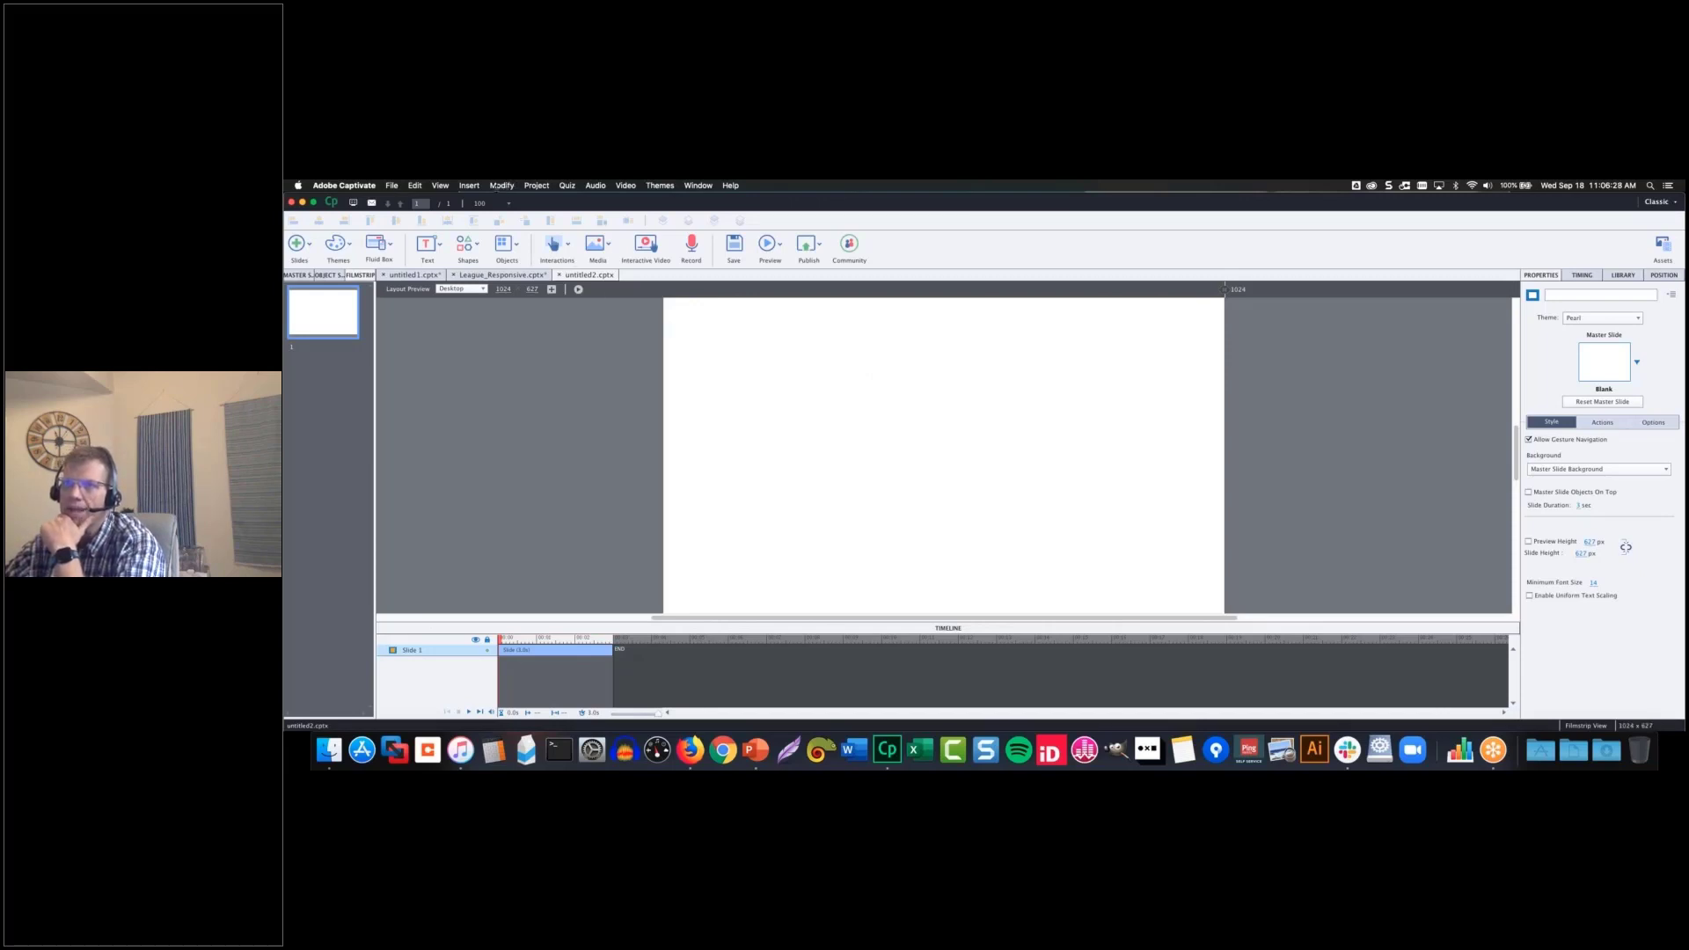
{"action": "left_click", "coordinate": [392, 186]}
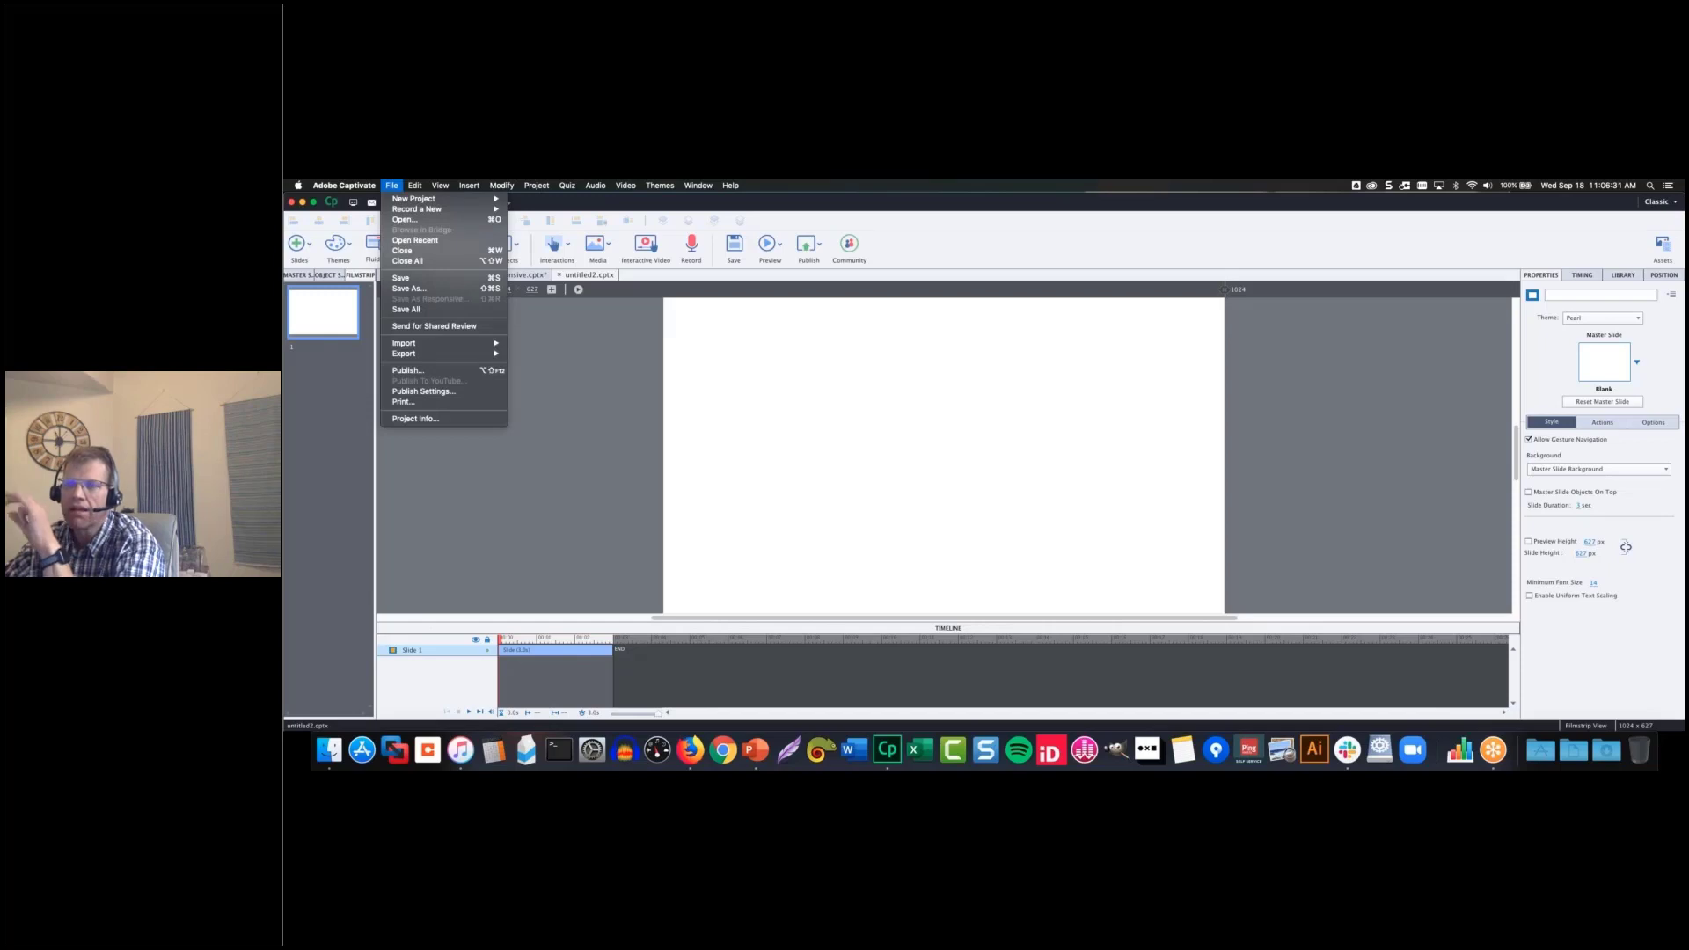
{"action": "mouse_move", "coordinate": [414, 186]}
{"action": "left_click", "coordinate": [626, 435]}
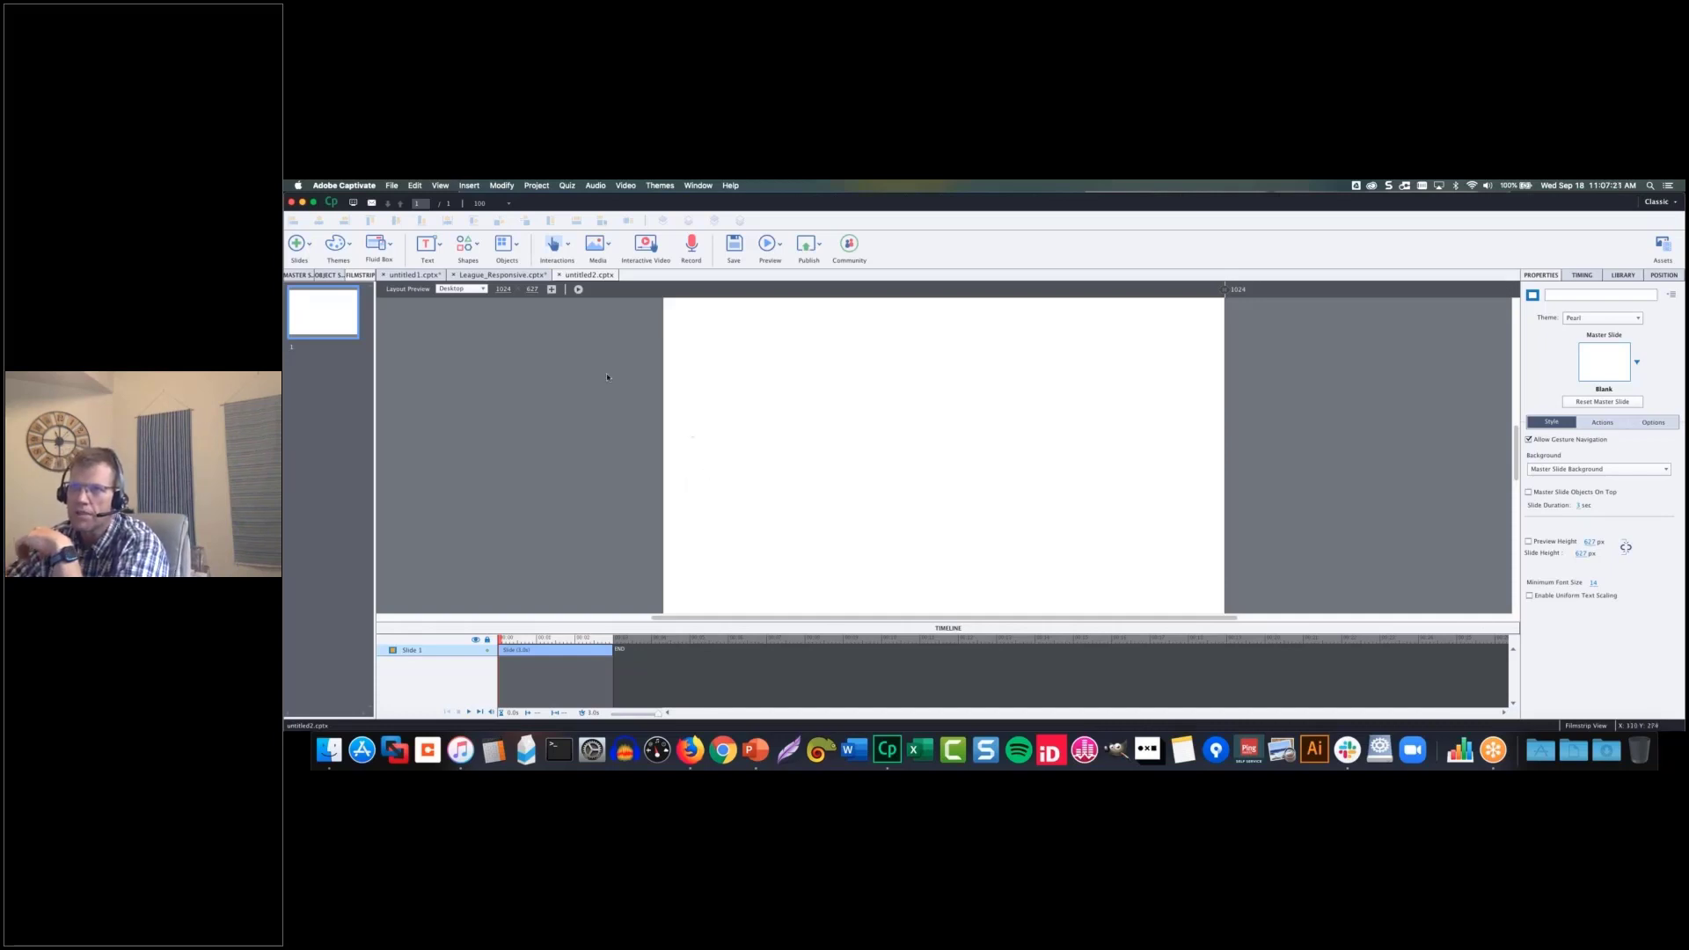
- Add a custom layout preview named "Macbook Pro" to the project's preview devices
{"action": "left_click", "coordinate": [483, 290]}
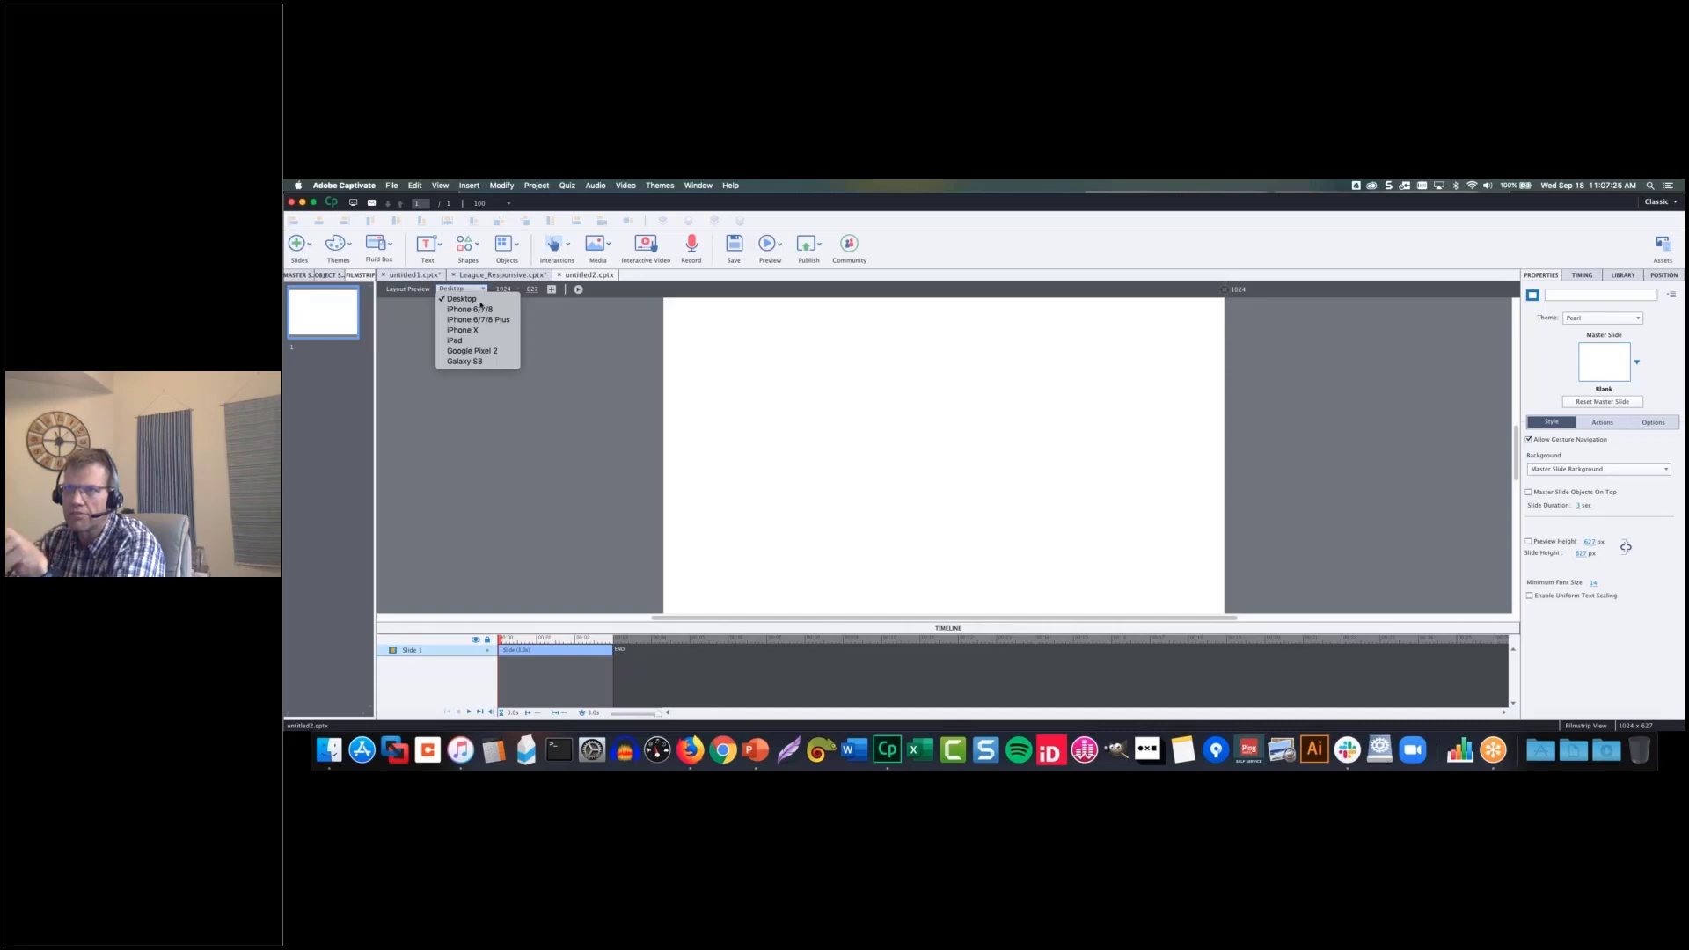
{"action": "left_click", "coordinate": [482, 299]}
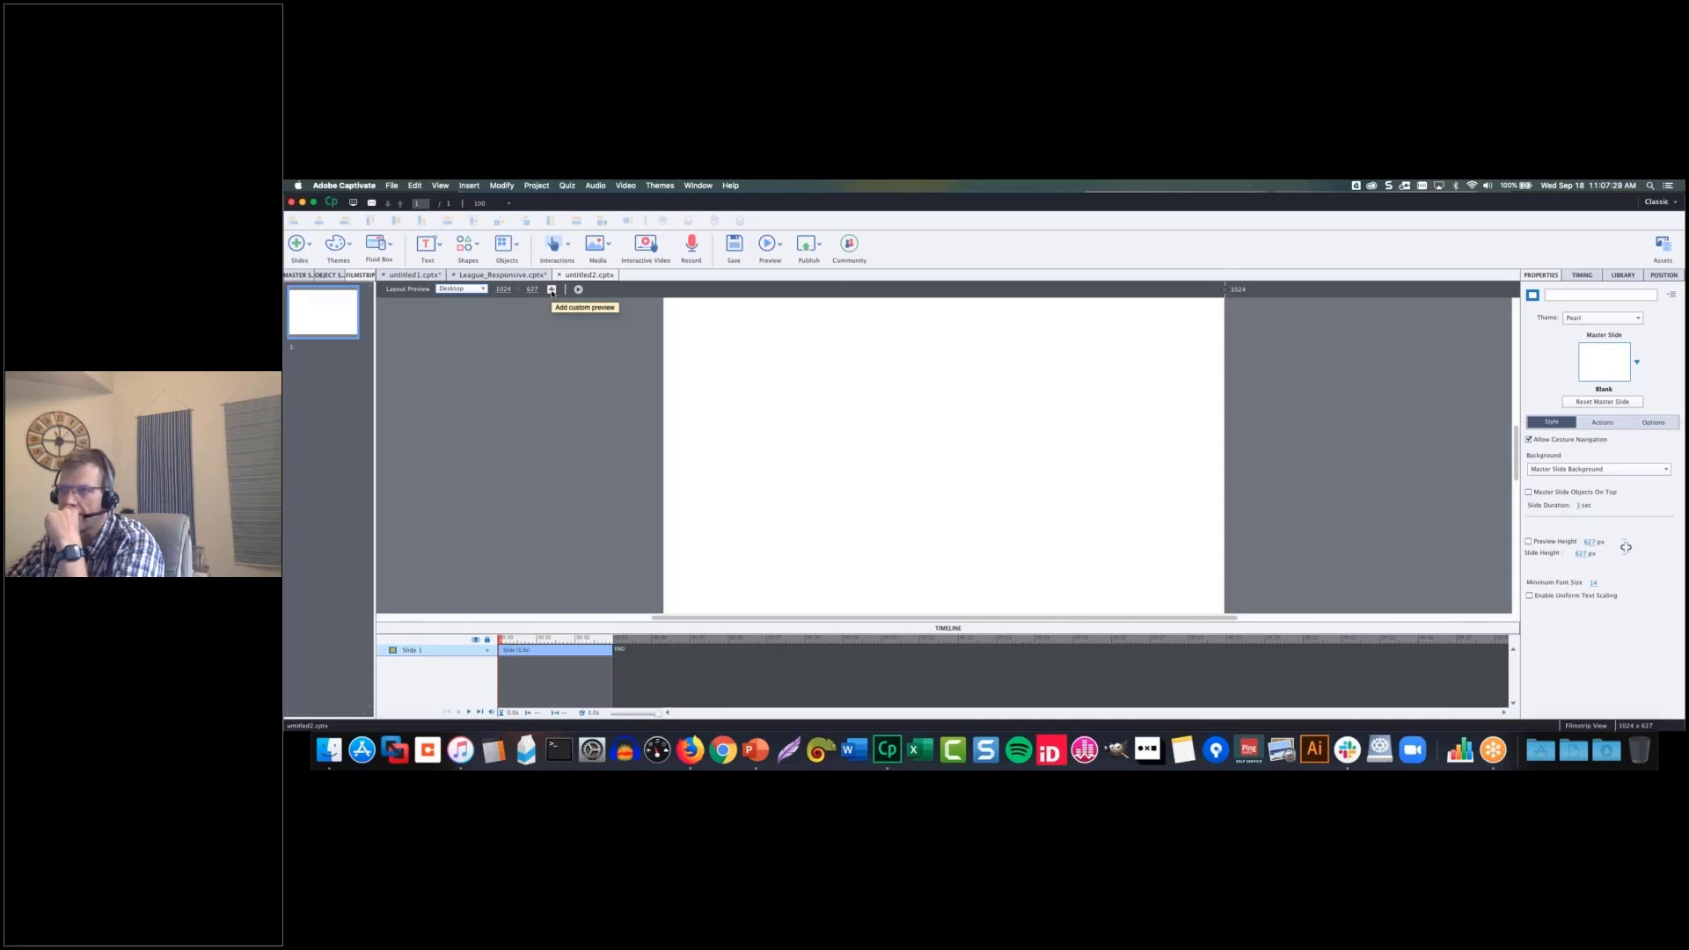
{"action": "left_click", "coordinate": [552, 290]}
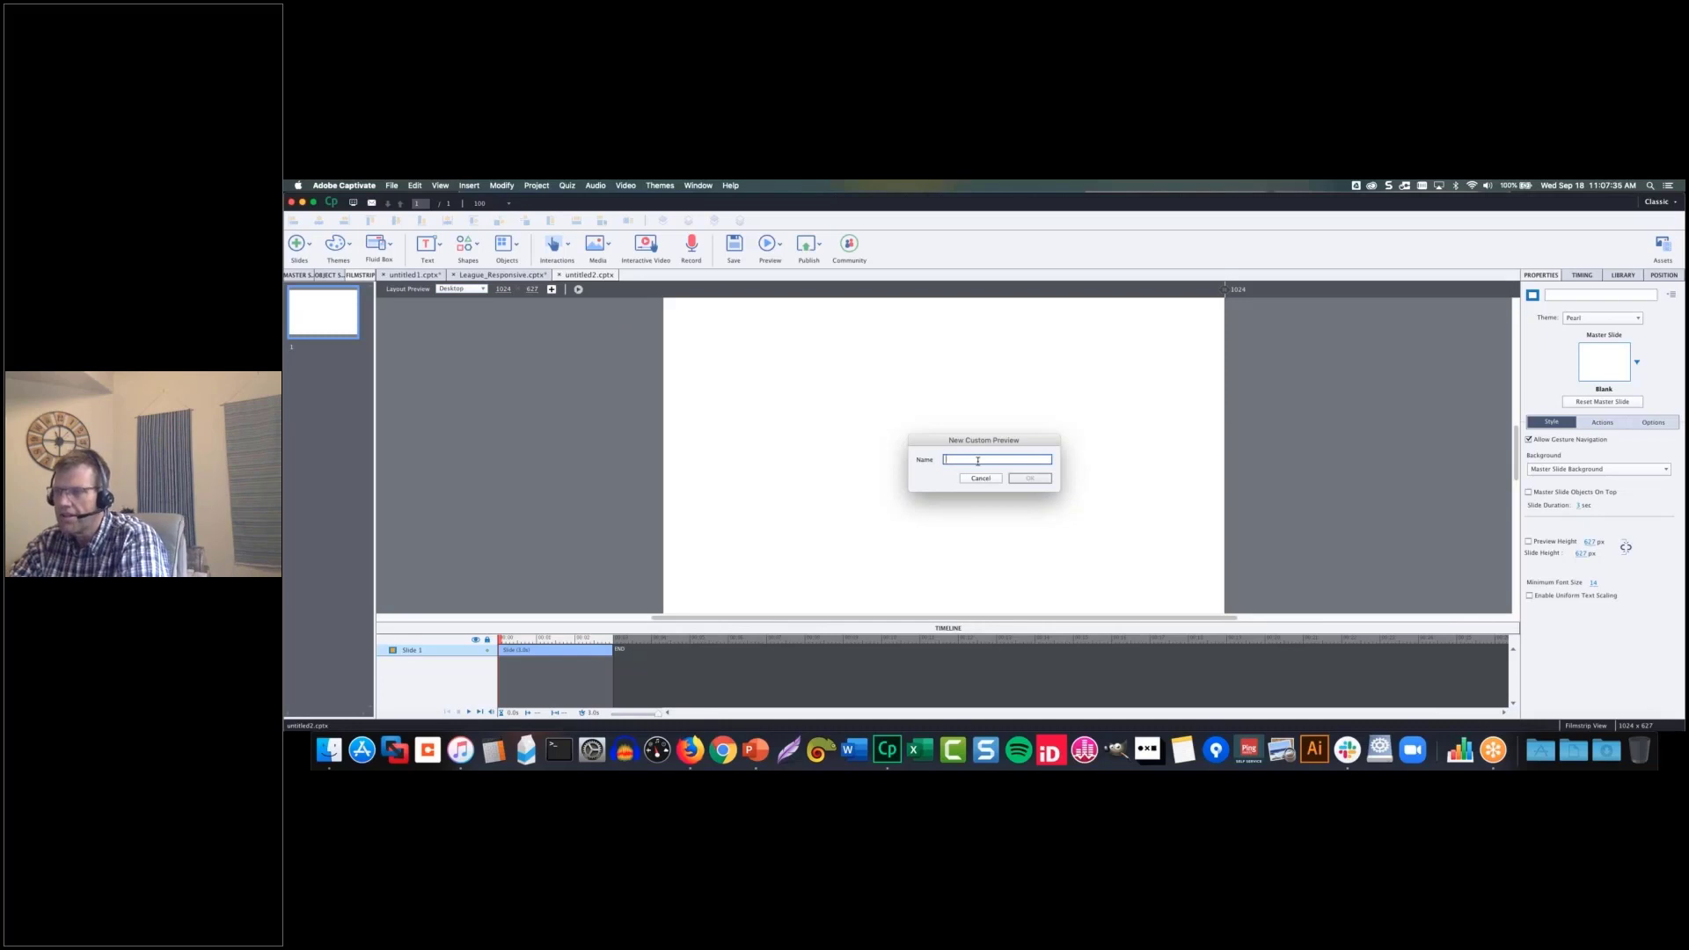
{"action": "type", "text": "Macbook Pro"}
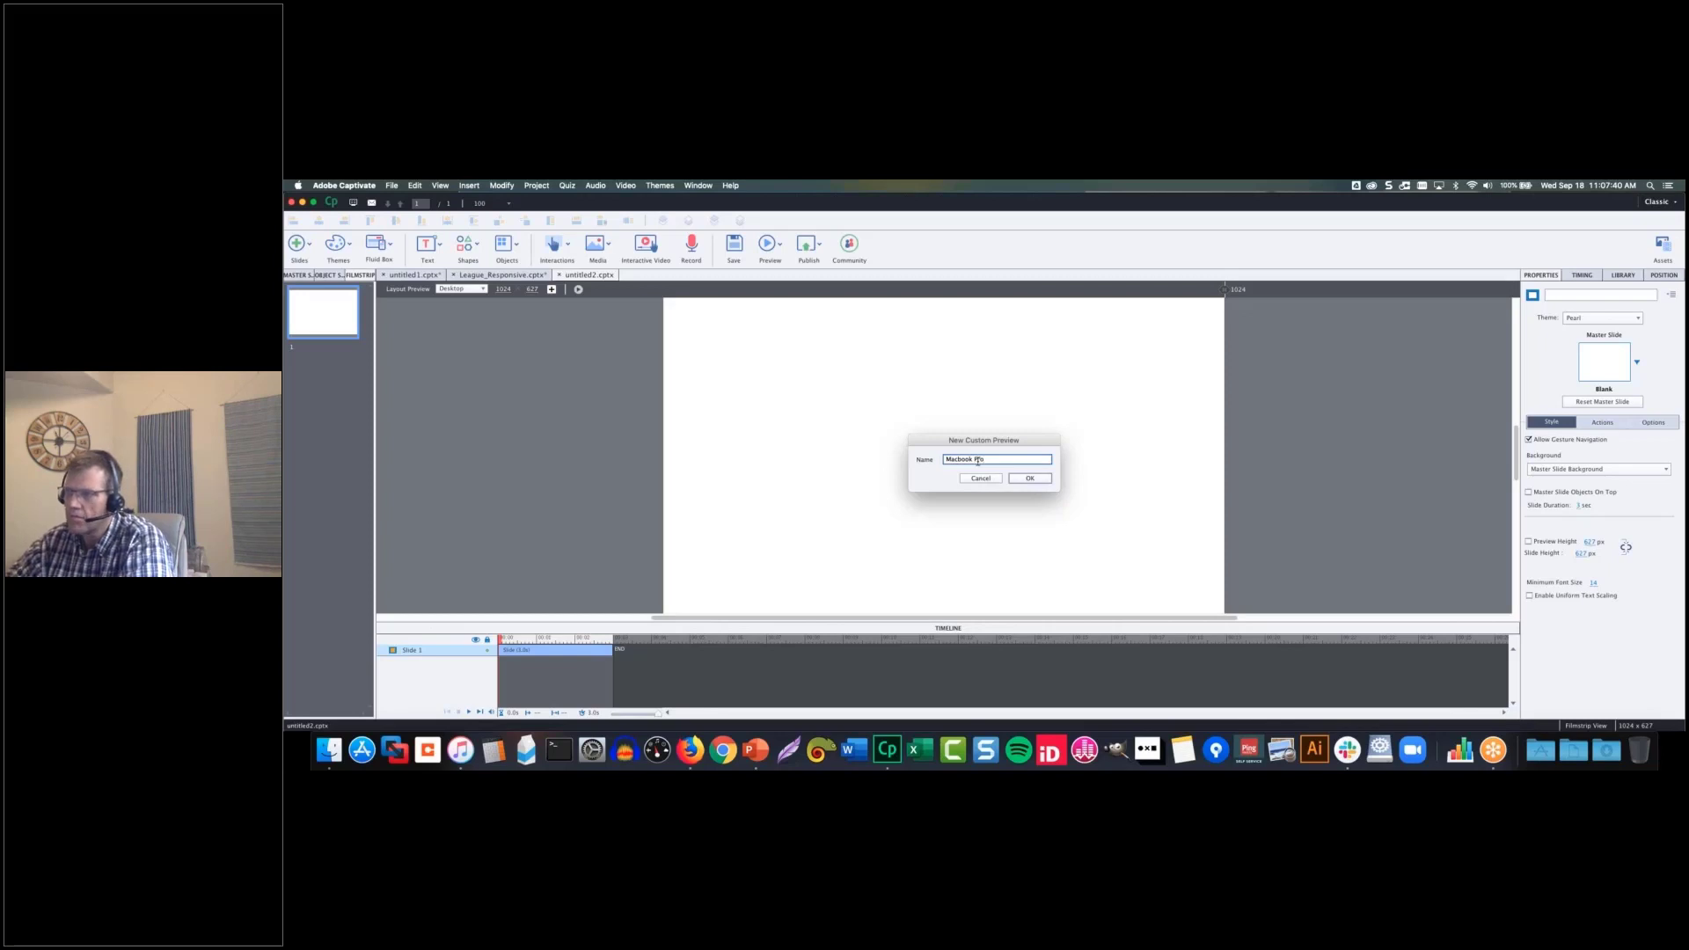
{"action": "left_click", "coordinate": [1026, 478]}
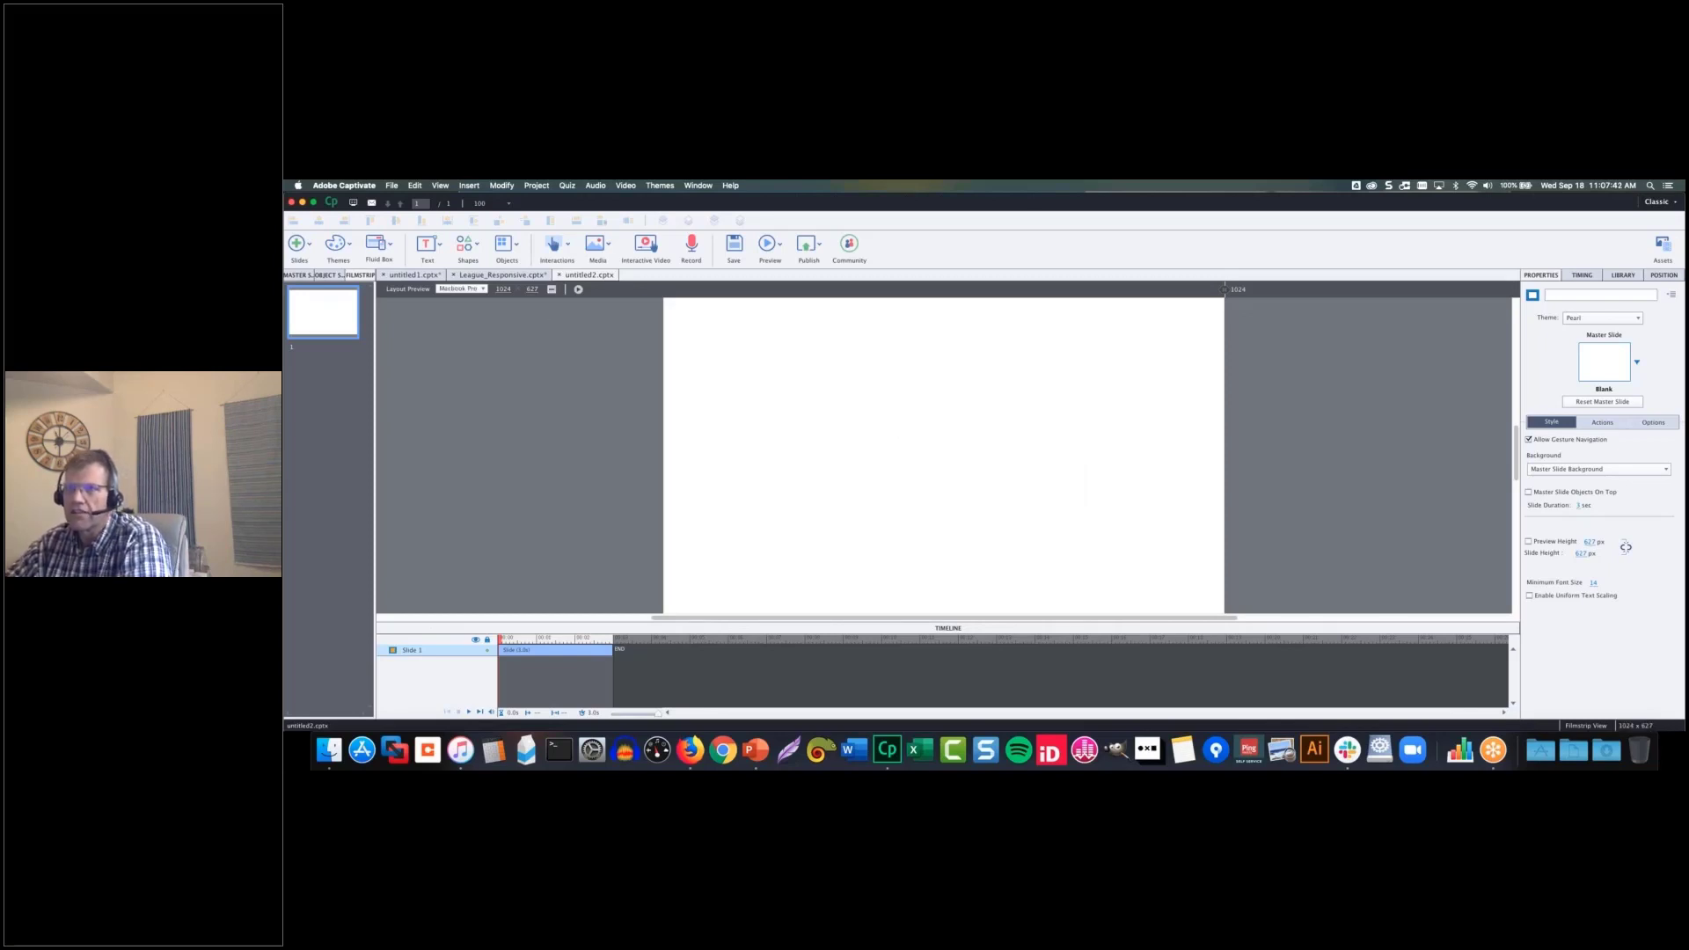
- Try to set the width of the Macbook Pro layout preview to 1280 pixels
{"action": "left_click", "coordinate": [502, 289]}
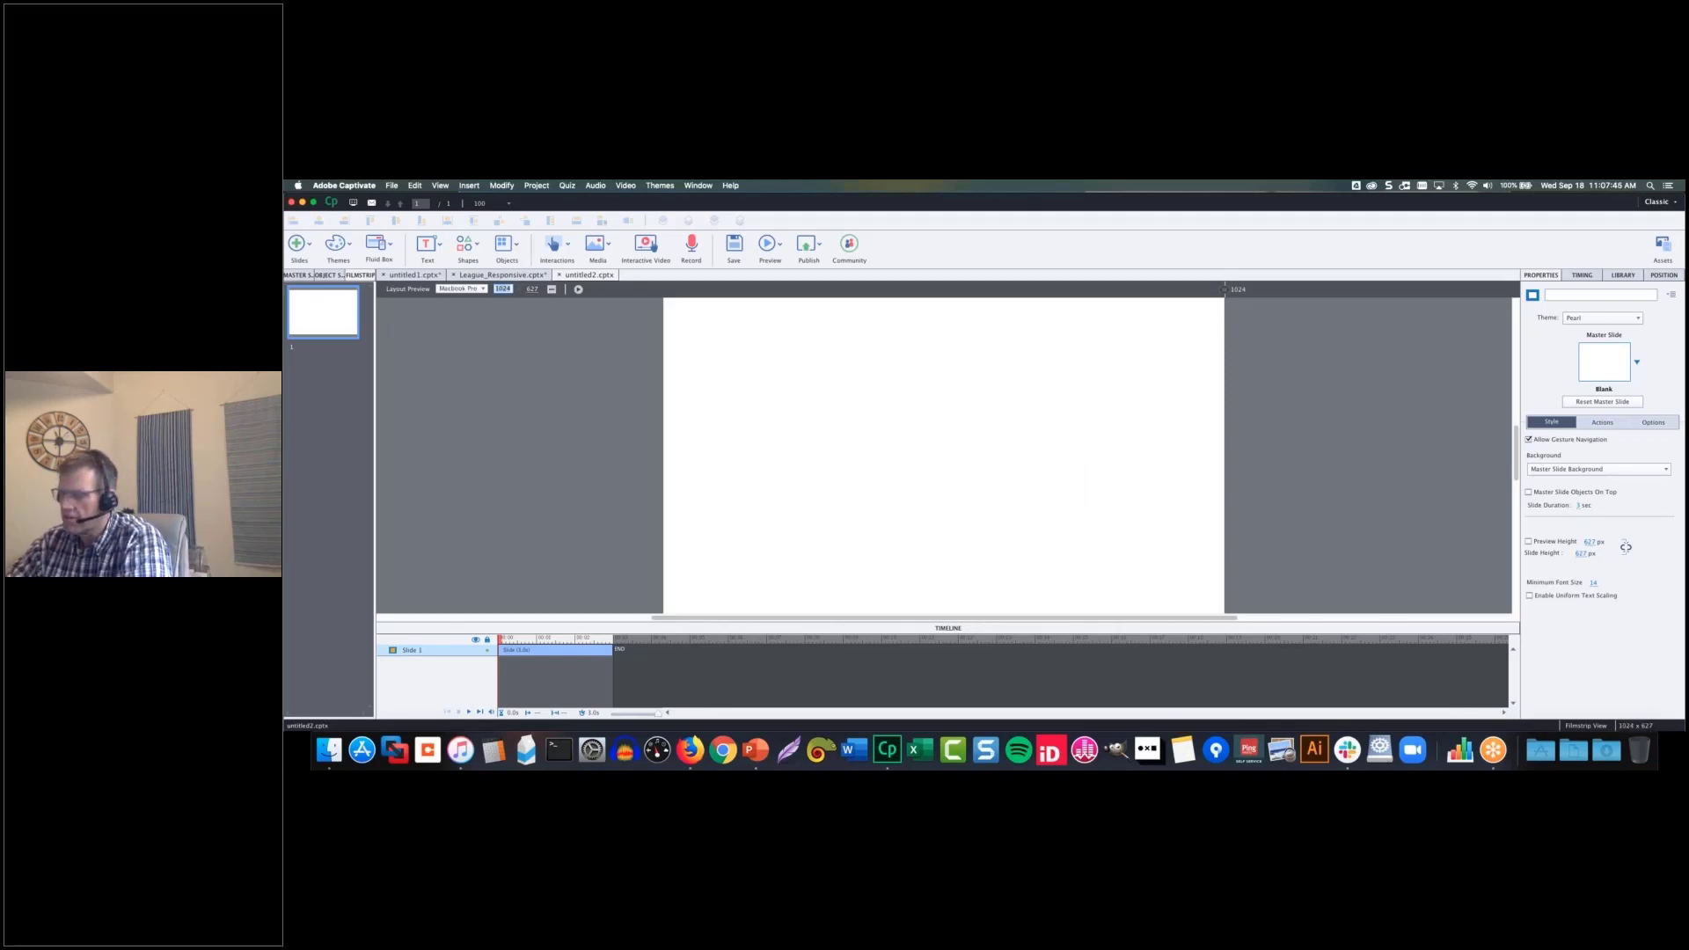
{"action": "type", "text": "128"}
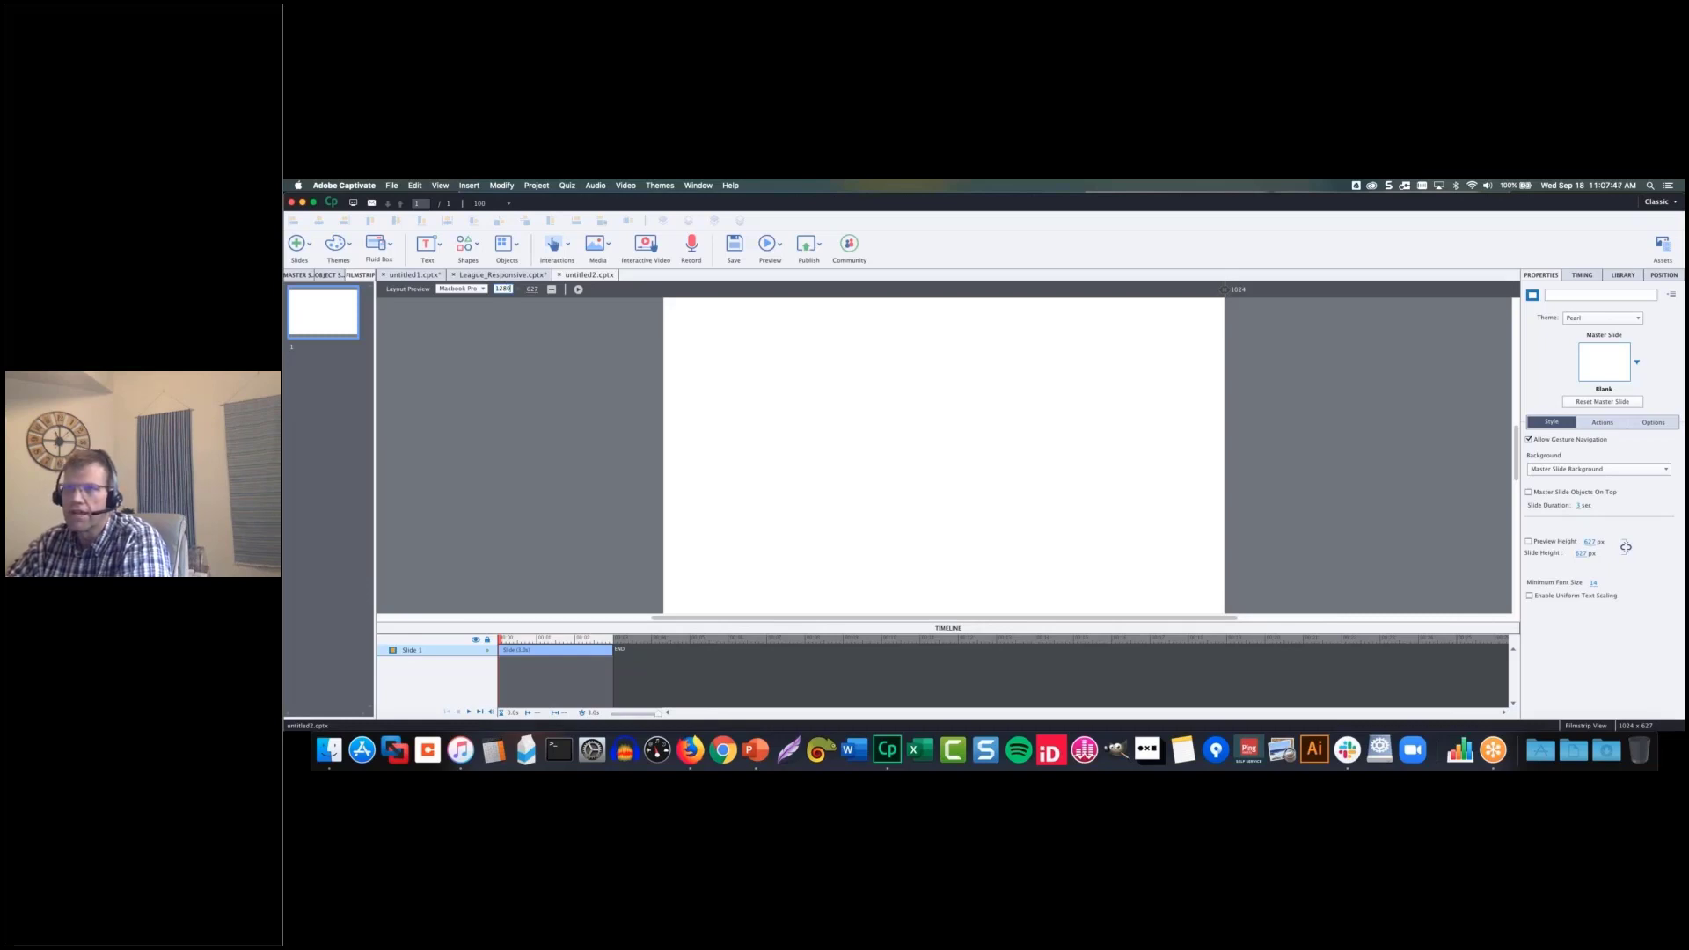
{"action": "key", "text": "Tab"}
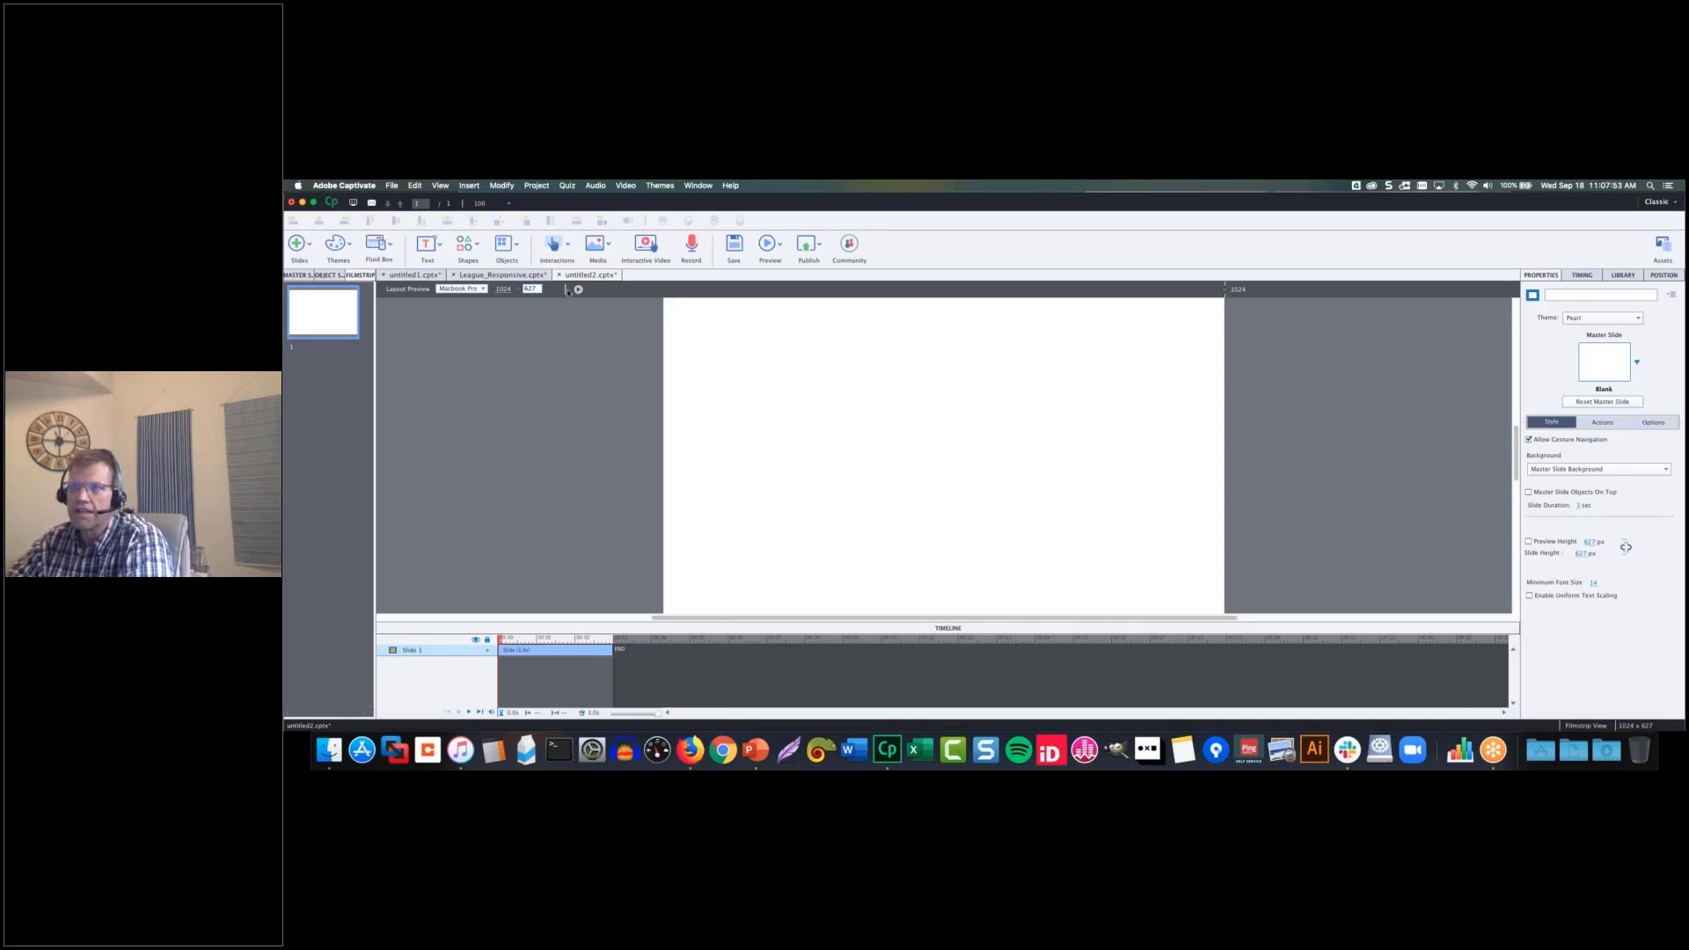
- Try to switch the layout preview from Macbook Pro back to Desktop
{"action": "left_click", "coordinate": [464, 289]}
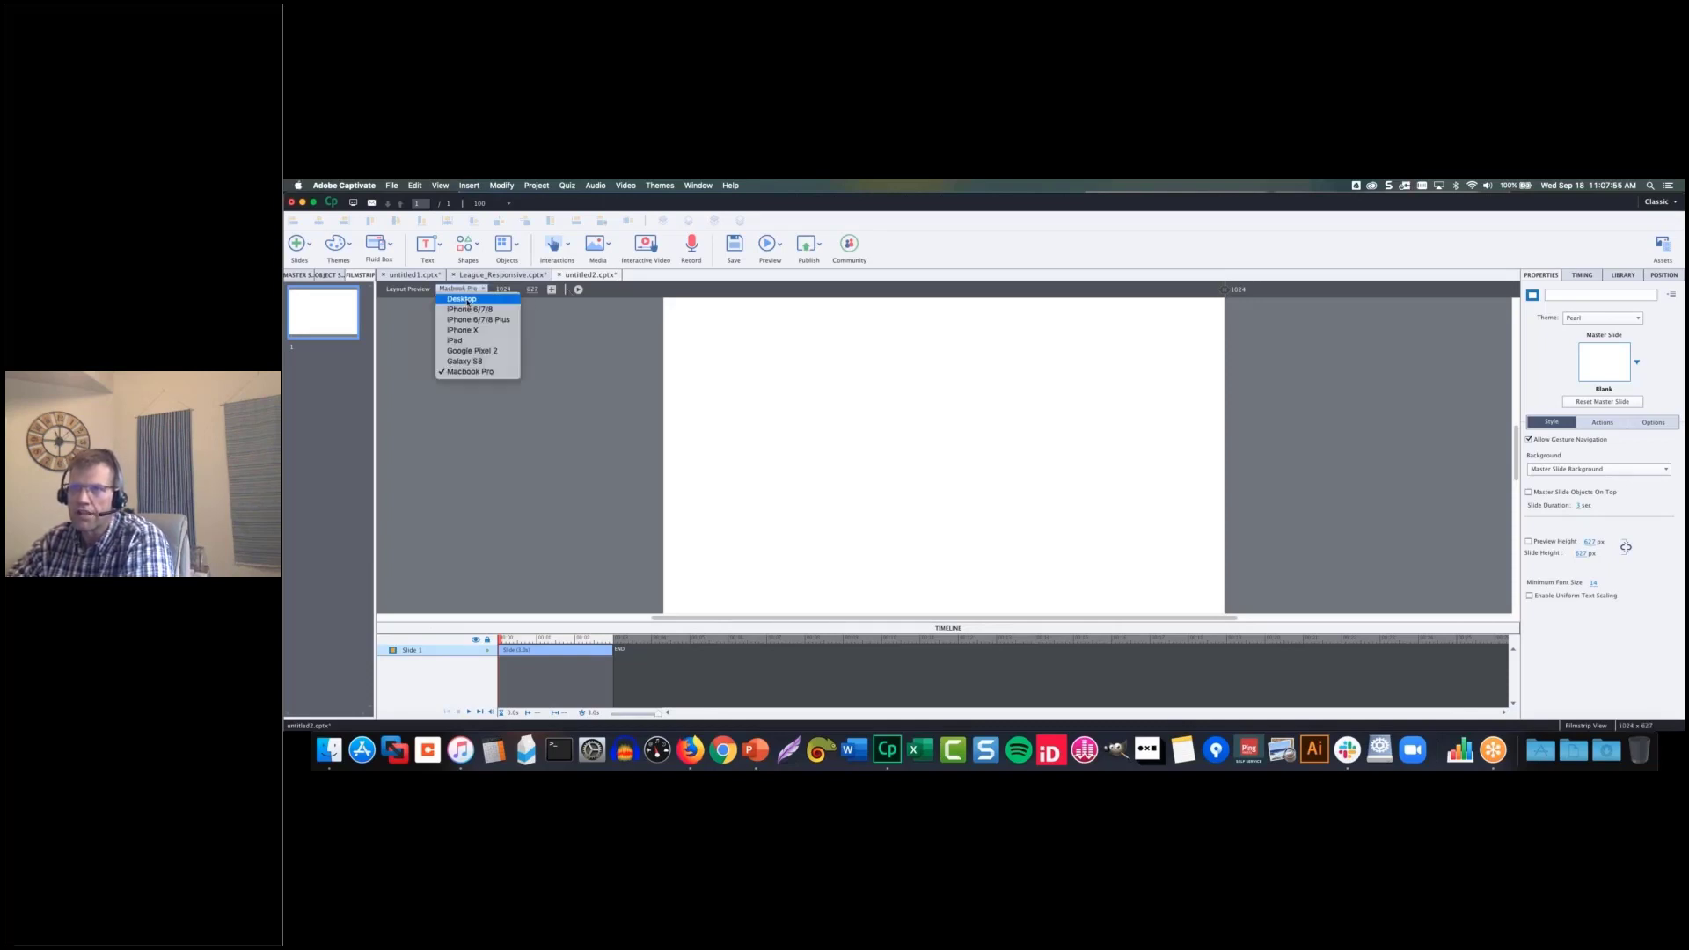
{"action": "left_click", "coordinate": [468, 301]}
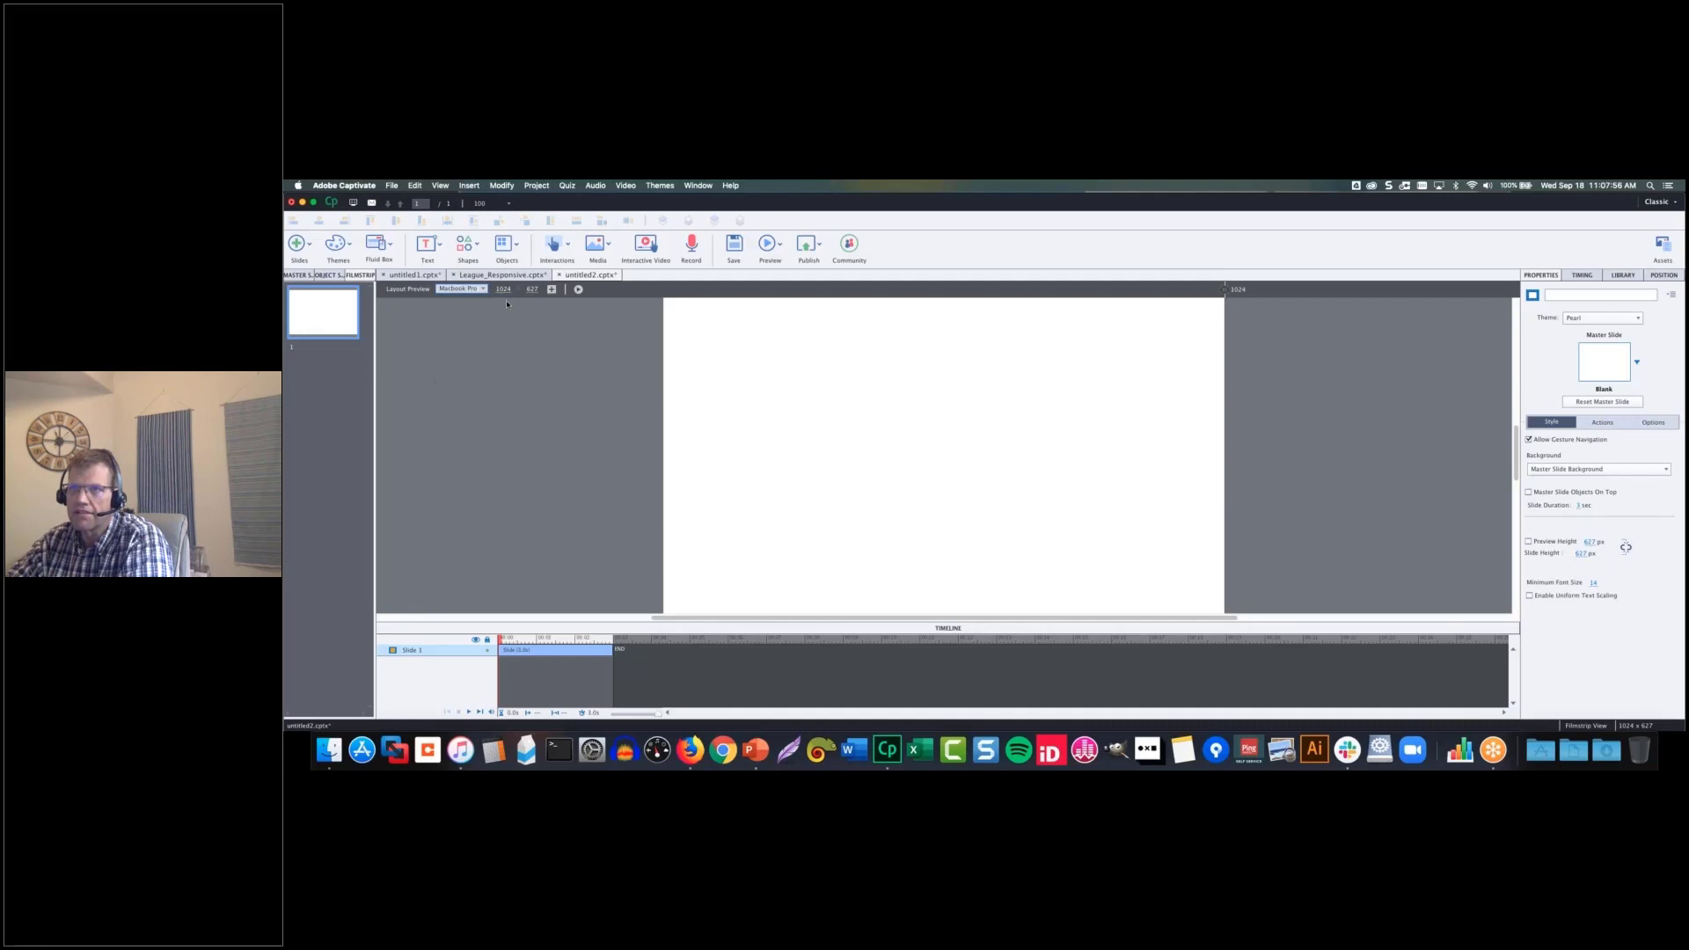
{"action": "left_click", "coordinate": [464, 289]}
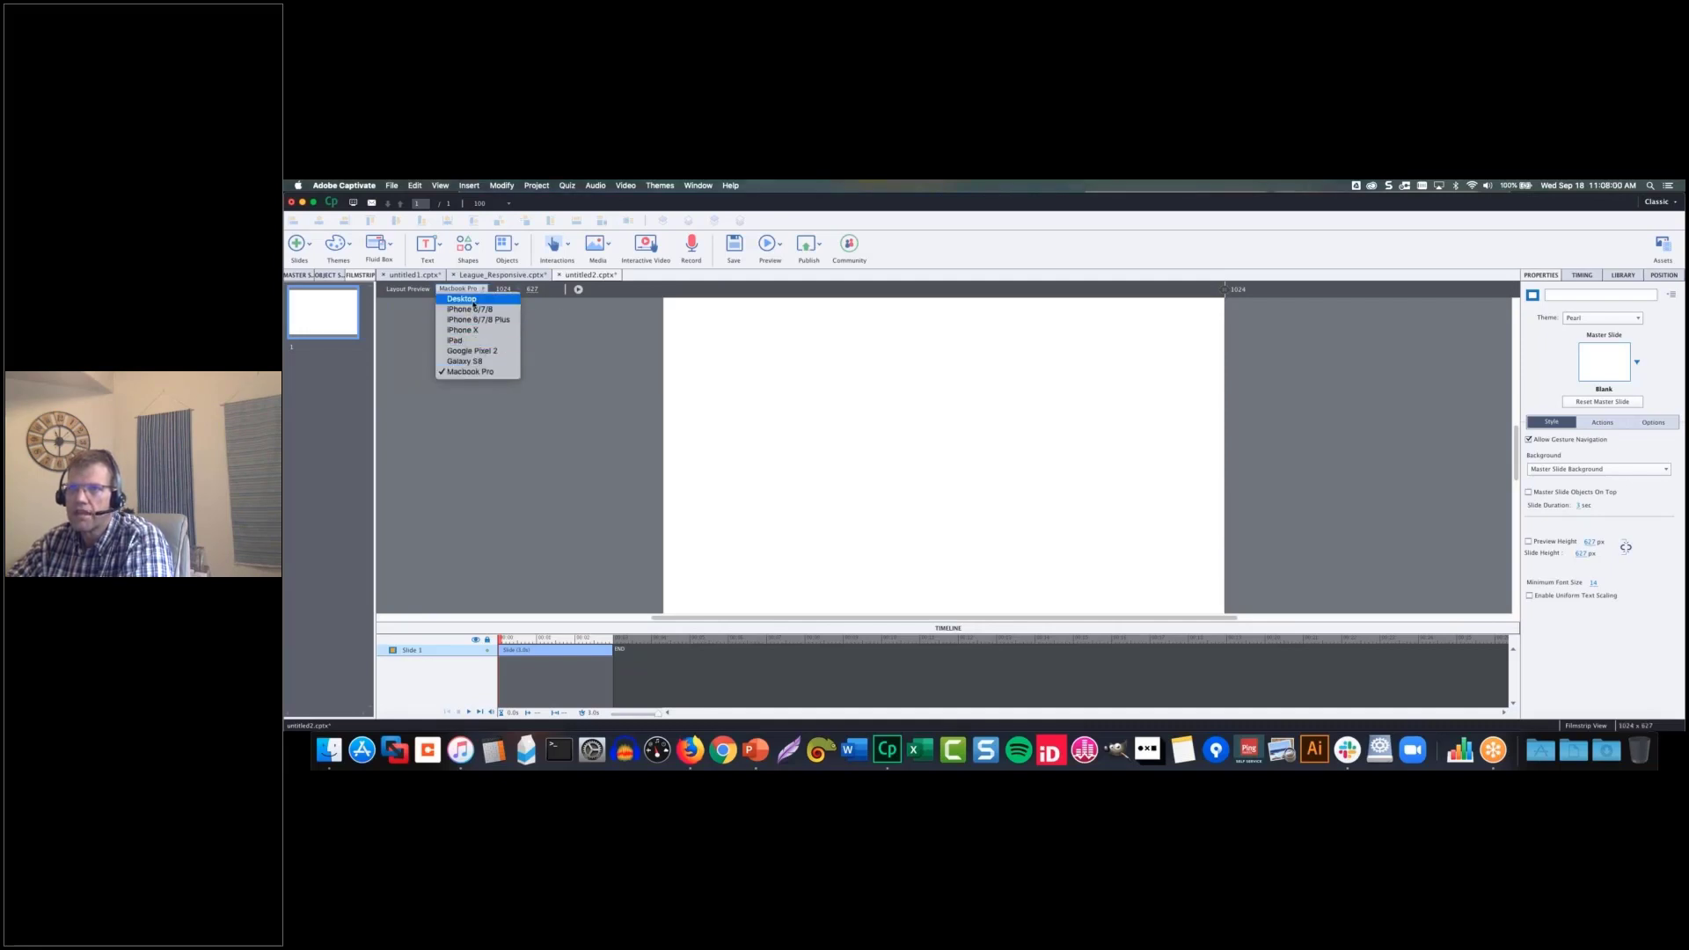
{"action": "left_click", "coordinate": [581, 290]}
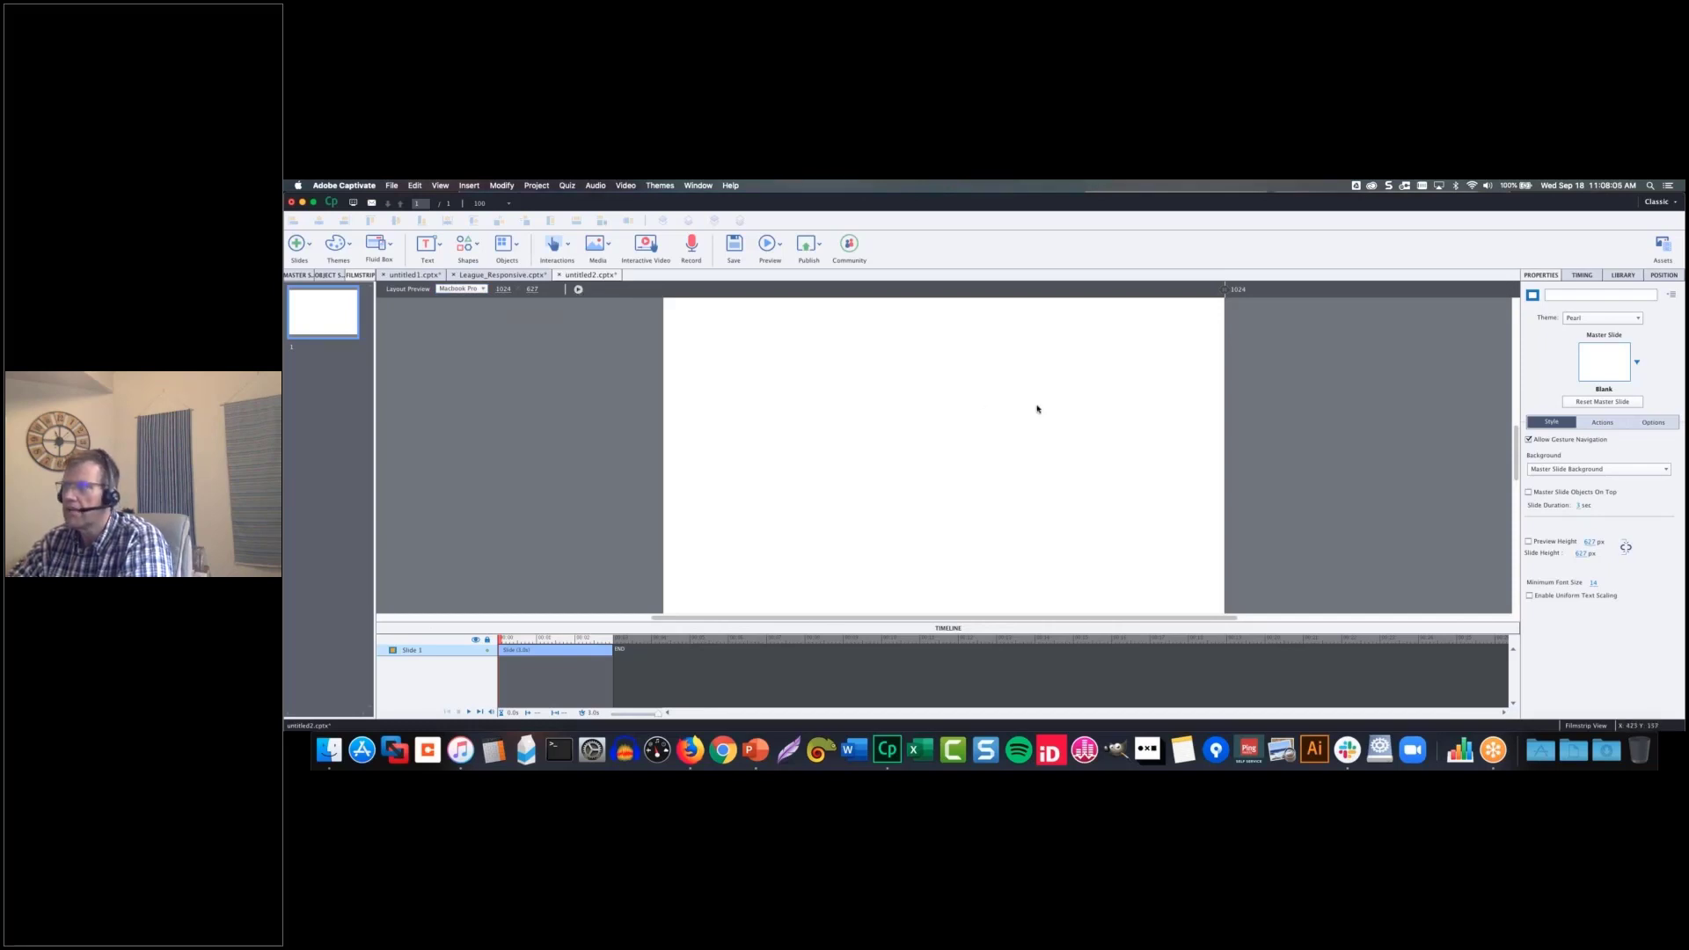
- Show the theme's master slides and rename the Content 01 master slide as "Image on top 1"
{"action": "left_click", "coordinate": [297, 275]}
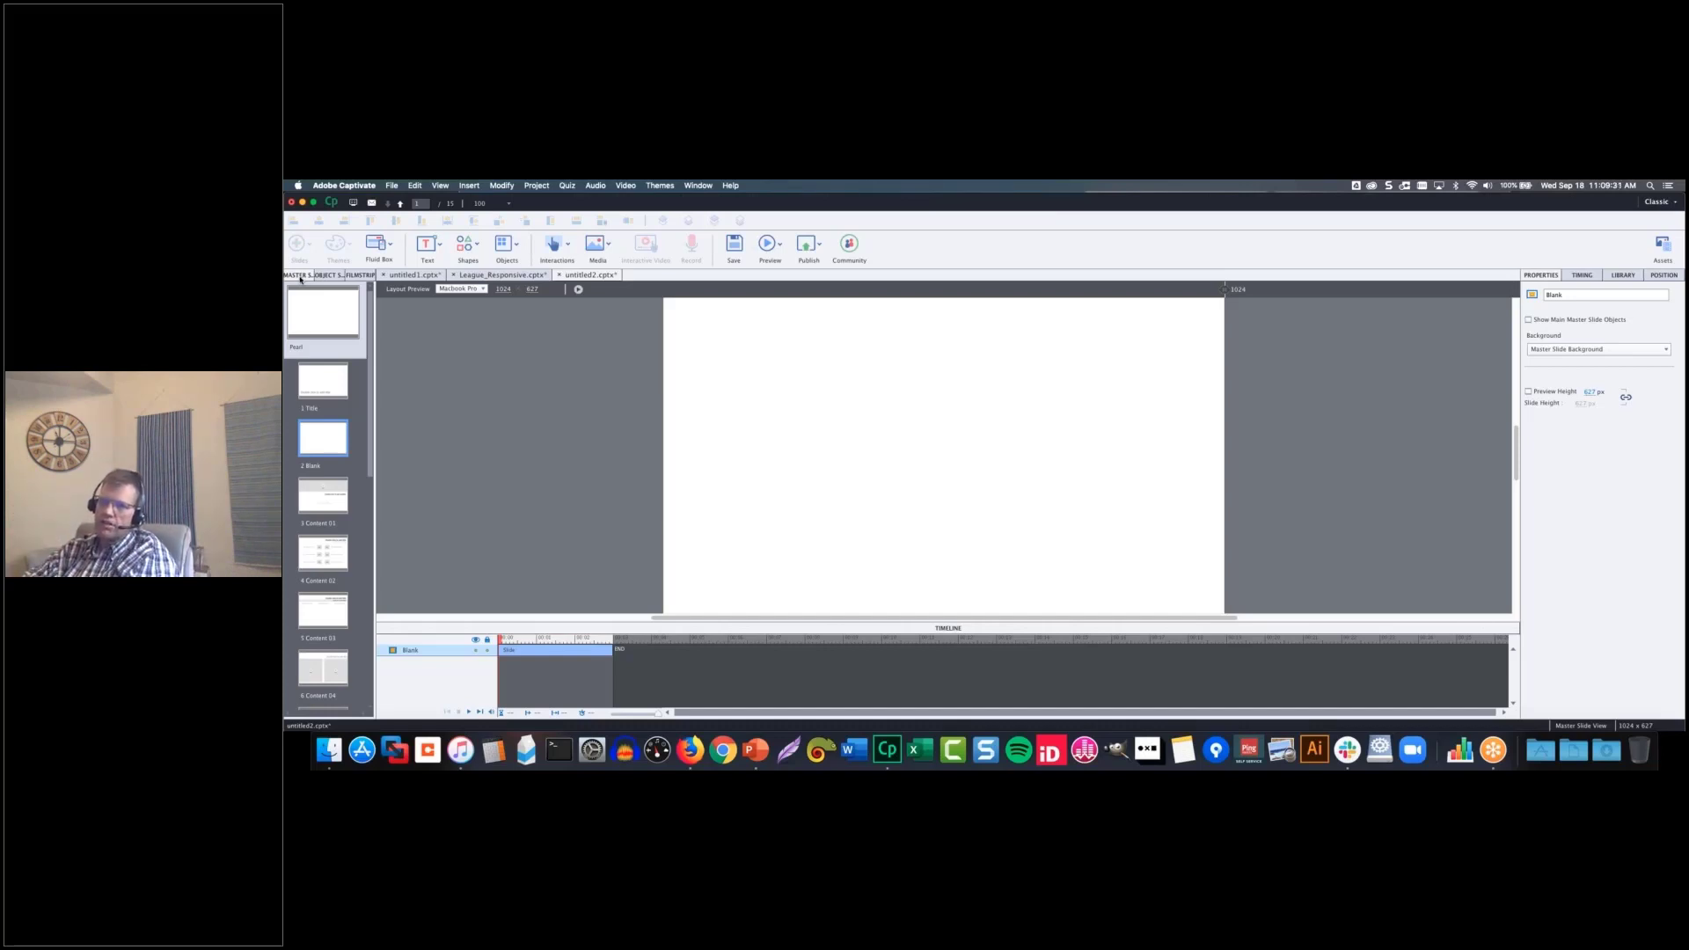
{"action": "left_click", "coordinate": [326, 383]}
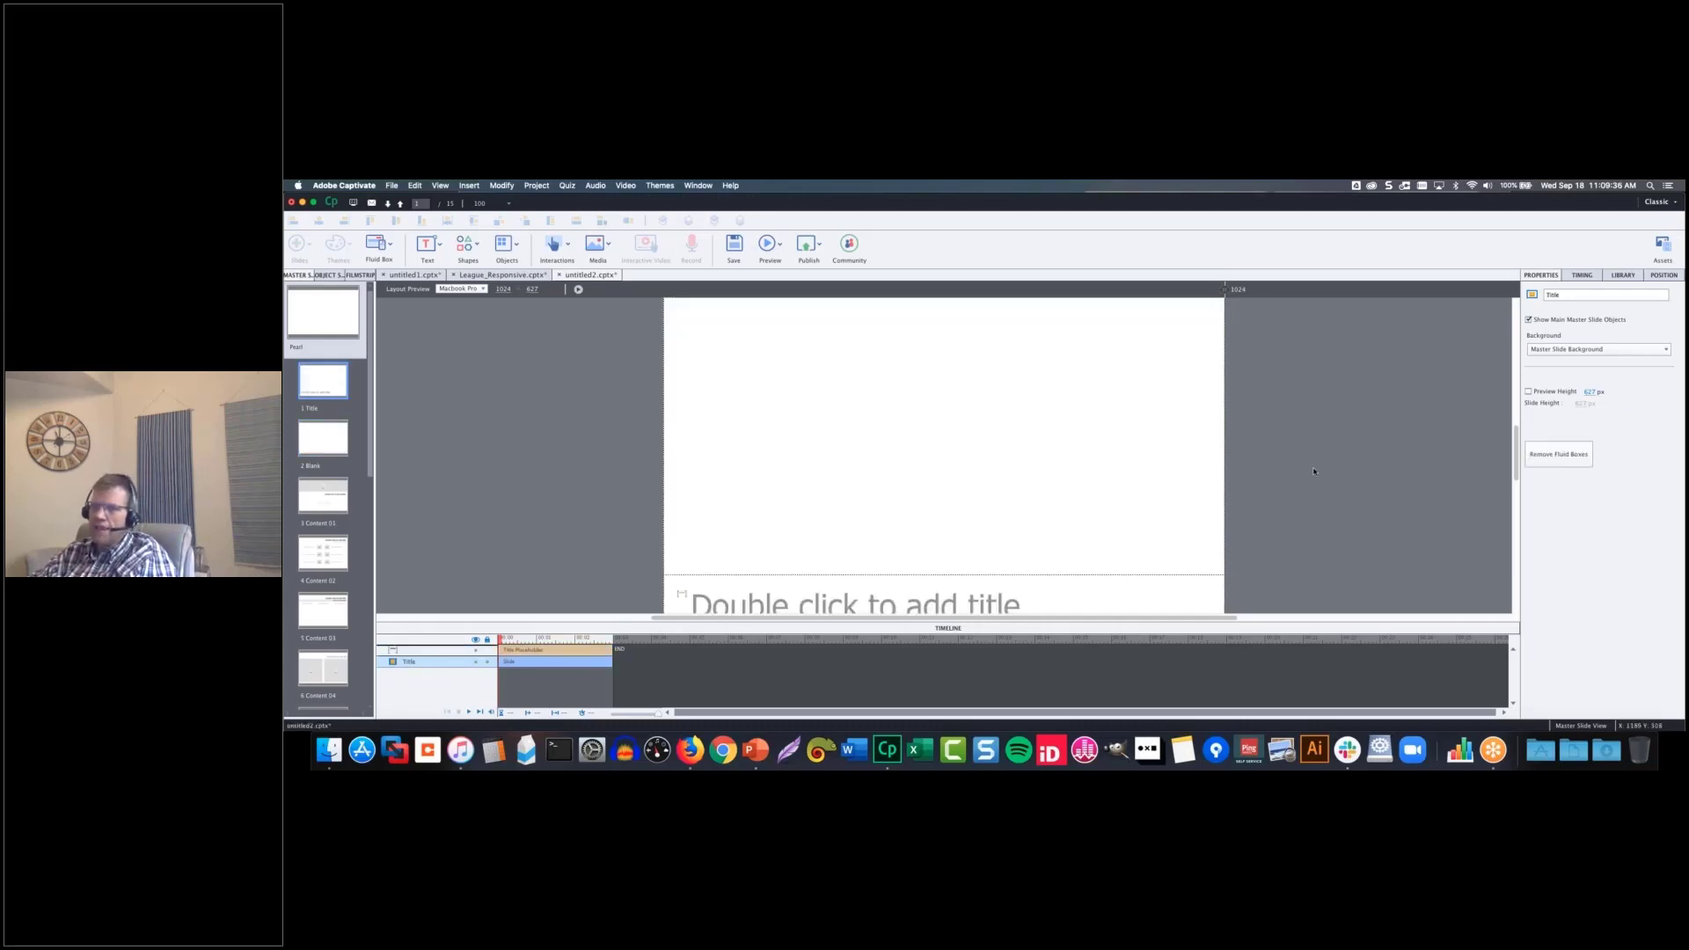
{"action": "left_click", "coordinate": [326, 437]}
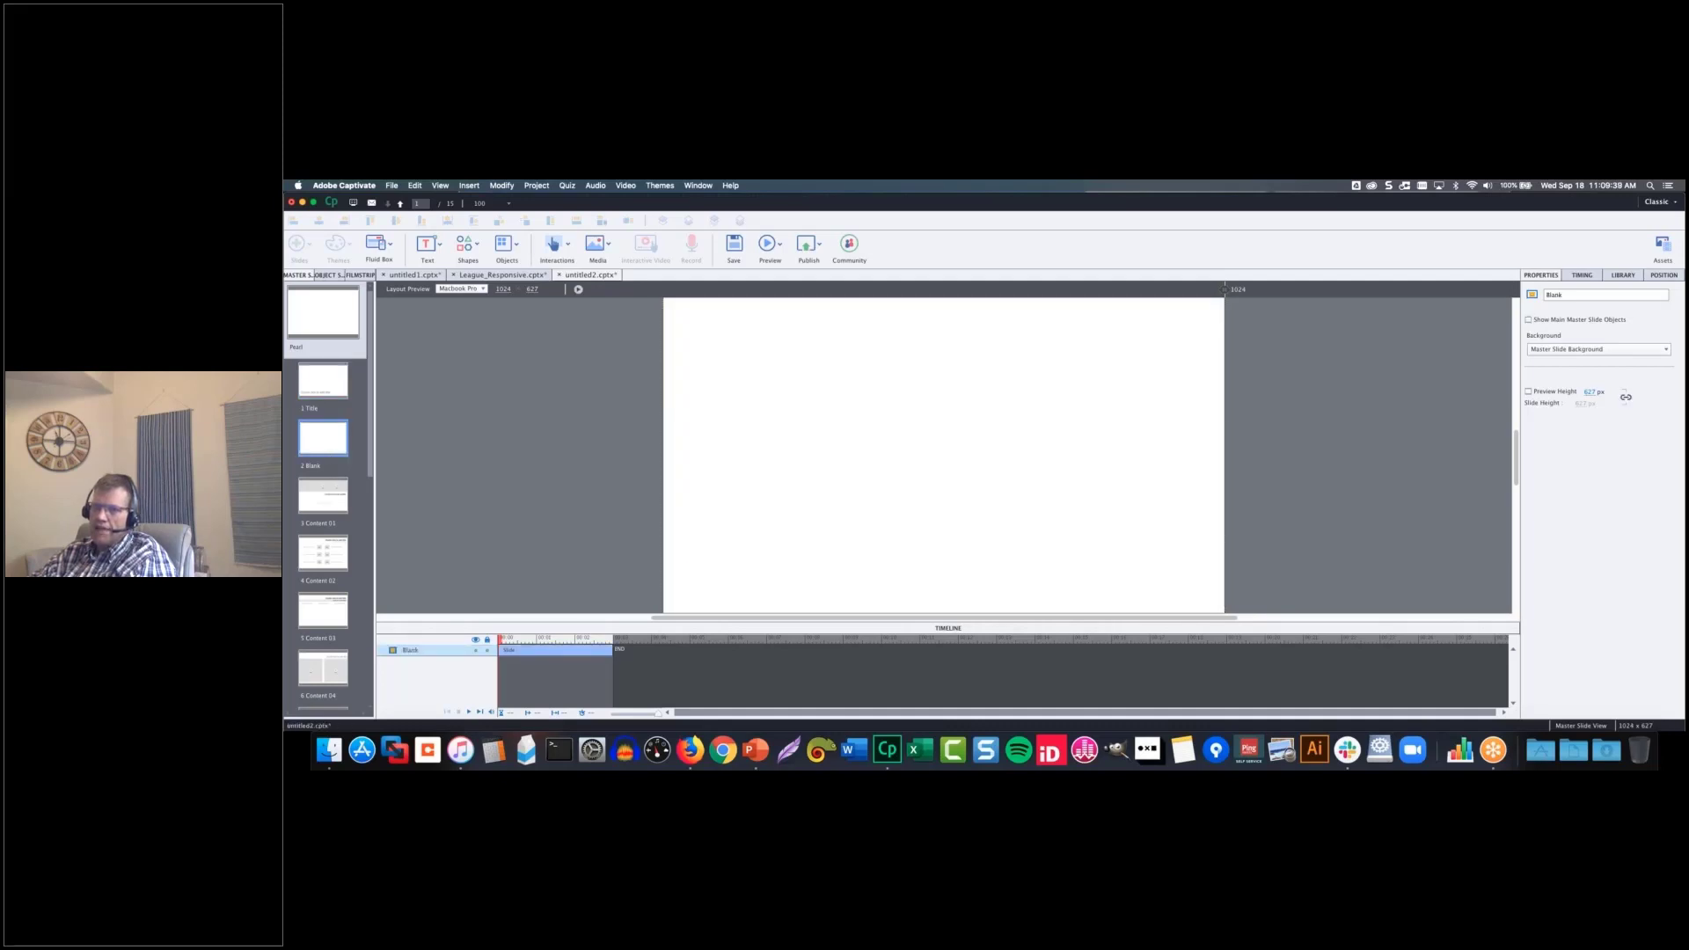
{"action": "left_click", "coordinate": [324, 495]}
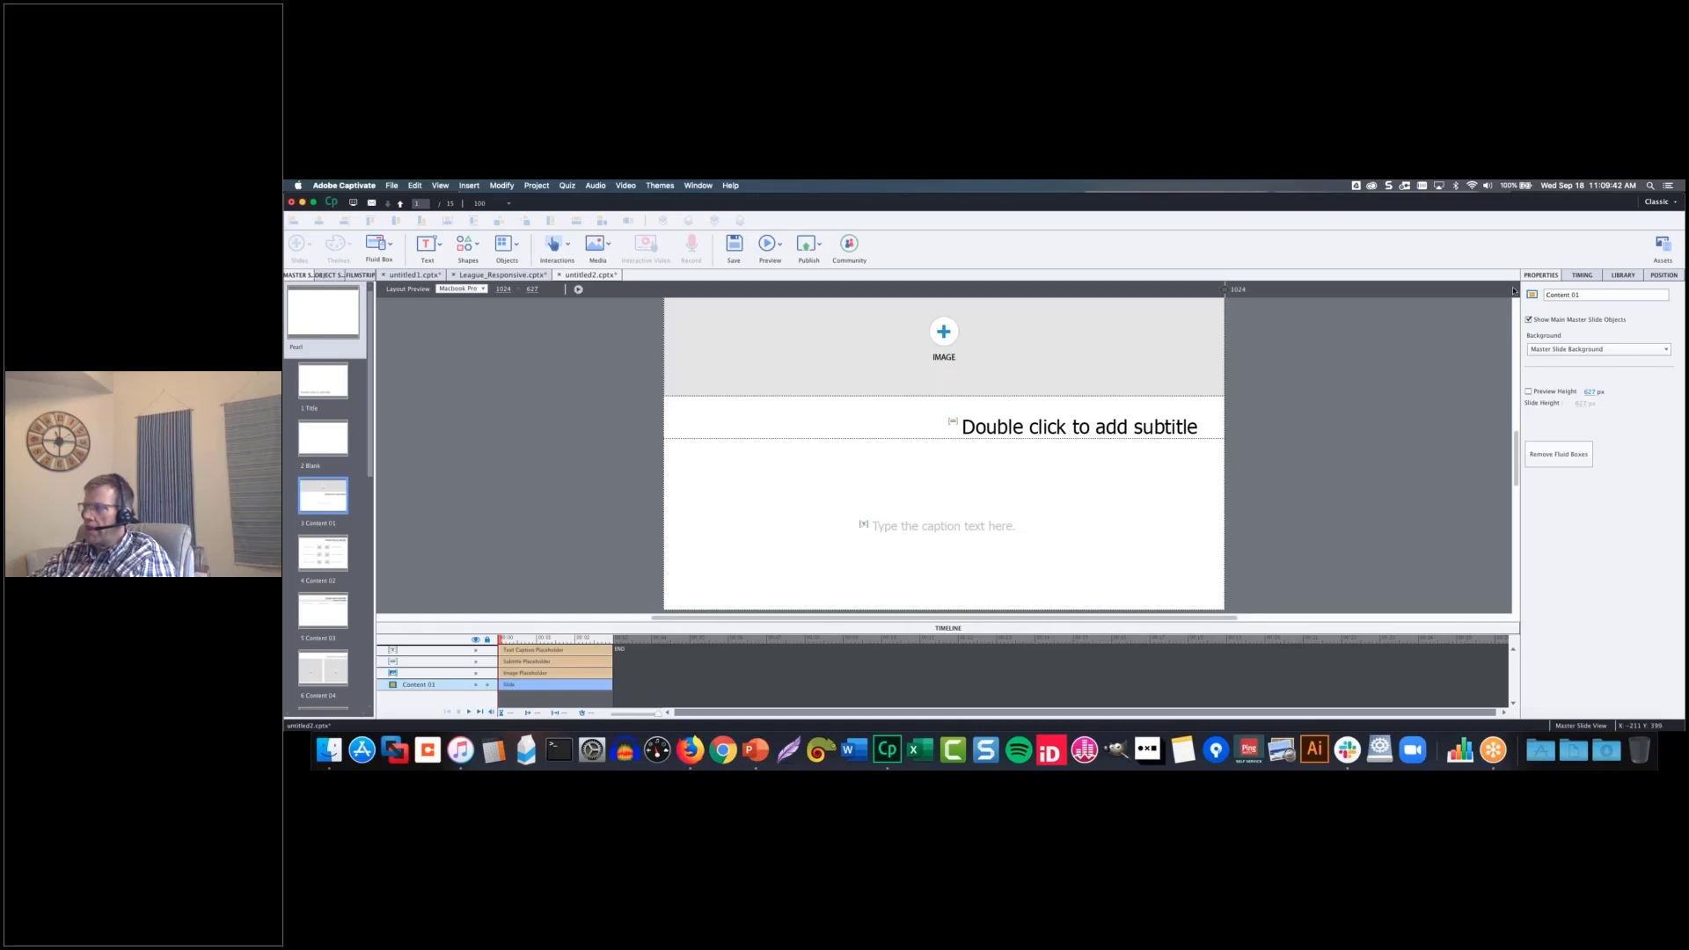
{"action": "left_click", "coordinate": [1579, 296]}
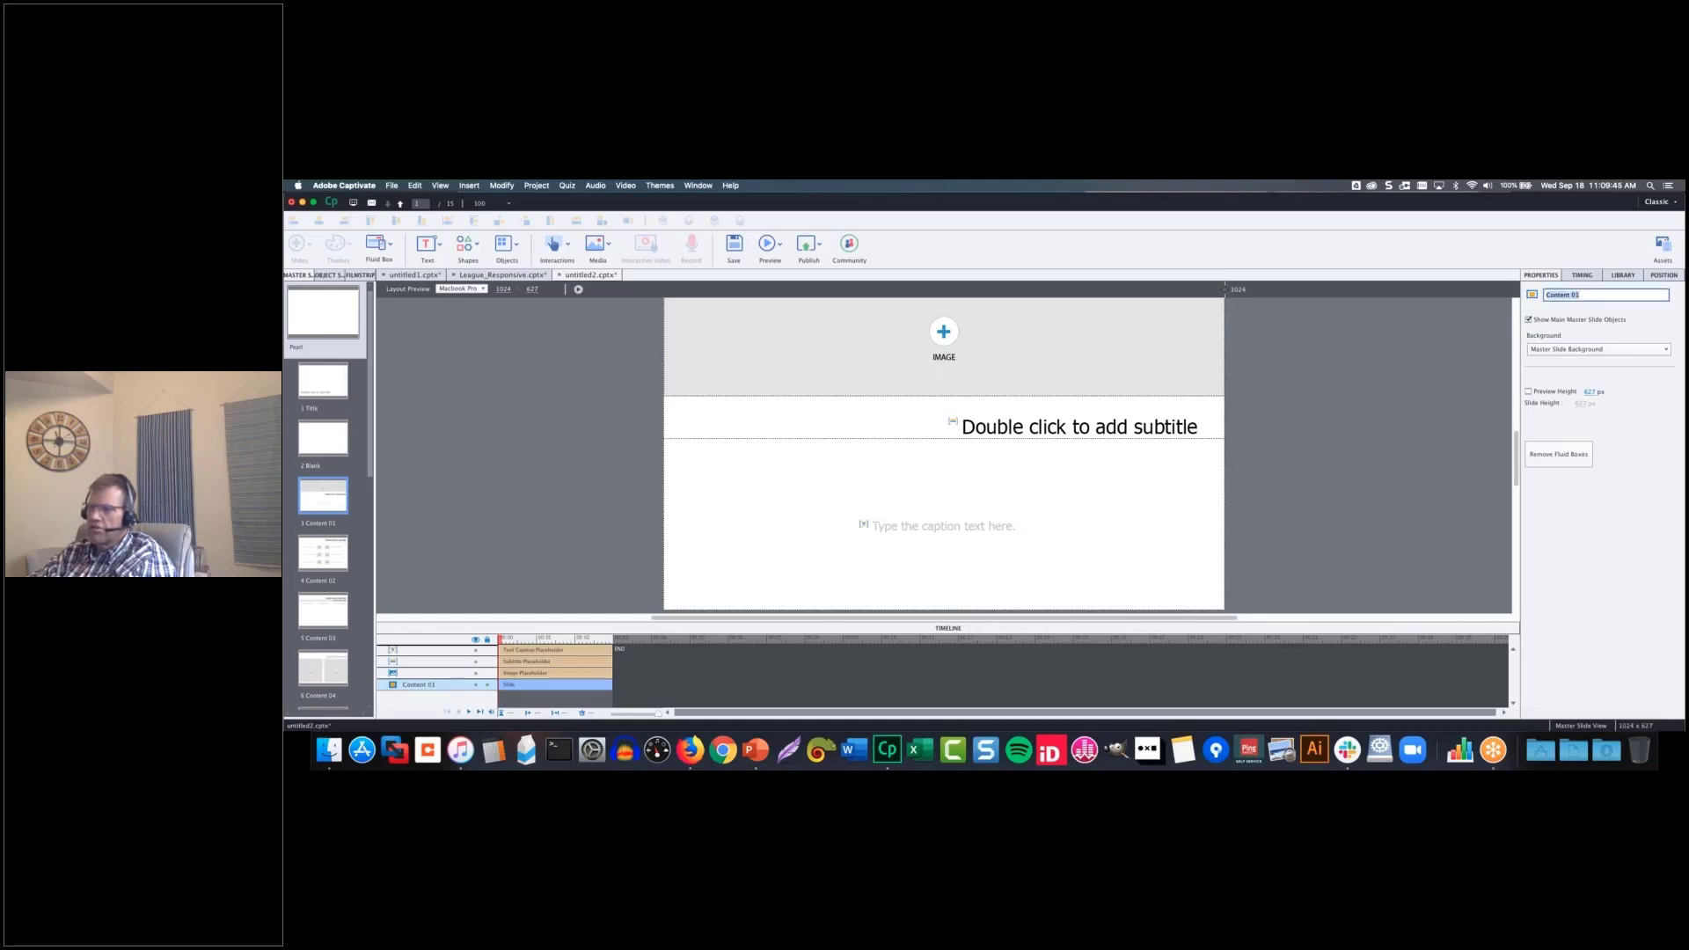
{"action": "key", "text": "BackSpace"}
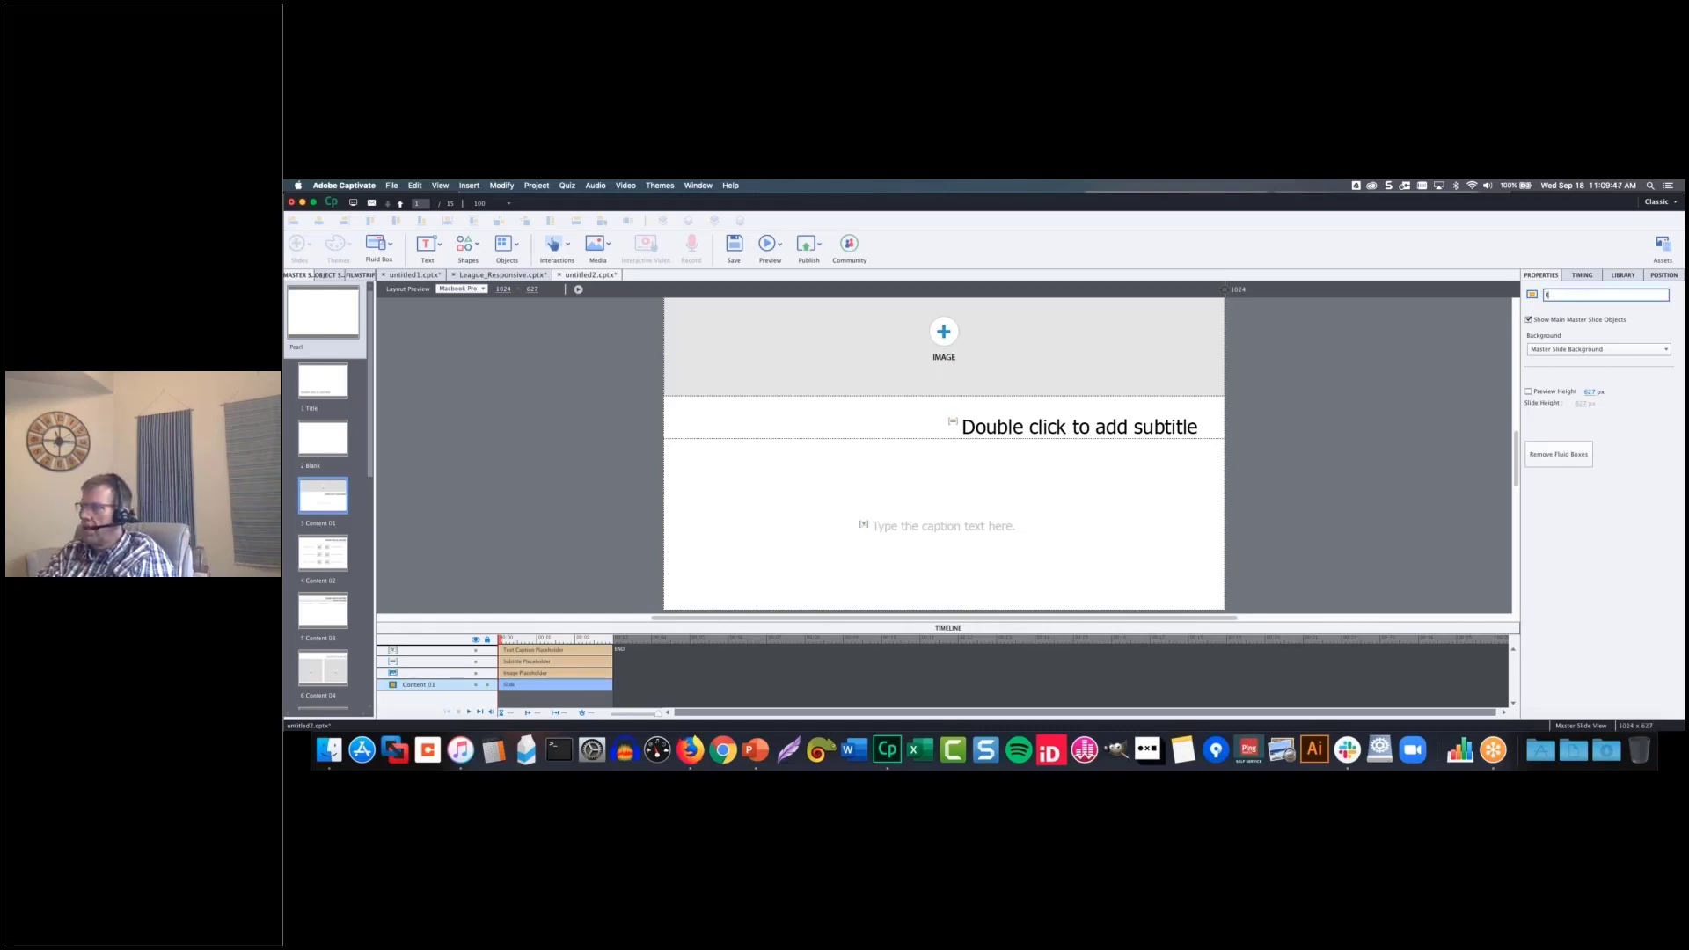
{"action": "type", "text": "Image on "}
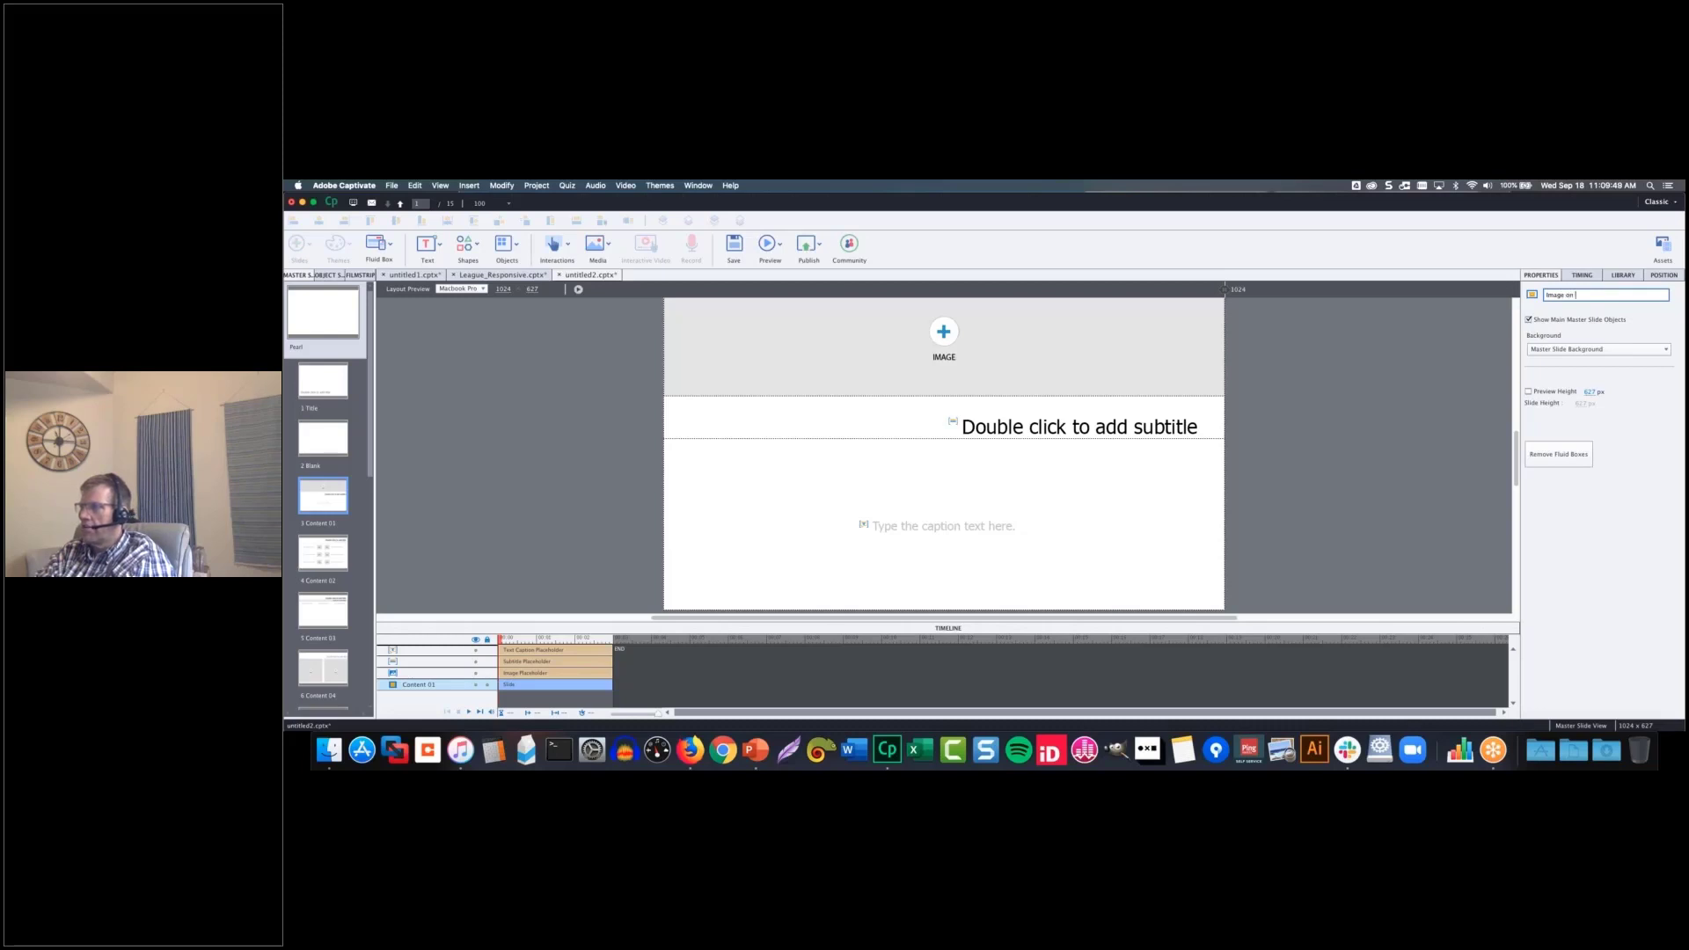
{"action": "type", "text": "top 1"}
{"action": "key", "text": "Return"}
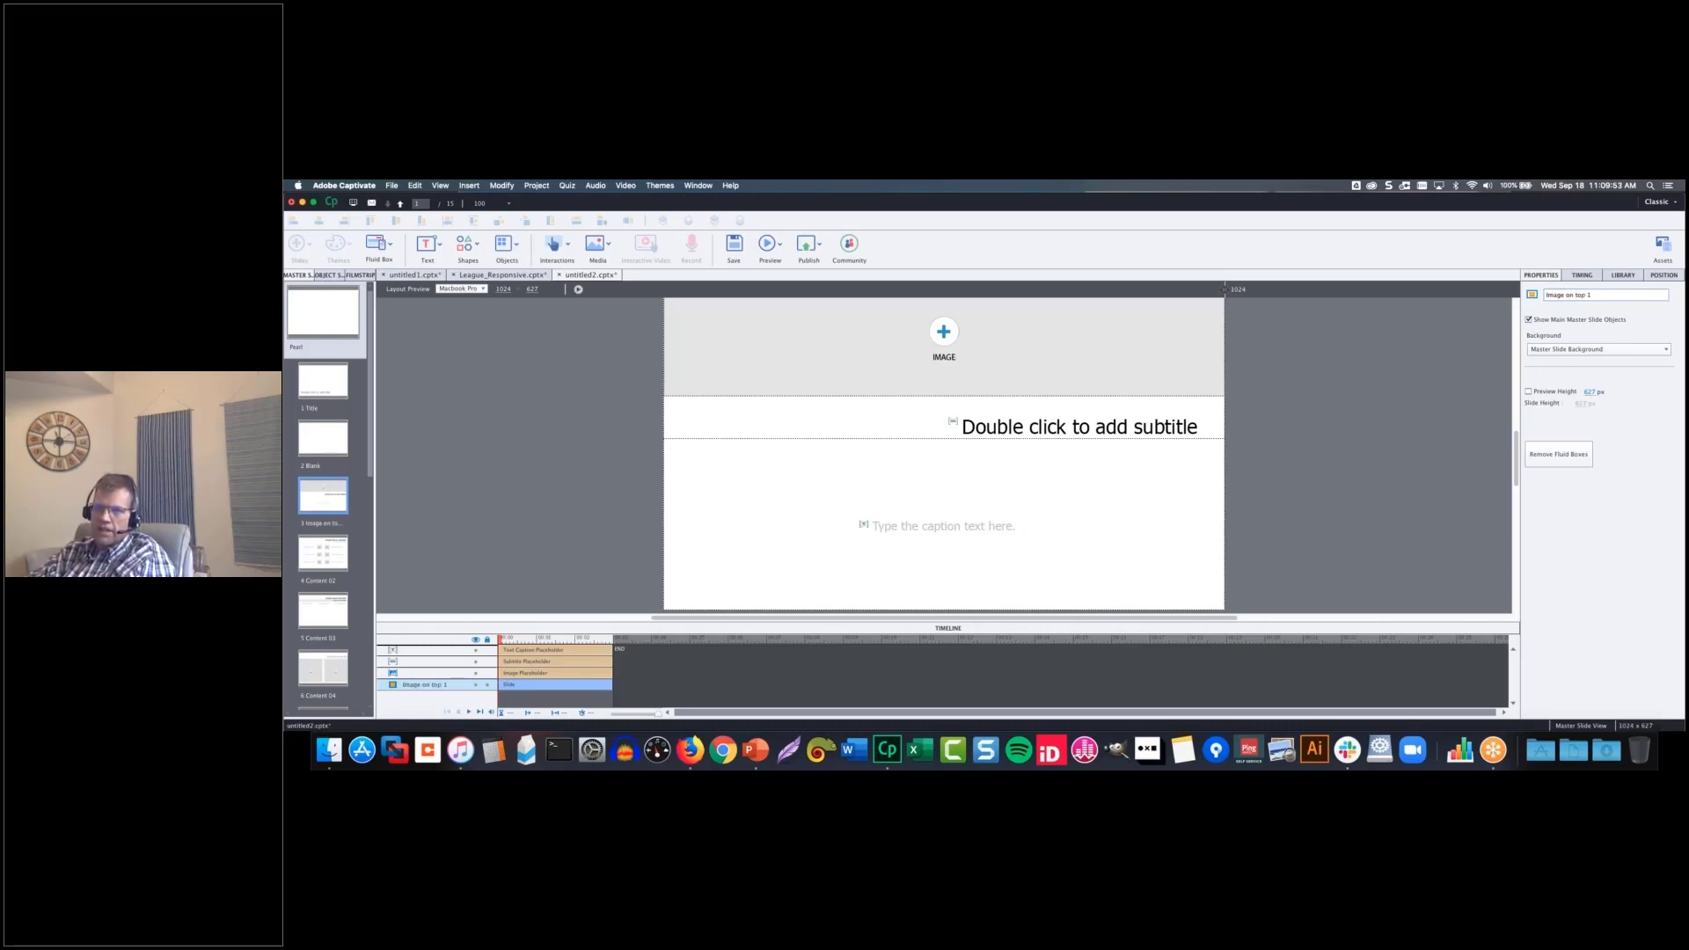
- Rename the Content 02 master slide, with its six image and caption placeholders, as "Six choices"
{"action": "key", "text": "Down"}
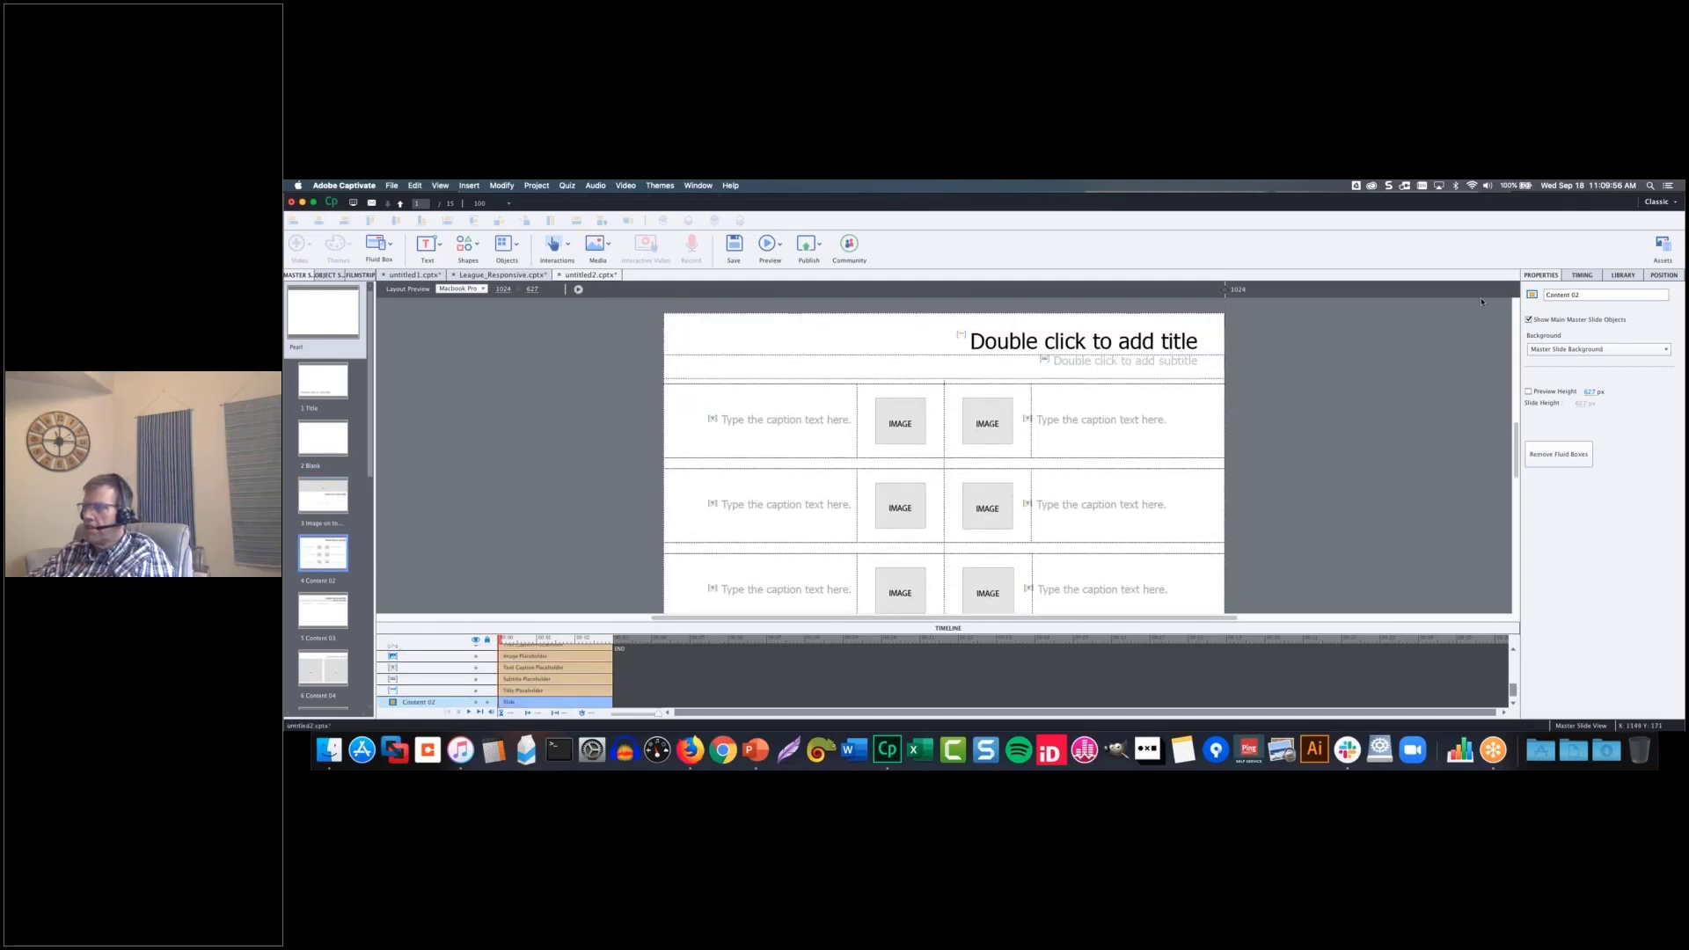
{"action": "triple_click", "coordinate": [1594, 301]}
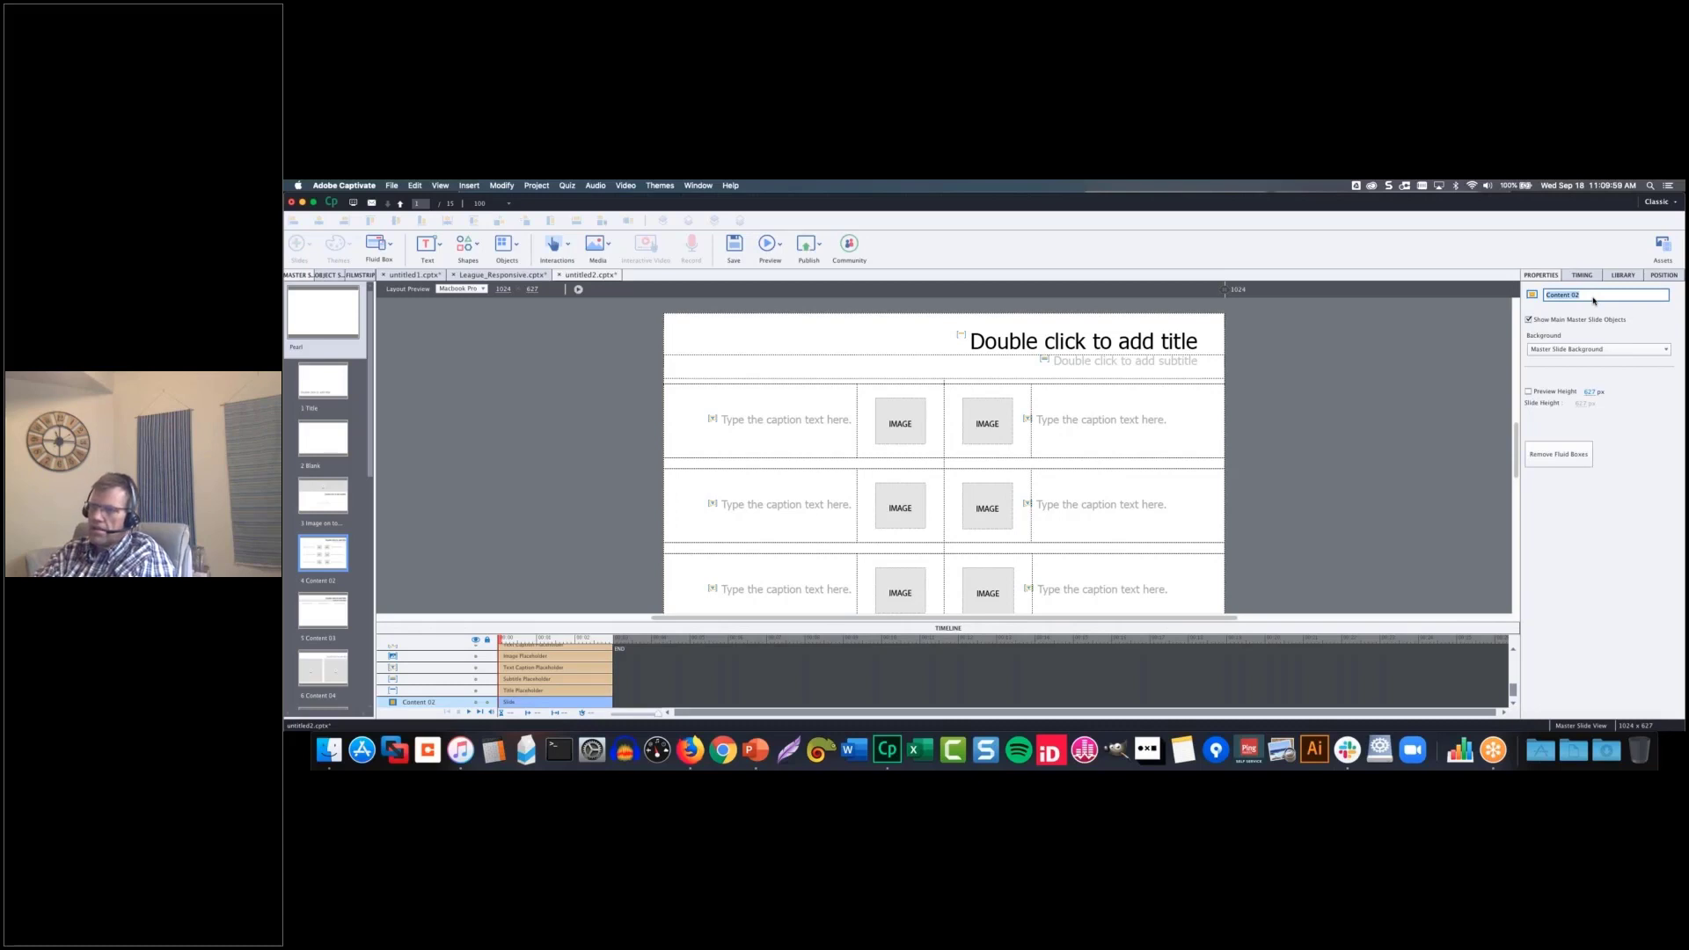
{"action": "type", "text": "Si"}
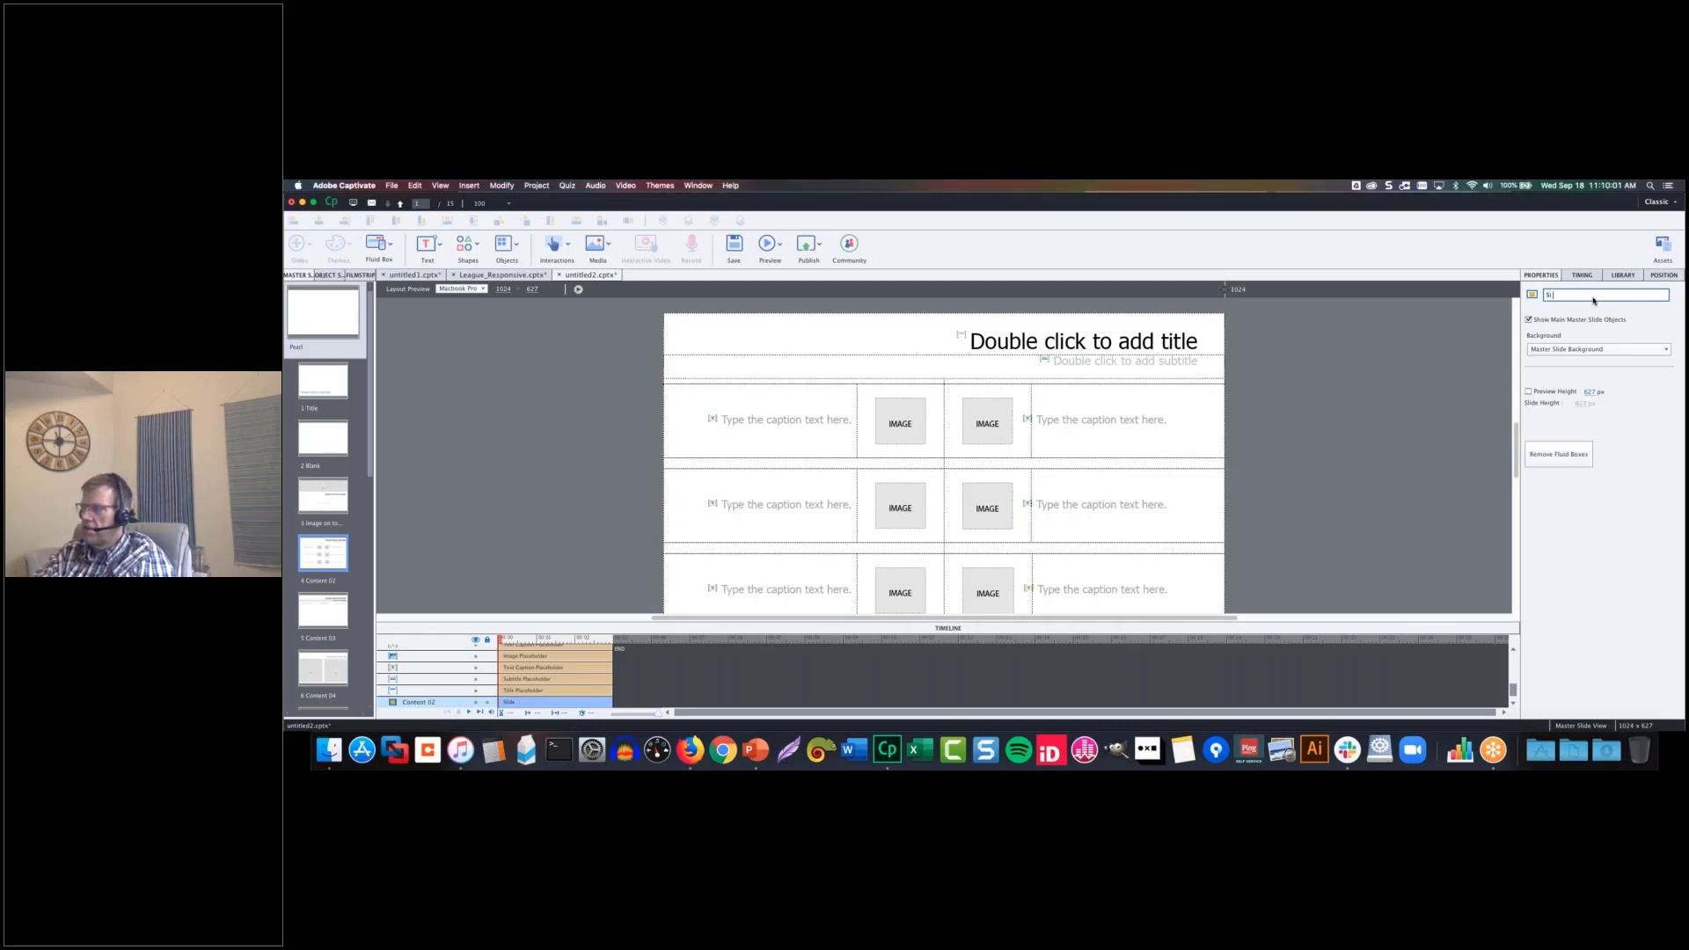
{"action": "type", "text": "x choices"}
{"action": "key", "text": "Return"}
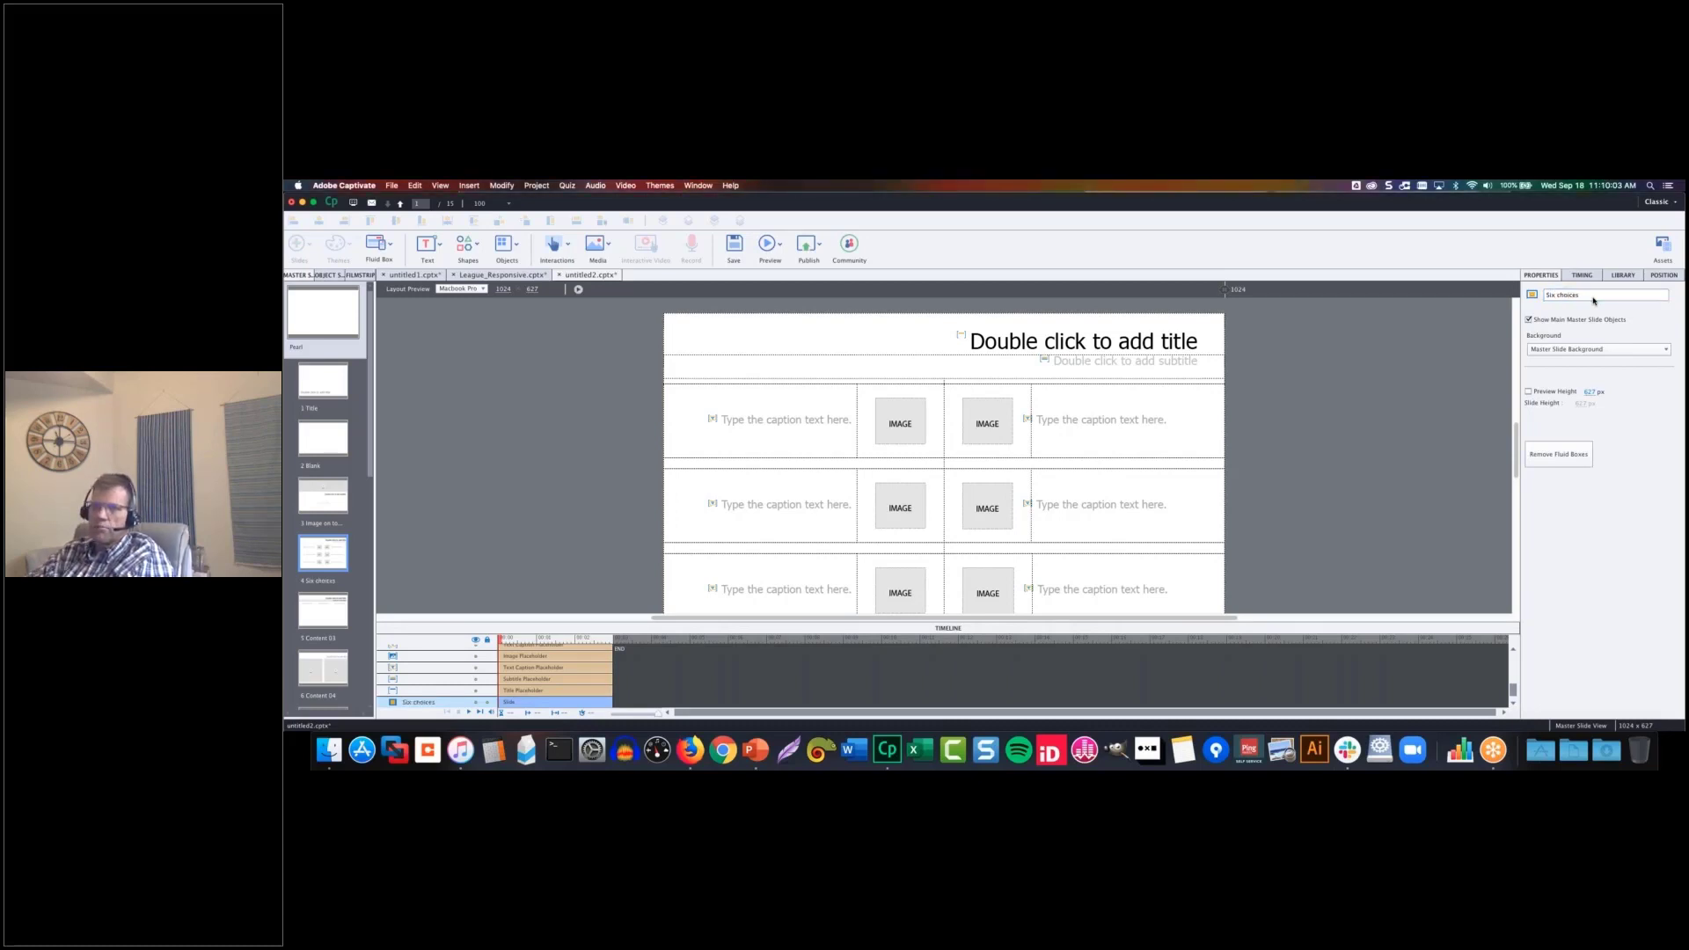
- Look through the layouts of the remaining master slides, from Content 03 to Conclusion
{"action": "scroll", "coordinate": [324, 517], "scroll_direction": "down", "scroll_amount": 2}
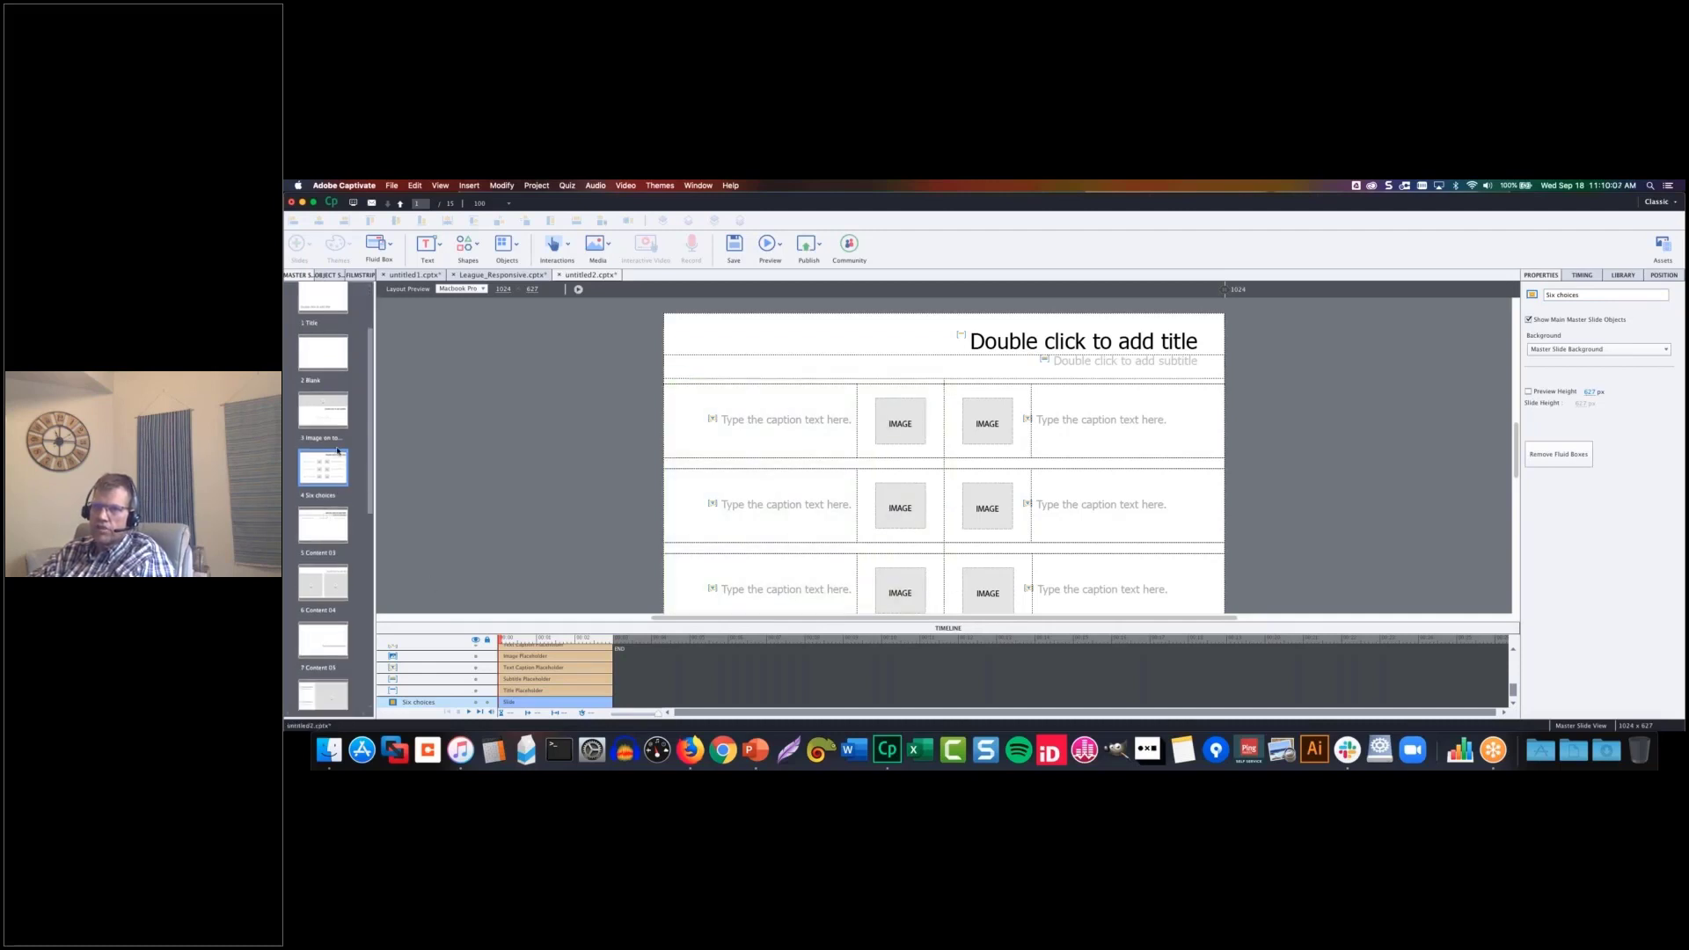
{"action": "scroll", "coordinate": [339, 475], "scroll_direction": "down", "scroll_amount": 2}
{"action": "left_click", "coordinate": [323, 482]}
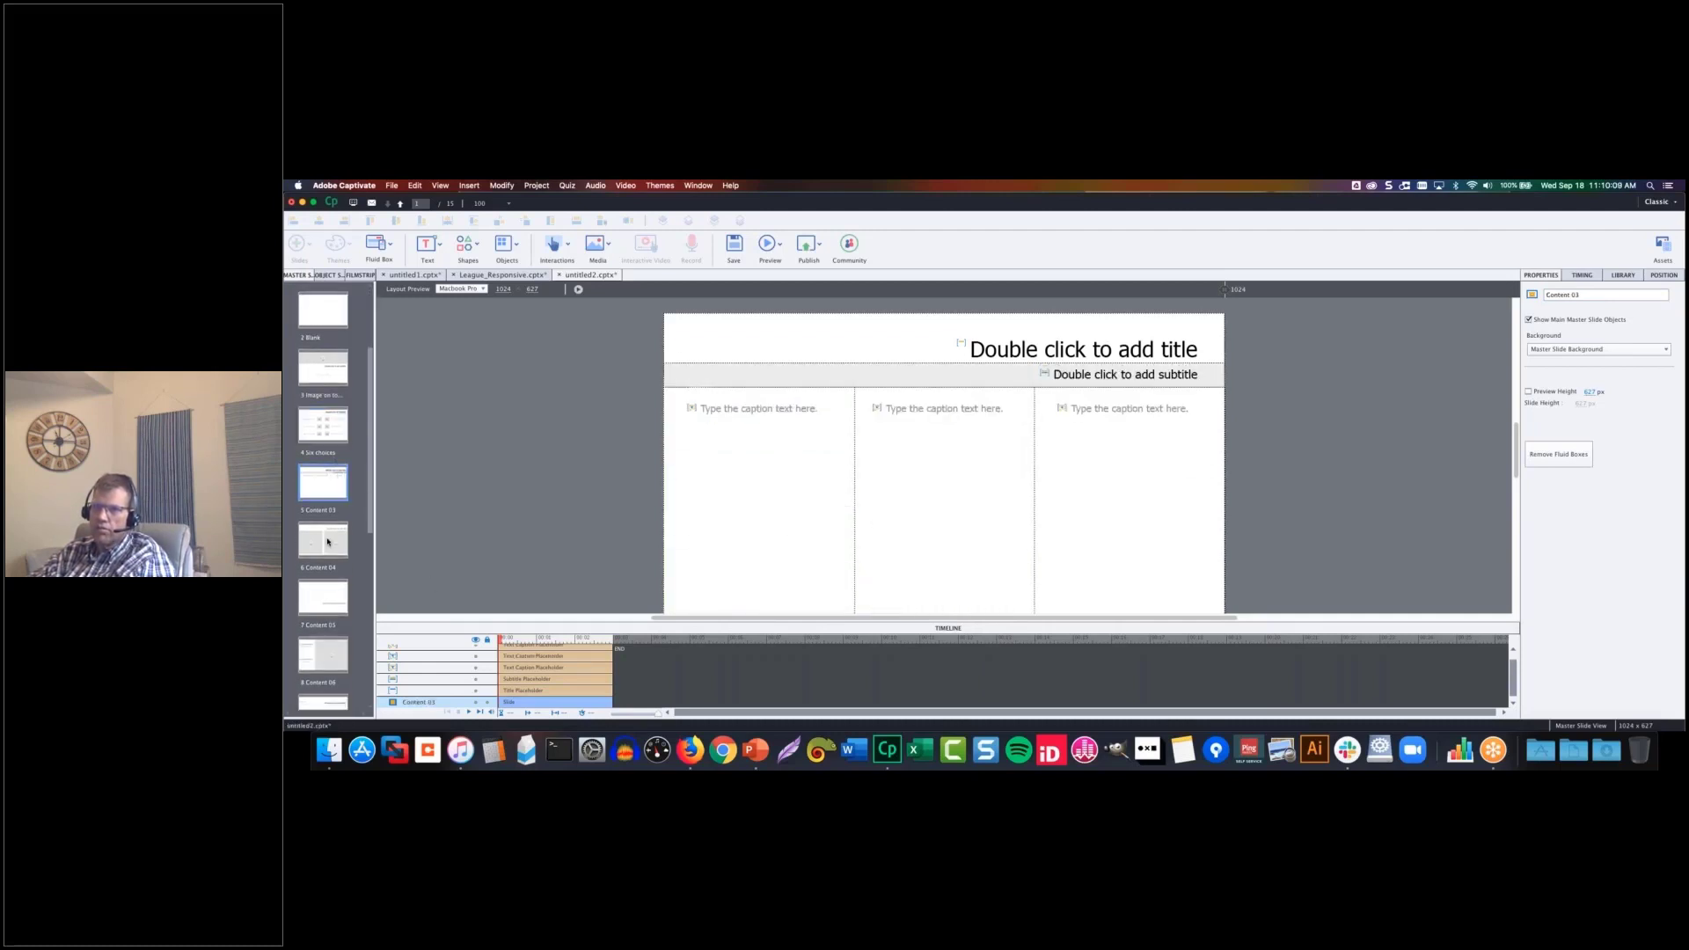
{"action": "left_click", "coordinate": [323, 539]}
{"action": "left_click", "coordinate": [322, 595]}
{"action": "scroll", "coordinate": [327, 611], "scroll_direction": "down", "scroll_amount": 5}
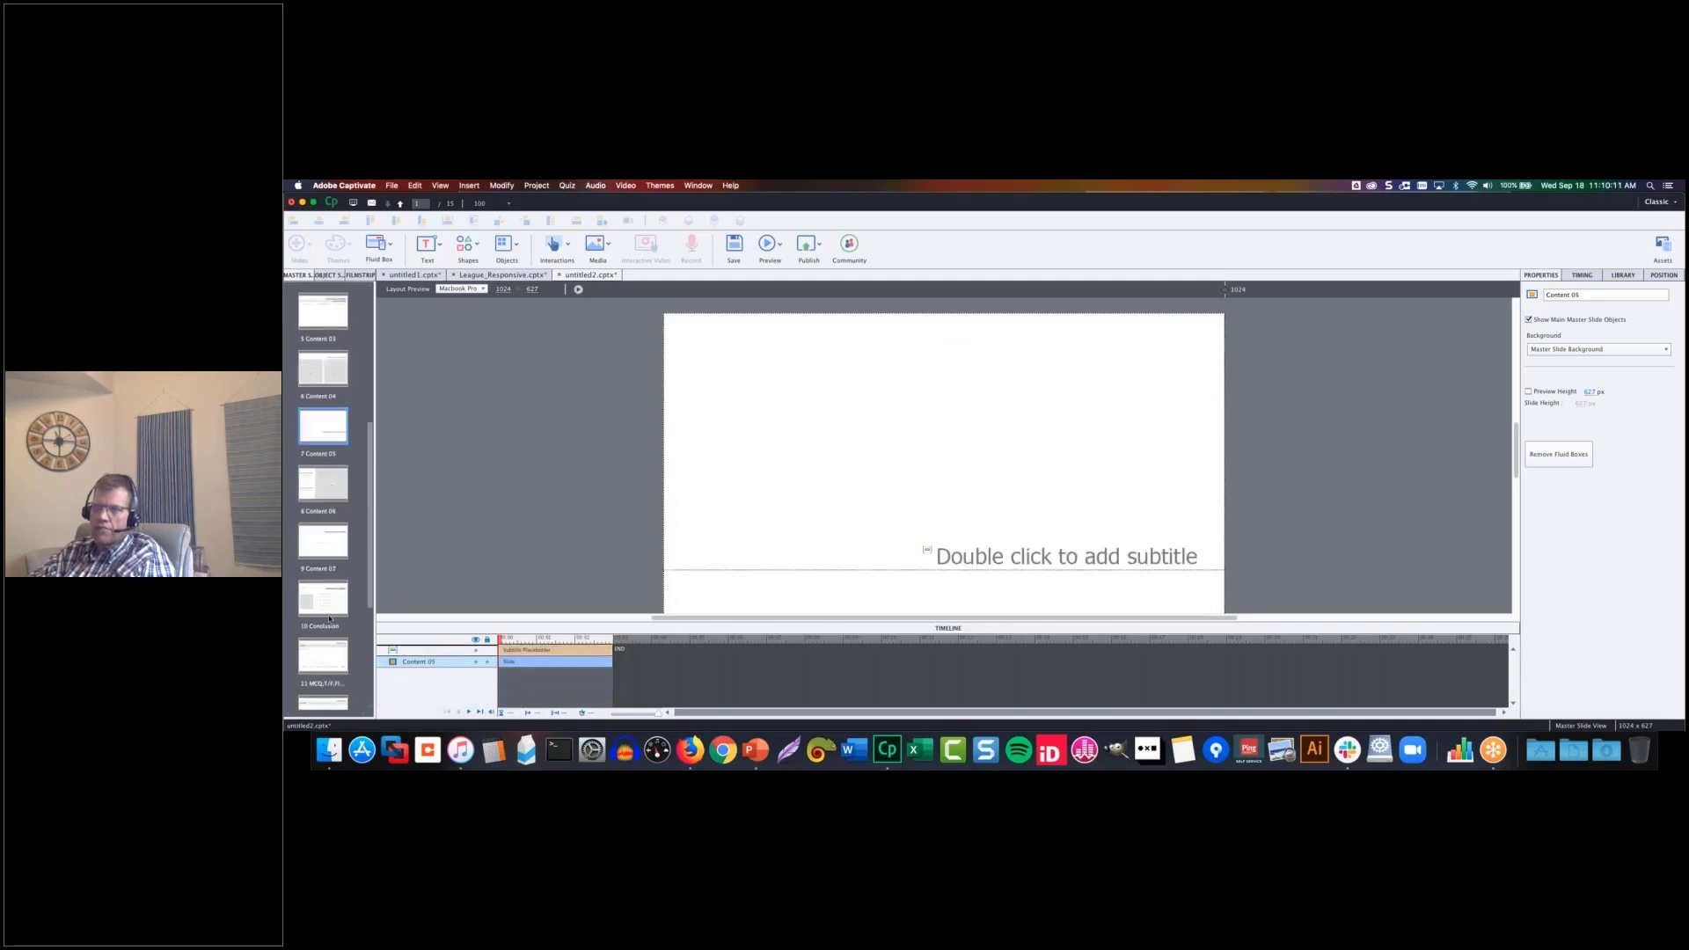
{"action": "left_click", "coordinate": [323, 540]}
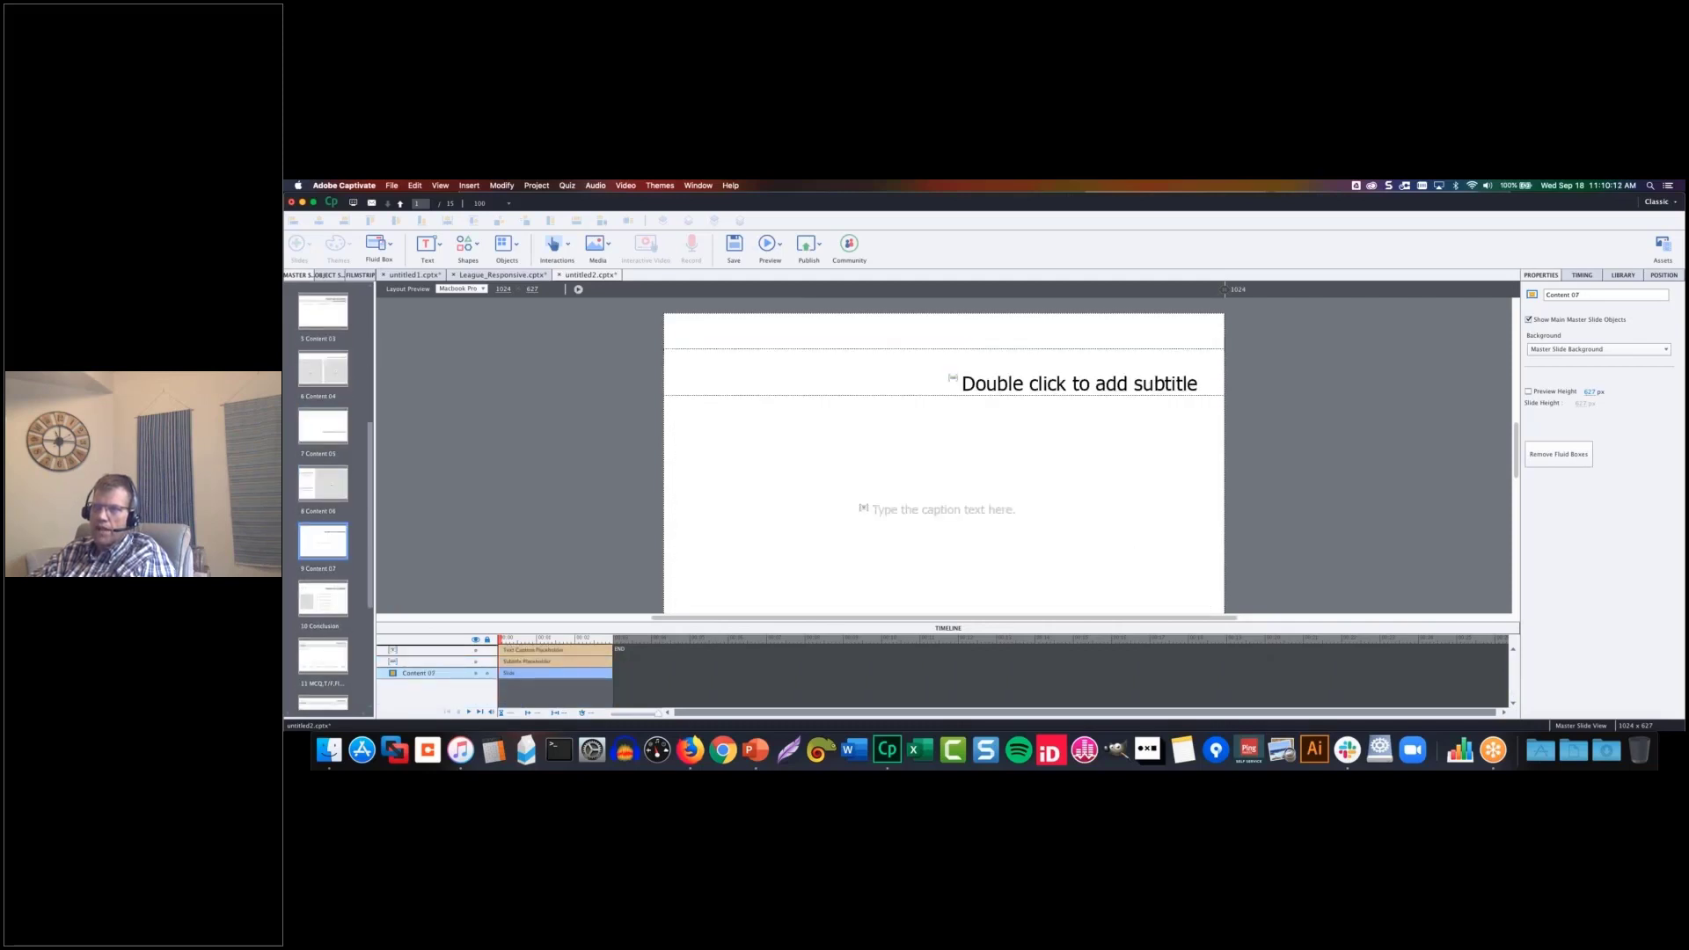
{"action": "left_click", "coordinate": [323, 598]}
{"action": "scroll", "coordinate": [325, 444], "scroll_direction": "up", "scroll_amount": 5}
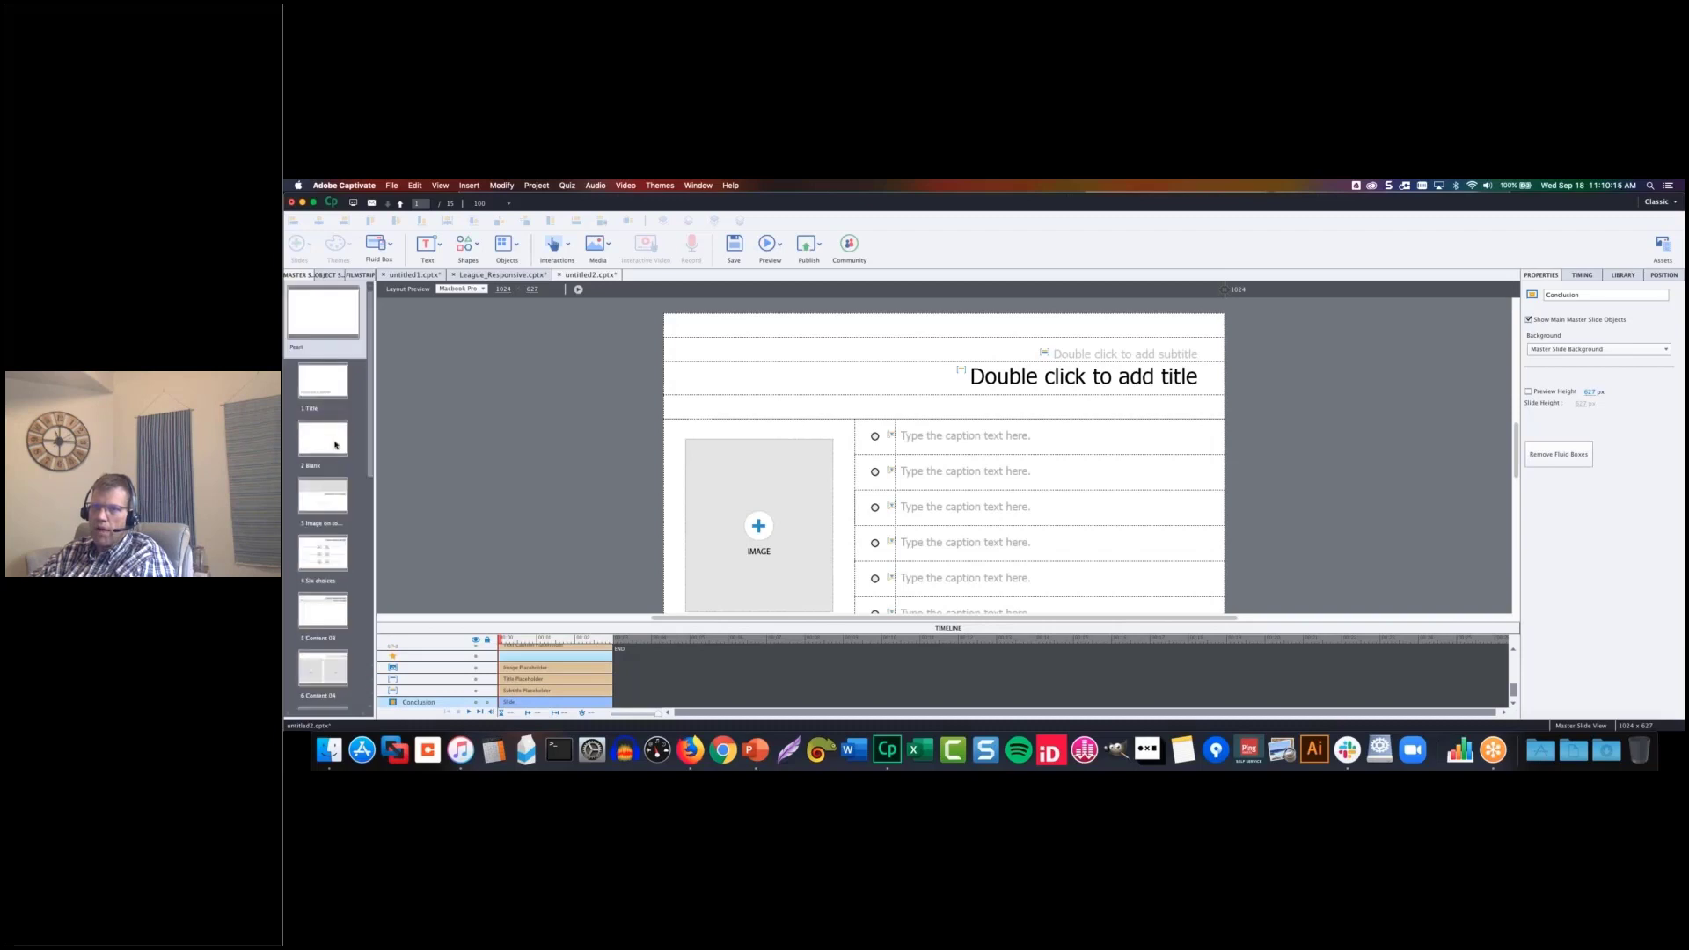
- Duplicate the Blank master slide
{"action": "left_click", "coordinate": [325, 444]}
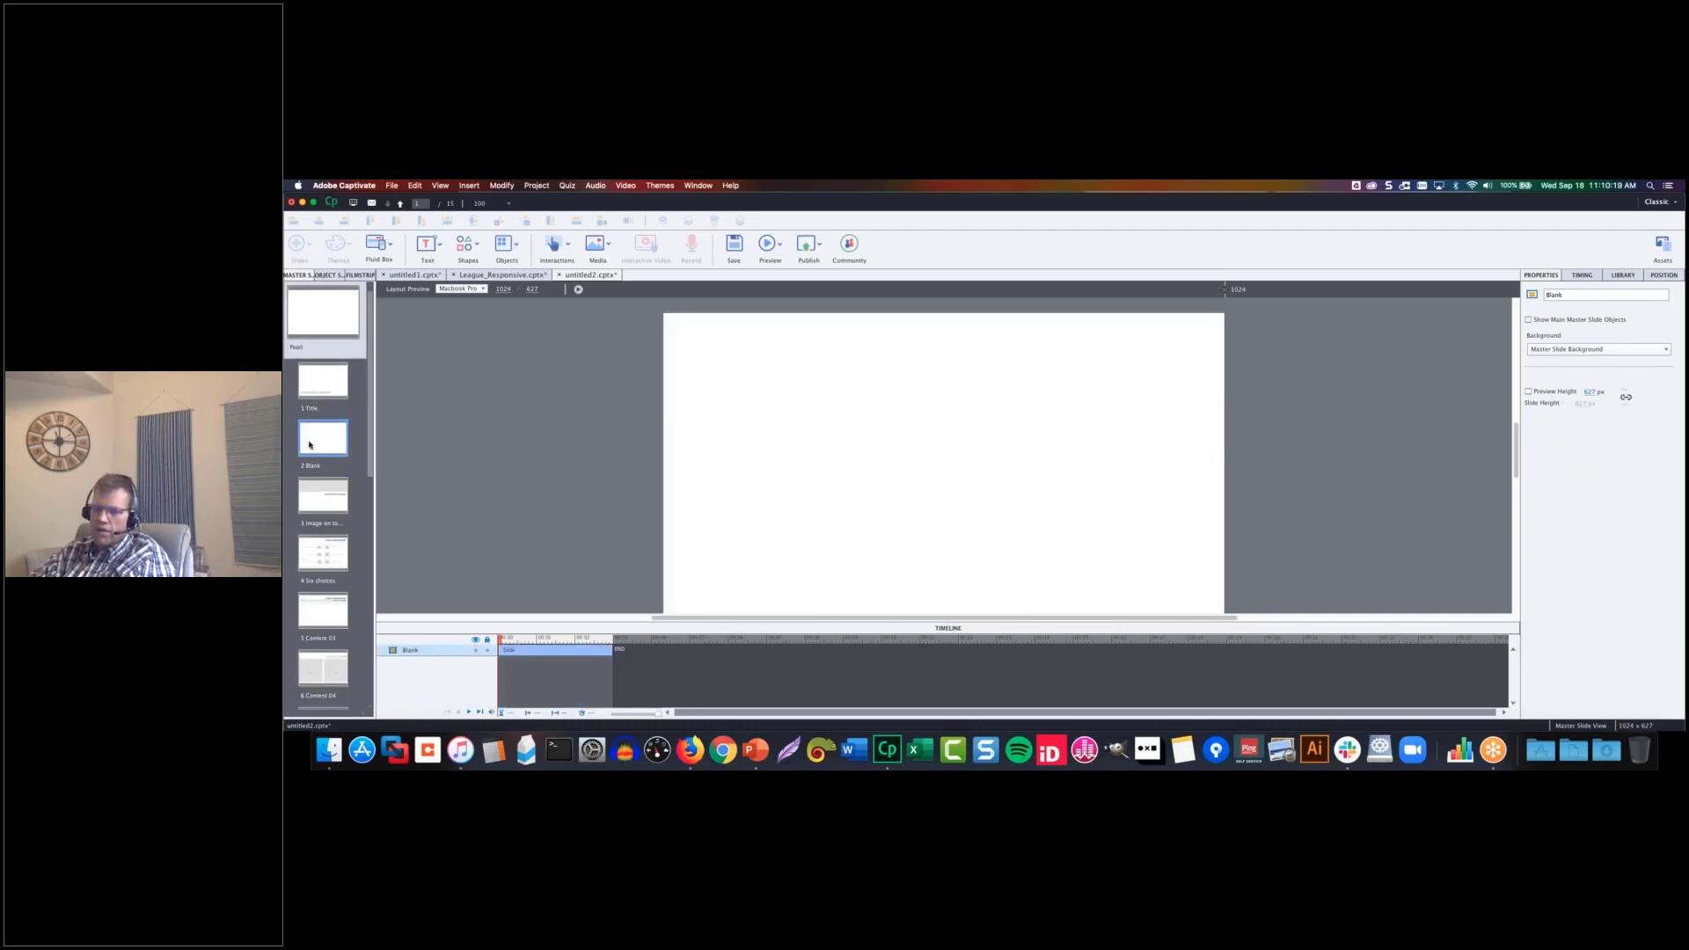
{"action": "key", "text": "super+d"}
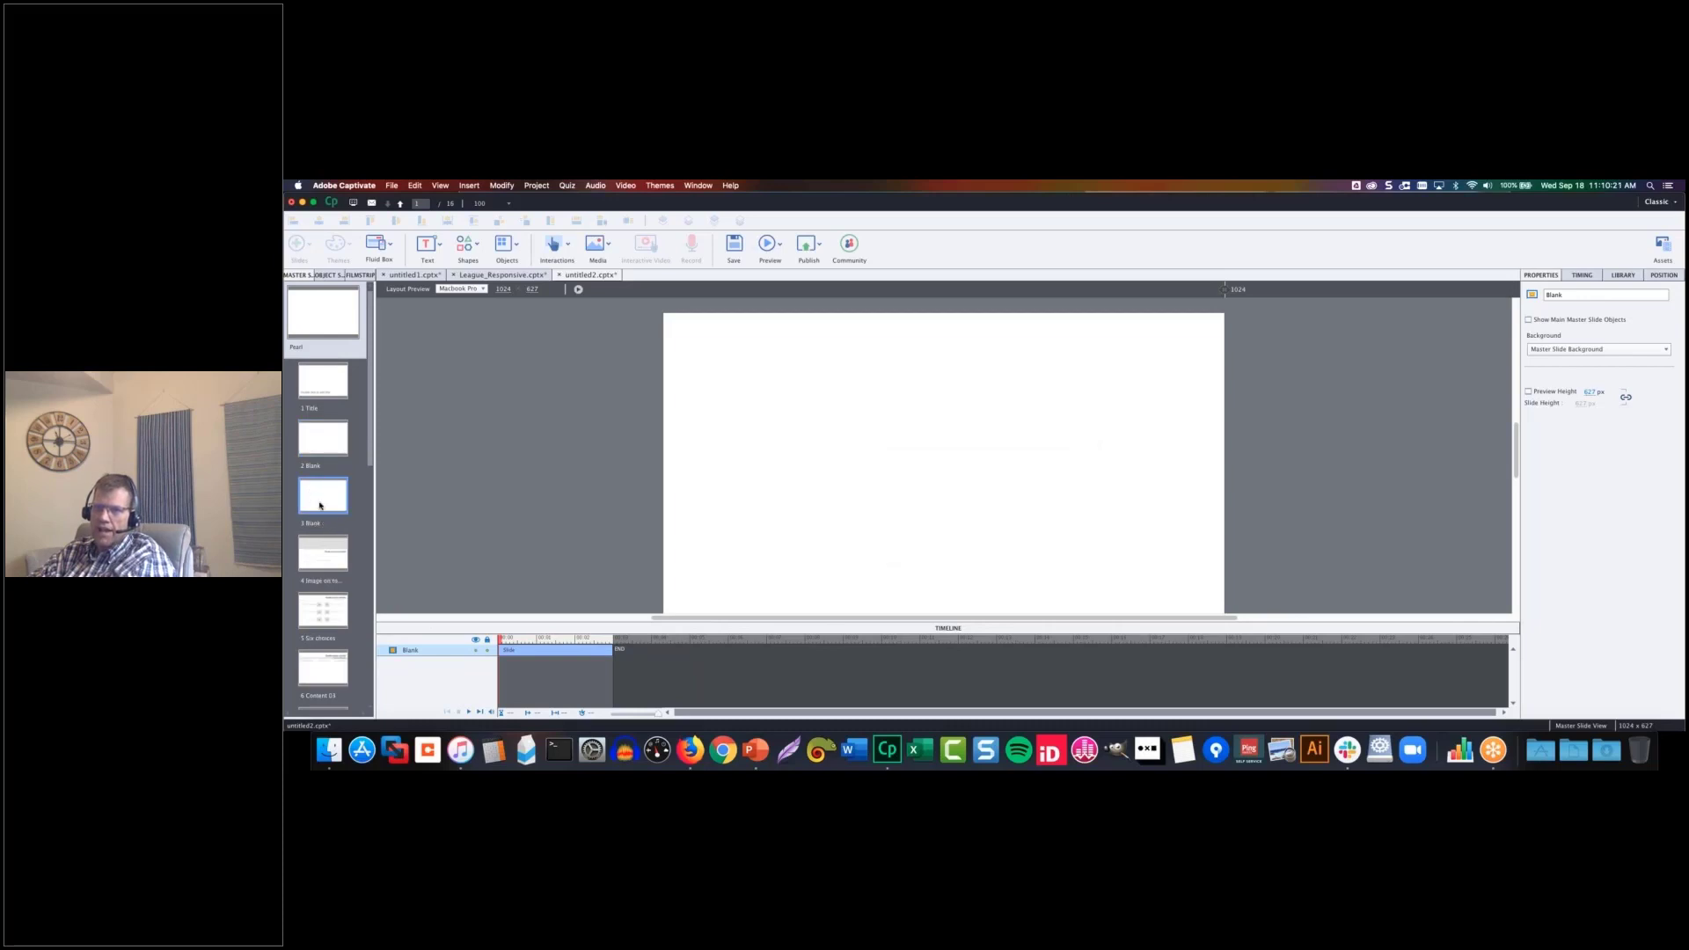
- Insert a Title placeholder on the duplicated Blank master slide and stretch it across the upper part of the slide
{"action": "left_click", "coordinate": [470, 186]}
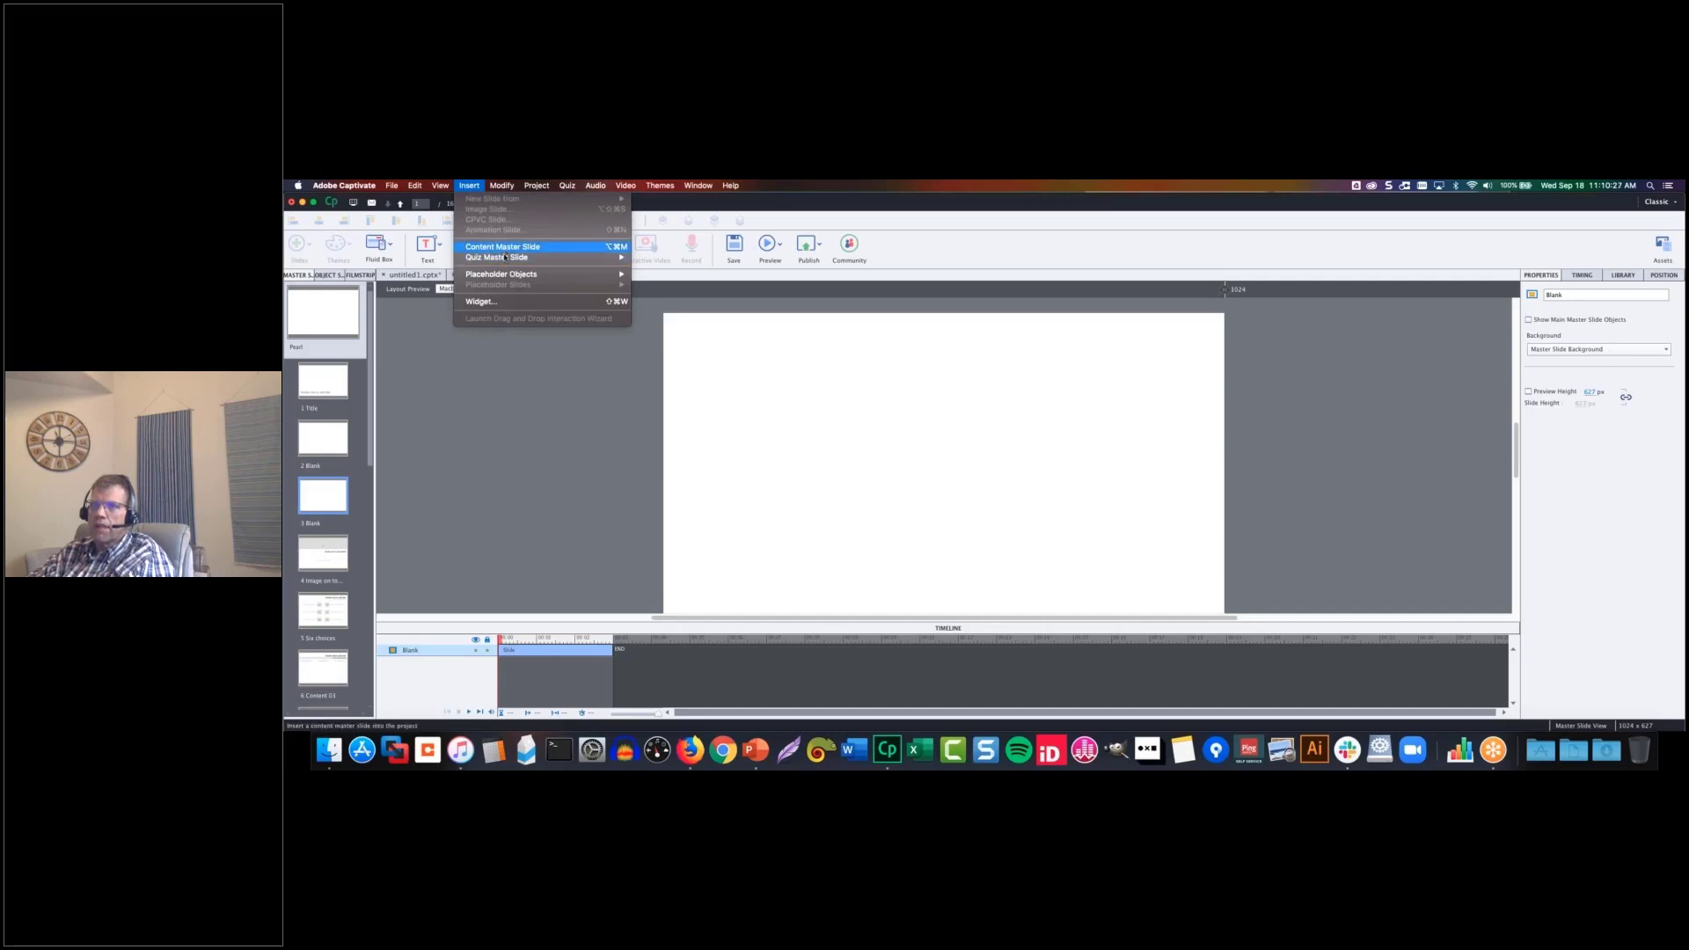
{"action": "mouse_move", "coordinate": [629, 276]}
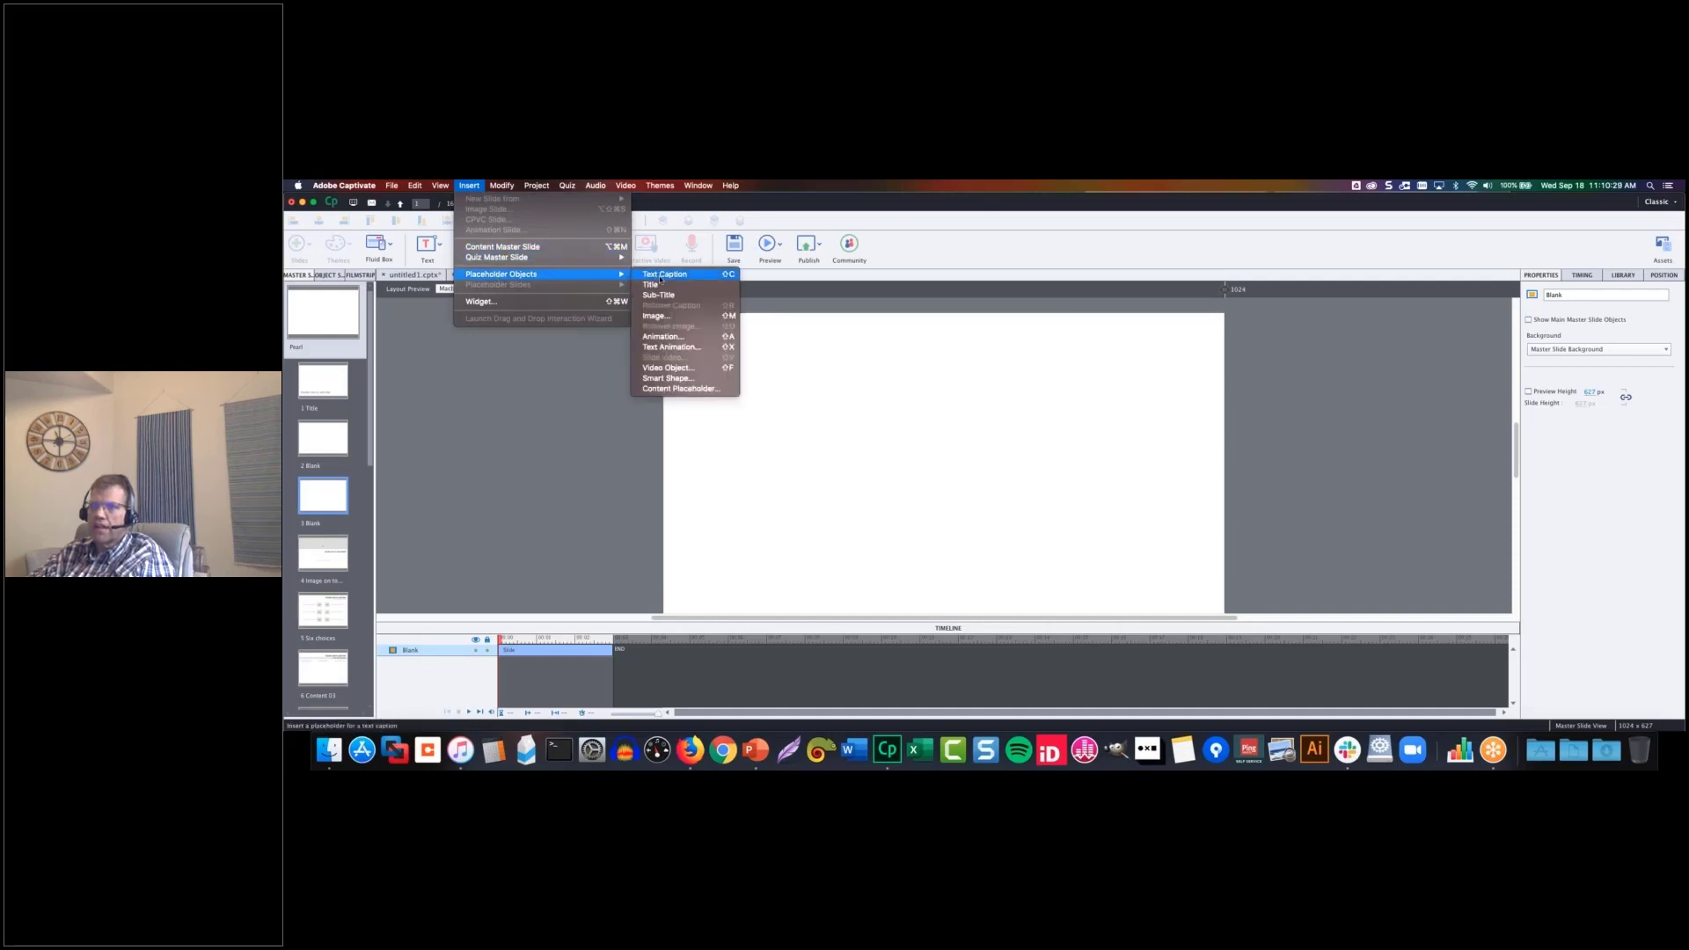
{"action": "left_click", "coordinate": [660, 285]}
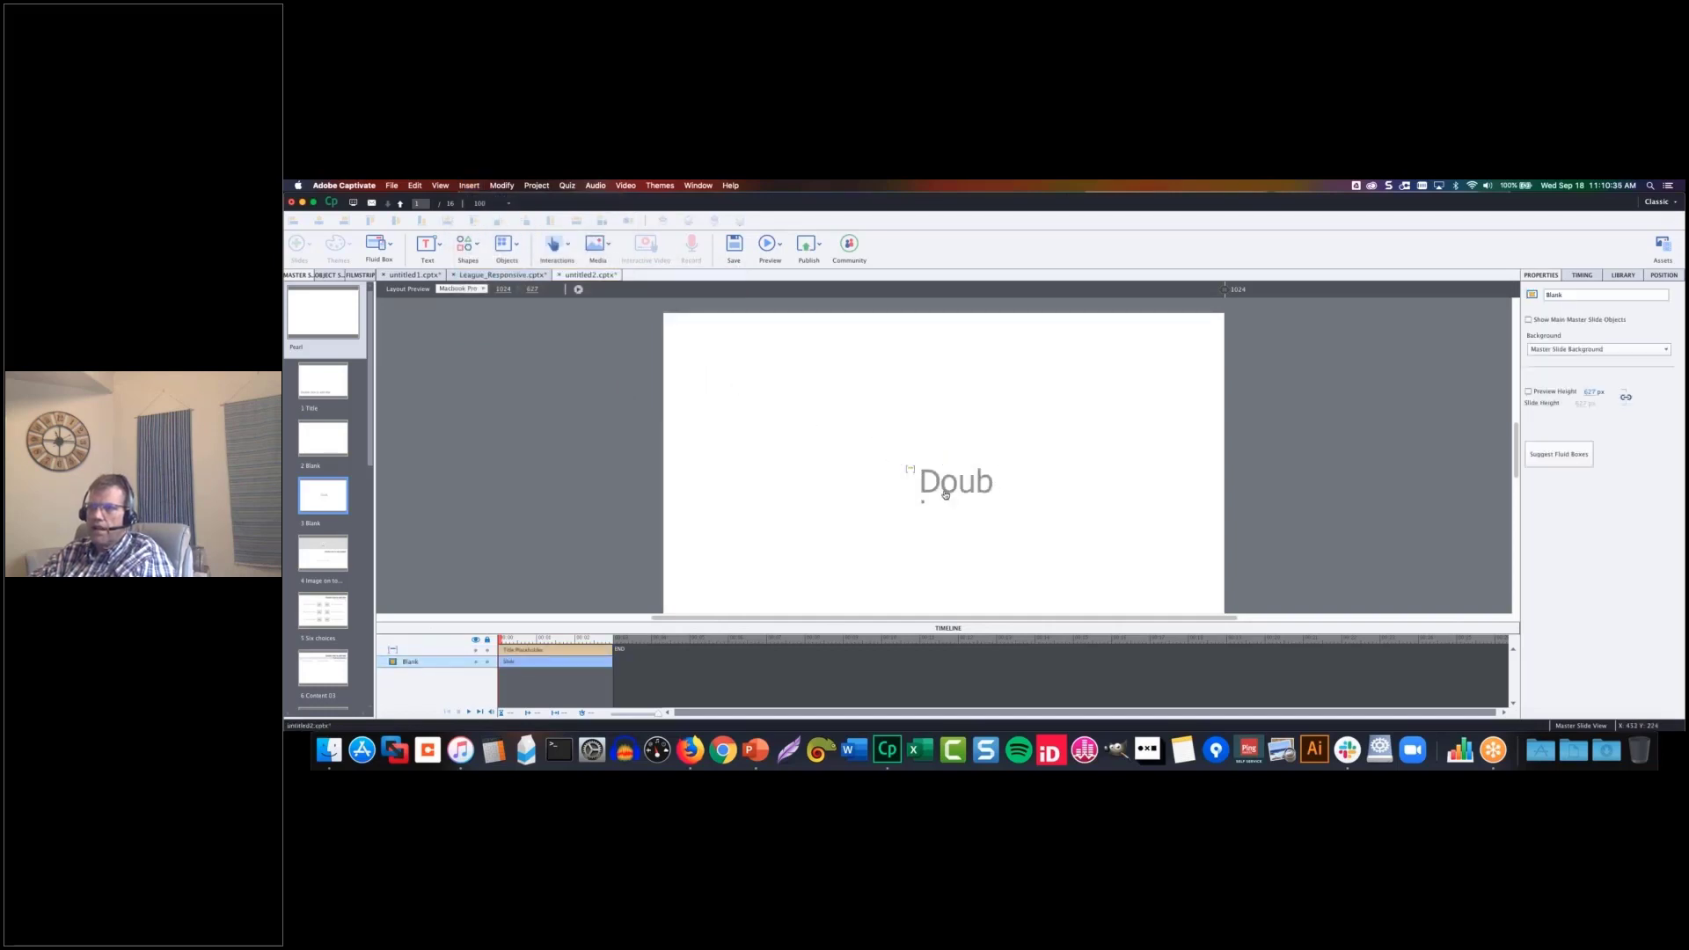
{"action": "left_click_drag", "start_coordinate": [943, 491], "coordinate": [1188, 417]}
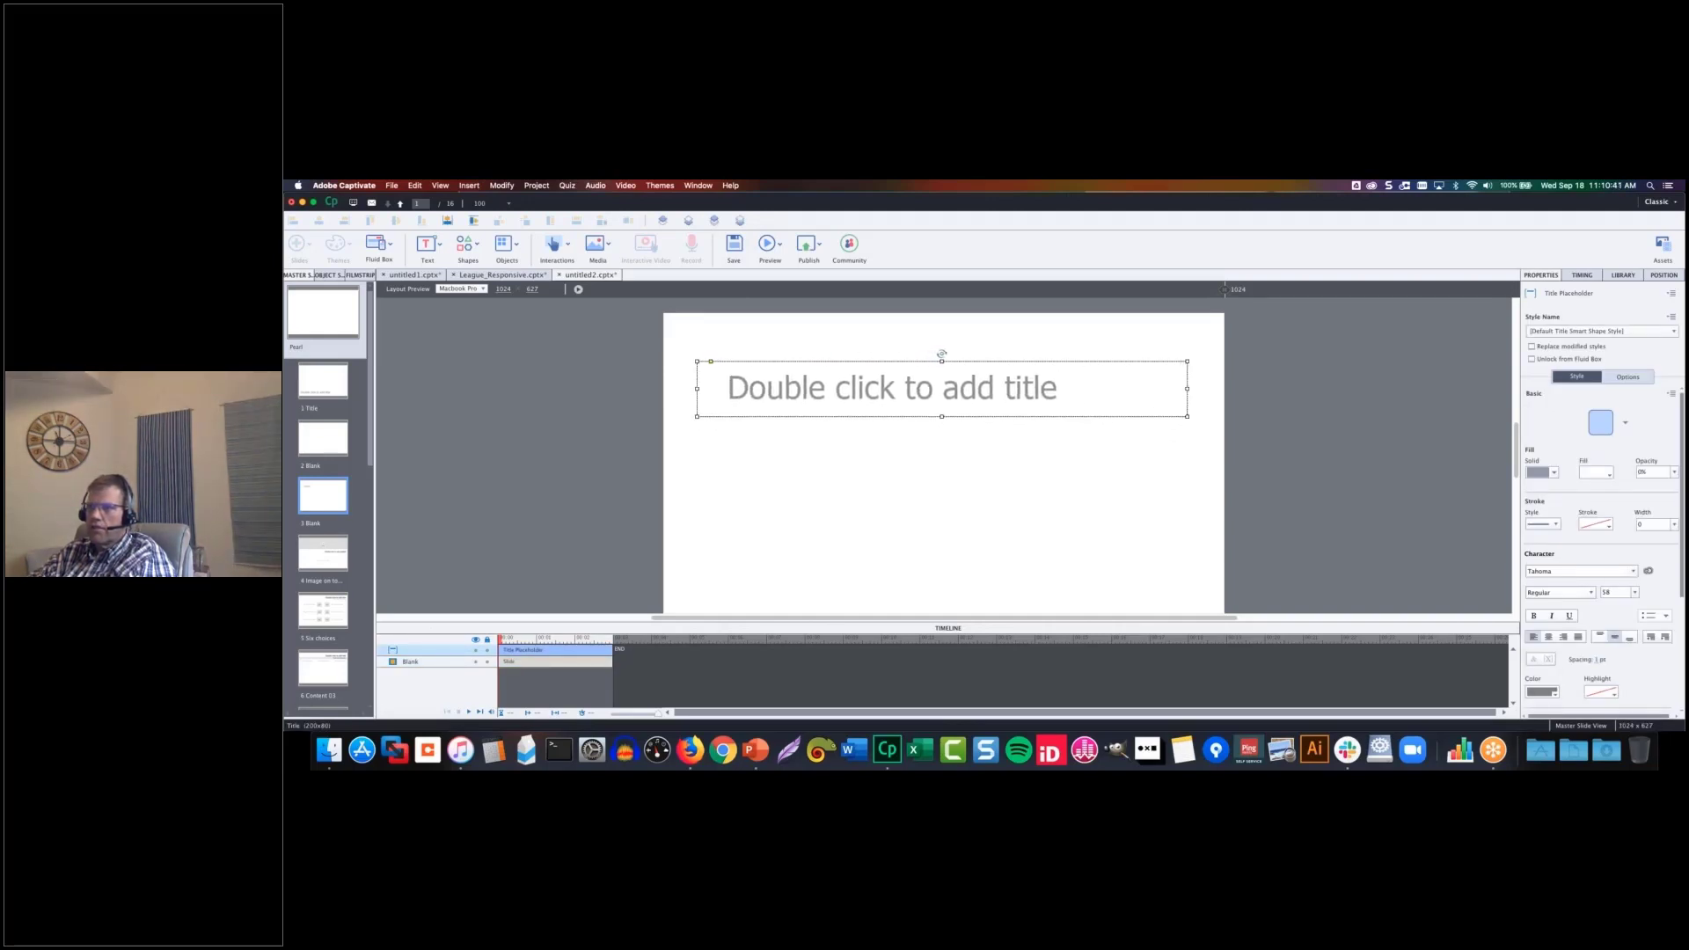
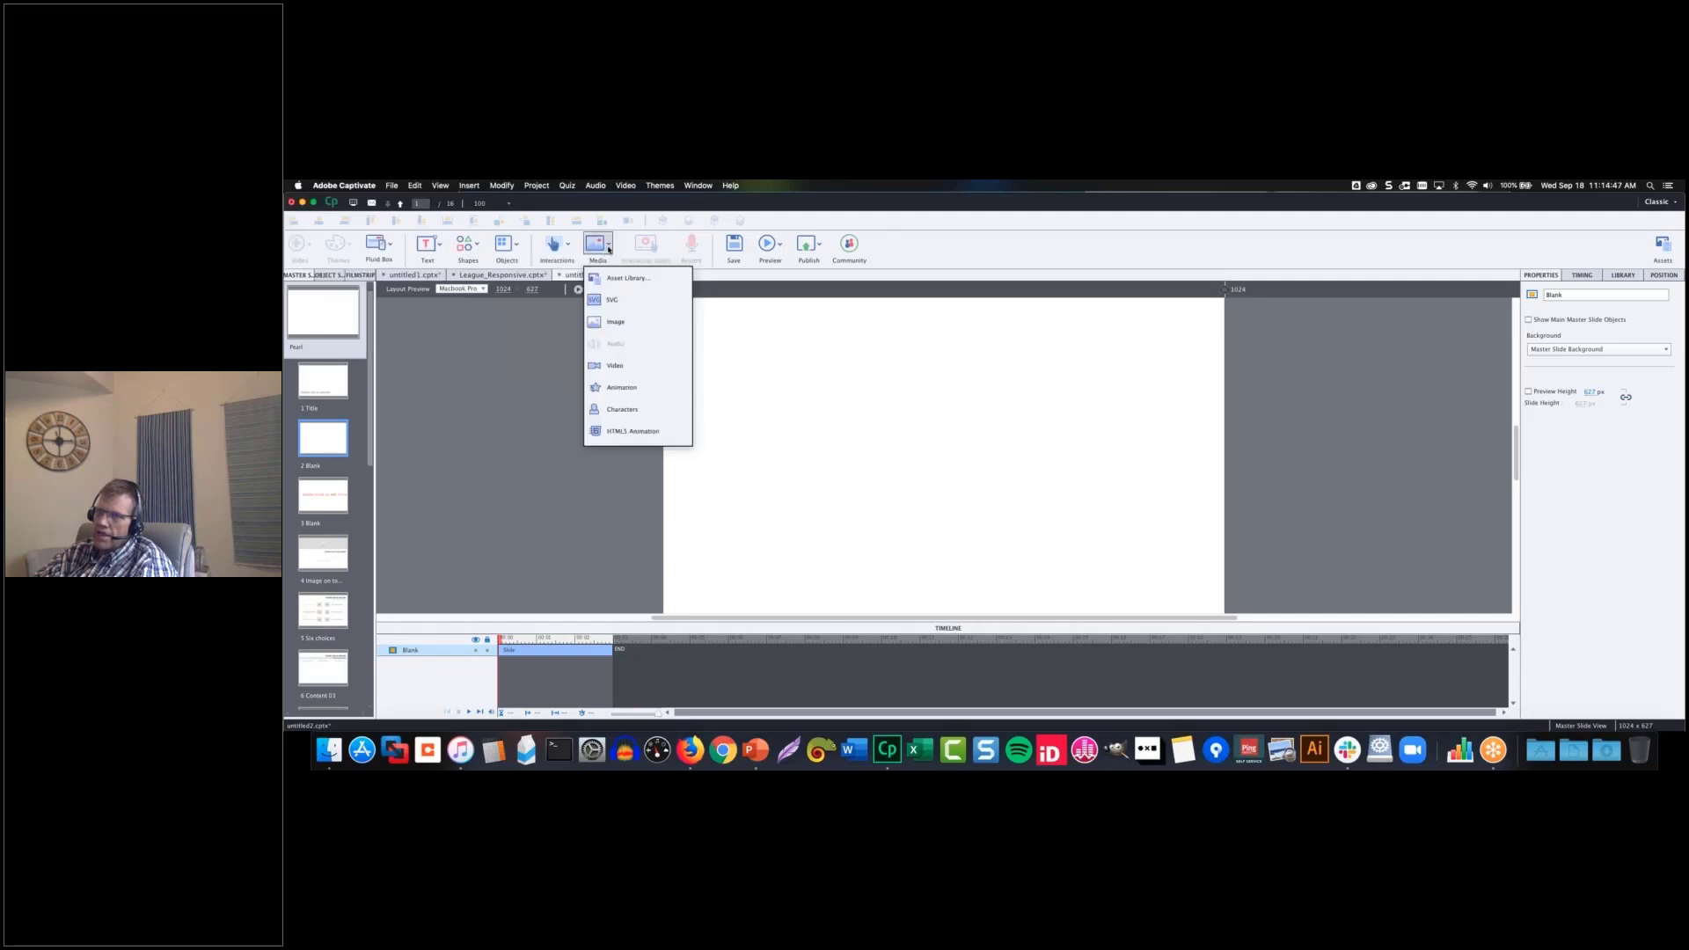
- Insert the image man-coffee-smartphone-working-small.jpg from the Pictures folder on the original Blank master slide
{"action": "left_click", "coordinate": [627, 323]}
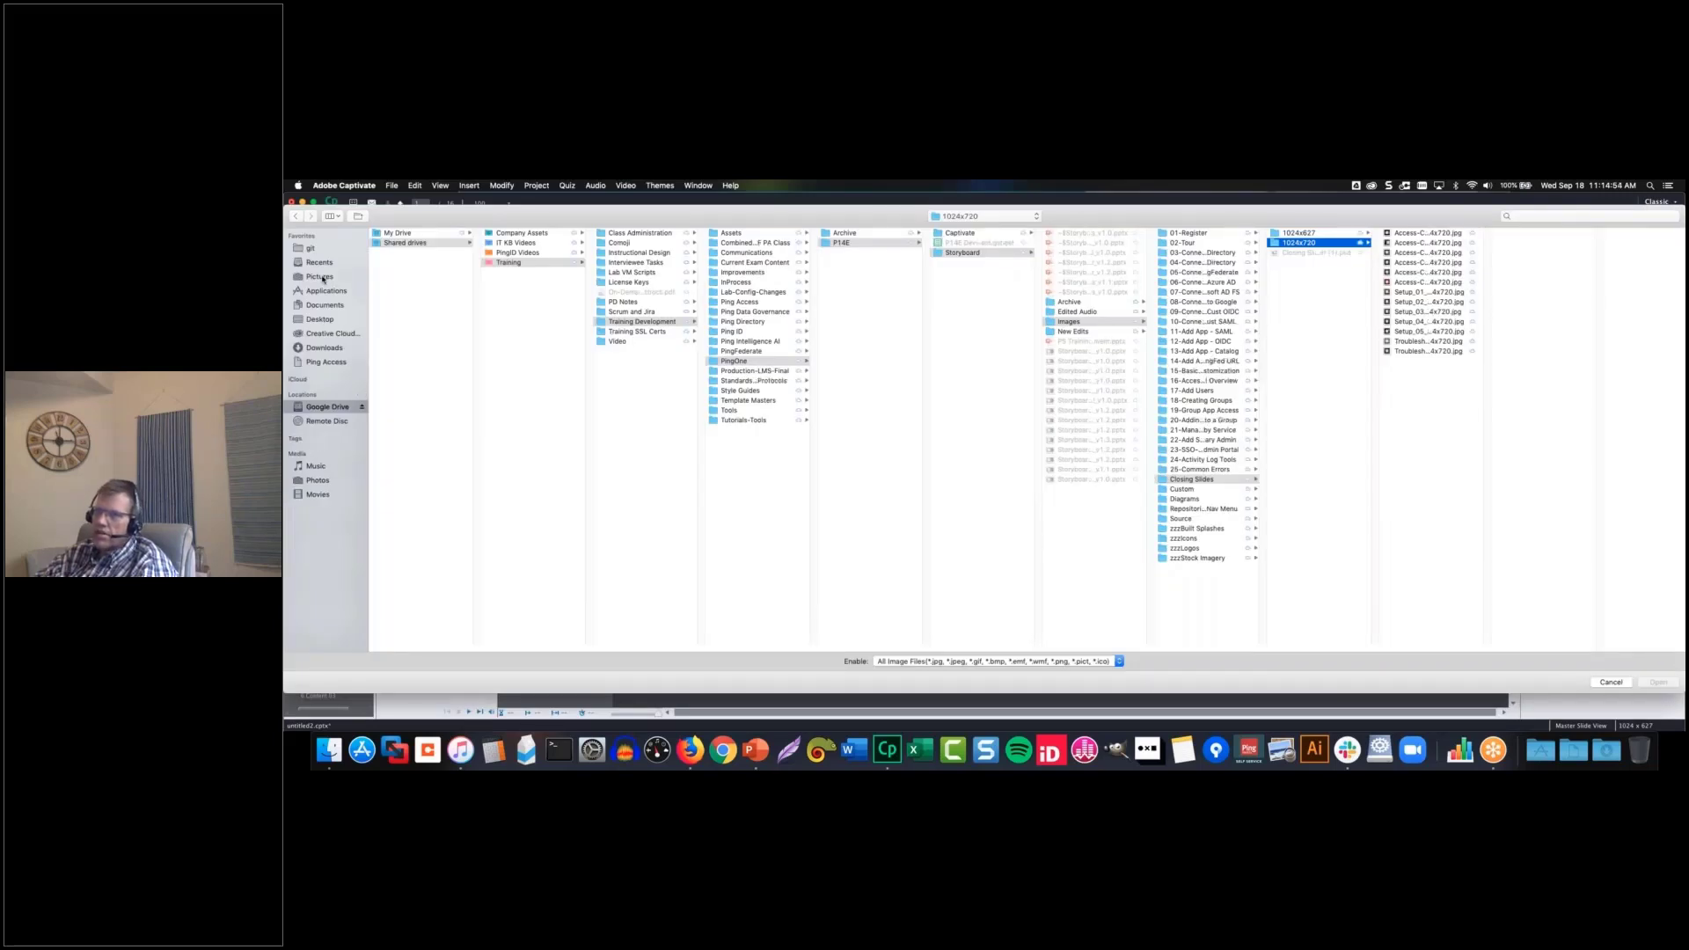
{"action": "left_click", "coordinate": [323, 278]}
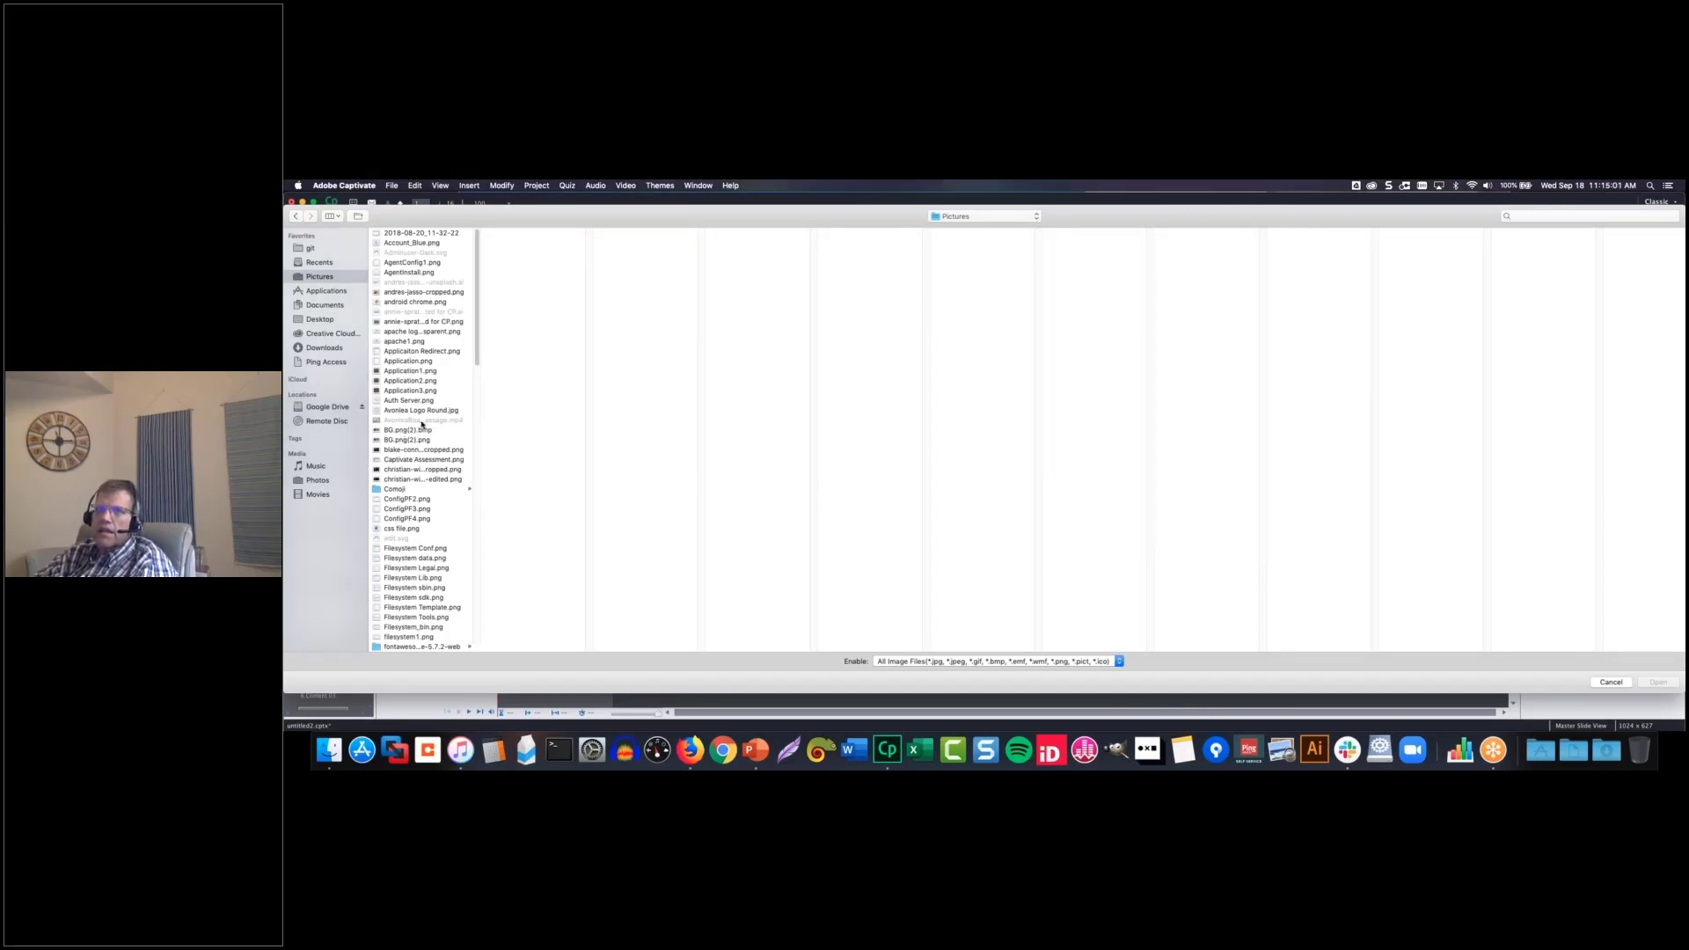
{"action": "scroll", "coordinate": [418, 429], "scroll_direction": "down", "scroll_amount": 1}
{"action": "scroll", "coordinate": [418, 429], "scroll_direction": "down", "scroll_amount": 15}
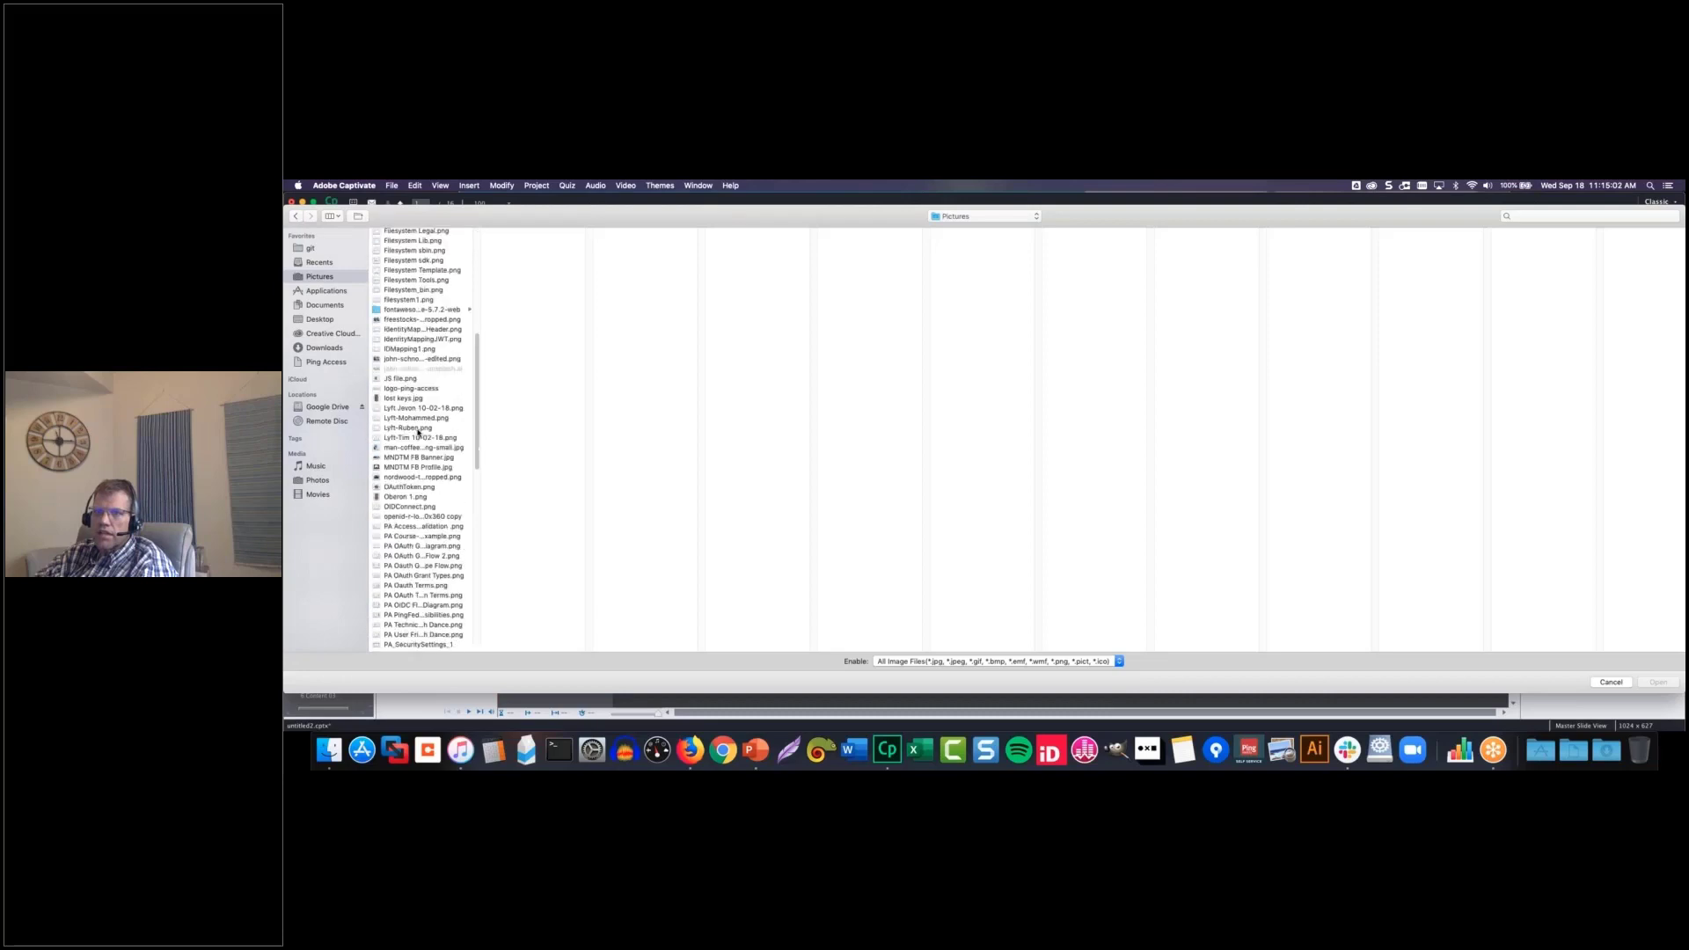
{"action": "scroll", "coordinate": [419, 431], "scroll_direction": "up", "scroll_amount": 5}
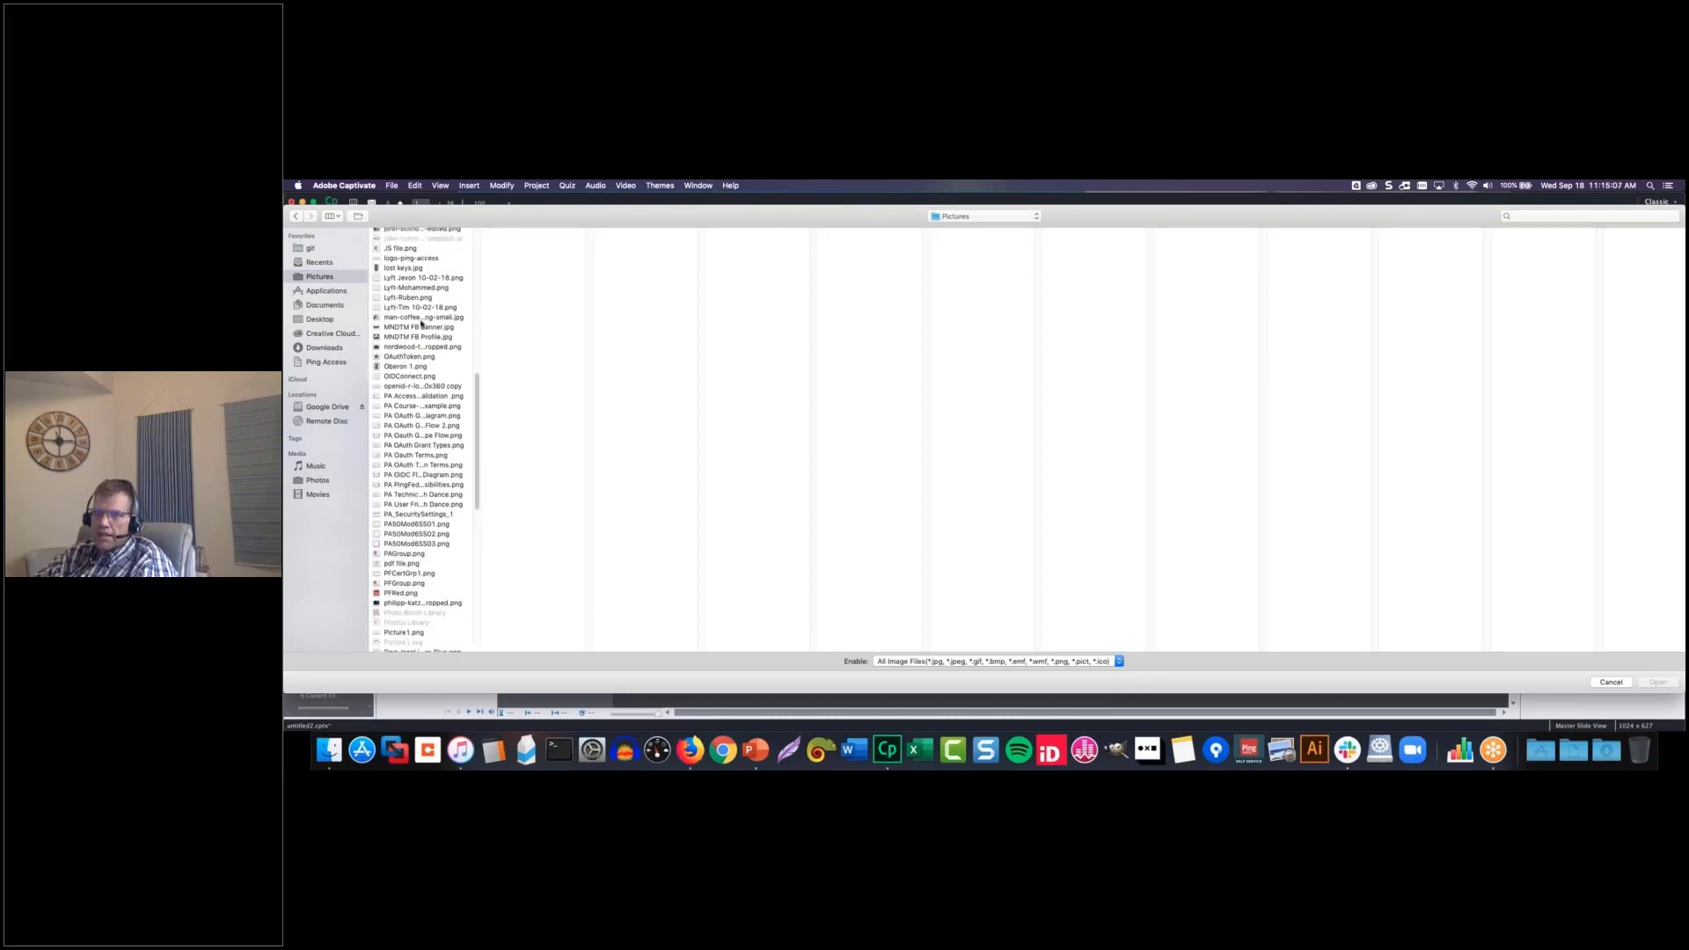
{"action": "left_click", "coordinate": [421, 319]}
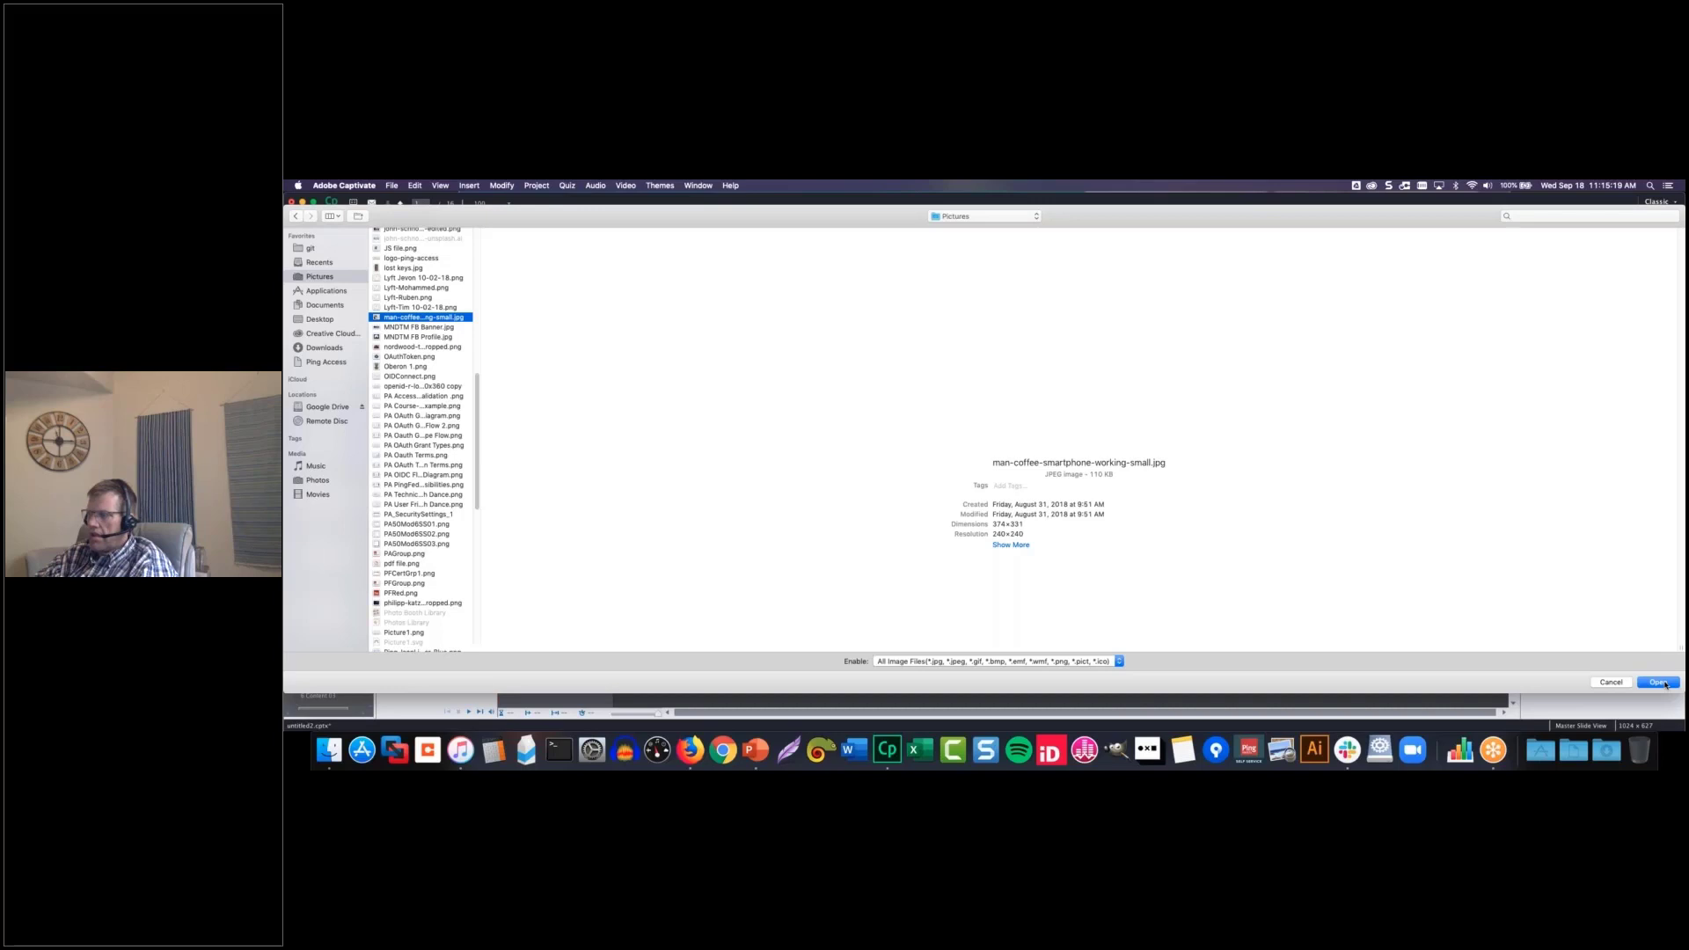
{"action": "left_click", "coordinate": [1659, 683]}
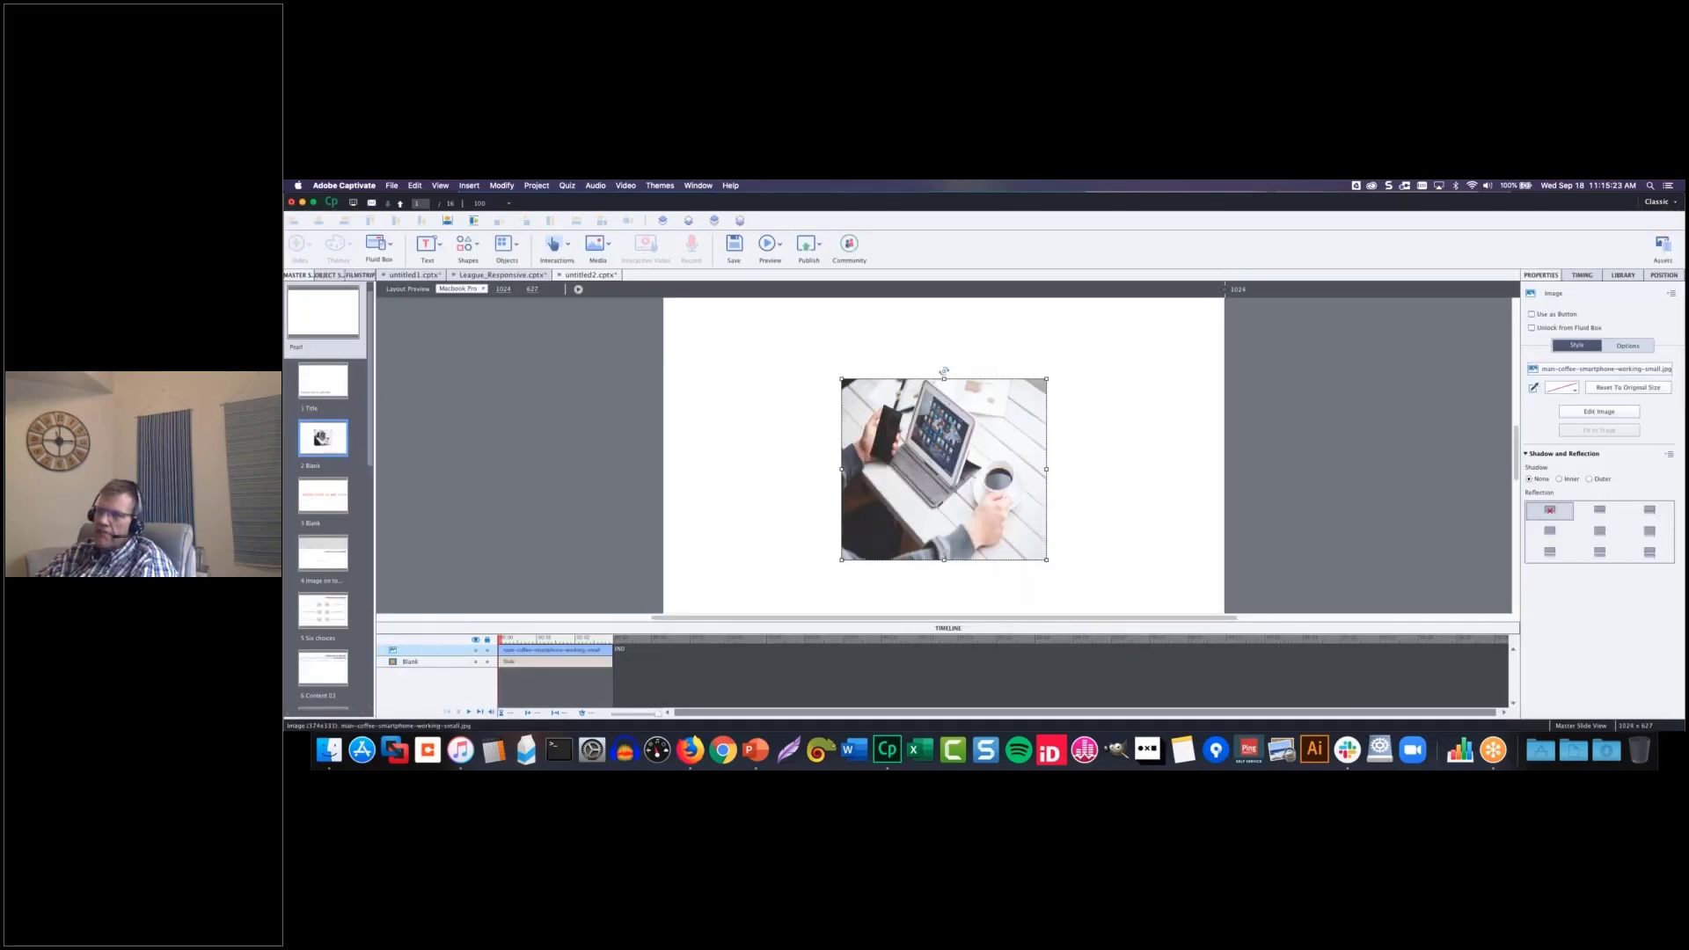
- Enlarge the coffee and tablet image to cover the master slide's height and center it horizontally on the slide
{"action": "left_click_drag", "start_coordinate": [944, 469], "coordinate": [763, 392]}
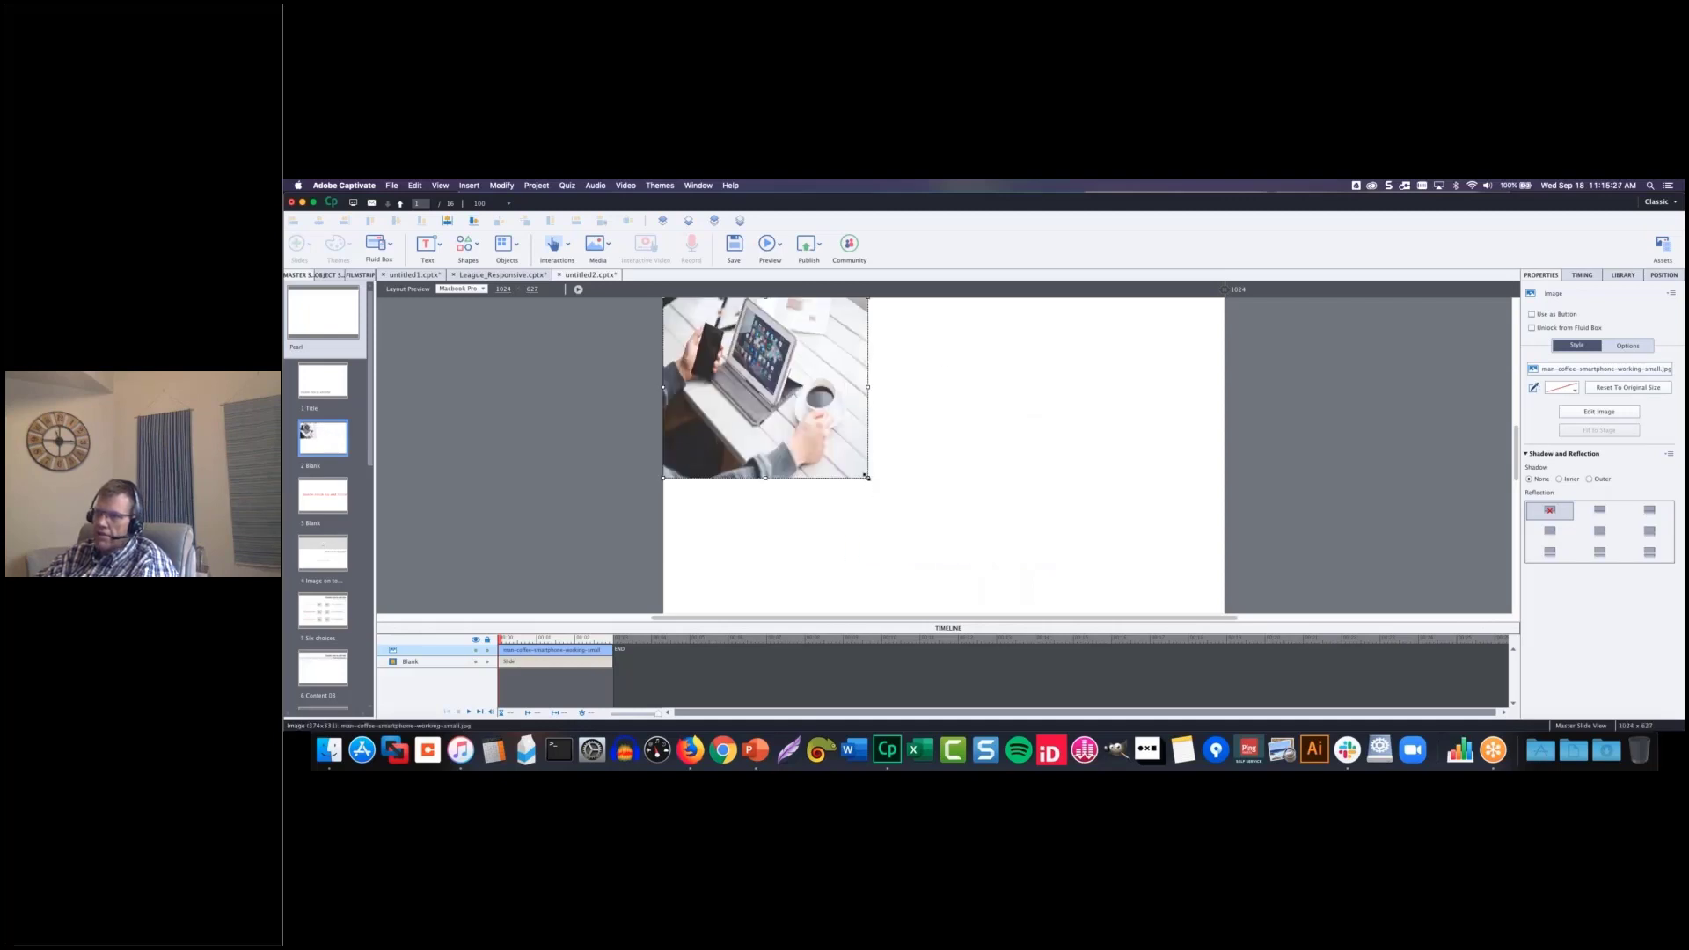
{"action": "left_click_drag", "start_coordinate": [1117, 560], "coordinate": [1179, 611]}
{"action": "left_click", "coordinate": [479, 392]}
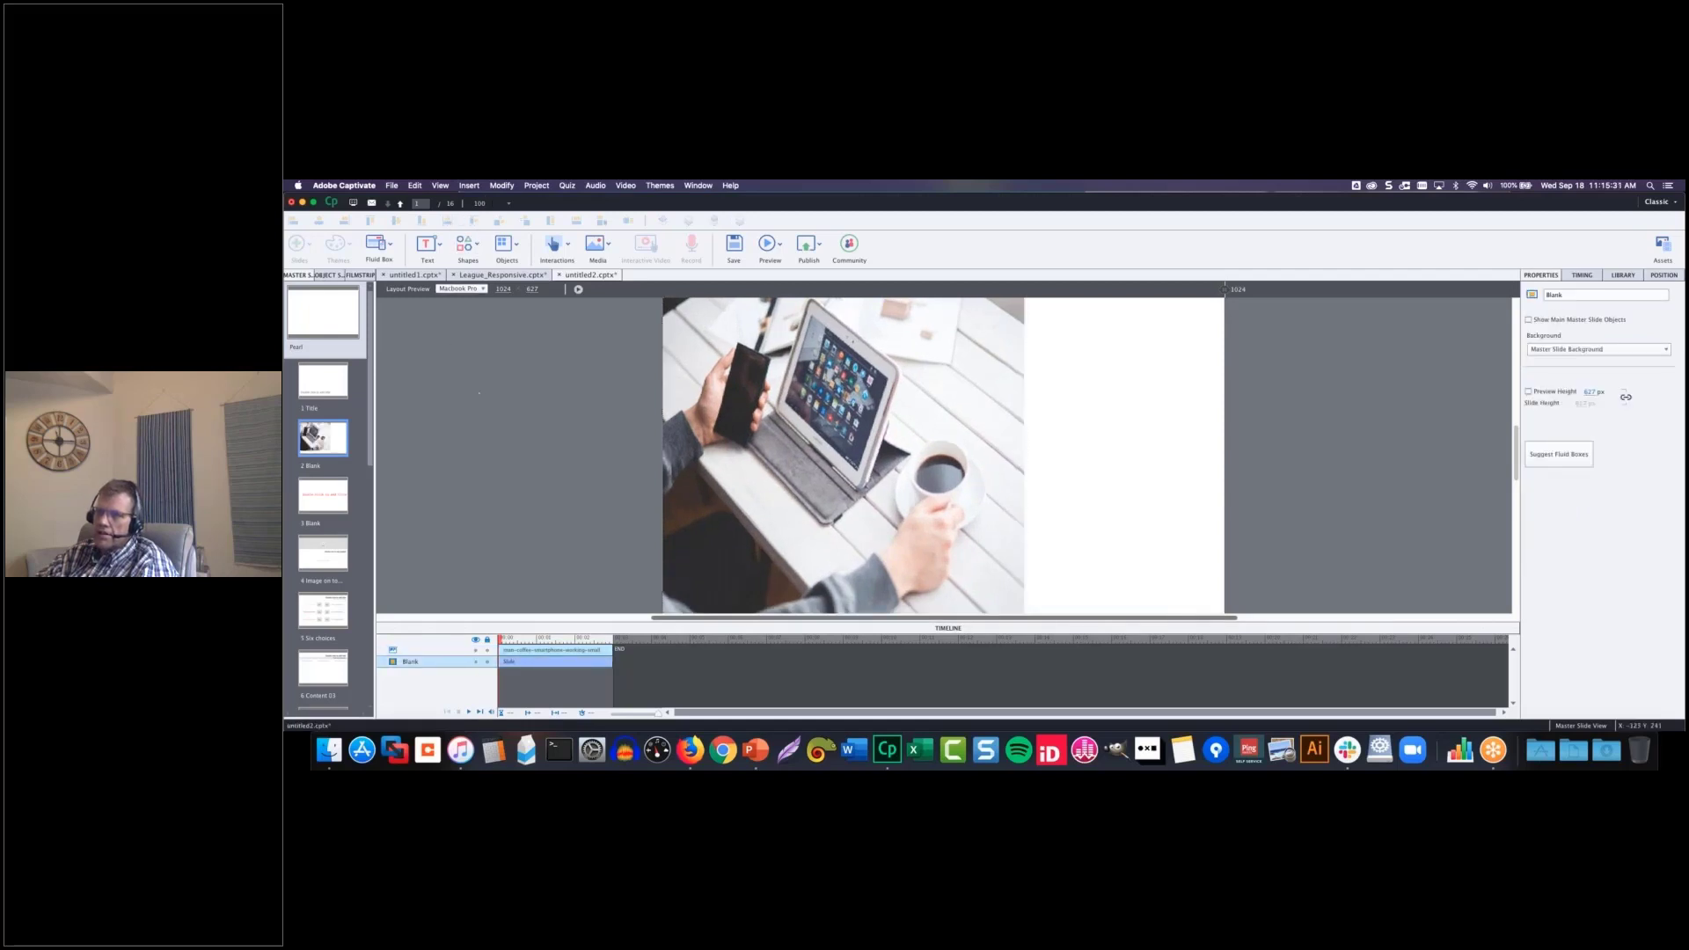
{"action": "left_click", "coordinate": [723, 408]}
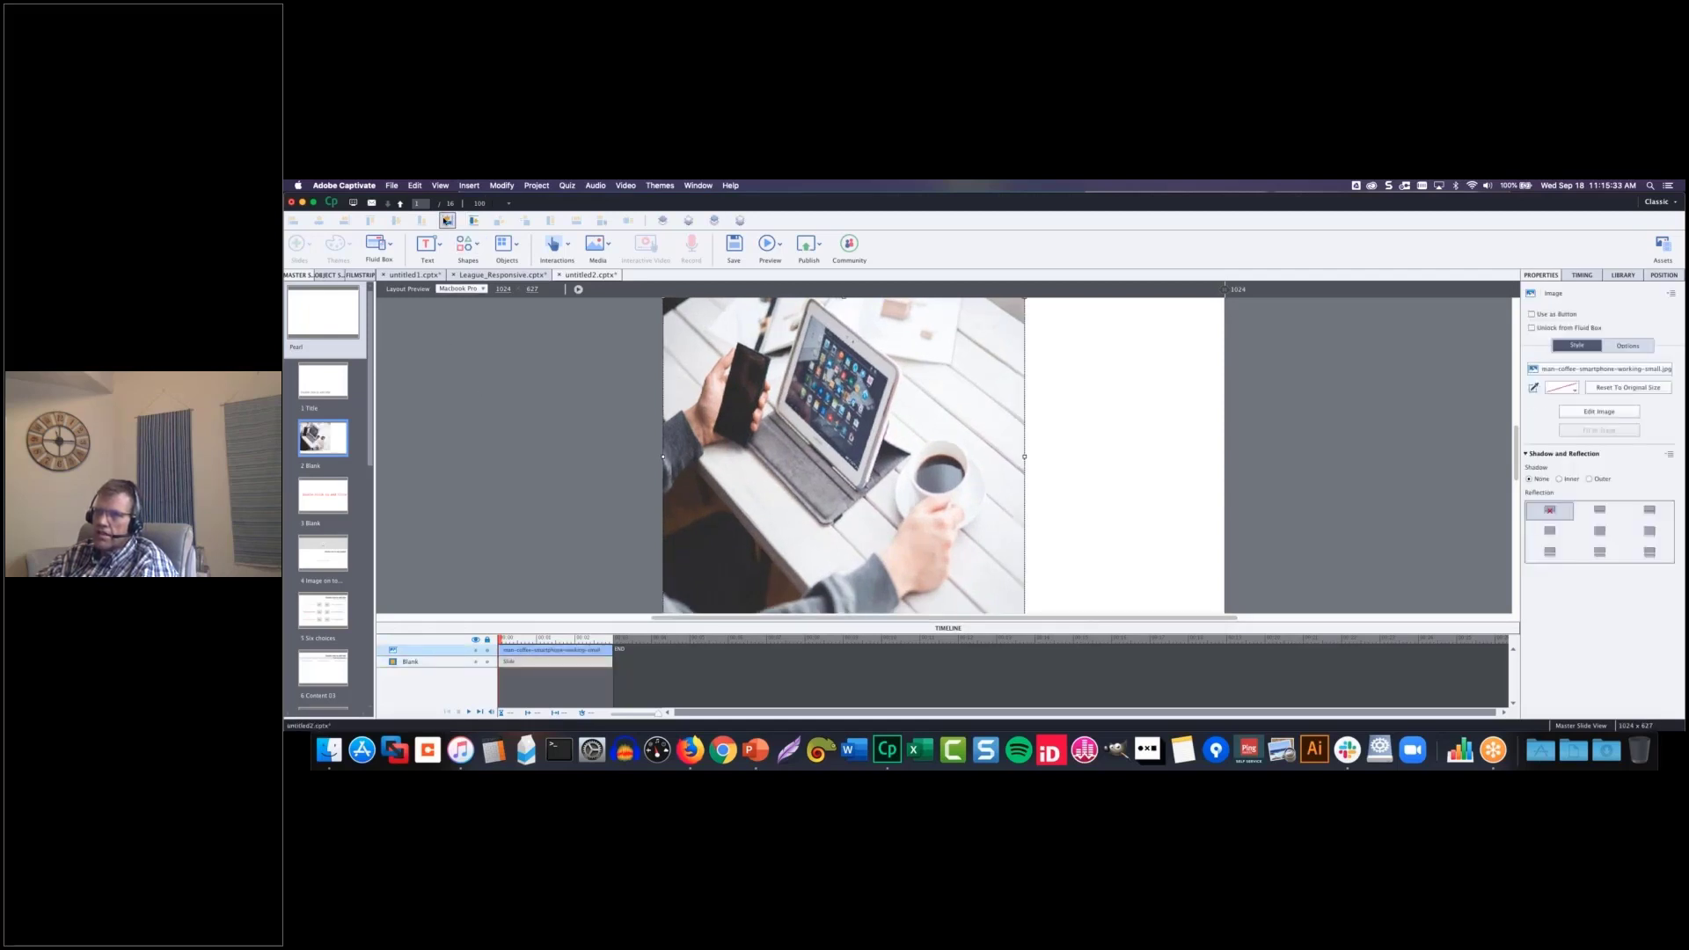
{"action": "left_click", "coordinate": [447, 220]}
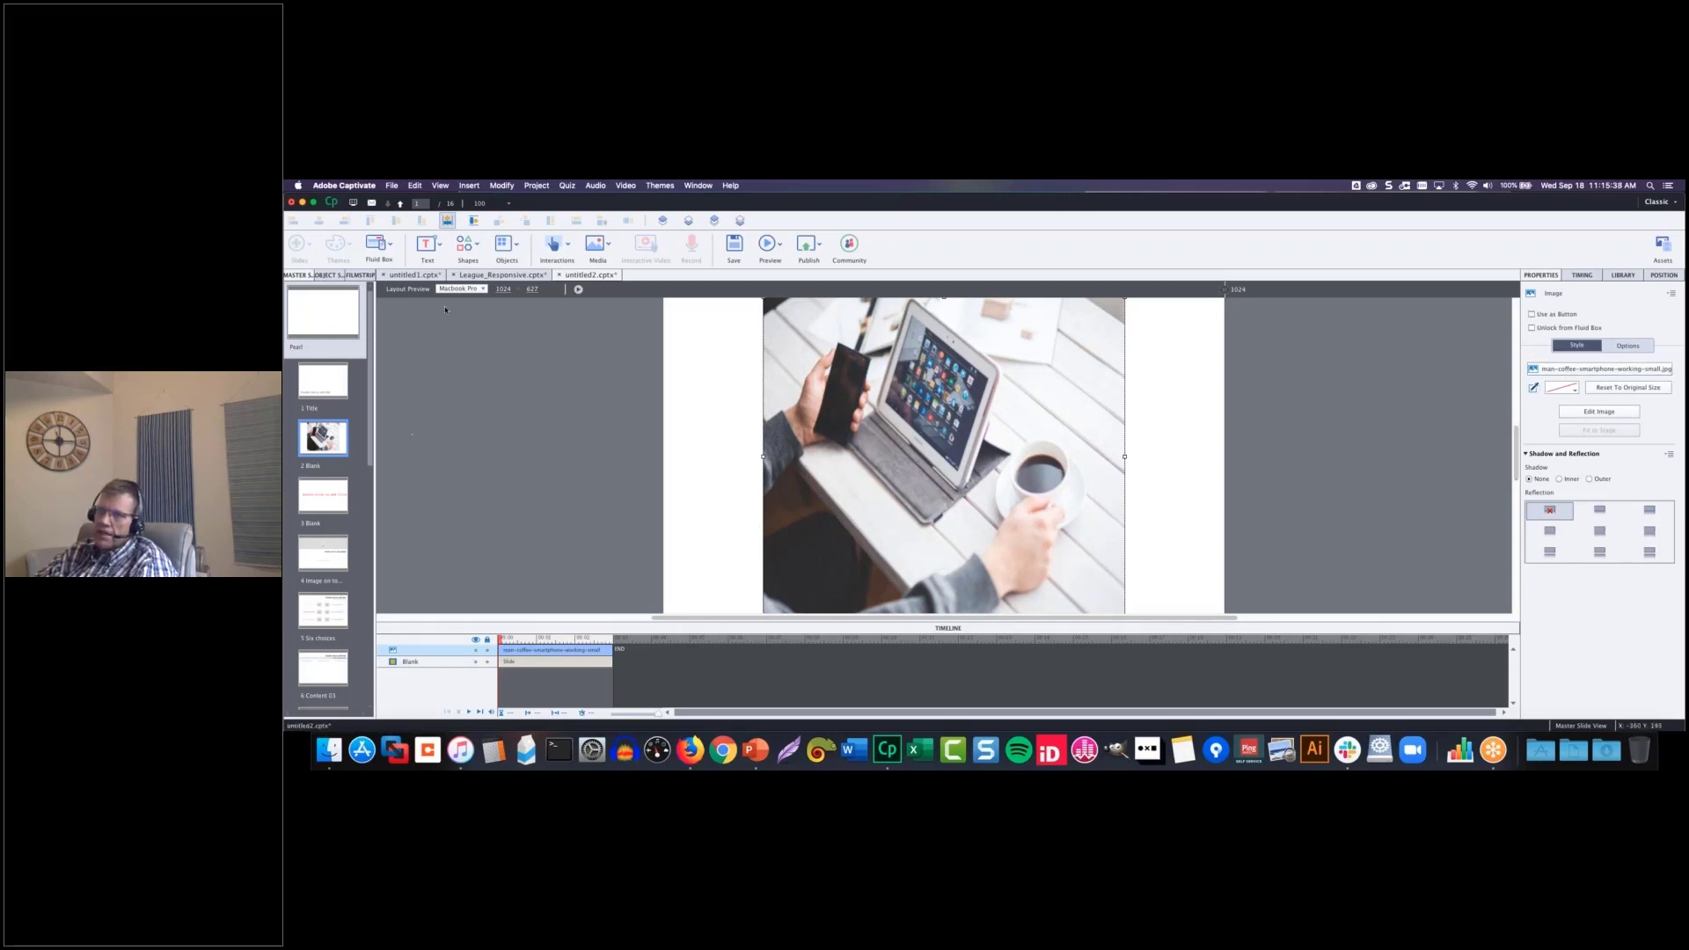
- Return to the filmstrip and apply the Blank master slide with the coffee image to slide 2
{"action": "left_click", "coordinate": [362, 277]}
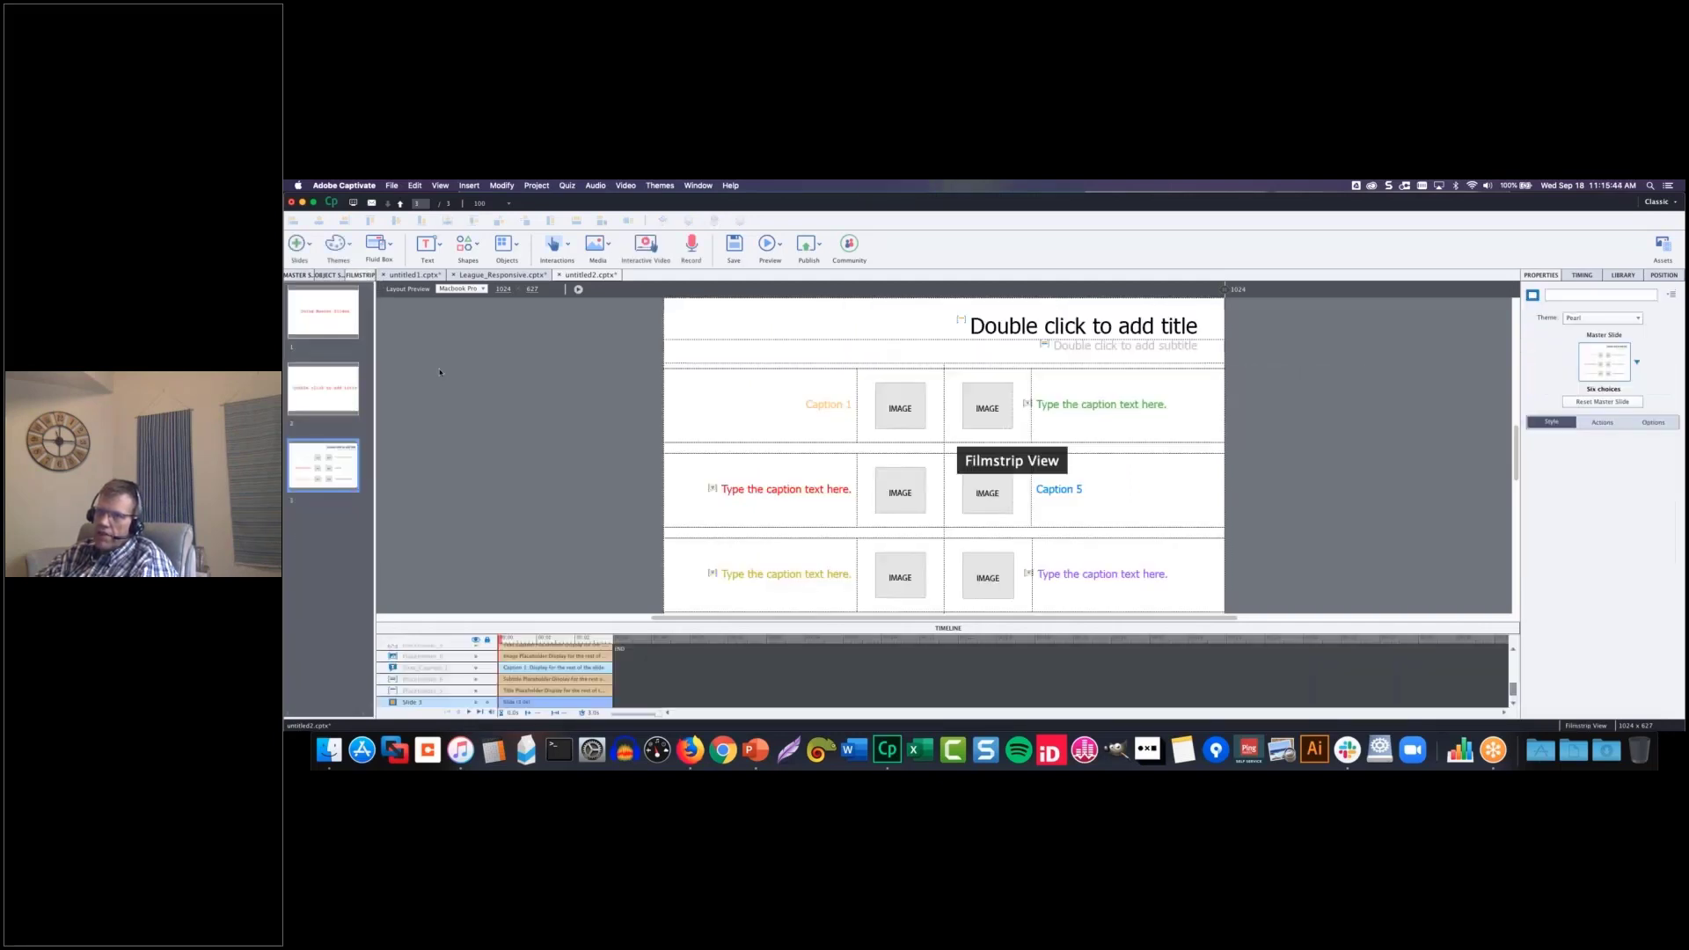
{"action": "left_click", "coordinate": [1637, 362]}
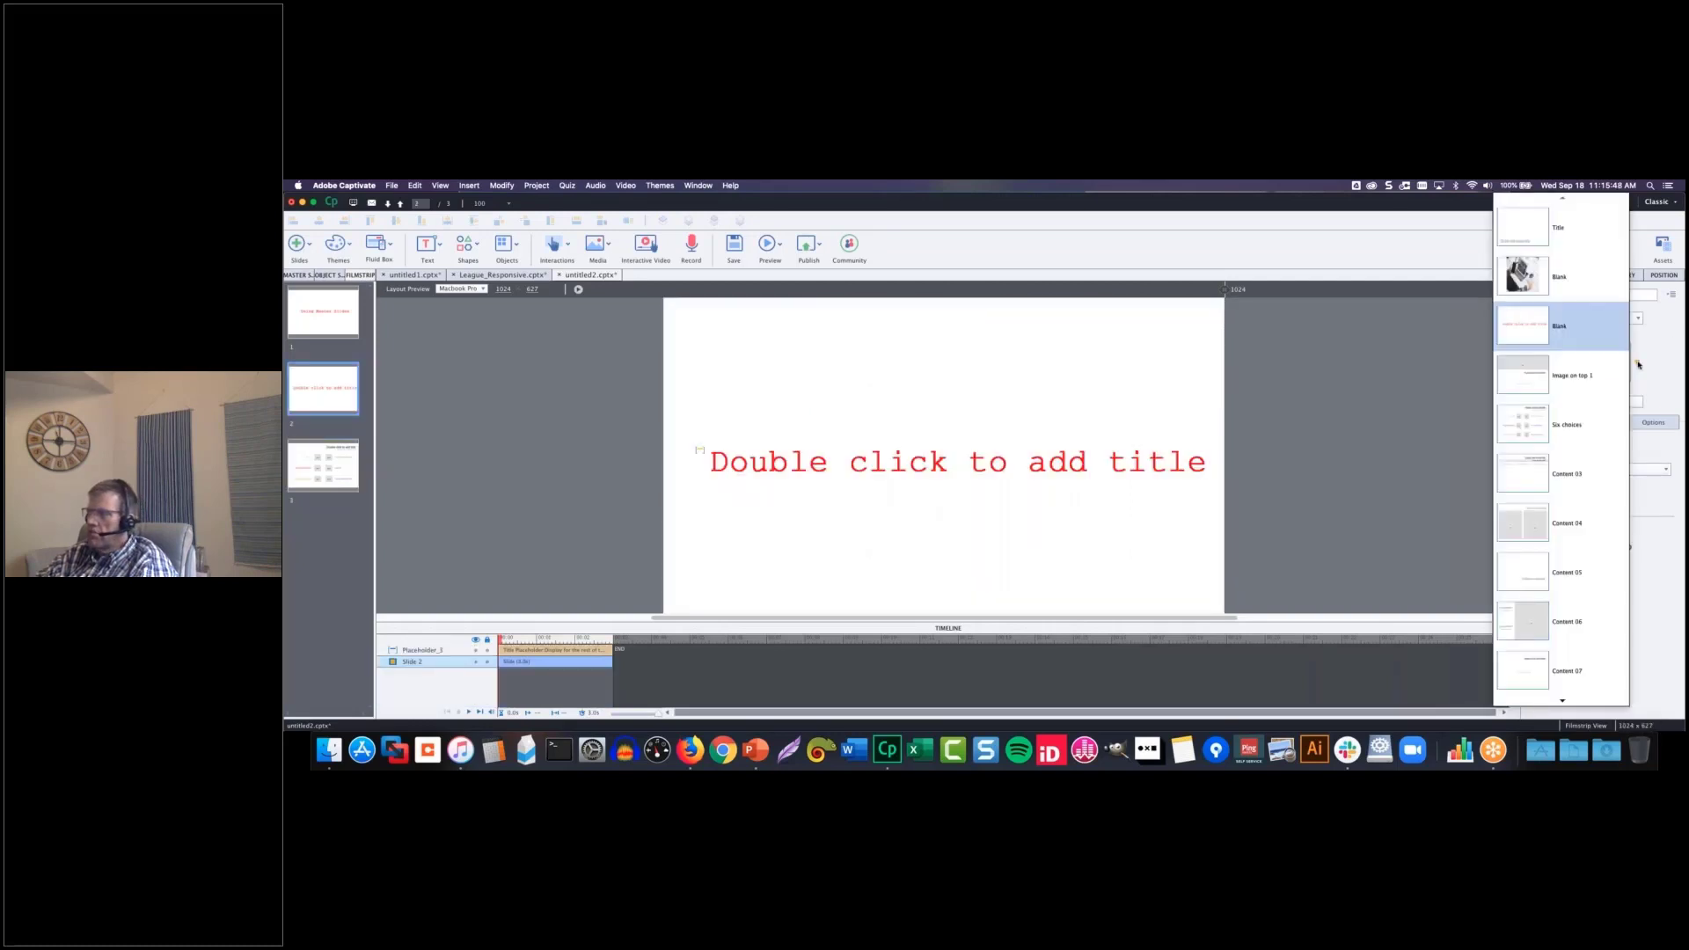
{"action": "left_click", "coordinate": [1532, 284]}
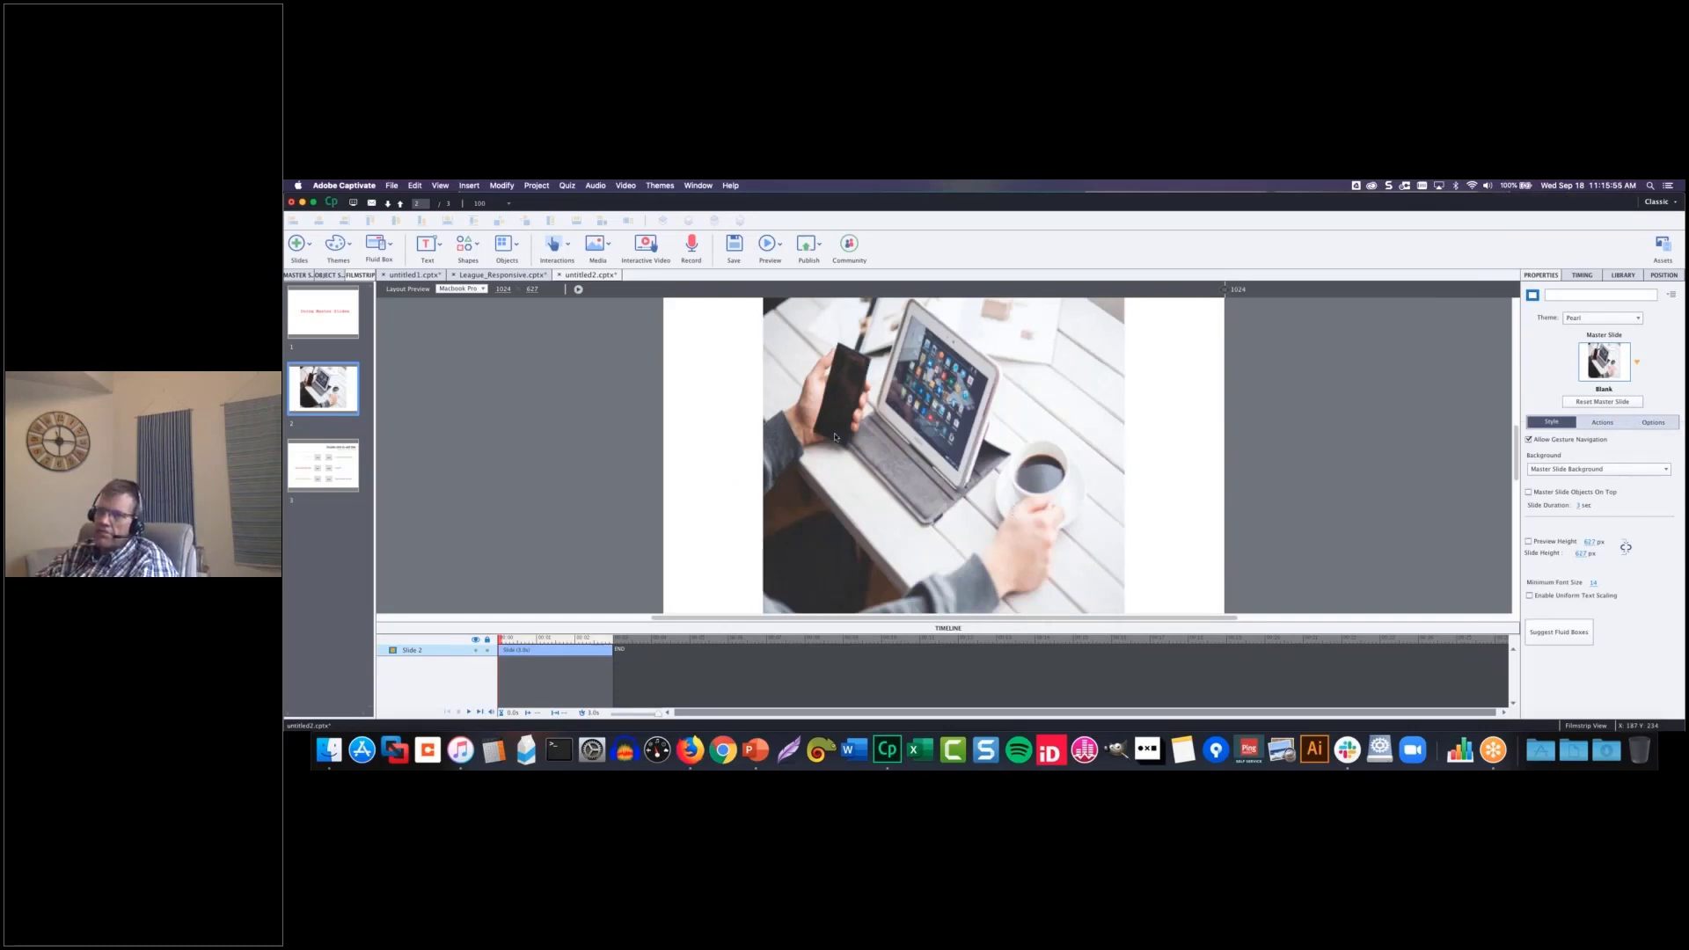
- Go back to the master slides and rename the one with the coffee image as "Section 1 BG"
{"action": "left_click", "coordinate": [303, 276]}
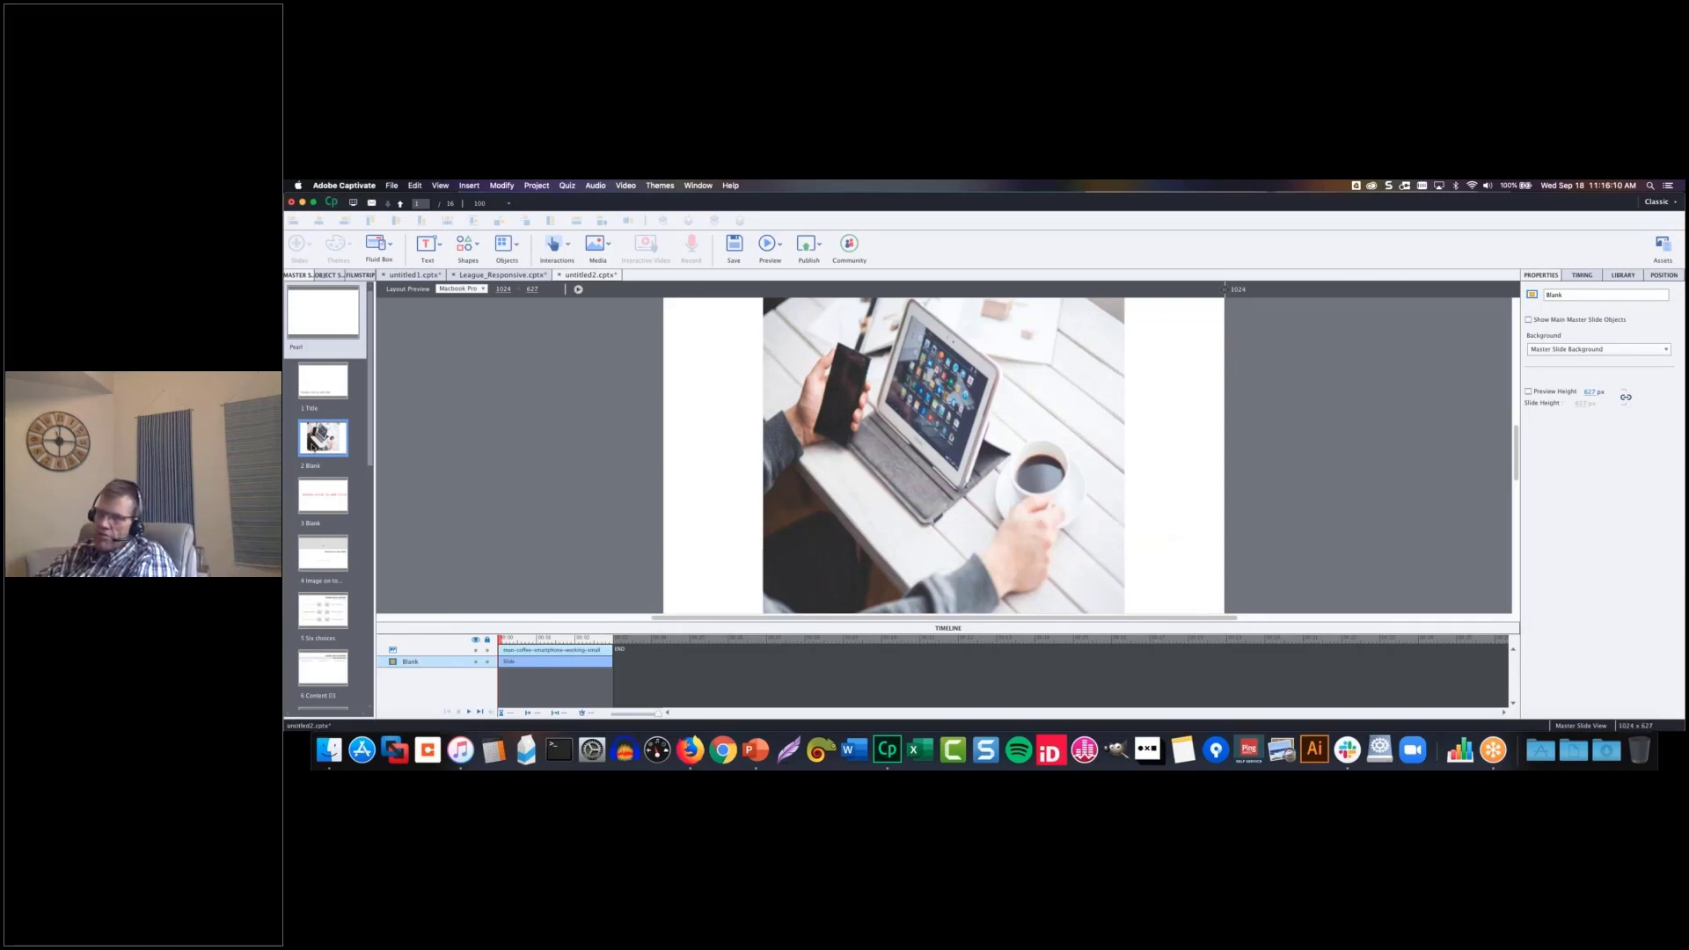
{"action": "left_click", "coordinate": [1559, 295]}
{"action": "type", "text": "Sect"}
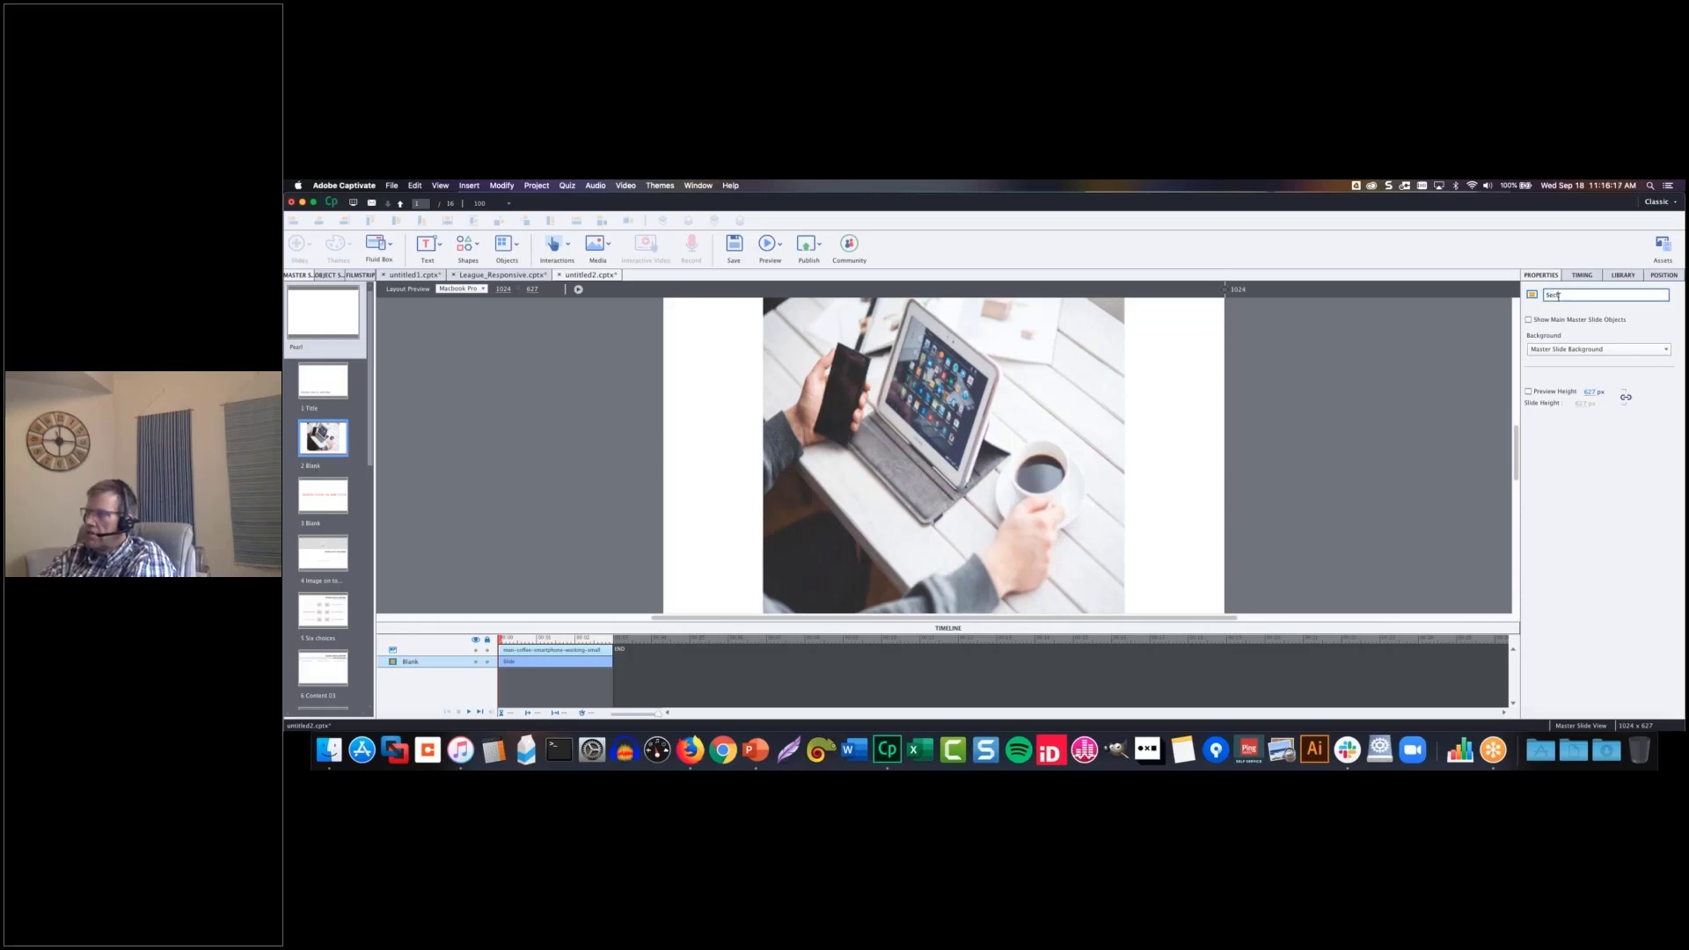
{"action": "type", "text": "ion 1 B"}
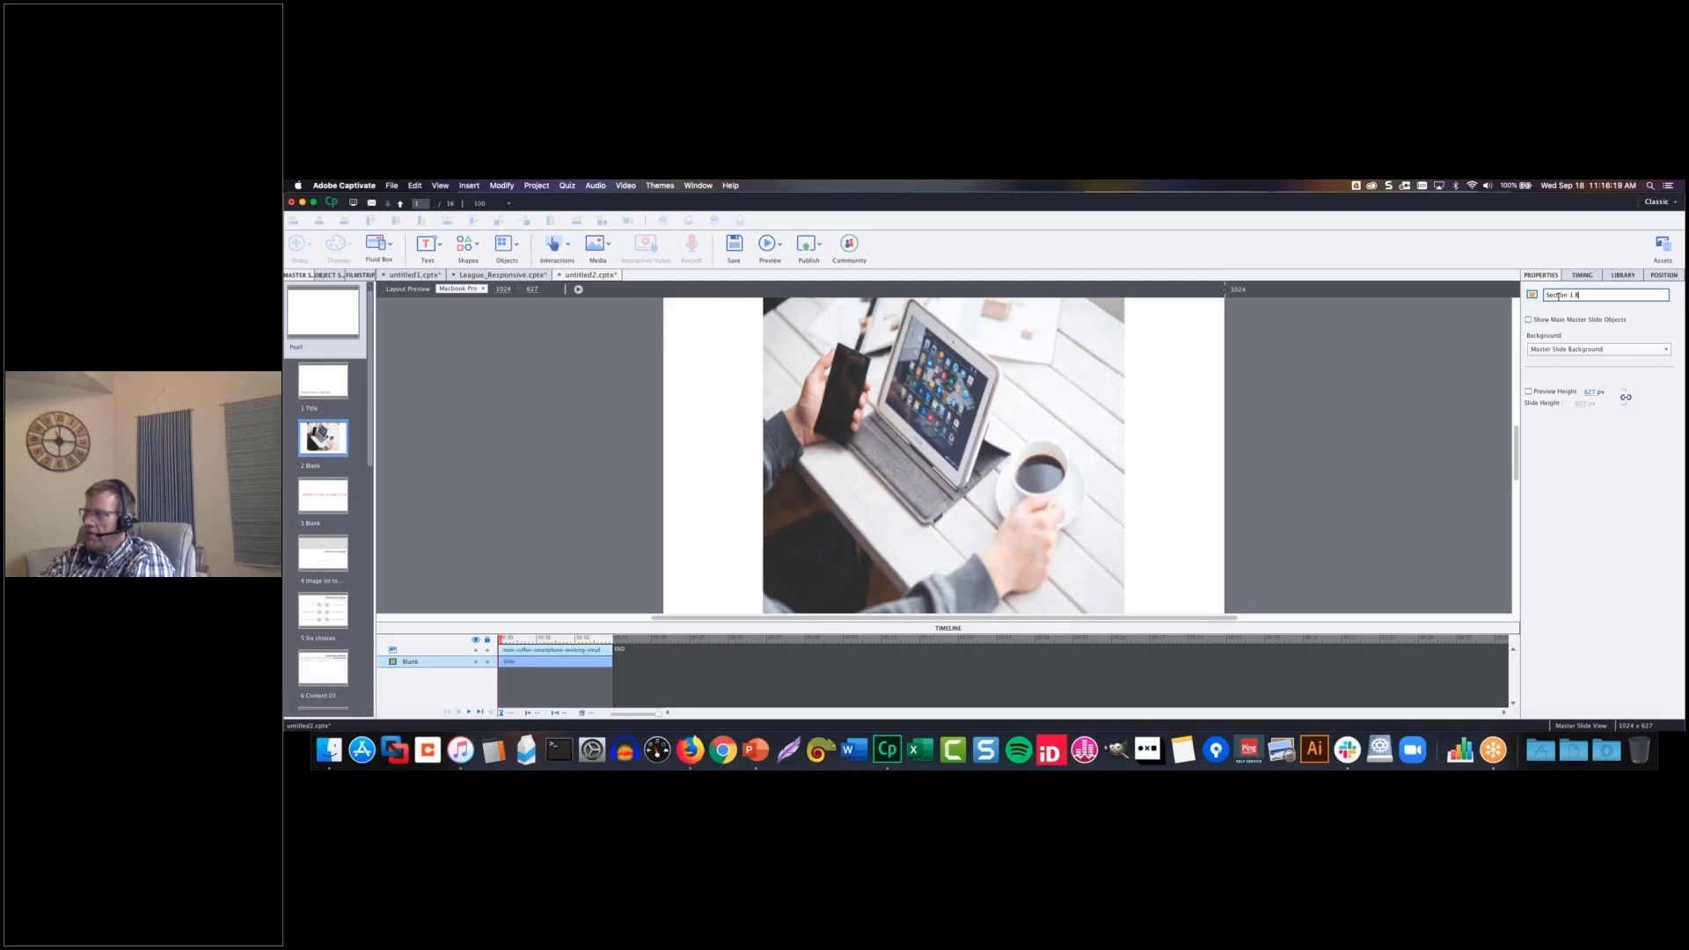
{"action": "type", "text": "G"}
{"action": "key", "text": "Return"}
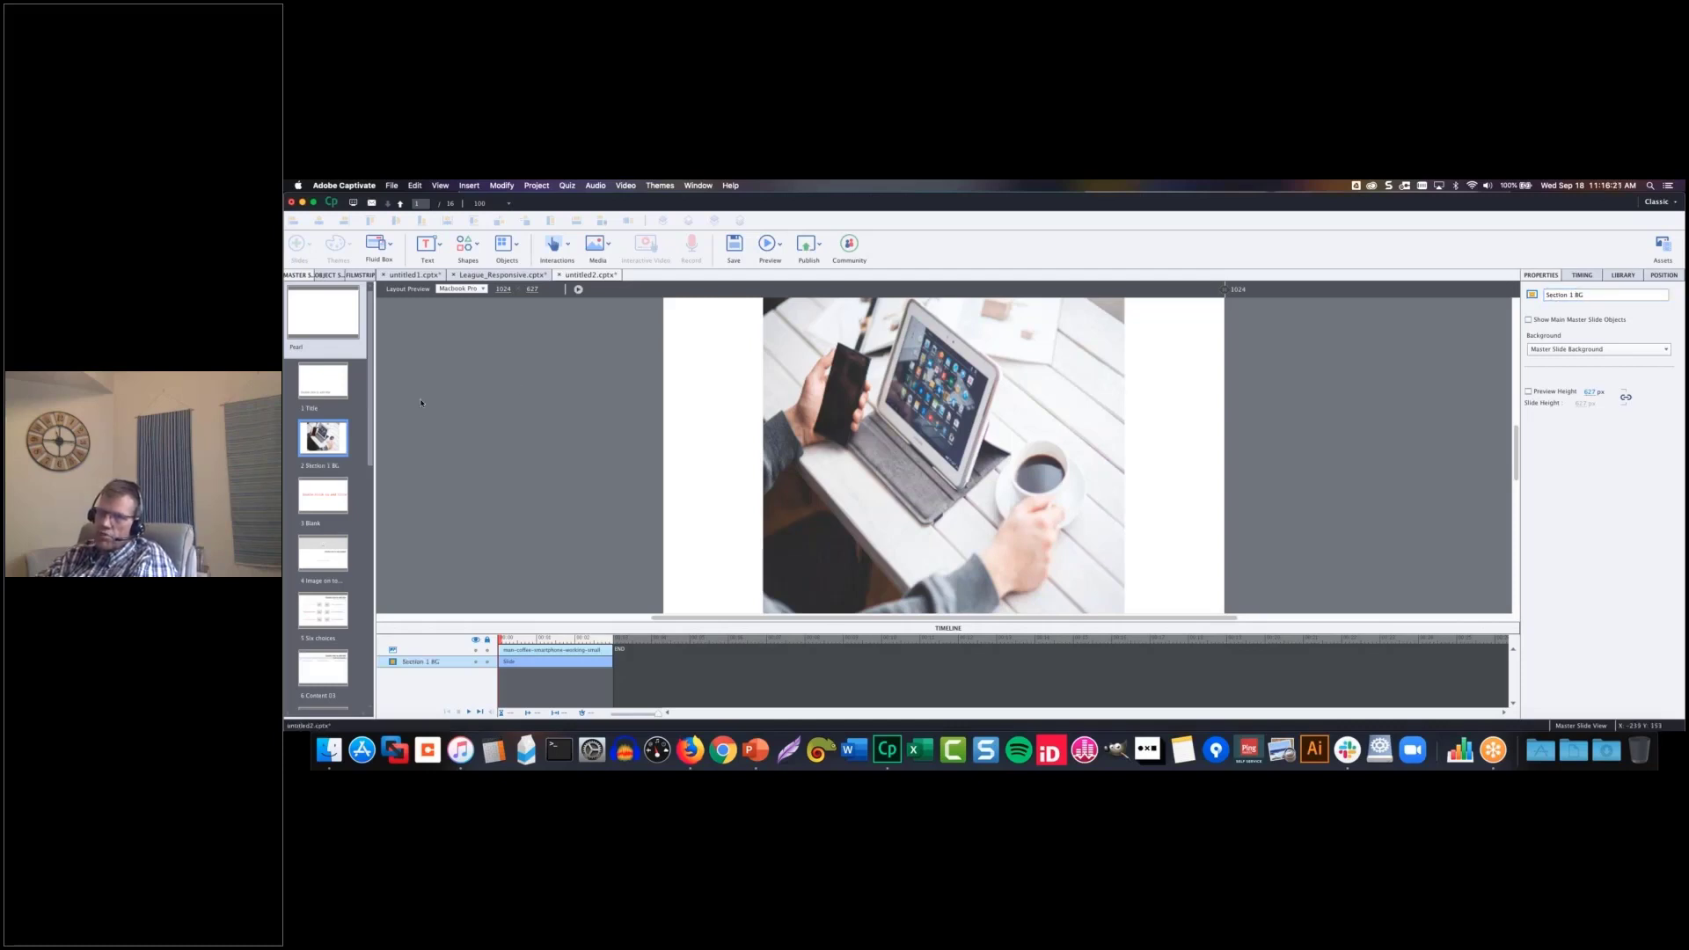
- Duplicate the Section 1 BG master slide and replace the copy's image with nordwood-themes-cropped.png from the Pictures folder
{"action": "key", "text": "super+d"}
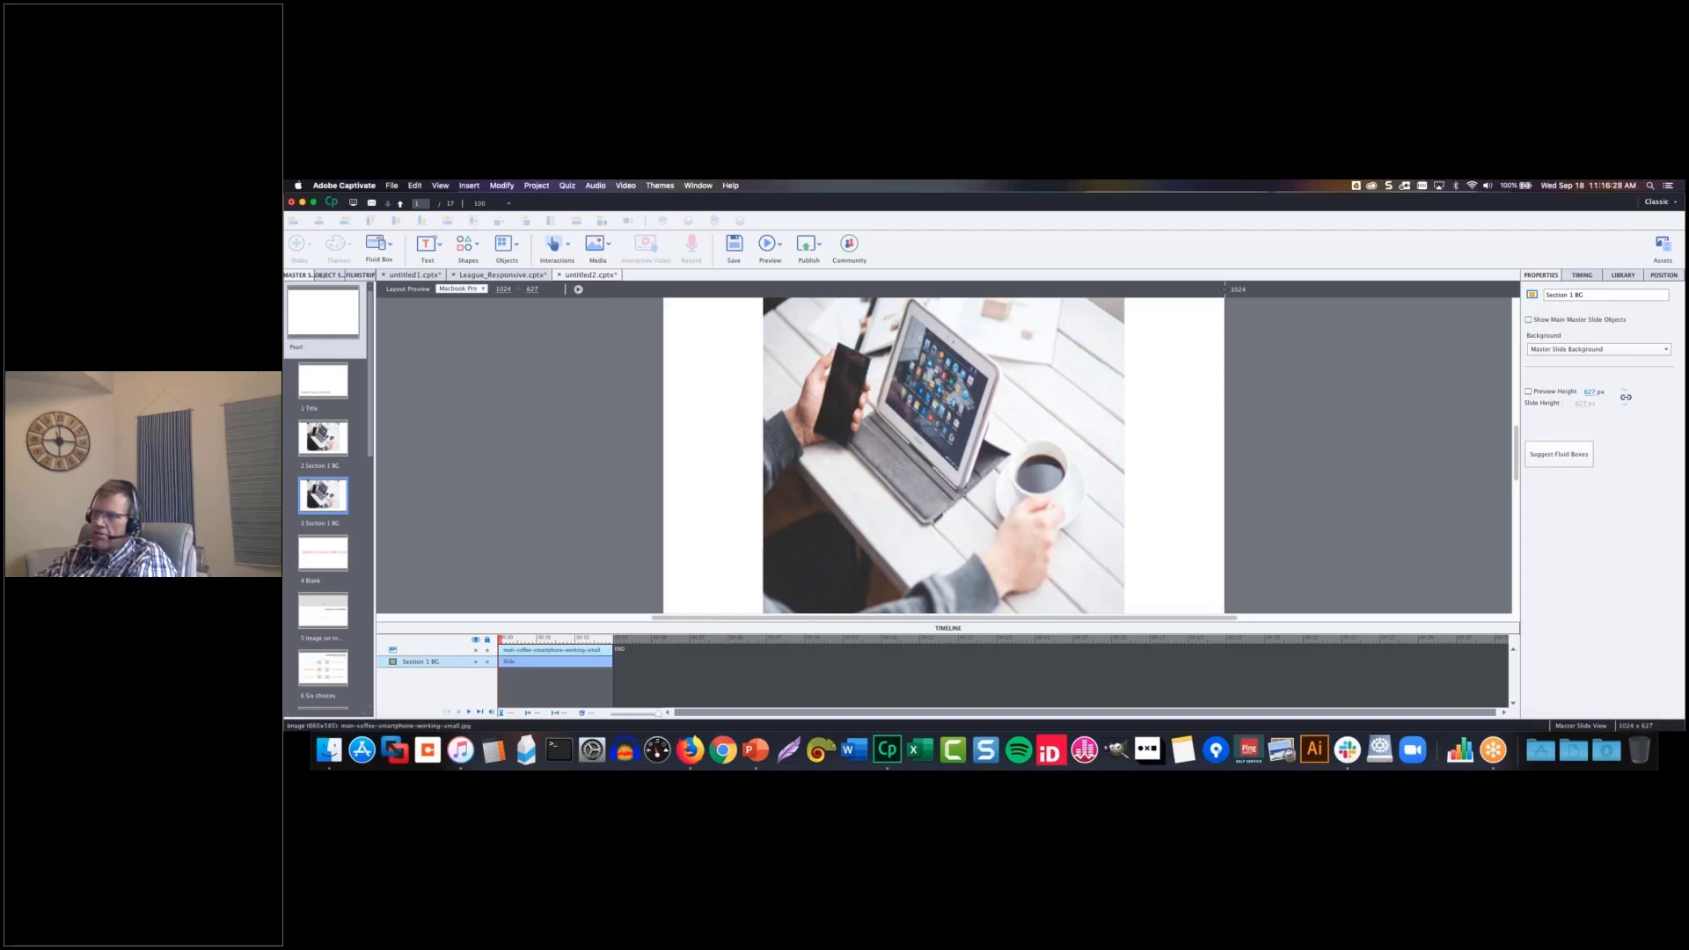
{"action": "right_click", "coordinate": [923, 430]}
{"action": "left_click", "coordinate": [978, 509]}
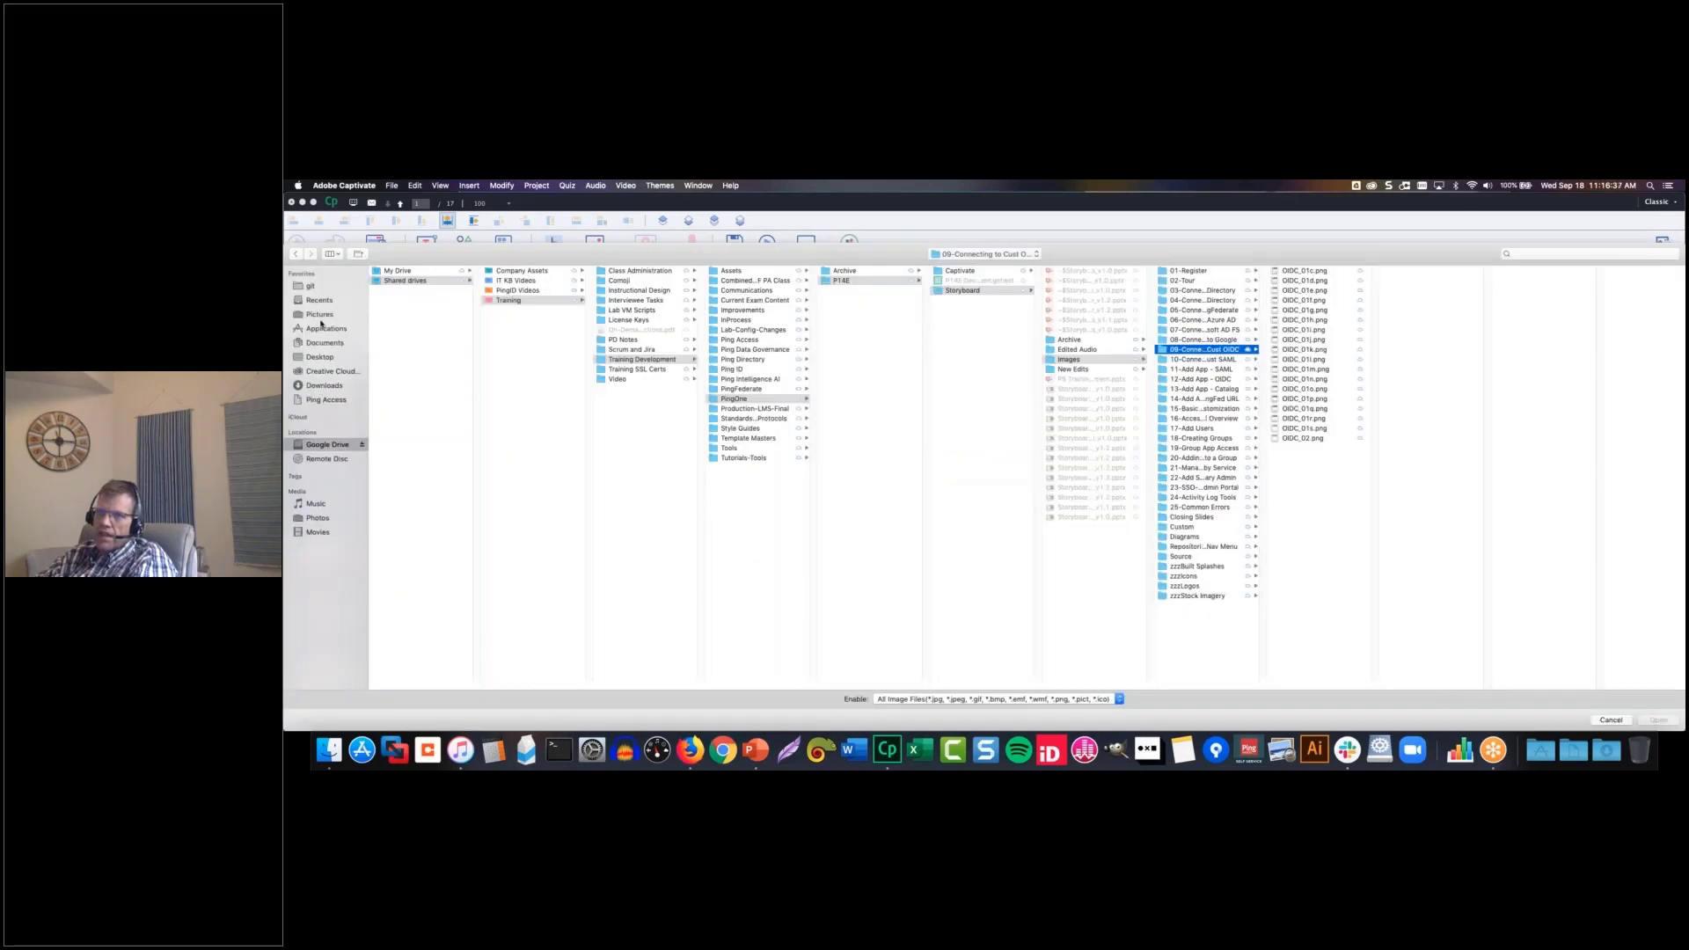
{"action": "left_click", "coordinate": [321, 318]}
{"action": "scroll", "coordinate": [422, 475], "scroll_direction": "down", "scroll_amount": 5}
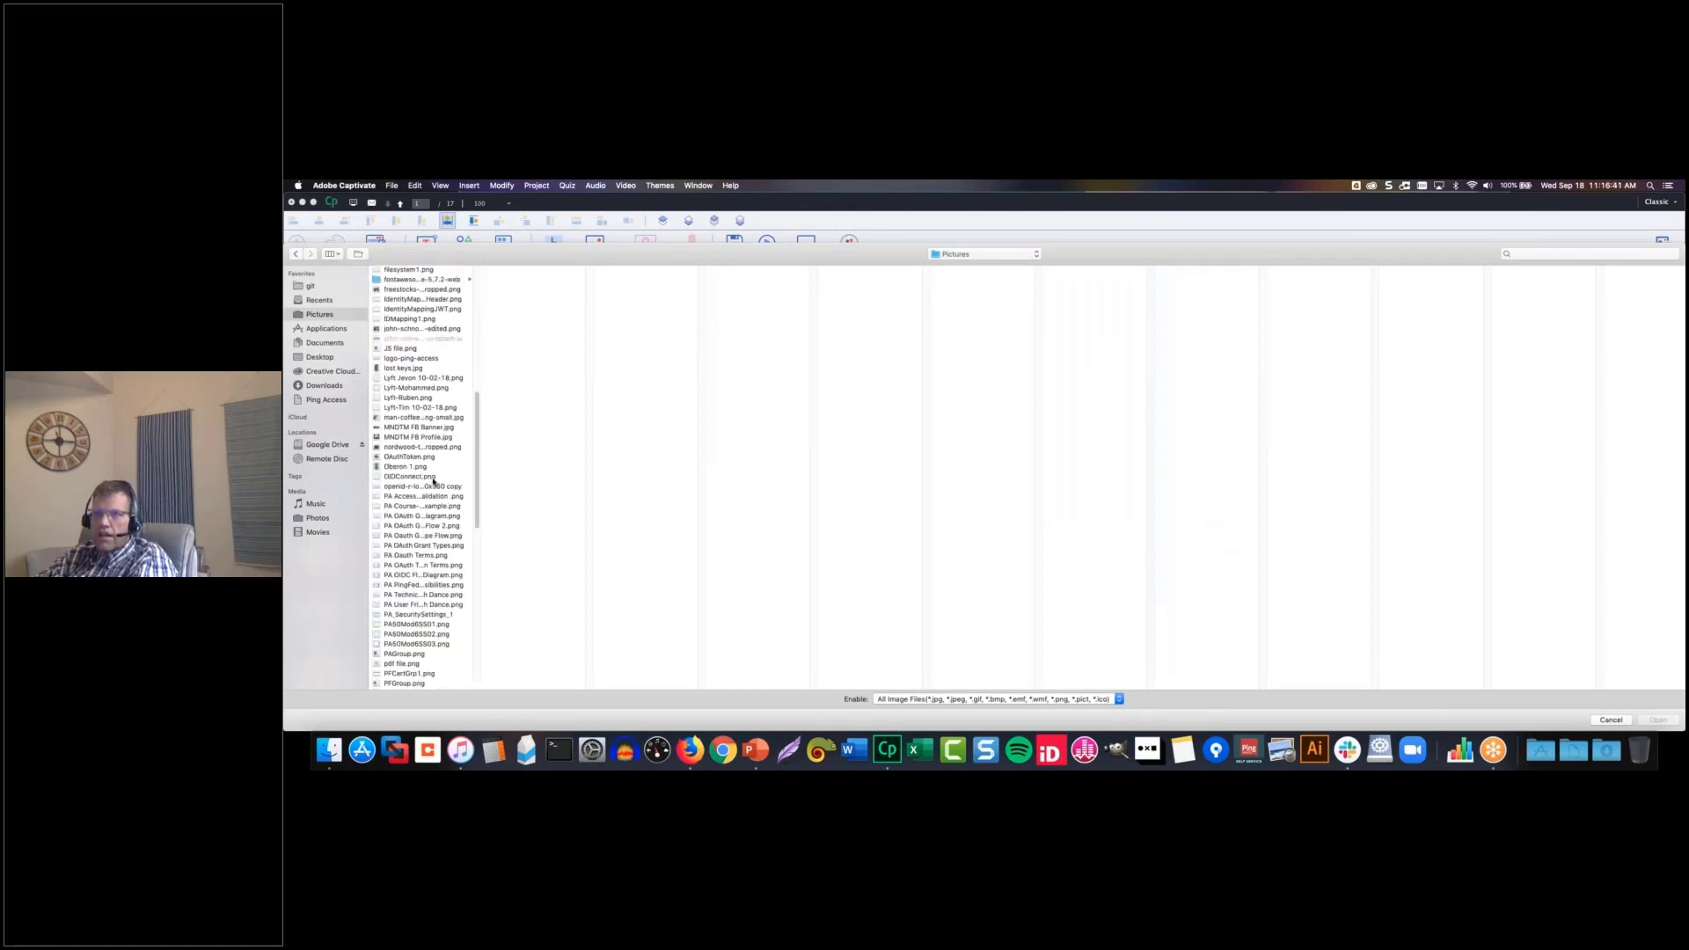
{"action": "left_click", "coordinate": [405, 446]}
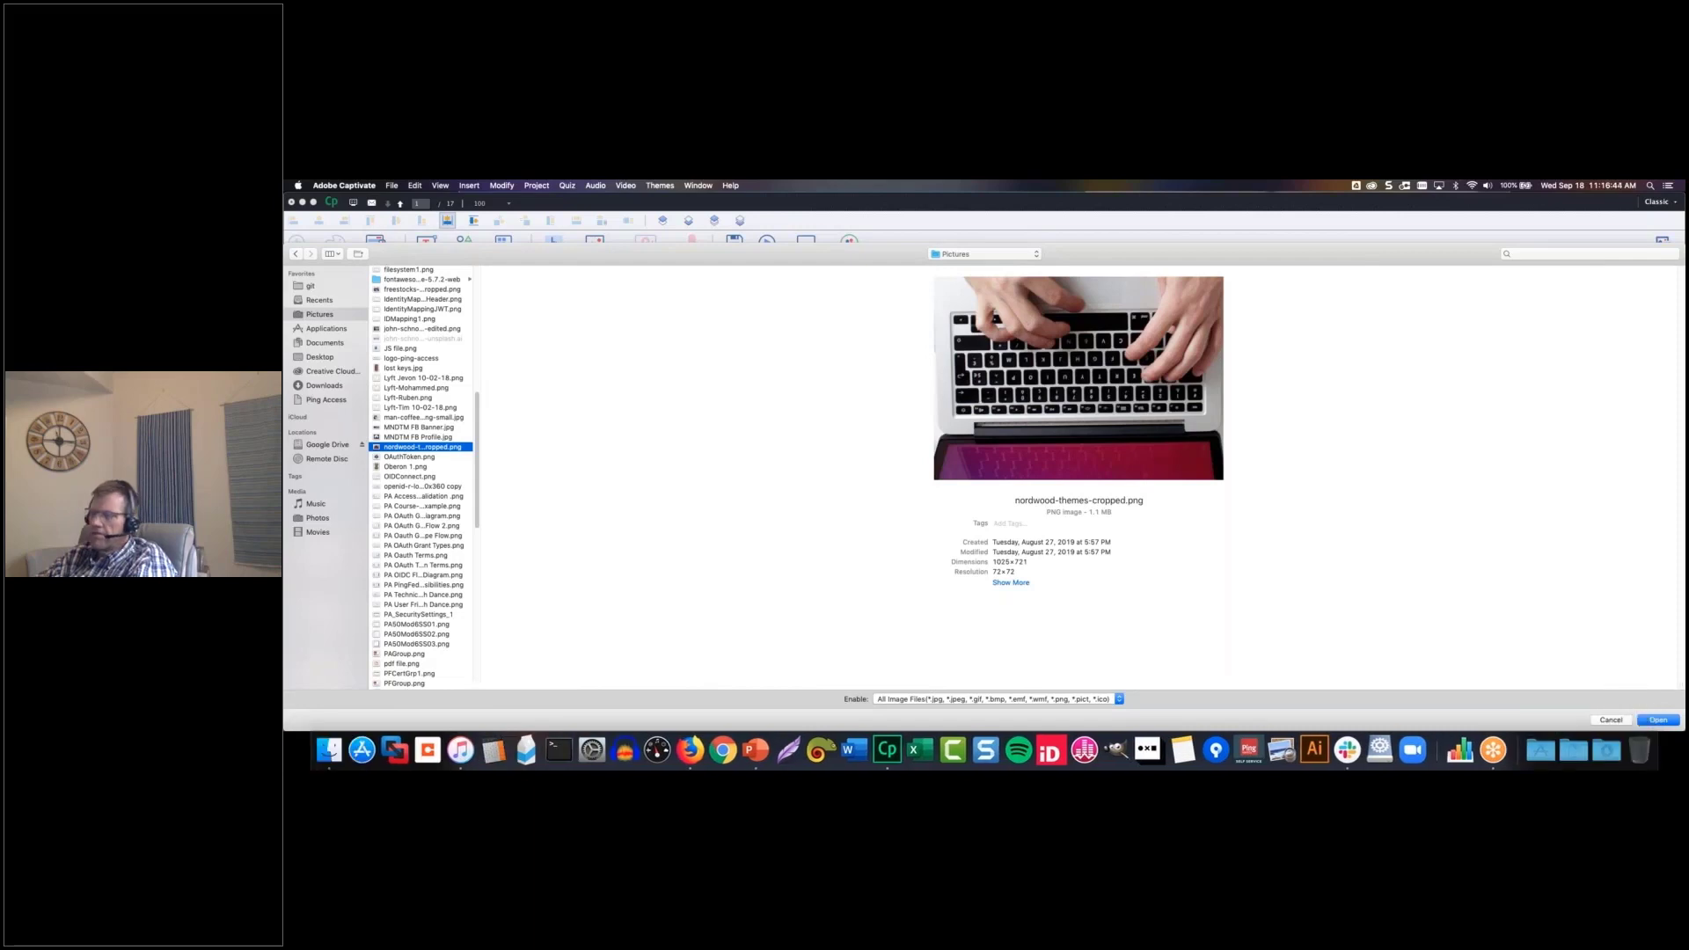
{"action": "left_click", "coordinate": [1659, 719]}
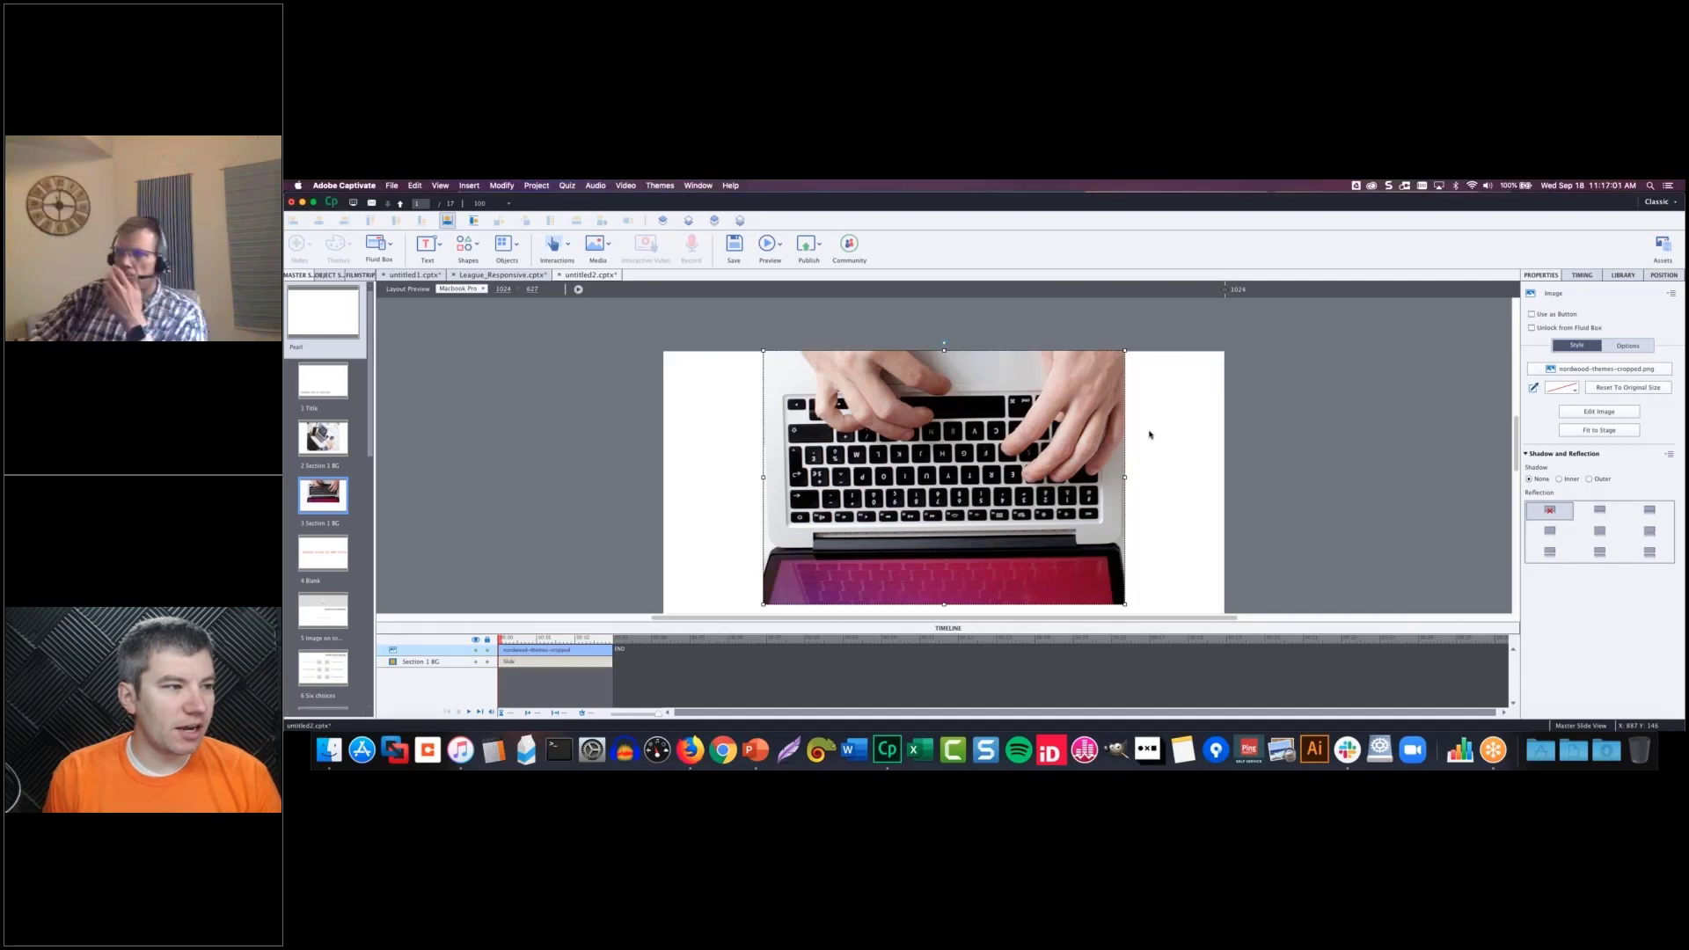
{"action": "left_click", "coordinate": [505, 533]}
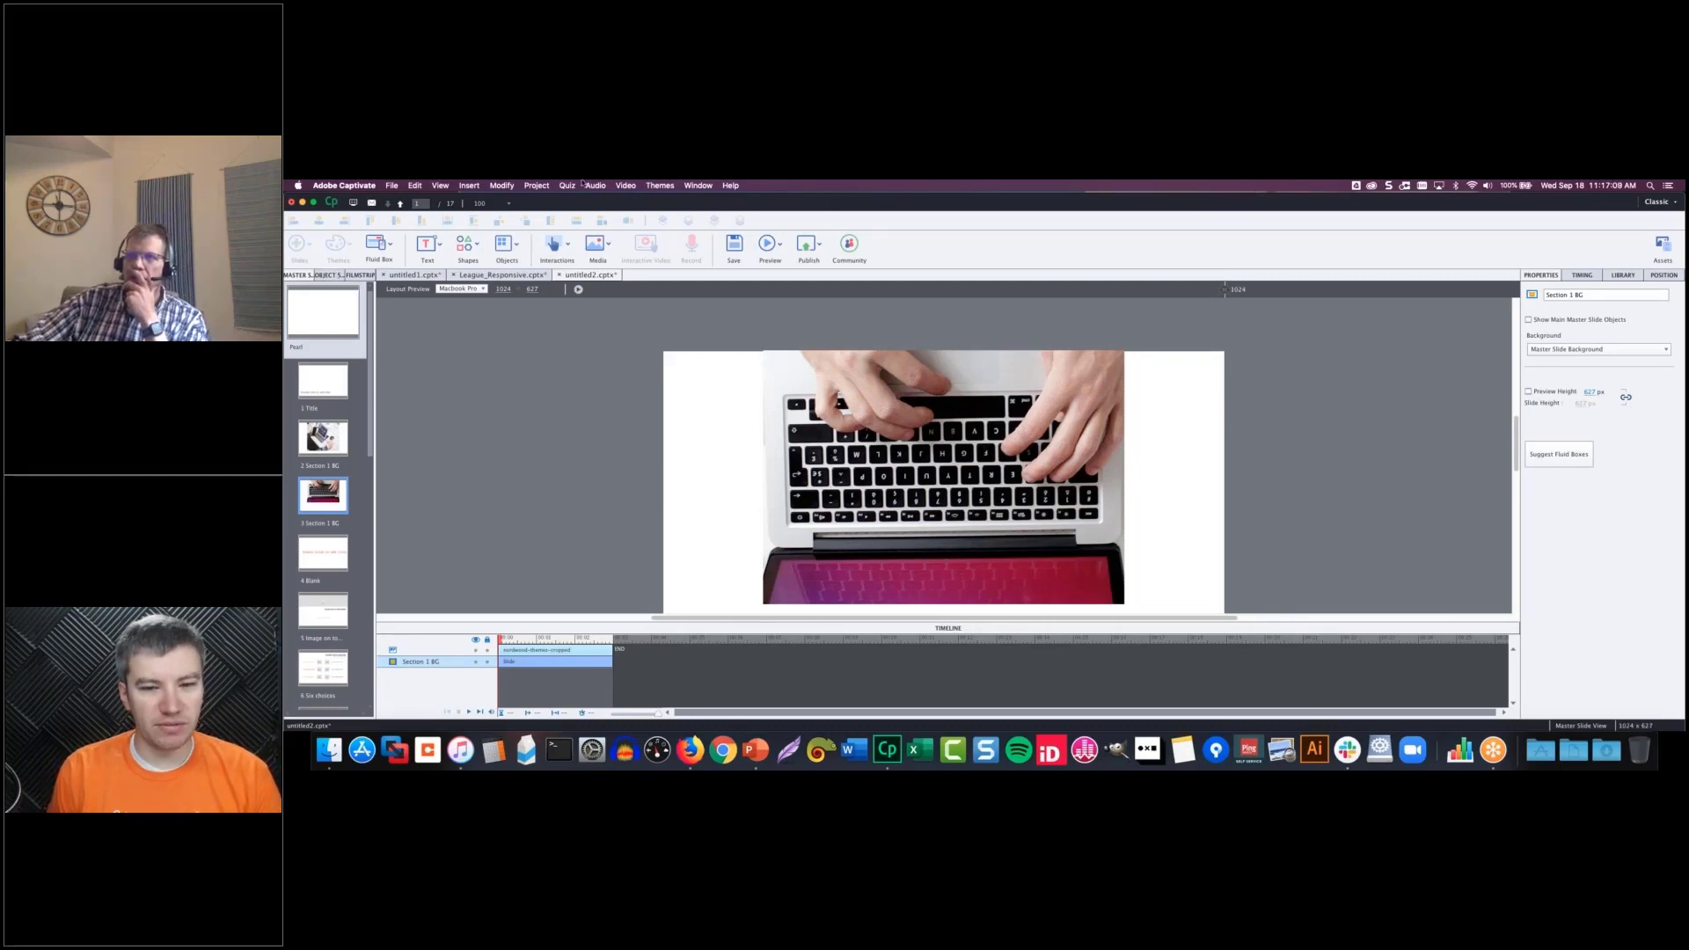
- Hide the Master Slide panel and show it again
{"action": "left_click", "coordinate": [697, 186]}
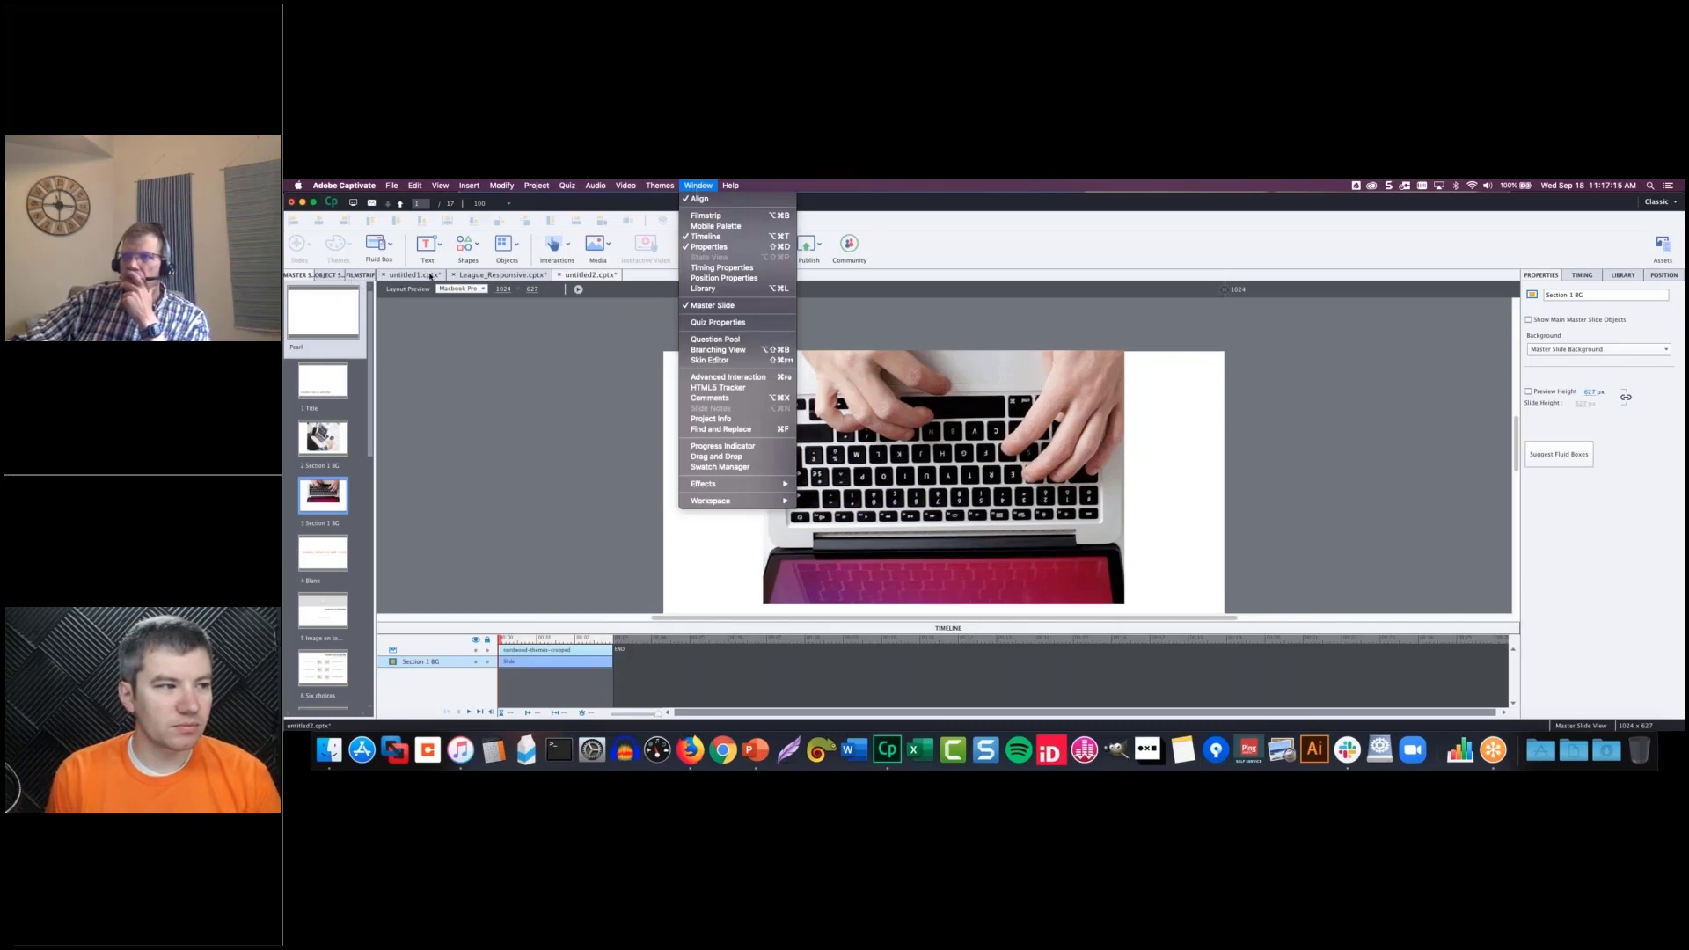
{"action": "left_click", "coordinate": [698, 308]}
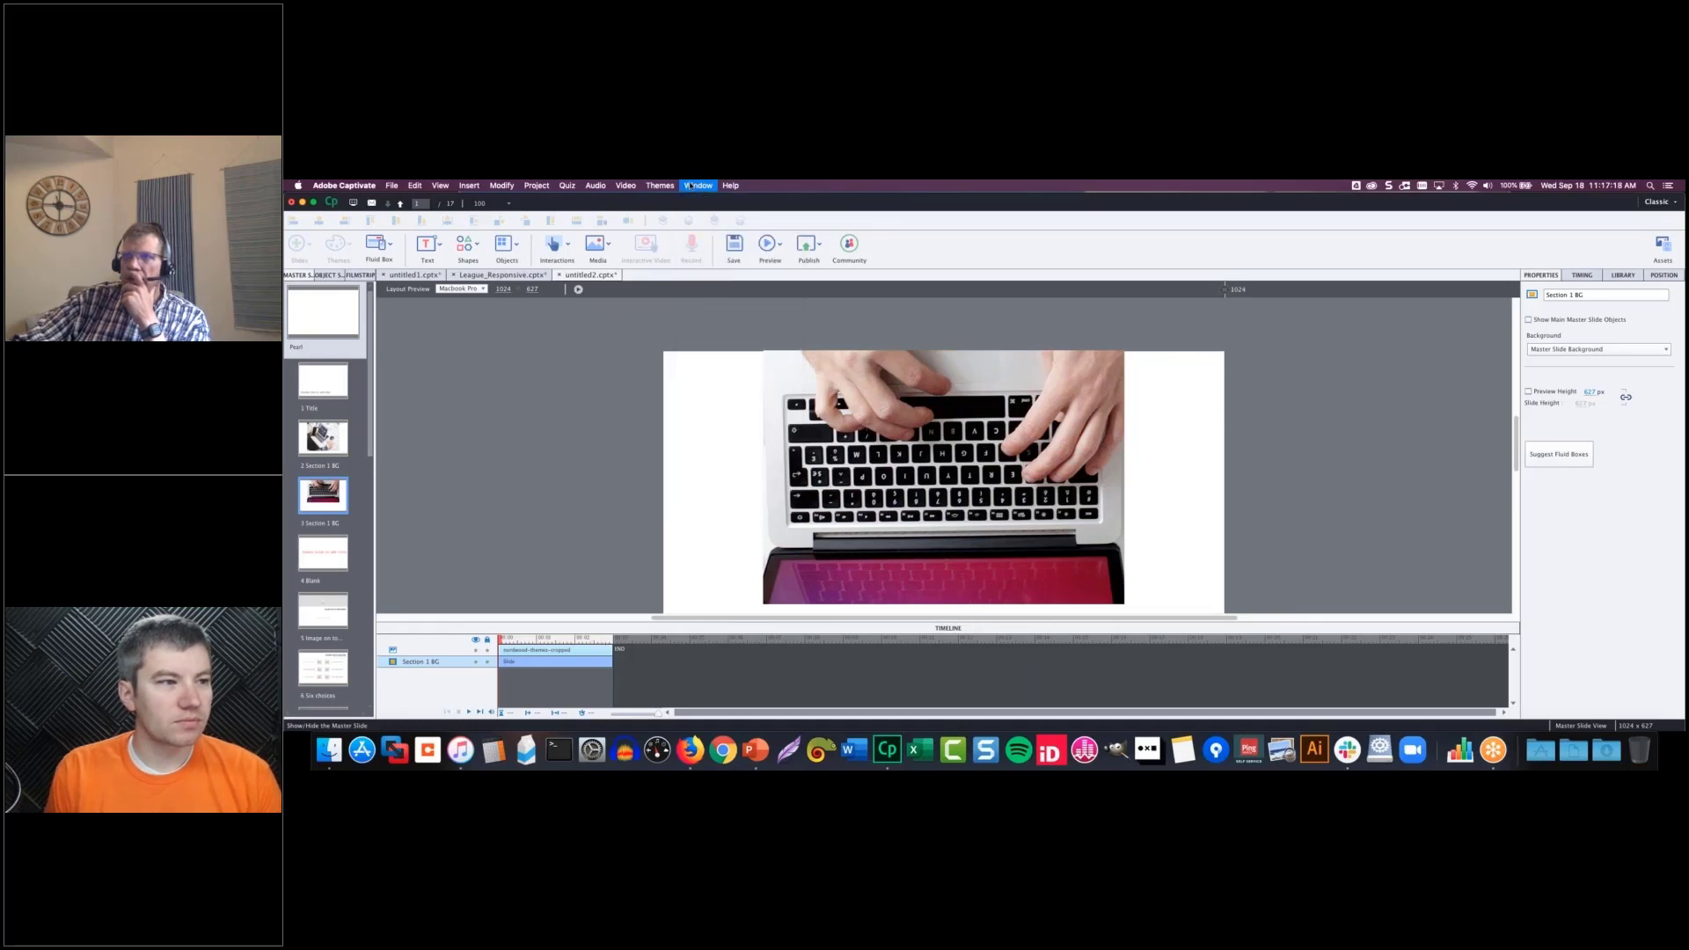
{"action": "left_click", "coordinate": [691, 185]}
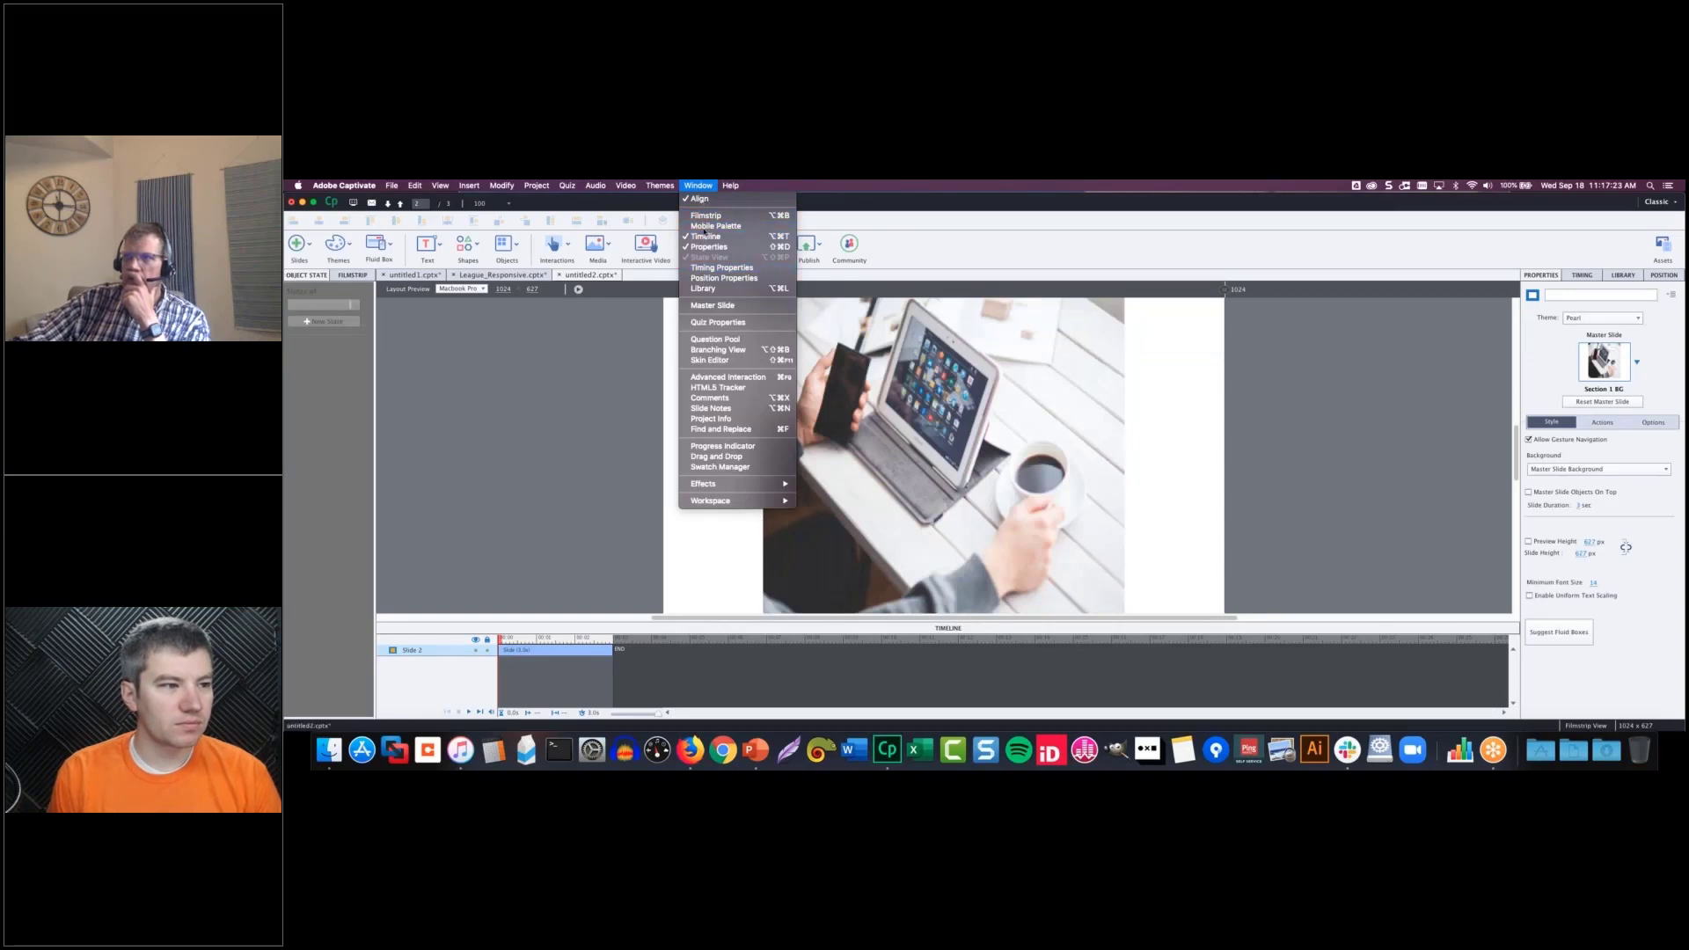
{"action": "left_click", "coordinate": [710, 307]}
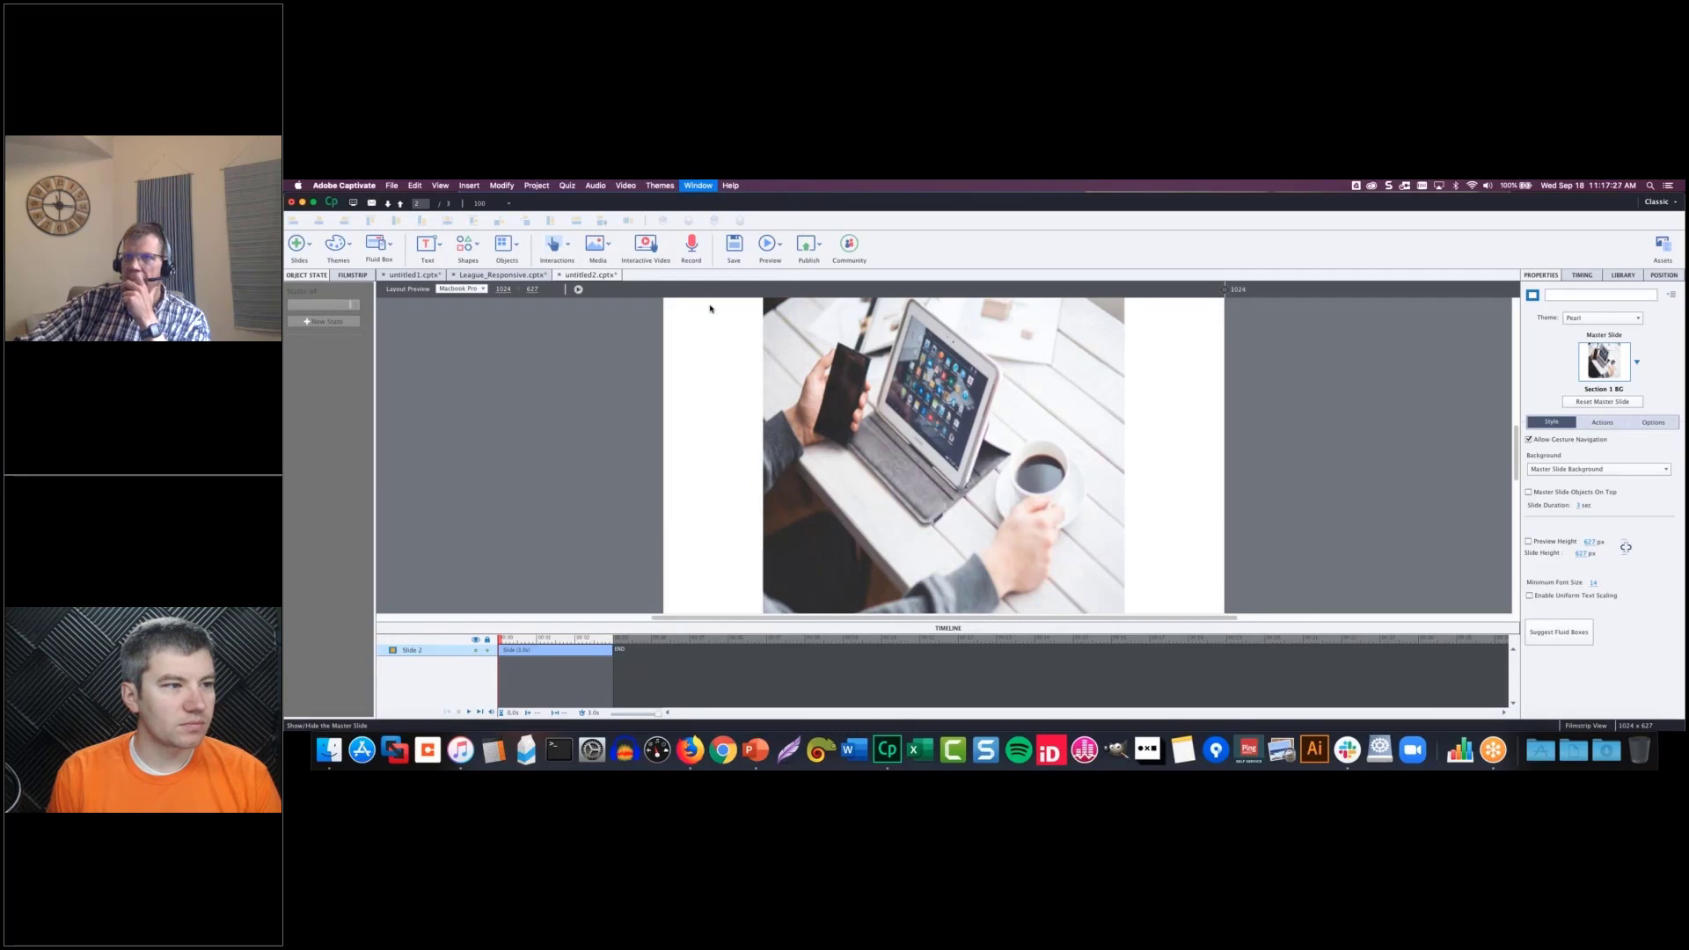
- Switch from the master slides to the filmstrip of project slides
{"action": "left_click", "coordinate": [700, 186]}
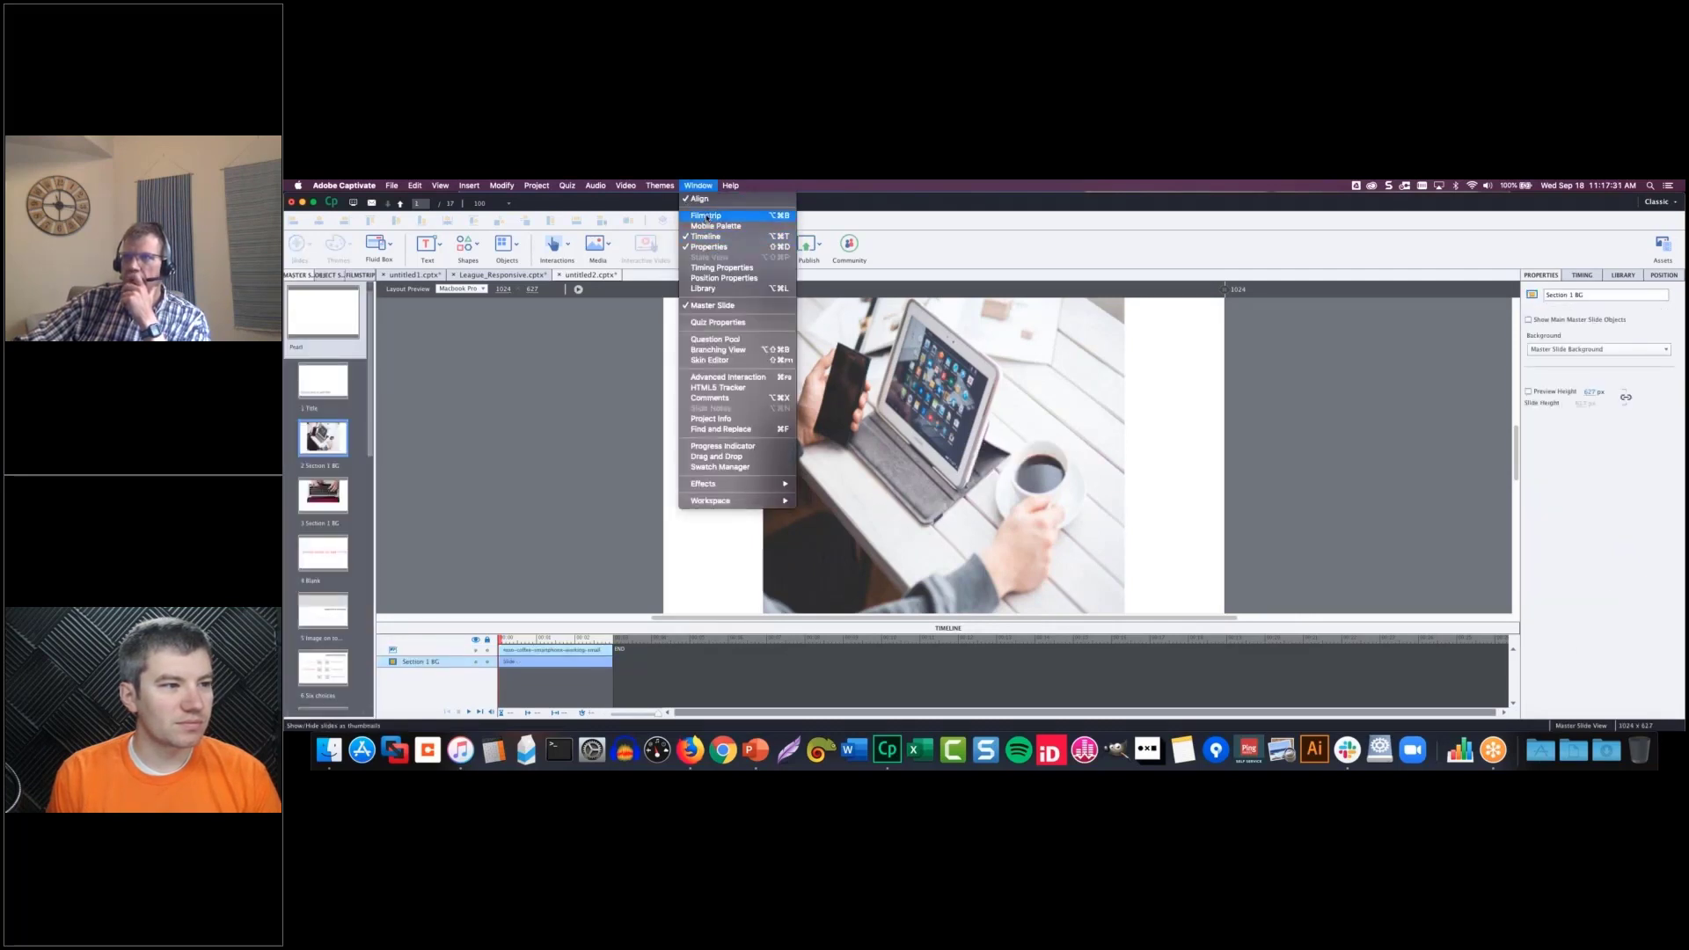
{"action": "left_click", "coordinate": [707, 216]}
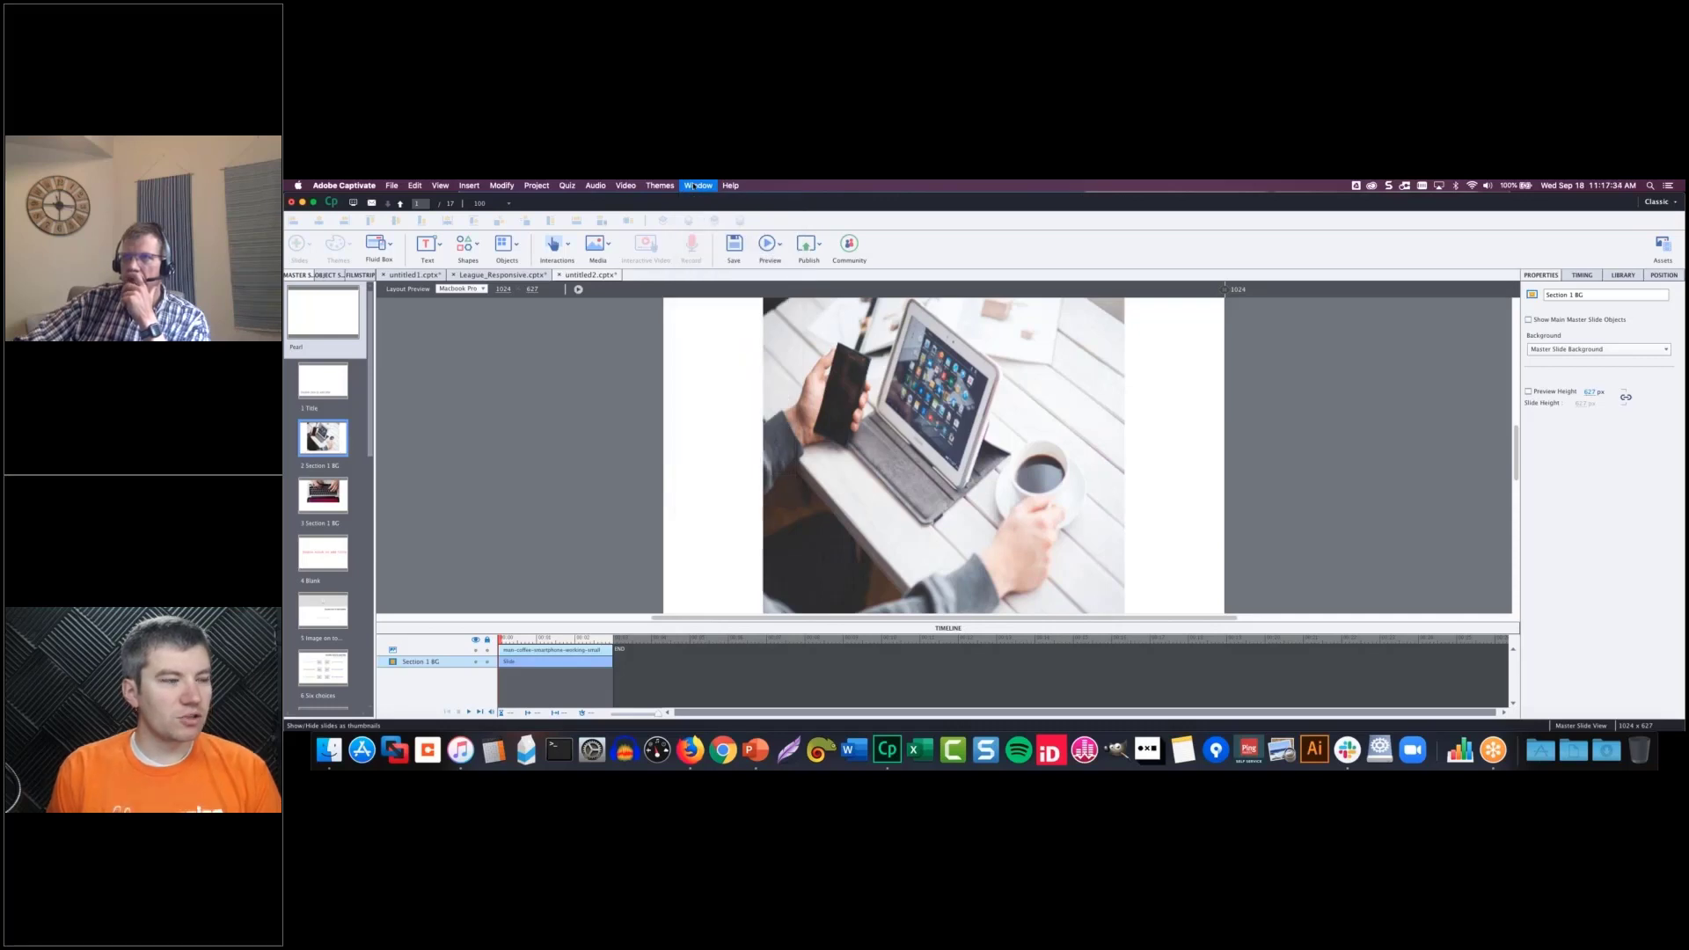
{"action": "left_click", "coordinate": [698, 187]}
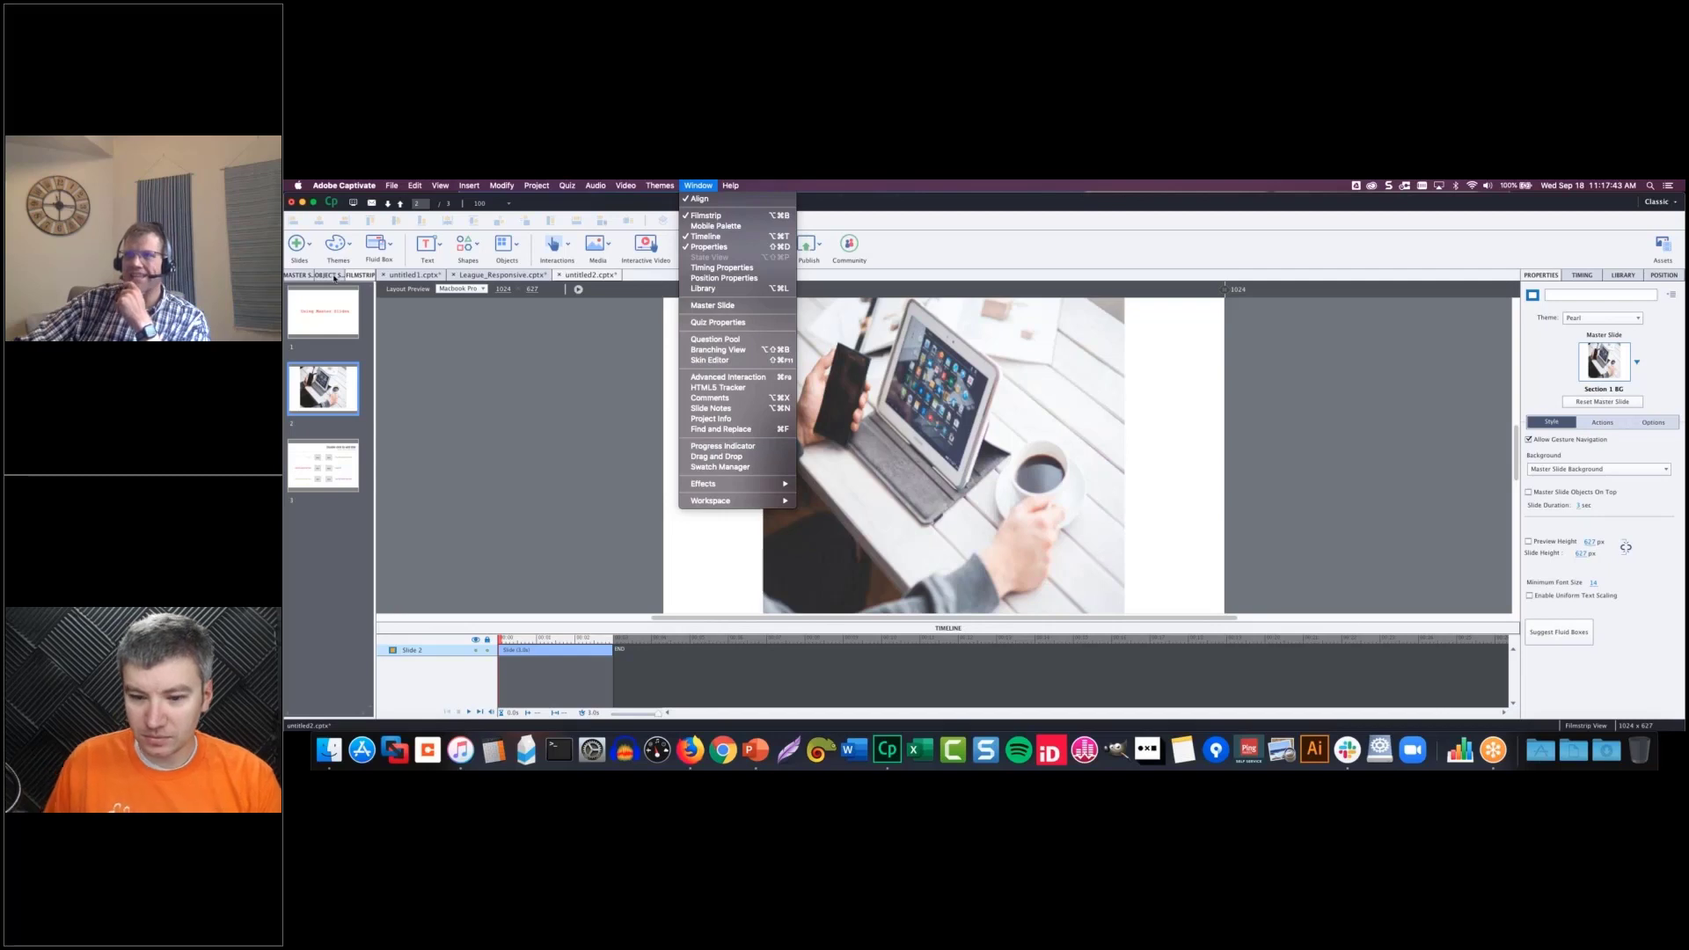
- Show the object states view and return to the Section 1 BG master slide
{"action": "left_click", "coordinate": [334, 278]}
{"action": "left_click", "coordinate": [326, 279]}
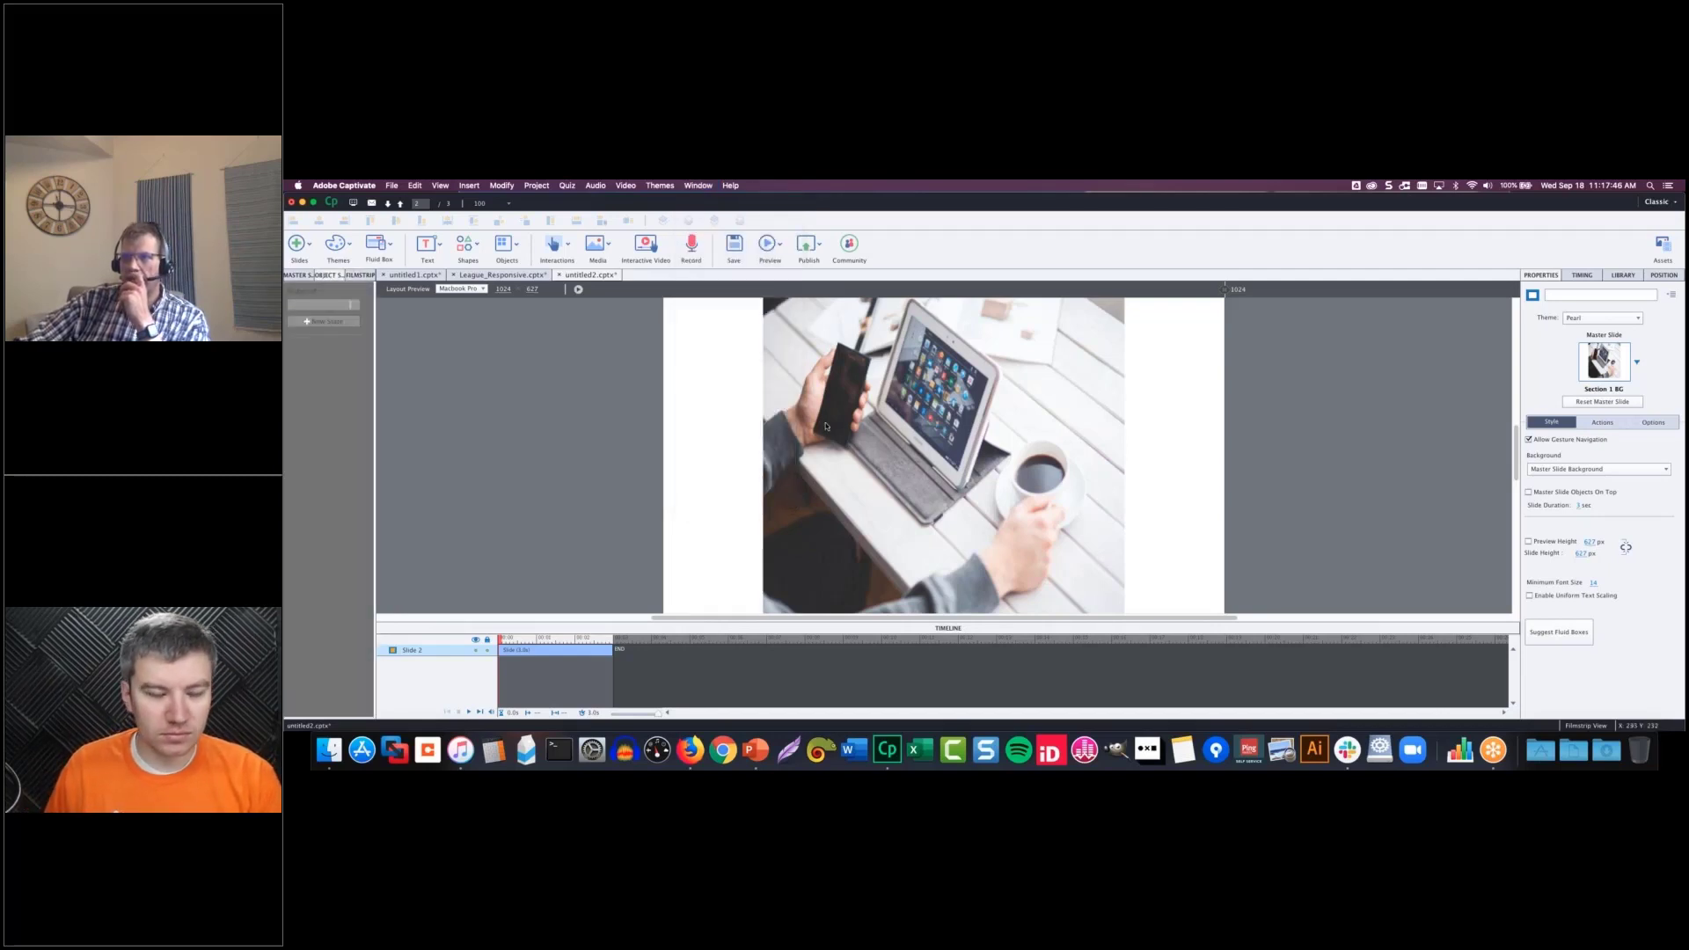
{"action": "left_click", "coordinate": [299, 275]}
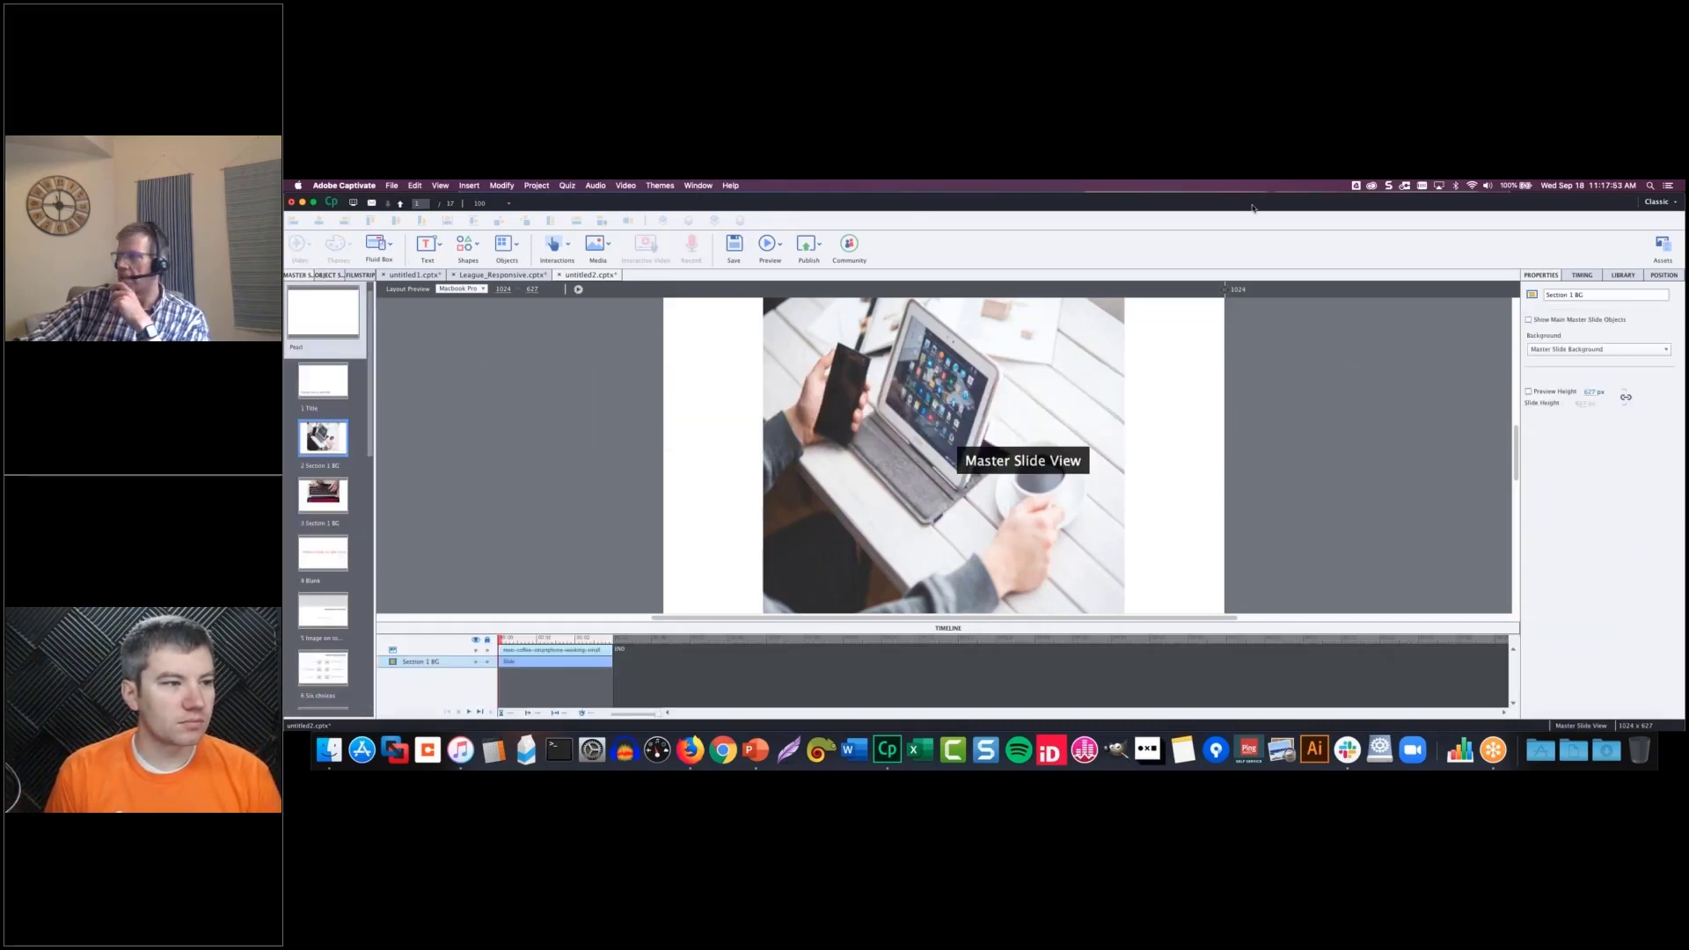
{"action": "left_click", "coordinate": [1672, 202]}
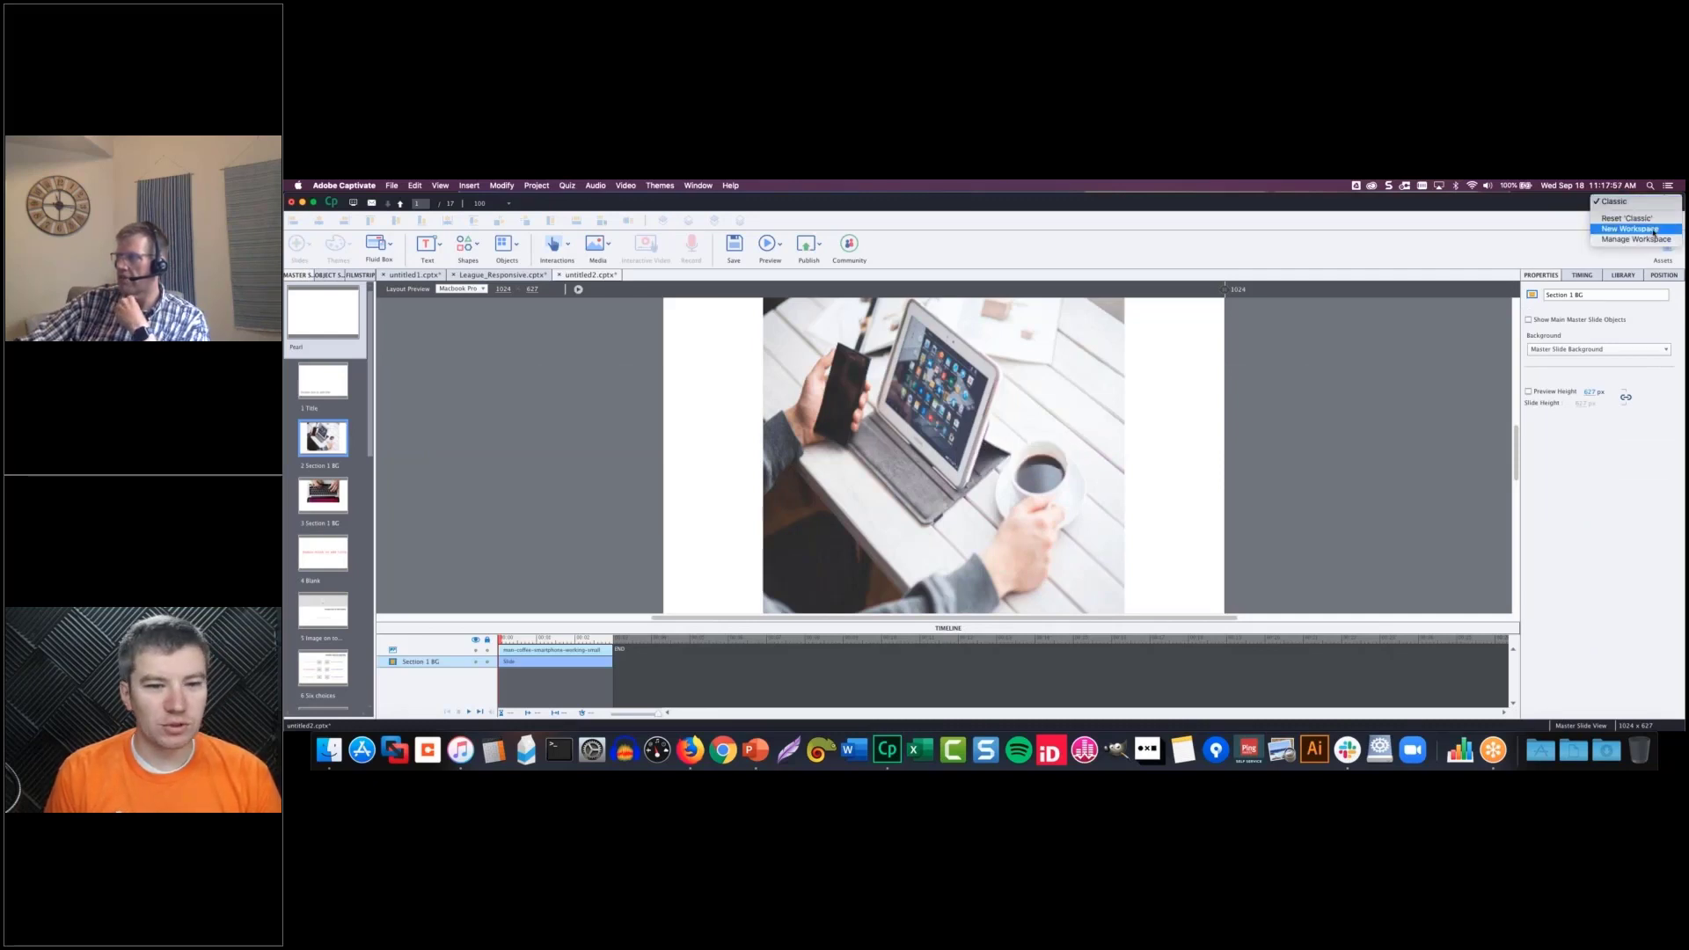
{"action": "left_click", "coordinate": [1653, 231]}
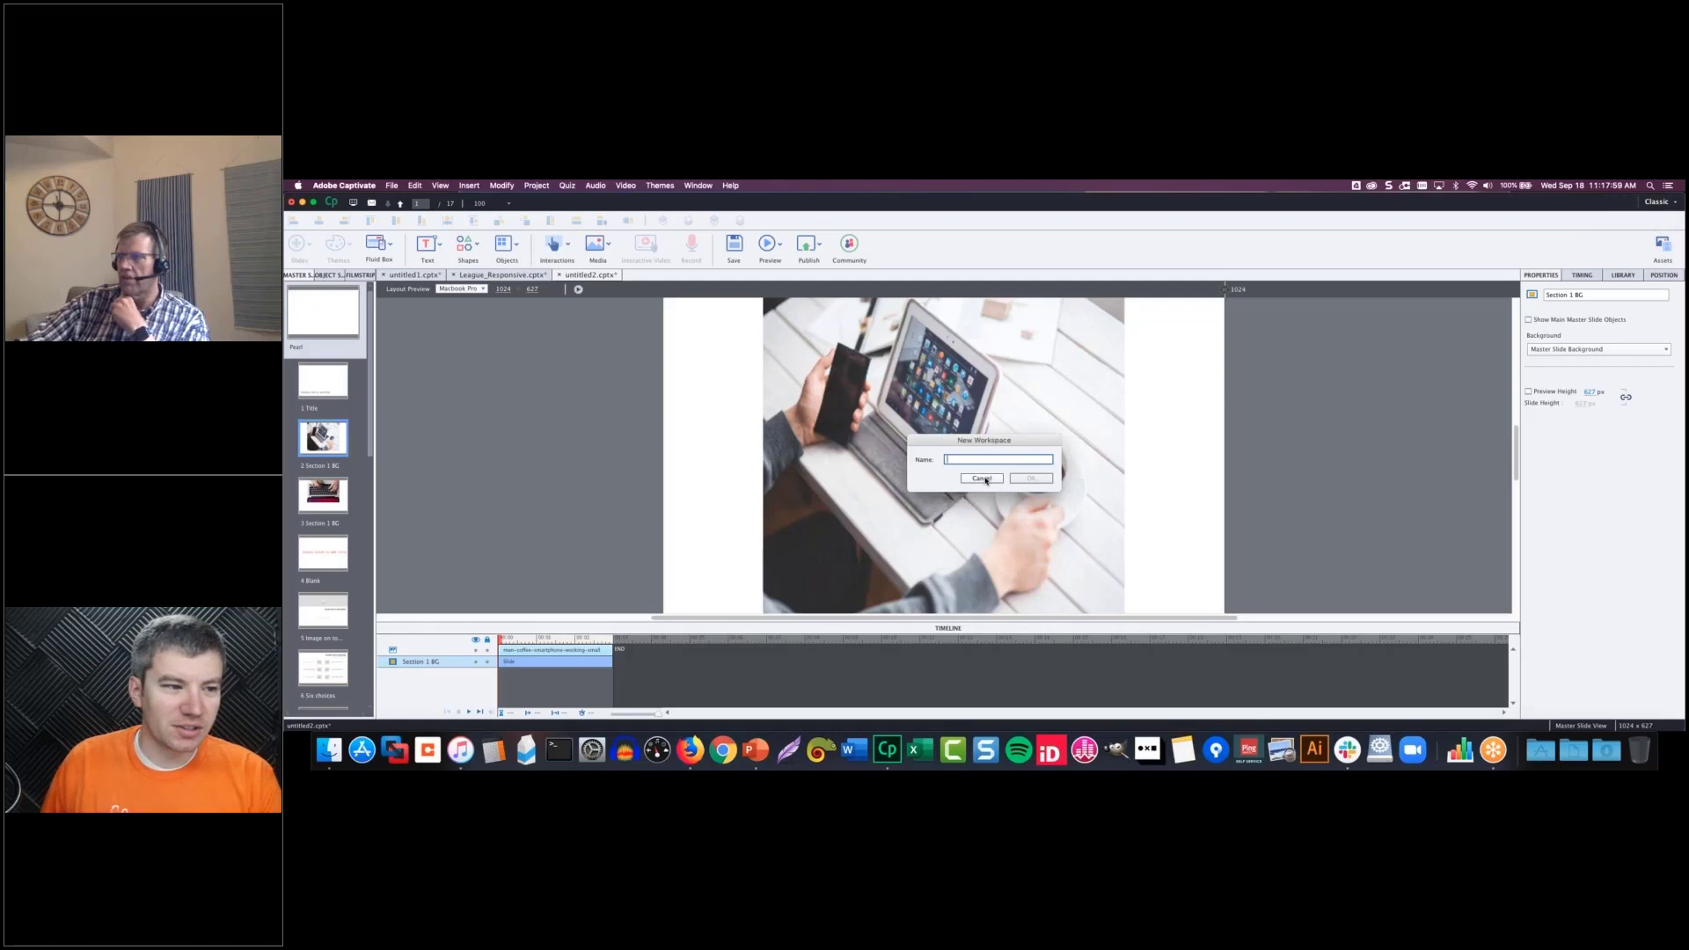
{"action": "left_click", "coordinate": [982, 478]}
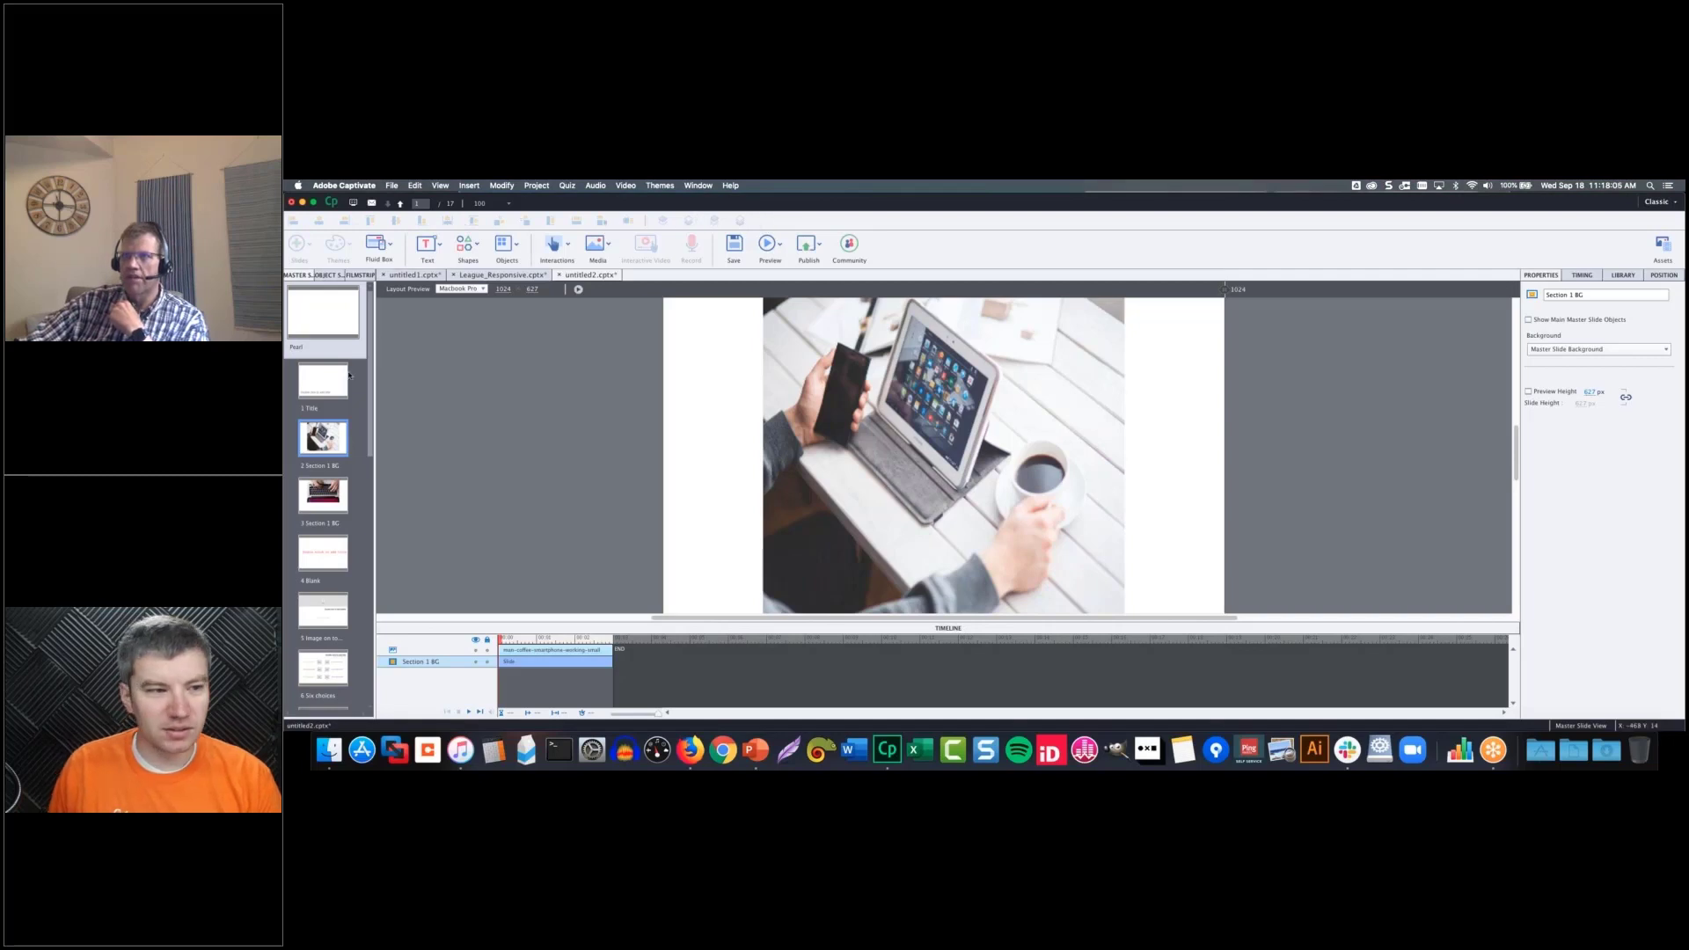
- Return to the project slides and draw a rectangle smart shape over the upper-left part of the photo on slide 2
{"action": "left_click", "coordinate": [350, 276]}
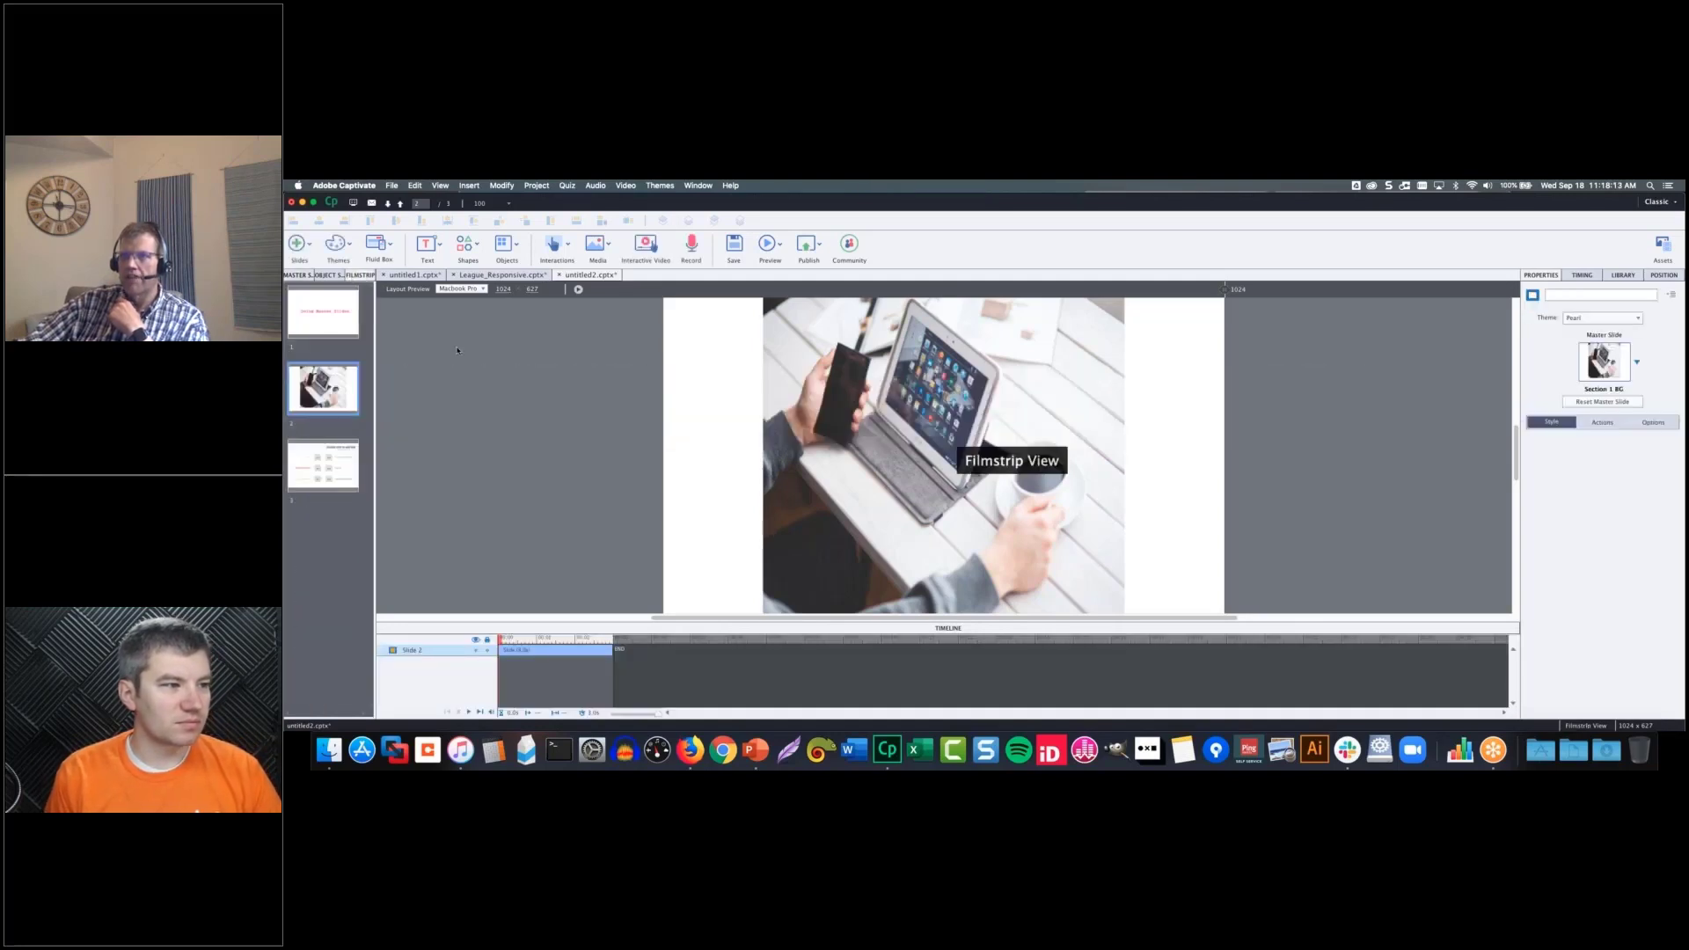
{"action": "left_click", "coordinate": [466, 245]}
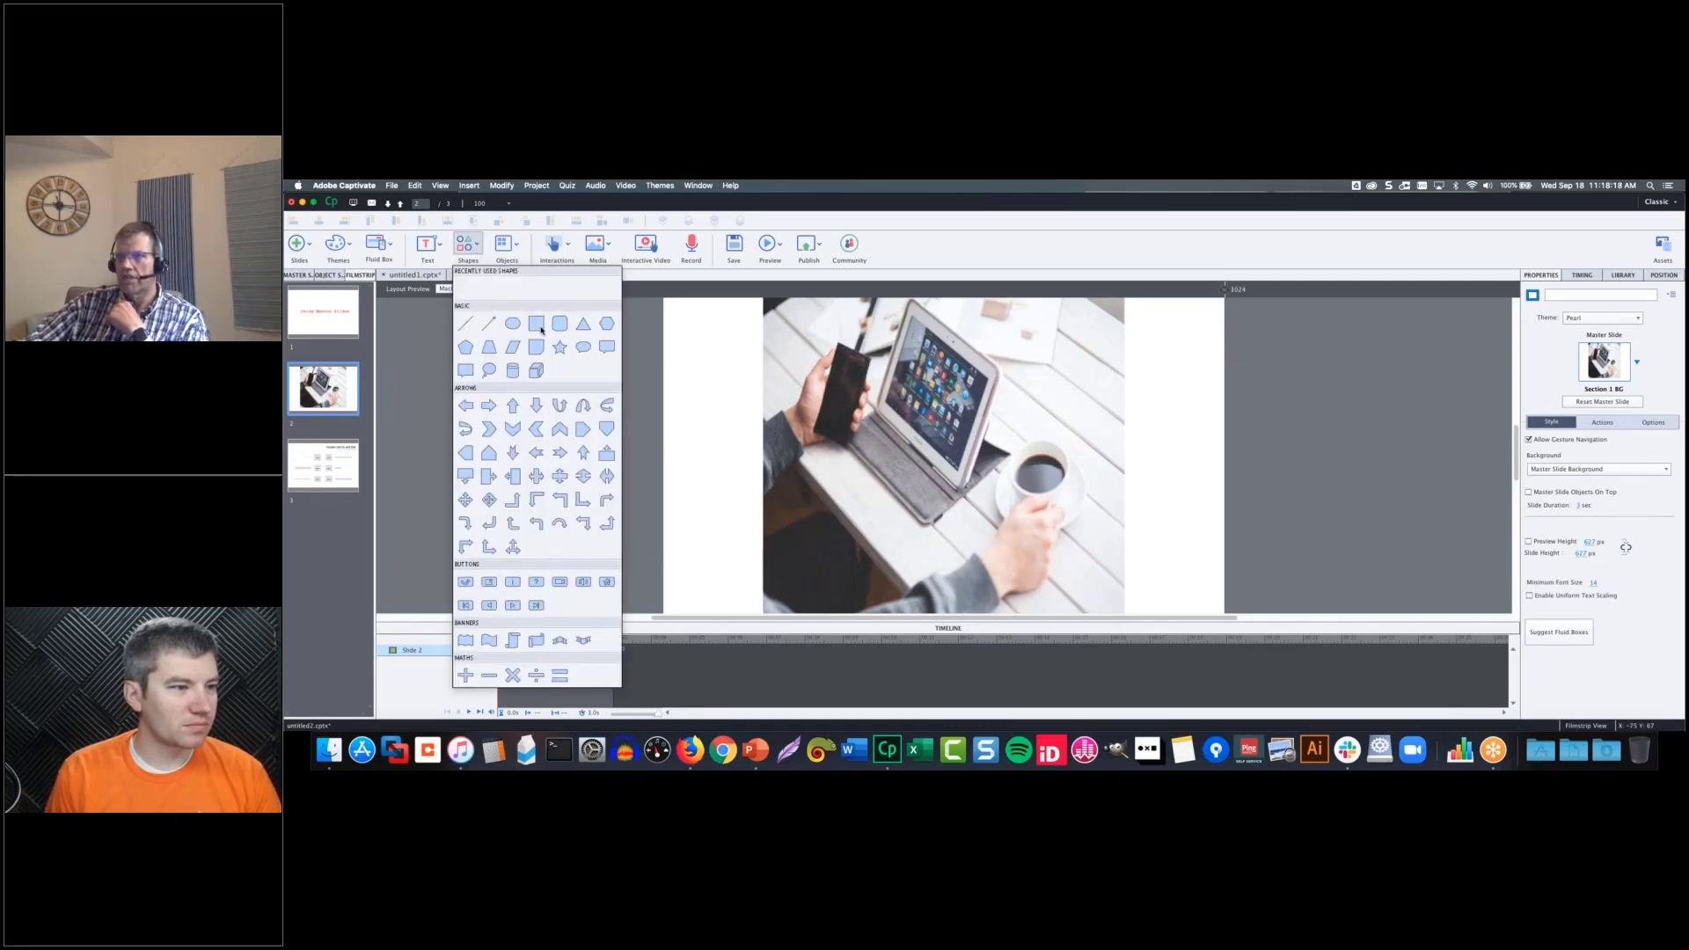
{"action": "left_click", "coordinate": [539, 325]}
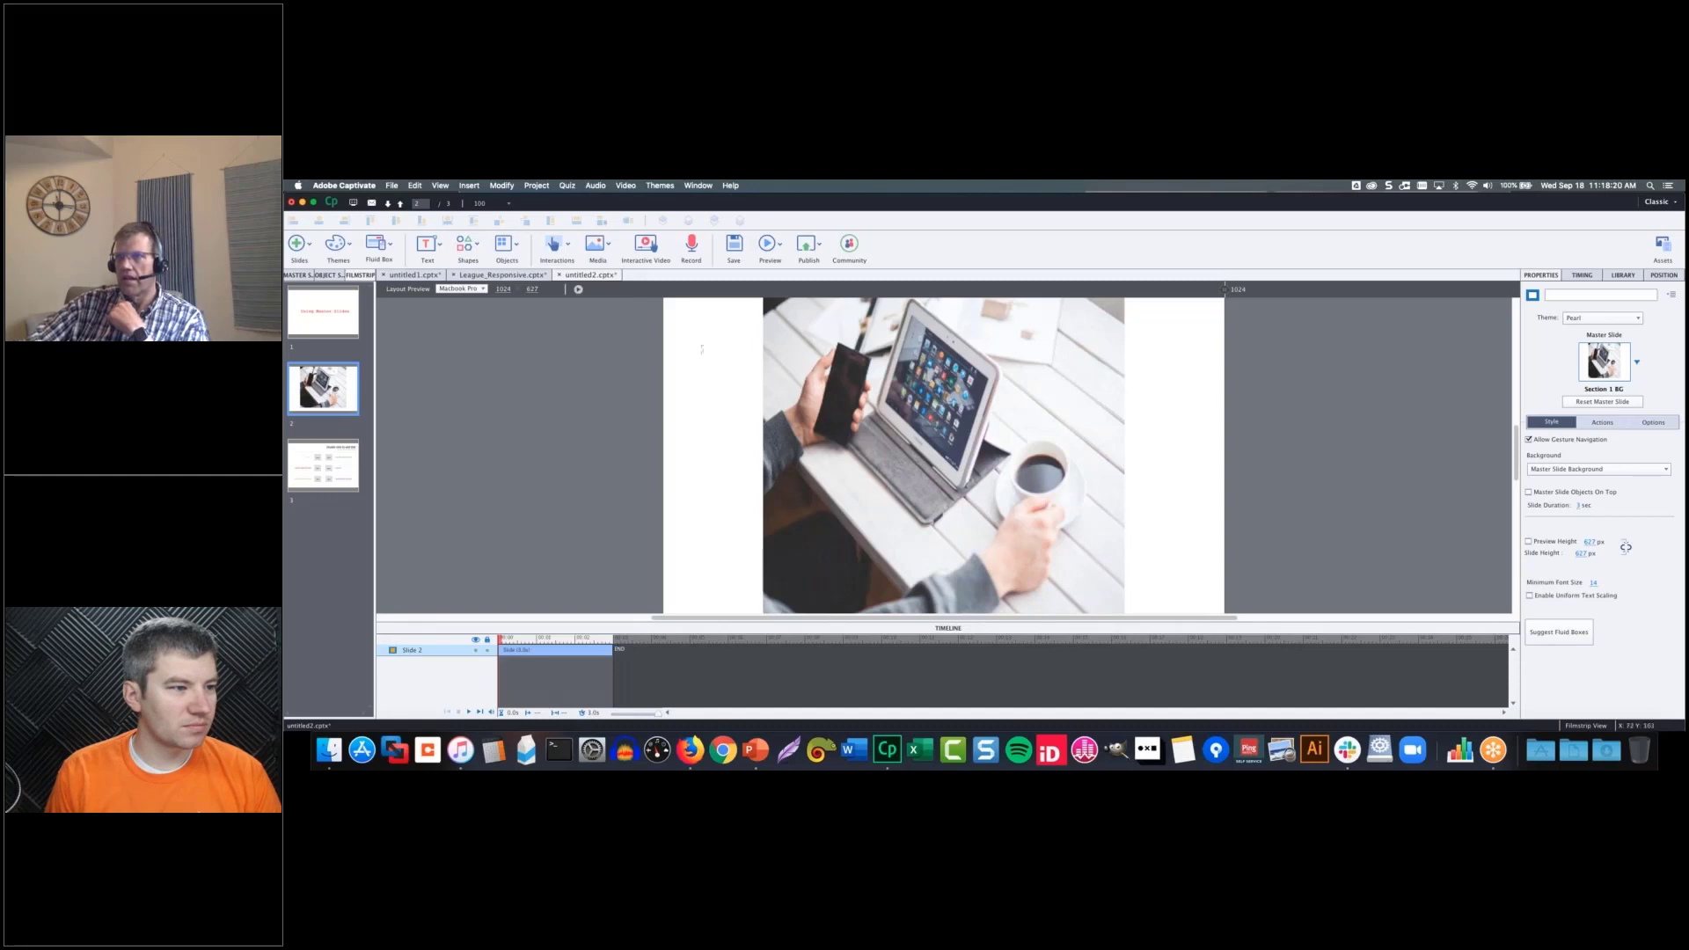
{"action": "left_click_drag", "start_coordinate": [701, 349], "coordinate": [844, 452]}
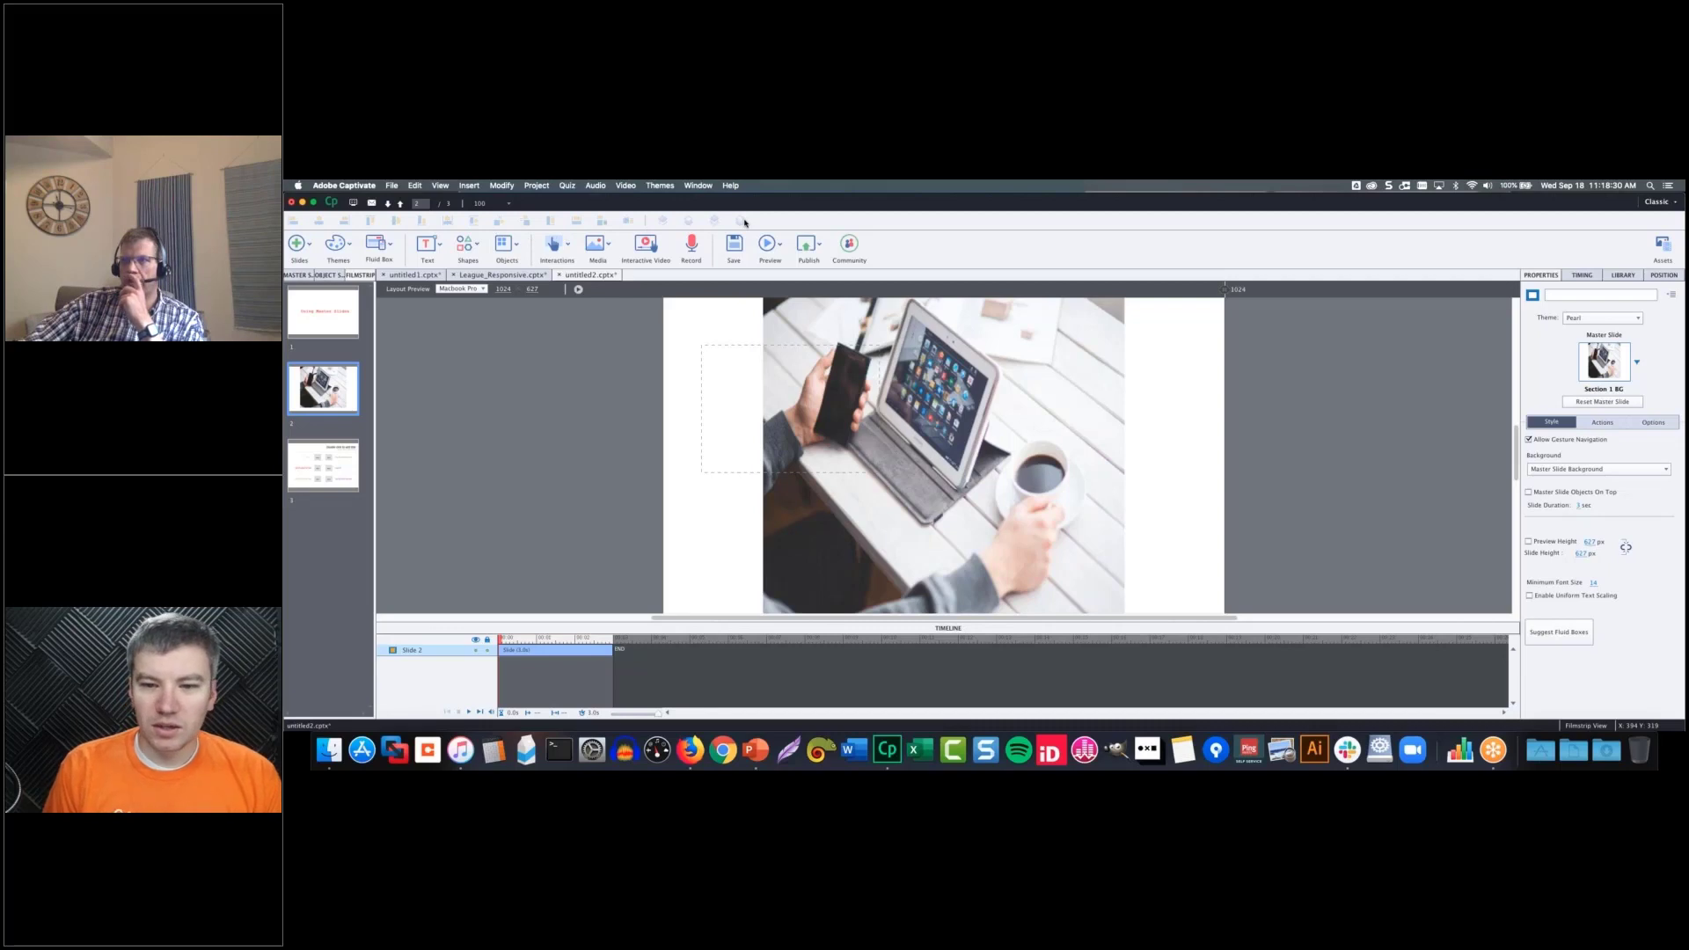
{"action": "key", "text": "super+z"}
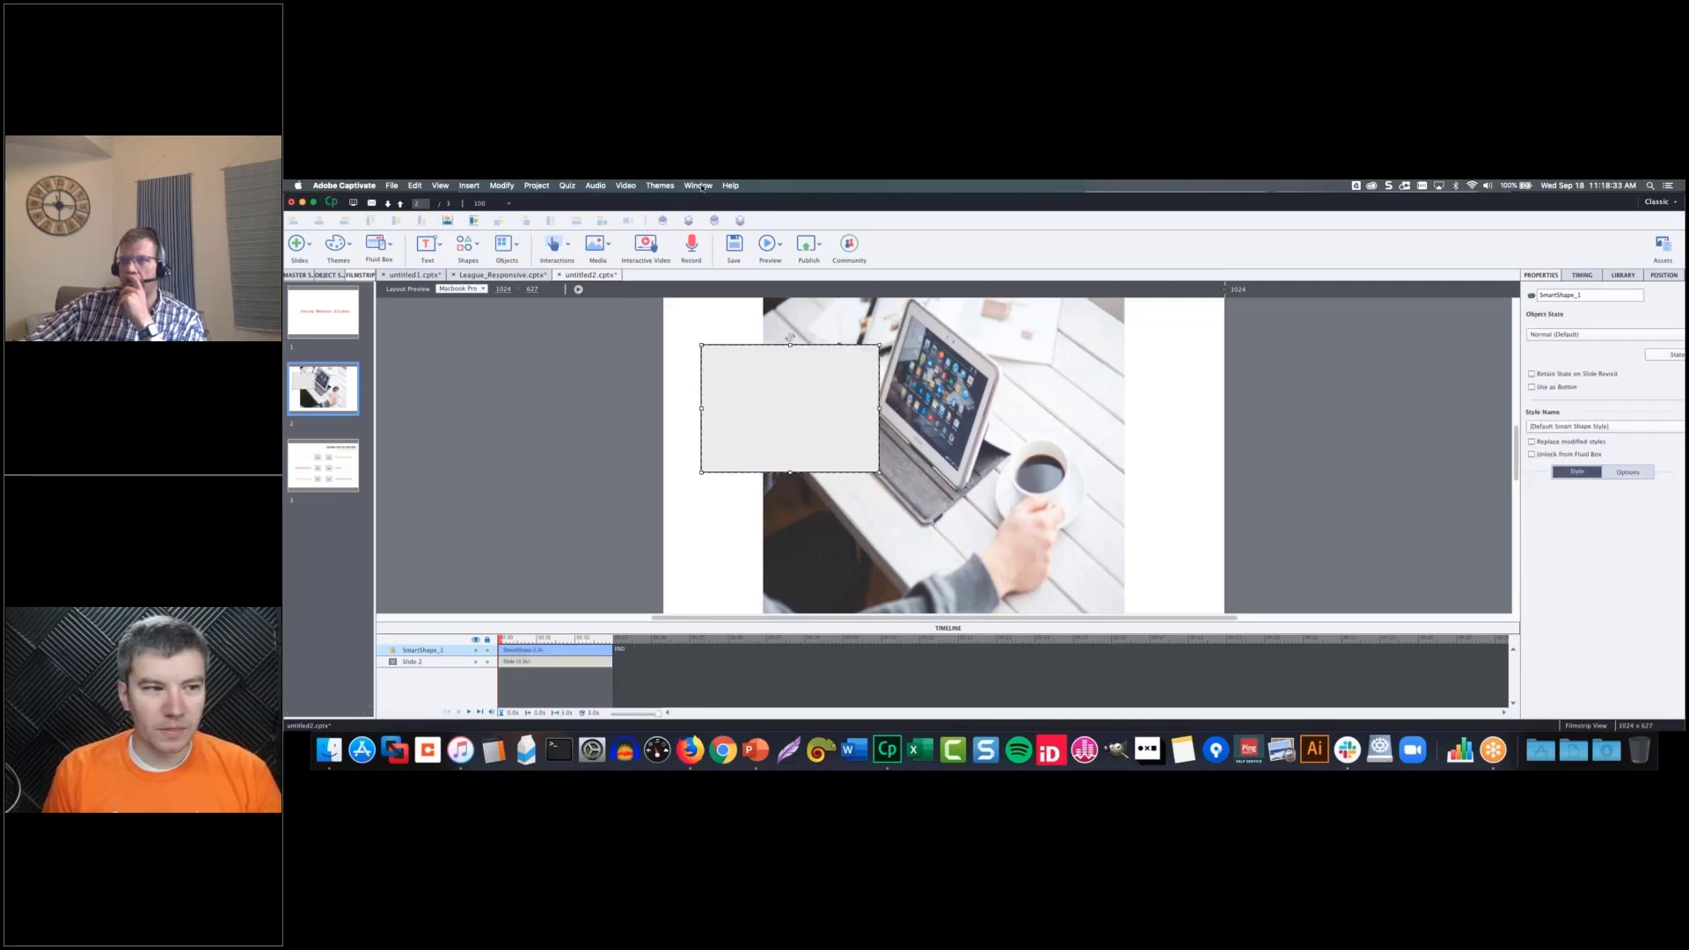
{"action": "left_click", "coordinate": [698, 186]}
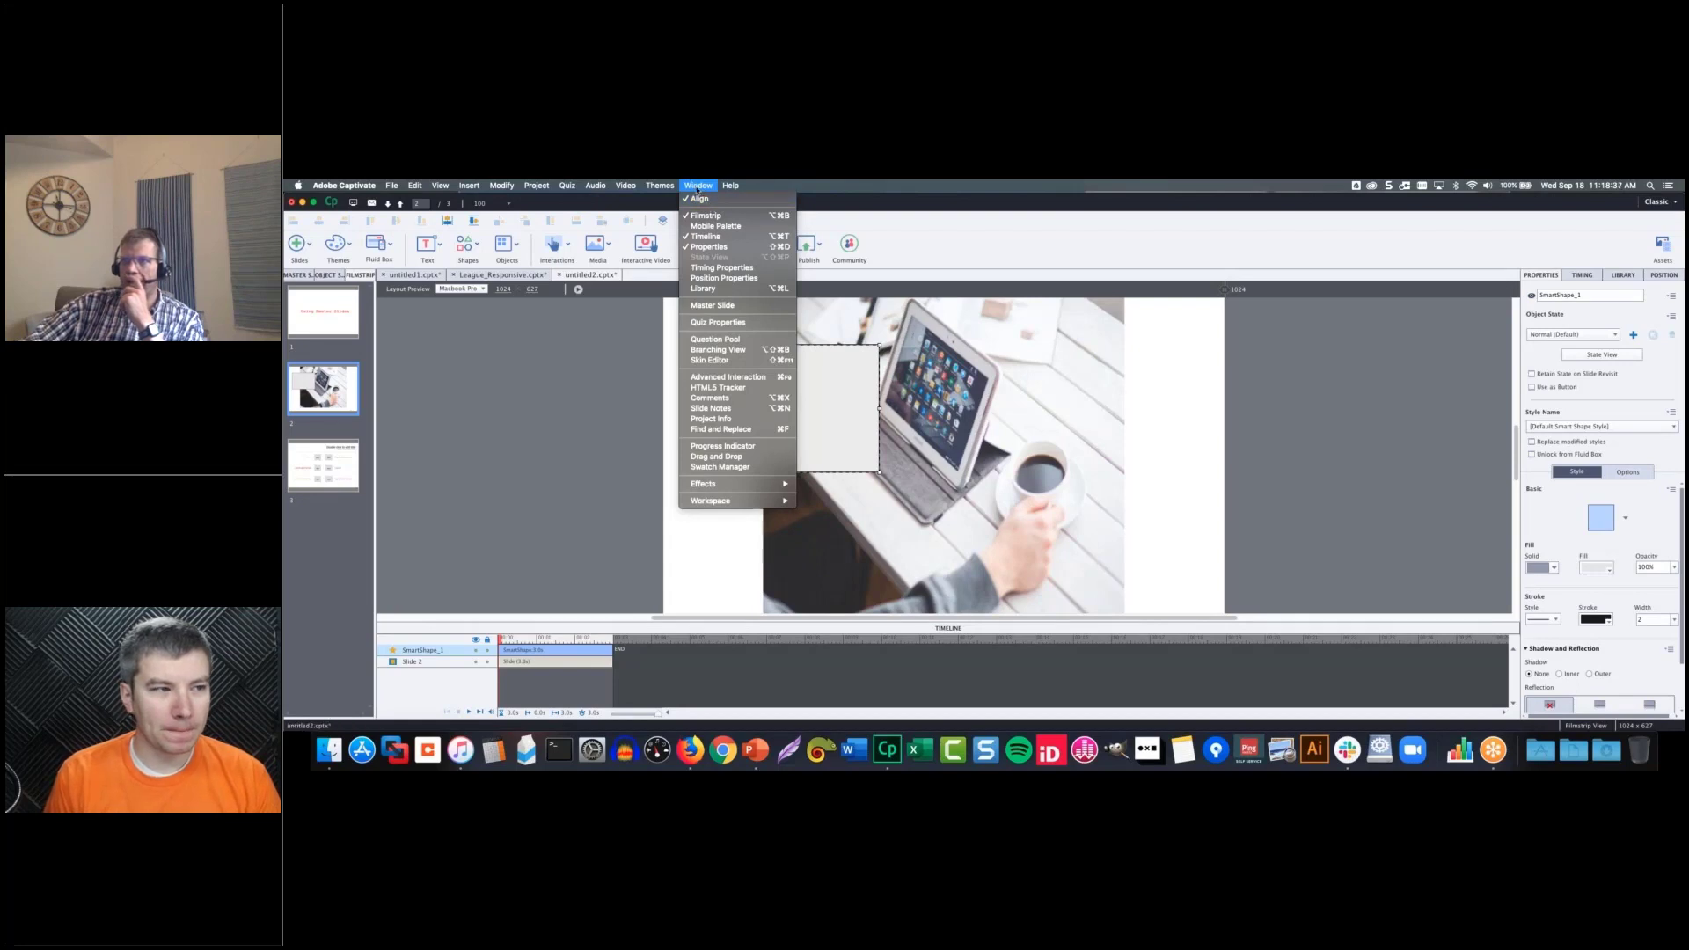
{"action": "left_click", "coordinate": [774, 322]}
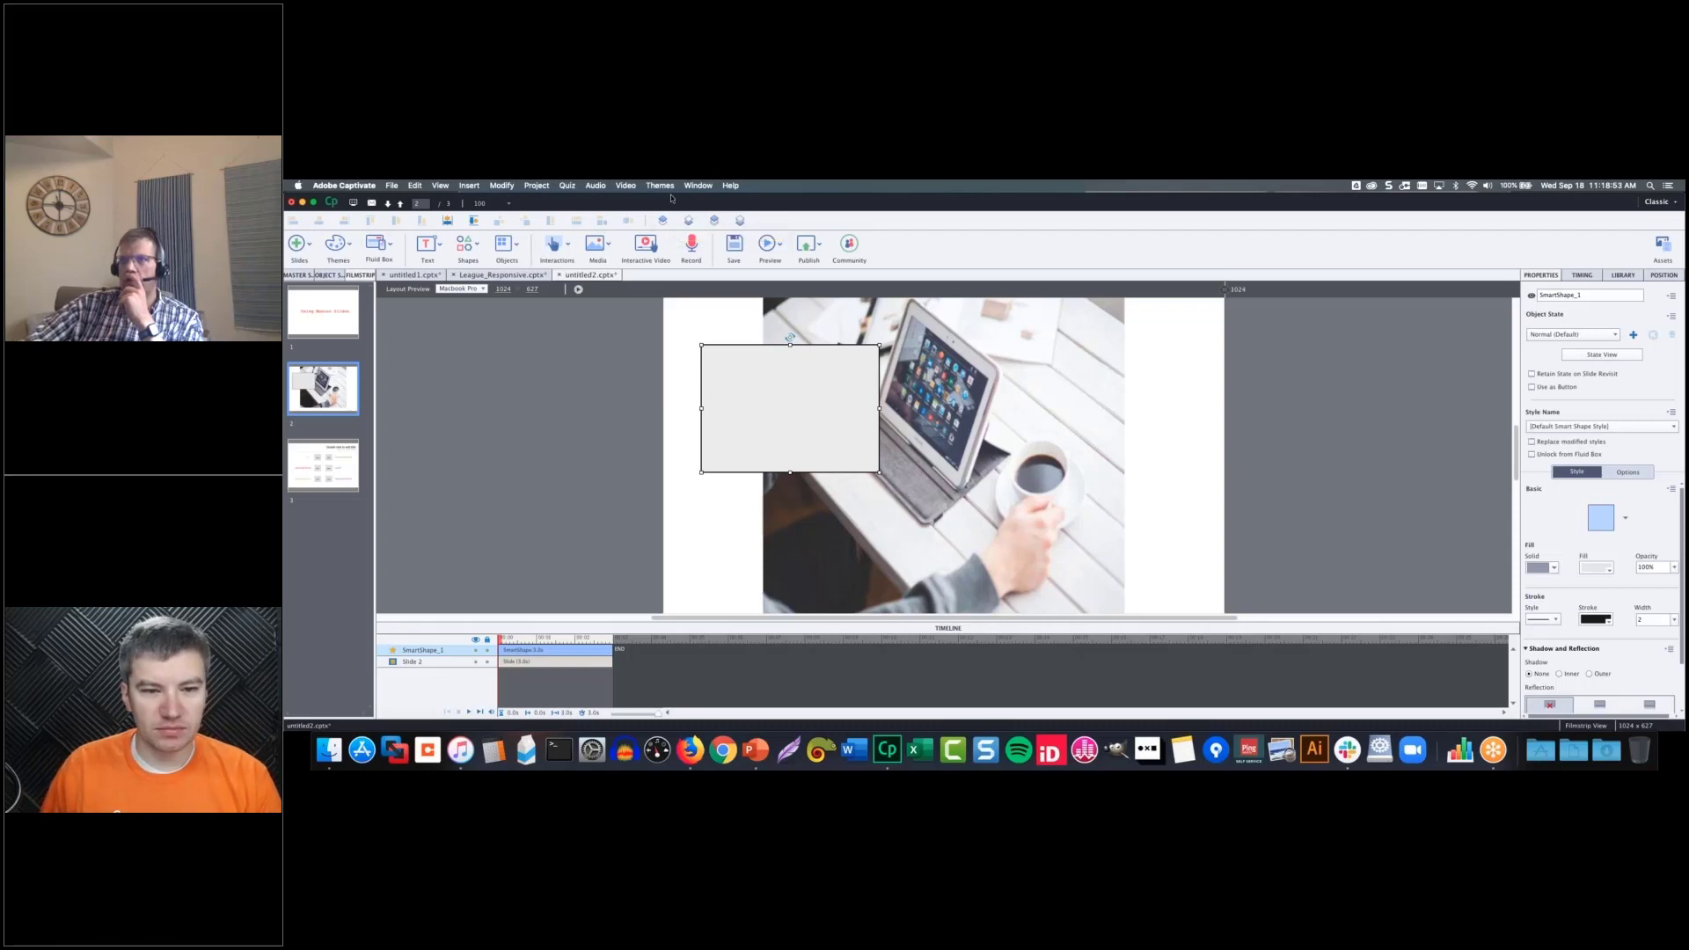
{"action": "left_click", "coordinate": [698, 186]}
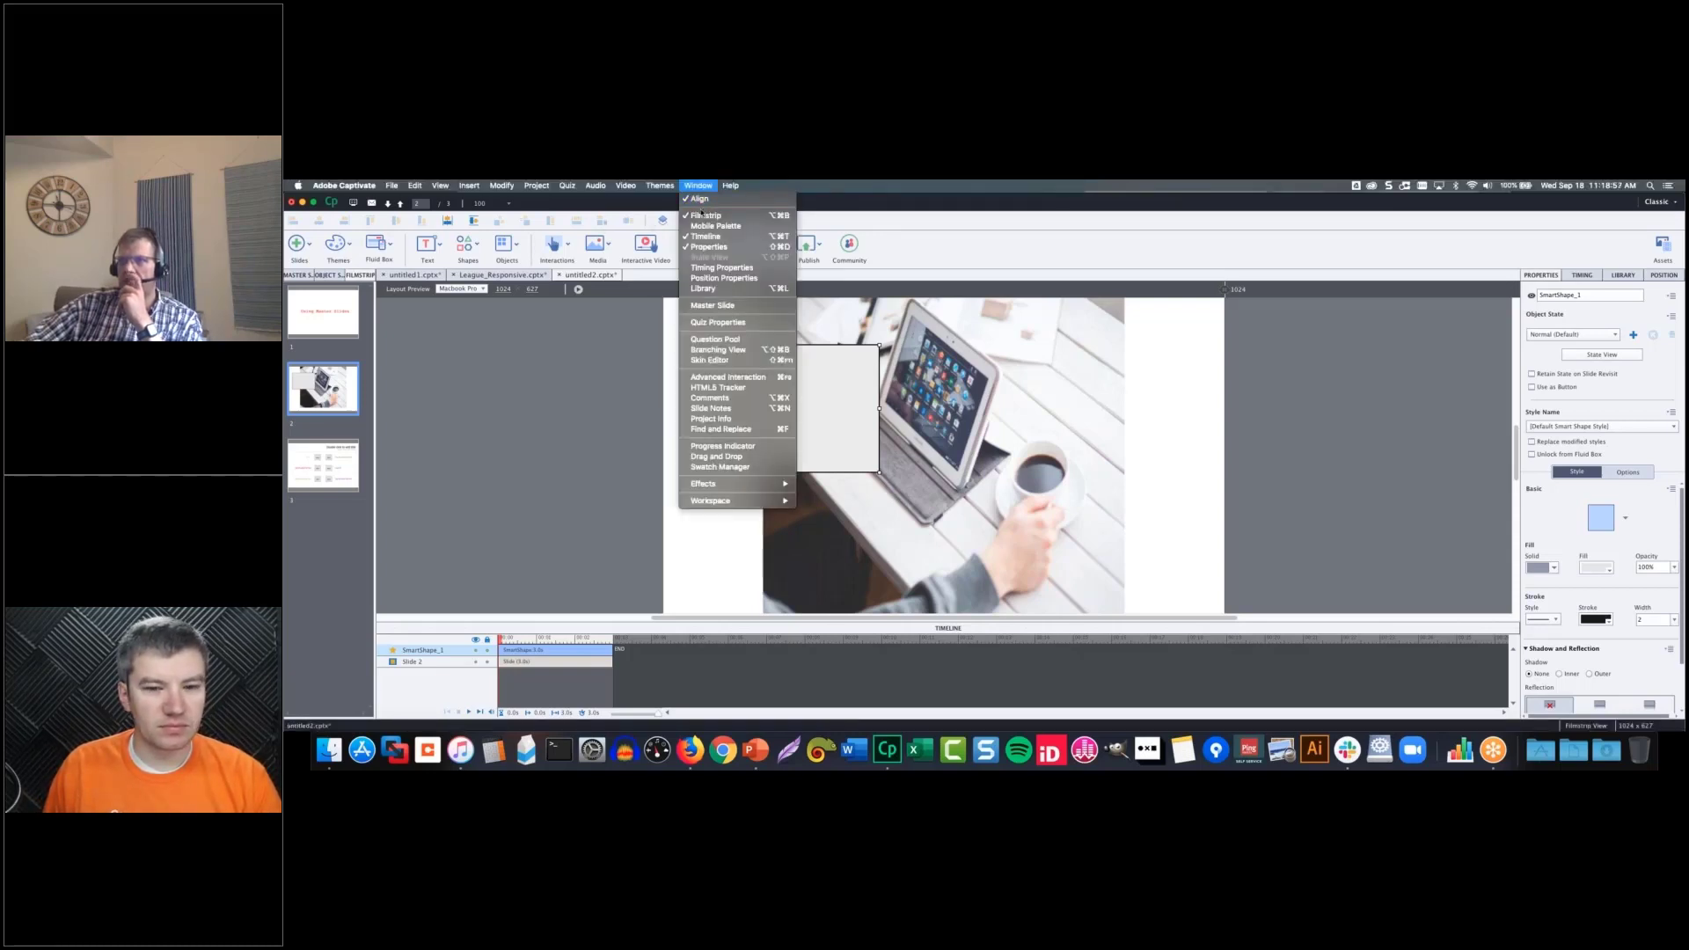
{"action": "left_click", "coordinate": [637, 316]}
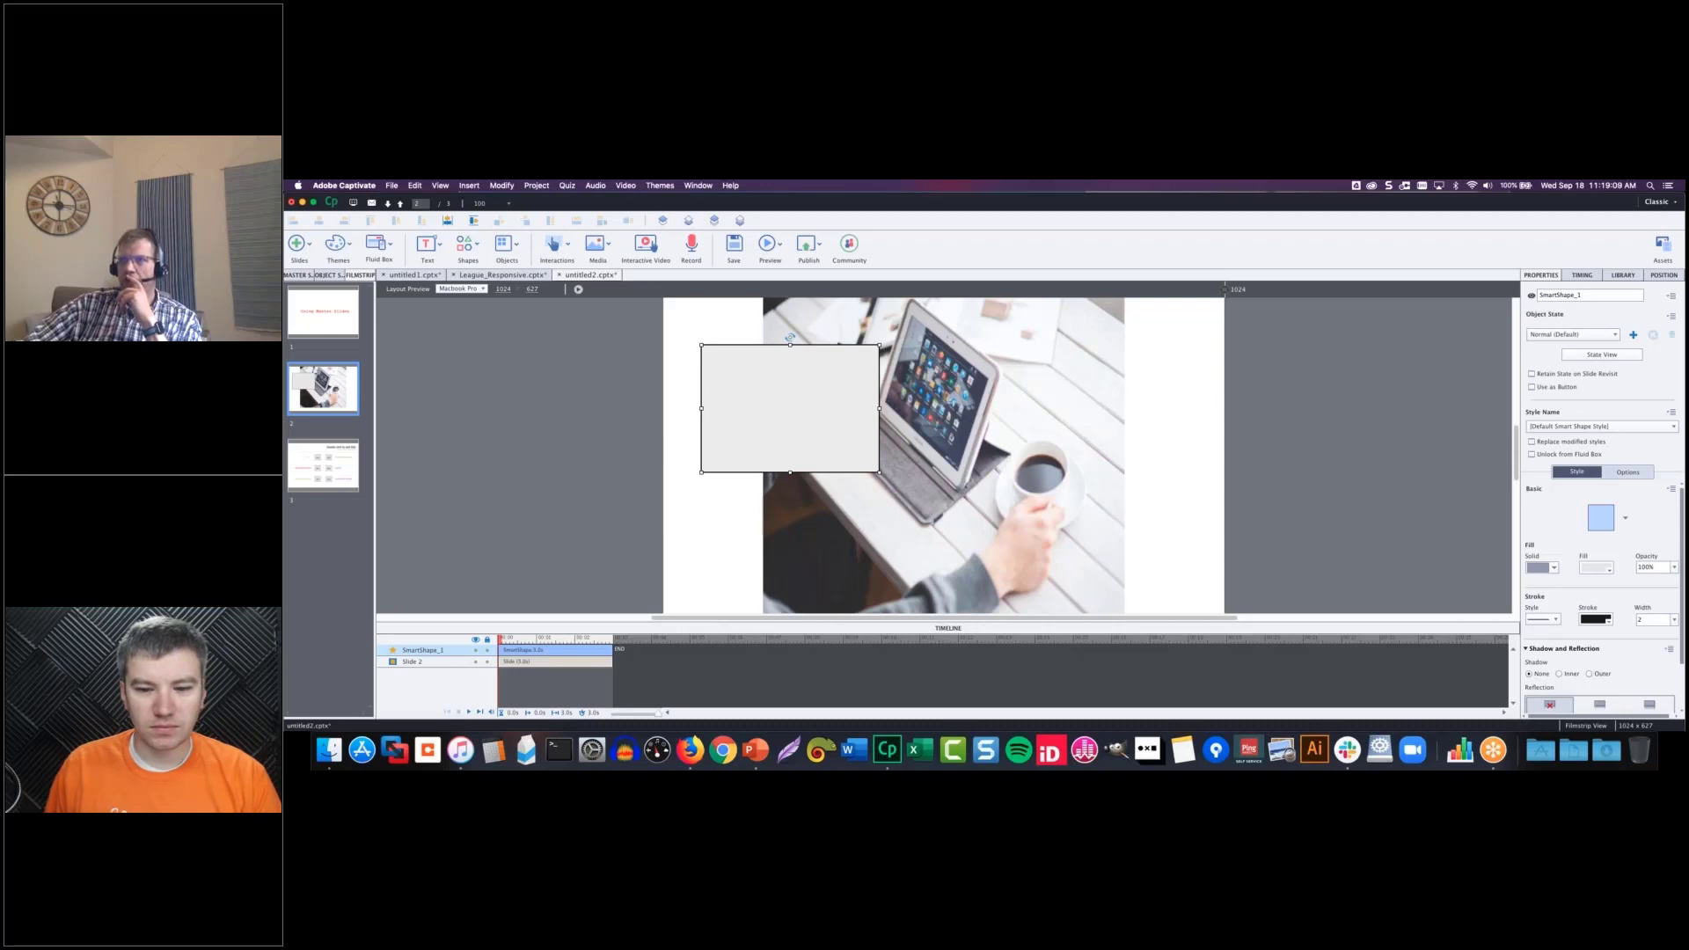
{"action": "left_click", "coordinate": [705, 186]}
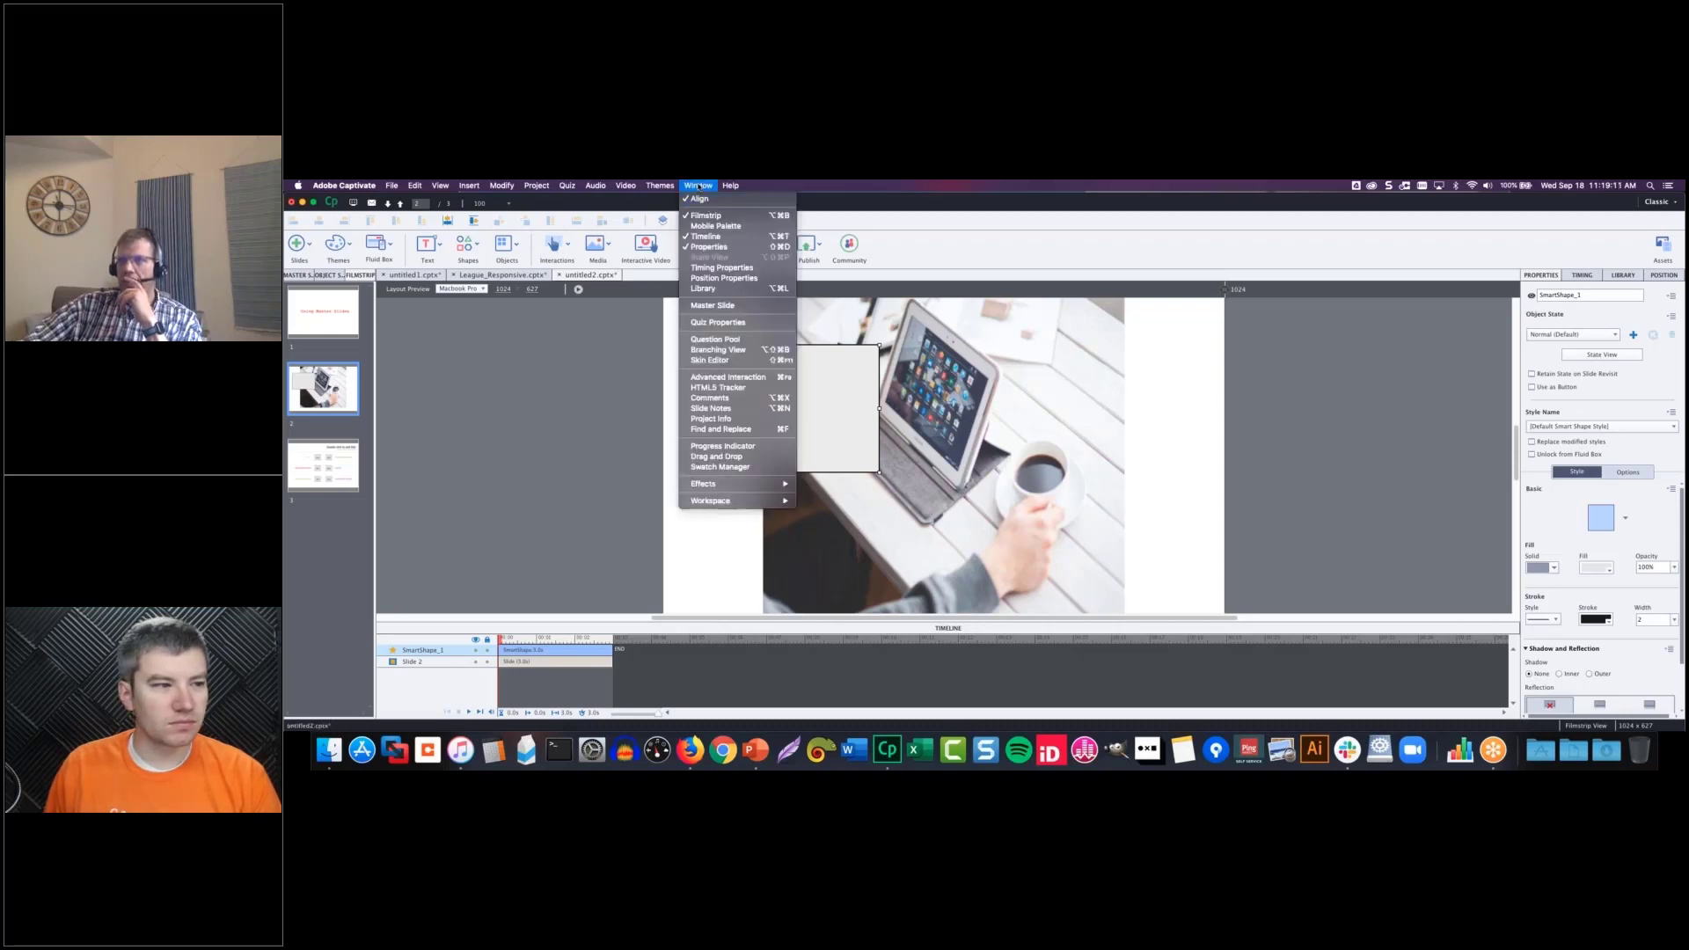
{"action": "left_click", "coordinate": [732, 214]}
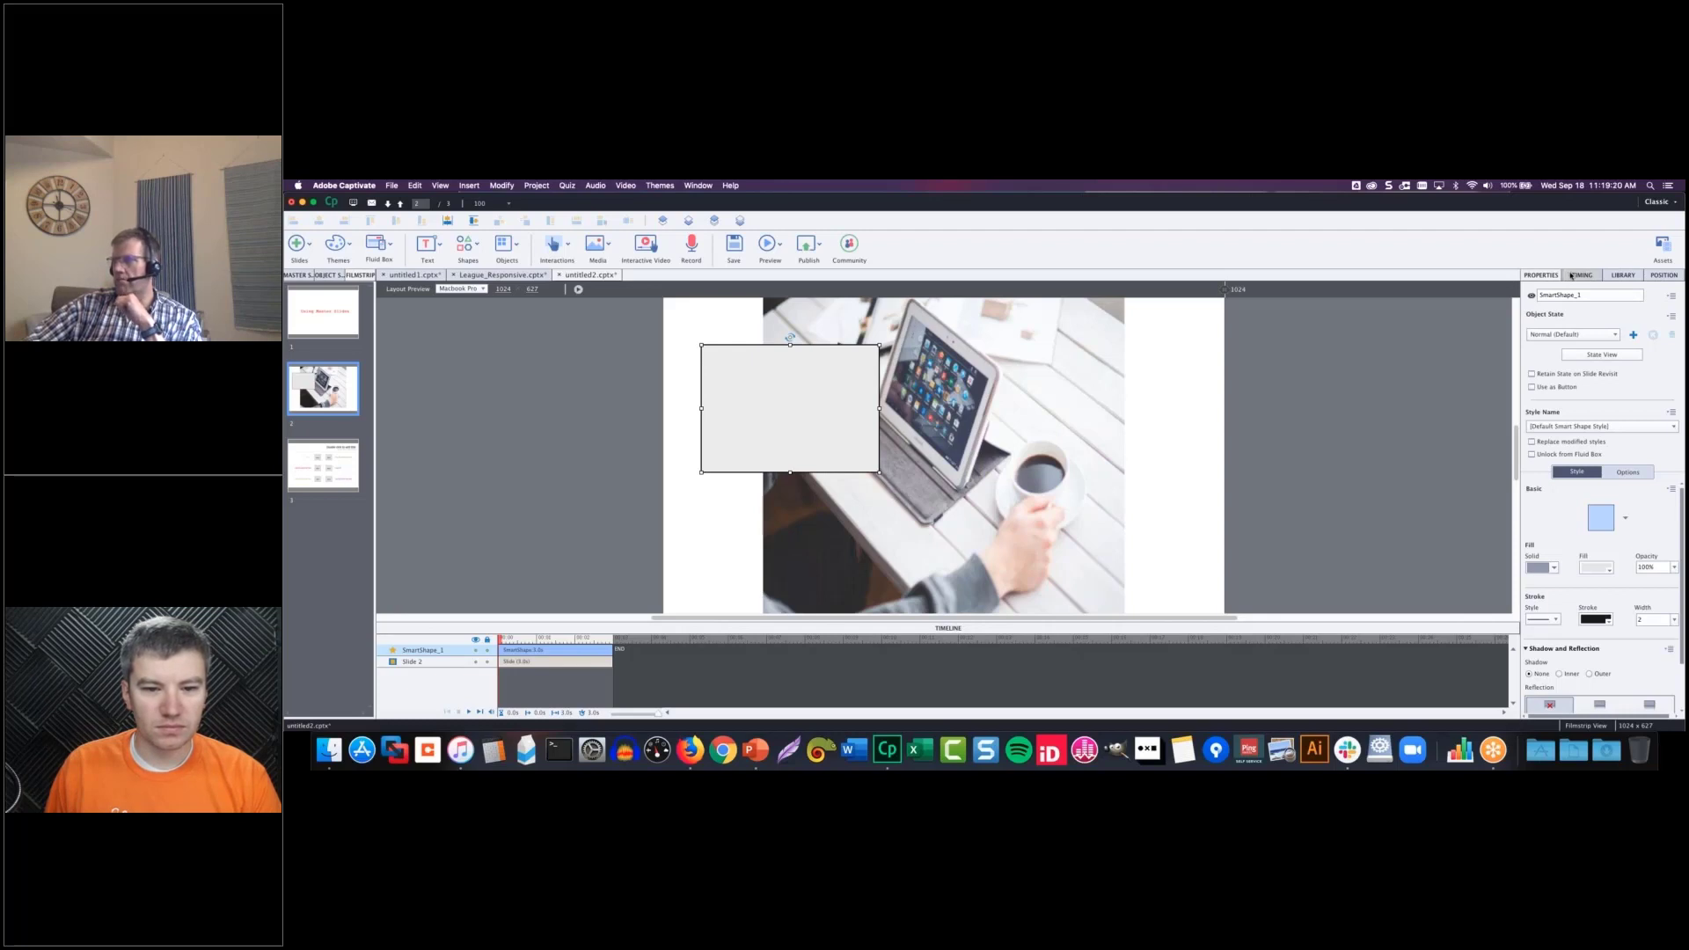
- View the project library and go back to the rectangle's properties
{"action": "key", "text": "super+alt+l"}
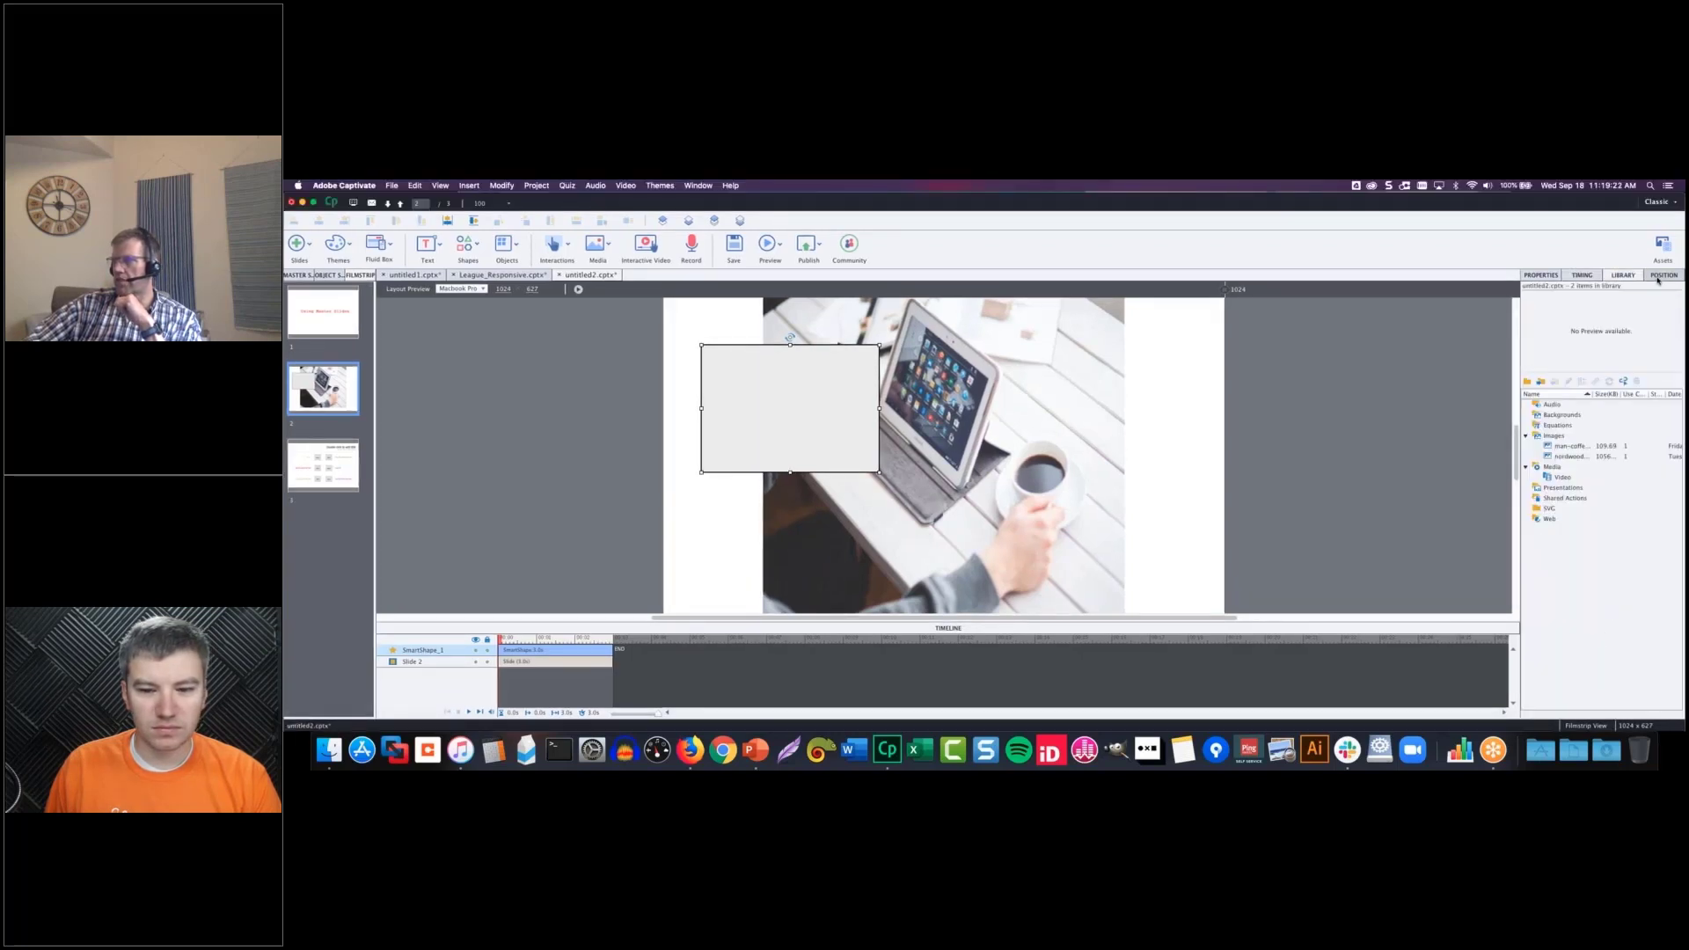
{"action": "left_click", "coordinate": [1542, 276]}
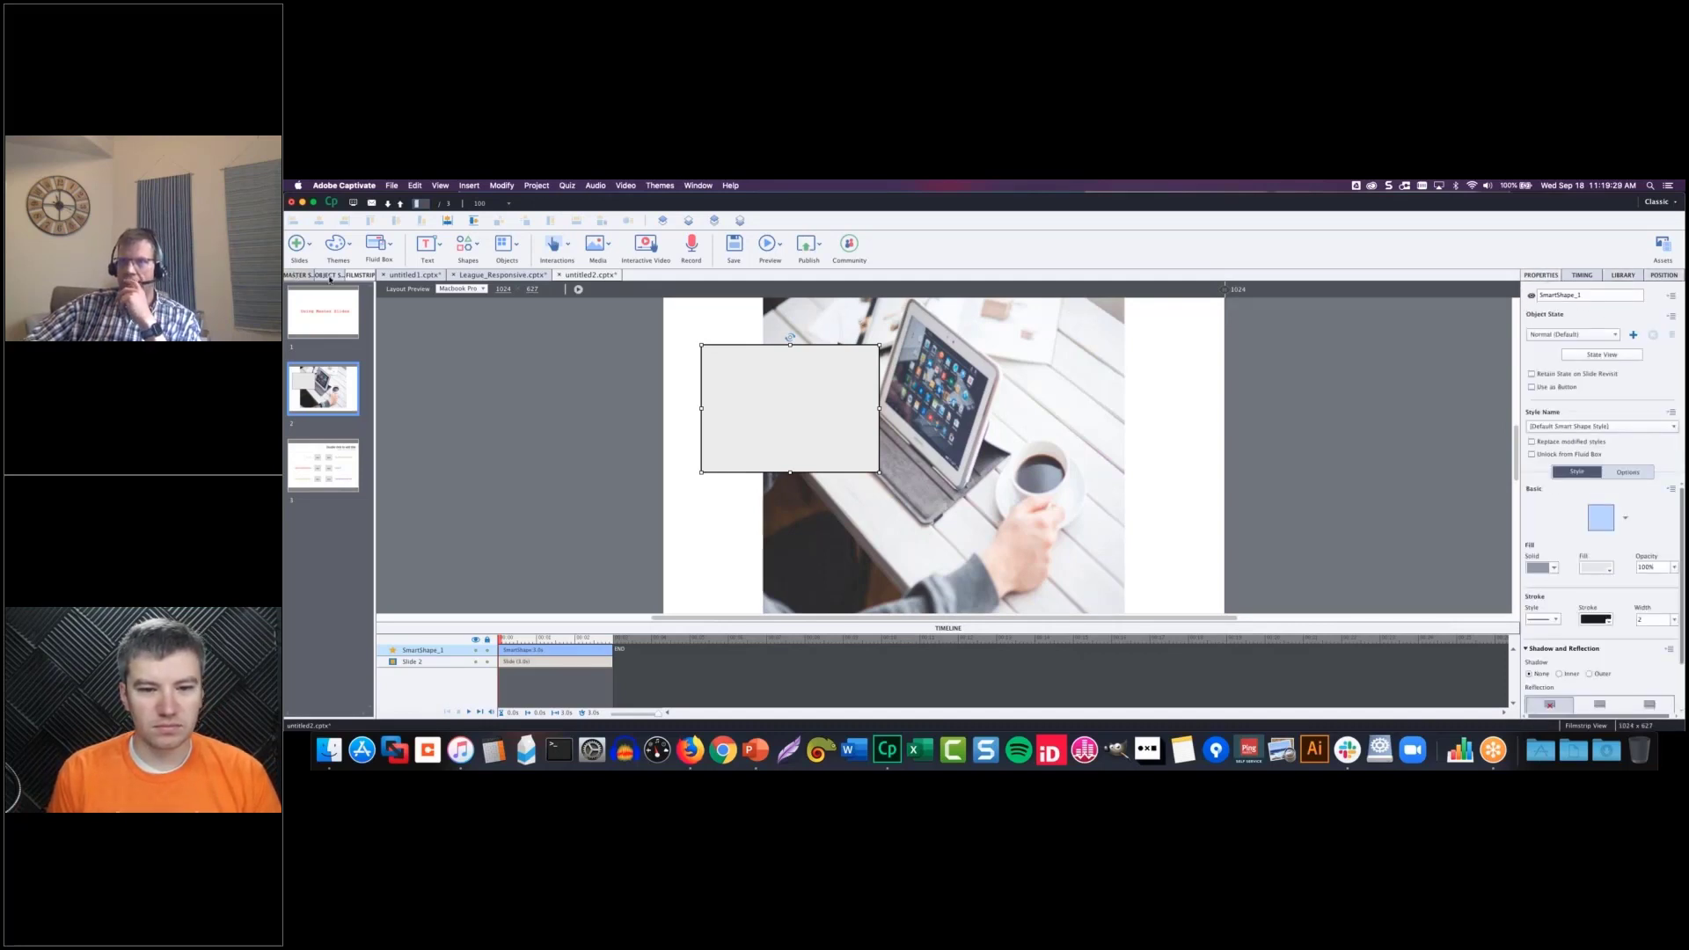
- View the object states of the rectangle on slide 2, and return to the filmstrip to show slide 1
{"action": "left_click", "coordinate": [329, 277]}
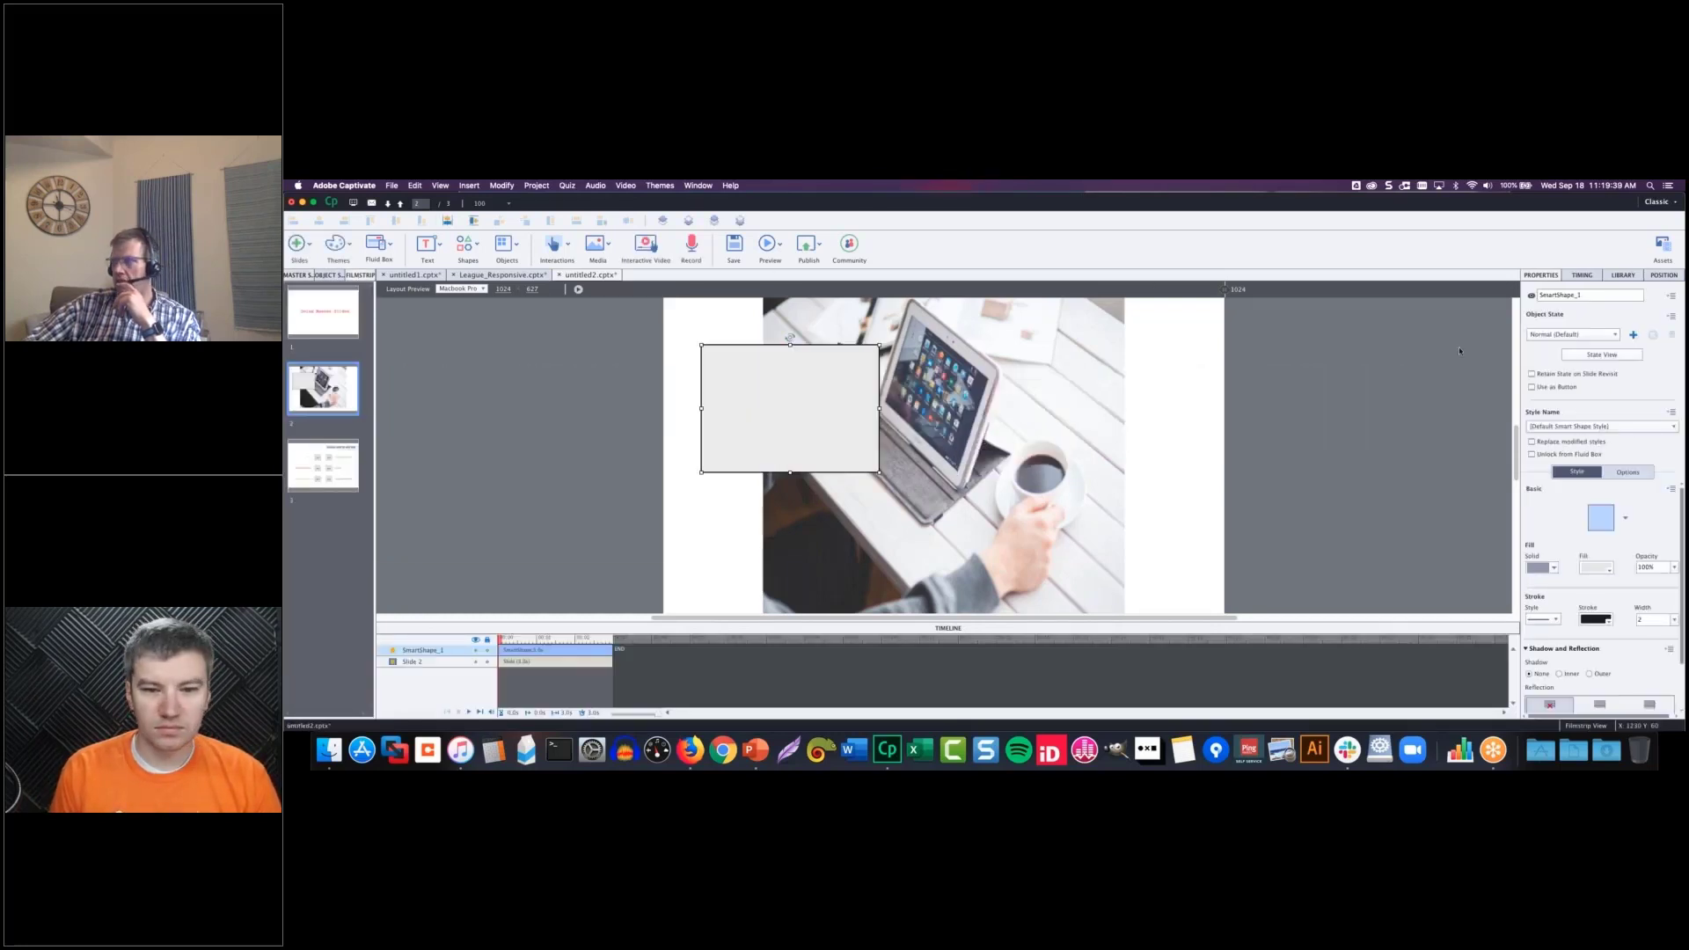
{"action": "left_click", "coordinate": [1601, 354]}
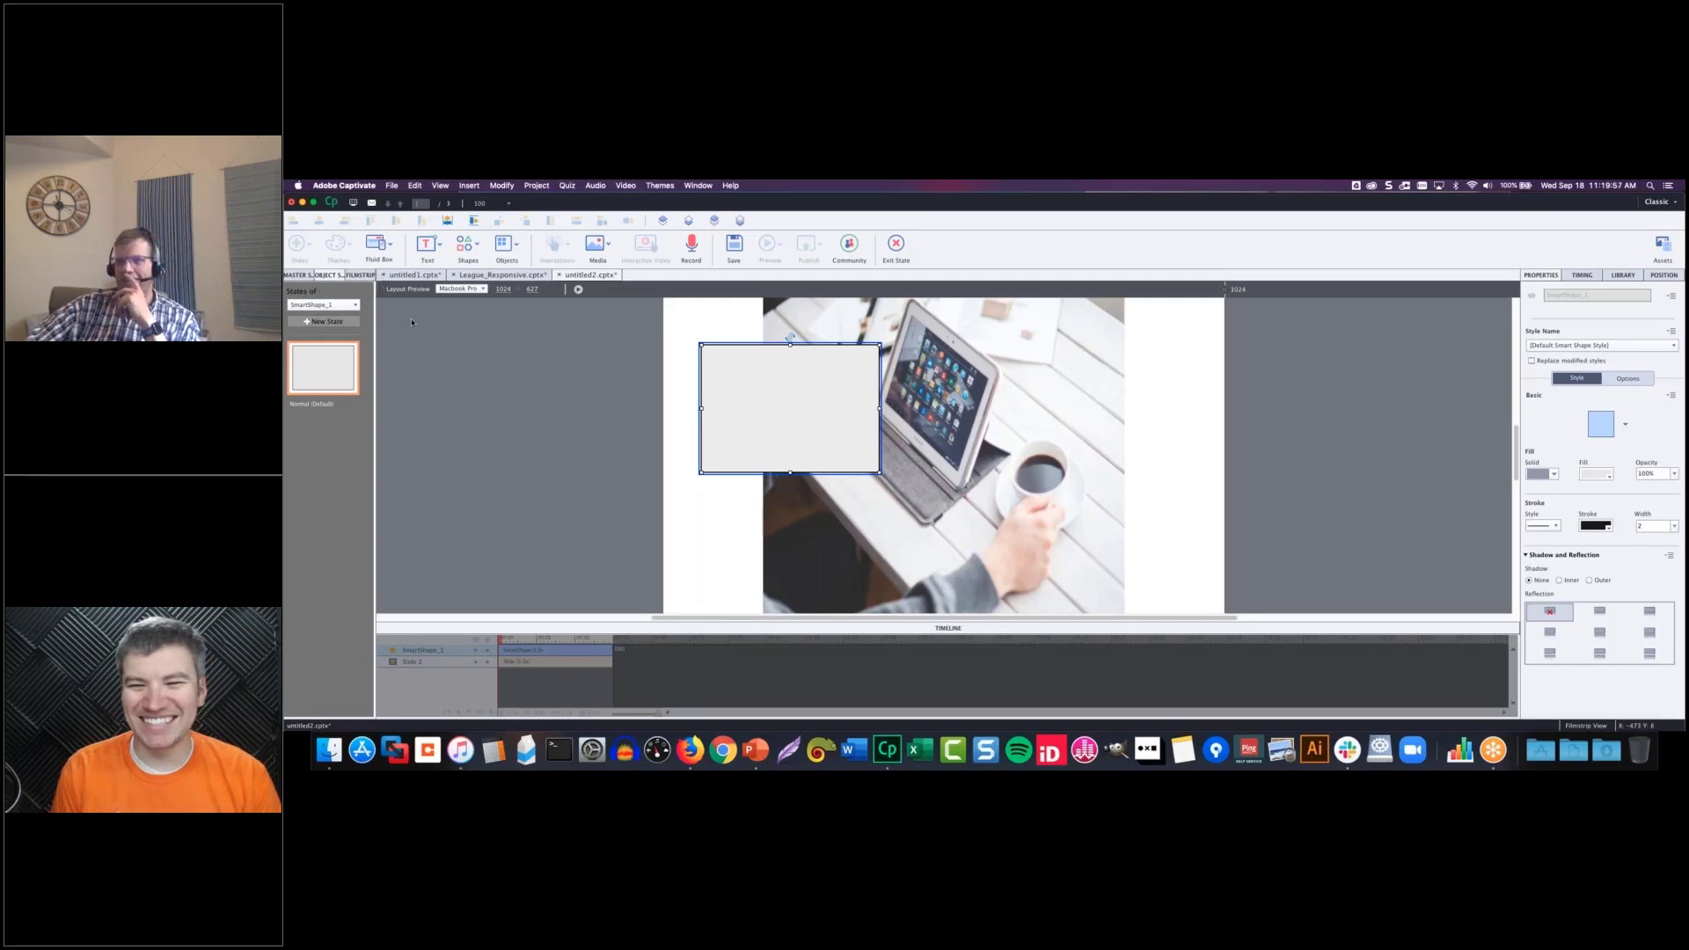
{"action": "left_click", "coordinate": [354, 276]}
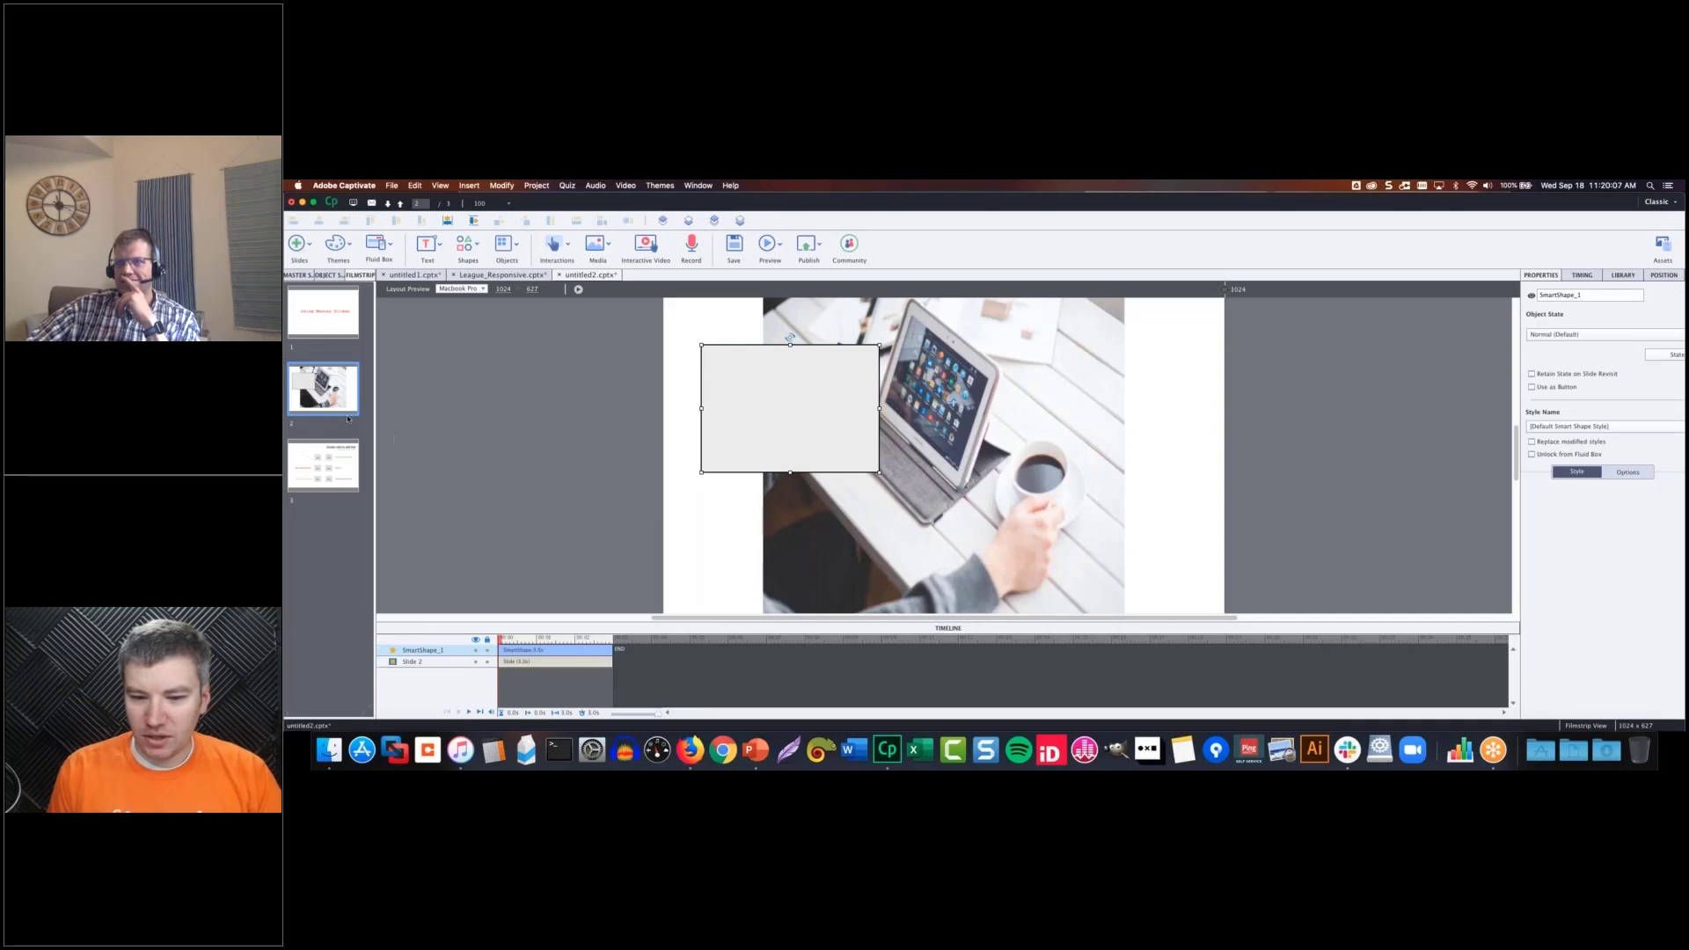
{"action": "left_click", "coordinate": [323, 330]}
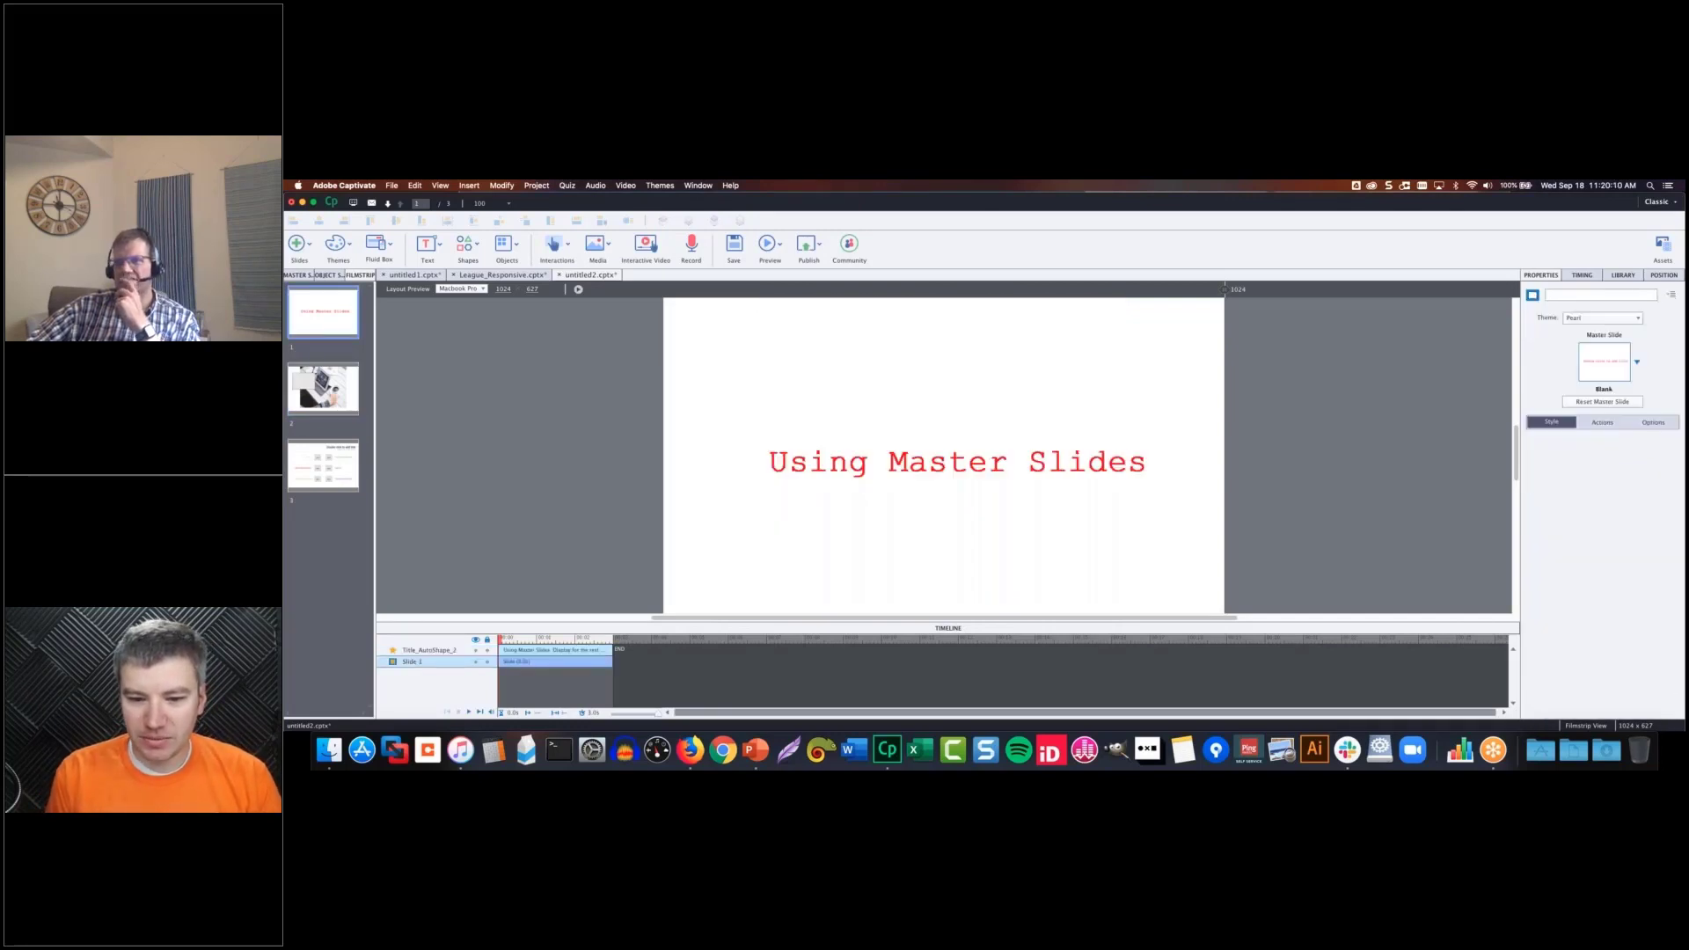
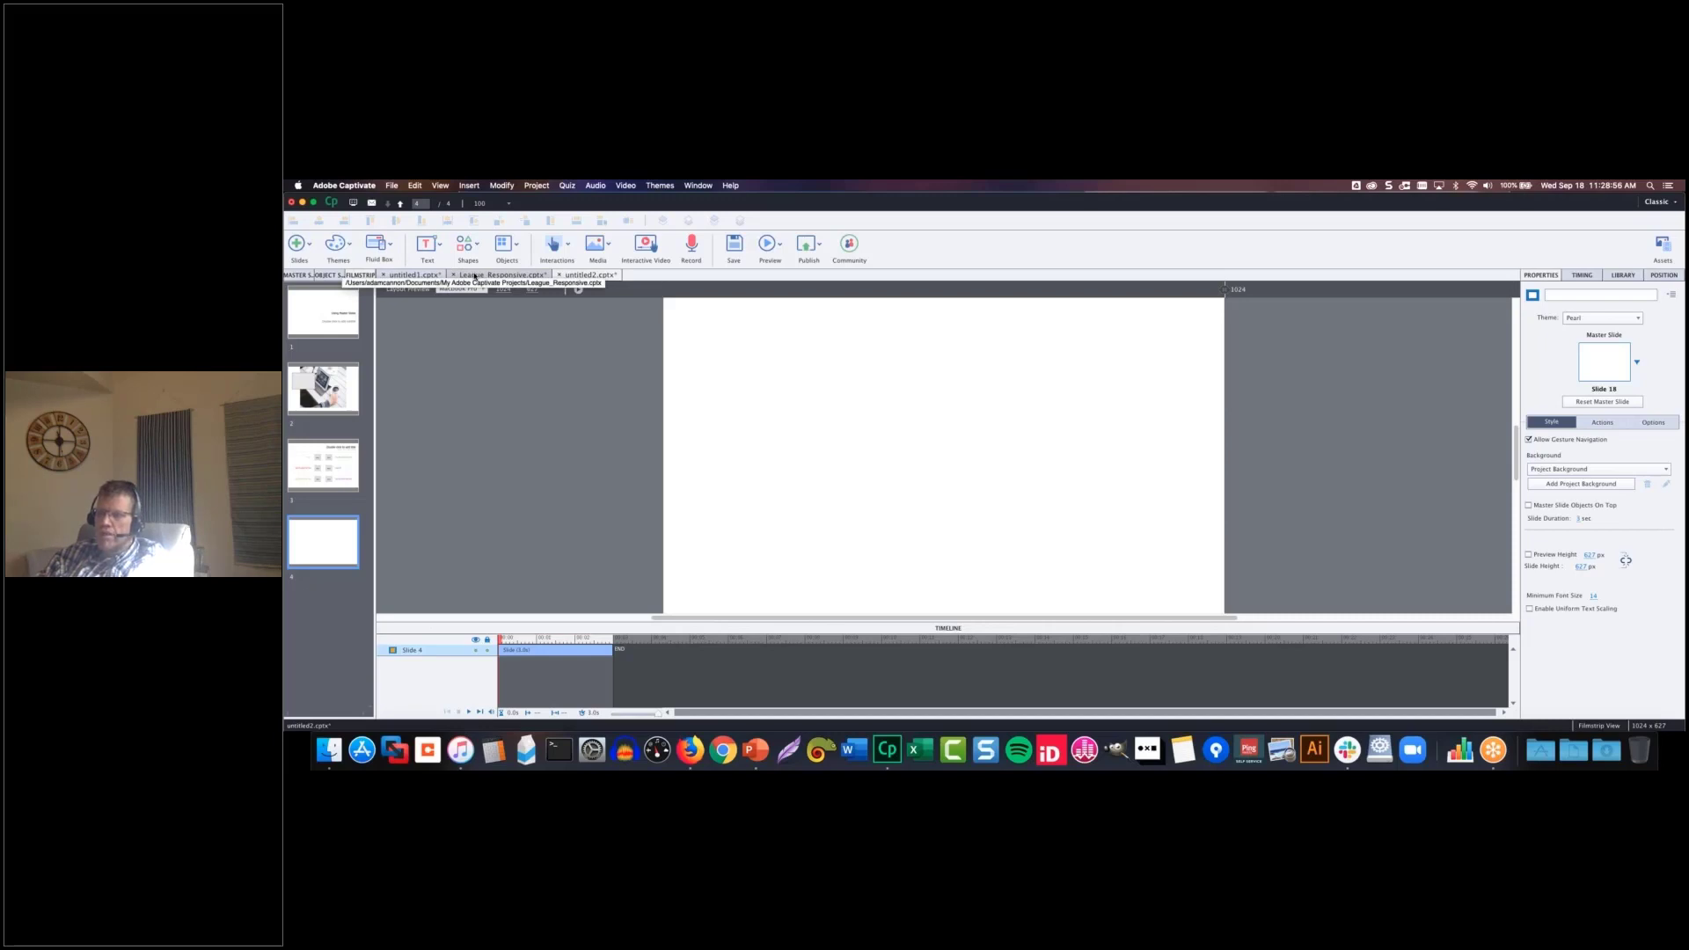
- View the League_Responsive project and return to untitled2.cptx
{"action": "left_click", "coordinate": [475, 276]}
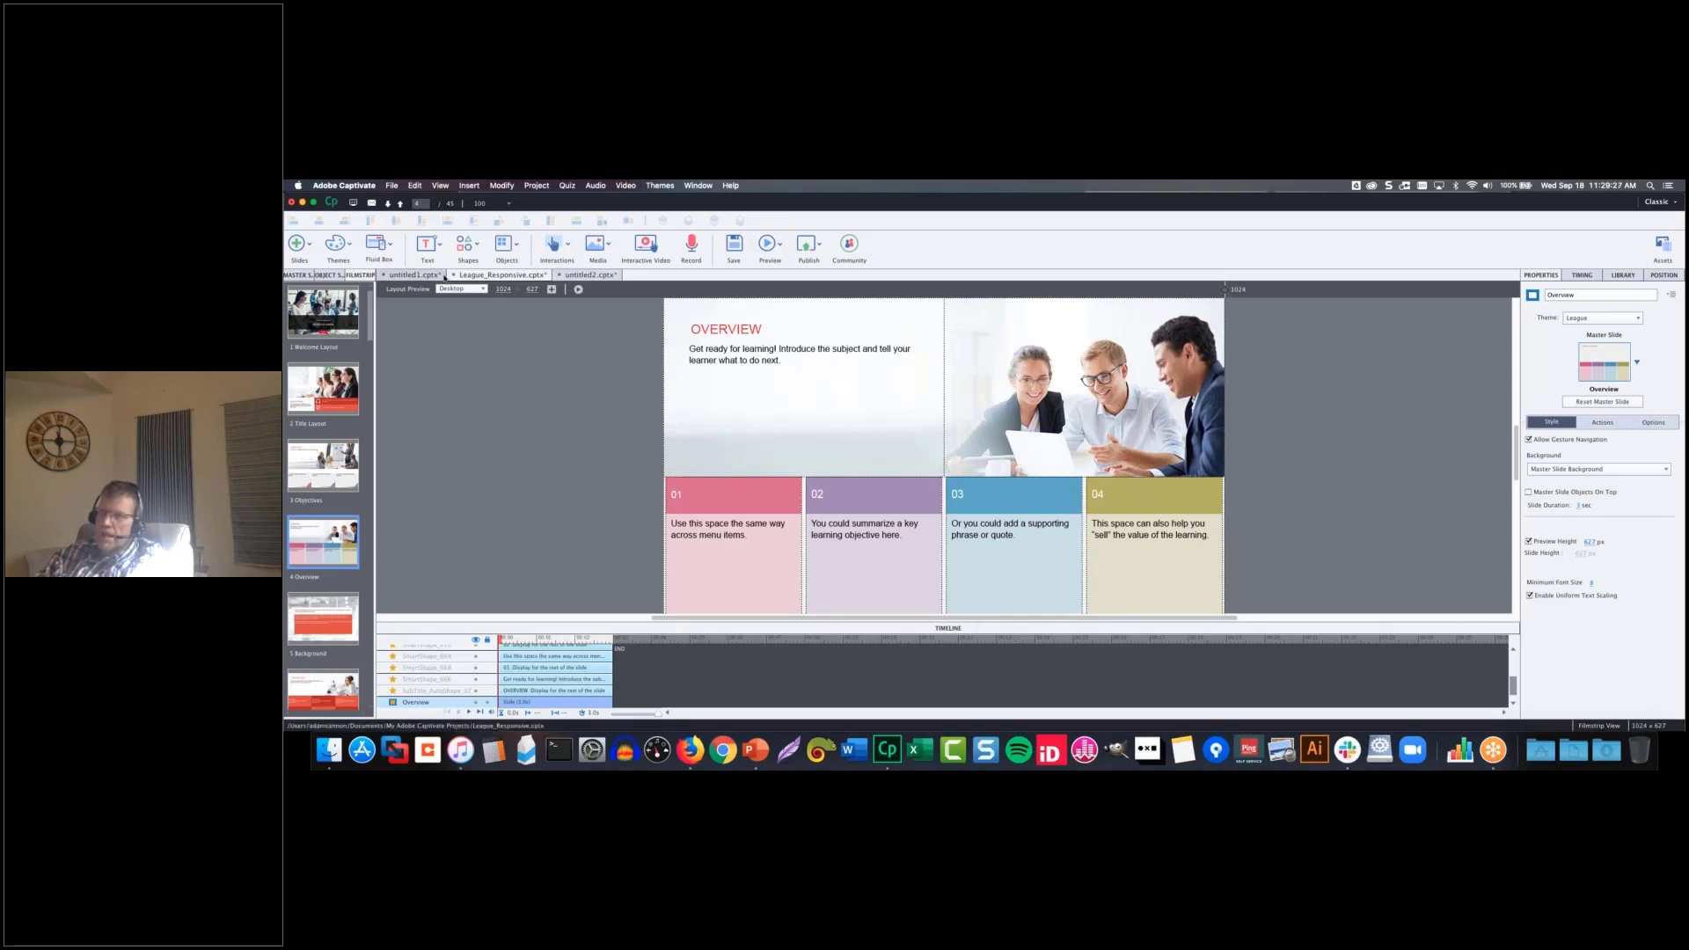
{"action": "left_click", "coordinate": [579, 276]}
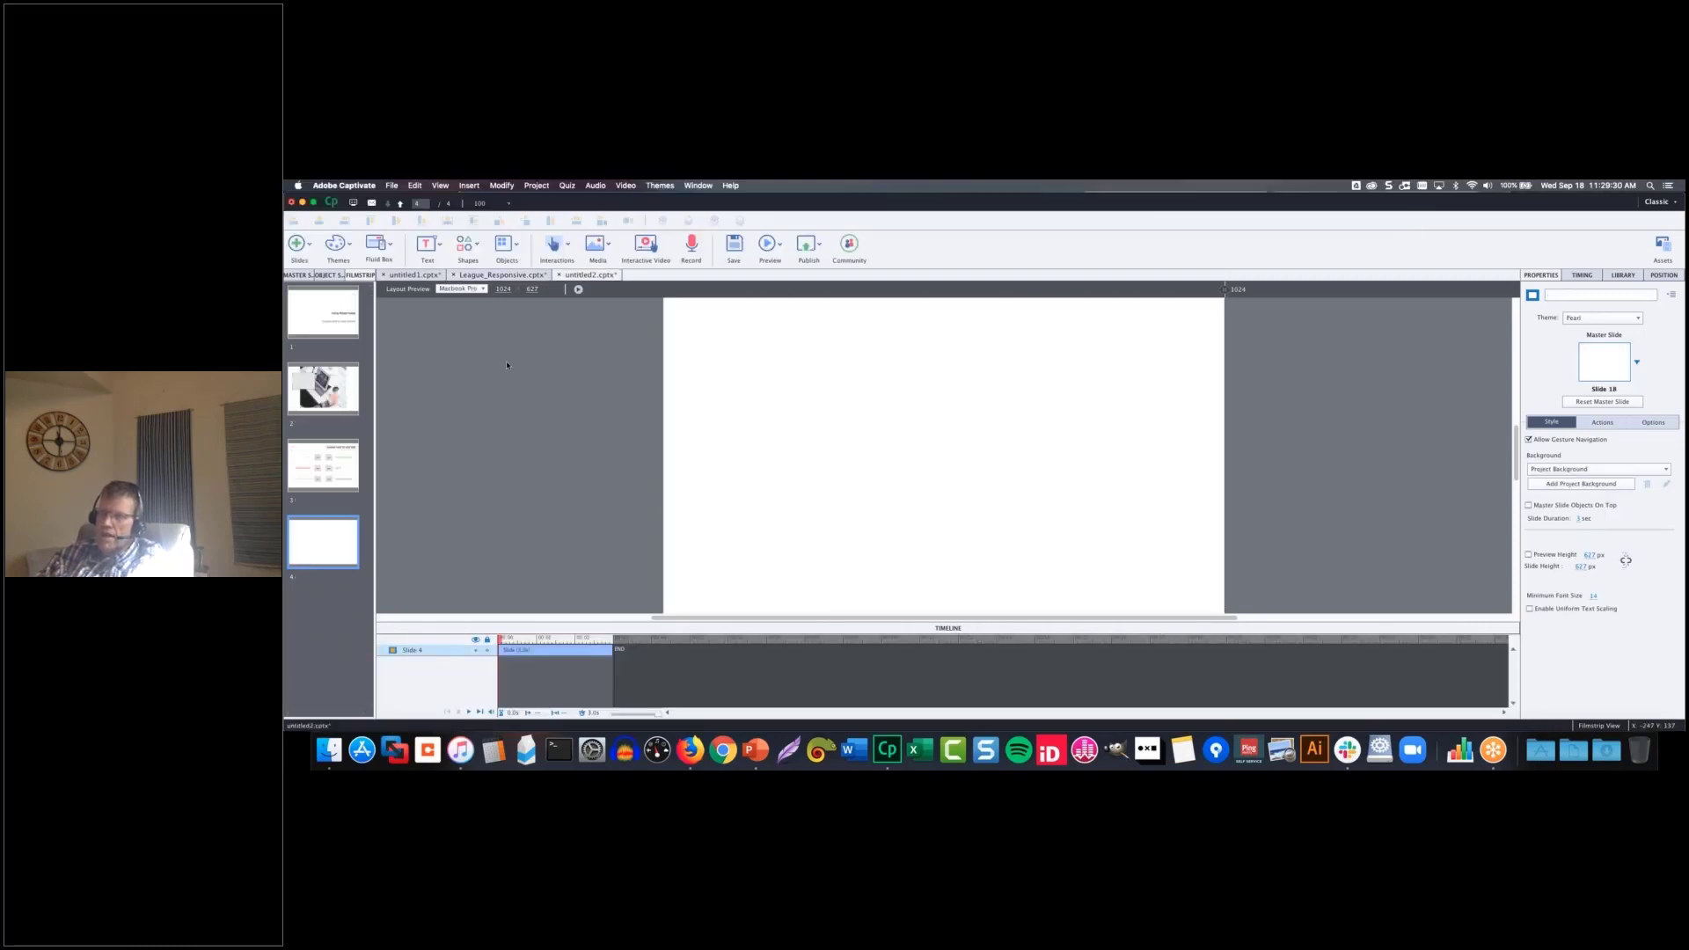
- Insert four horizontal fluid boxes on slide 4 and widen the first one slightly to about 25.2%
{"action": "left_click", "coordinate": [392, 246]}
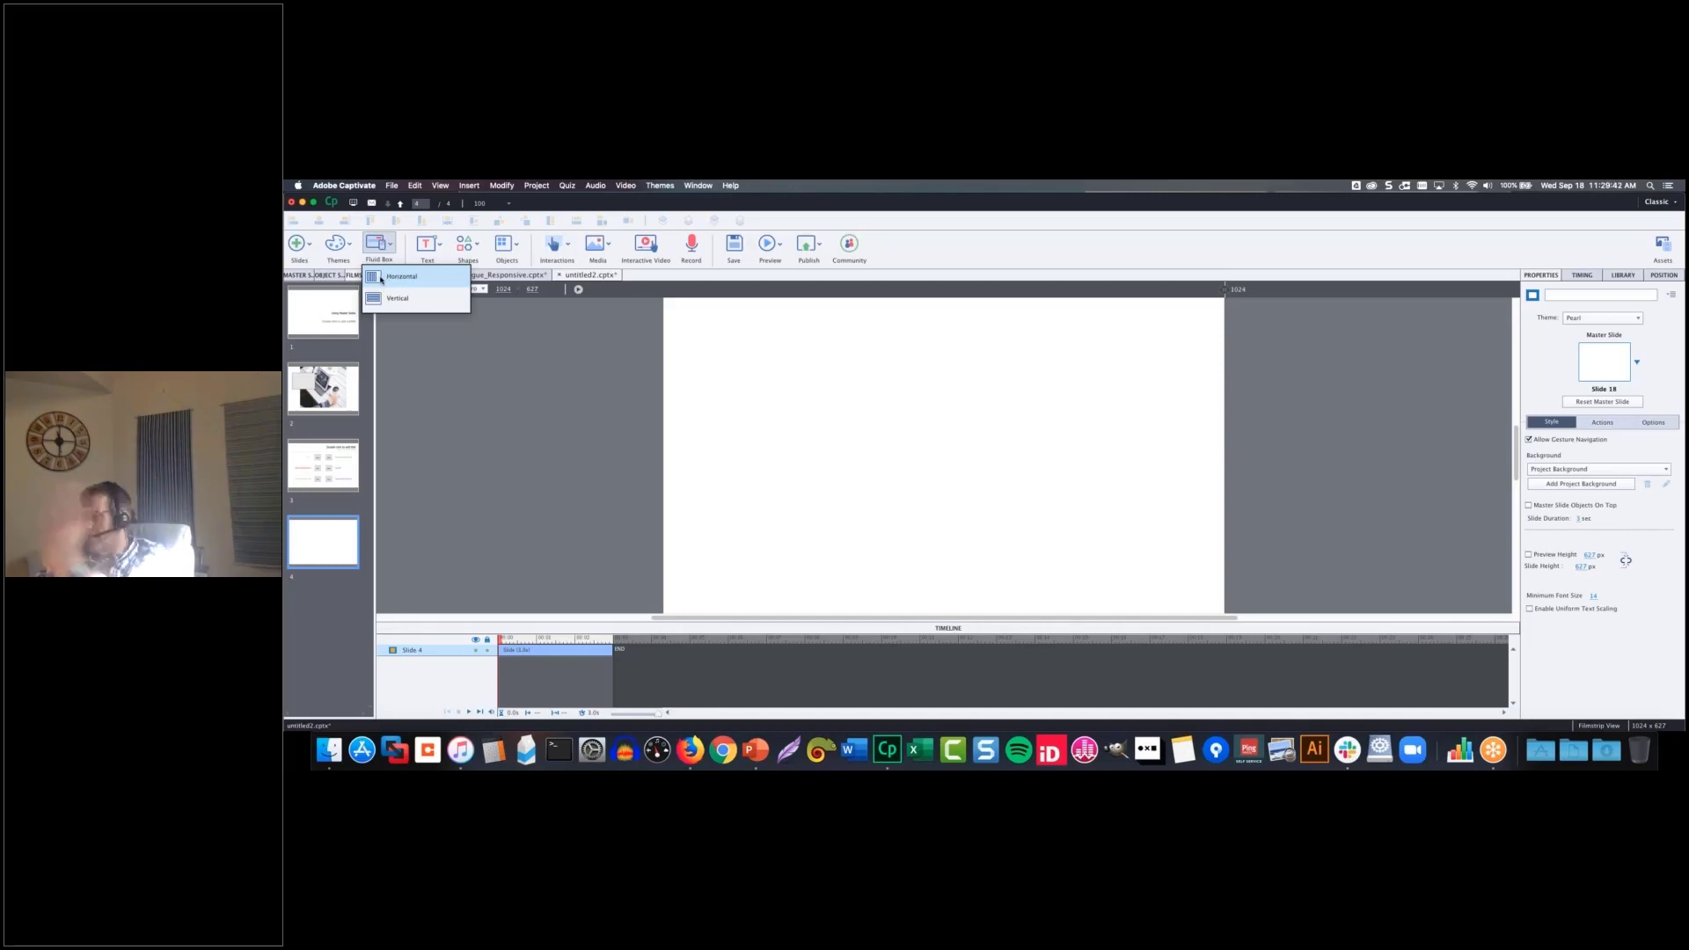
{"action": "left_click", "coordinate": [381, 279]}
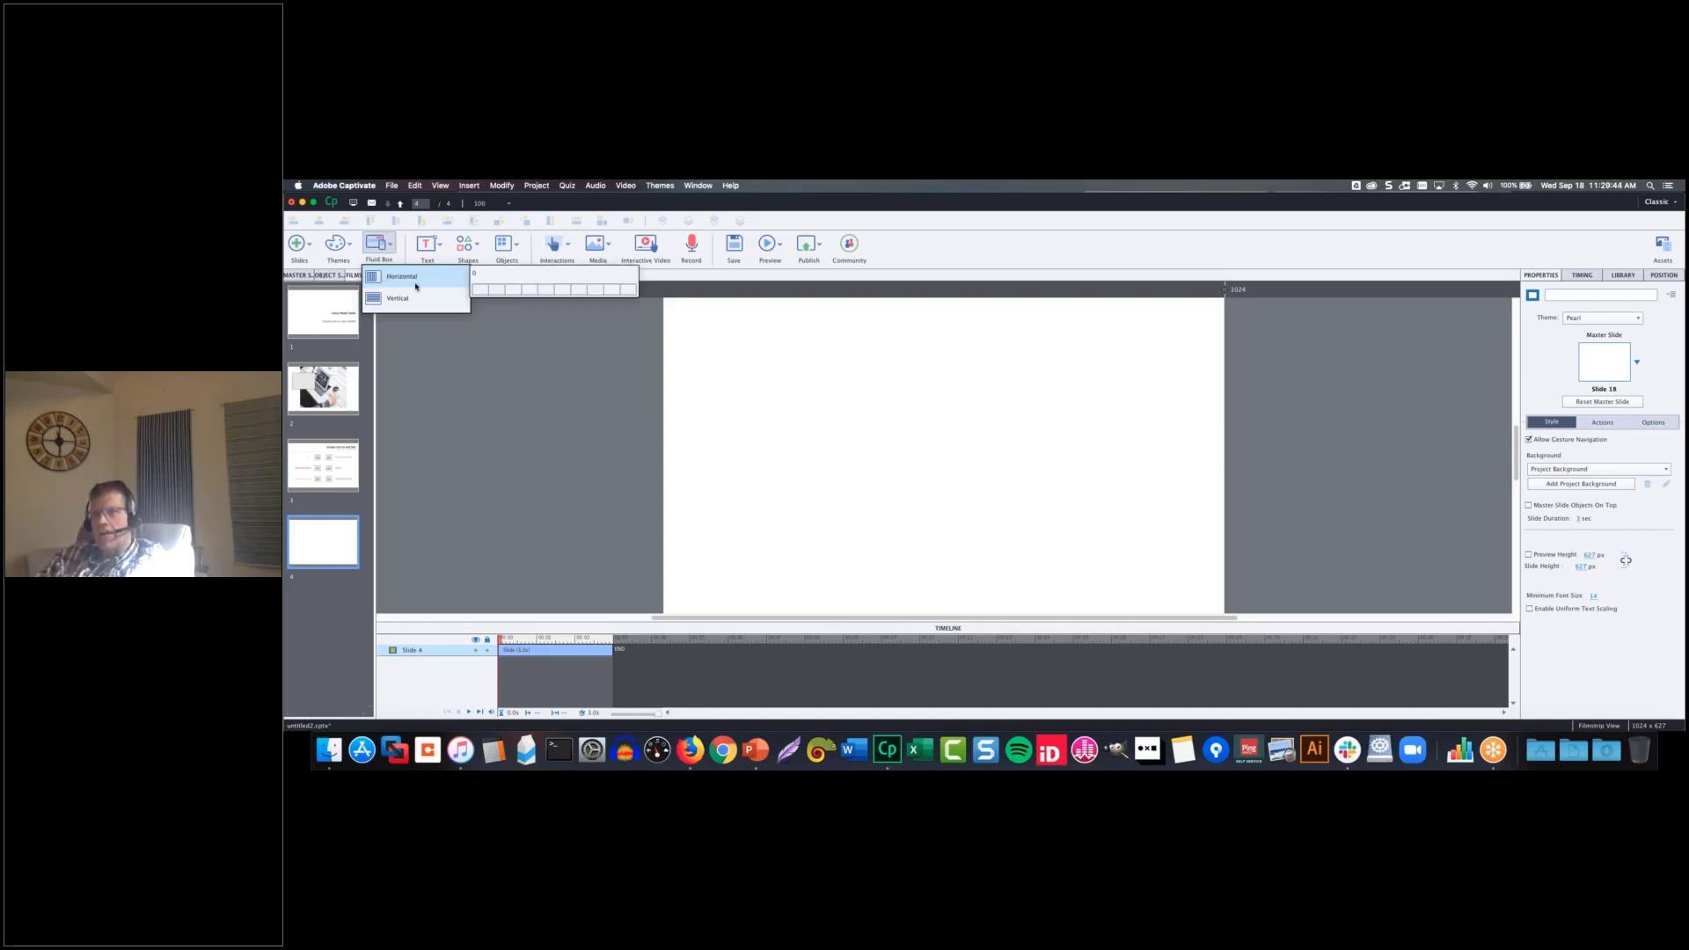
{"action": "left_click", "coordinate": [528, 290]}
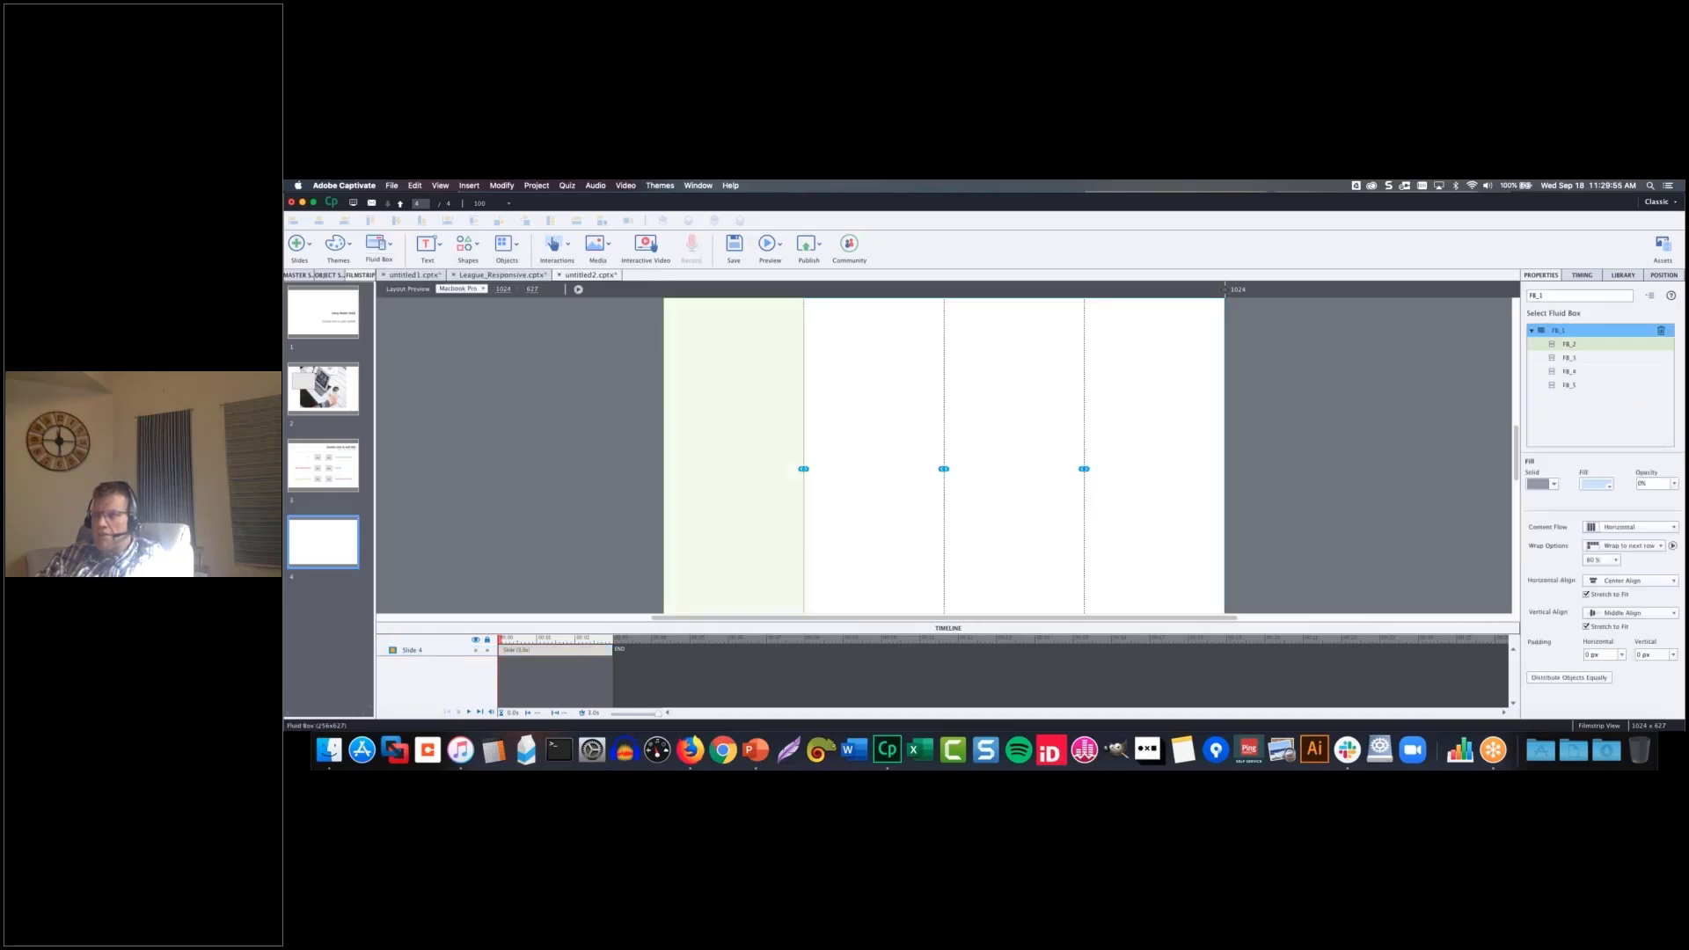
{"action": "mouse_move", "coordinate": [803, 469]}
{"action": "left_mouse_down"}
{"action": "mouse_move", "coordinate": [752, 473]}
{"action": "mouse_move", "coordinate": [830, 473]}
{"action": "mouse_move", "coordinate": [803, 482]}
{"action": "left_mouse_up"}
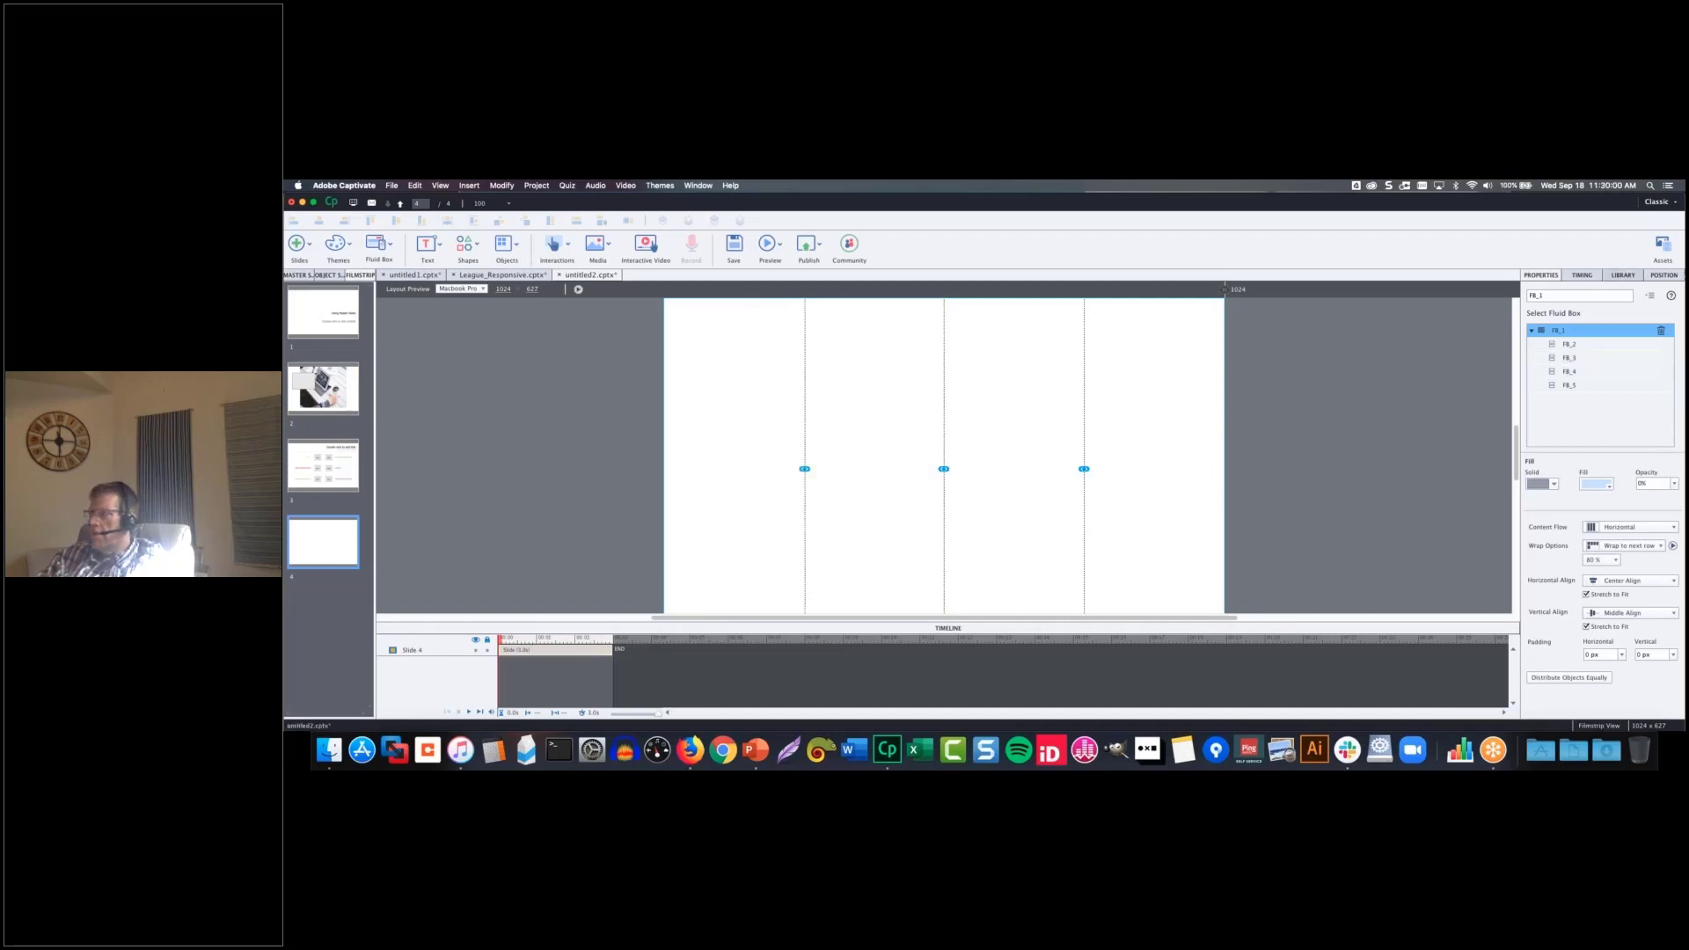
- Set the width of the first fluid box, FB_2, to 250 px instead of a percentage
{"action": "left_click", "coordinate": [1664, 275]}
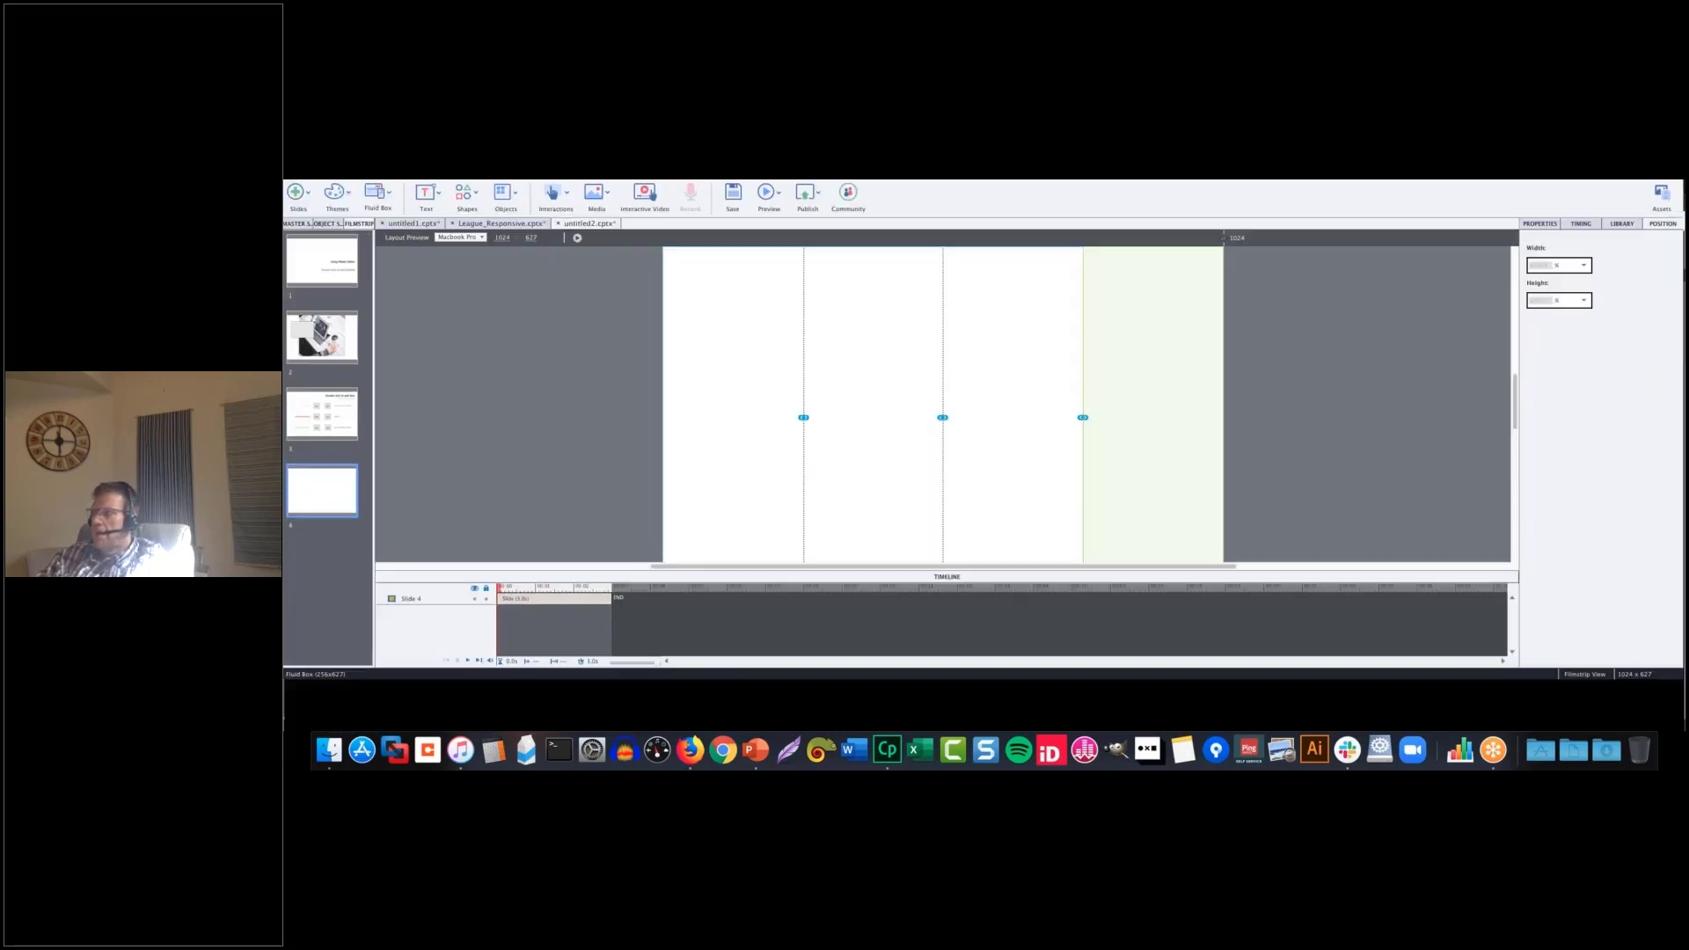
{"action": "left_click", "coordinate": [1549, 277]}
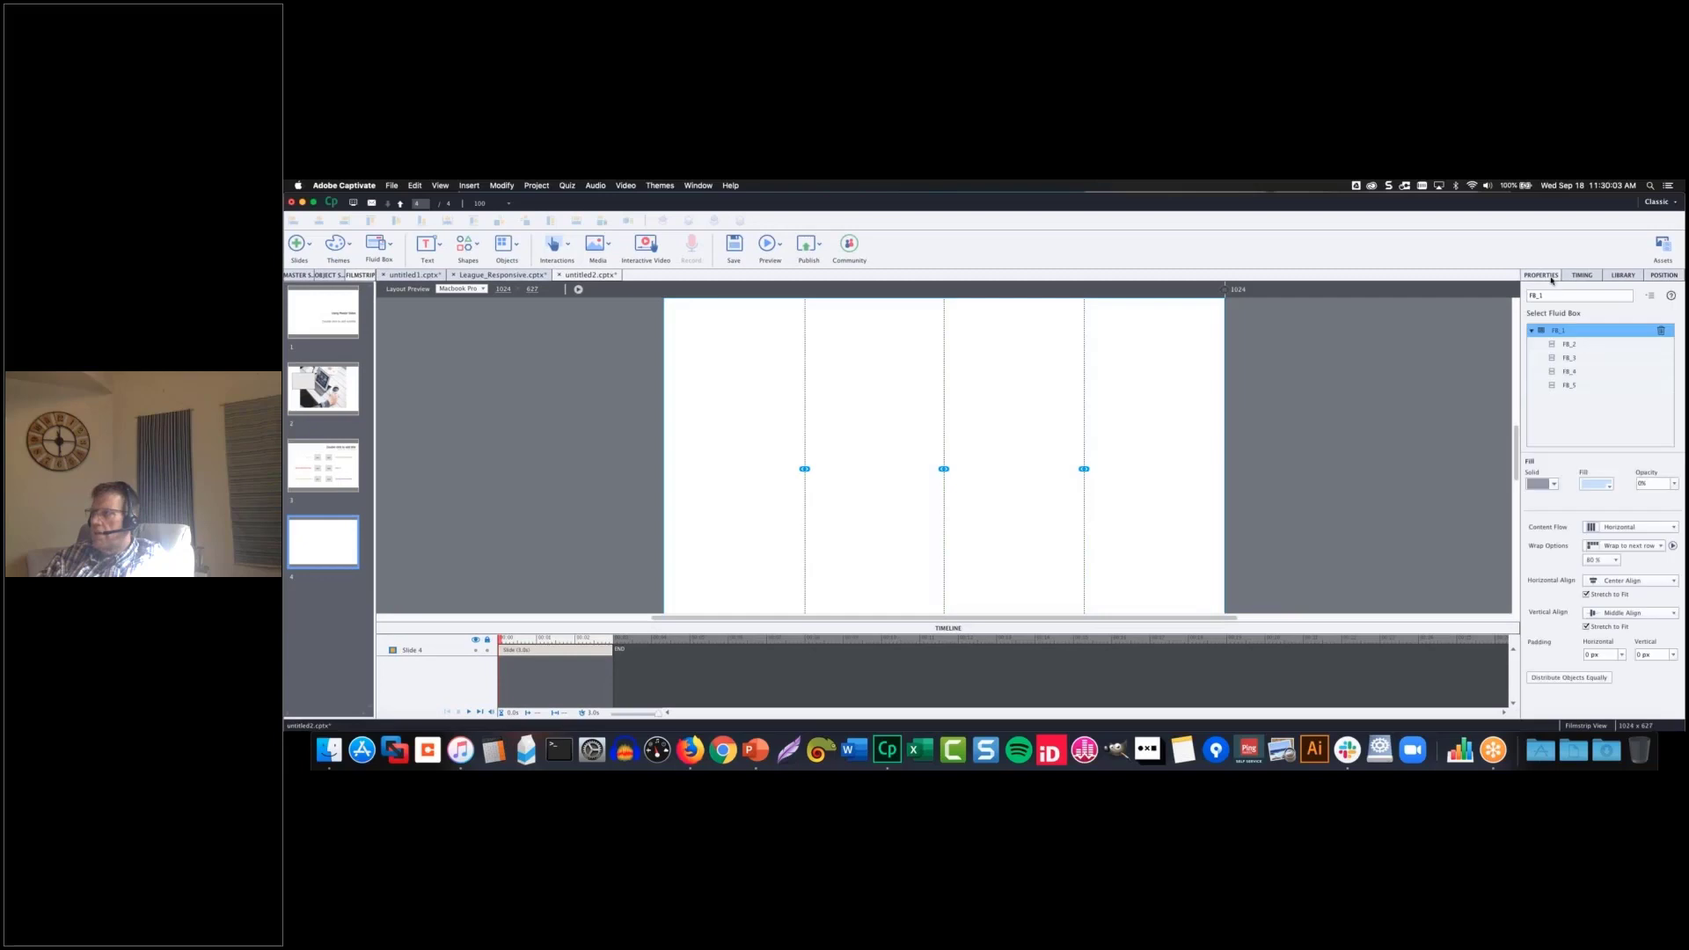
{"action": "left_click", "coordinate": [1569, 345]}
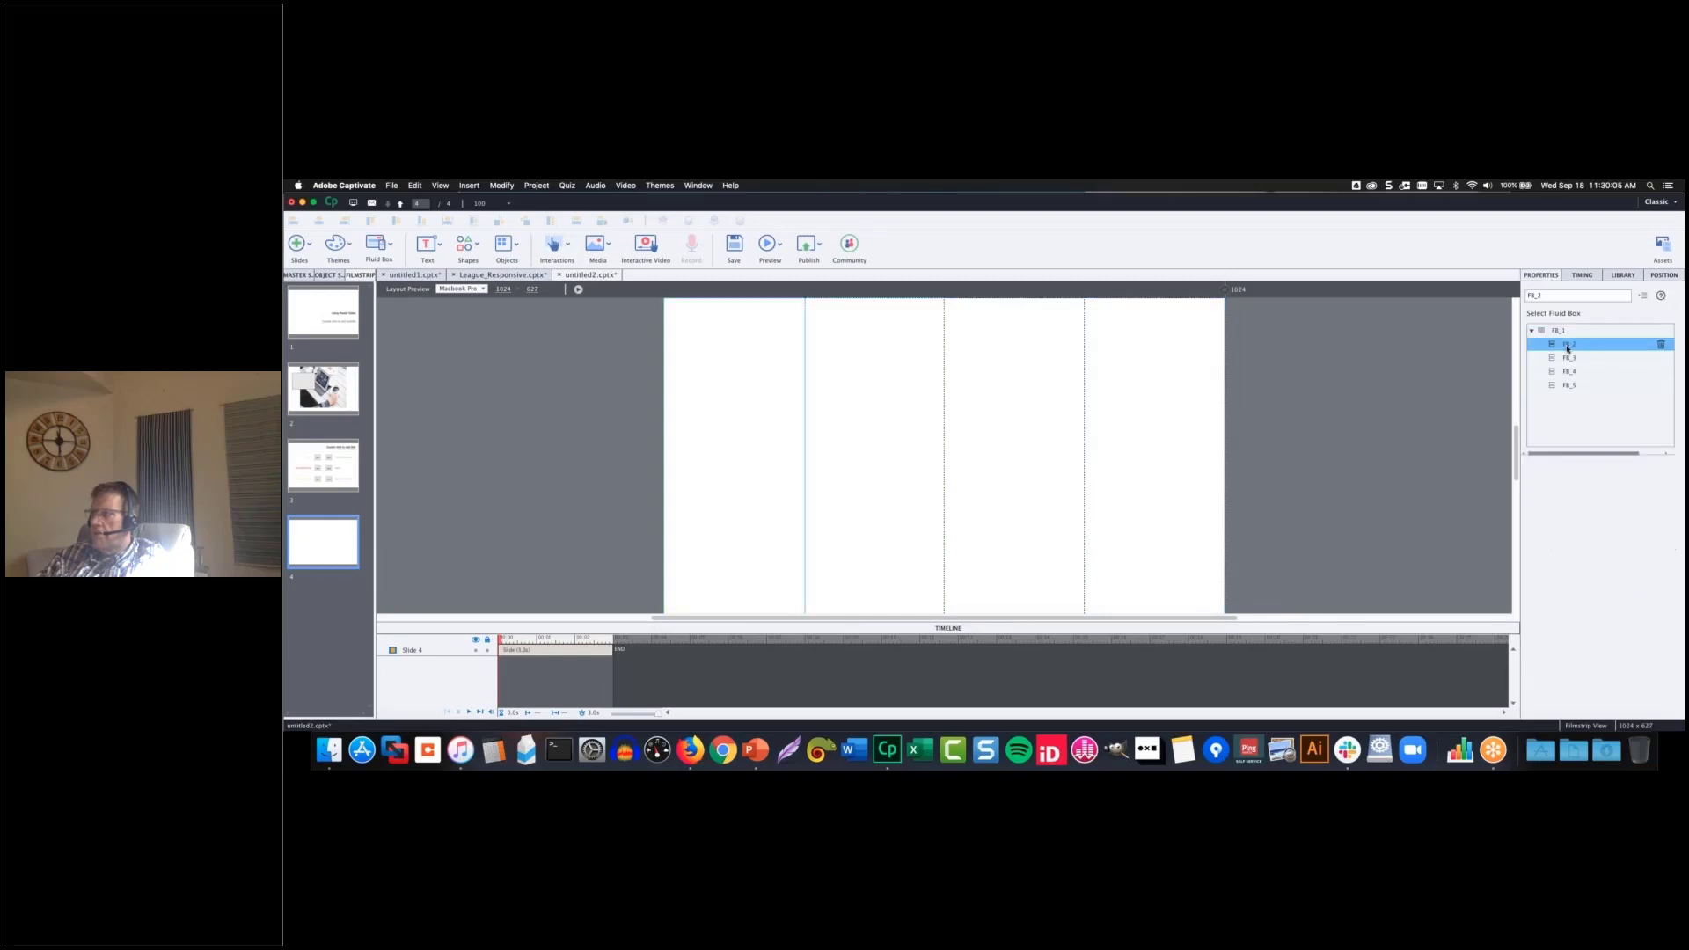
{"action": "left_click", "coordinate": [769, 438]}
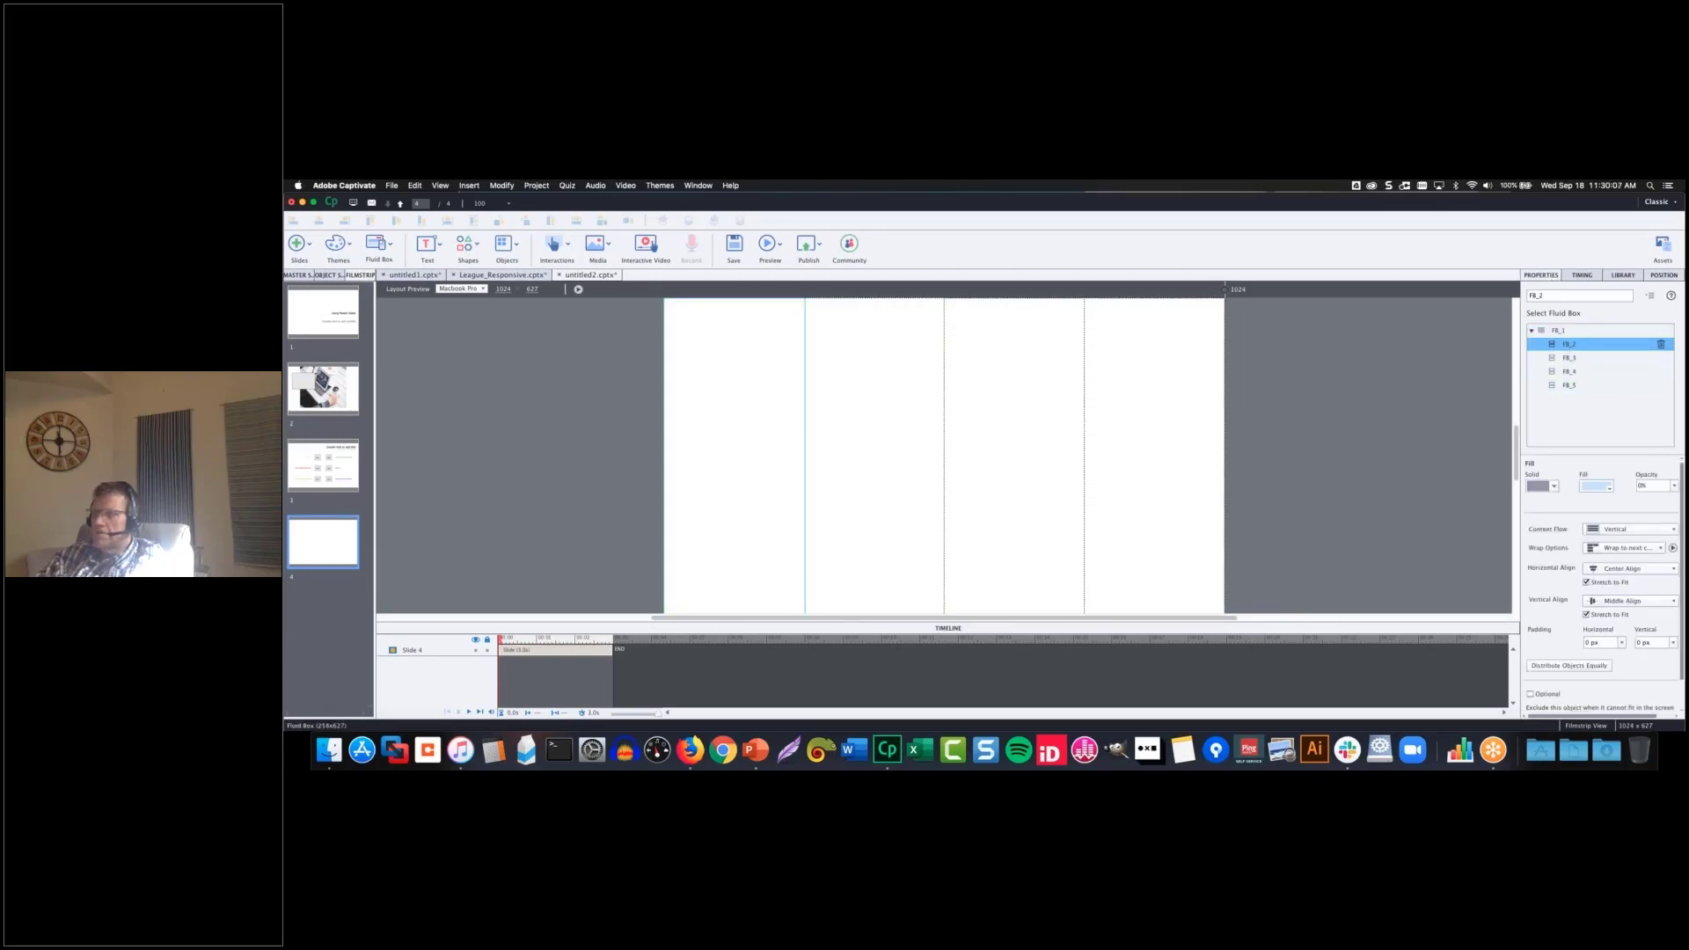
{"action": "left_click", "coordinate": [1665, 279]}
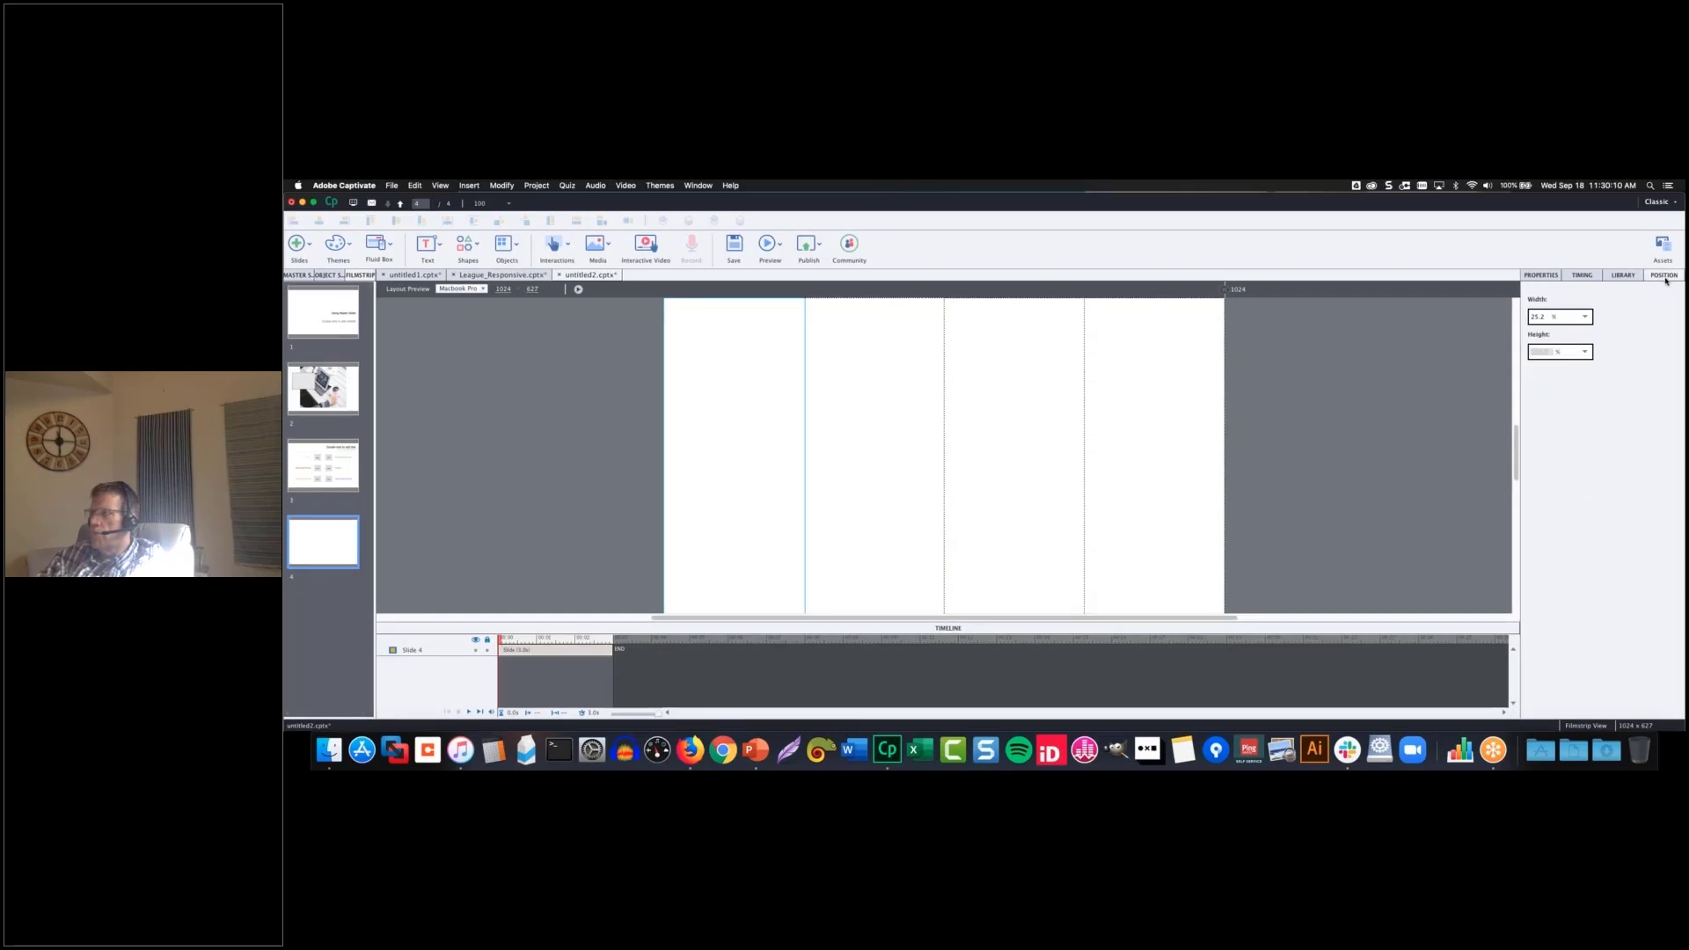
{"action": "left_click", "coordinate": [1587, 319]}
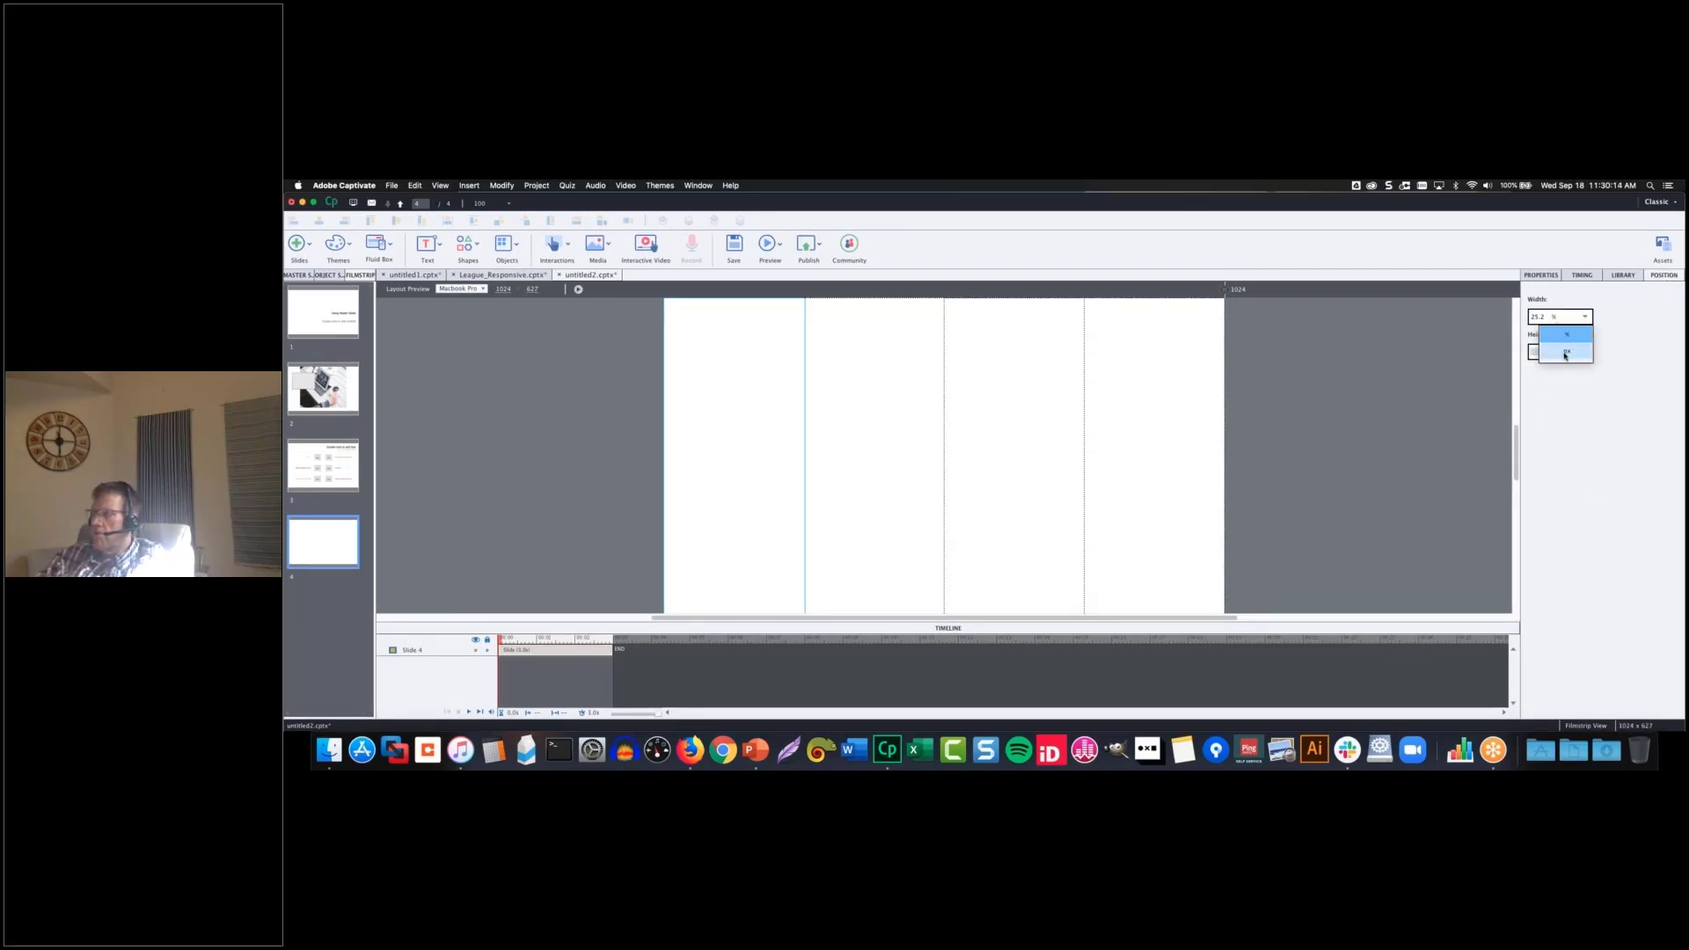
{"action": "left_click", "coordinate": [1566, 352]}
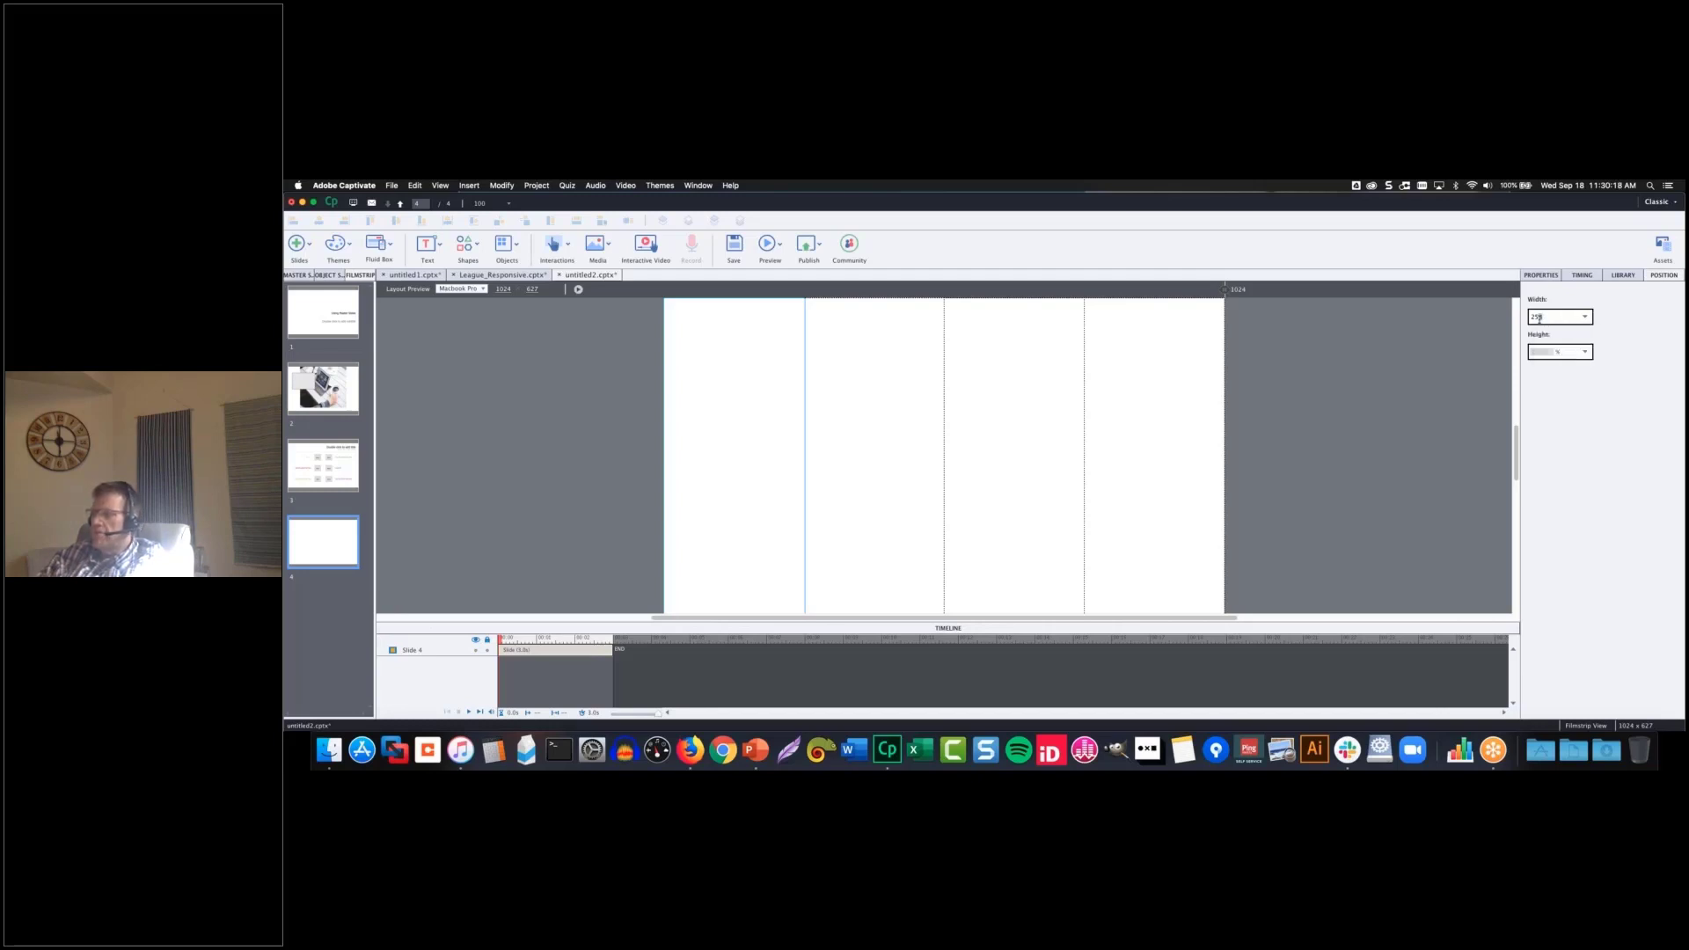
{"action": "key", "text": "Return"}
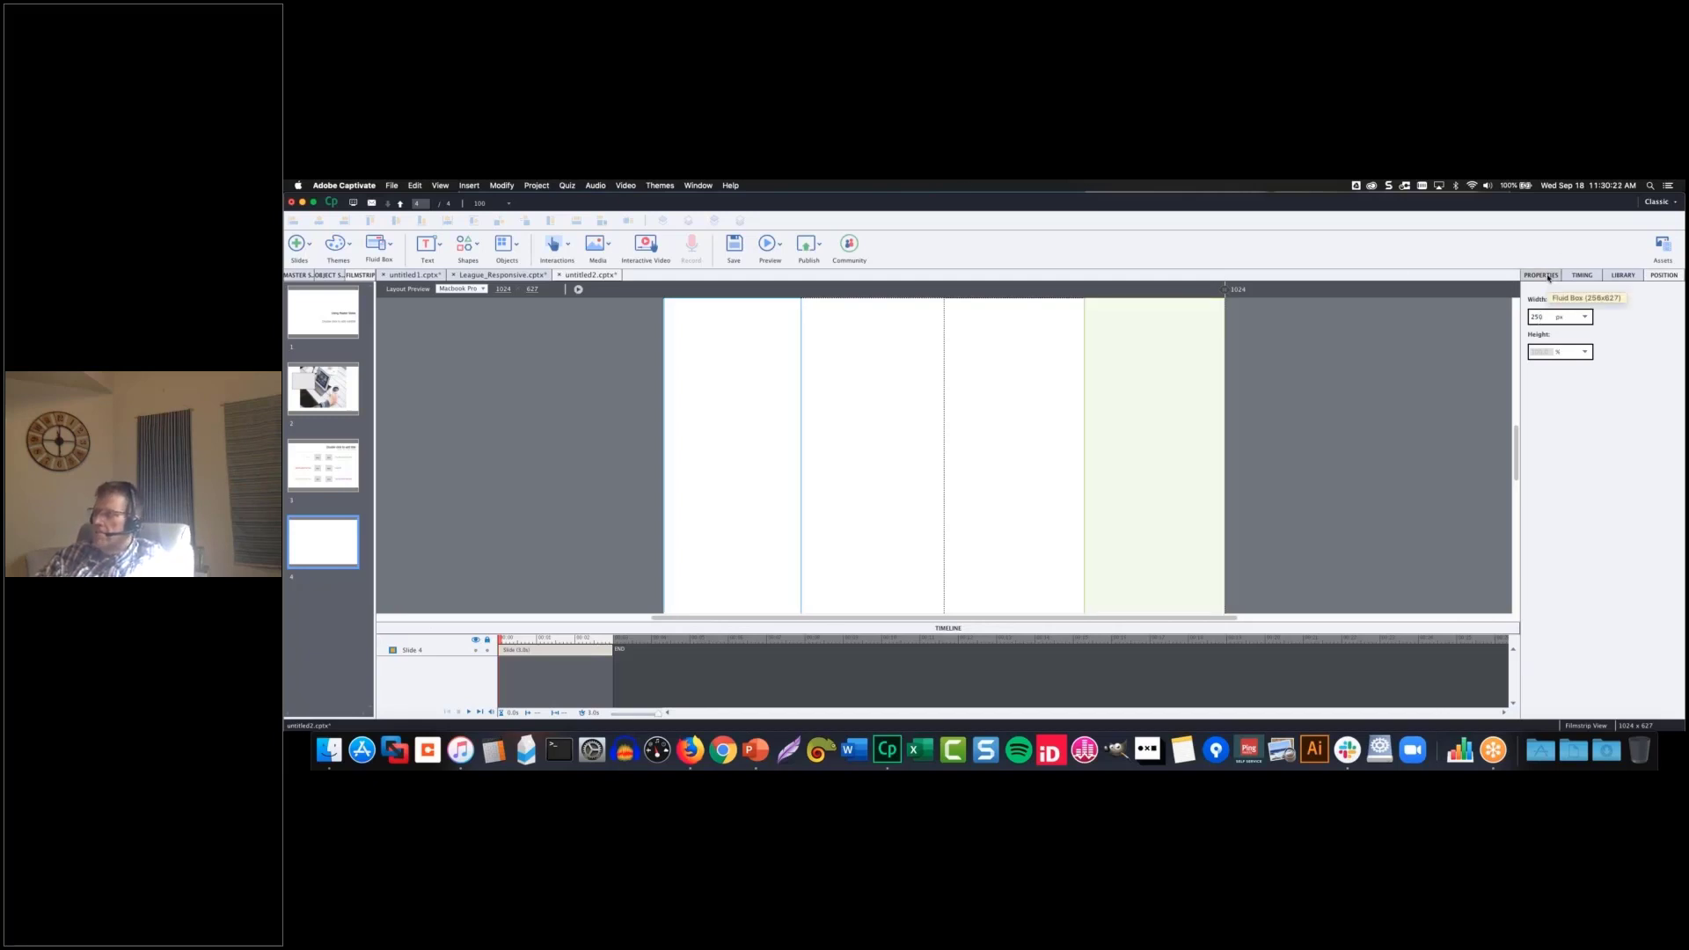
- Apply a gradient fill with the Pad pattern to the second fluid box, FB_3
{"action": "left_click", "coordinate": [1548, 278]}
{"action": "left_click", "coordinate": [1565, 361]}
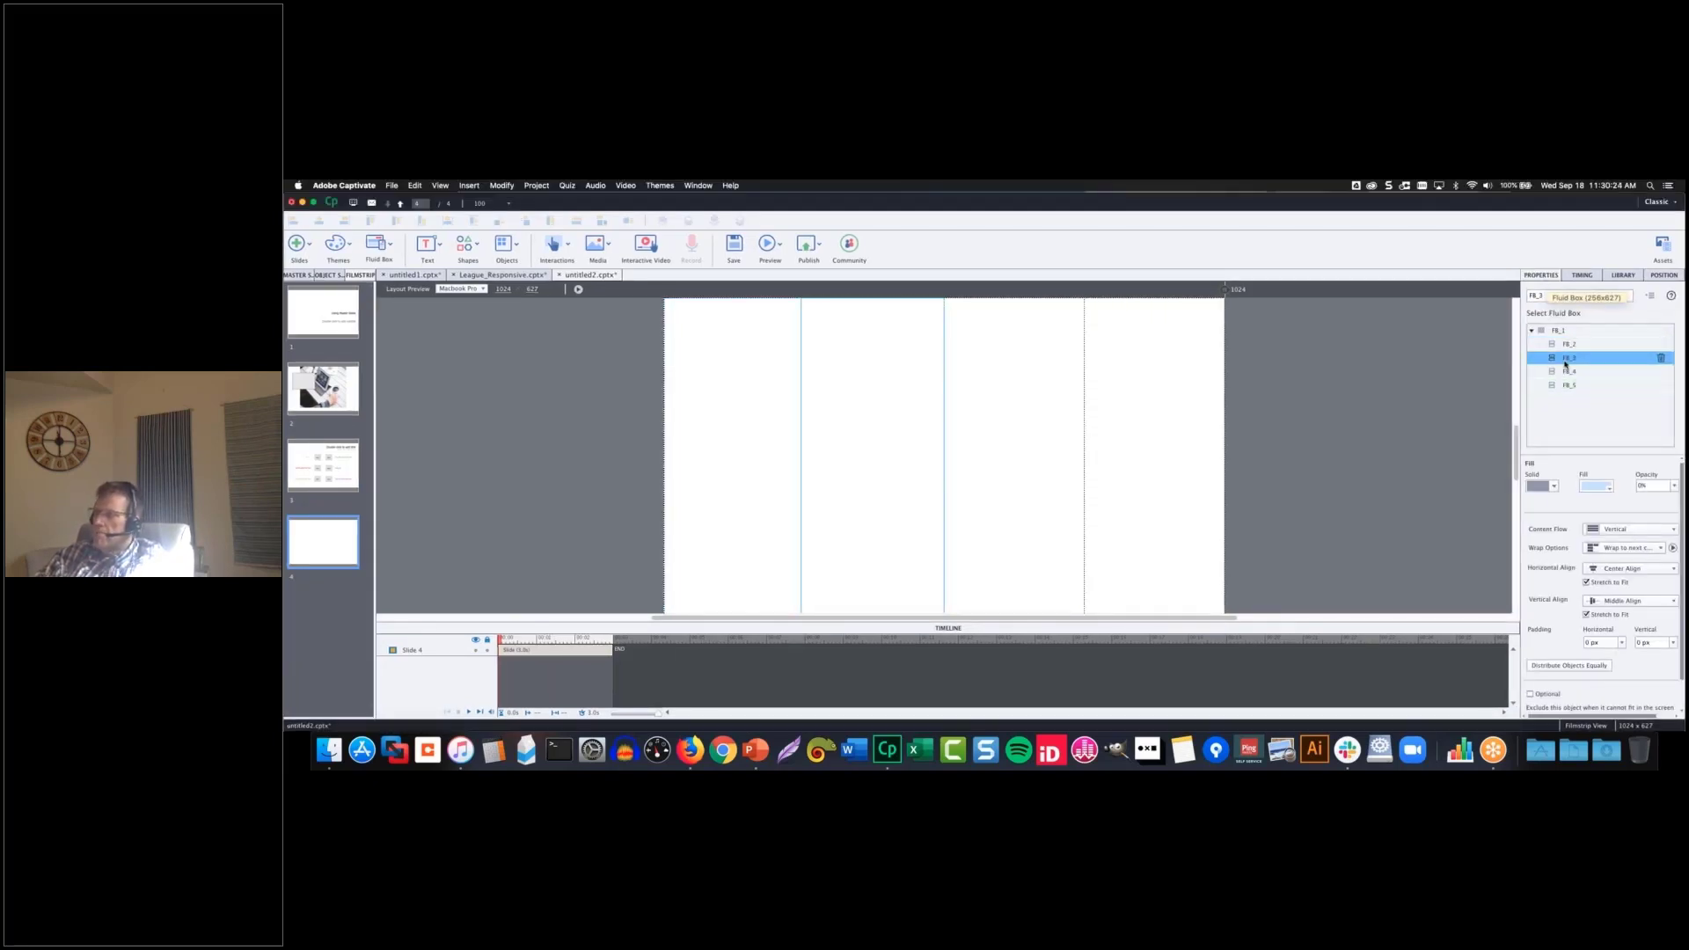
{"action": "left_click", "coordinate": [1554, 486]}
{"action": "left_click", "coordinate": [1553, 486]}
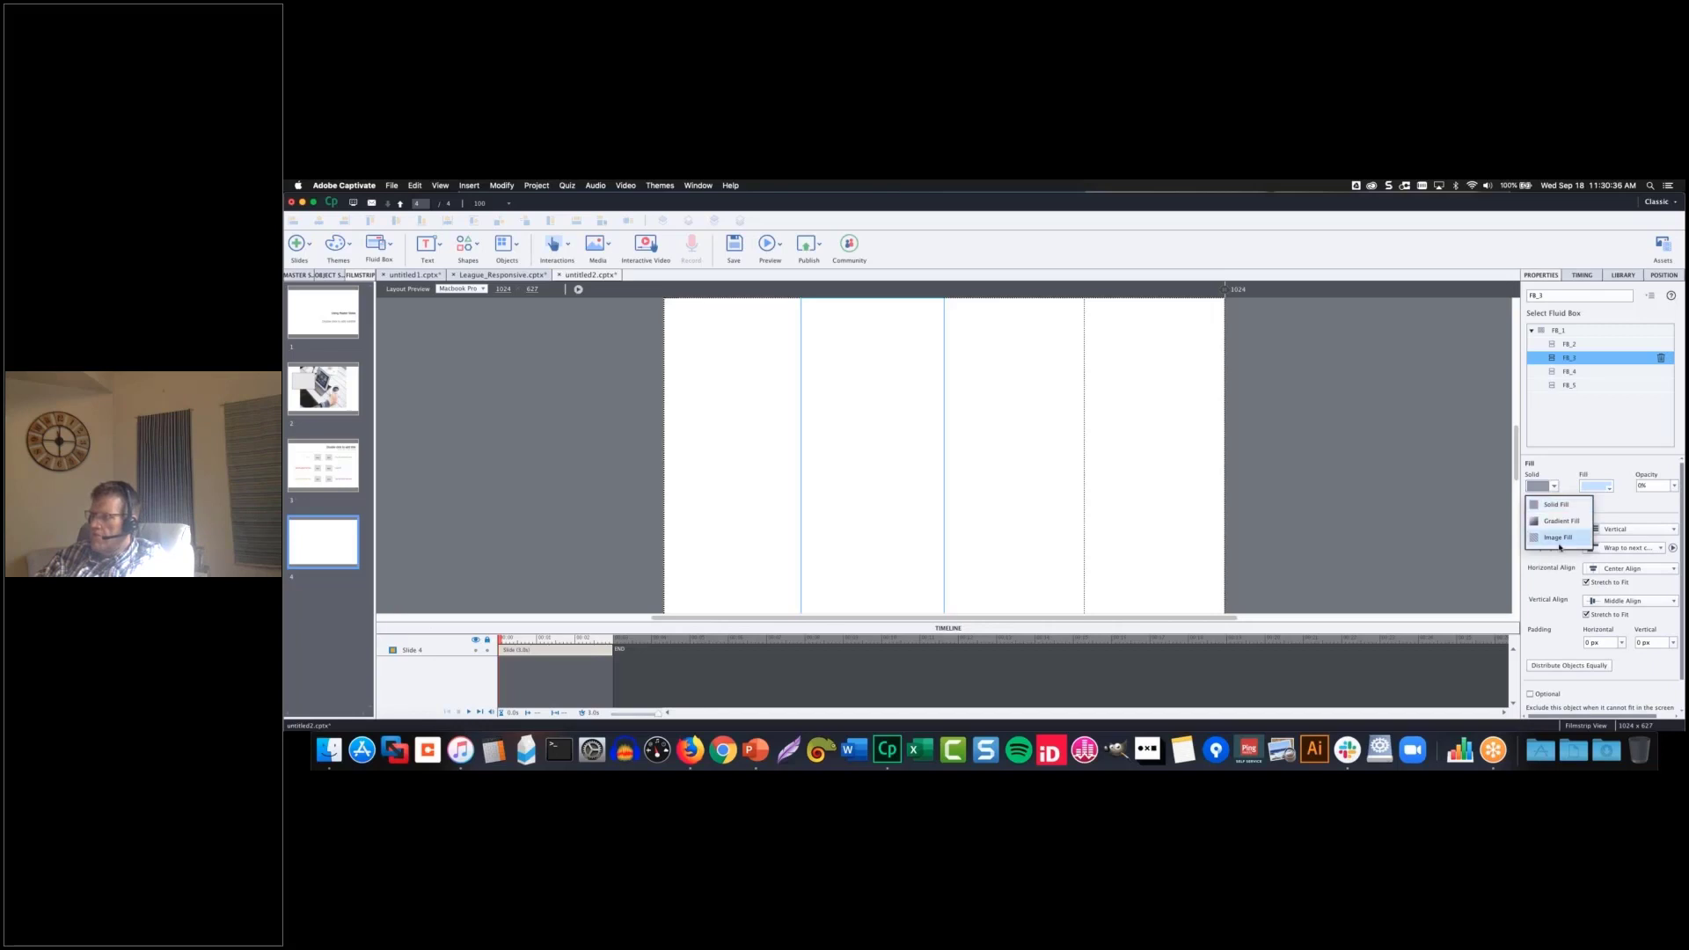
{"action": "left_click", "coordinate": [1564, 523]}
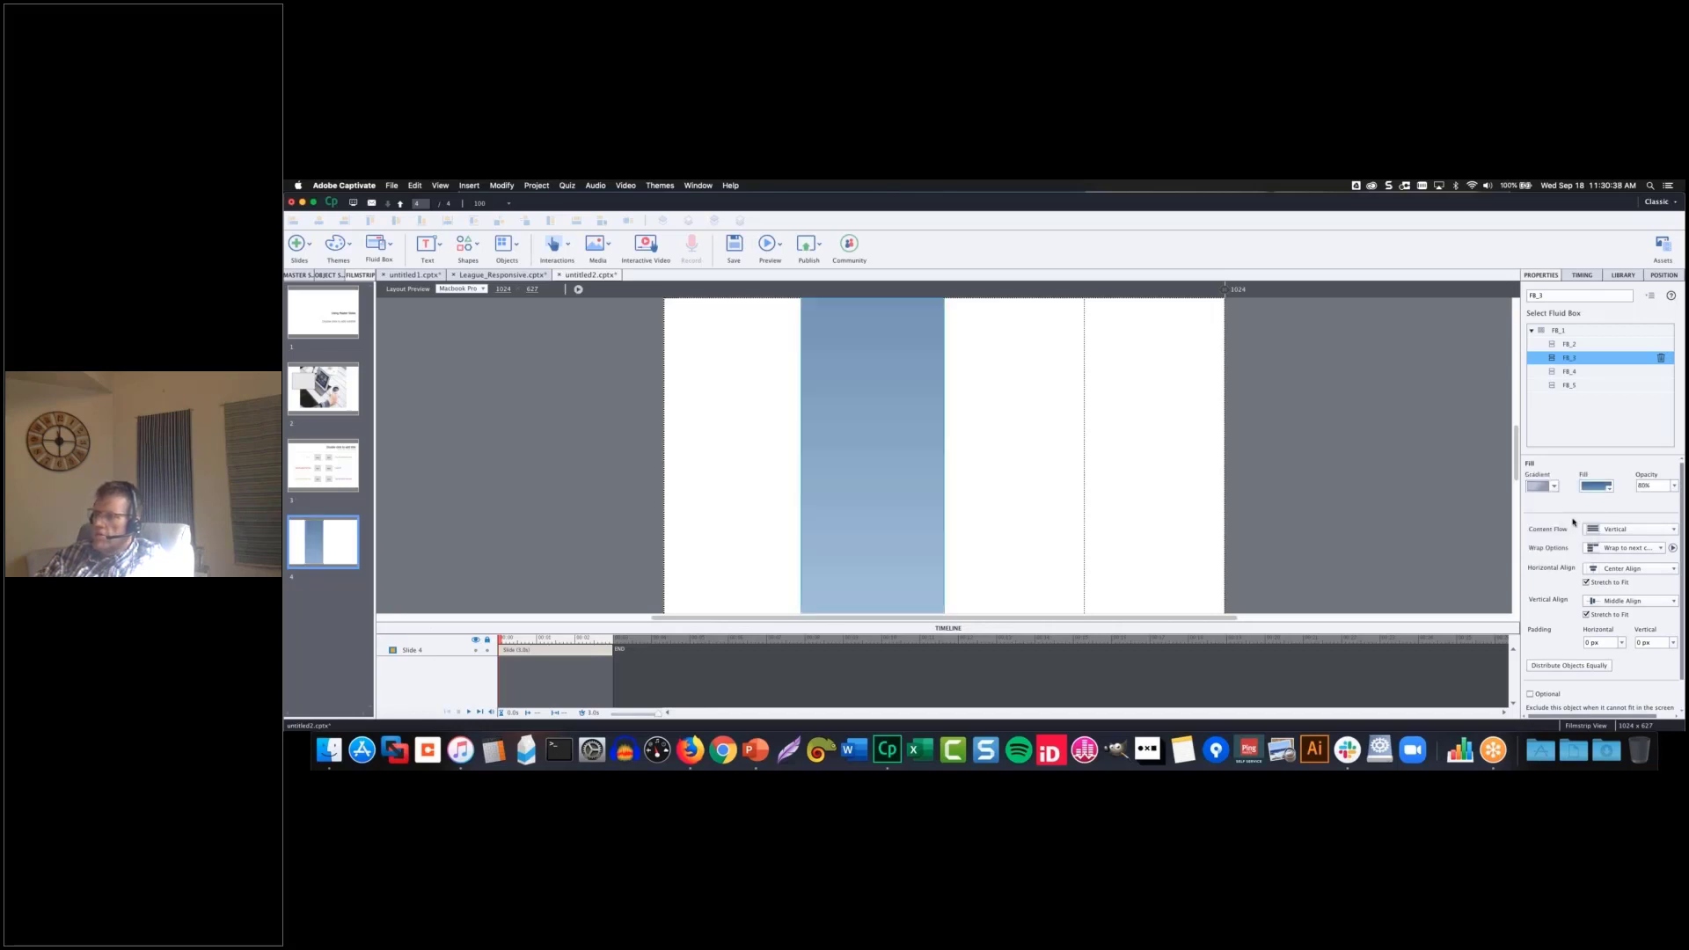
{"action": "left_click", "coordinate": [1608, 489]}
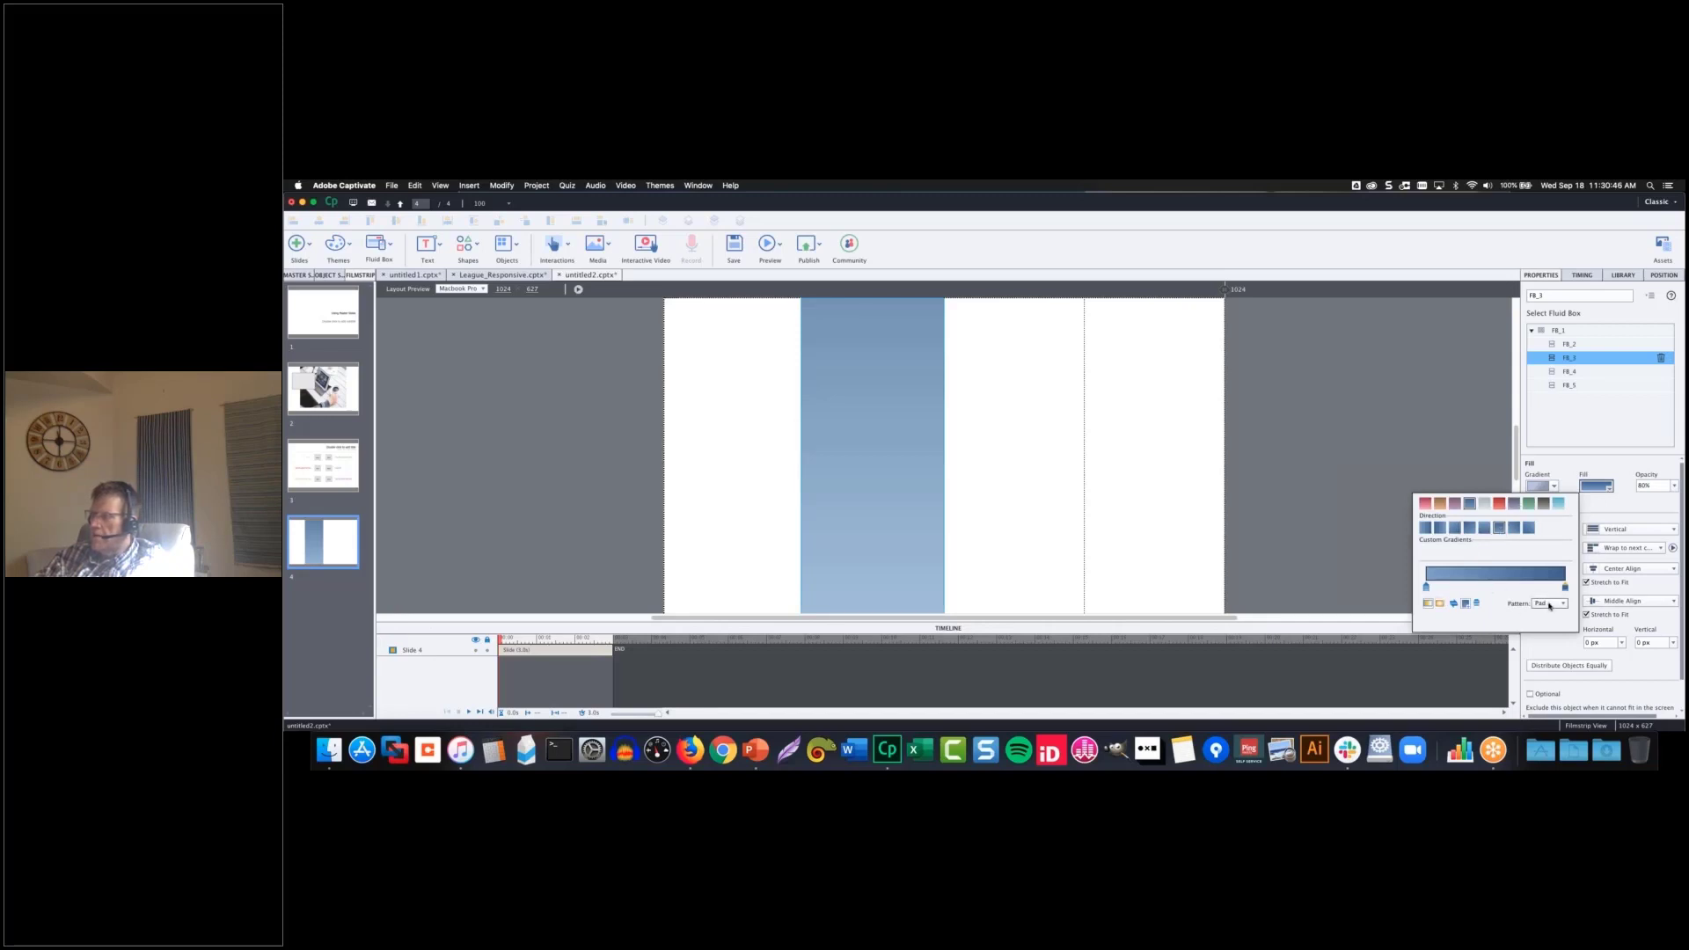
{"action": "left_click", "coordinate": [1550, 605]}
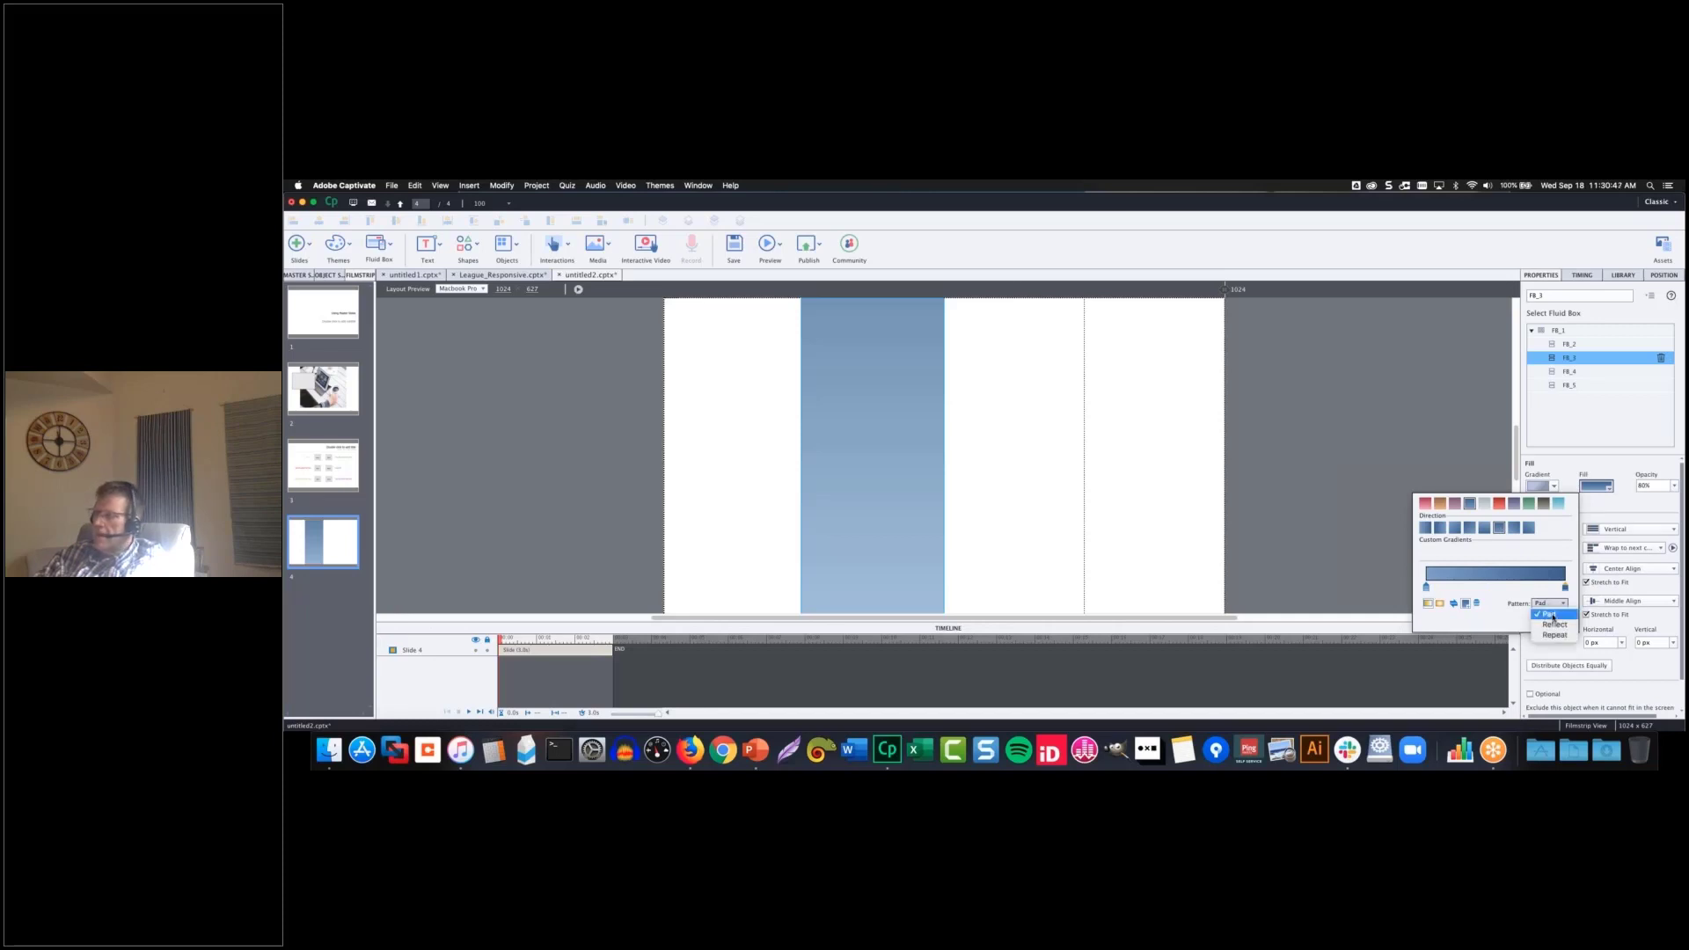
{"action": "left_click", "coordinate": [1551, 615]}
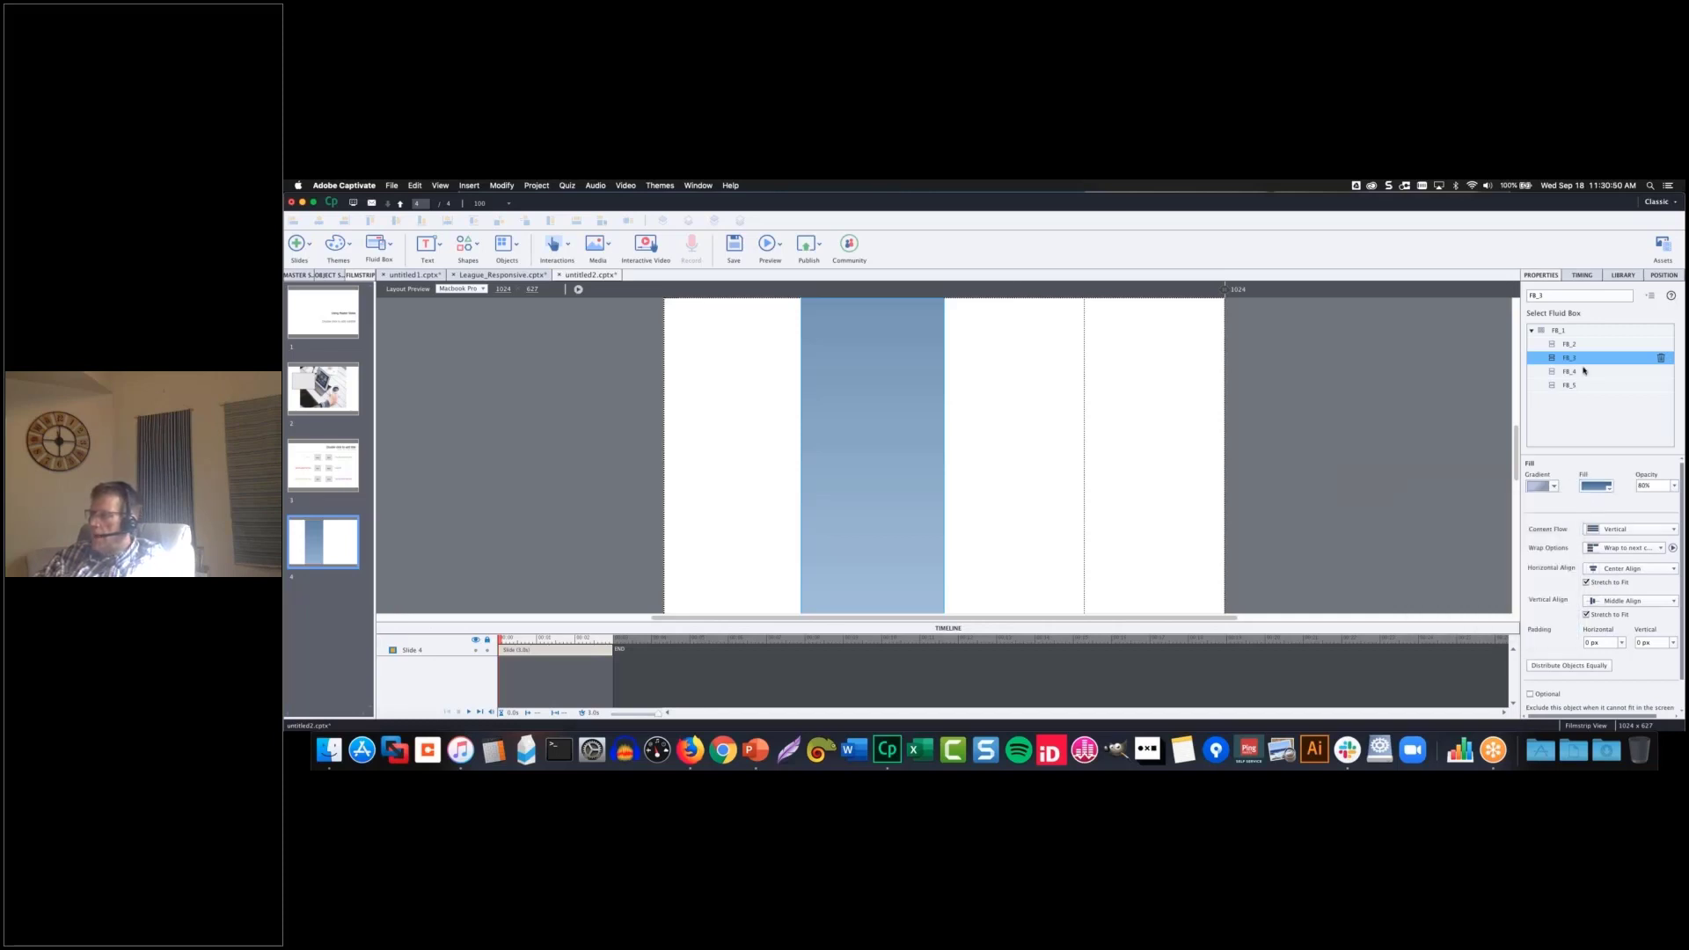
- Examine the second fluid box's content flow, wrap, horizontal and vertical alignment, padding and distribution options
{"action": "left_click", "coordinate": [1676, 529]}
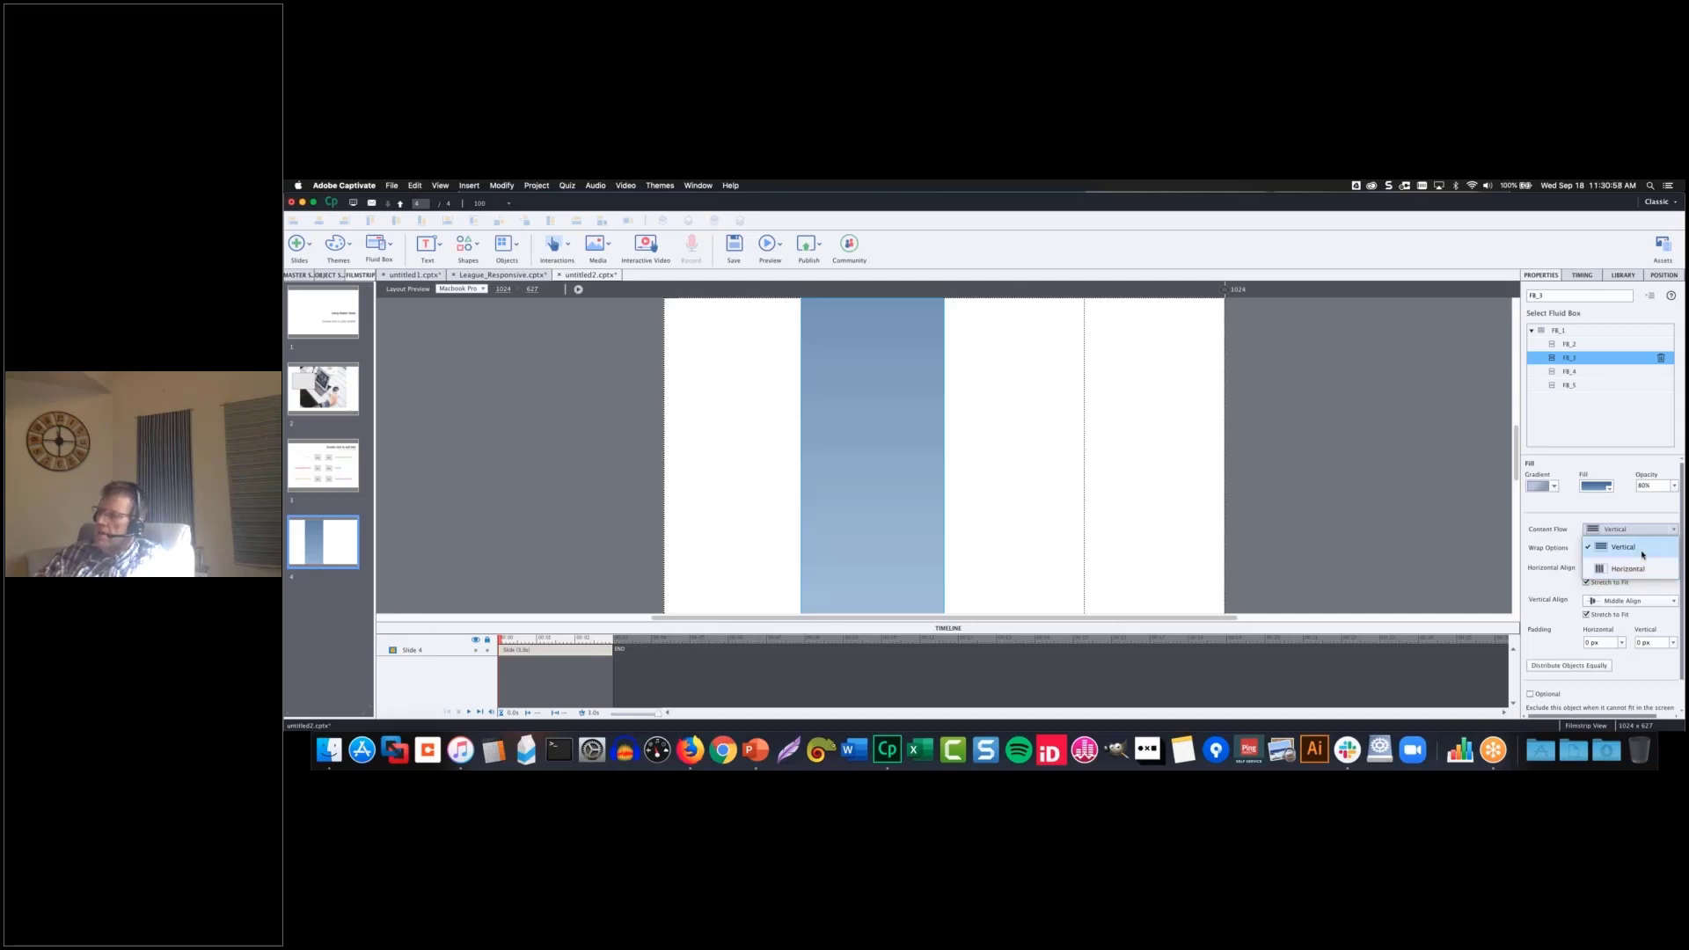
{"action": "left_click", "coordinate": [1560, 520]}
{"action": "left_click", "coordinate": [1661, 548]}
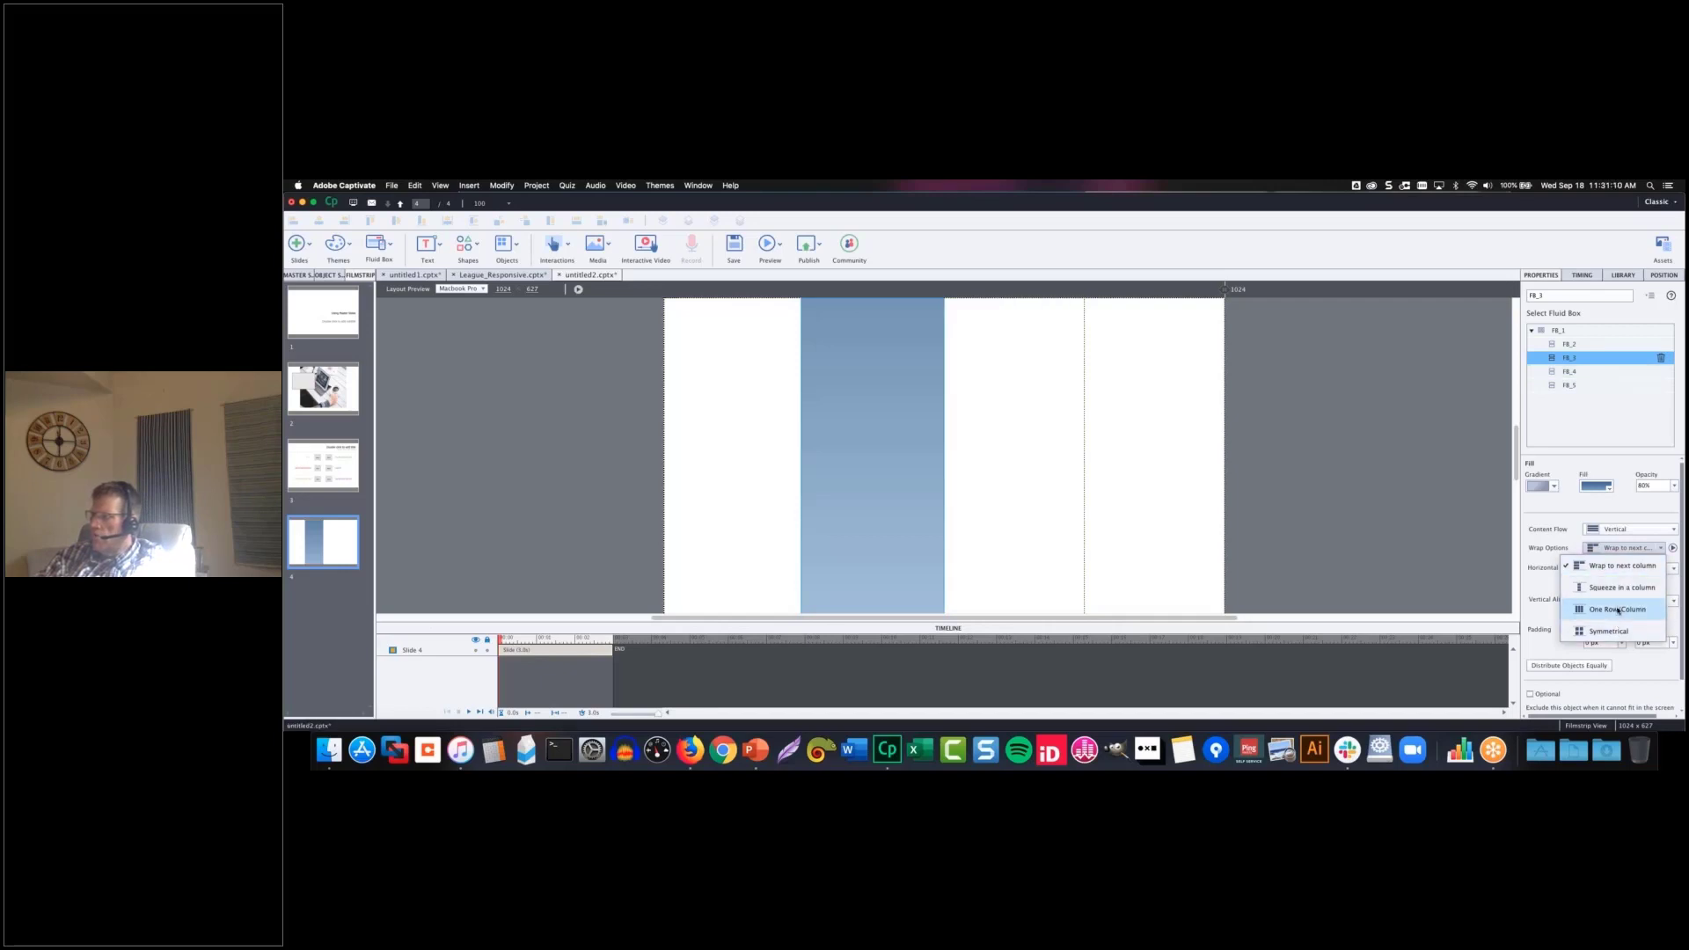
{"action": "left_click", "coordinate": [1547, 581]}
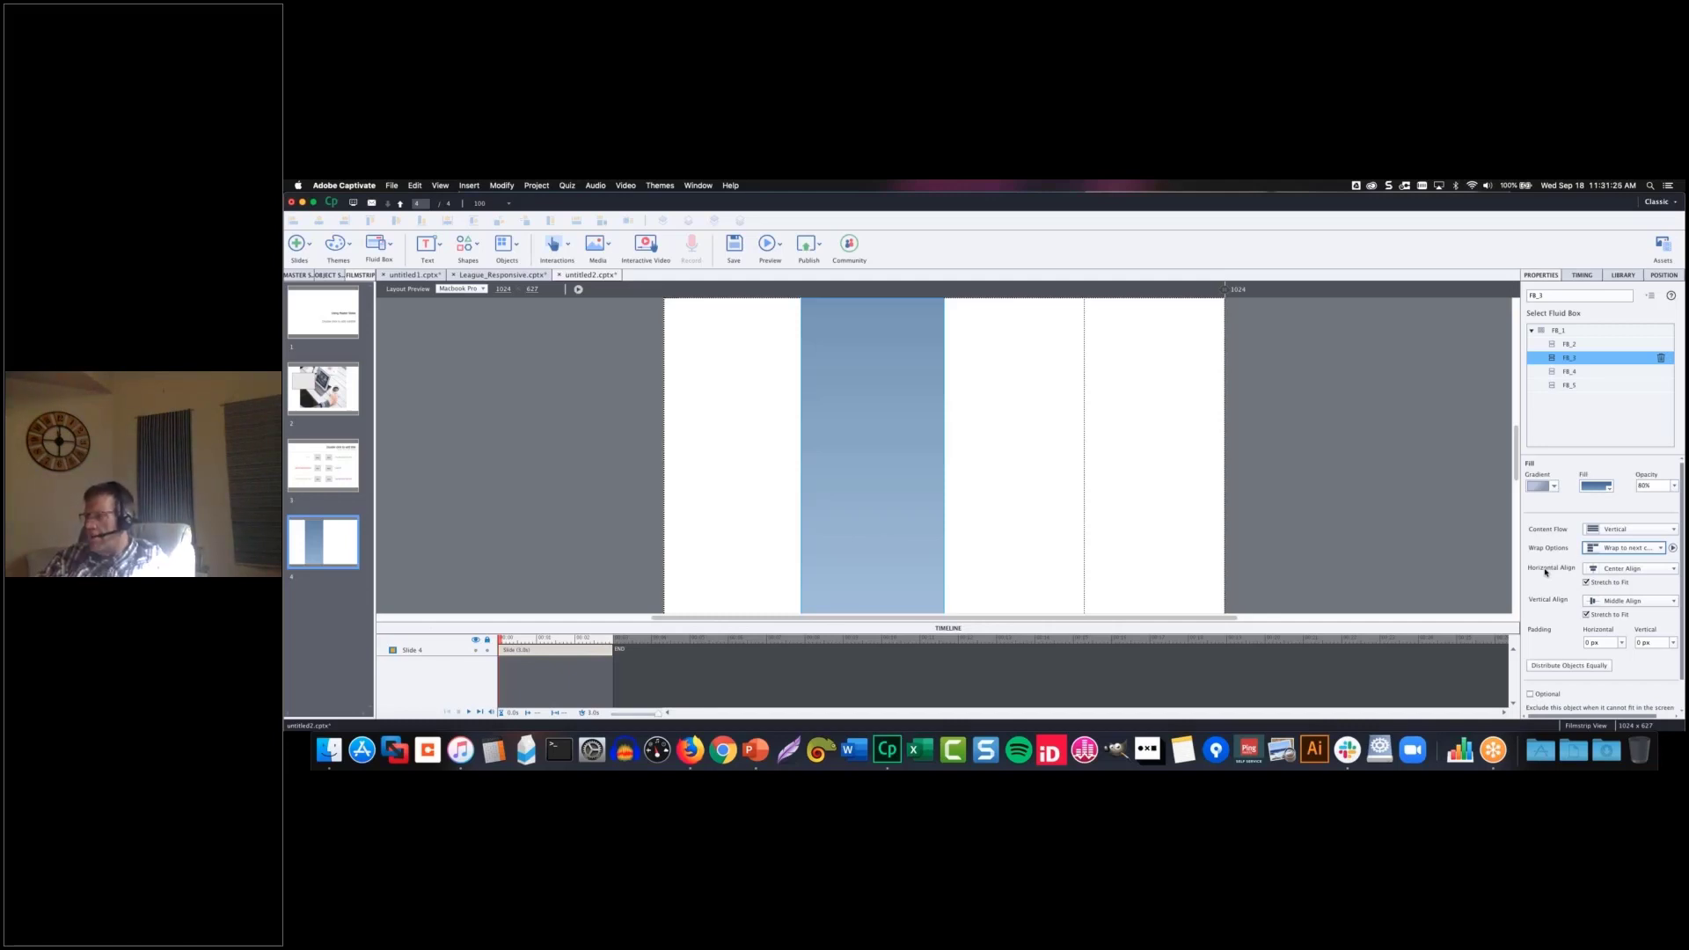
{"action": "left_click", "coordinate": [1673, 548]}
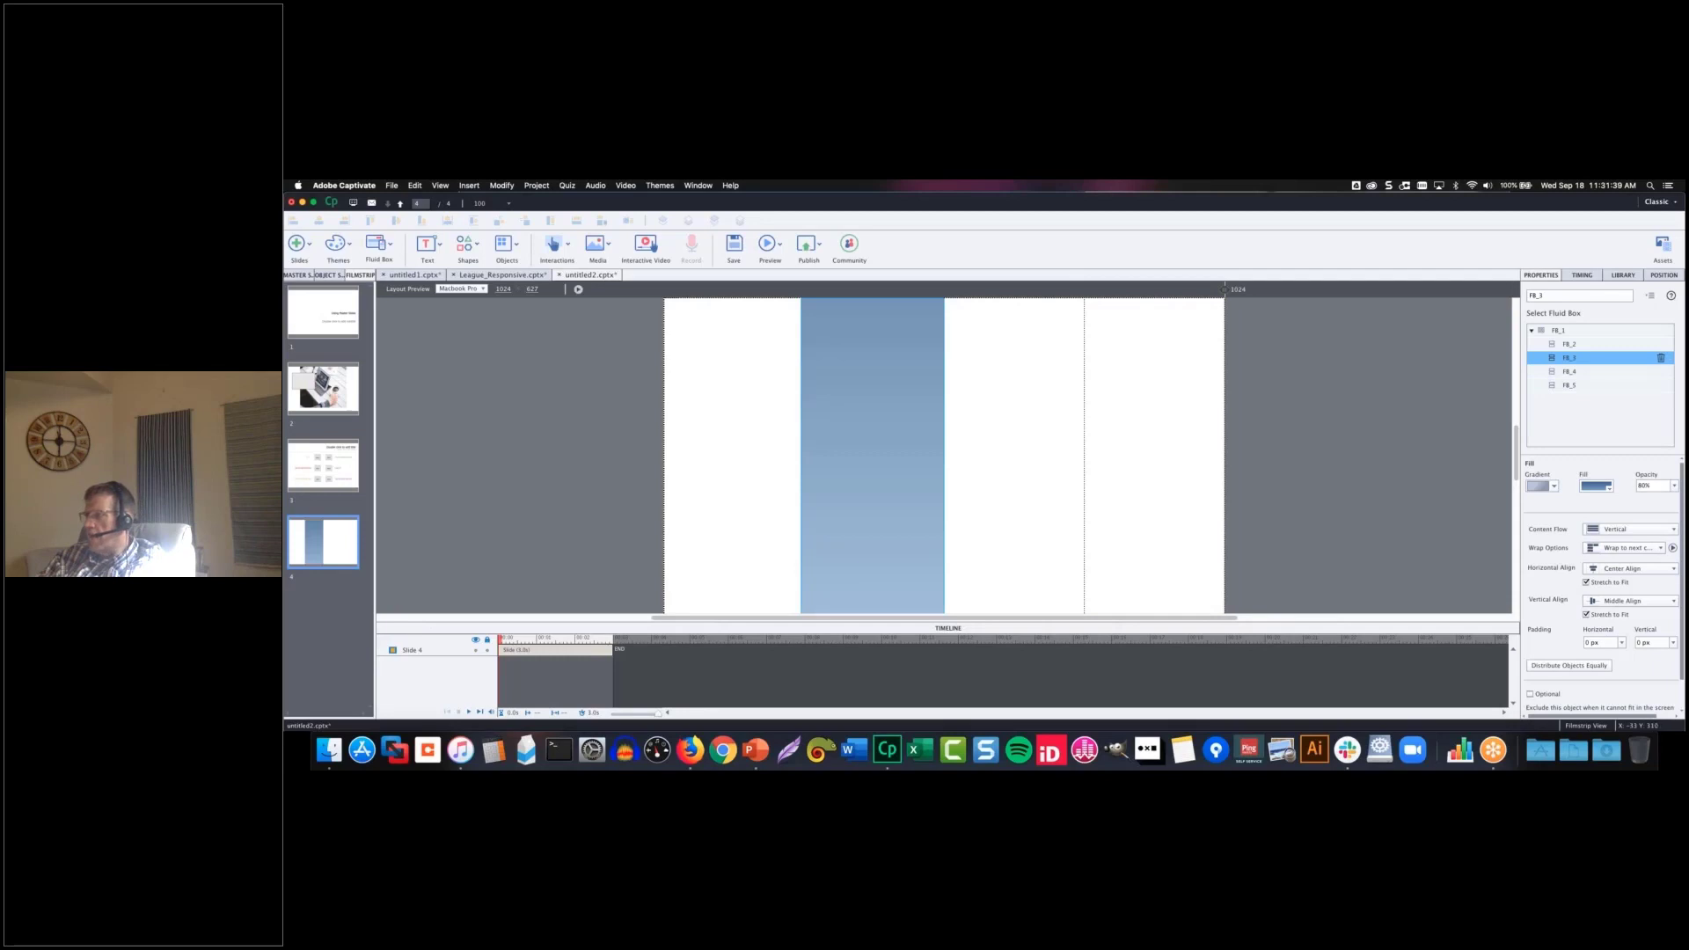
{"action": "left_click", "coordinate": [1670, 569]}
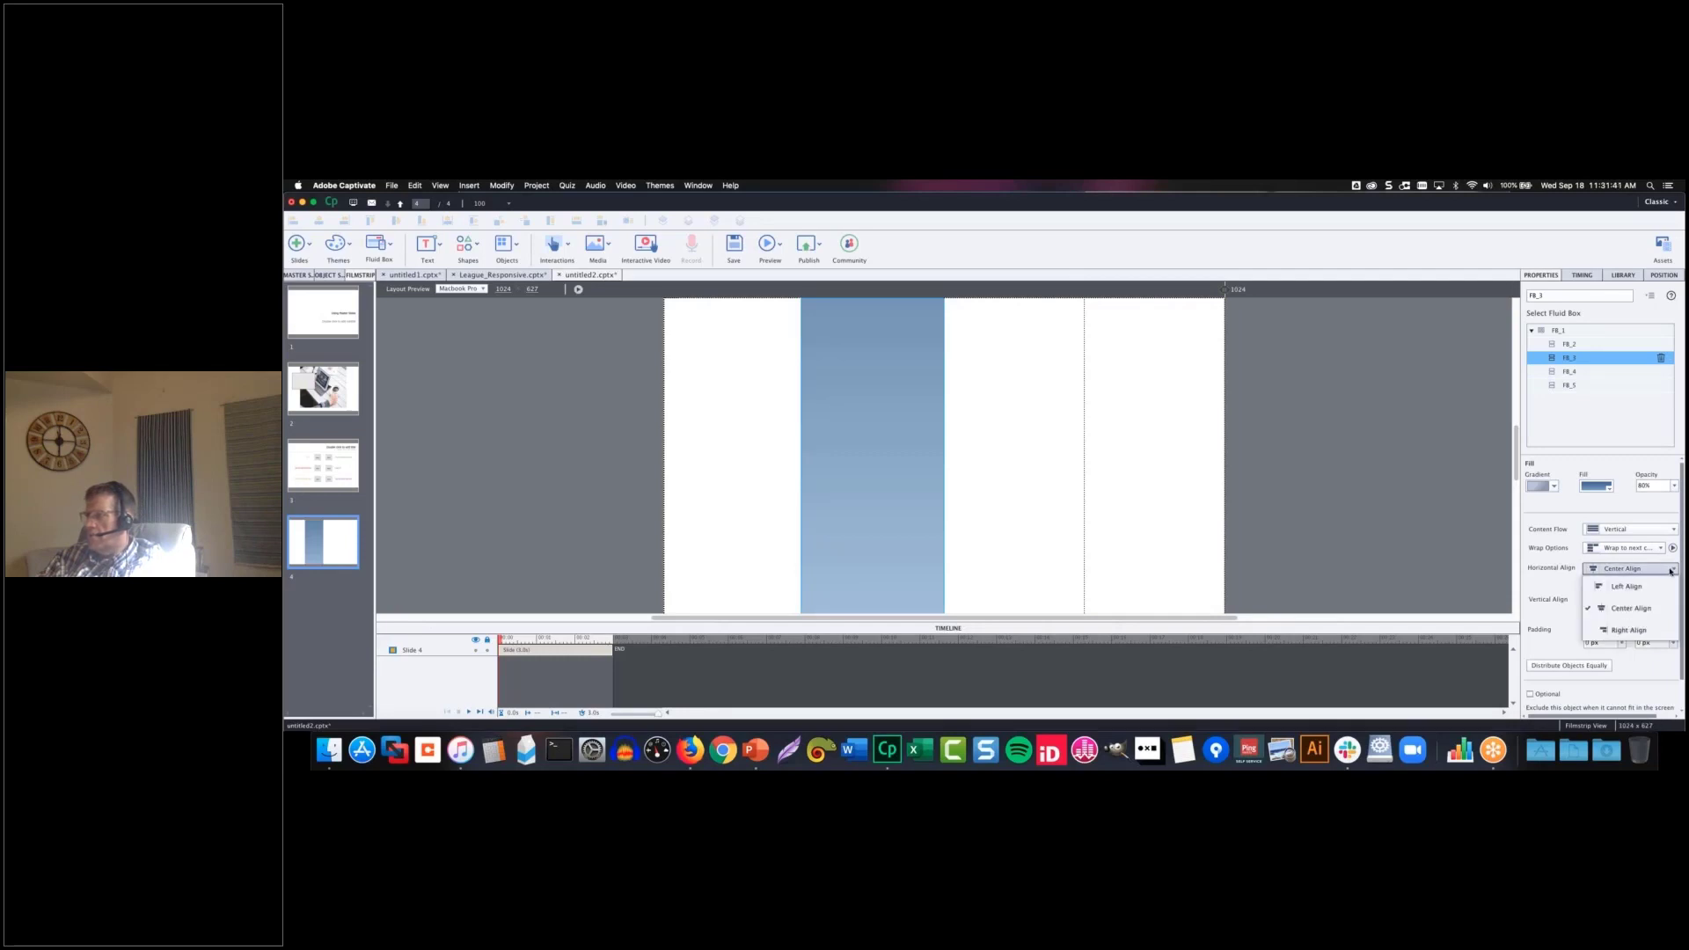
{"action": "left_click", "coordinate": [1550, 580]}
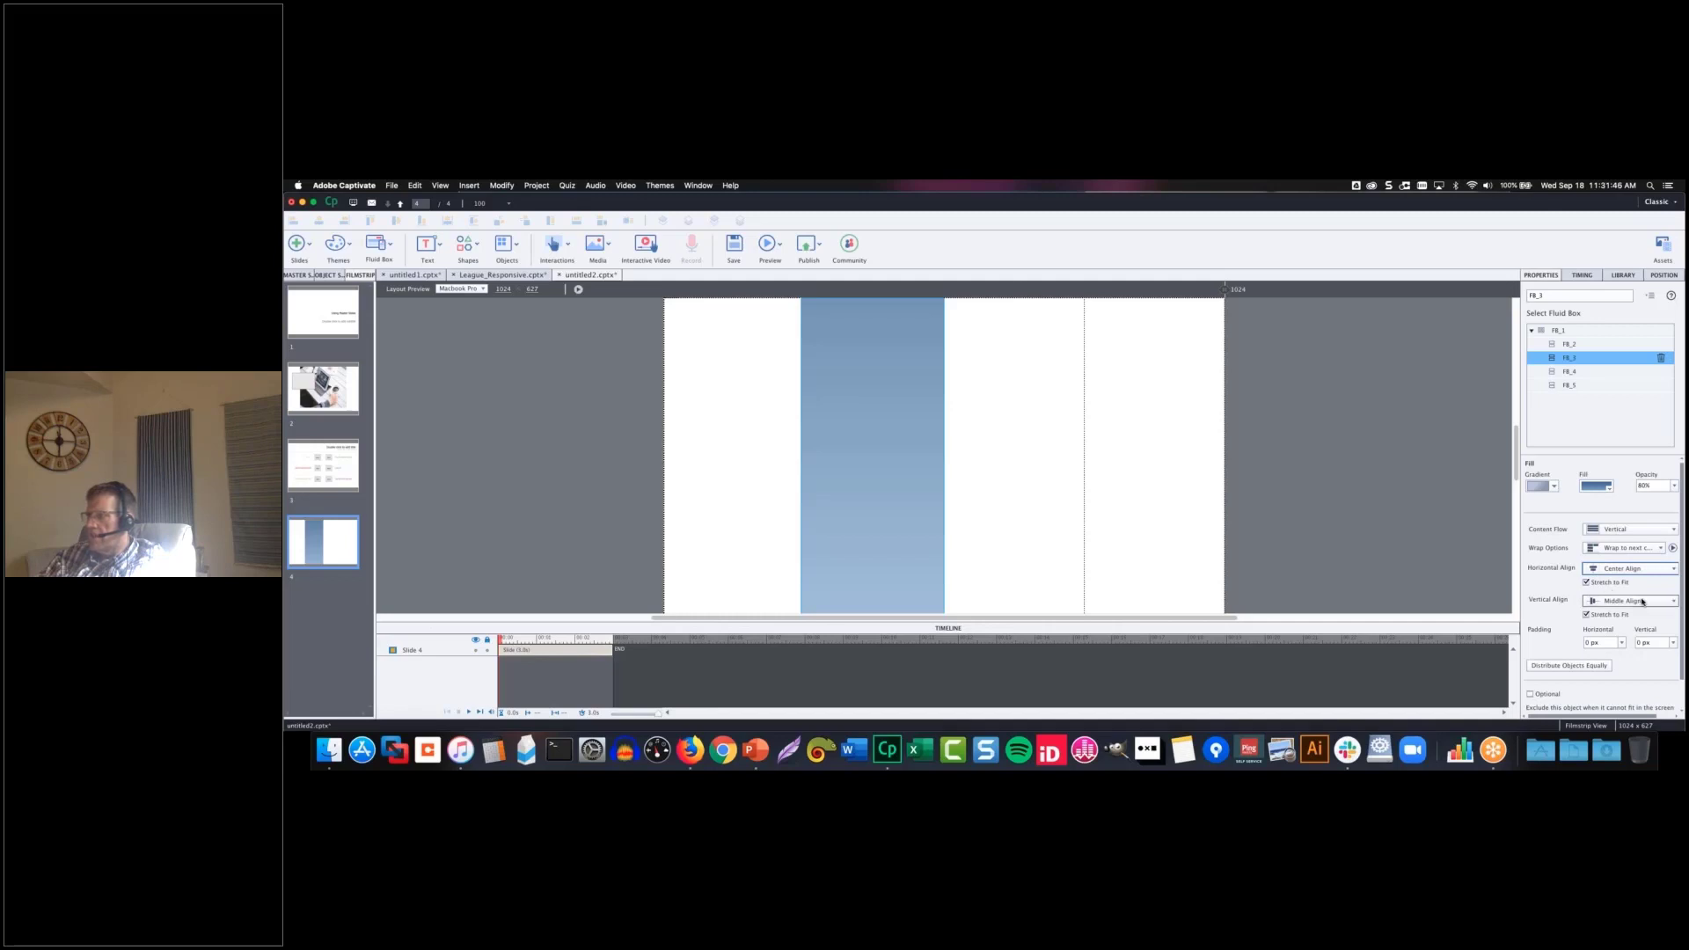
{"action": "left_click", "coordinate": [1642, 601]}
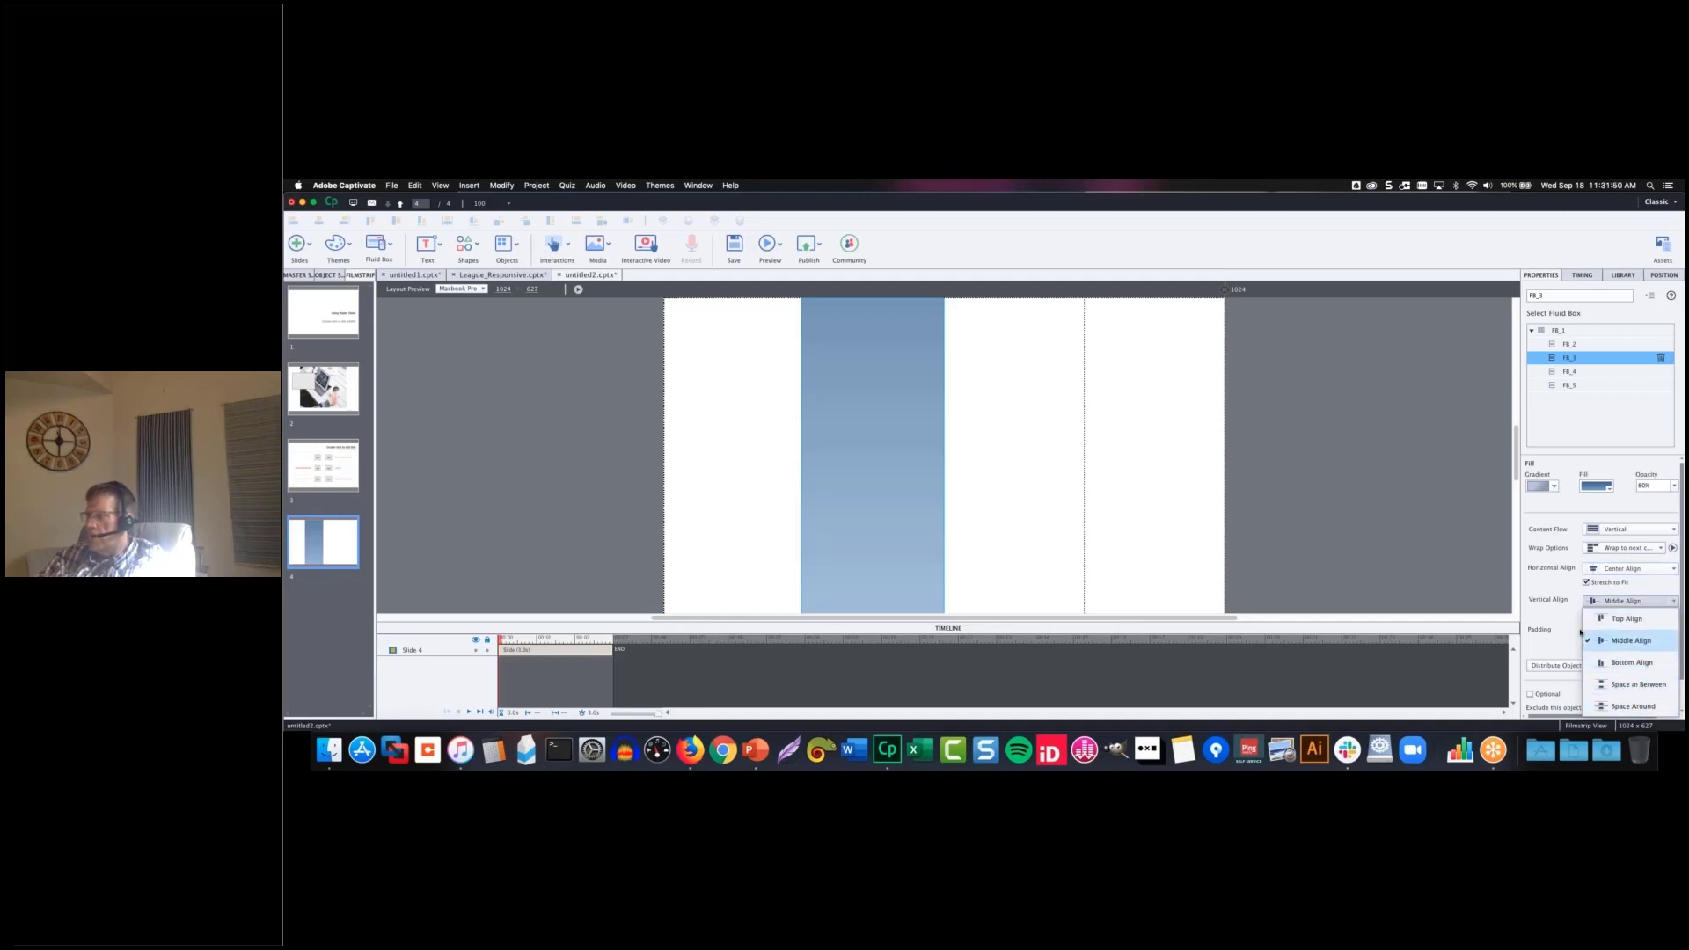
{"action": "left_click", "coordinate": [1545, 584]}
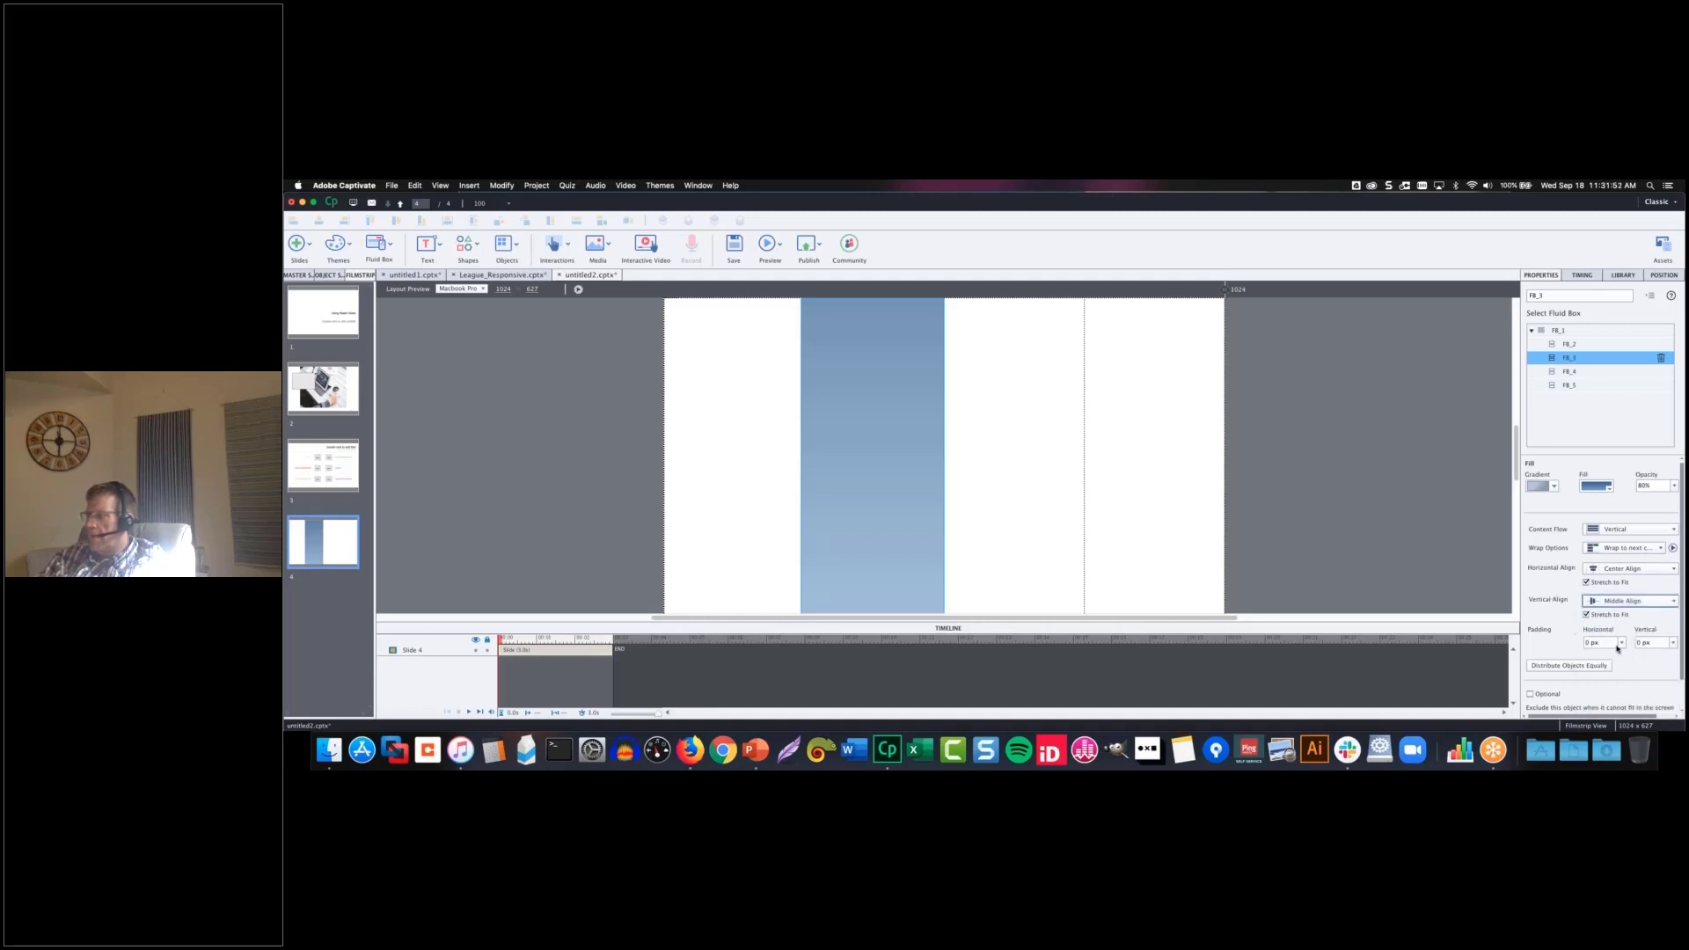
{"action": "scroll", "coordinate": [1609, 656], "scroll_direction": "down", "scroll_amount": 2}
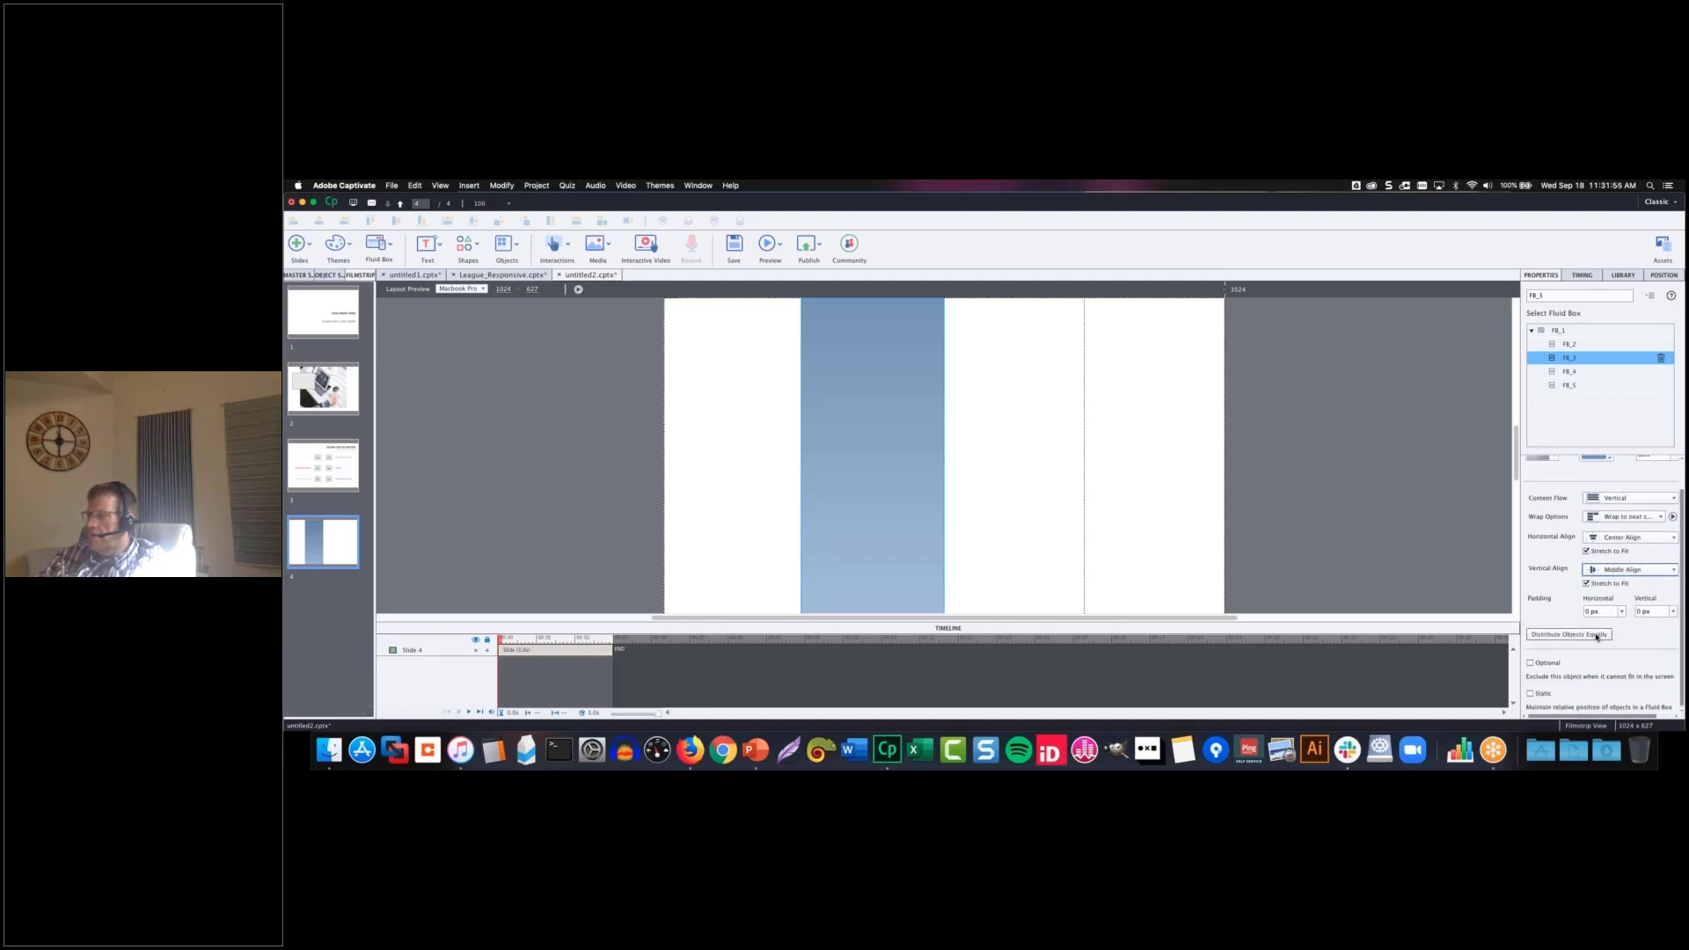
{"action": "scroll", "coordinate": [1596, 638], "scroll_direction": "up", "scroll_amount": 2}
{"action": "scroll", "coordinate": [1595, 636], "scroll_direction": "down", "scroll_amount": 2}
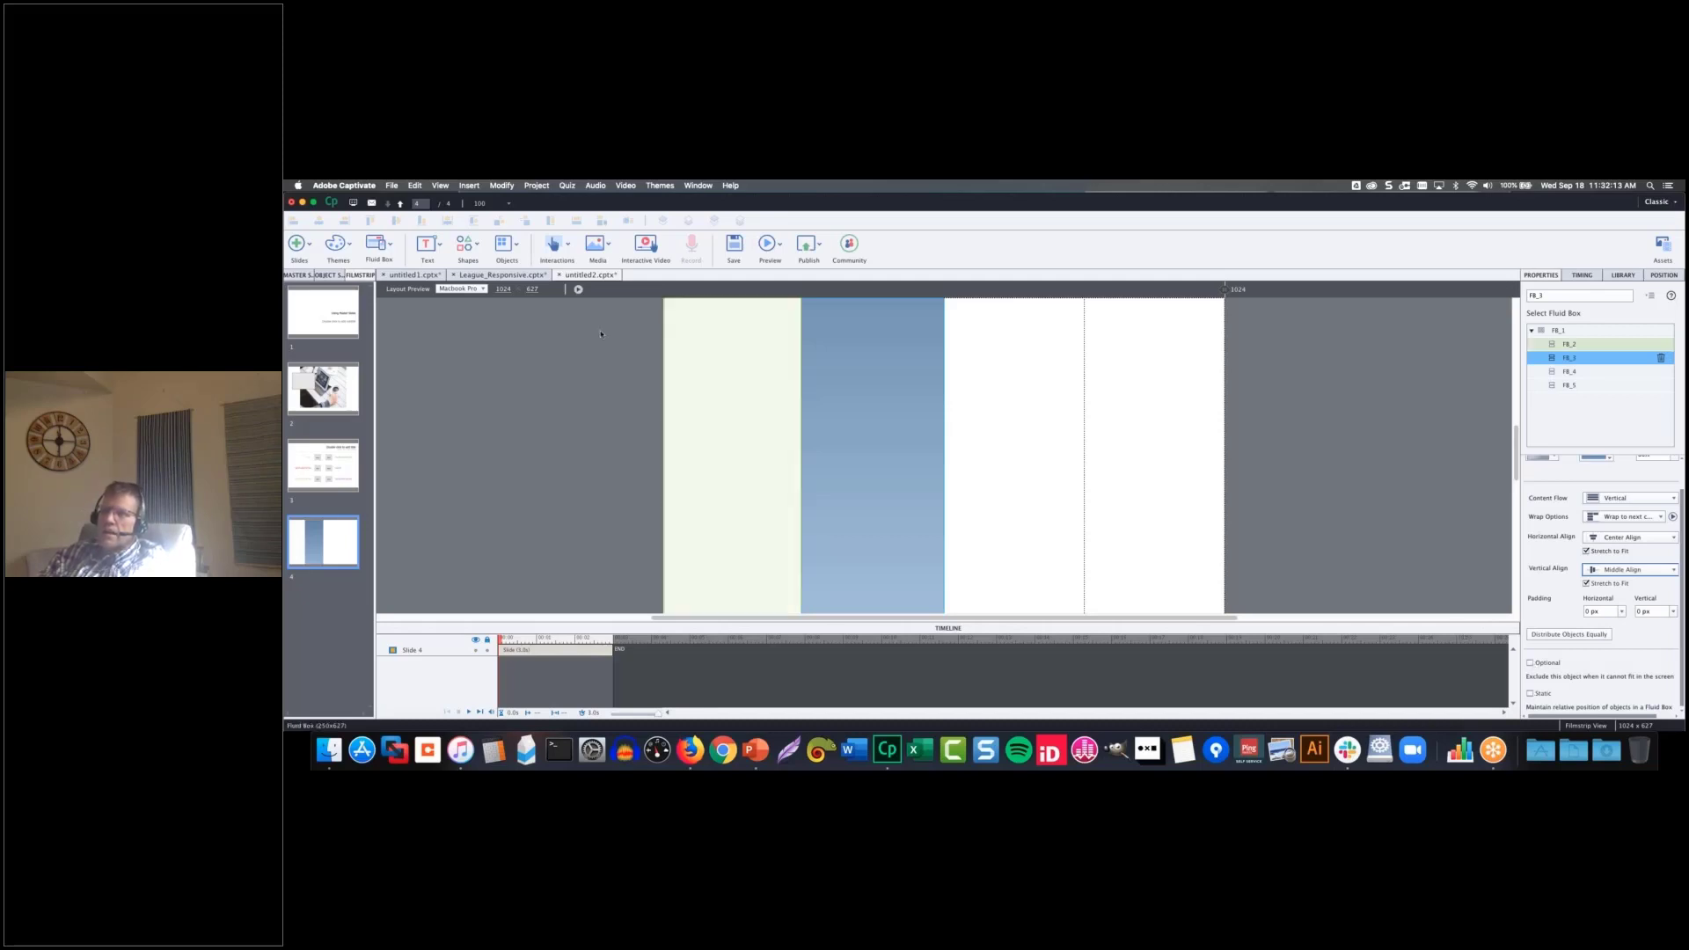
- Preview the League_Responsive Overview slide at a narrower layout width and return to untitled2.cptx
{"action": "left_click", "coordinate": [486, 275]}
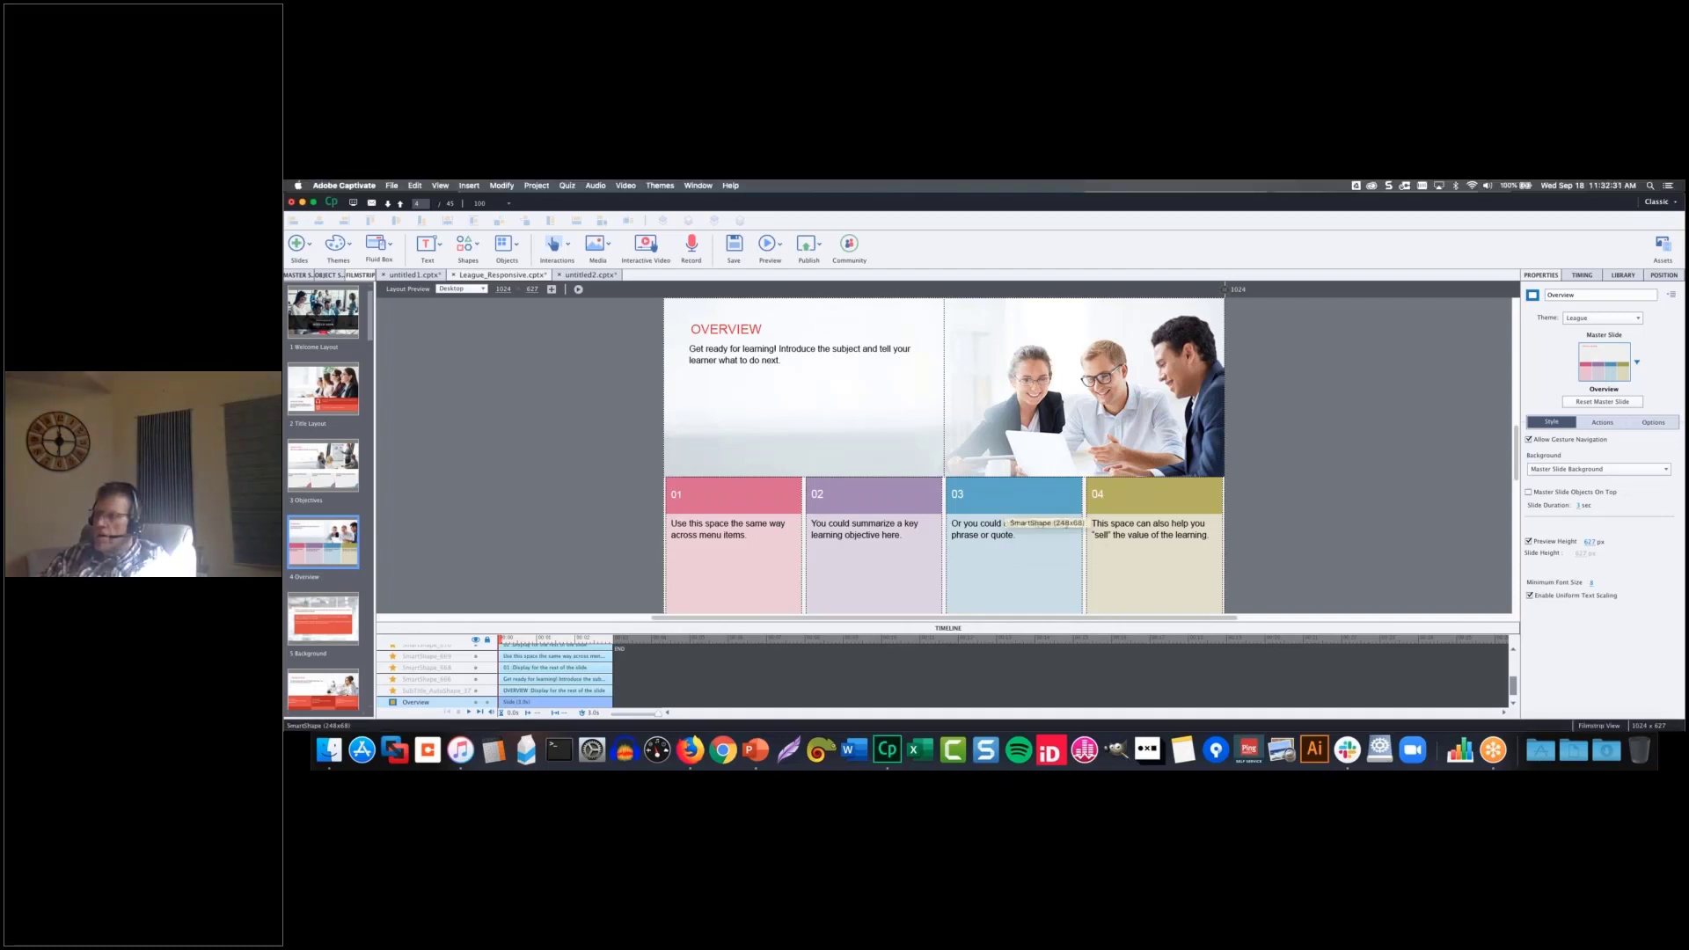
{"action": "left_click_drag", "start_coordinate": [1224, 290], "coordinate": [1358, 302]}
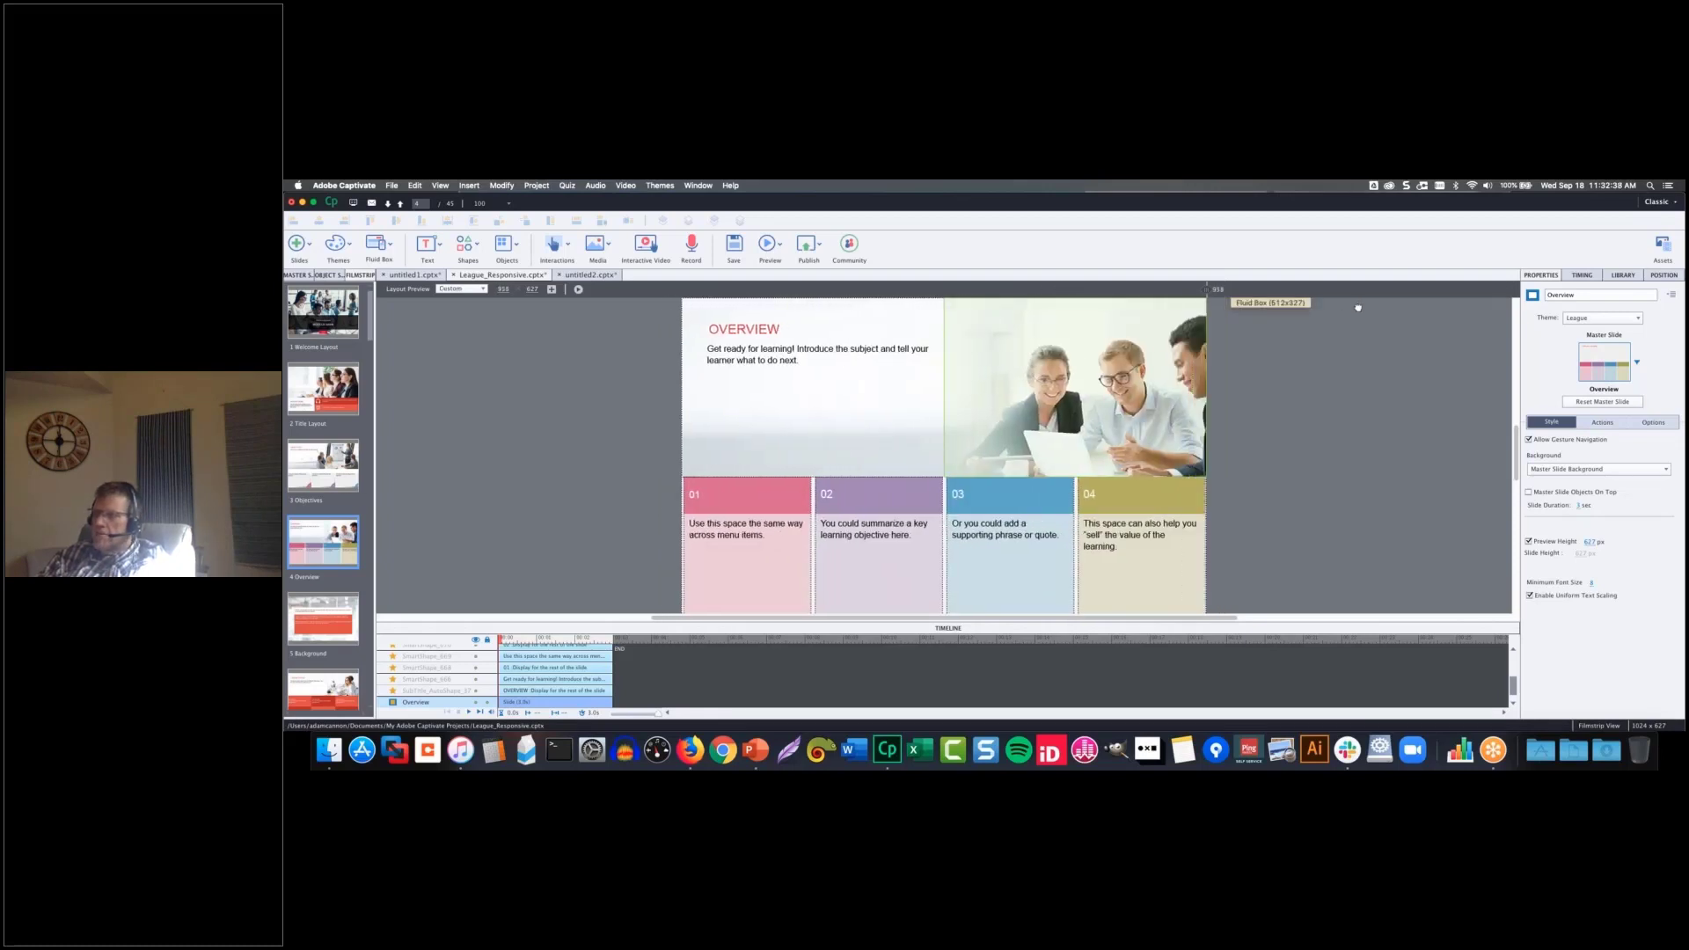
{"action": "left_click", "coordinate": [573, 275]}
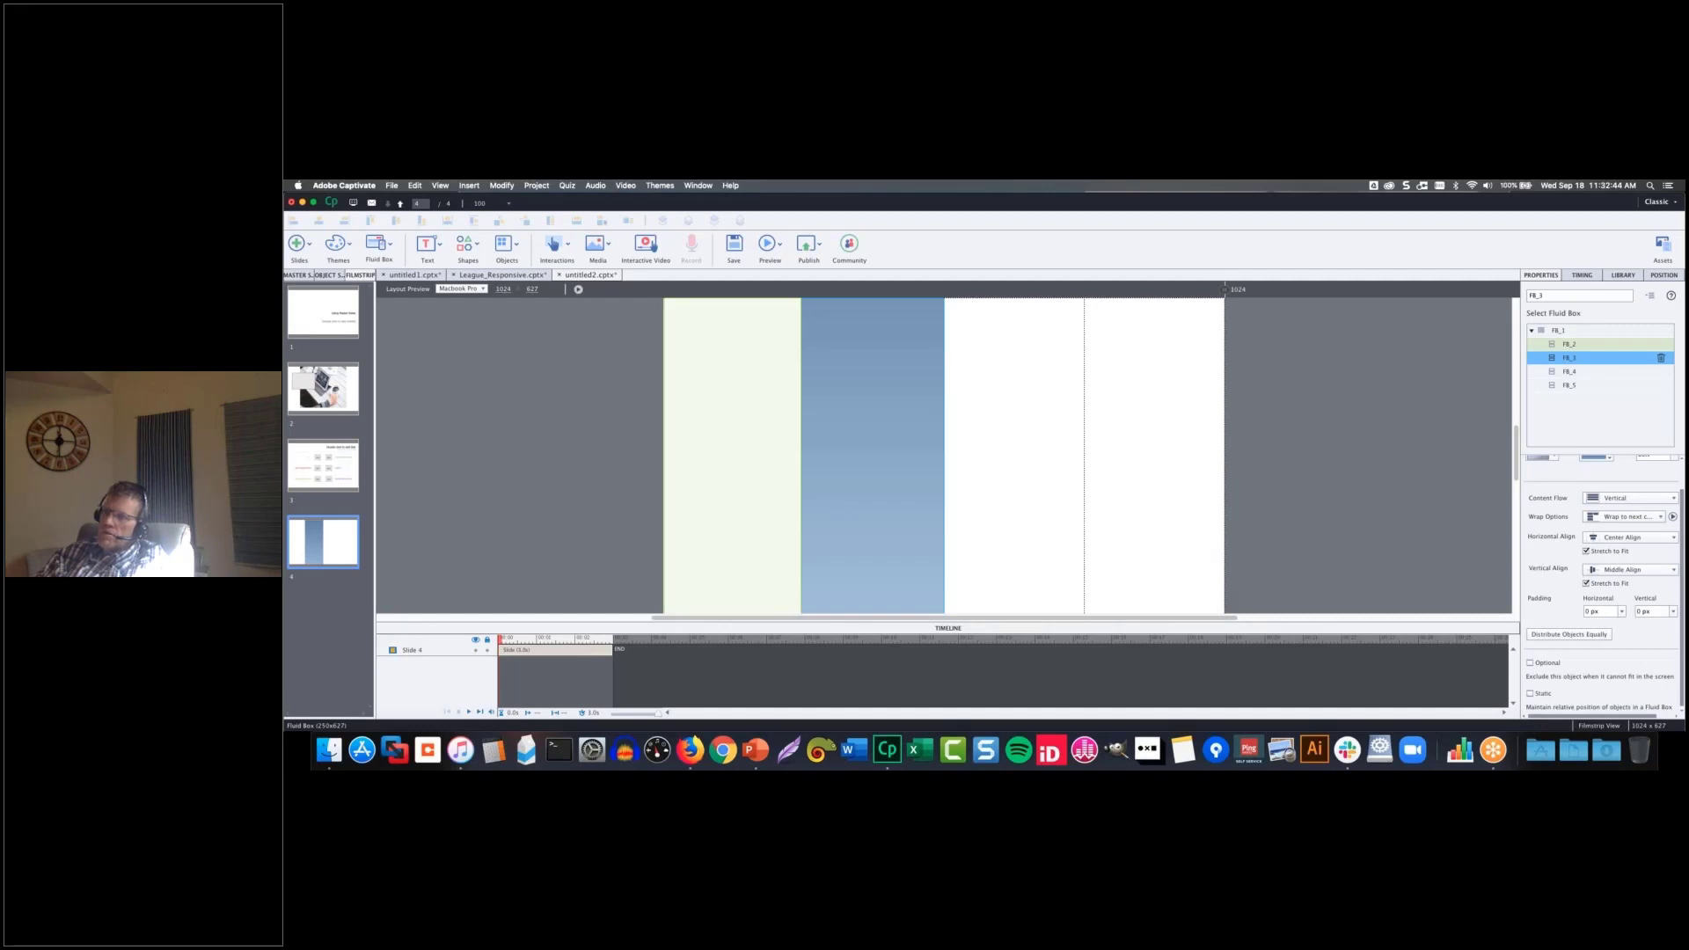
- Insert four vertical fluid boxes inside the third fluid box, FB_4, on slide 4
{"action": "left_click", "coordinate": [751, 439]}
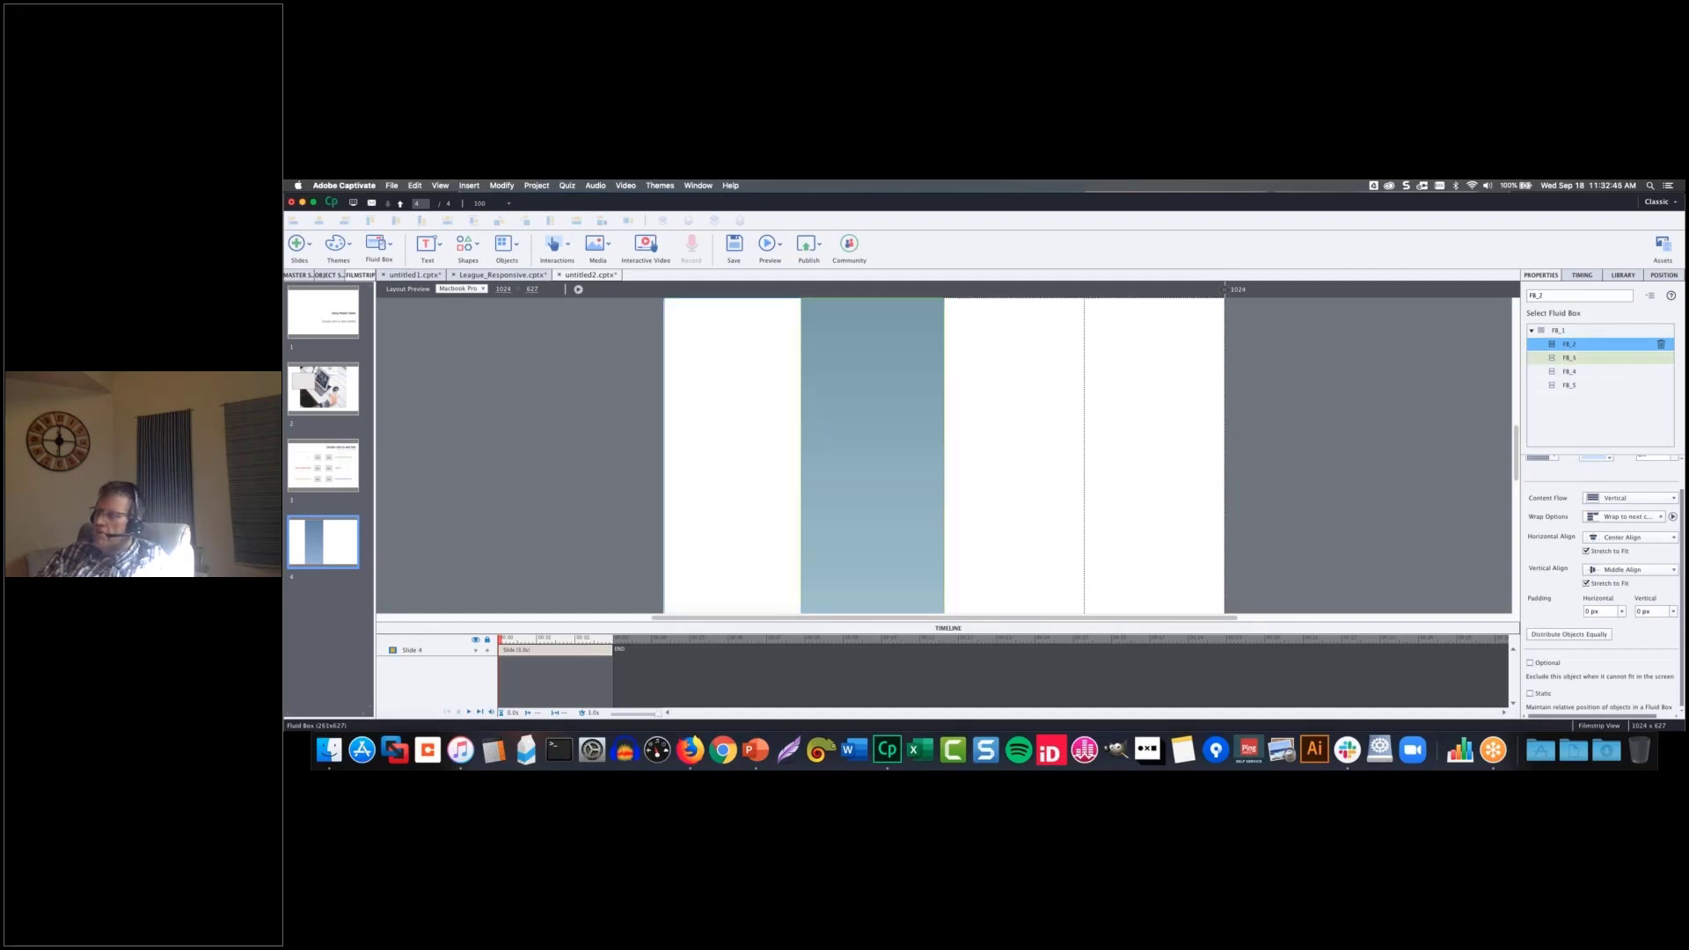
{"action": "left_click", "coordinate": [1014, 448]}
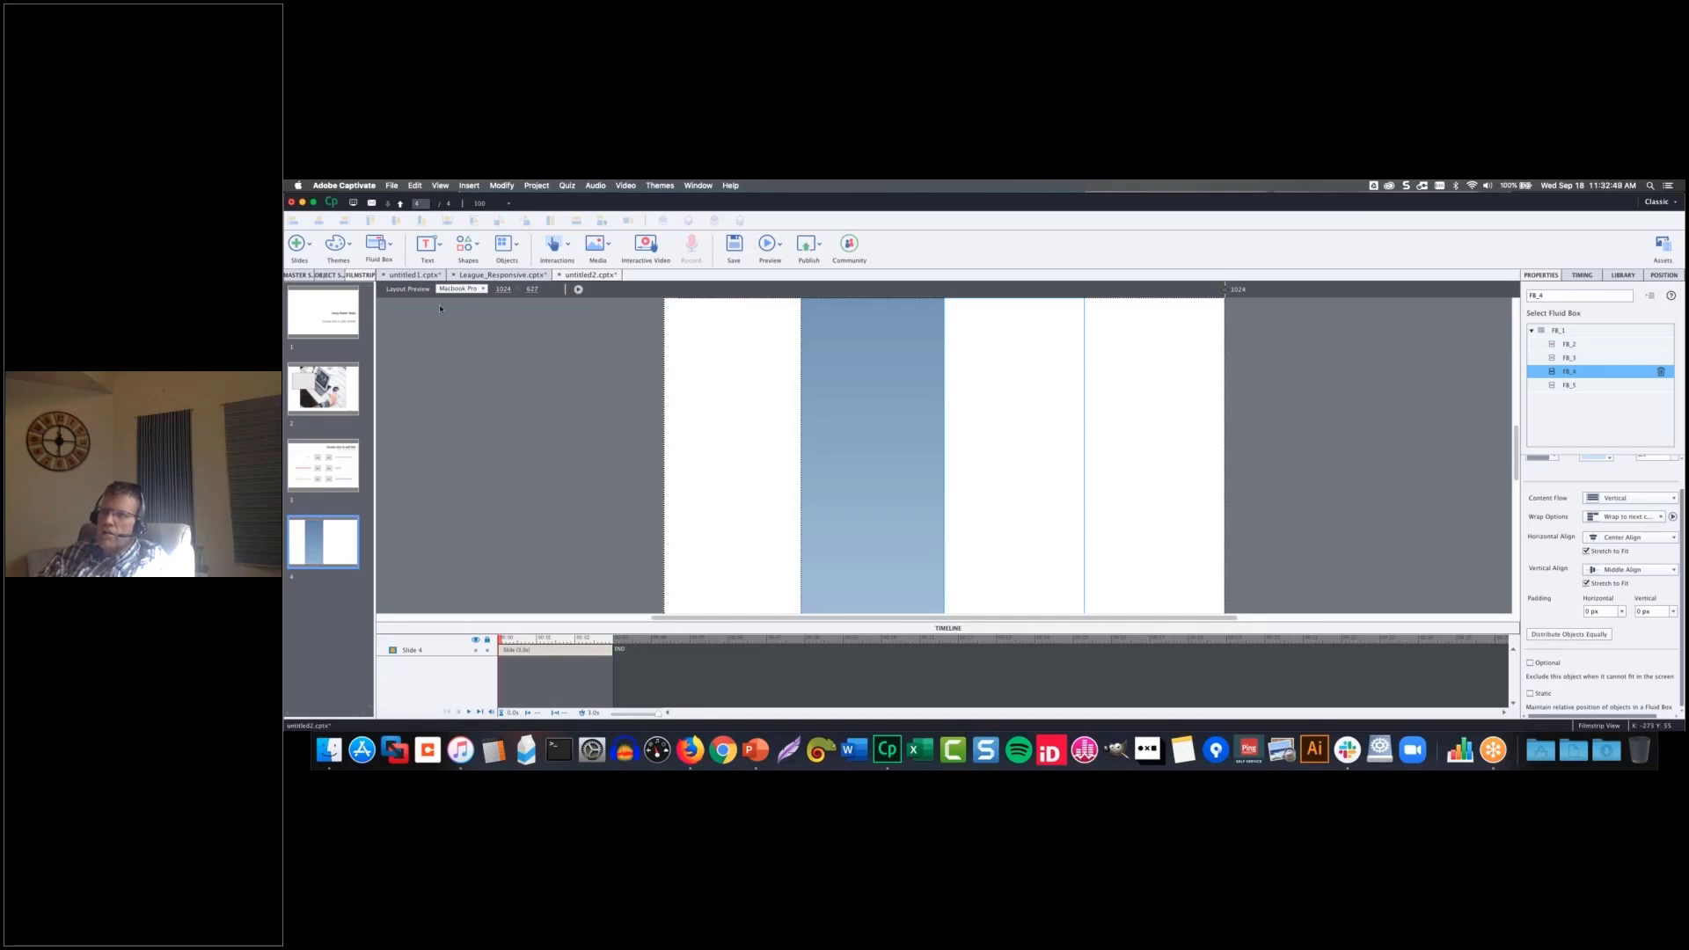
{"action": "left_click", "coordinate": [378, 244]}
{"action": "mouse_move", "coordinate": [405, 298]}
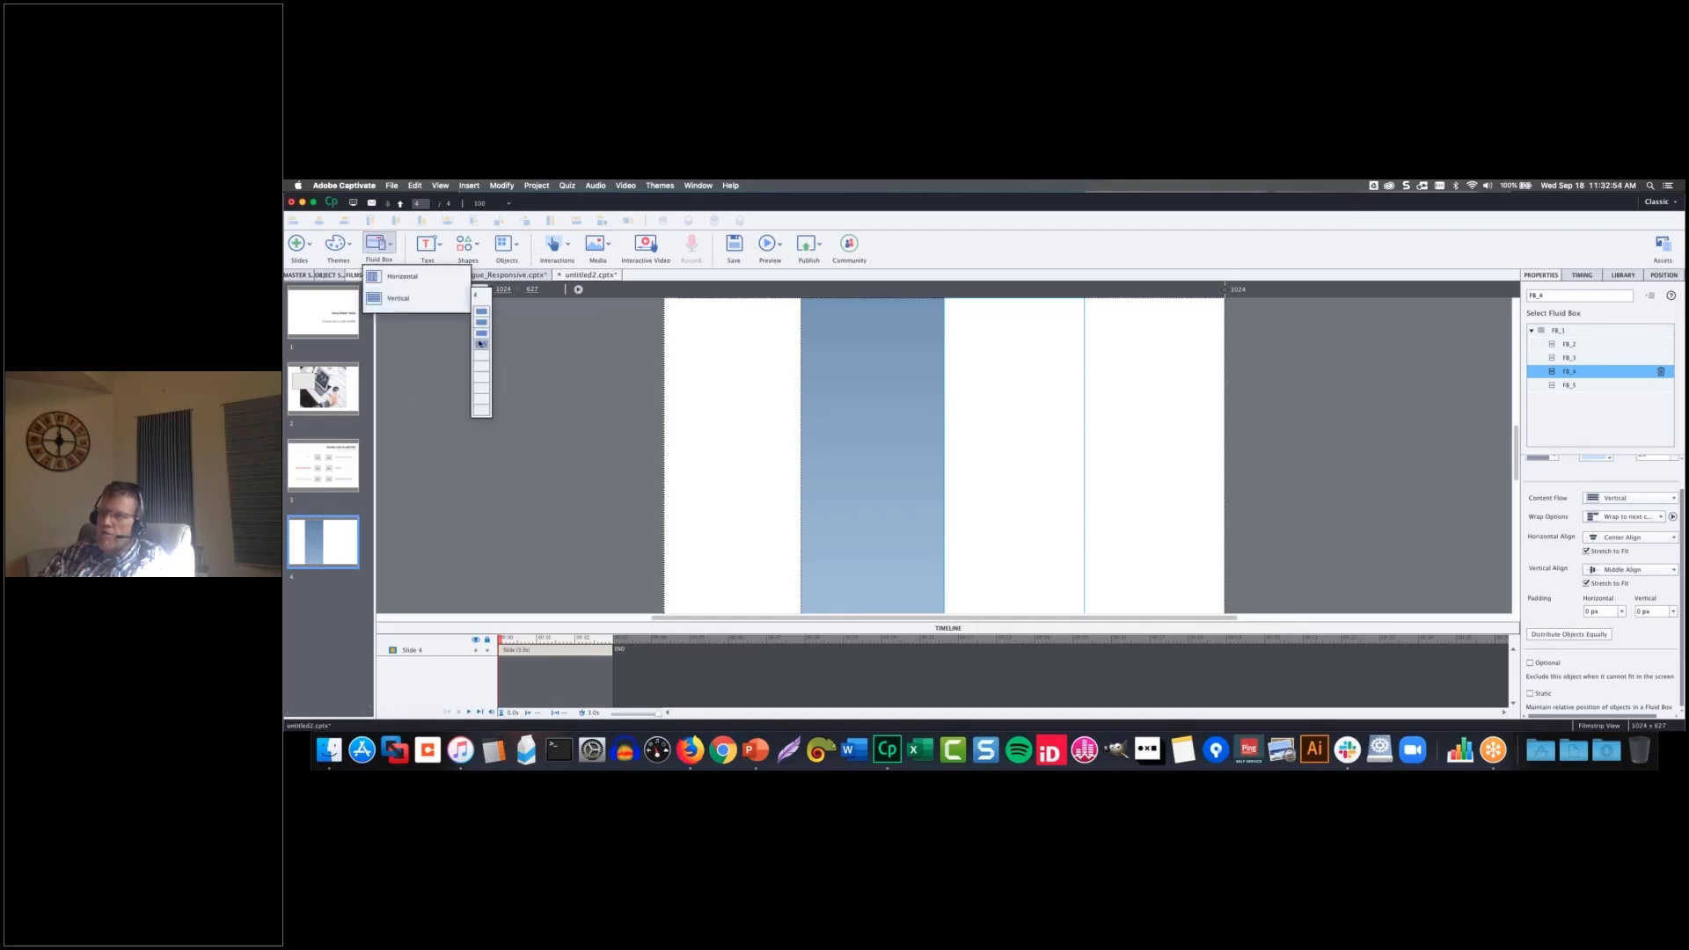
{"action": "left_click", "coordinate": [481, 344]}
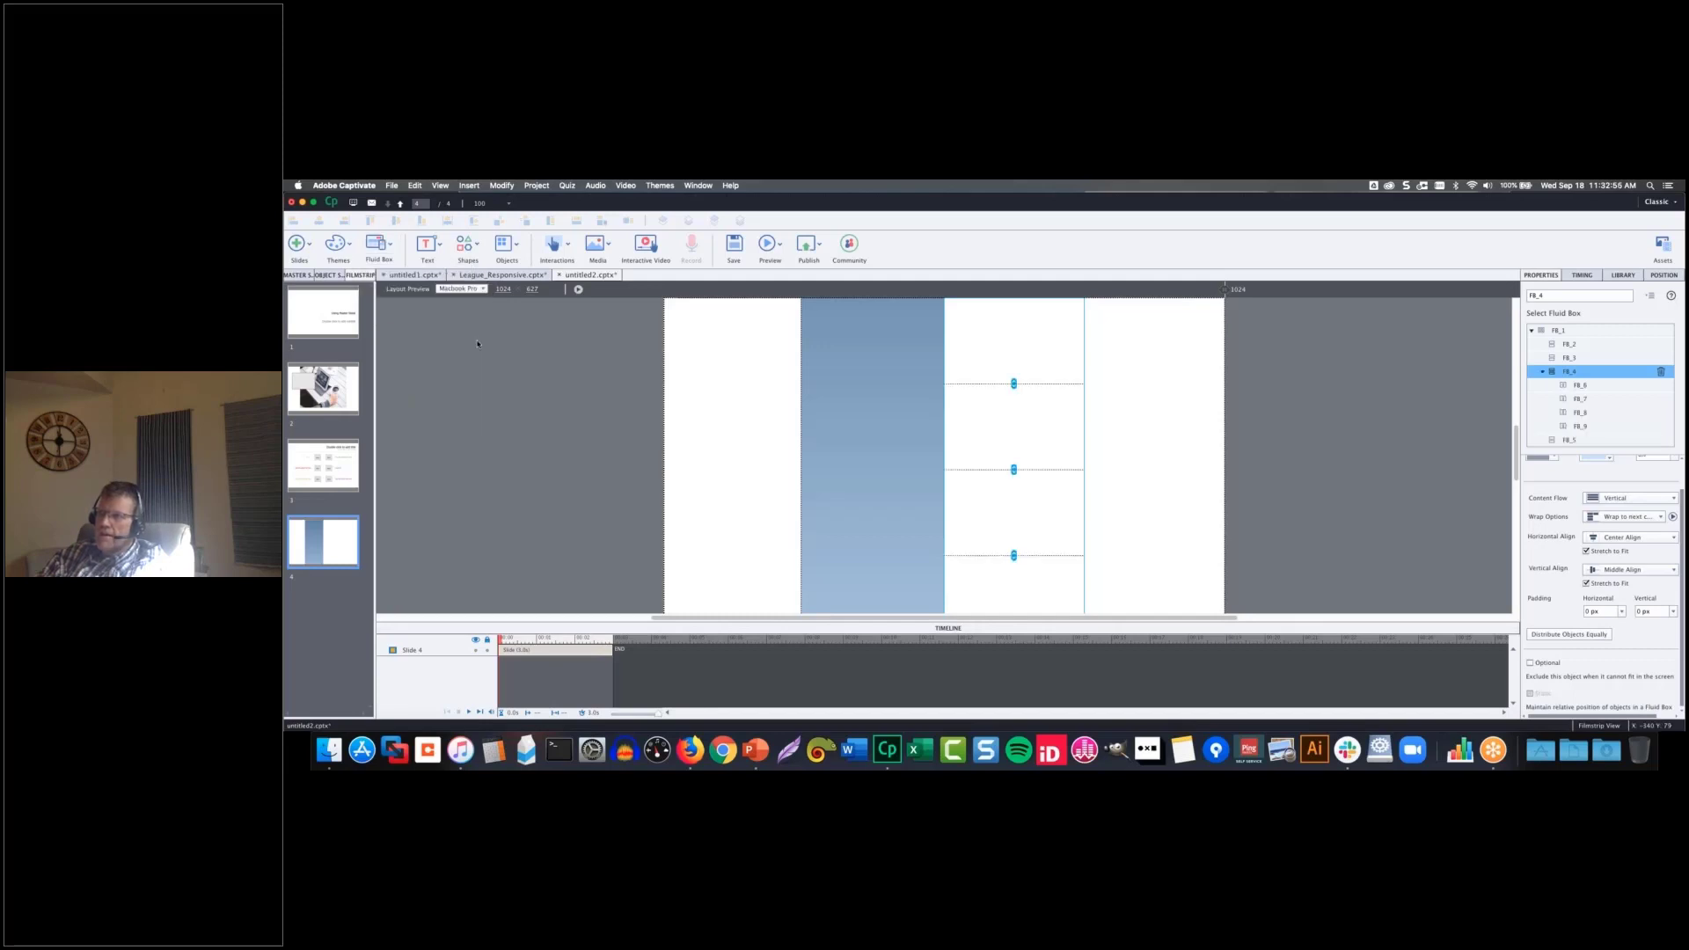
- Insert two horizontal fluid boxes inside the second row, FB_7, of the third column
{"action": "left_click", "coordinate": [1011, 427]}
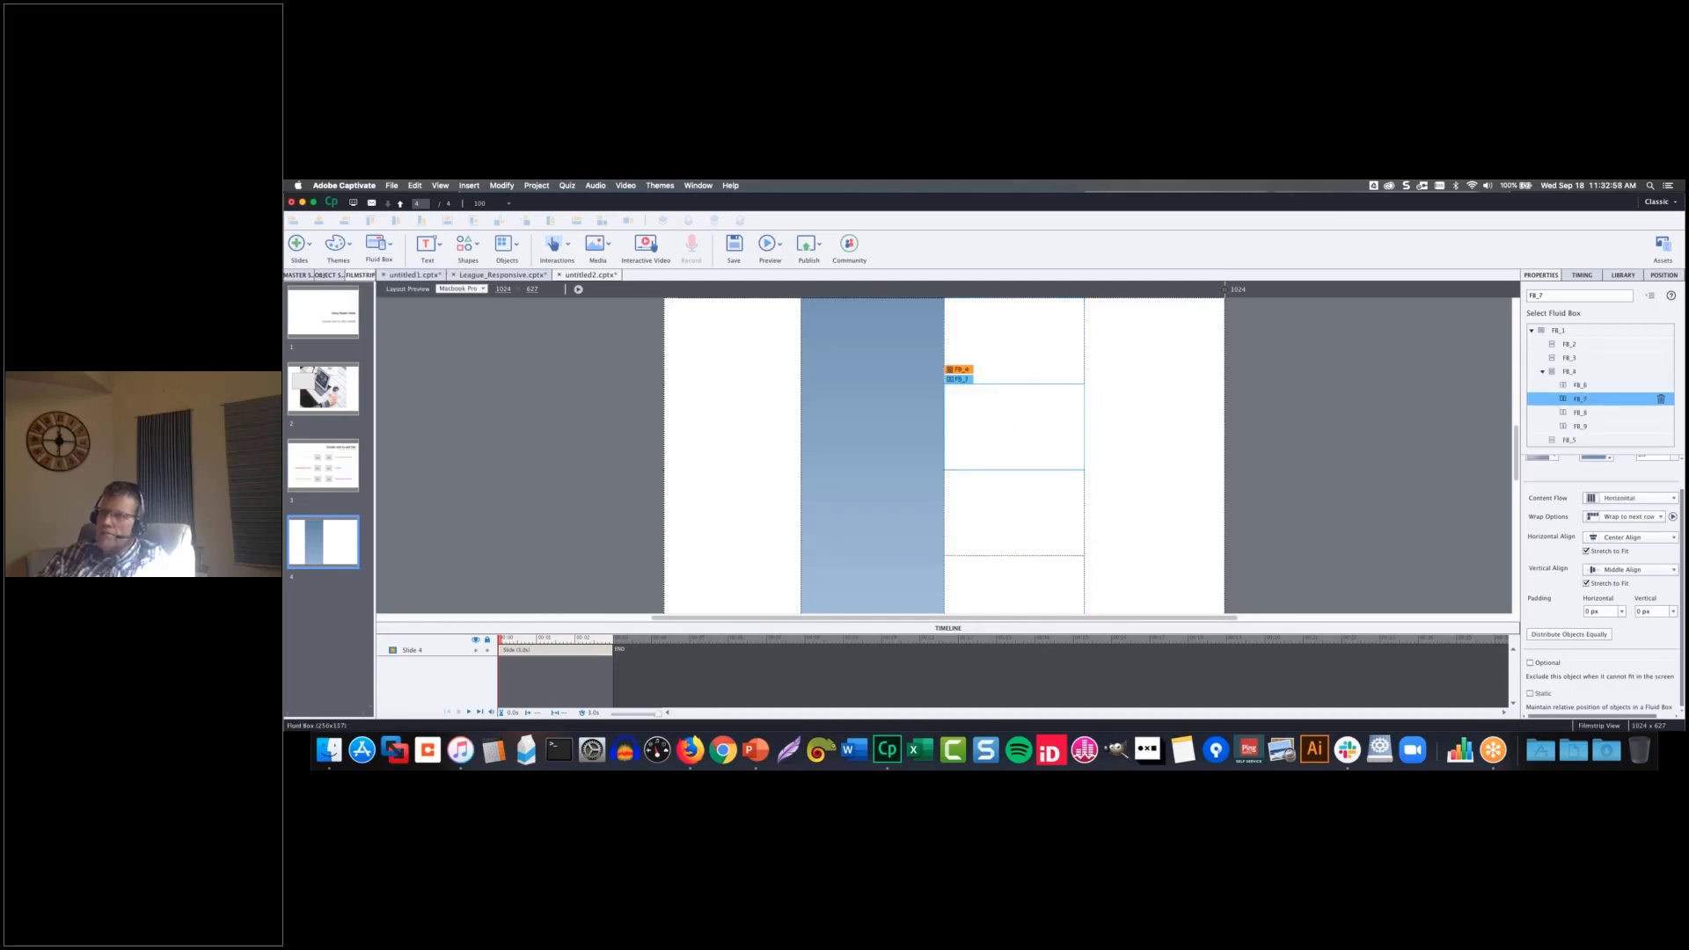
{"action": "left_click", "coordinate": [379, 245]}
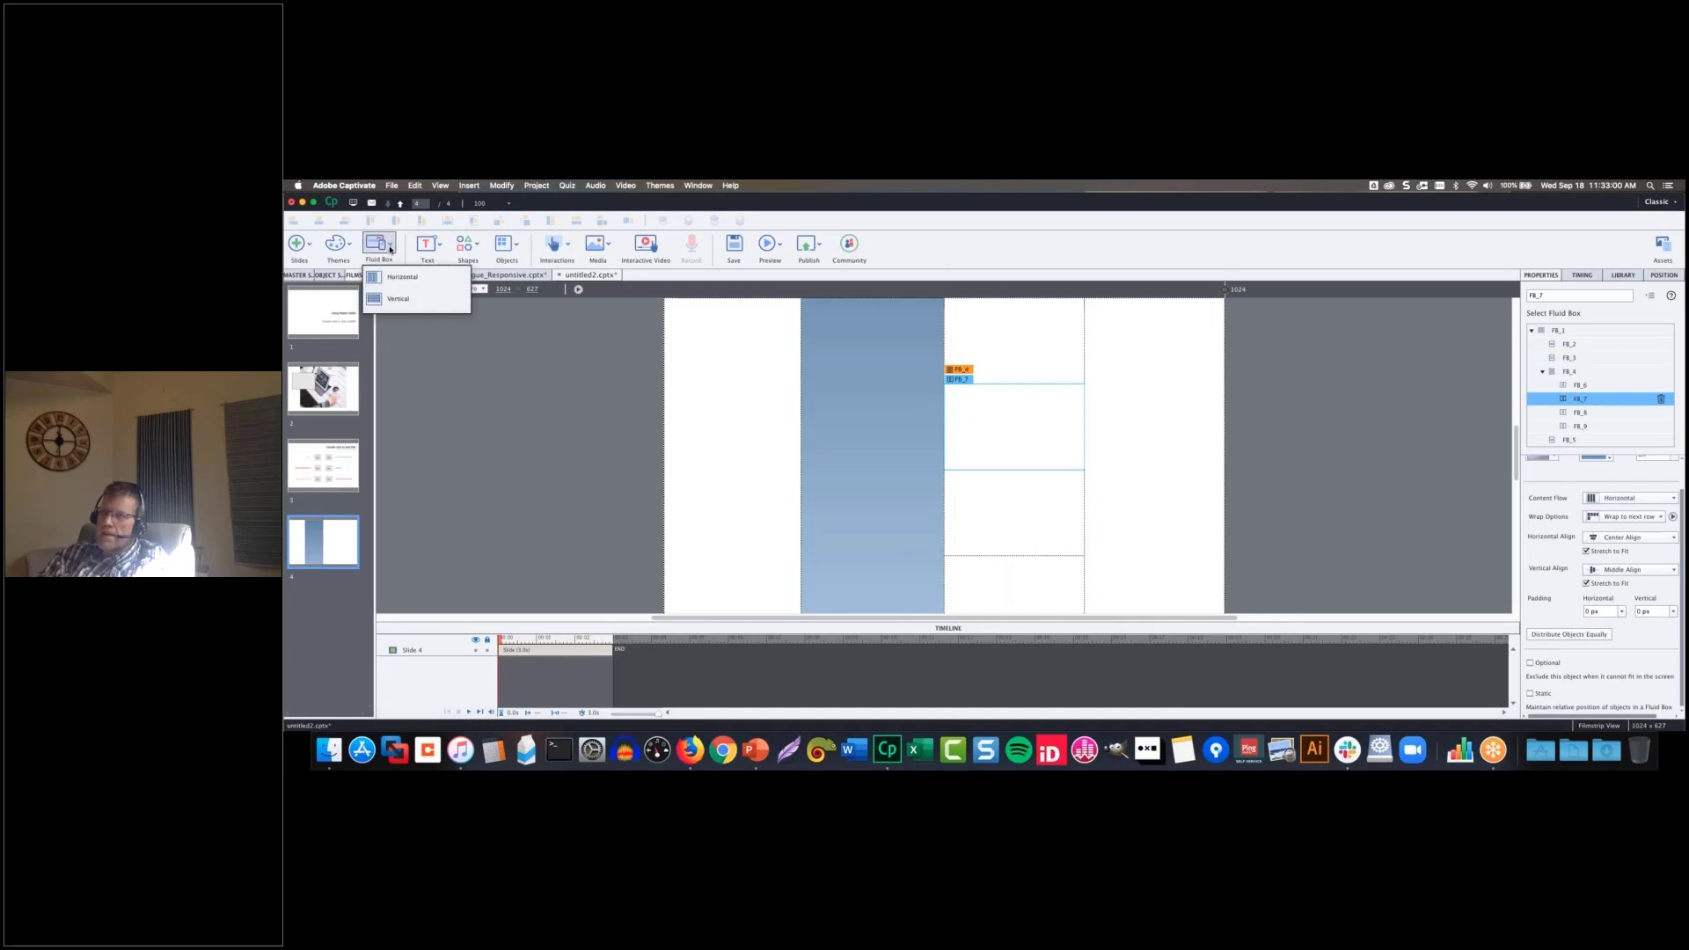
{"action": "mouse_move", "coordinate": [410, 280]}
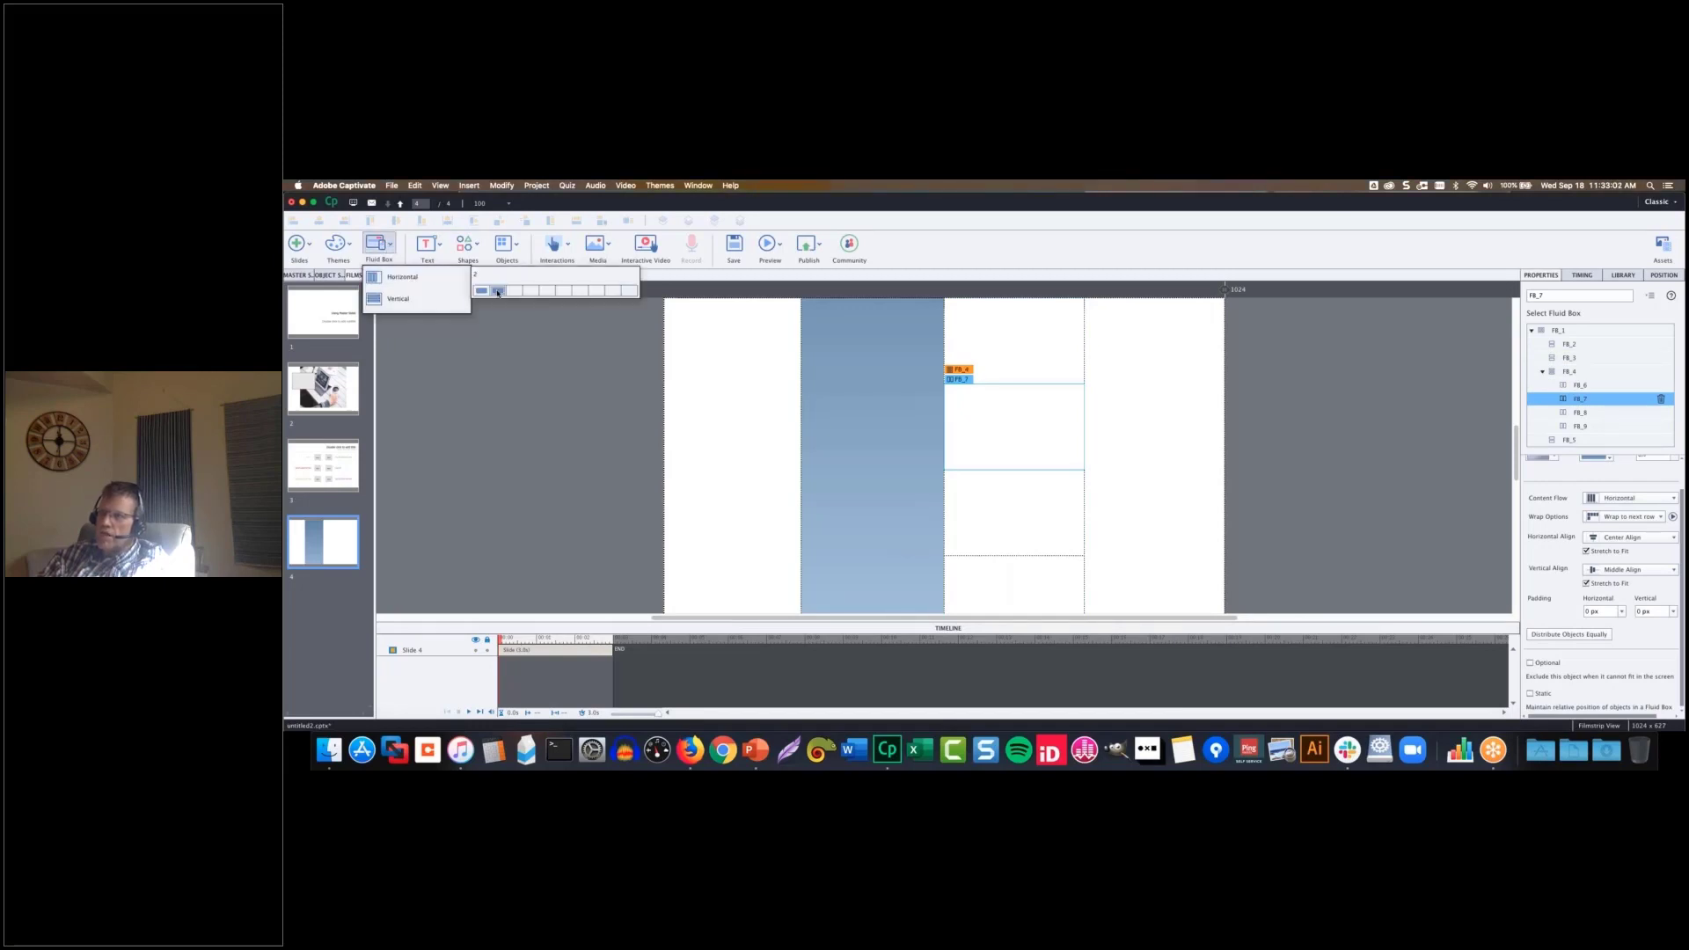
{"action": "left_click", "coordinate": [498, 290]}
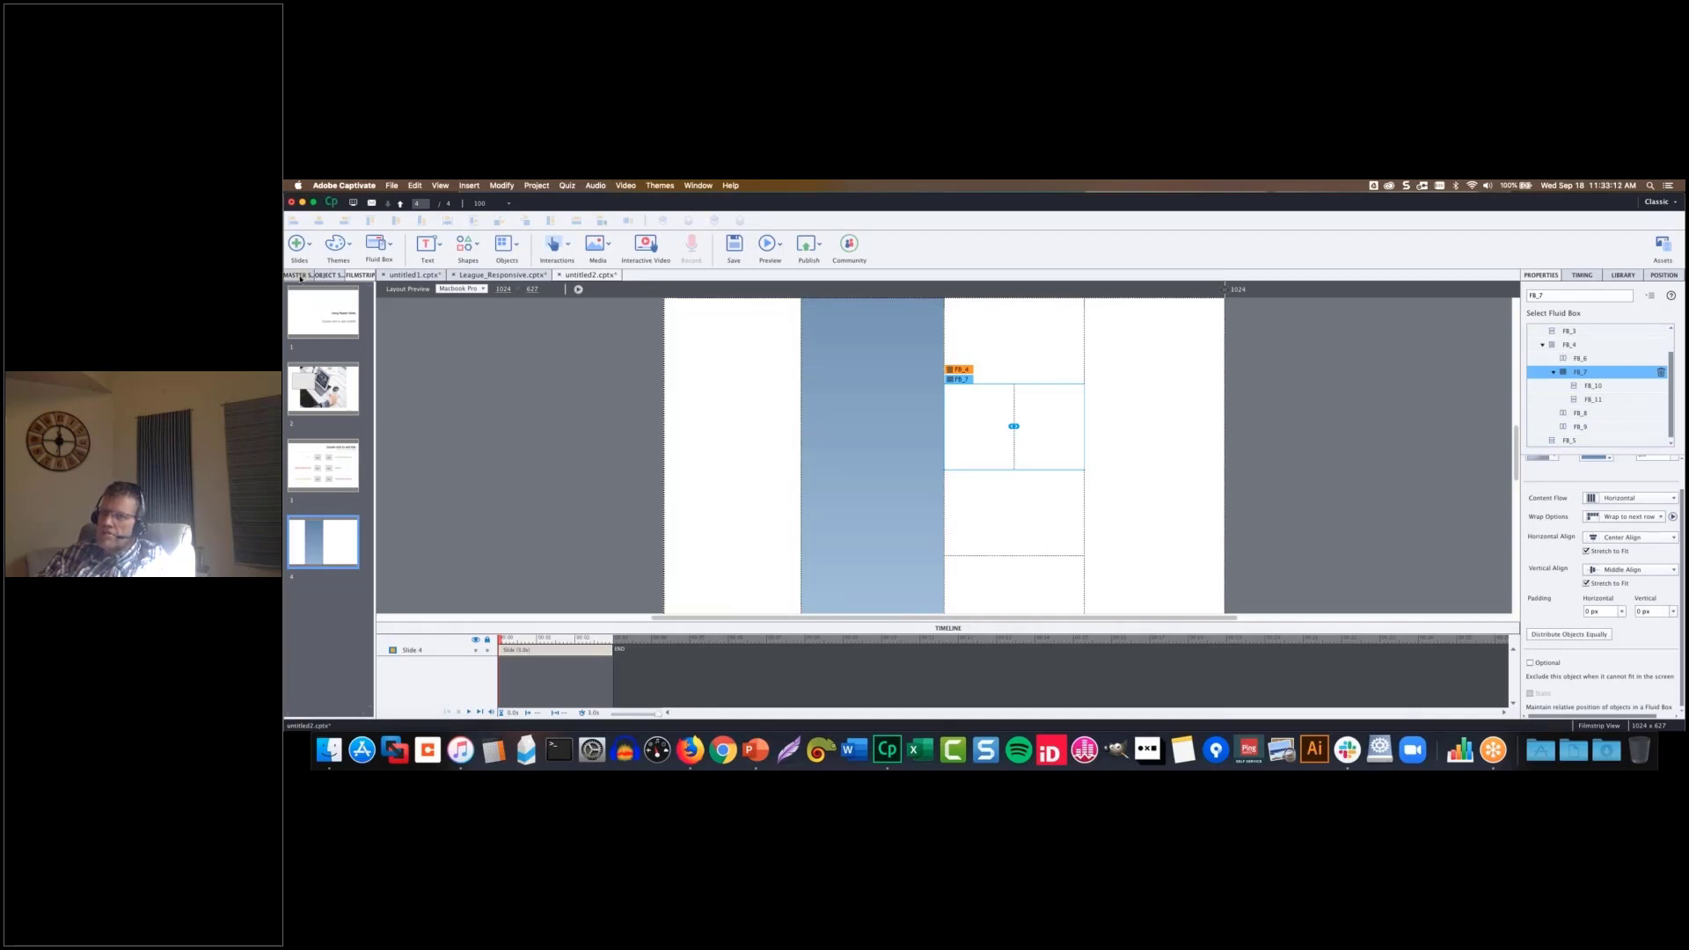
- Examine the Six choices master slide's placeholders and nested fluid boxes, including the empty box along its lower edge
{"action": "left_click", "coordinate": [301, 276]}
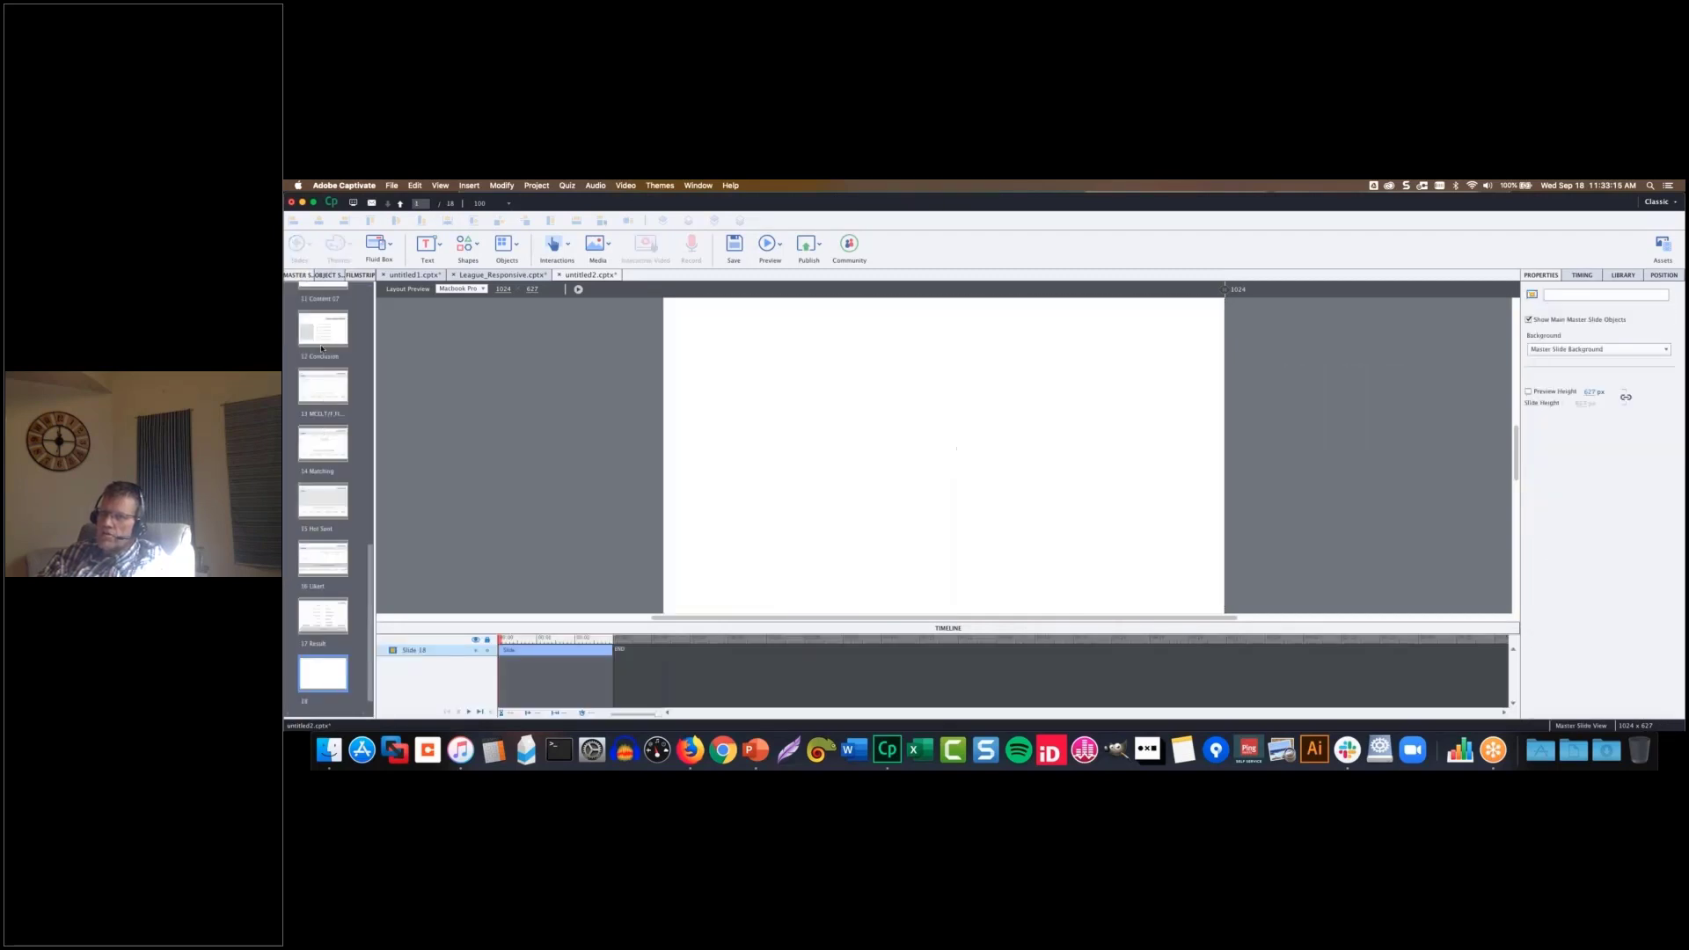
{"action": "scroll", "coordinate": [325, 400], "scroll_direction": "up", "scroll_amount": 4}
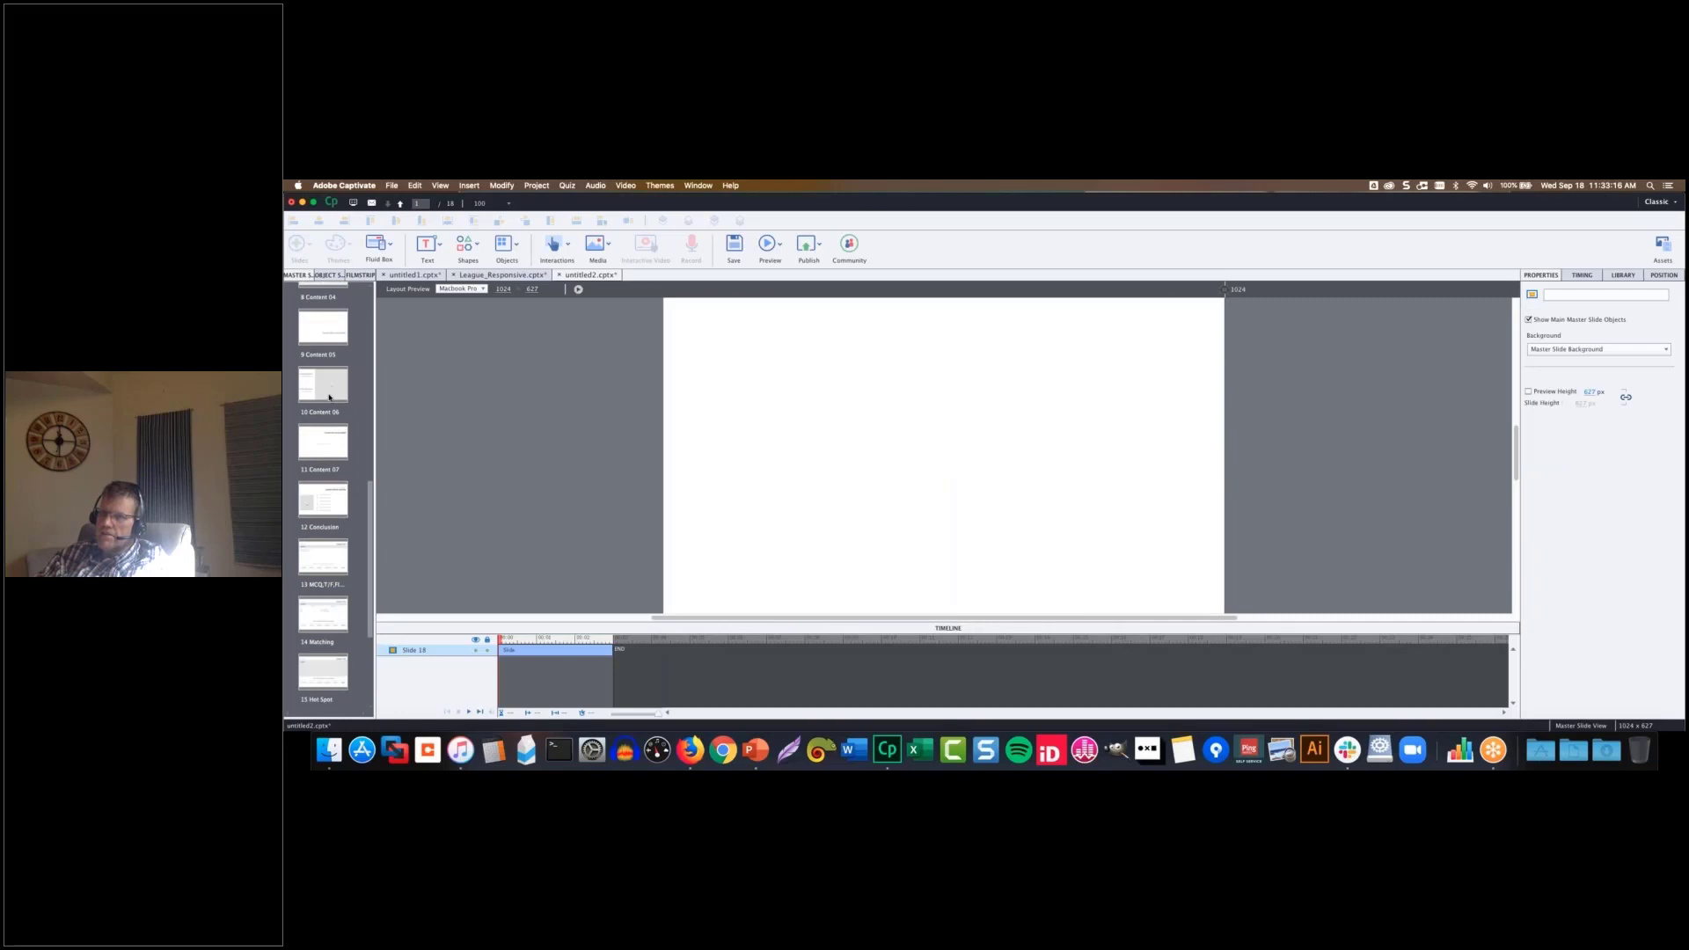
{"action": "scroll", "coordinate": [330, 397], "scroll_direction": "up", "scroll_amount": 5}
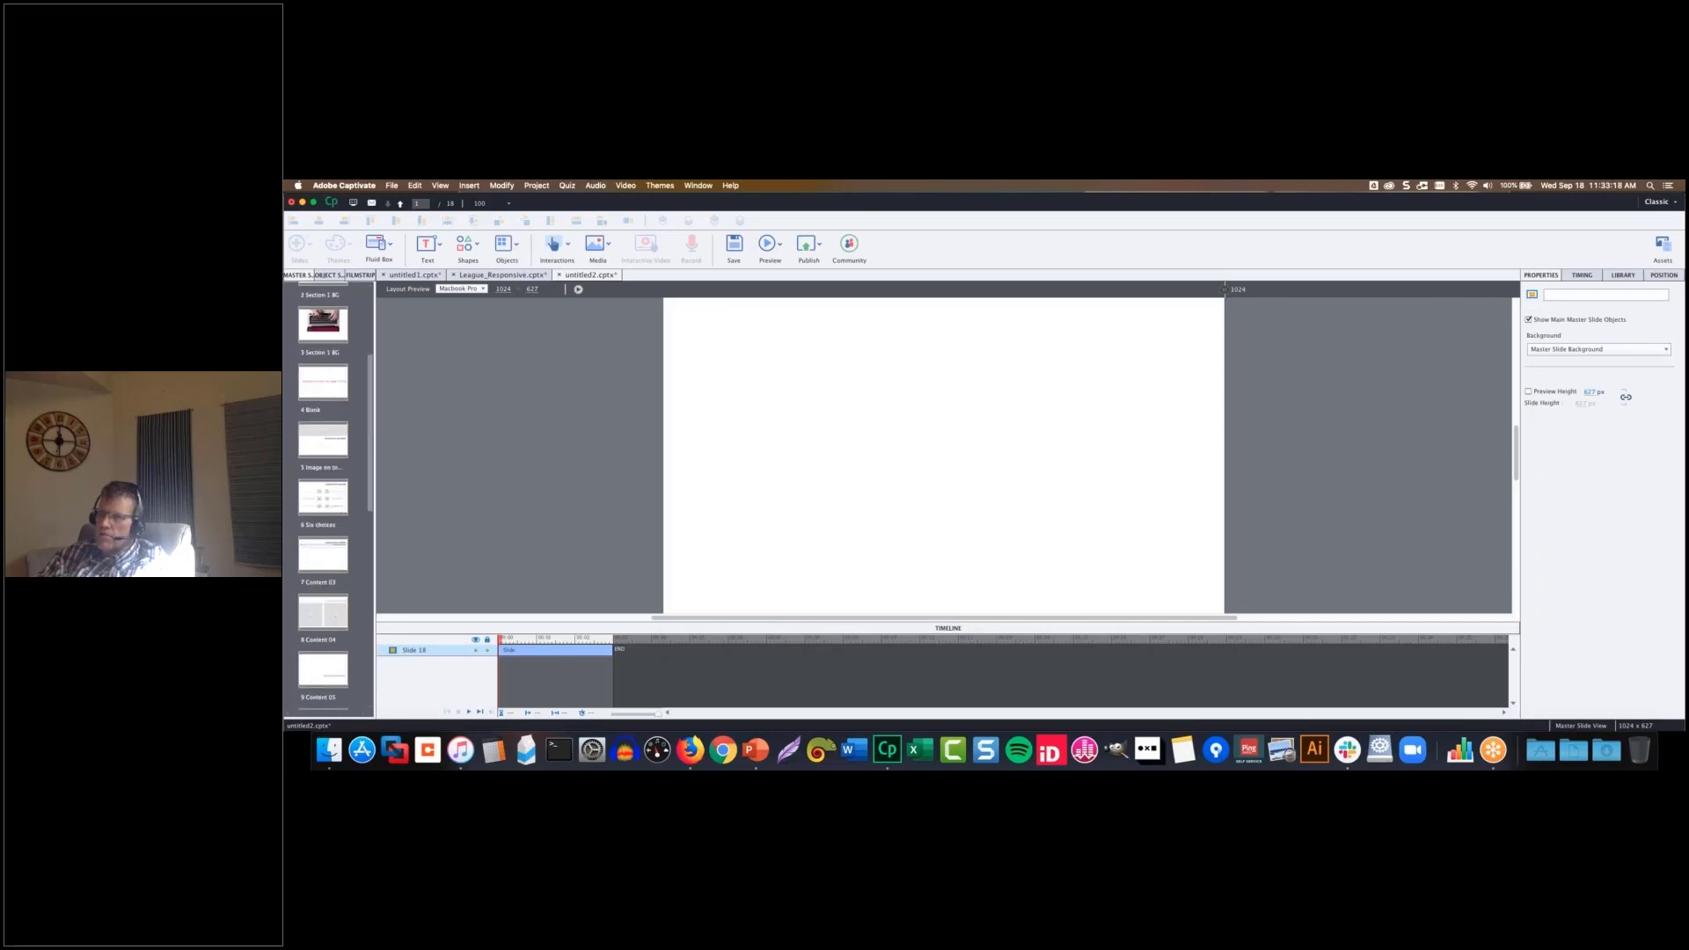
{"action": "left_click", "coordinate": [336, 506]}
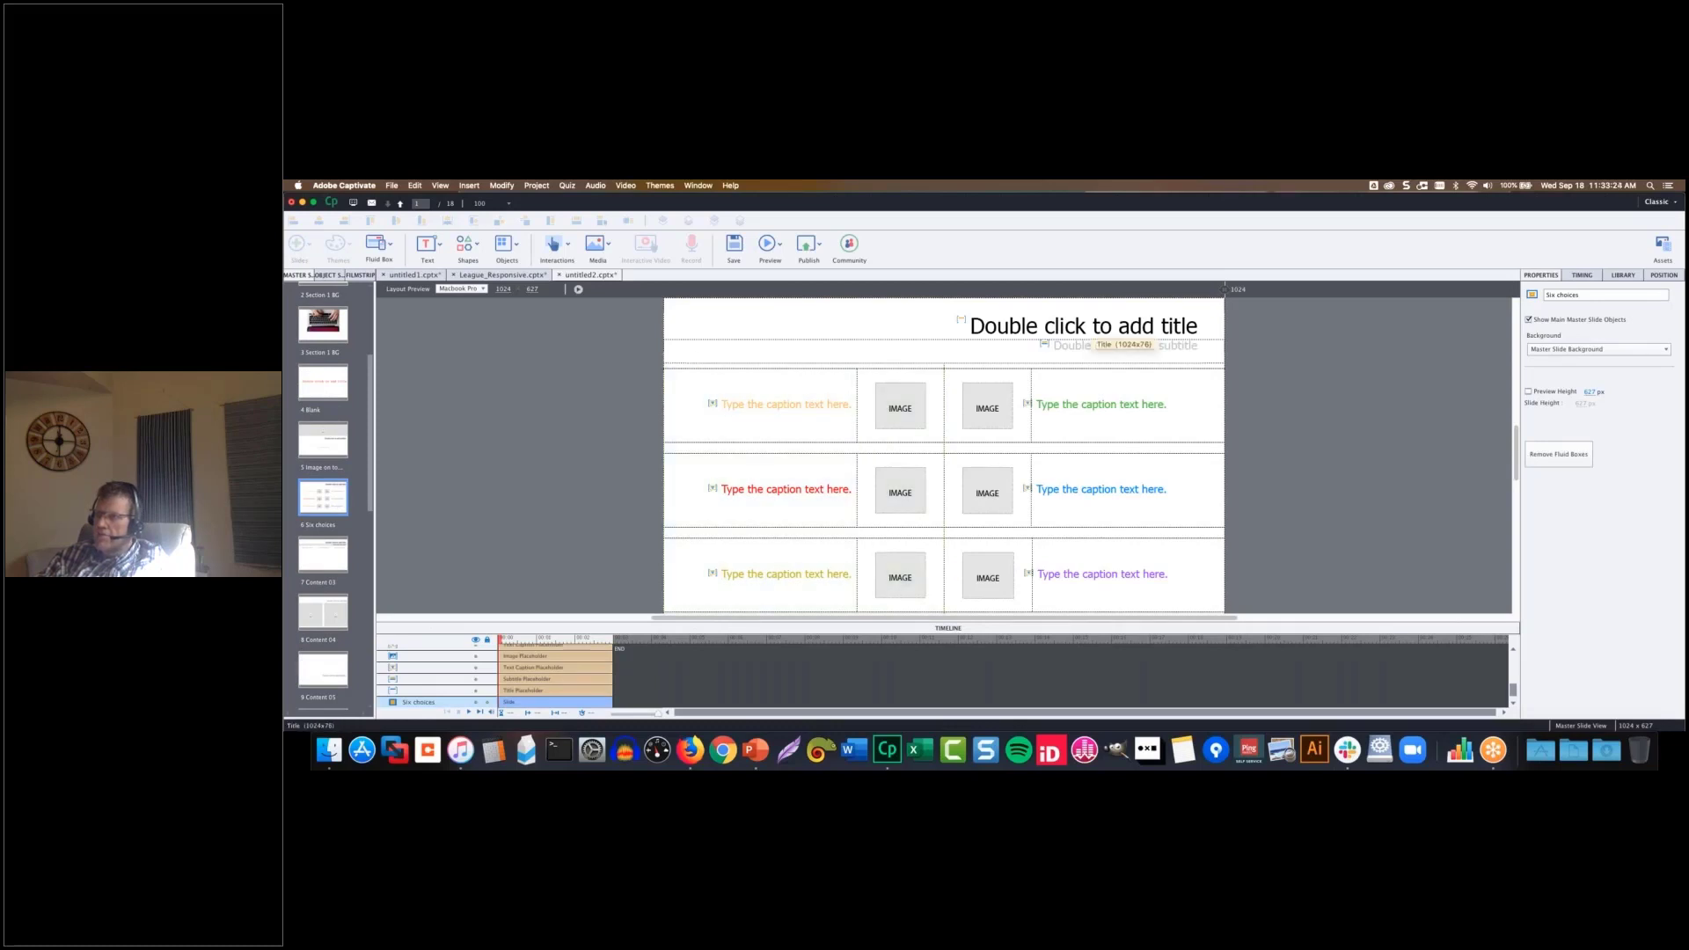
{"action": "left_click", "coordinate": [1155, 325]}
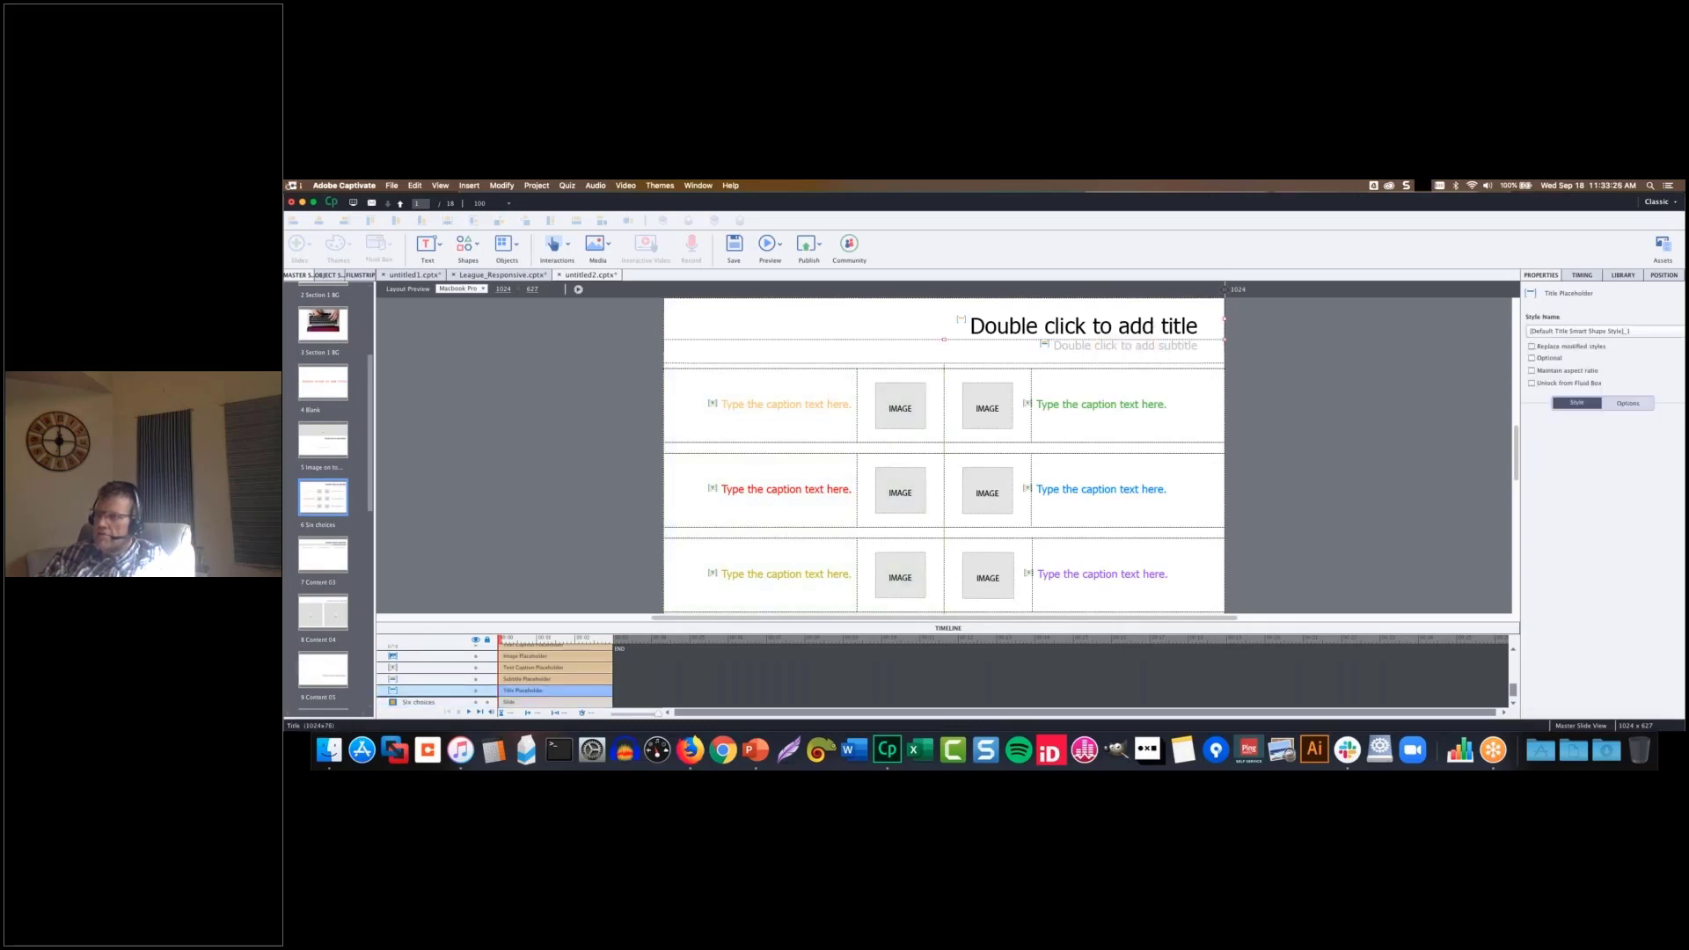
{"action": "scroll", "coordinate": [944, 528], "scroll_direction": "down", "scroll_amount": 3}
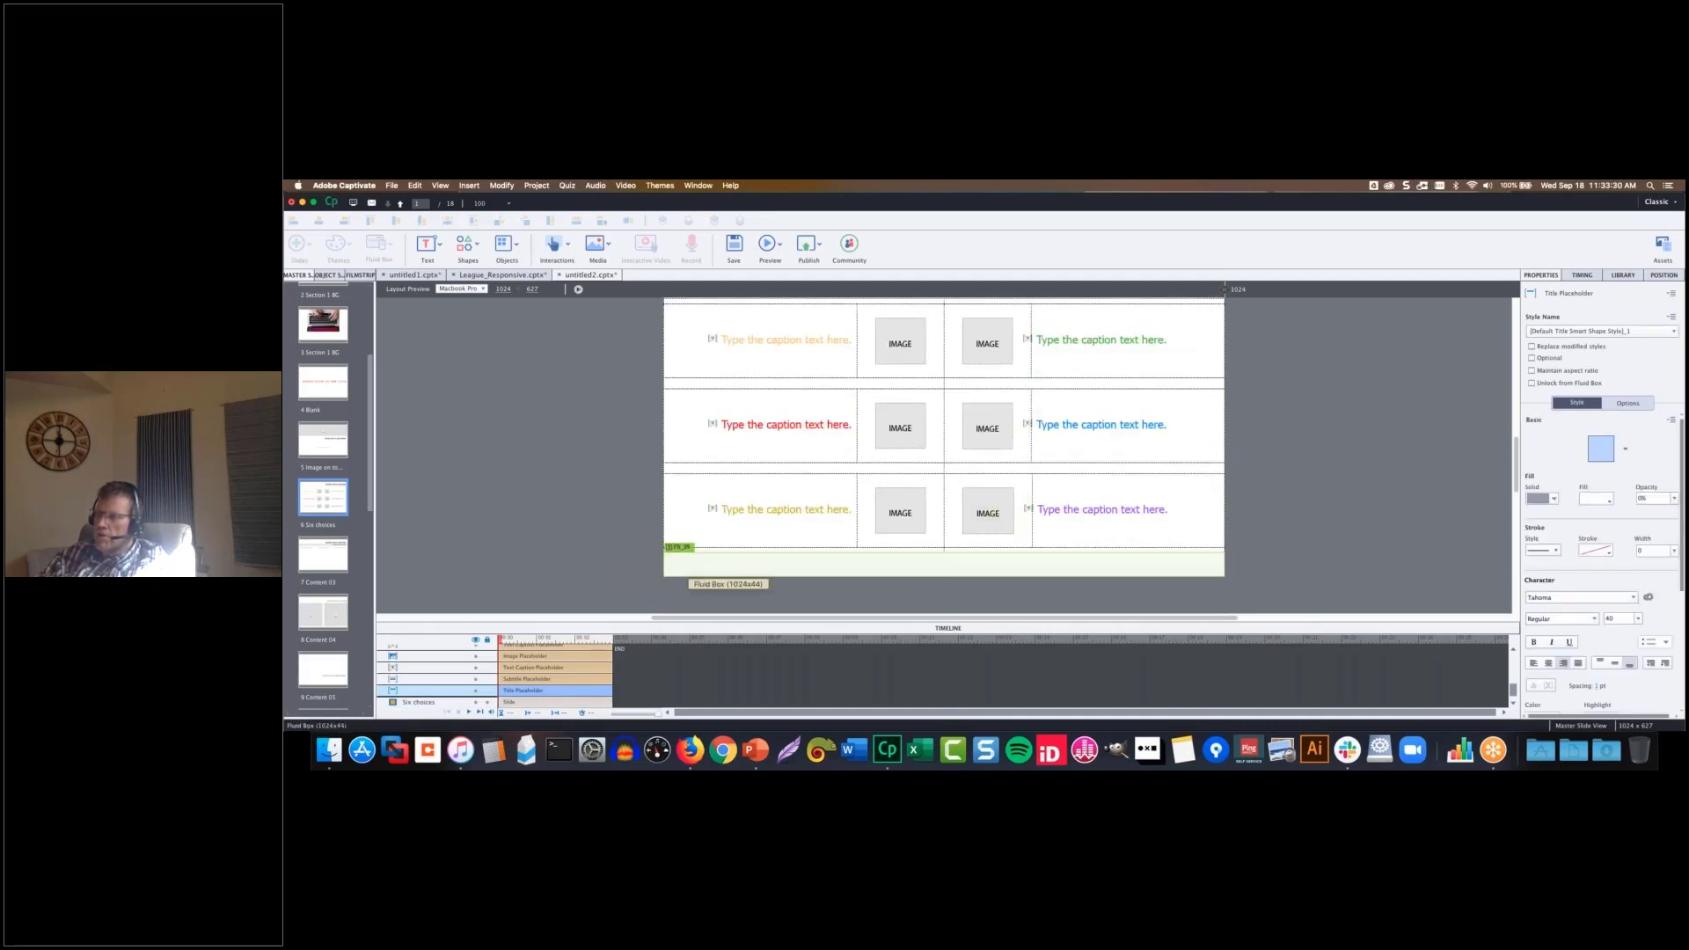
{"action": "left_click", "coordinate": [721, 568]}
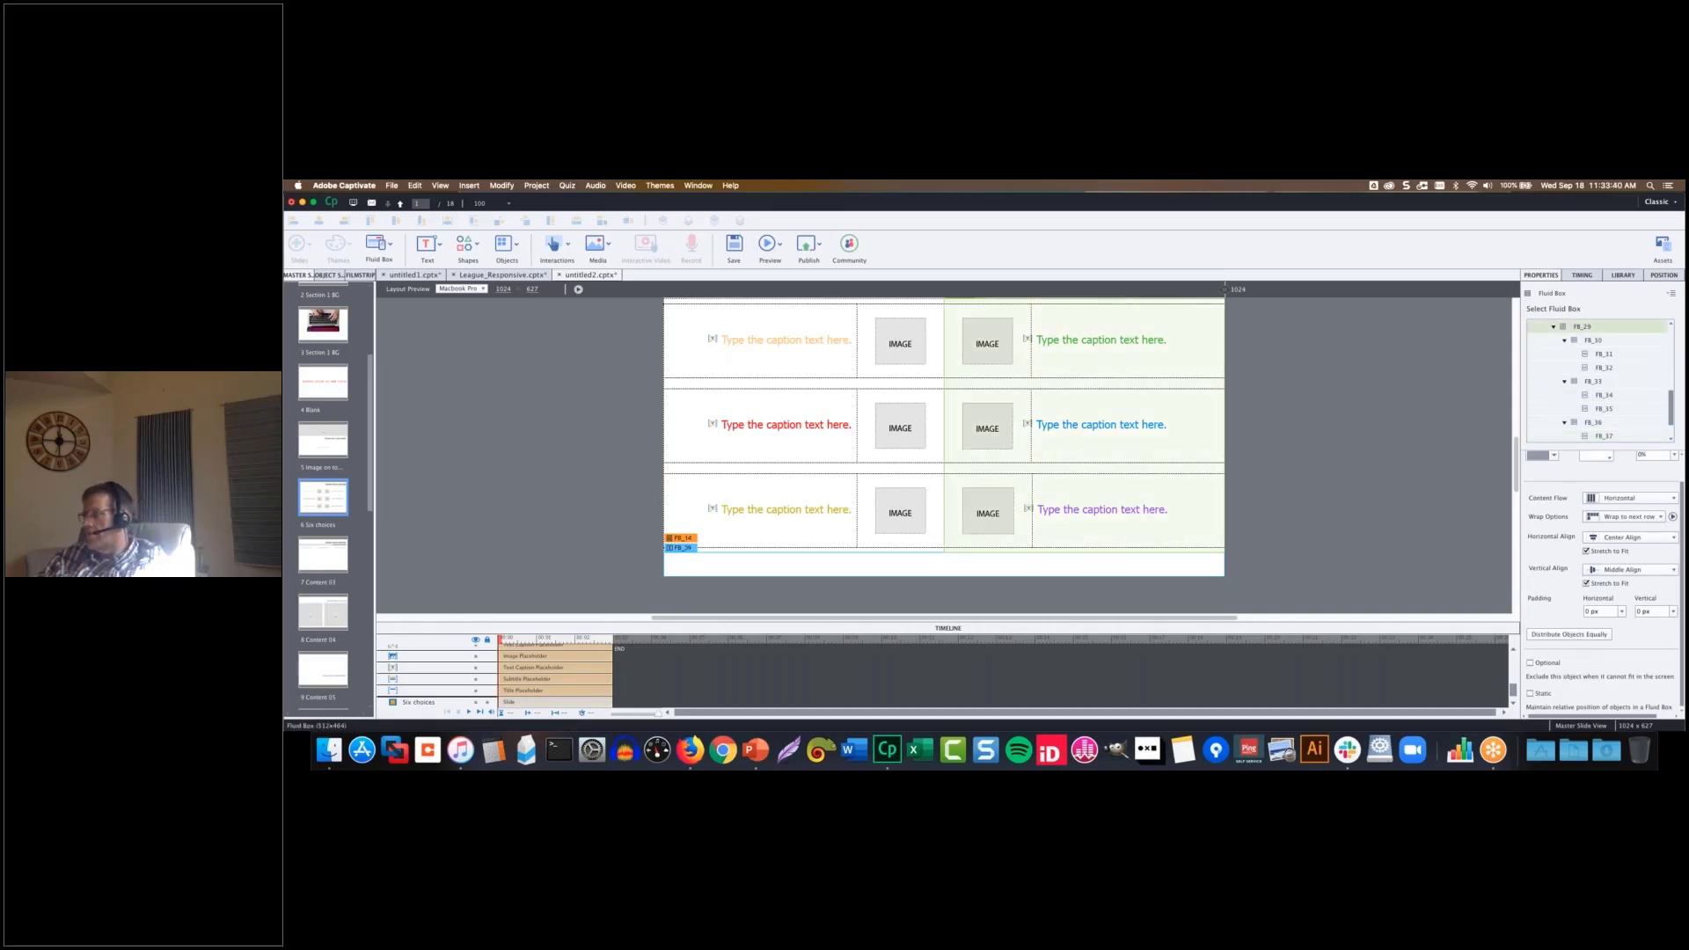
{"action": "scroll", "coordinate": [1582, 327], "scroll_direction": "down", "scroll_amount": 1}
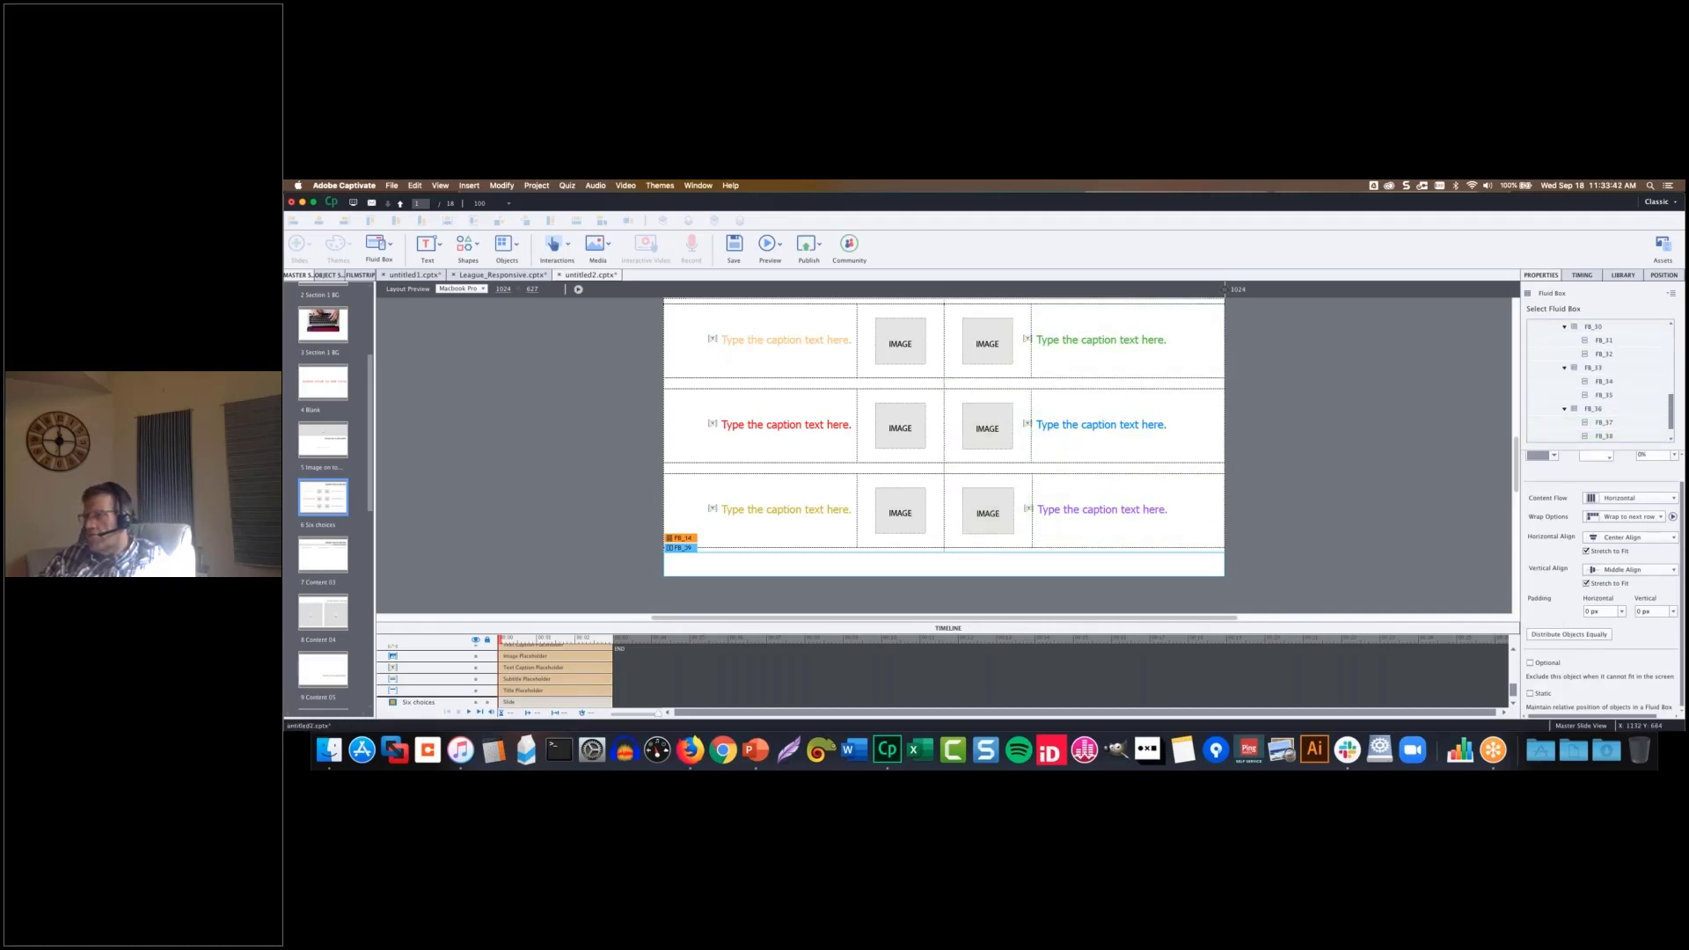
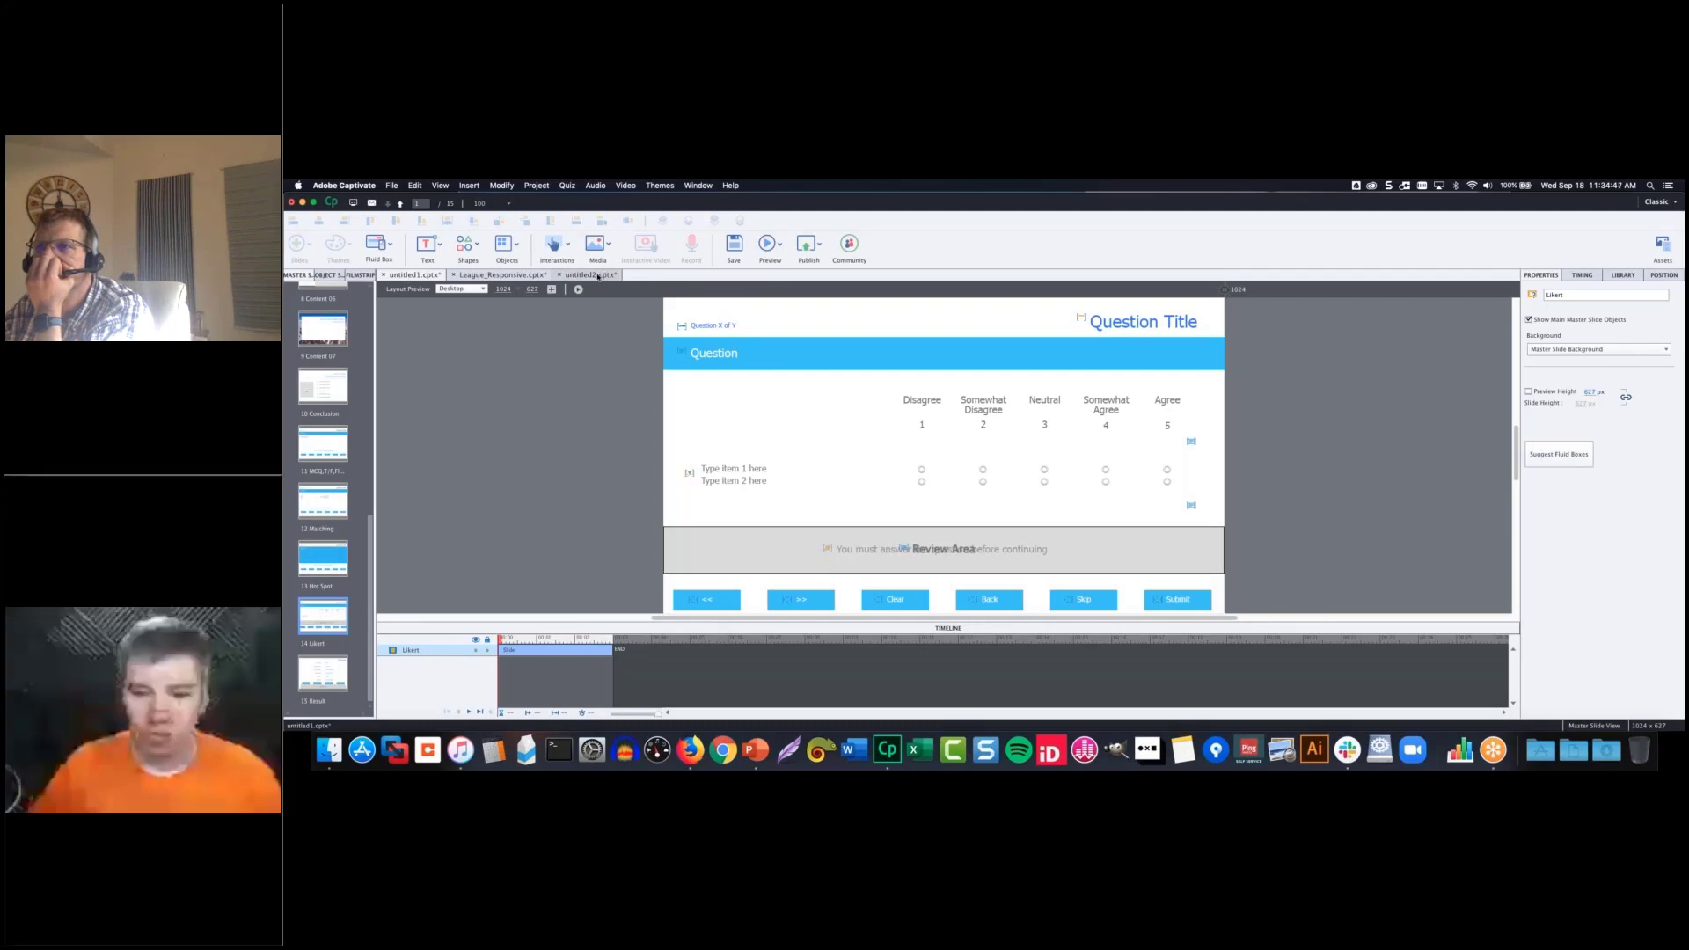
- Return to untitled2.cptx and review the General Settings and Defaults categories of the preferences, leaving them unchanged
{"action": "left_click", "coordinate": [600, 275]}
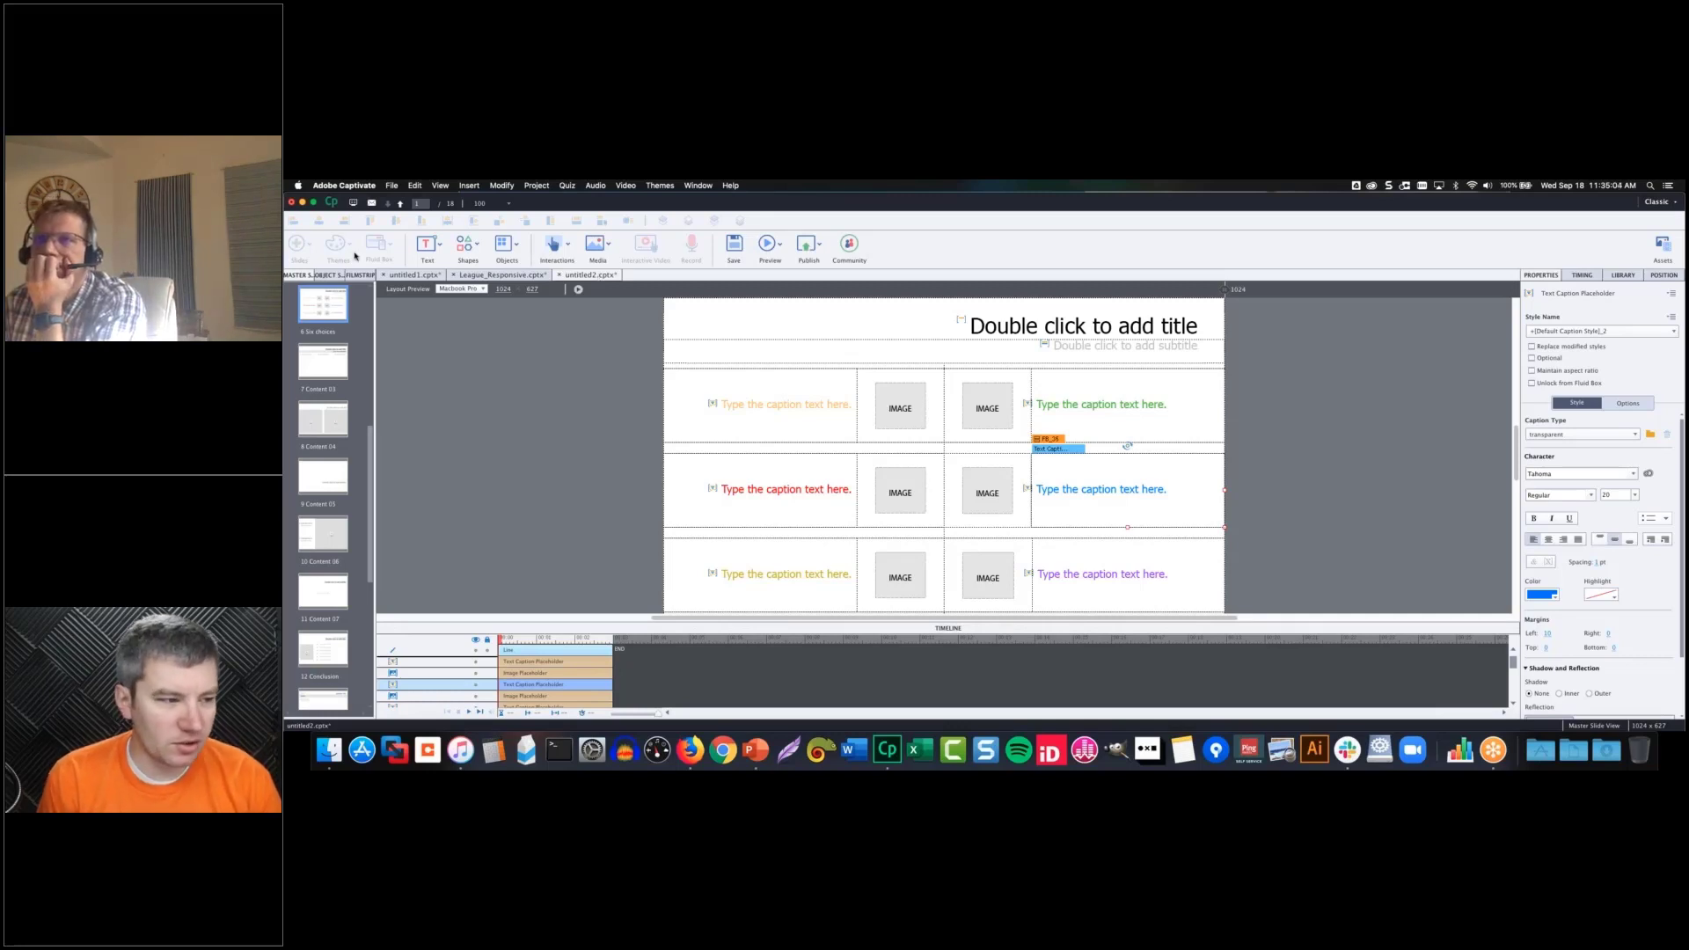
{"action": "left_click", "coordinate": [397, 187]}
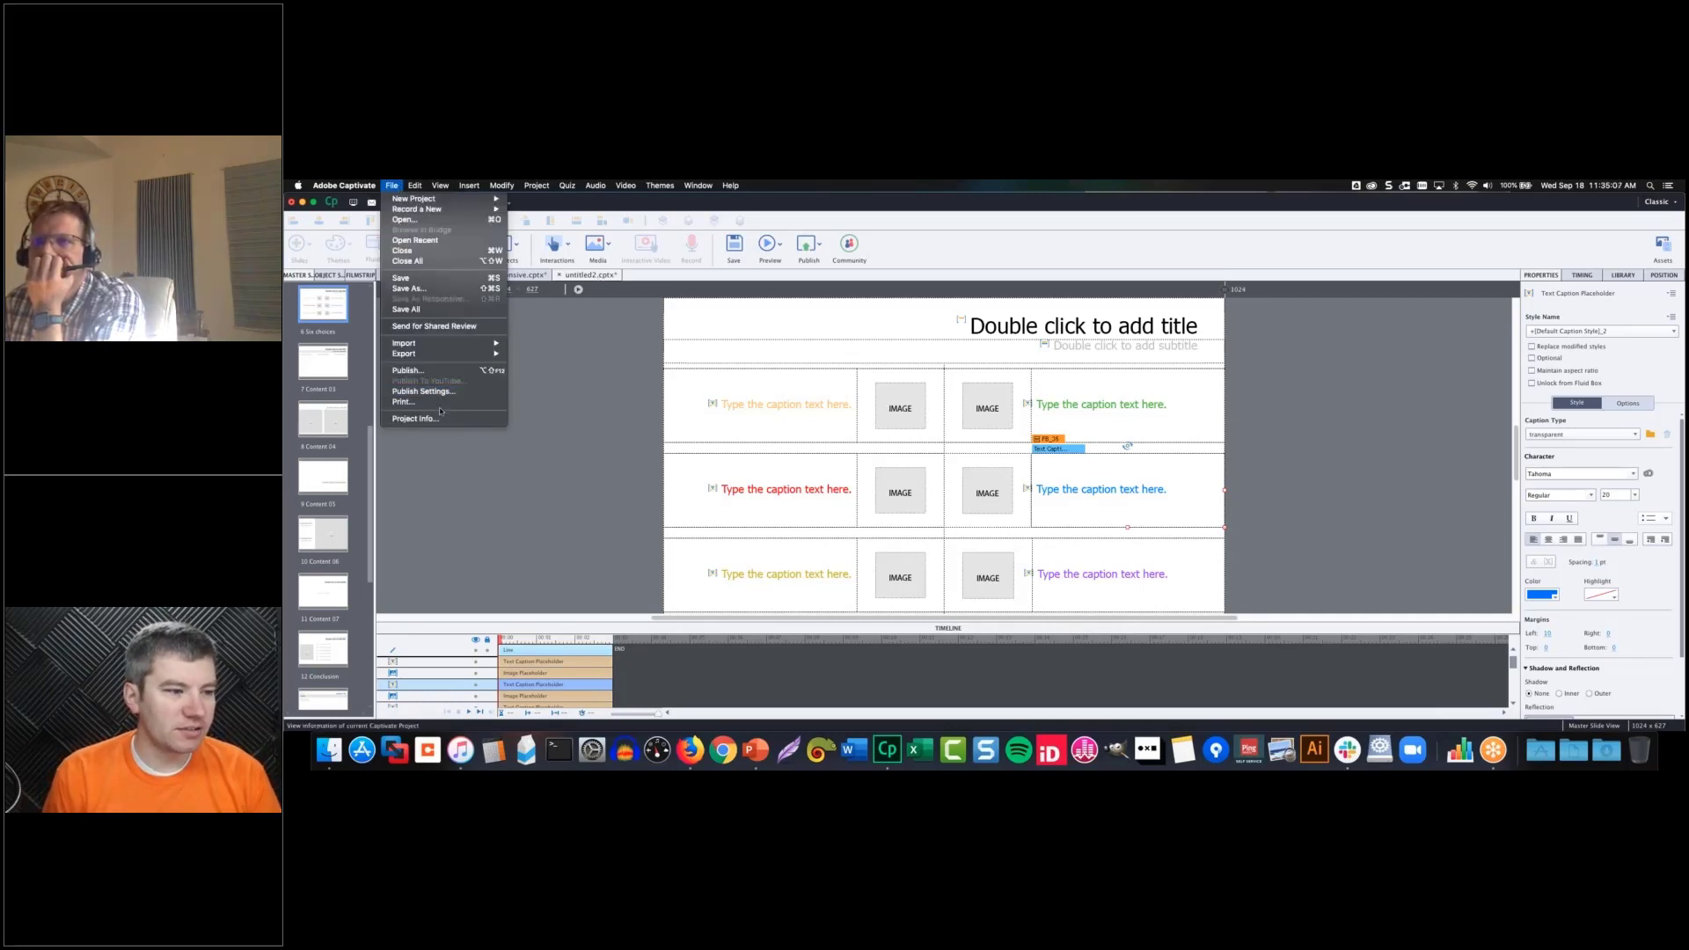
{"action": "mouse_move", "coordinate": [415, 186]}
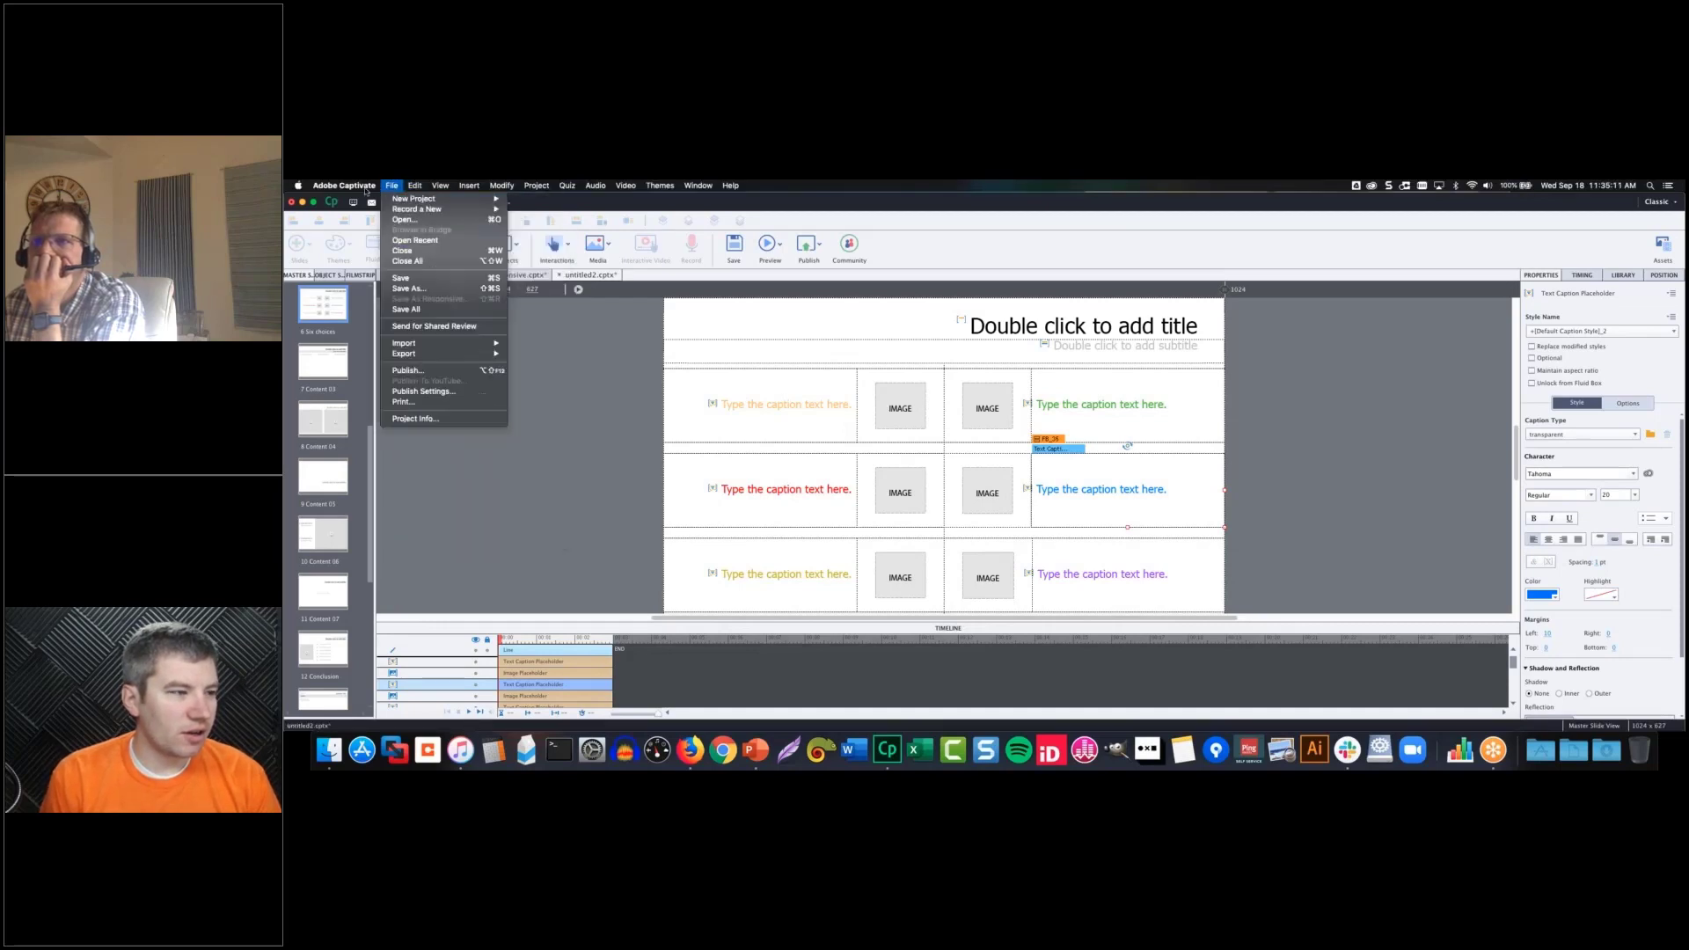
{"action": "mouse_move", "coordinate": [362, 190]}
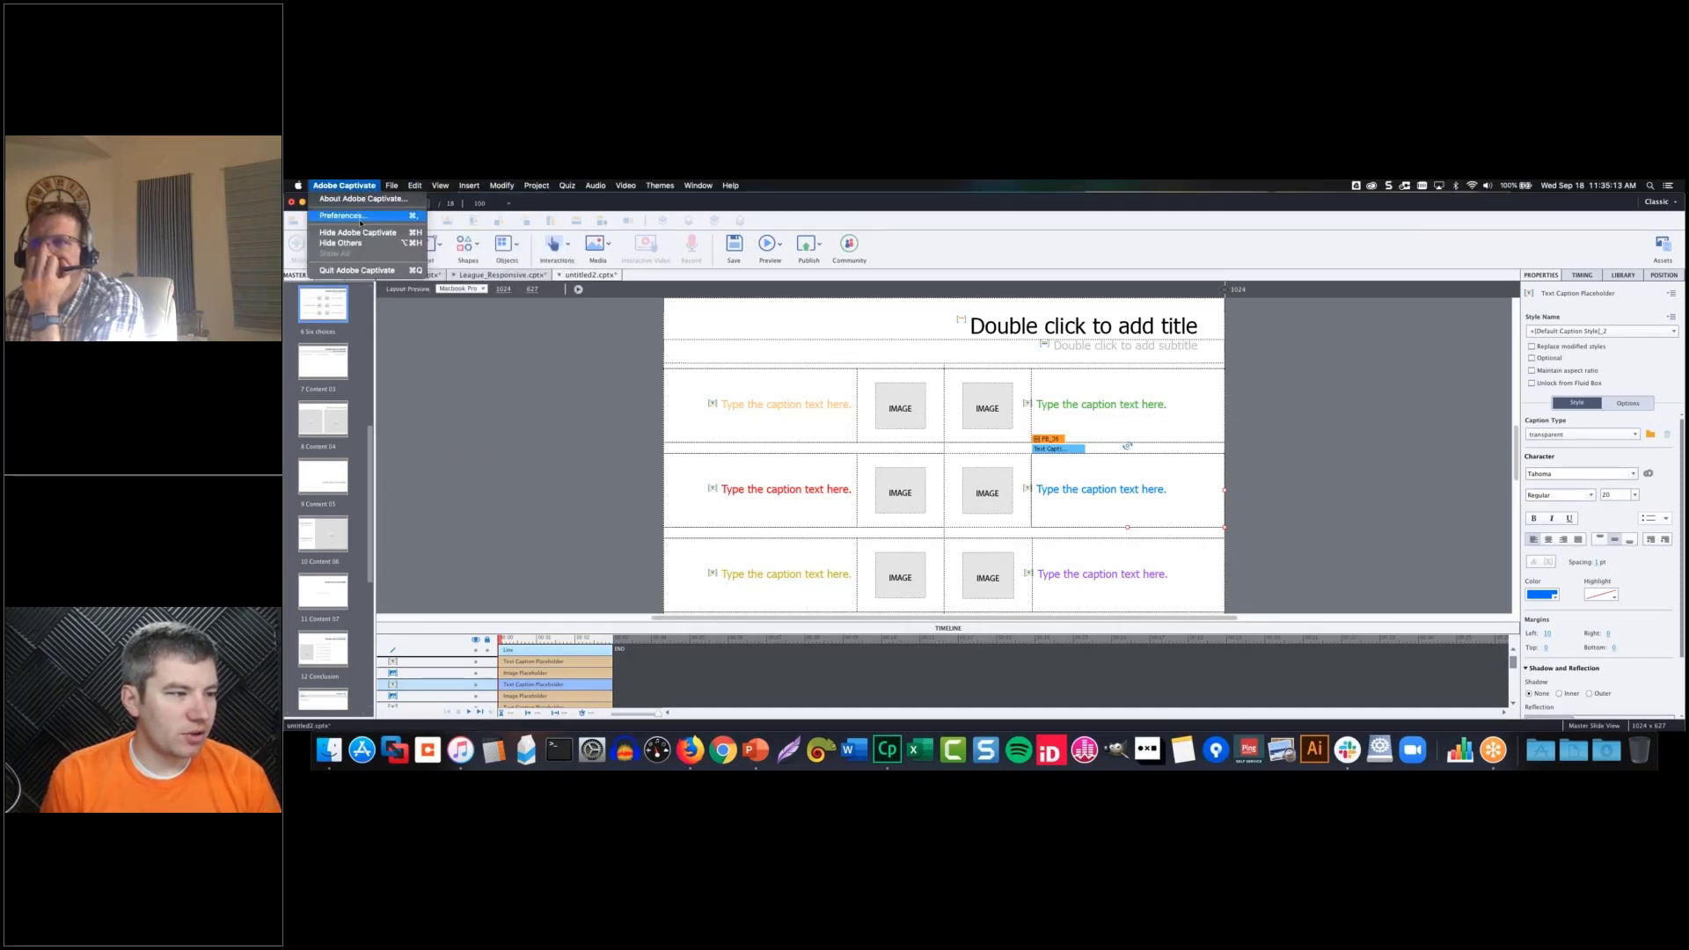
{"action": "left_click", "coordinate": [361, 220]}
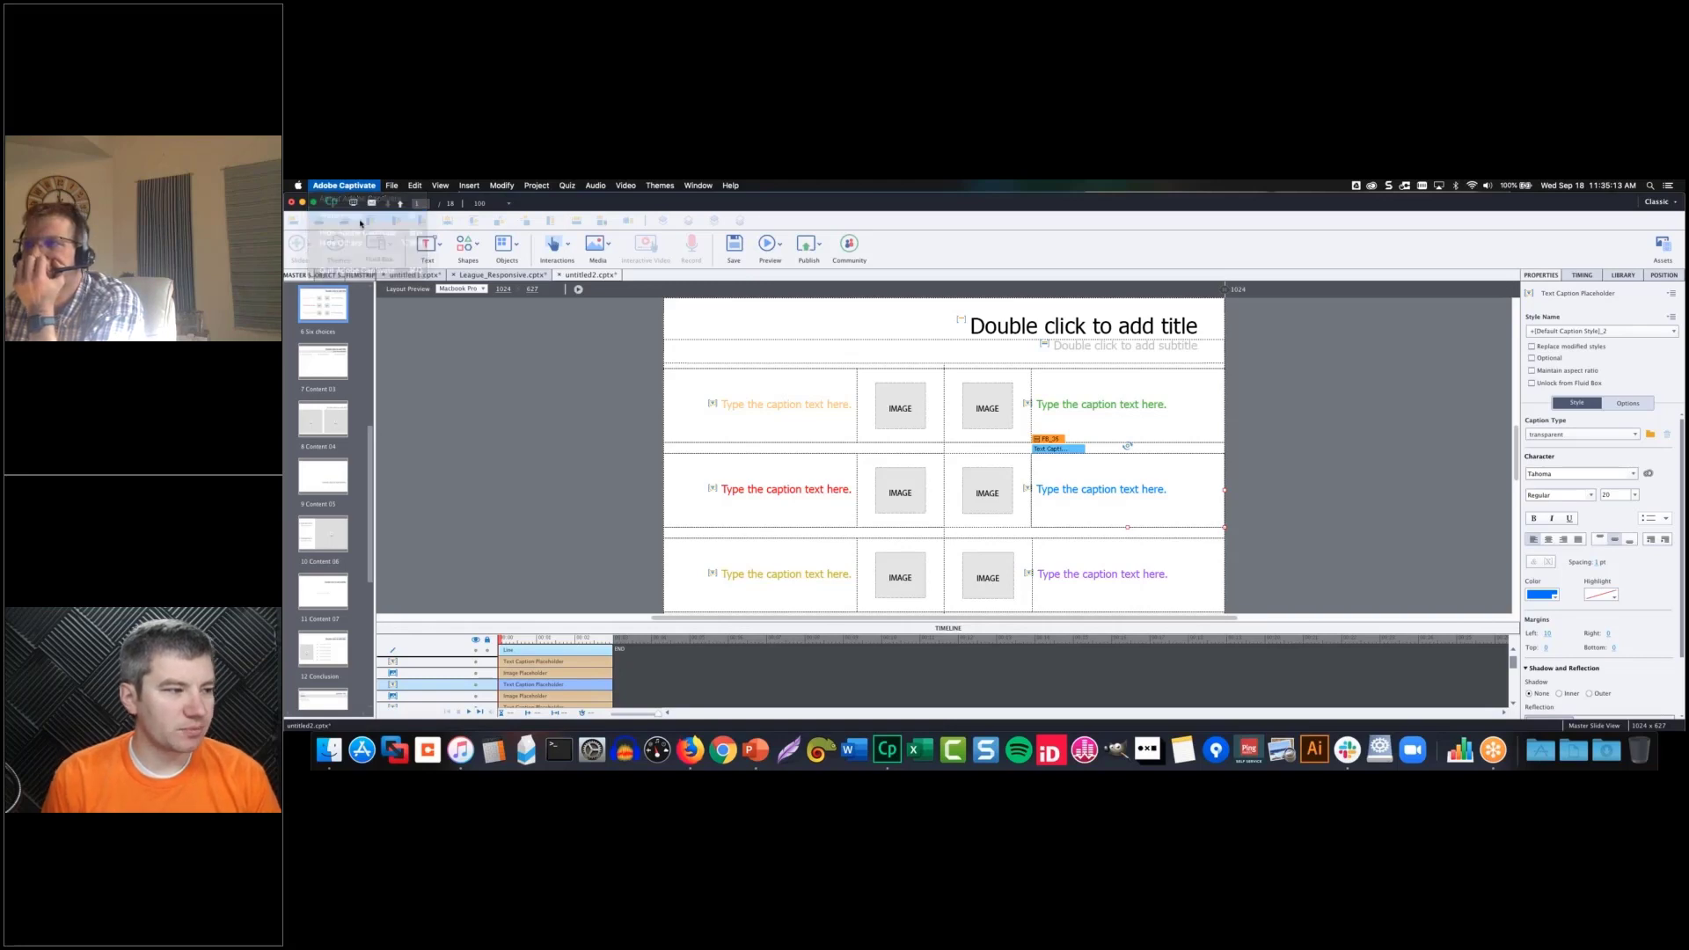
{"action": "left_click", "coordinate": [834, 283]}
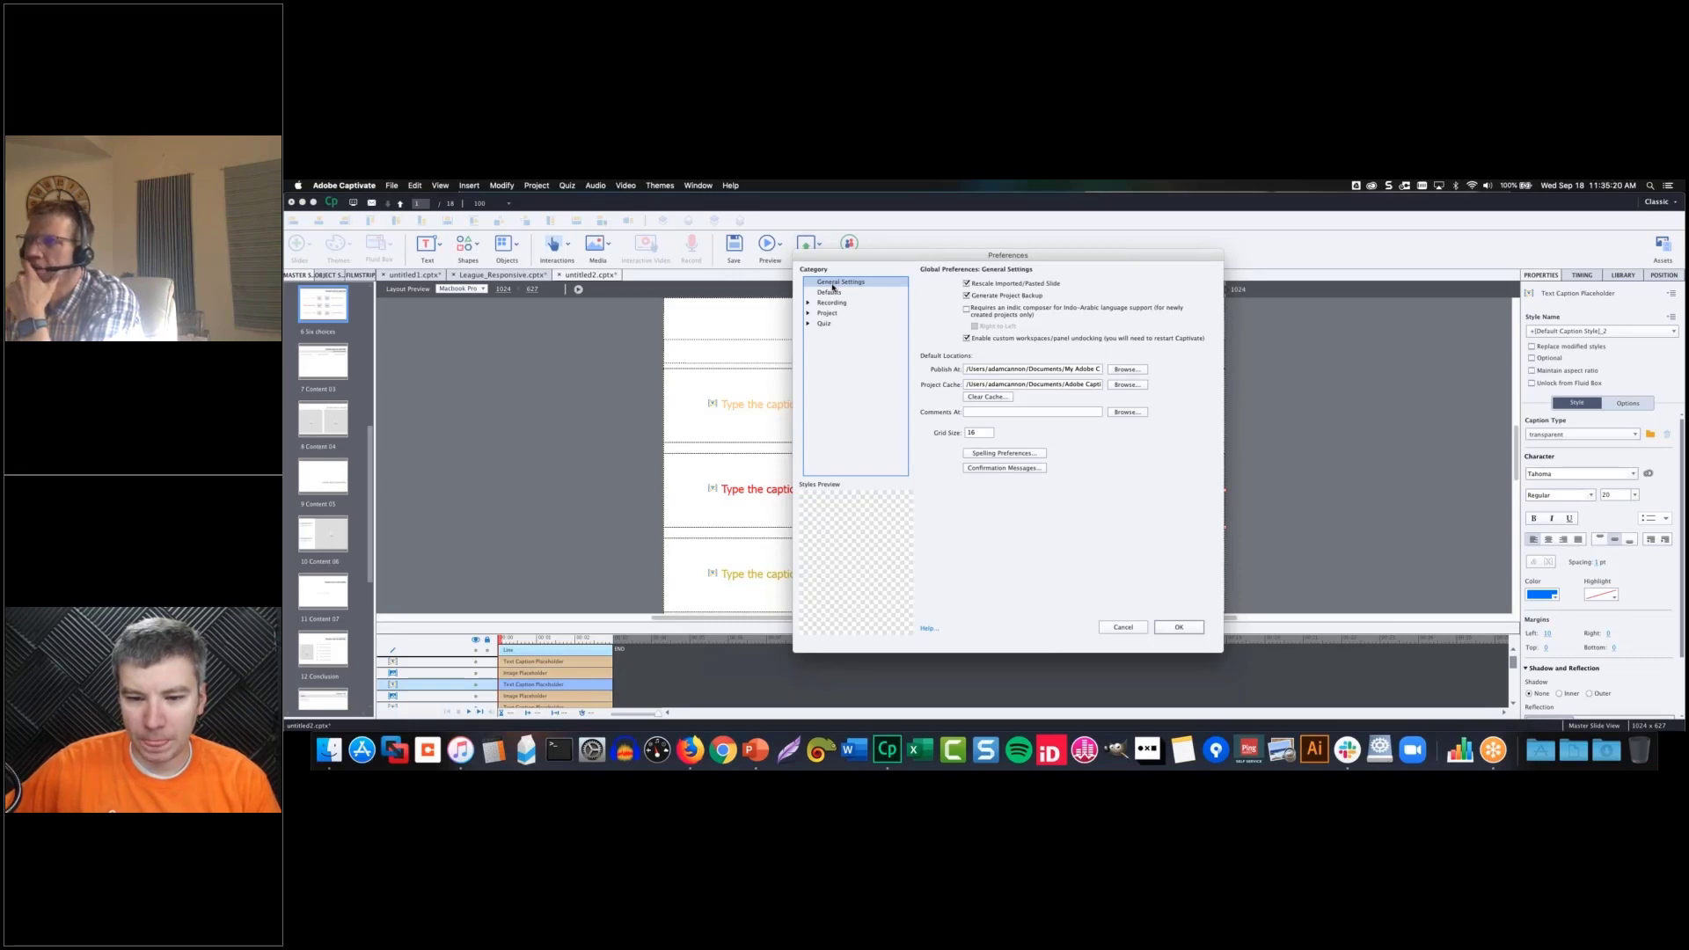
{"action": "left_click", "coordinate": [831, 292]}
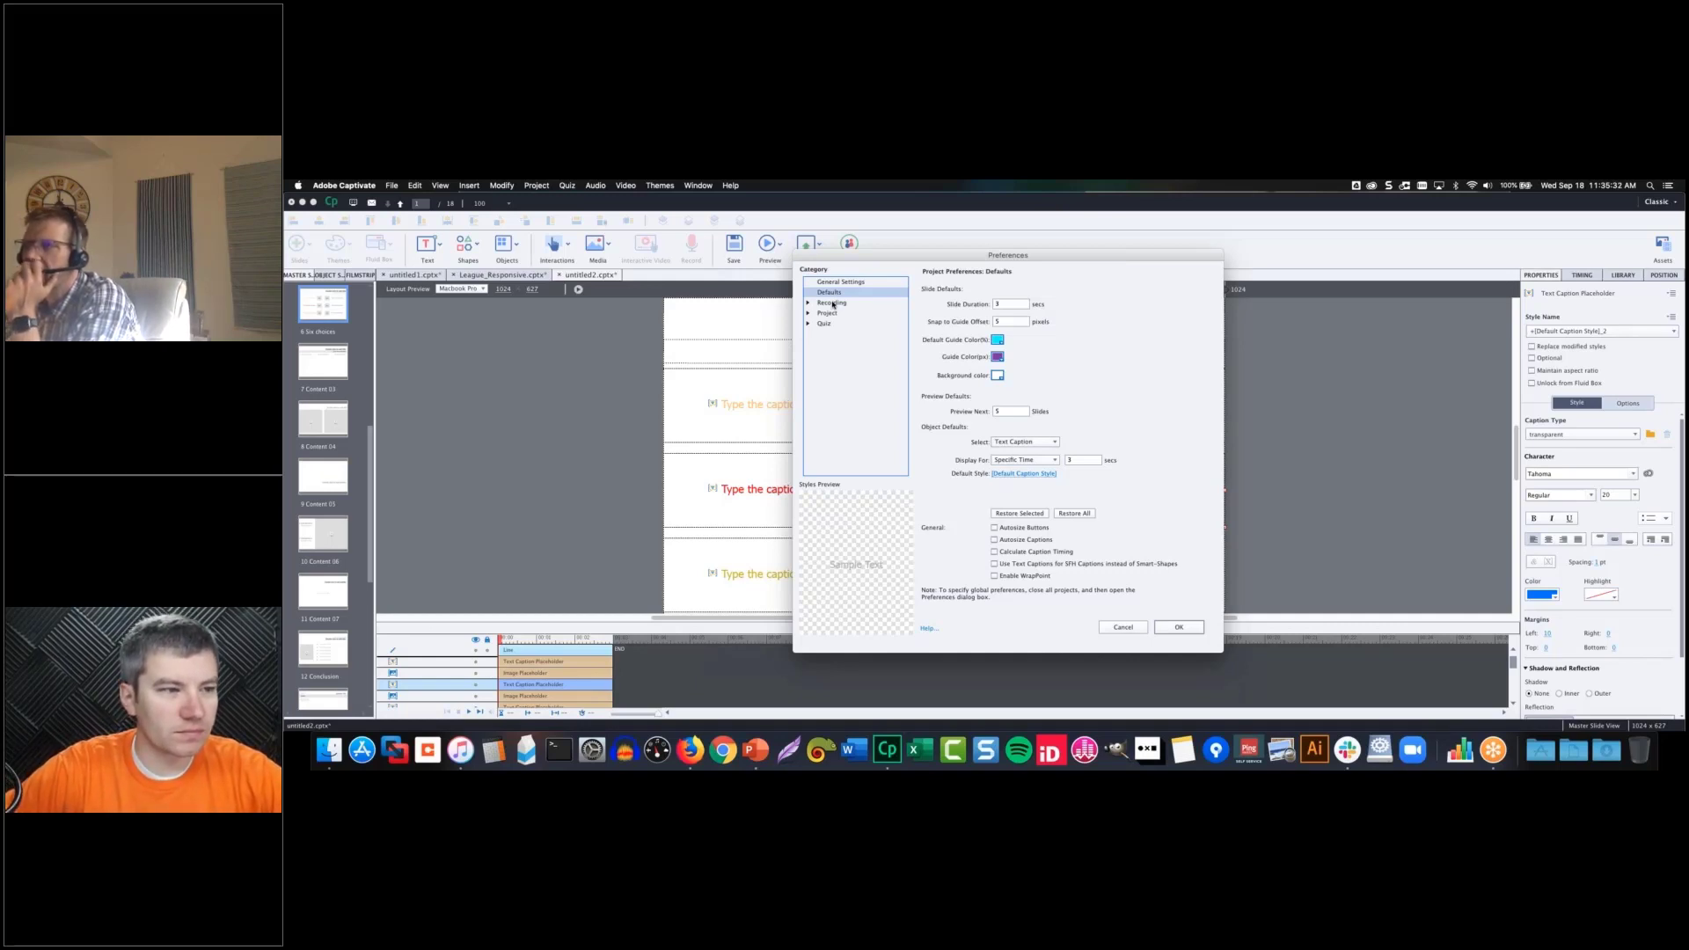
{"action": "left_click", "coordinate": [838, 281]}
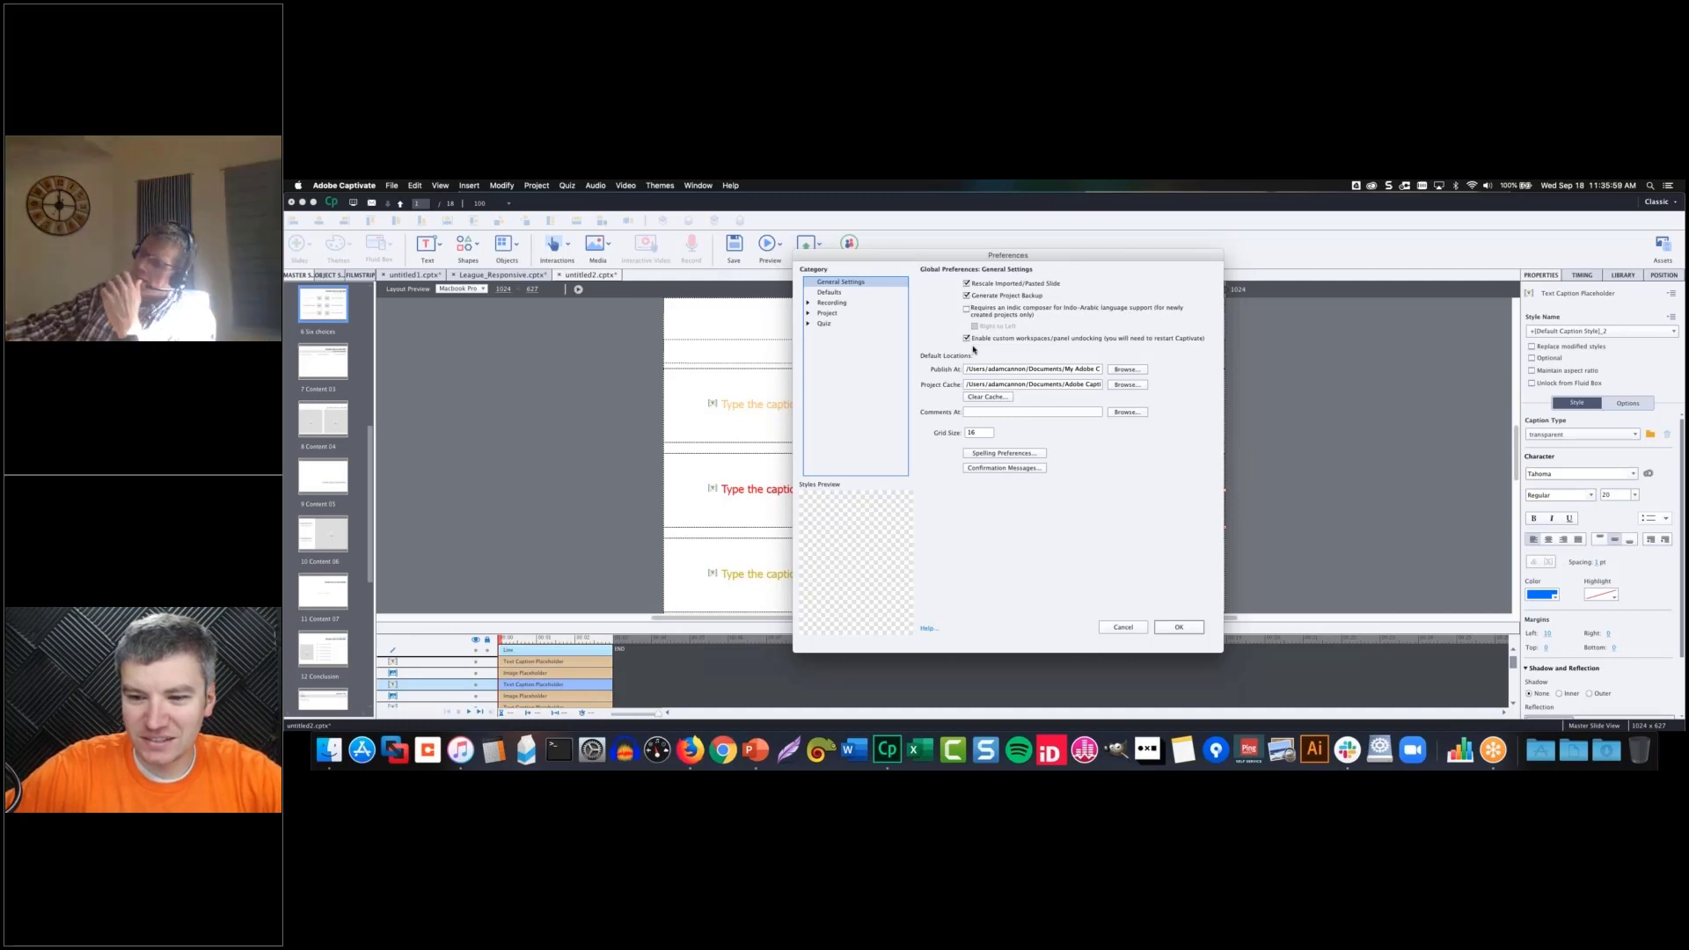
{"action": "left_click", "coordinate": [1118, 633]}
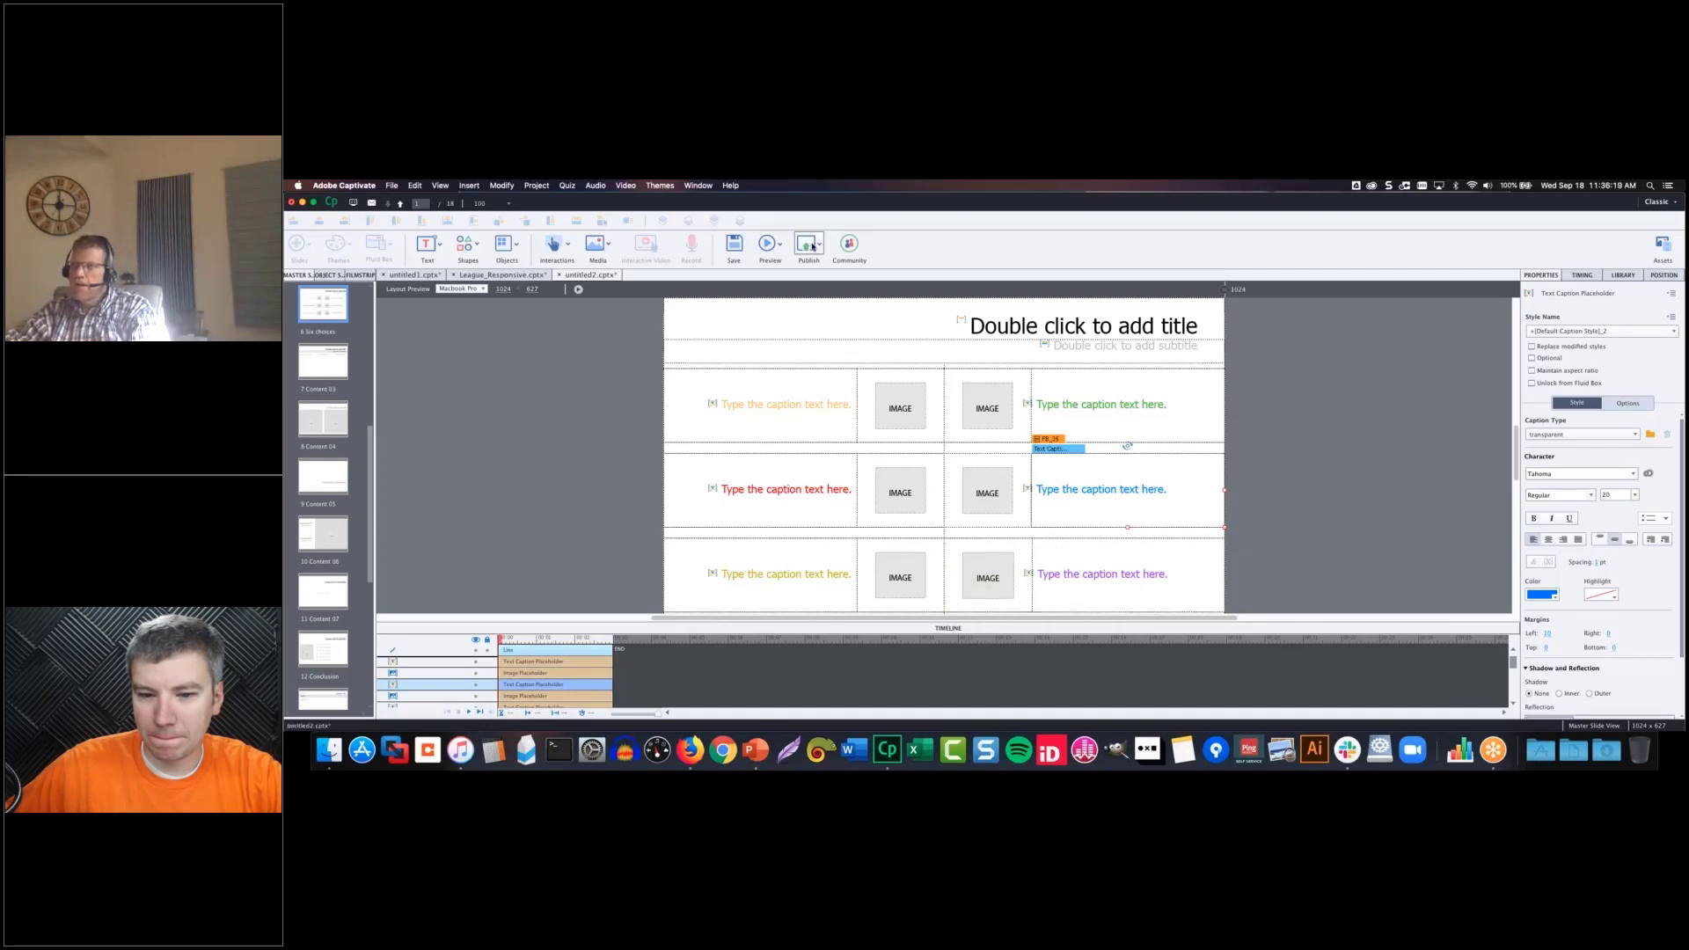
- Review the Publish for Devices settings of the project and close them without publishing
{"action": "left_click", "coordinate": [818, 250]}
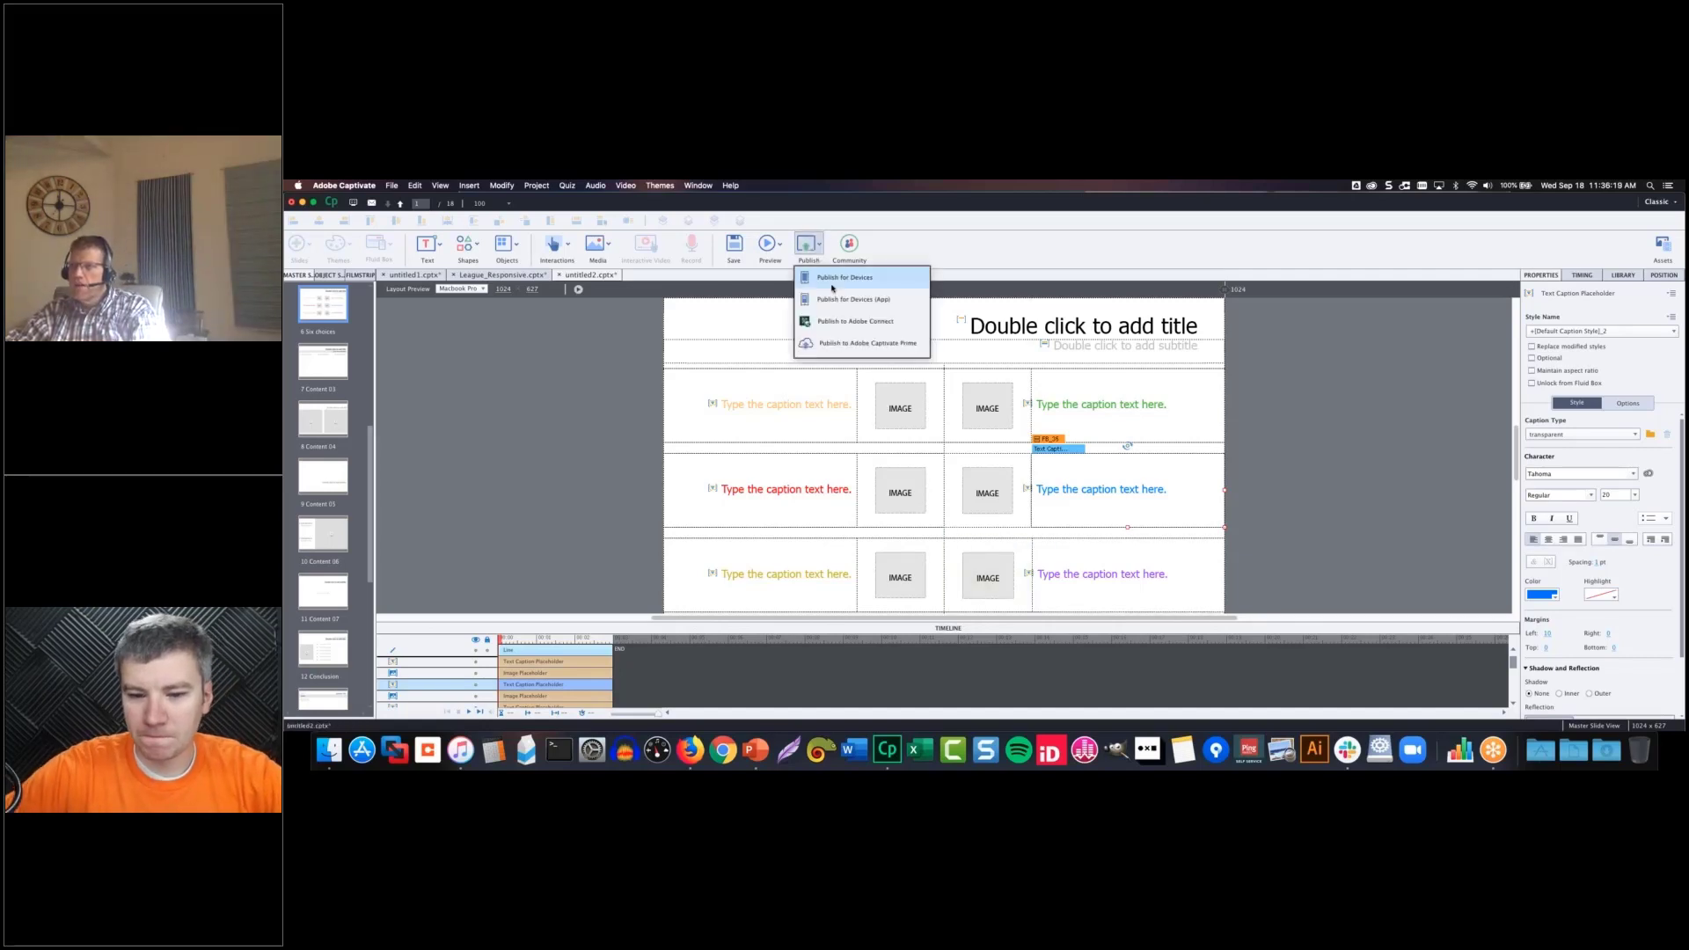
{"action": "left_click", "coordinate": [836, 277]}
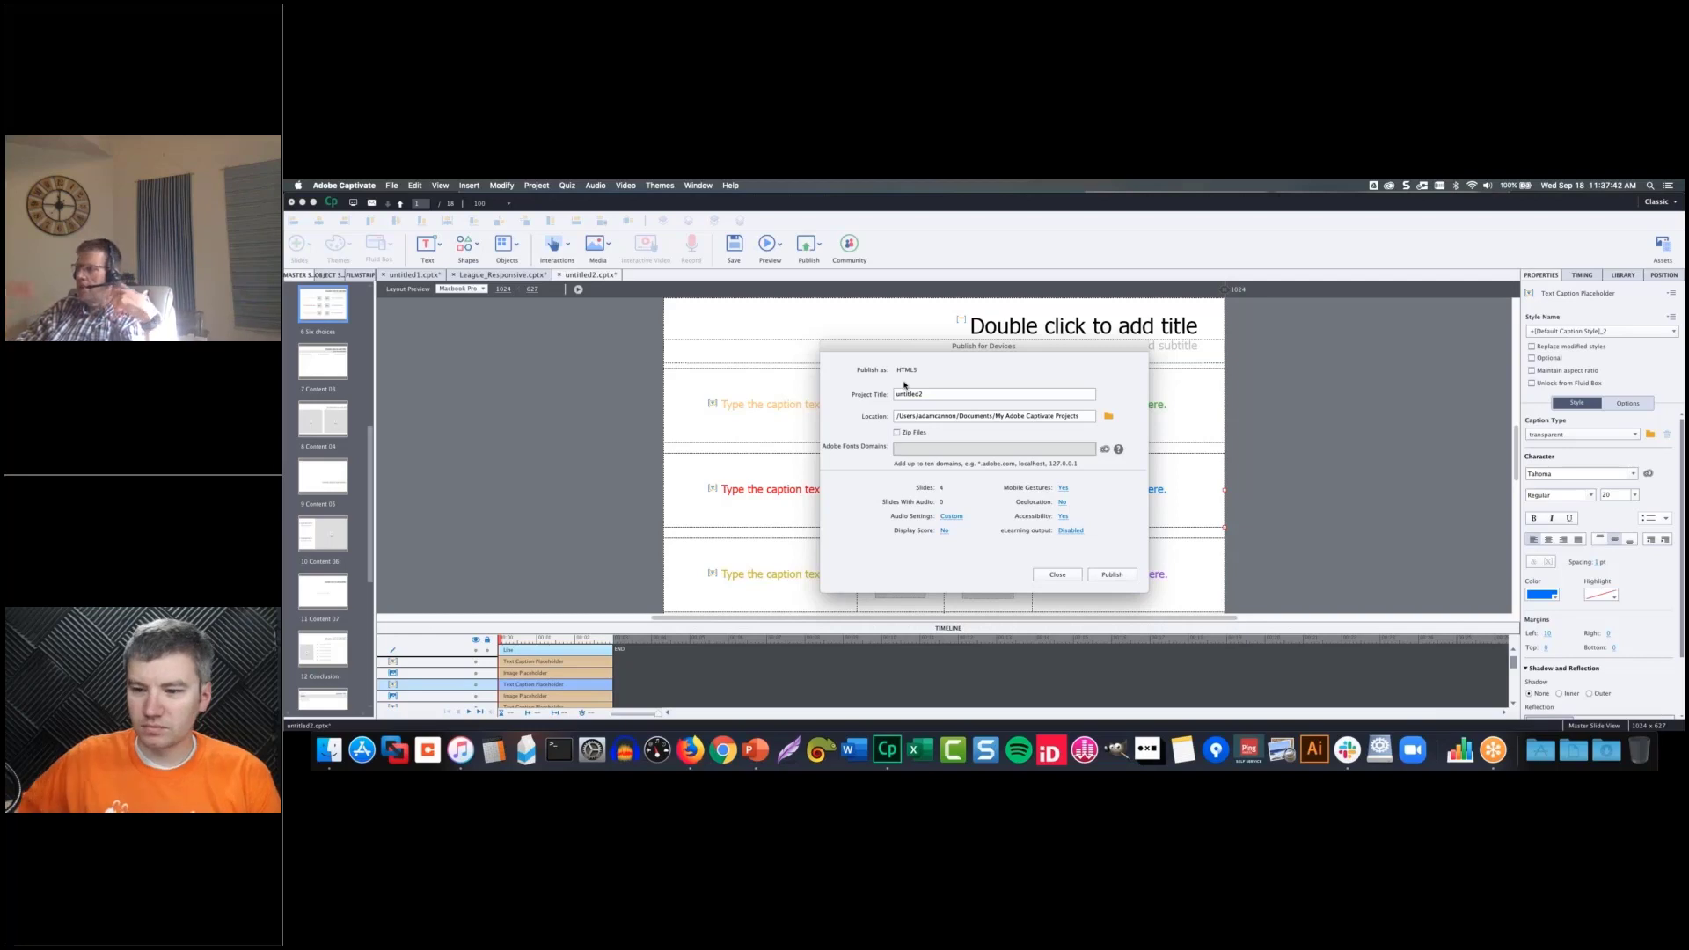
{"action": "left_click", "coordinate": [1064, 573]}
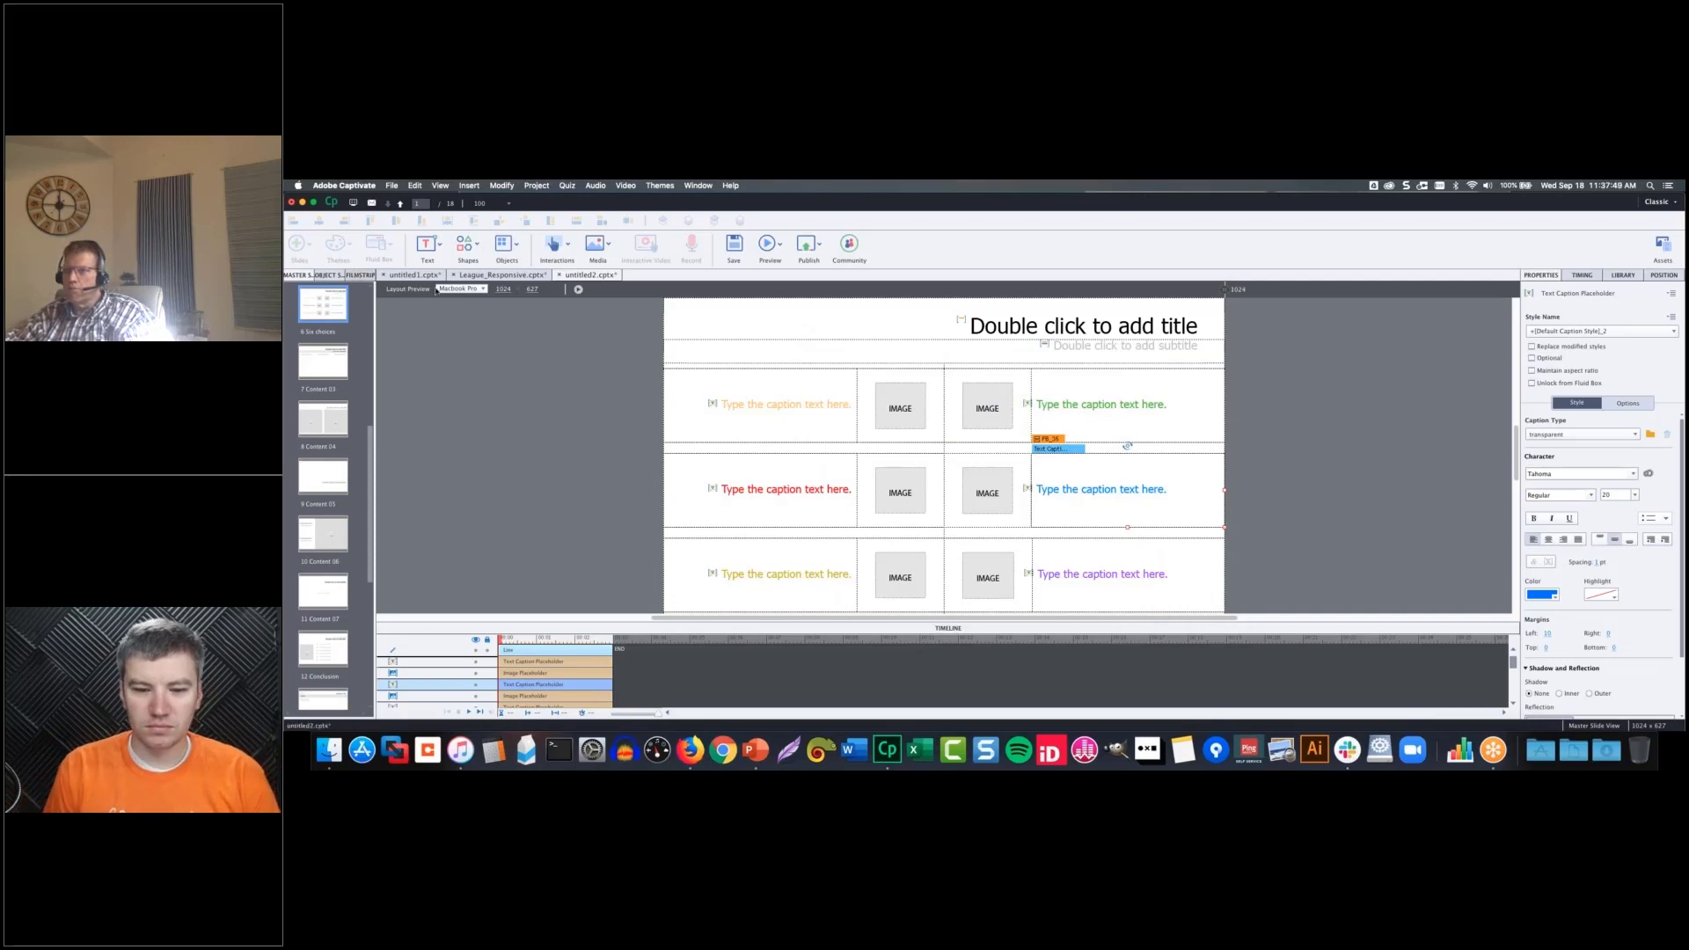
- Return to slide 4 in the filmstrip, select fluid box FB_6, and preview the layout at phone width before restoring the full width
{"action": "left_click", "coordinate": [360, 276]}
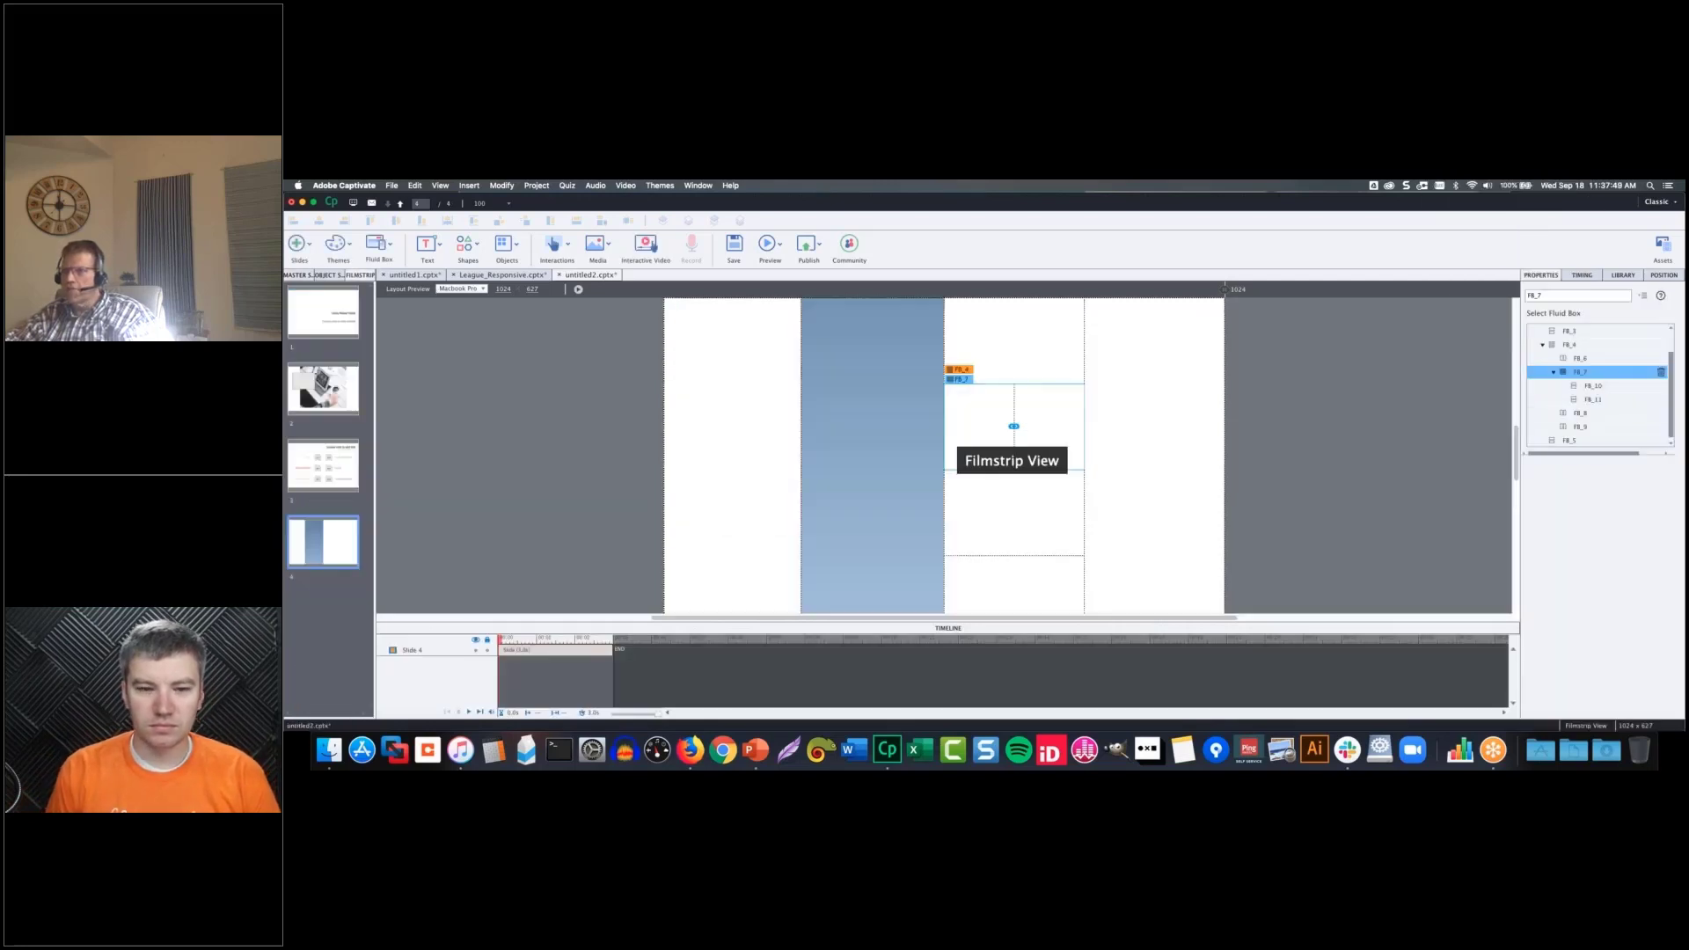
{"action": "left_click", "coordinate": [1009, 349]}
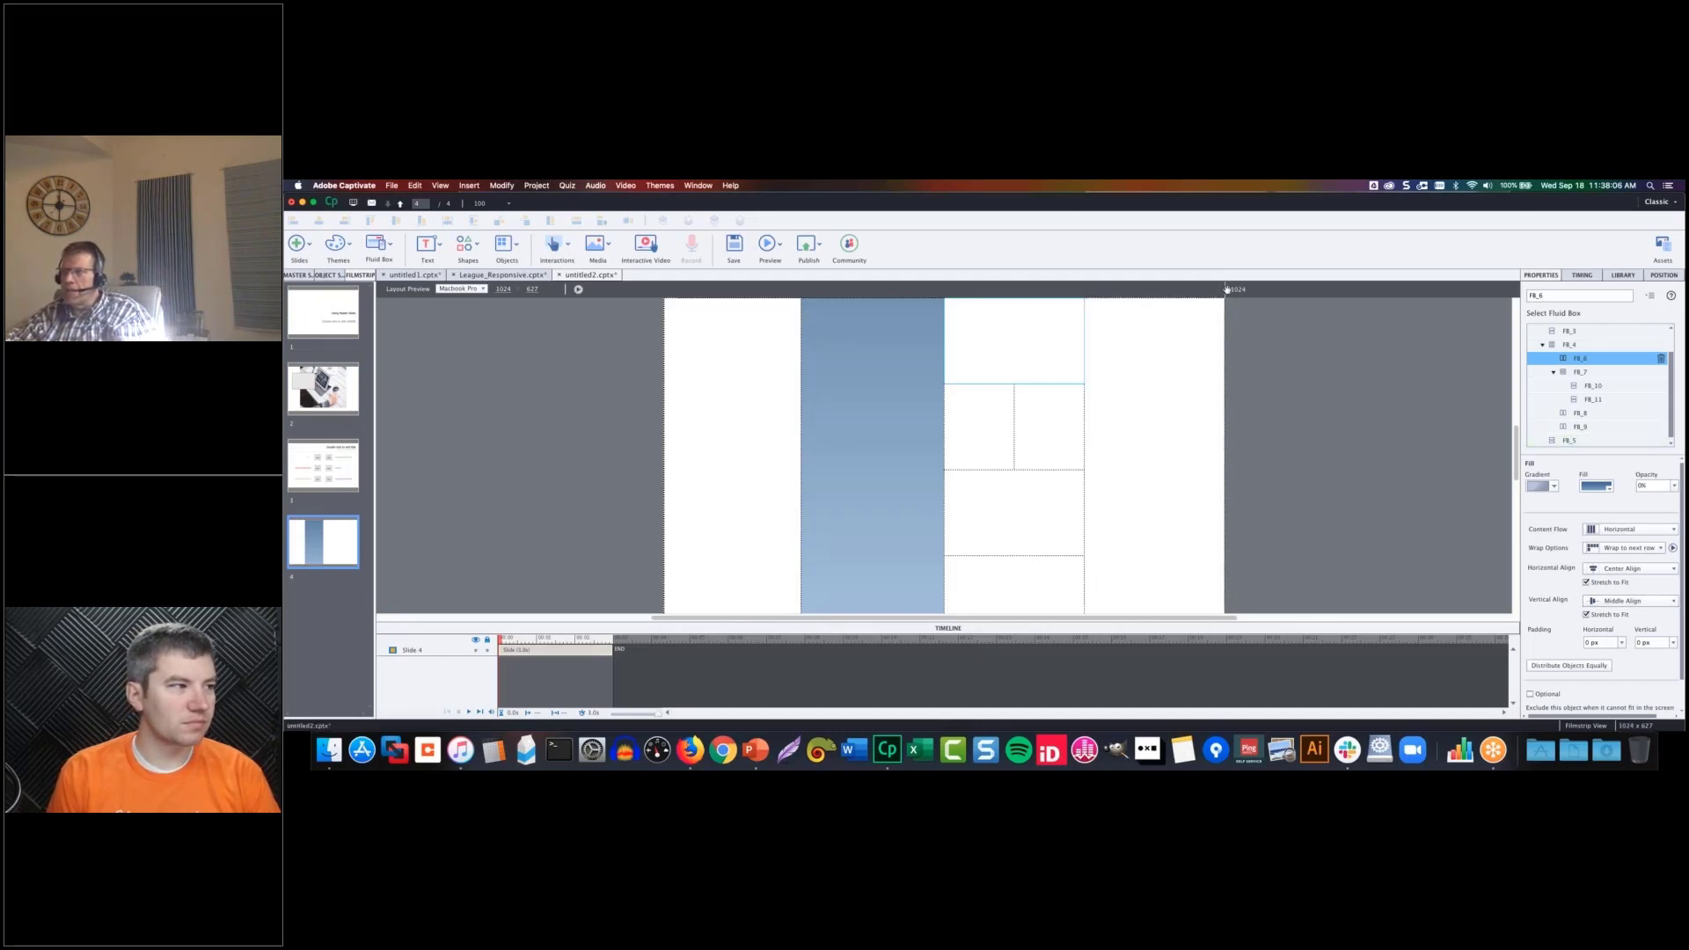
{"action": "left_click_drag", "start_coordinate": [1223, 287], "coordinate": [1171, 287]}
{"action": "left_click_drag", "start_coordinate": [1054, 295], "coordinate": [857, 299]}
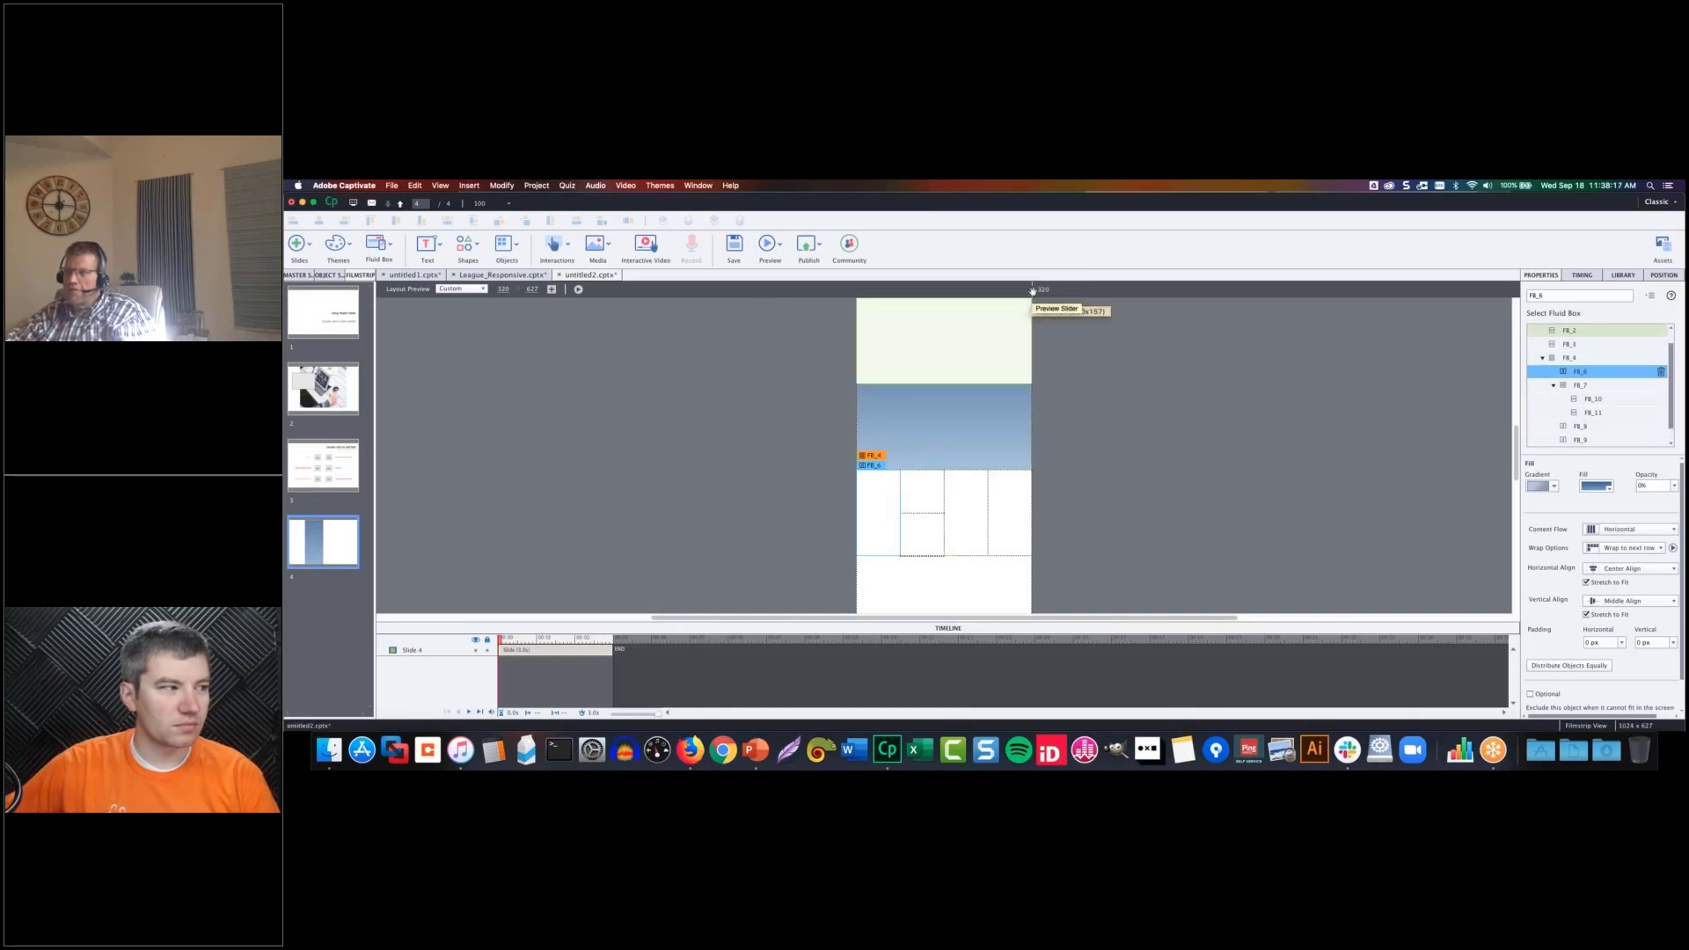
{"action": "left_click_drag", "start_coordinate": [1033, 293], "coordinate": [1375, 320]}
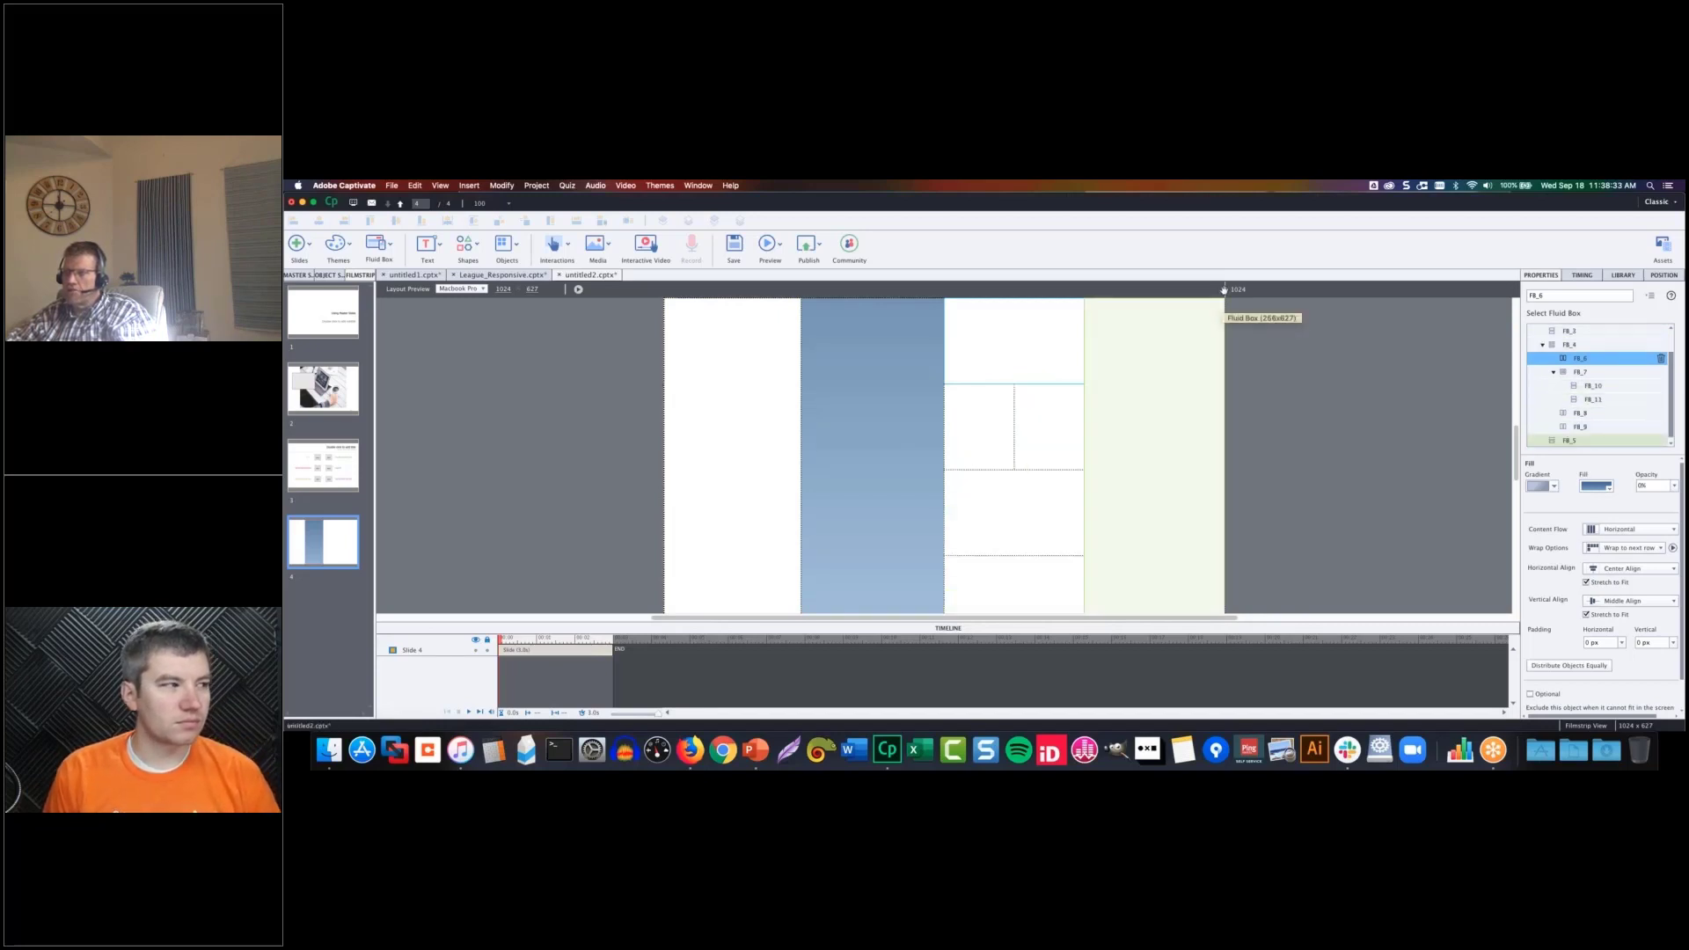
{"action": "left_click_drag", "start_coordinate": [1224, 289], "coordinate": [792, 290]}
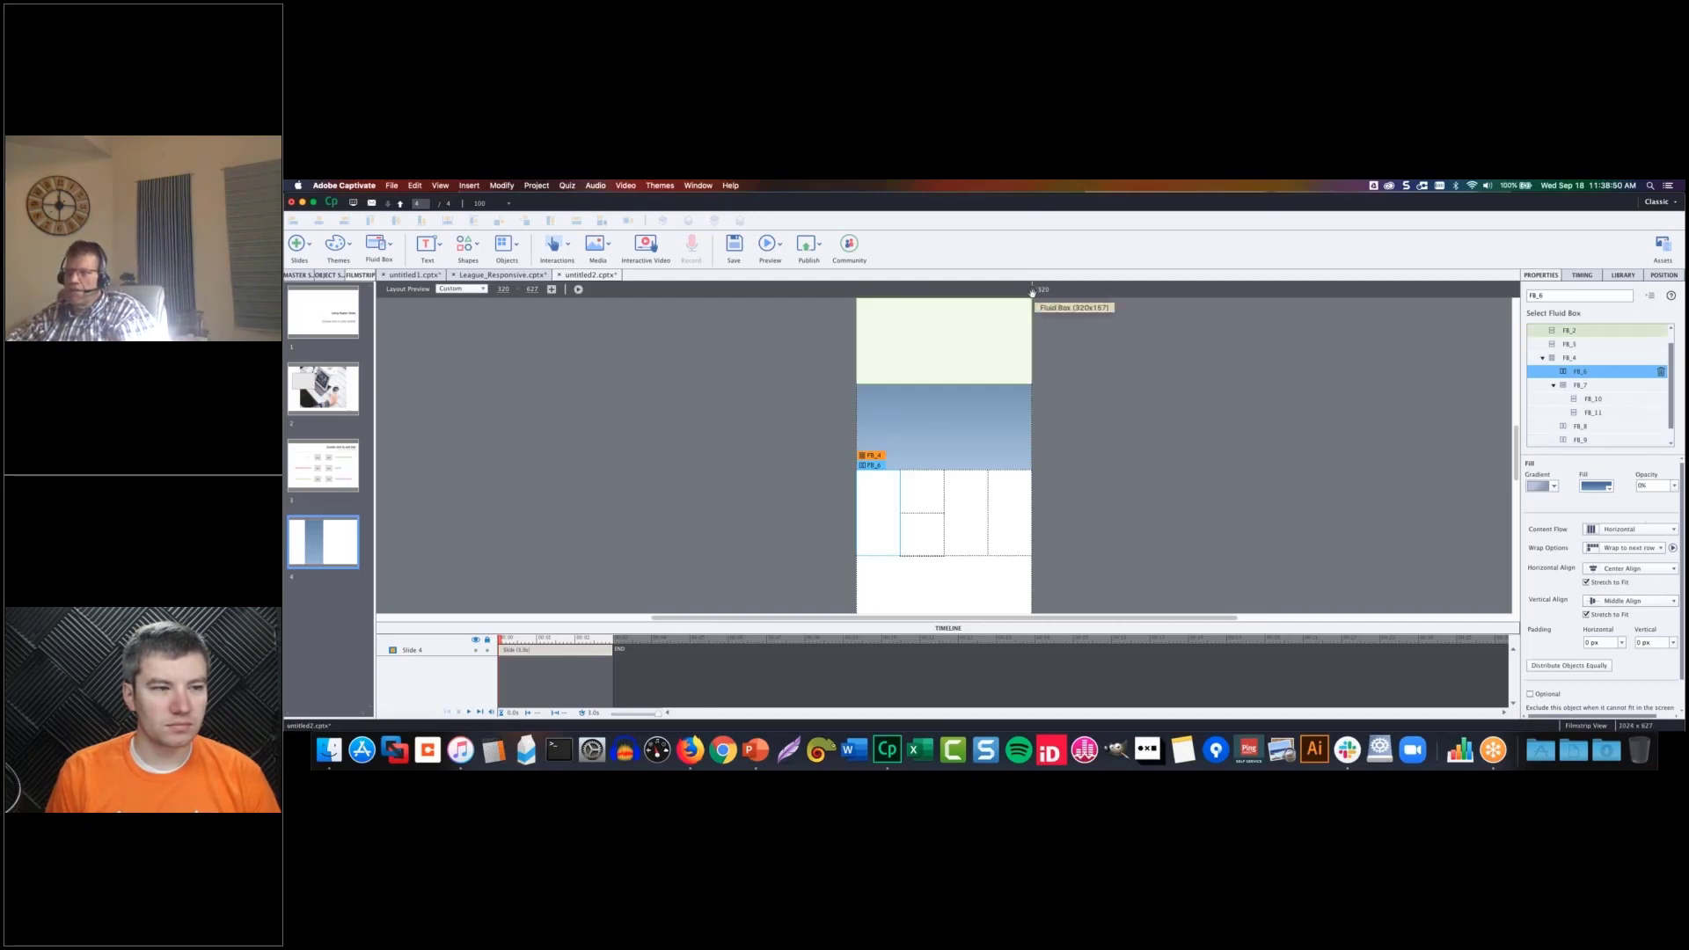
{"action": "left_click_drag", "start_coordinate": [1032, 292], "coordinate": [1493, 283]}
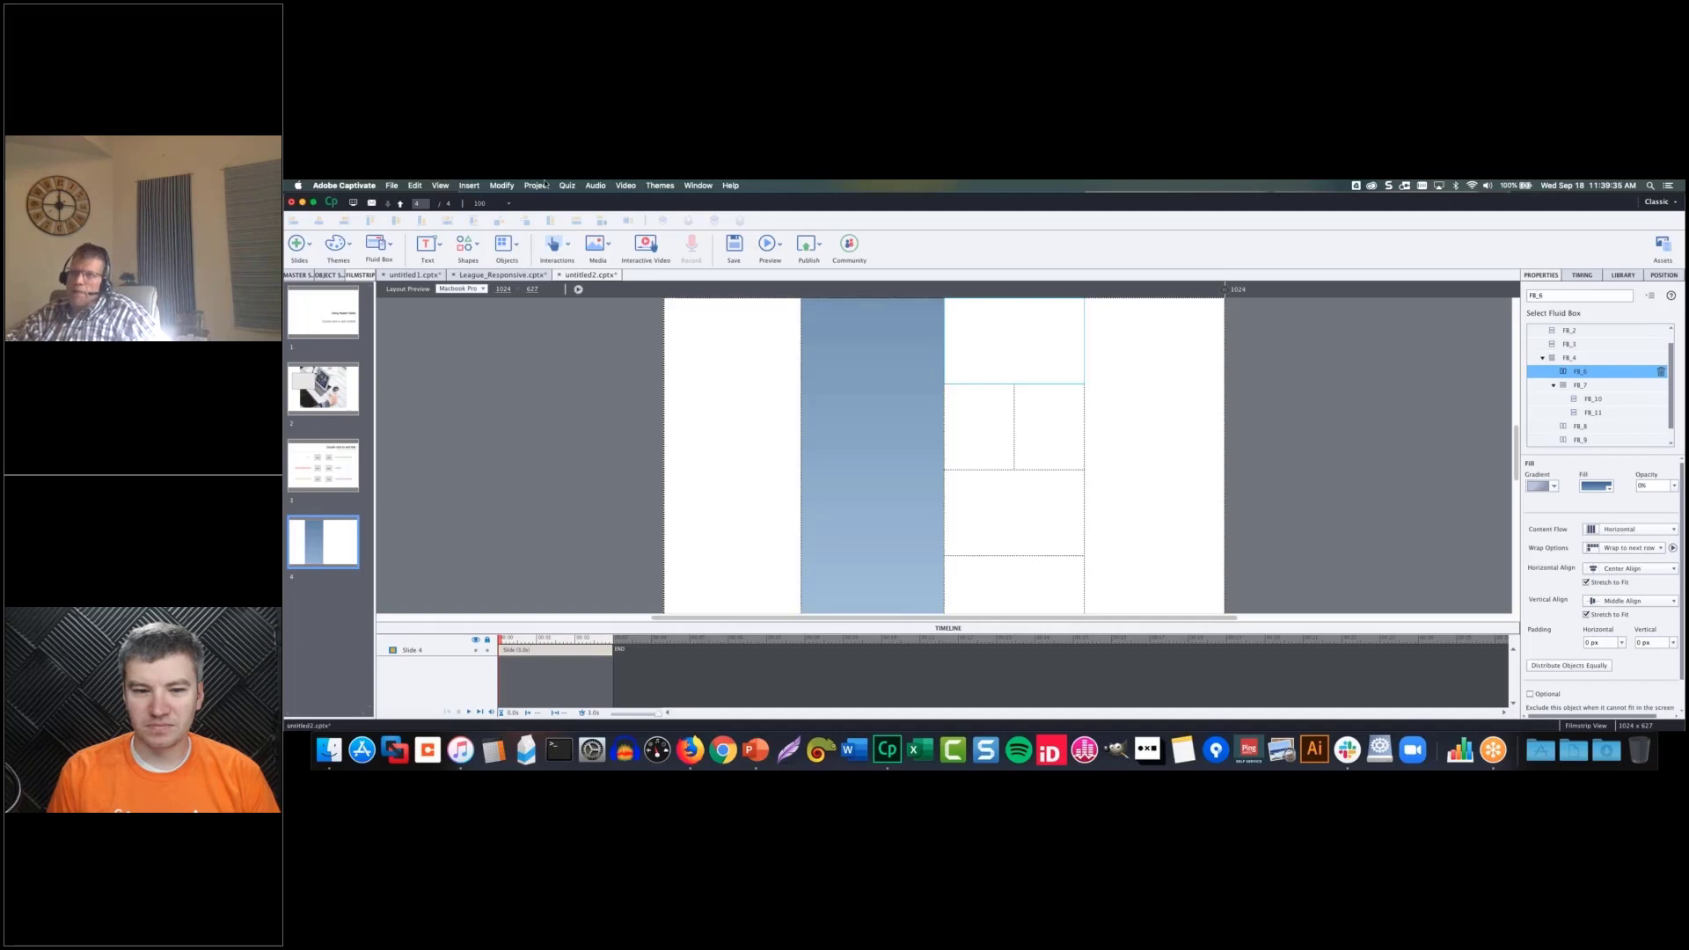
- Try to switch the project from fluid boxes to Breakpoint Mode
{"action": "left_click", "coordinate": [503, 186]}
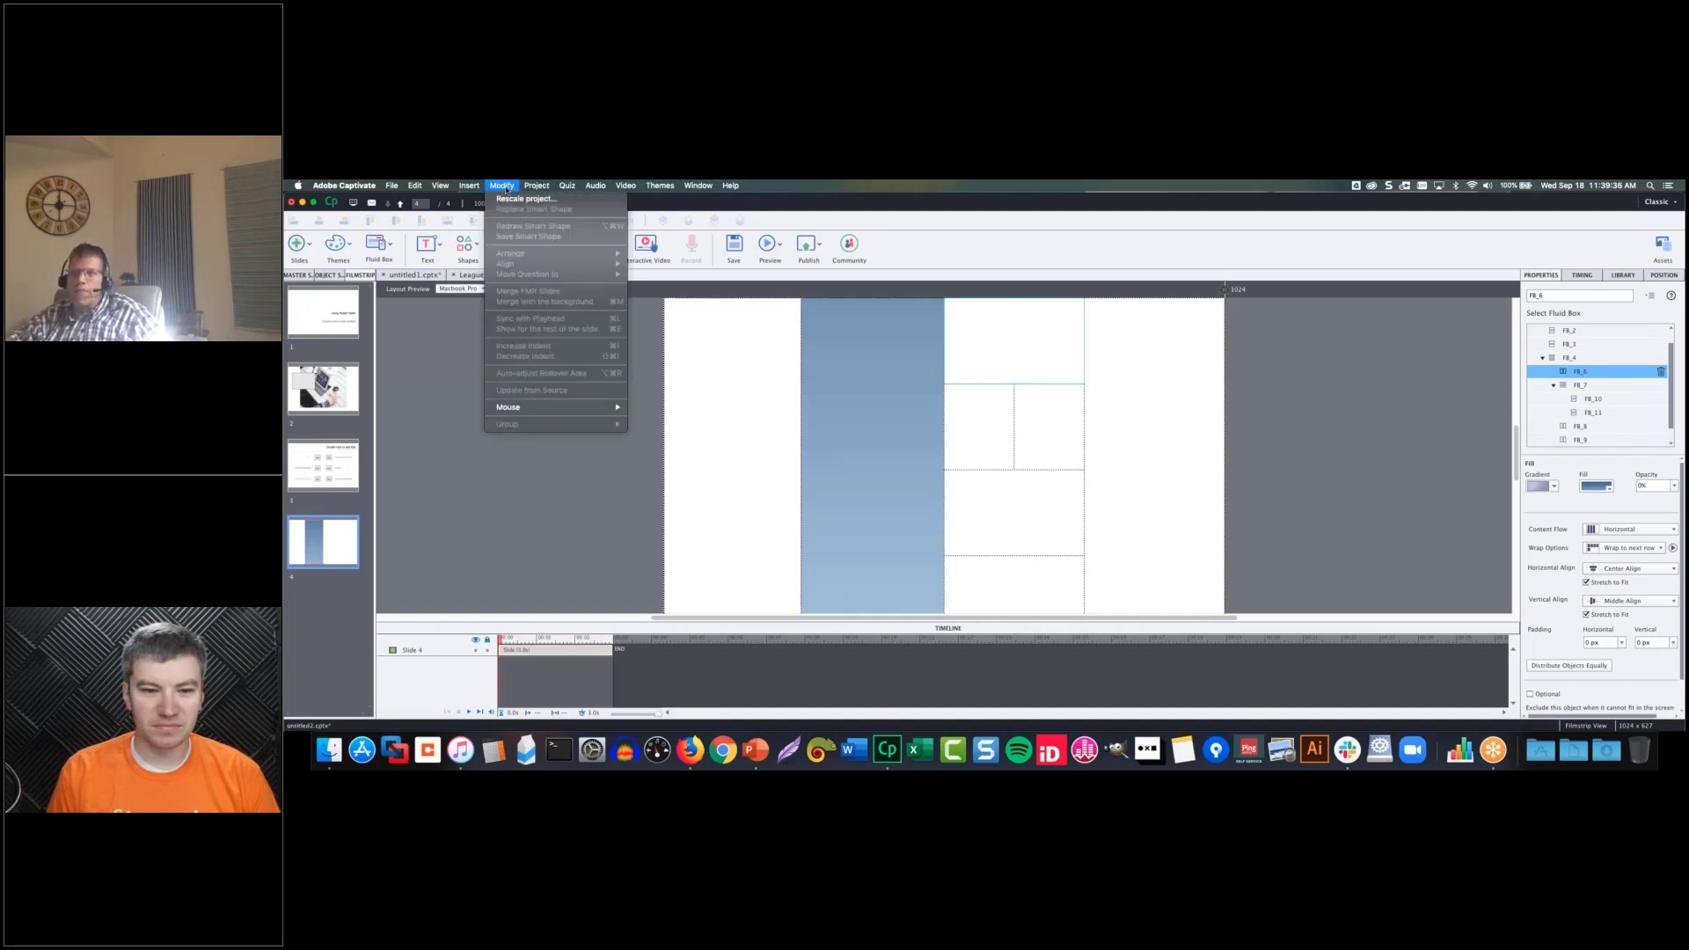
{"action": "mouse_move", "coordinate": [536, 185]}
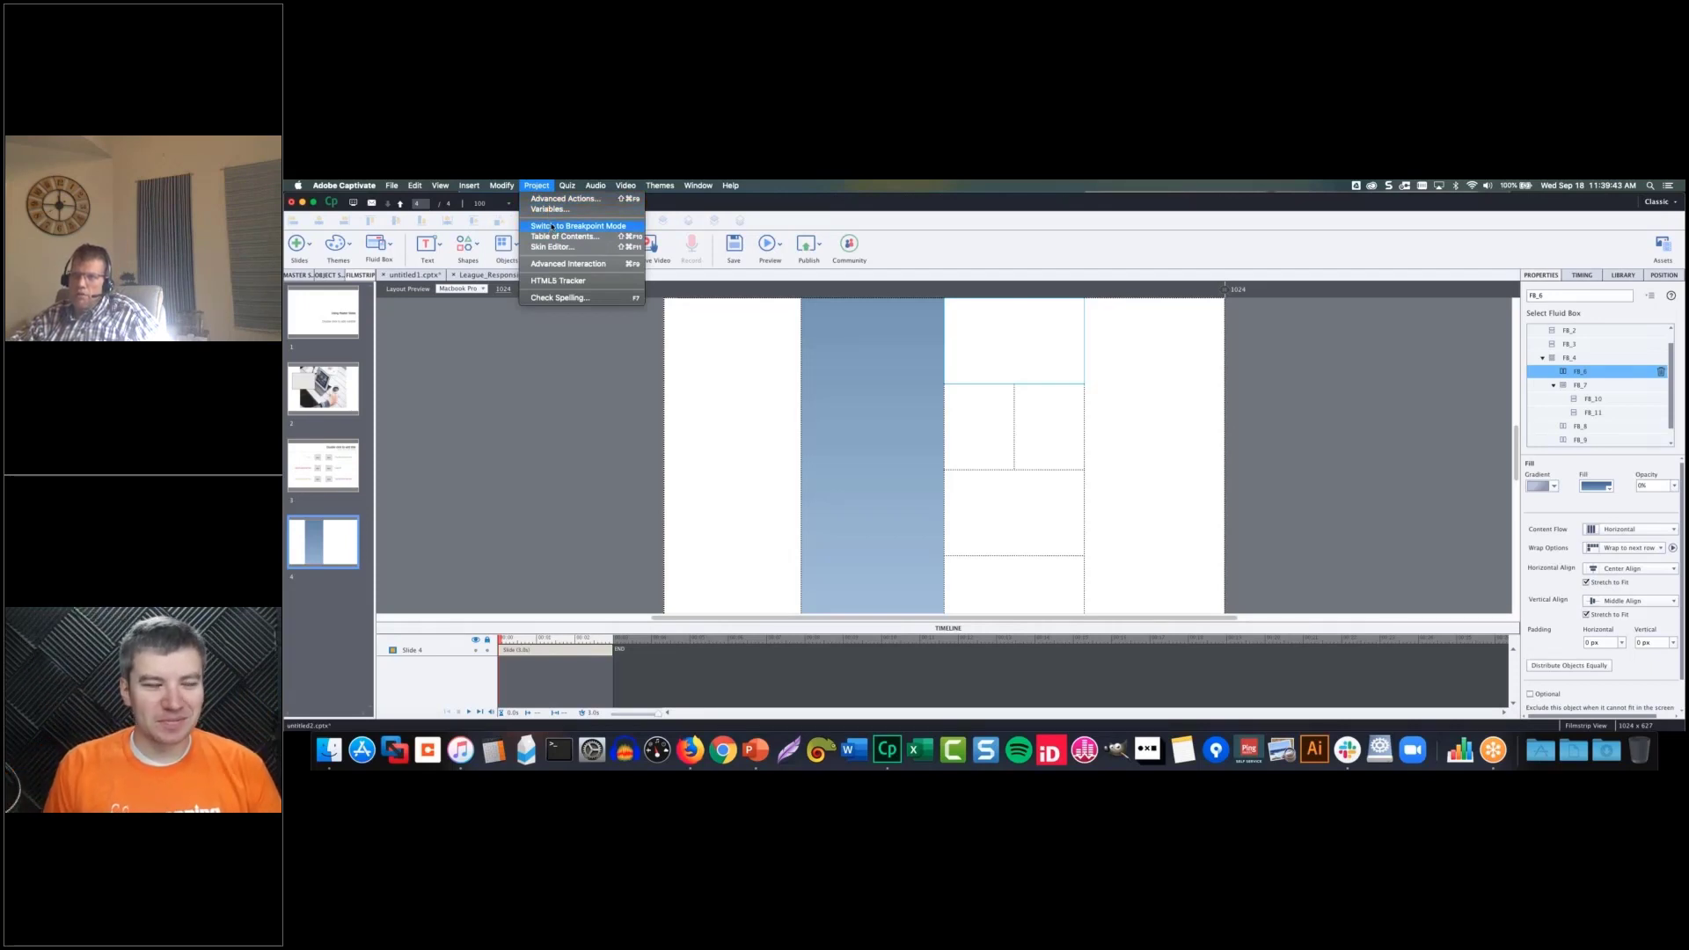
{"action": "left_click", "coordinate": [553, 227]}
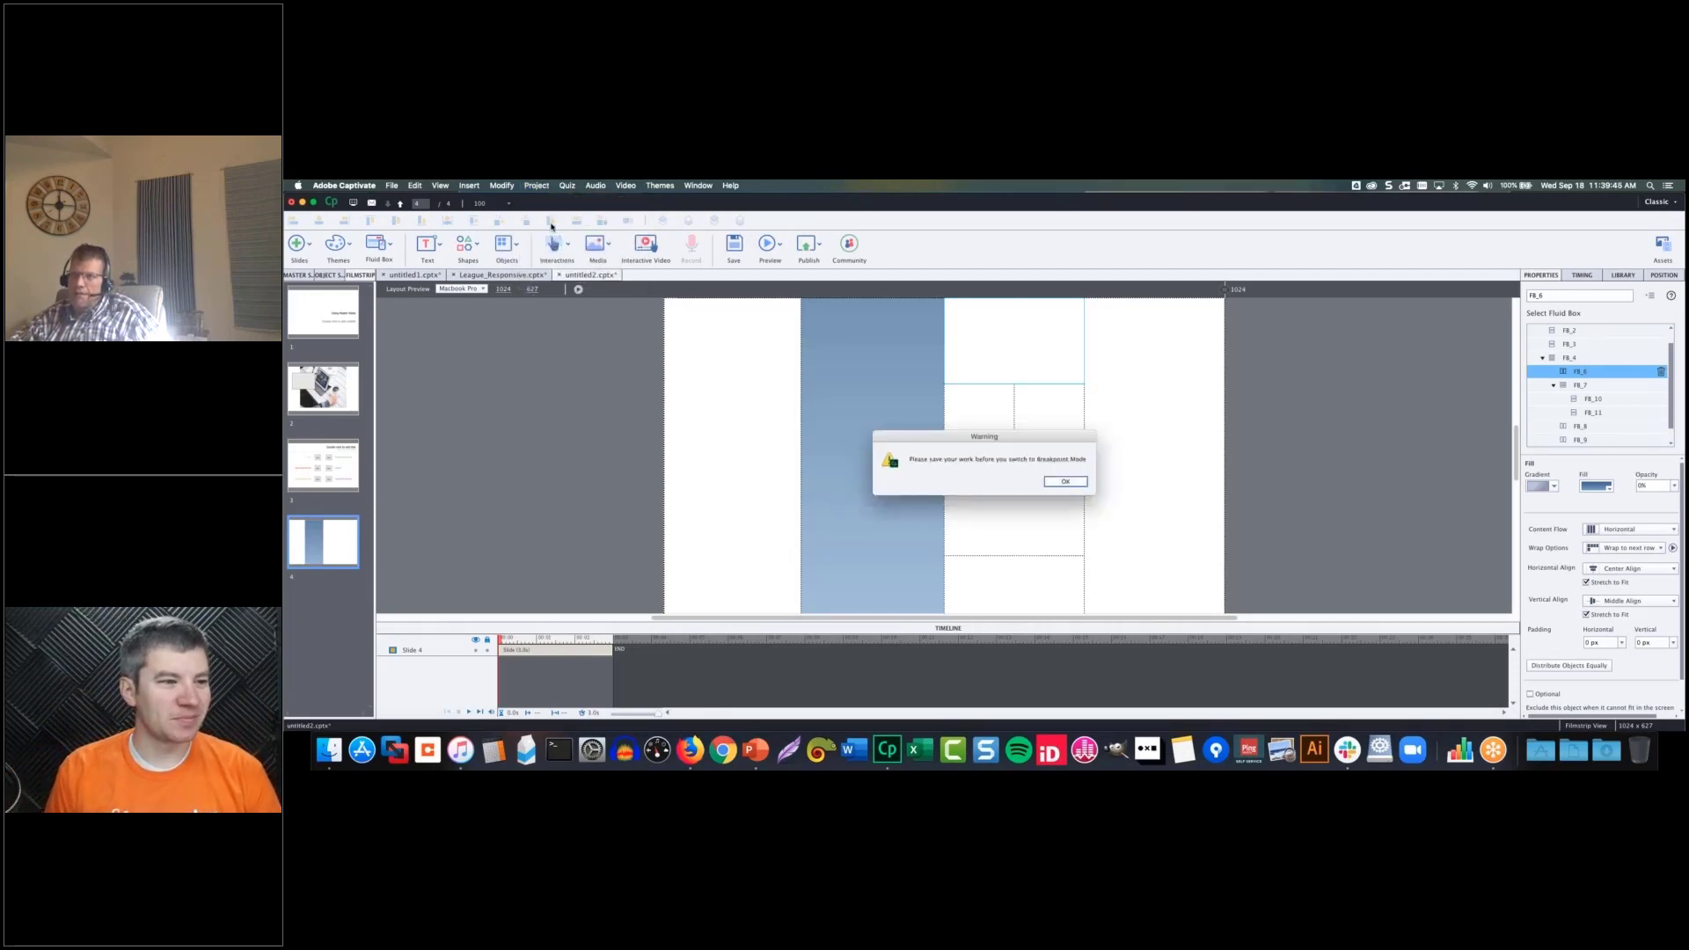
{"action": "key", "text": "Return"}
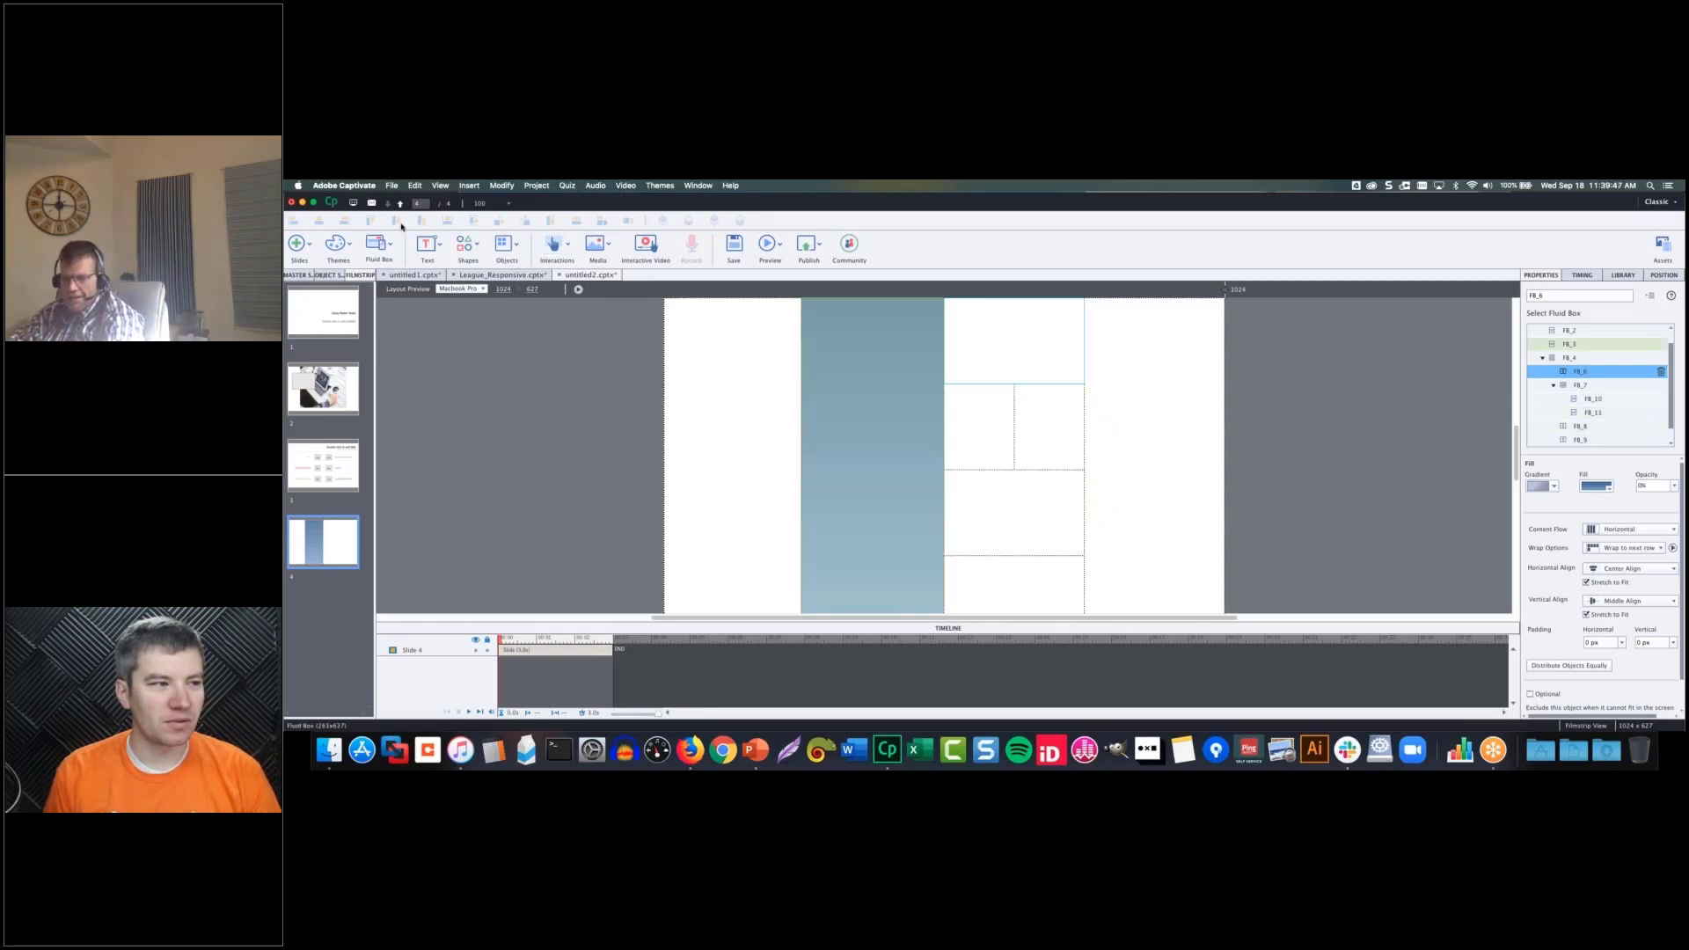
- Save the project in the Documents folder as a Captivate file named "test 1"
{"action": "key", "text": "super+s"}
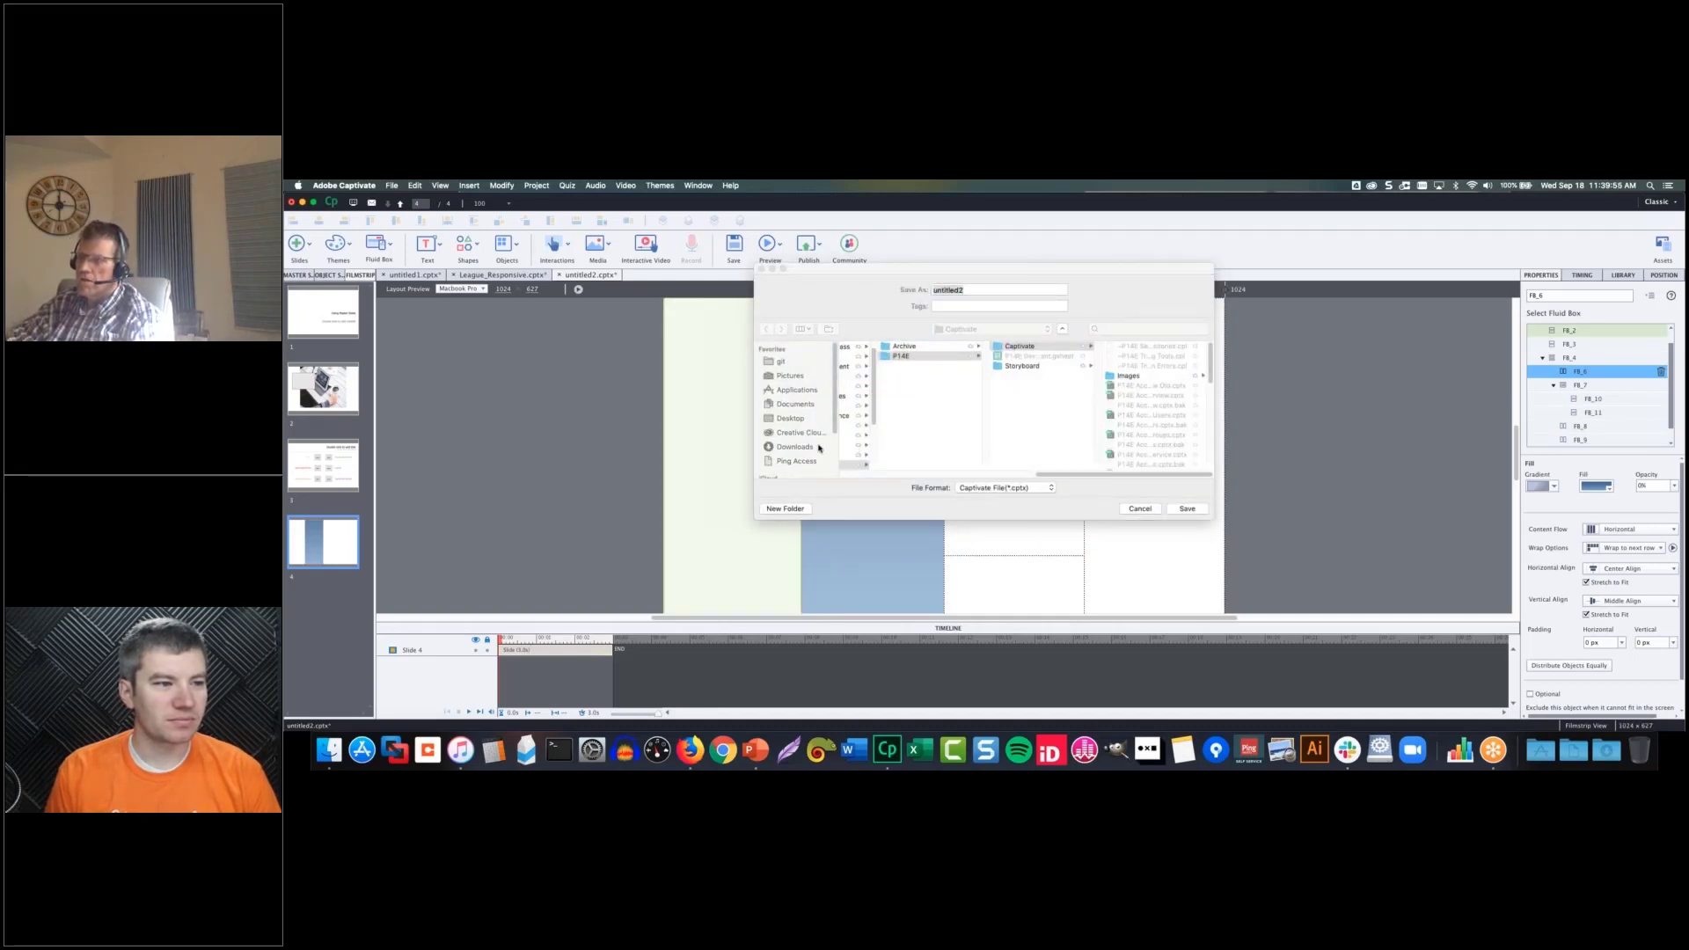
{"action": "scroll", "coordinate": [794, 407], "scroll_direction": "down", "scroll_amount": 1}
{"action": "left_click", "coordinate": [796, 391]}
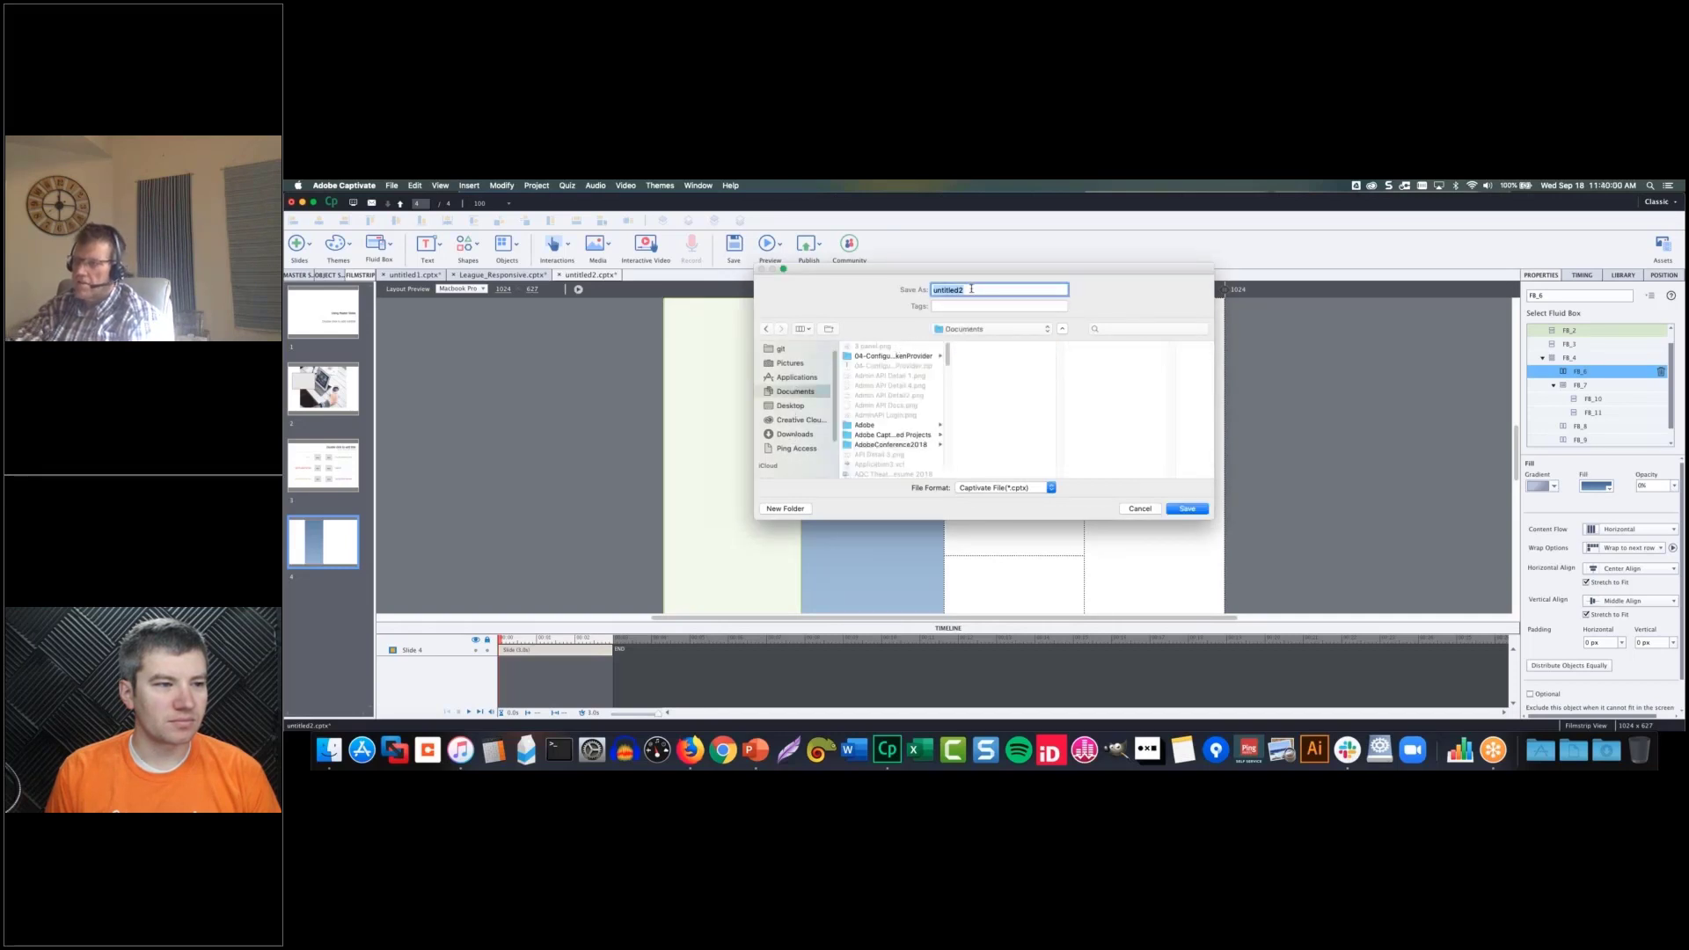
{"action": "type", "text": "Project test 1"}
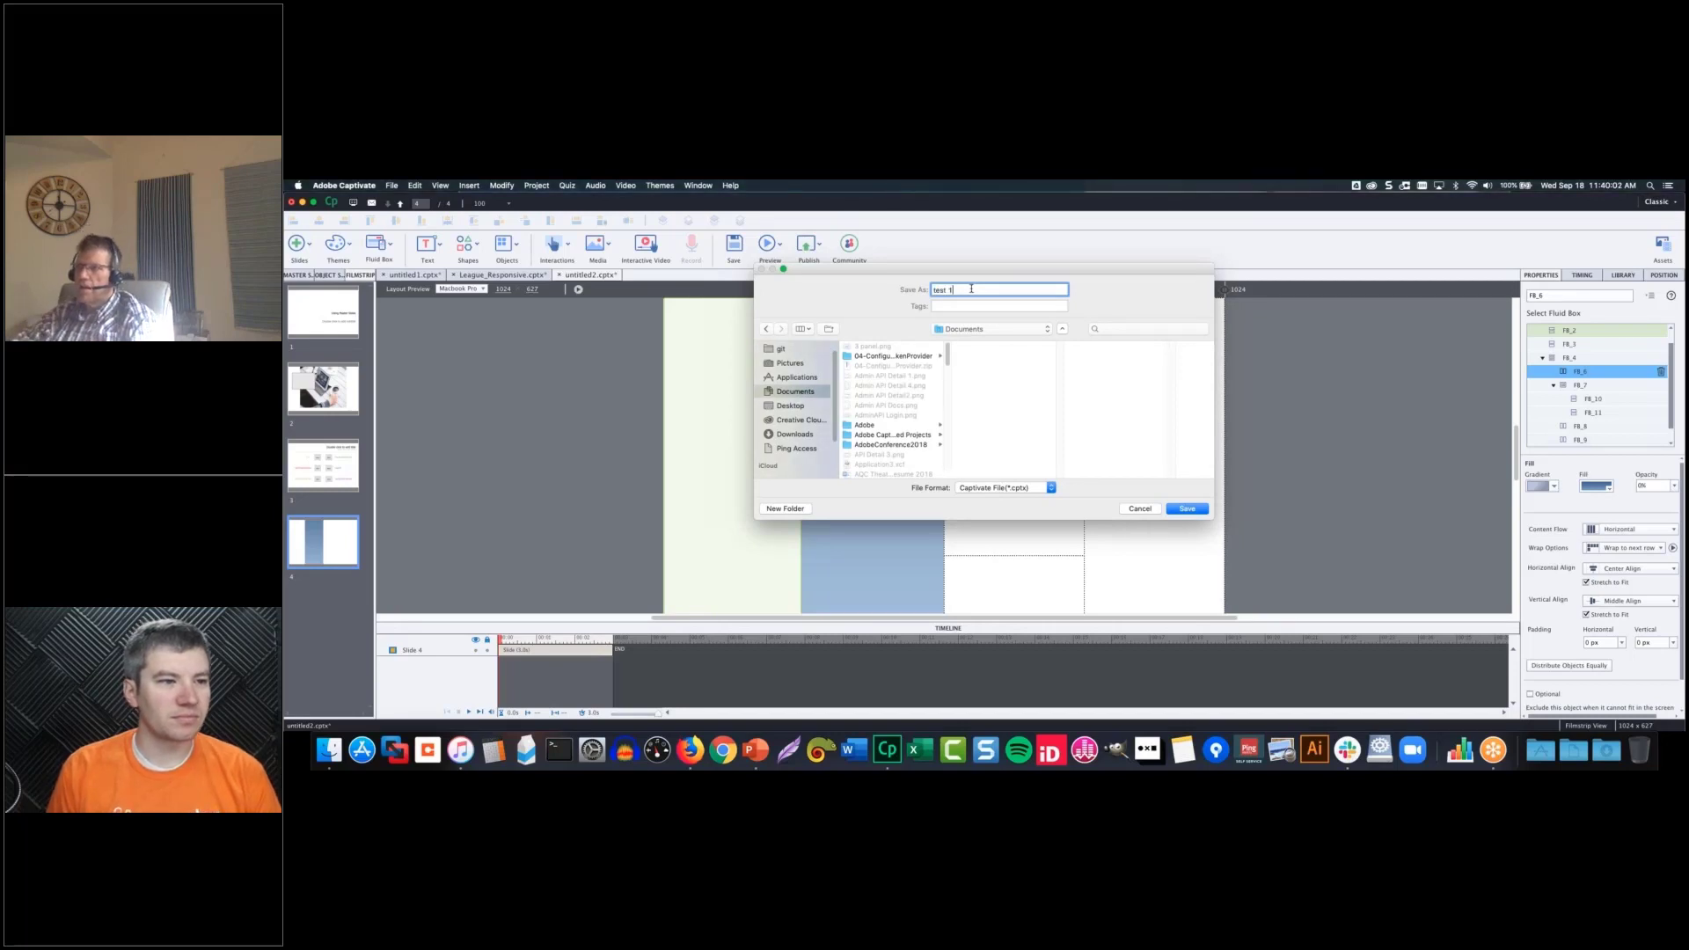
{"action": "key", "text": "Return"}
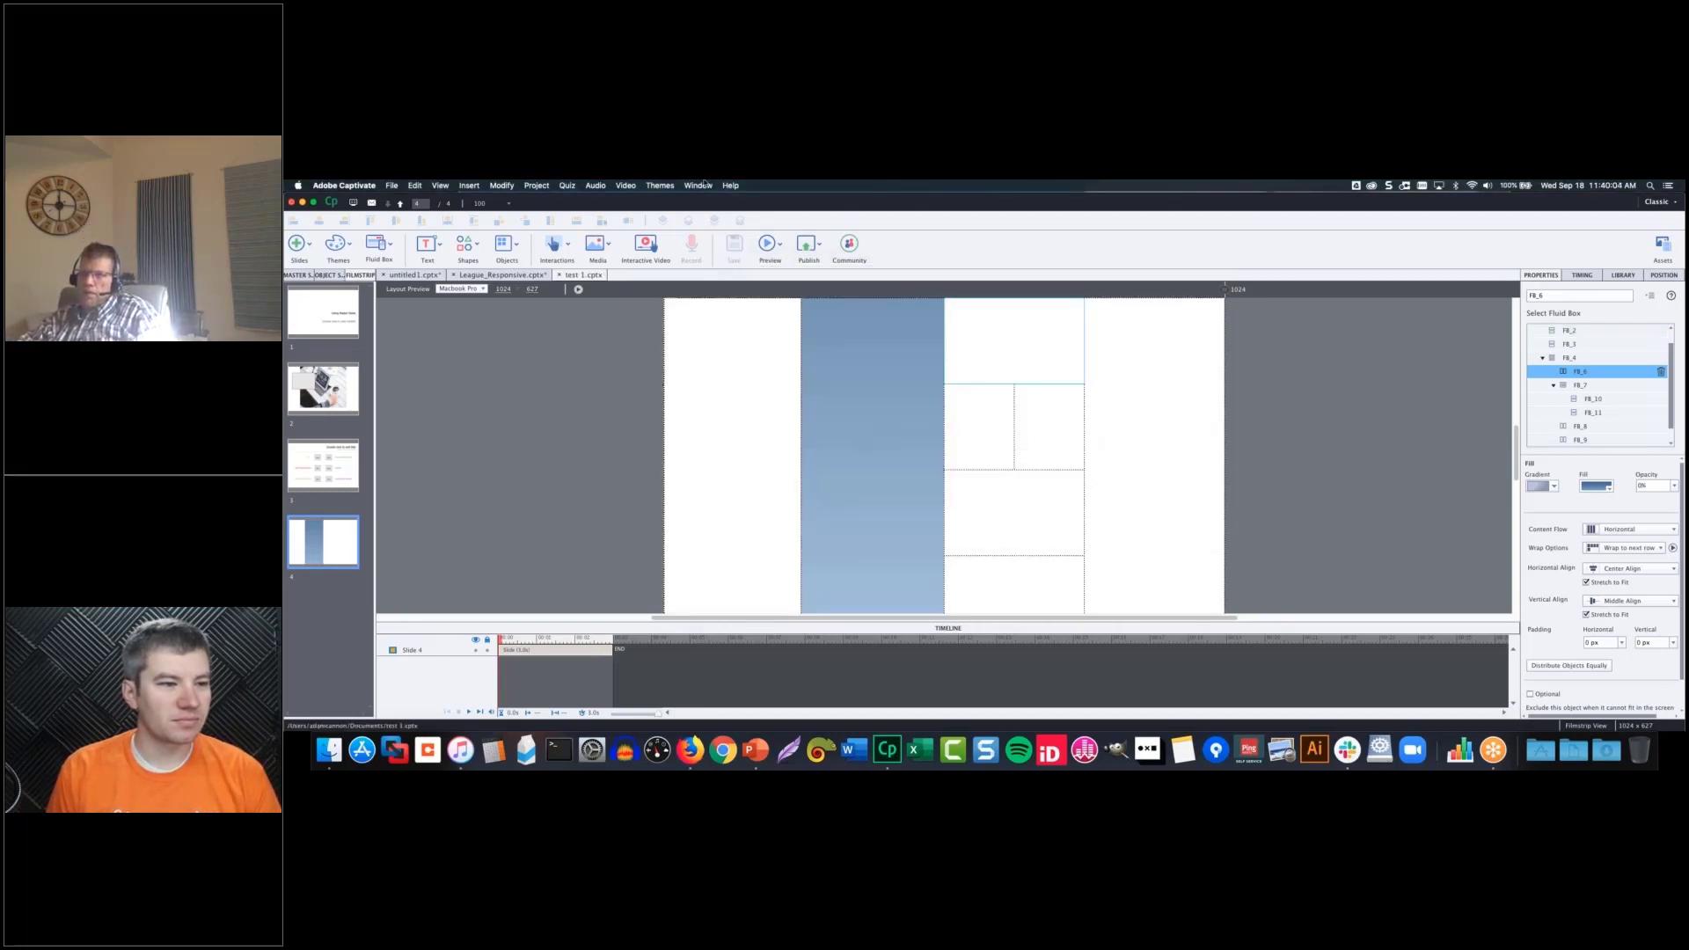
- Switch the project to Breakpoint Mode, accepting the loss of fluid box layouts, and save it as "test 1.2" in Documents
{"action": "left_click", "coordinate": [536, 185]}
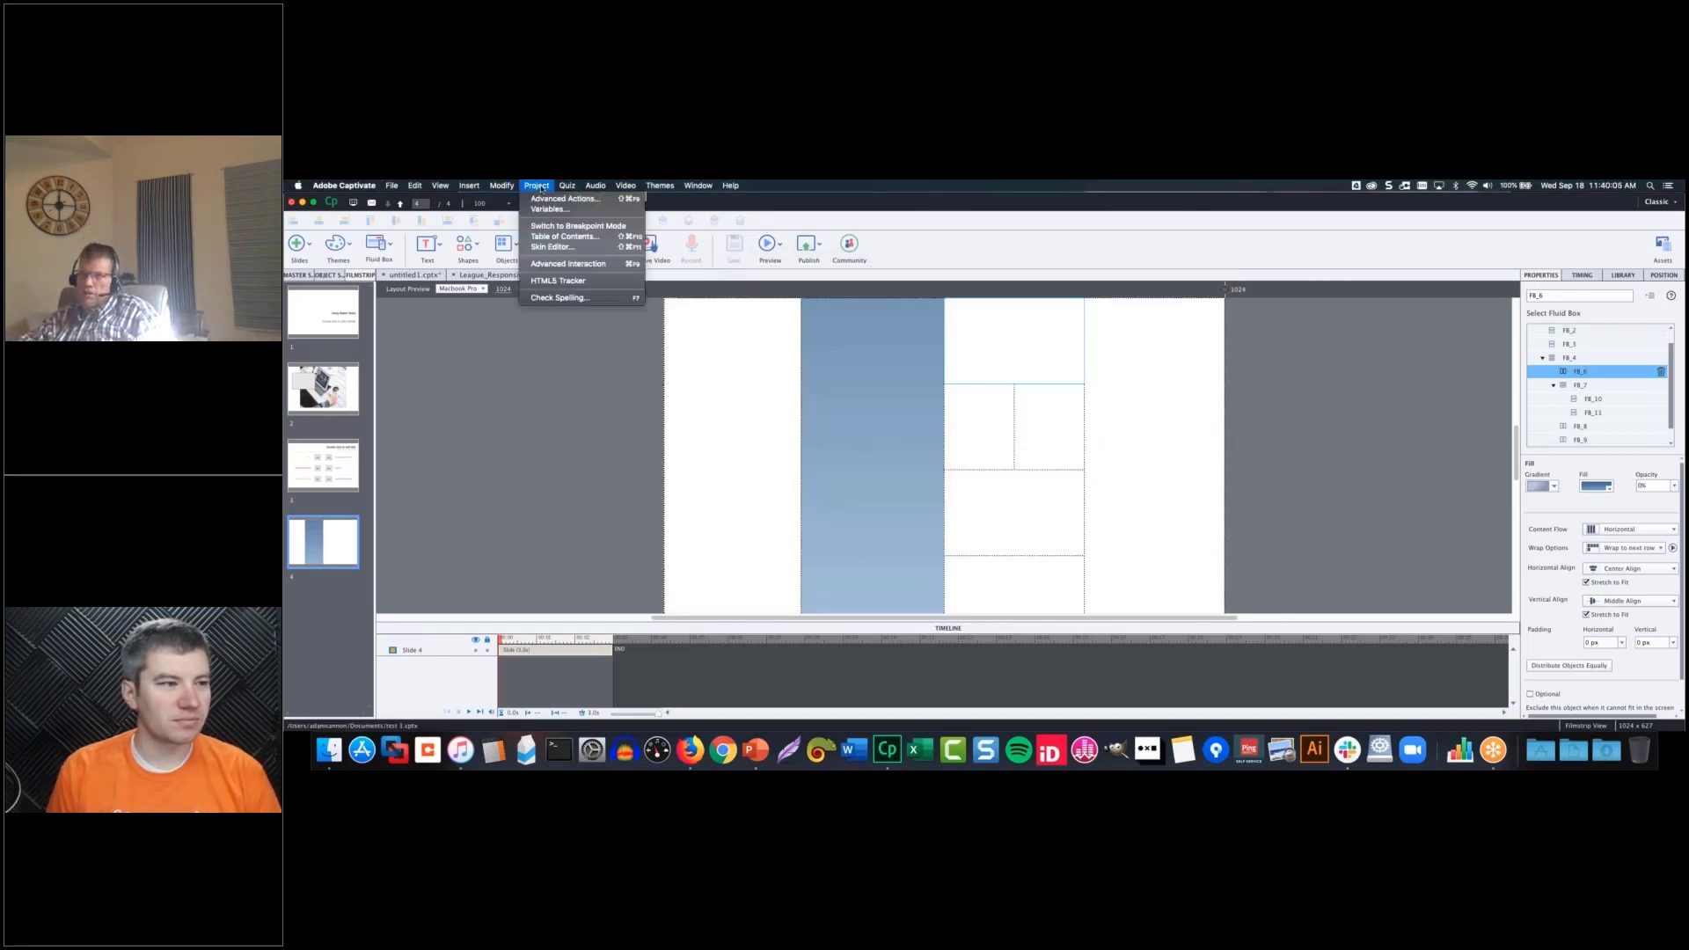
{"action": "left_click", "coordinate": [578, 226]}
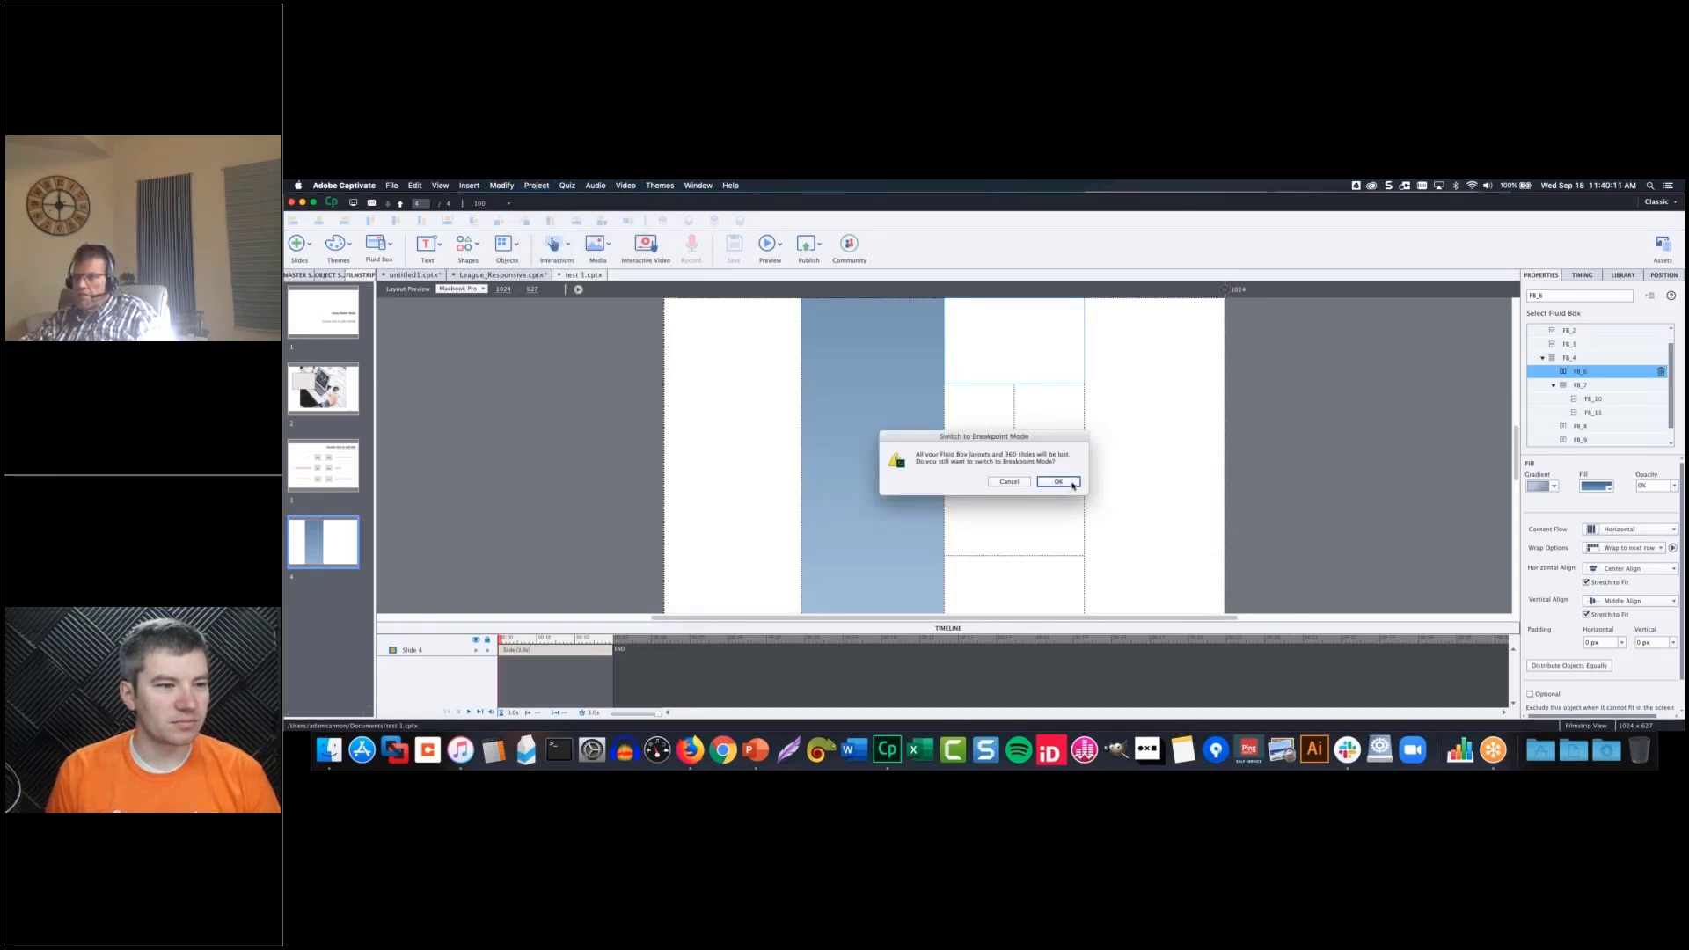
{"action": "left_click", "coordinate": [1071, 482]}
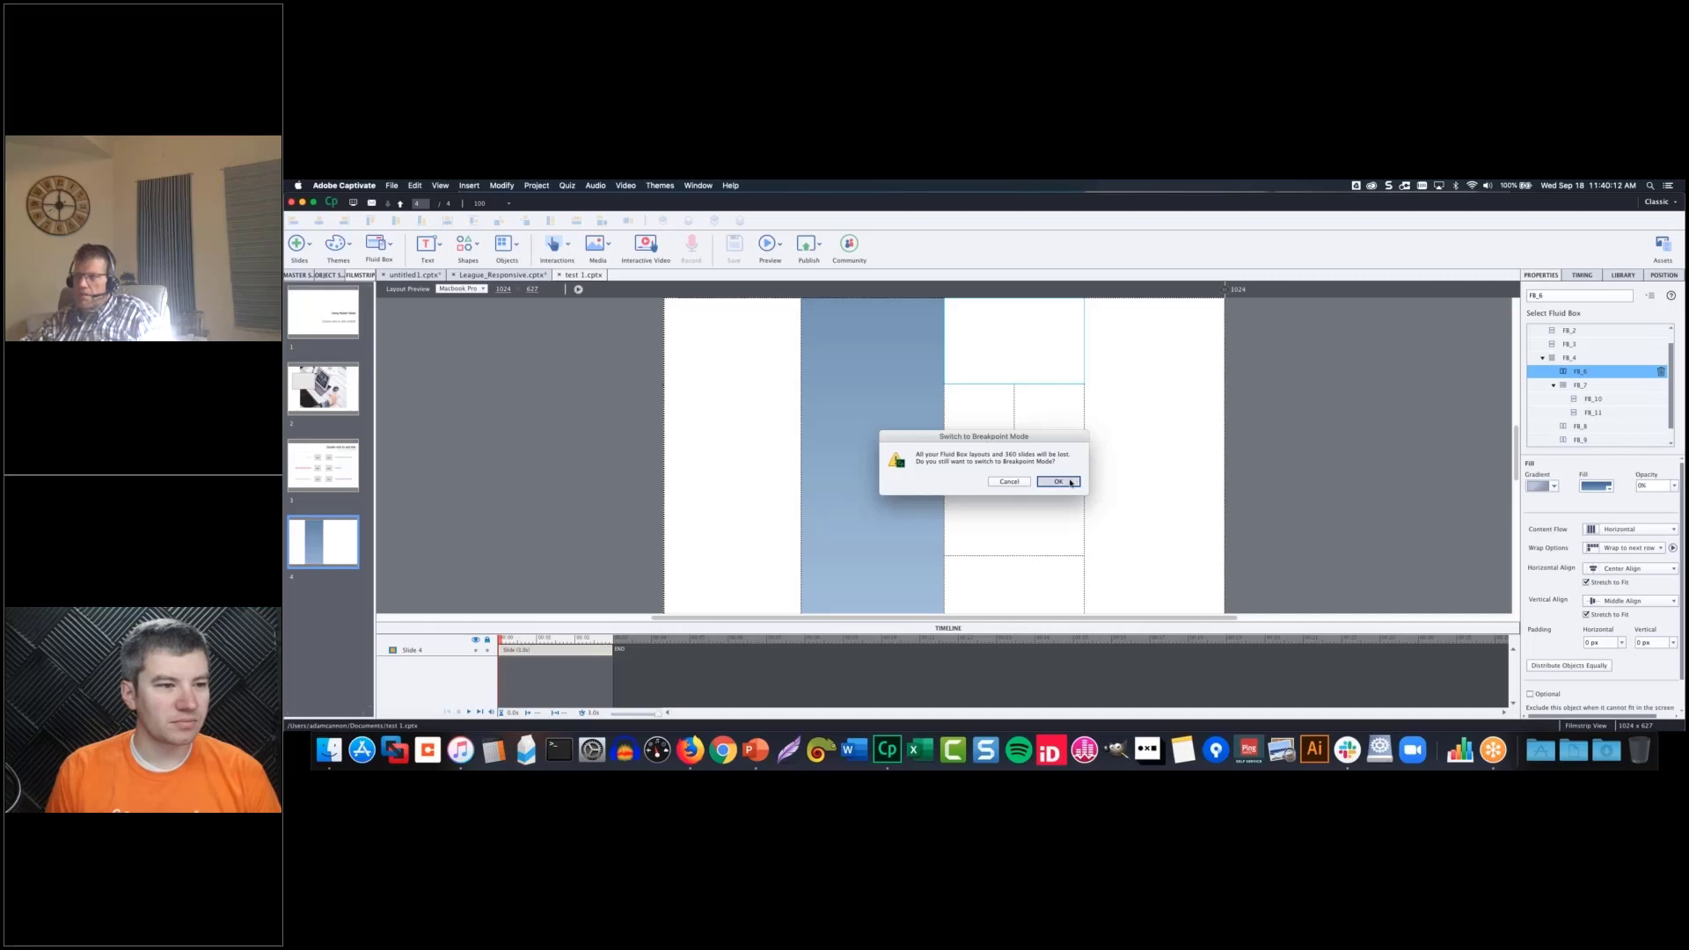
{"action": "left_click", "coordinate": [1003, 292]}
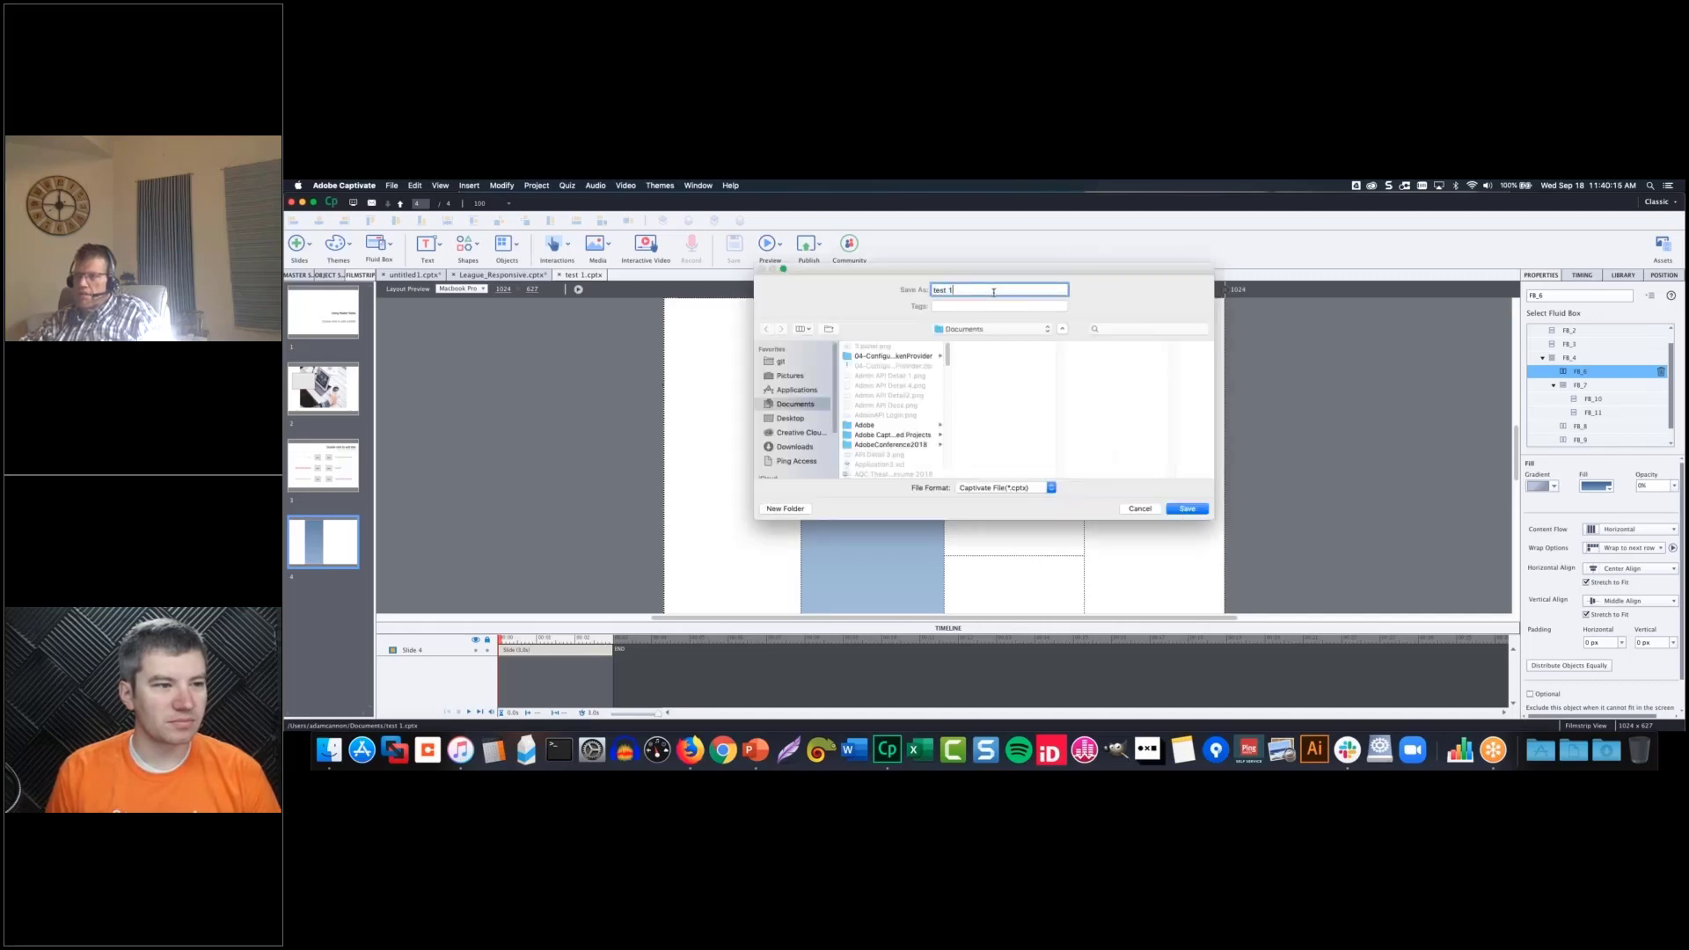
{"action": "type", "text": ".2"}
{"action": "key", "text": "Return"}
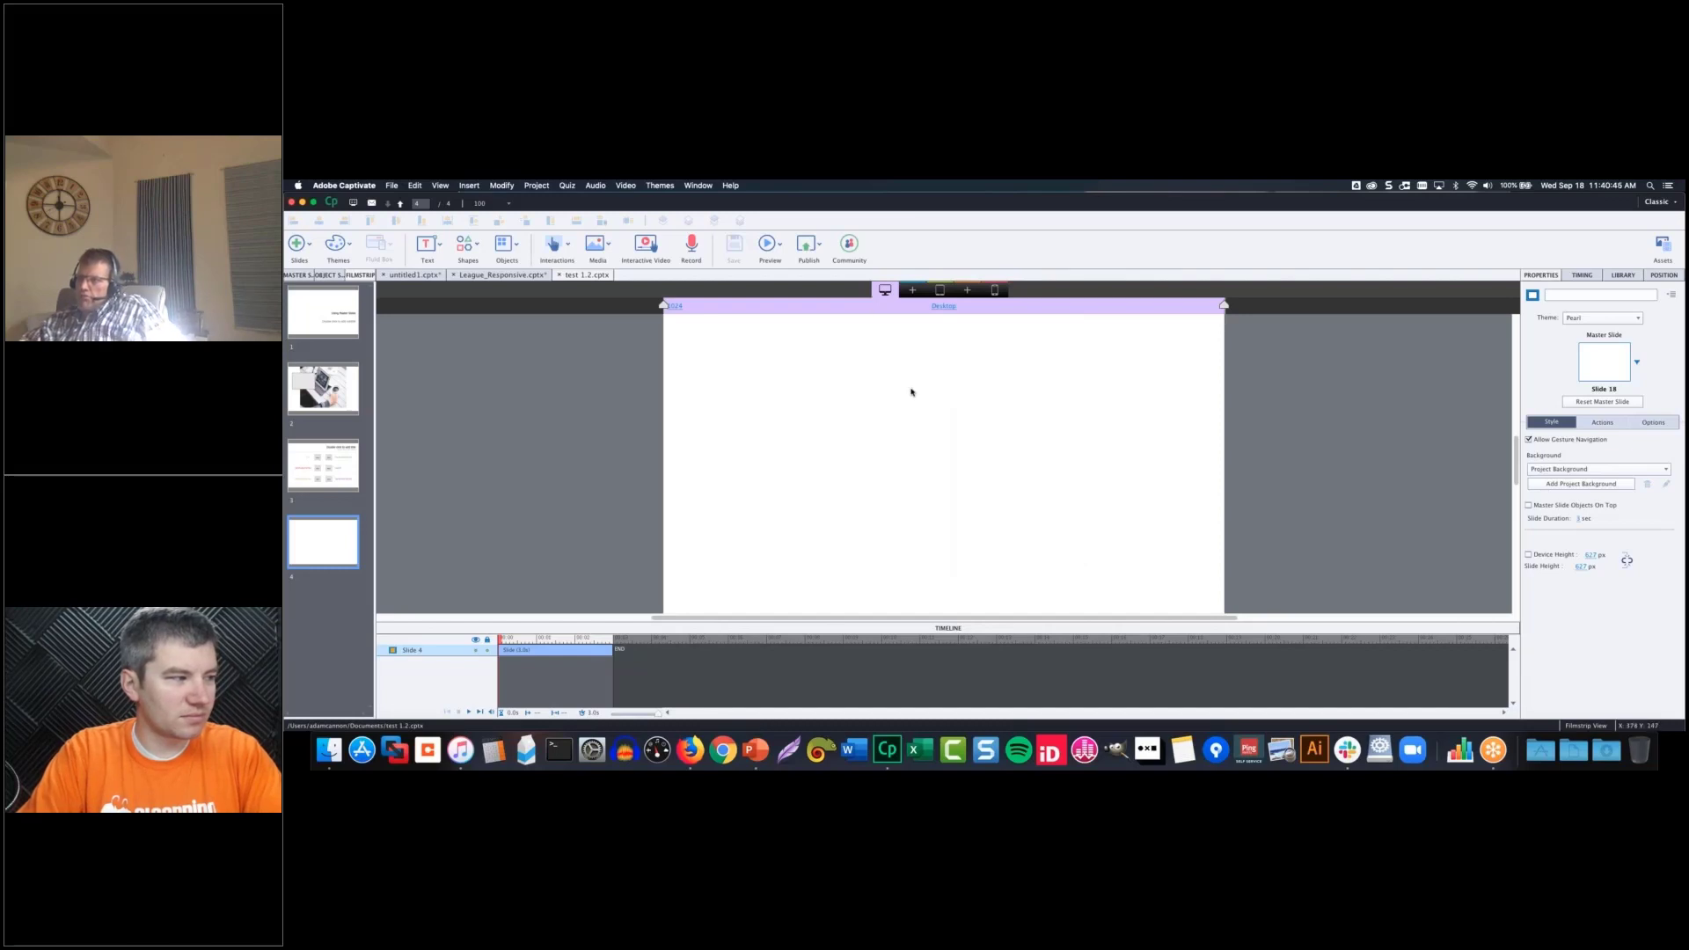
- View the blank slide 4 in the Tablet Portrait breakpoint and check the neighbouring custom breakpoints
{"action": "left_click", "coordinate": [905, 291]}
{"action": "left_click", "coordinate": [940, 290]}
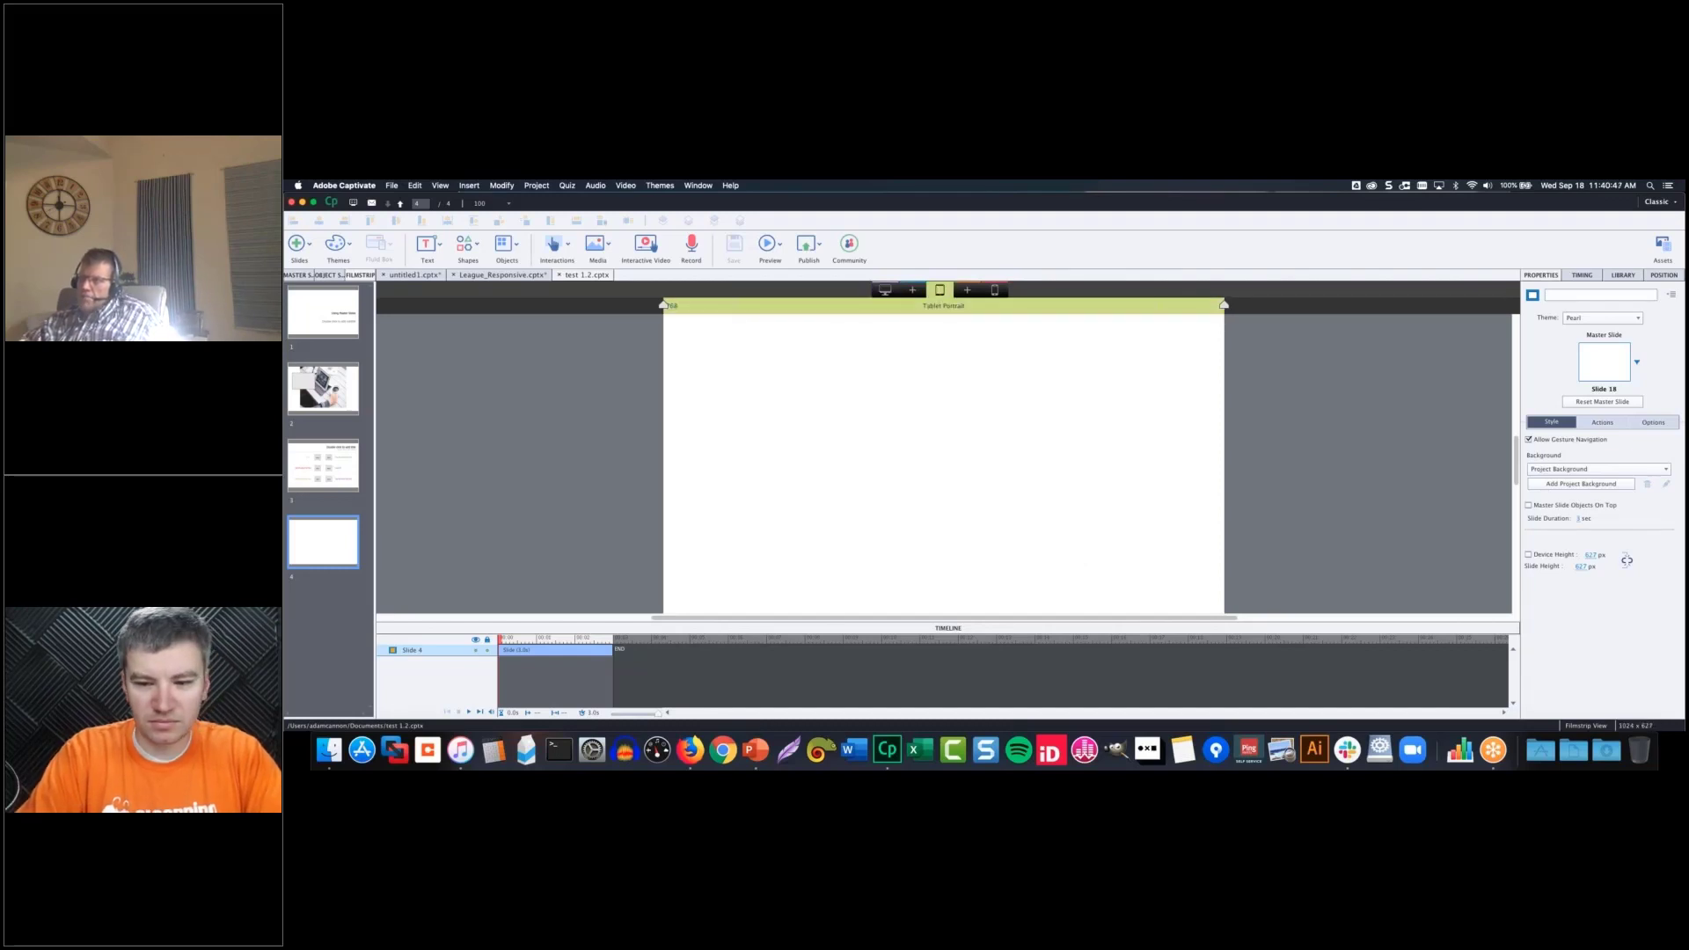
{"action": "left_click", "coordinate": [967, 290]}
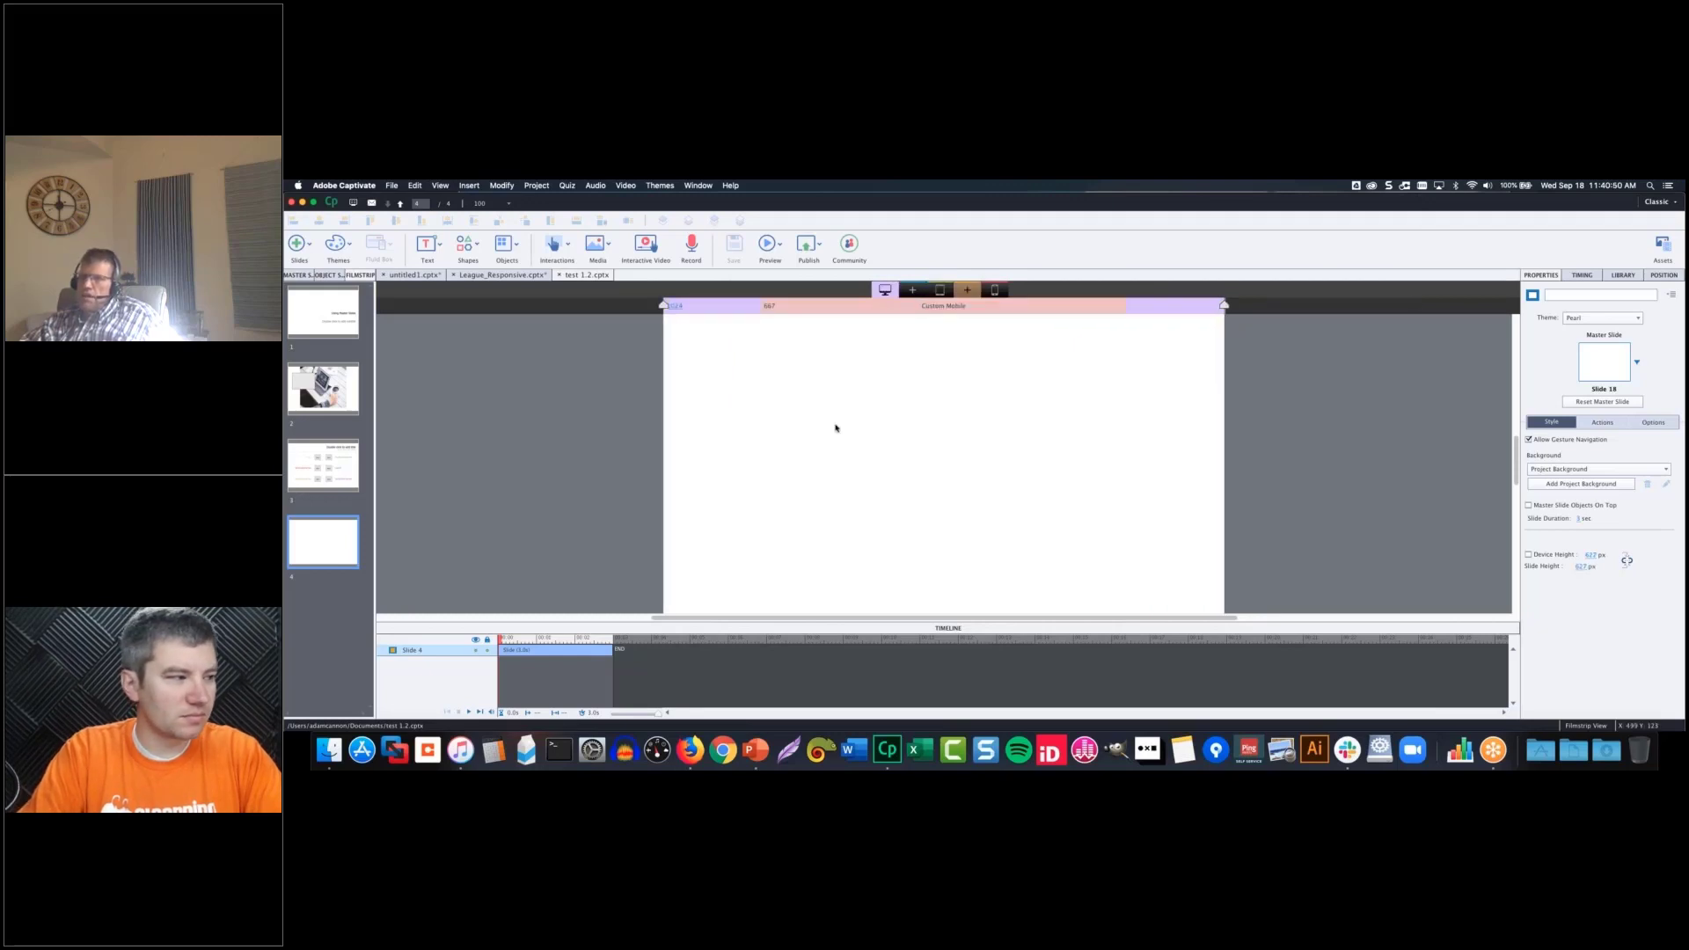
- Draw a rectangle about 55% of the slide width on slide 4 in the Desktop breakpoint and show its position settings
{"action": "left_click", "coordinate": [466, 245]}
{"action": "left_click", "coordinate": [466, 245]}
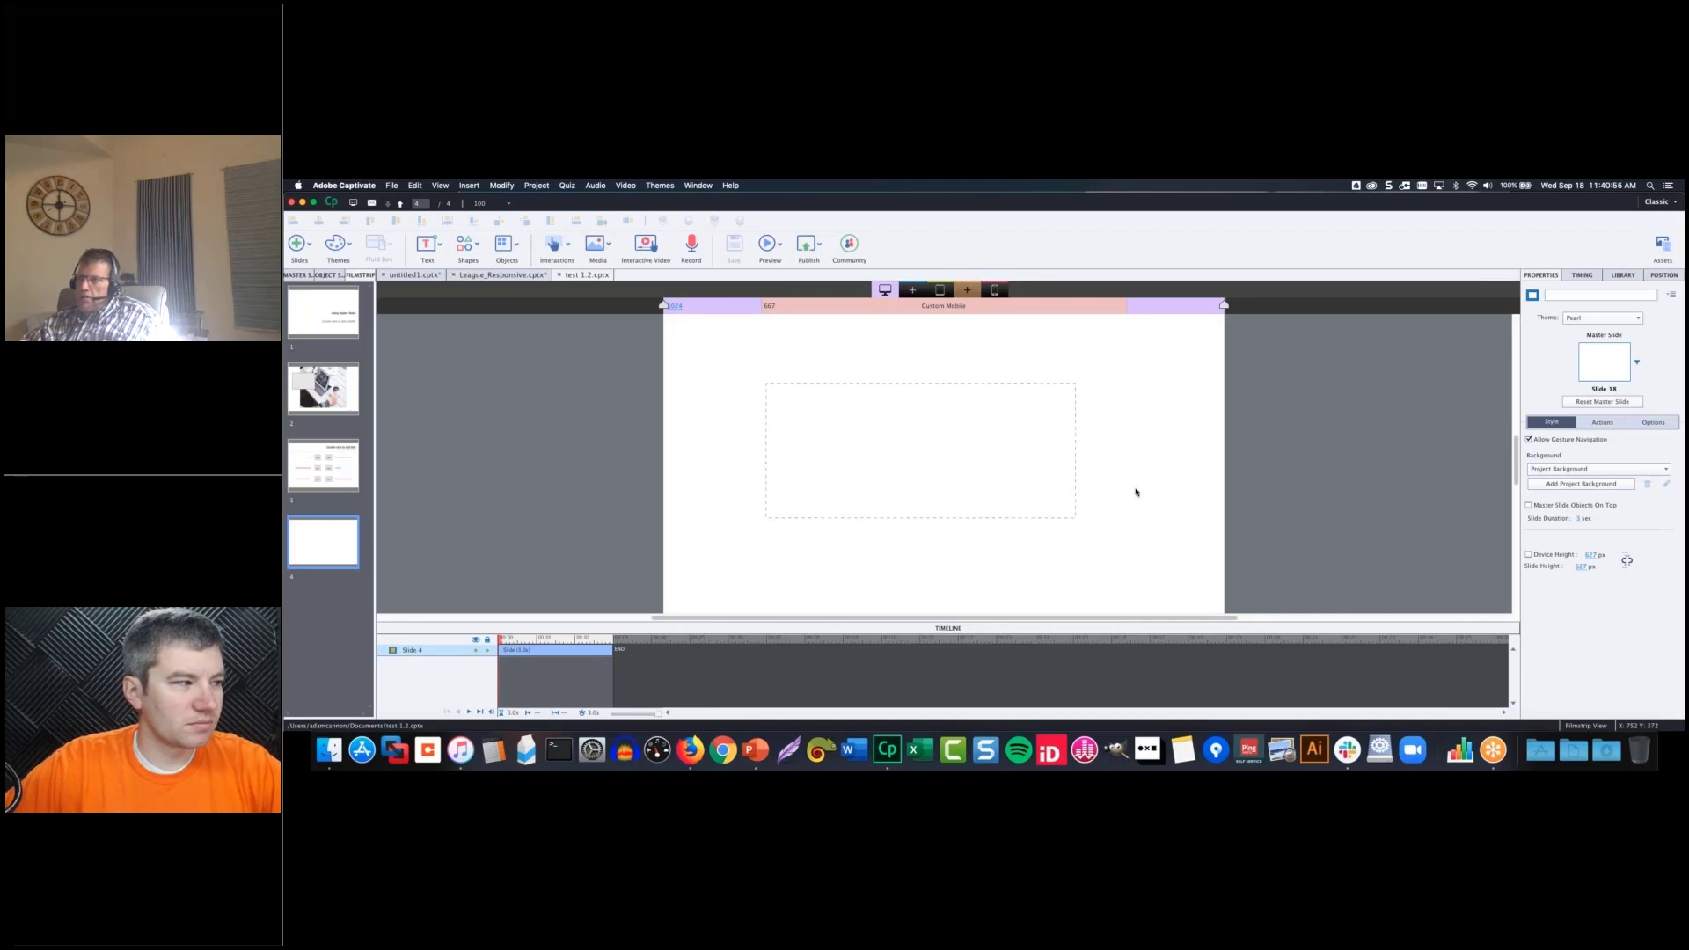
{"action": "left_click_drag", "start_coordinate": [766, 383], "coordinate": [1075, 517]}
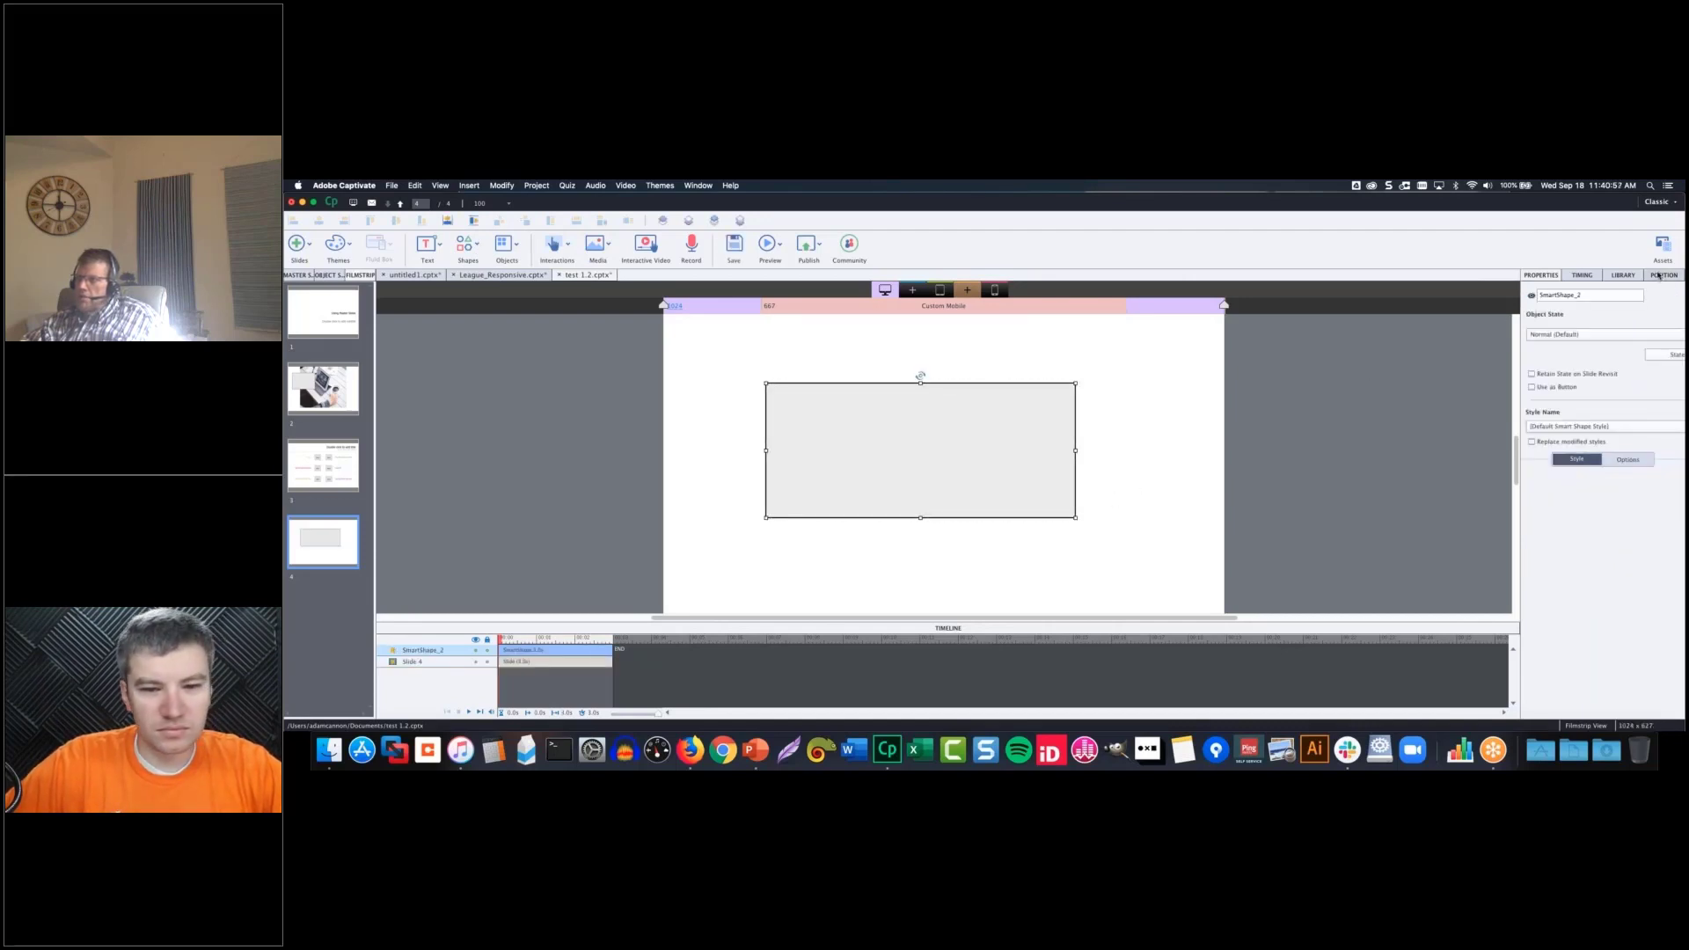
{"action": "left_click", "coordinate": [1661, 275]}
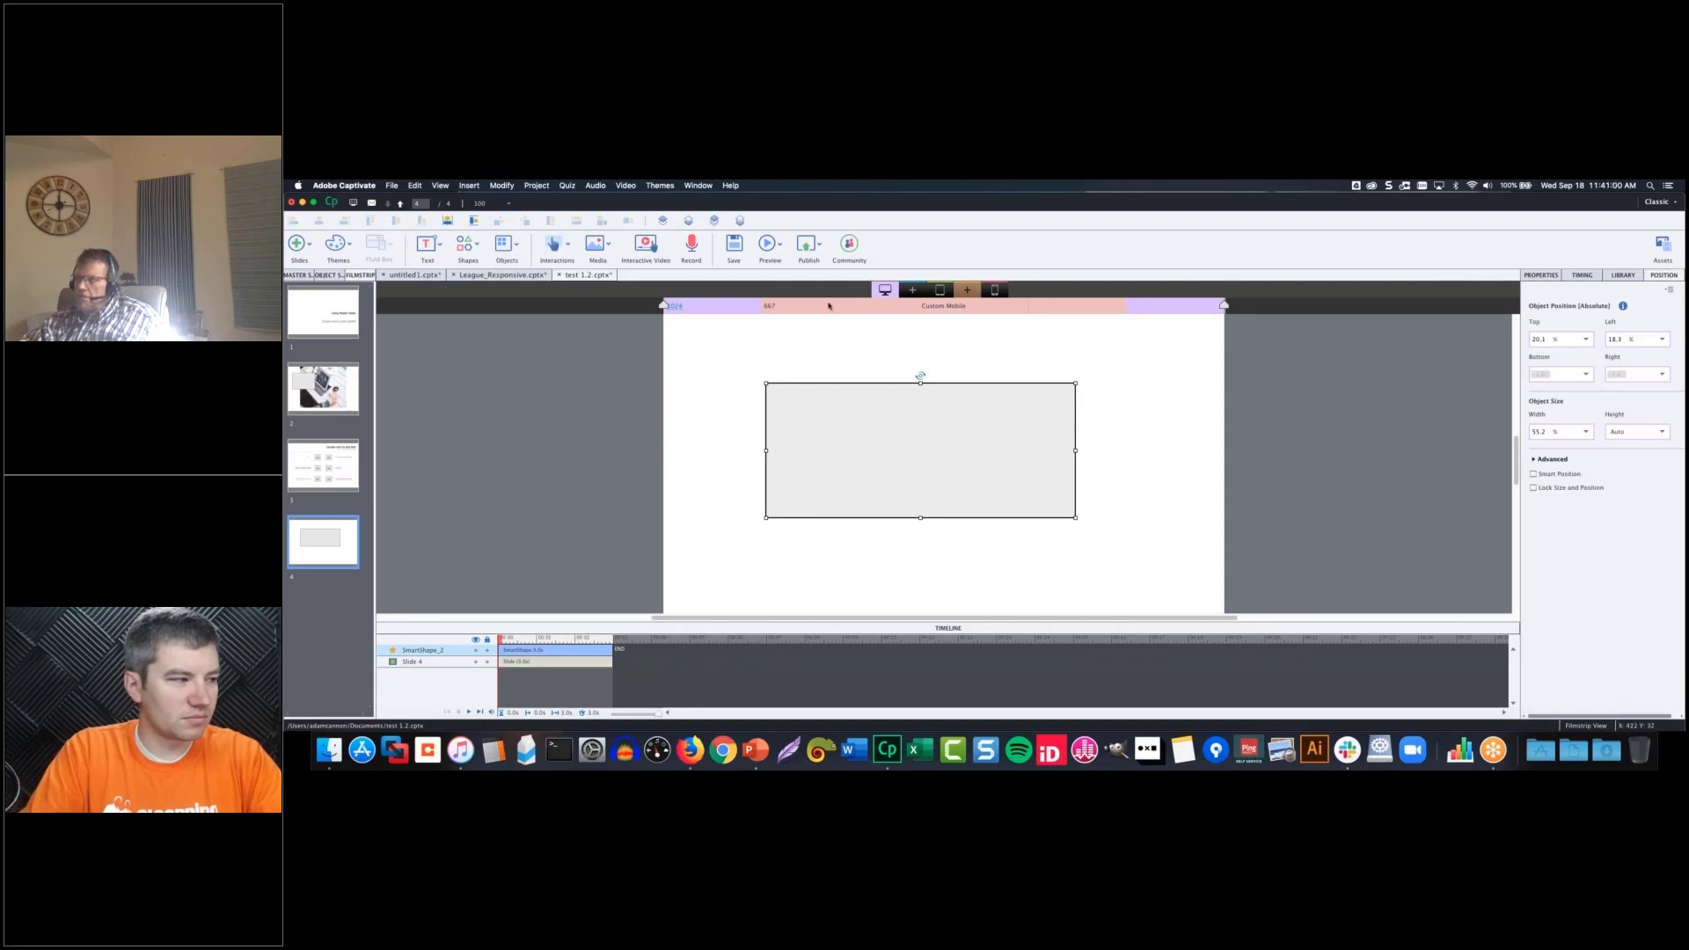
- In the Tablet Portrait breakpoint, move the rectangle to the slide's upper right, about 7.2% from the top and 42.7% from the left
{"action": "left_click", "coordinate": [940, 290]}
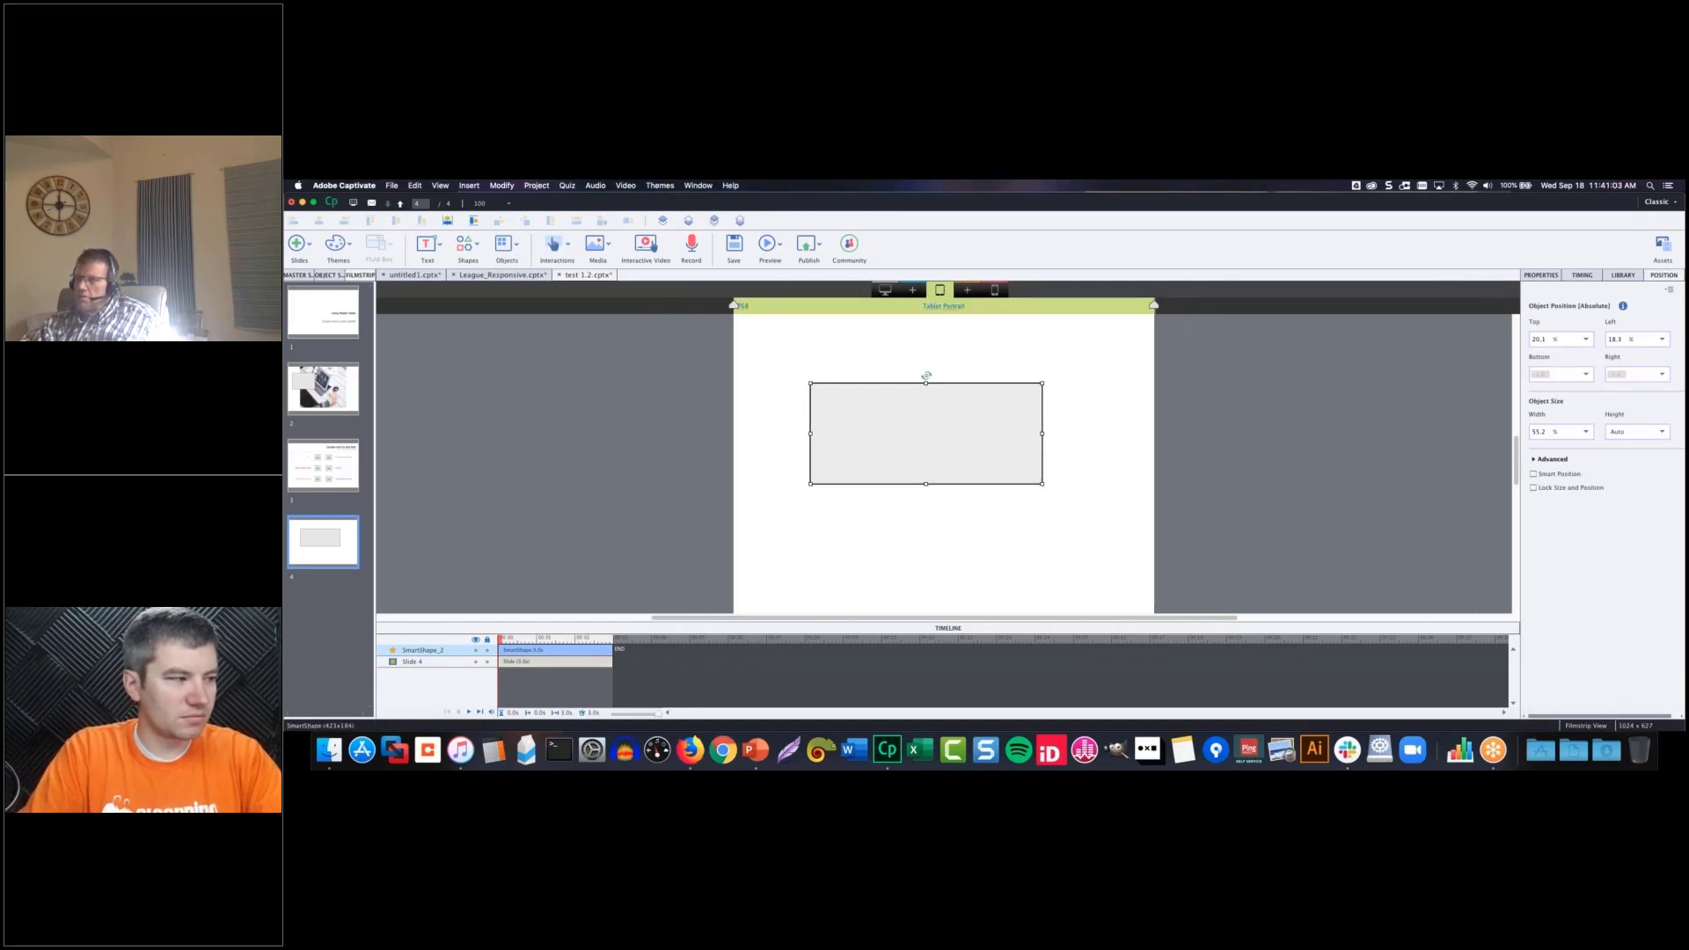
{"action": "left_click_drag", "start_coordinate": [929, 426], "coordinate": [973, 393]}
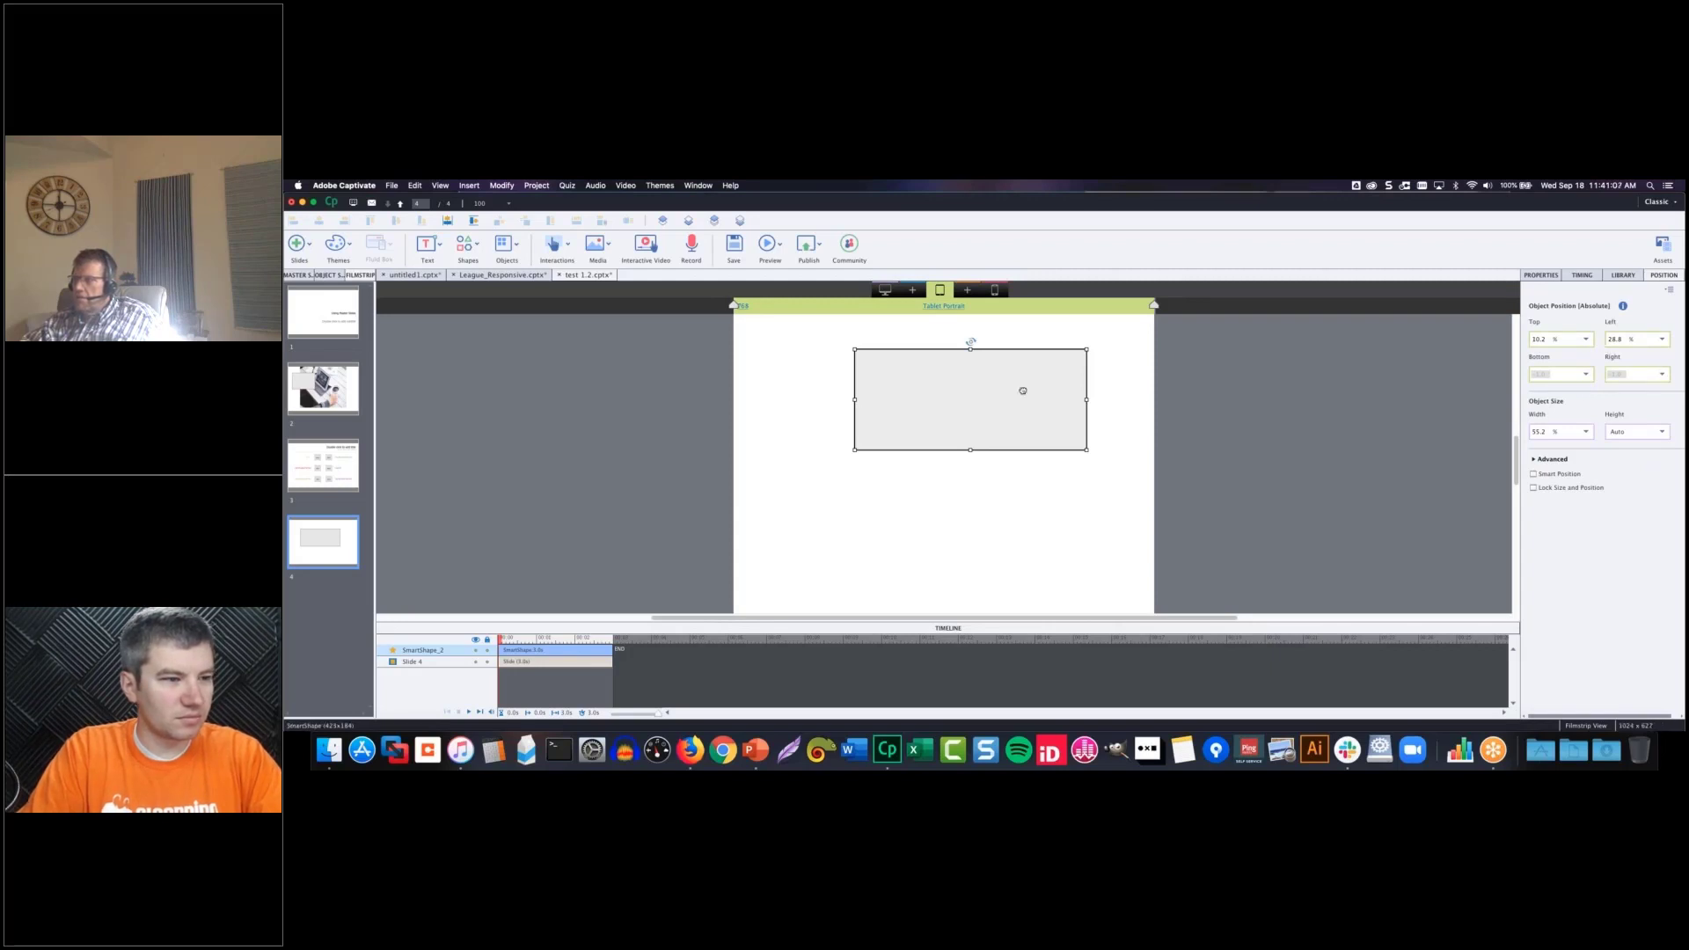
{"action": "left_click_drag", "start_coordinate": [1022, 391], "coordinate": [1081, 380]}
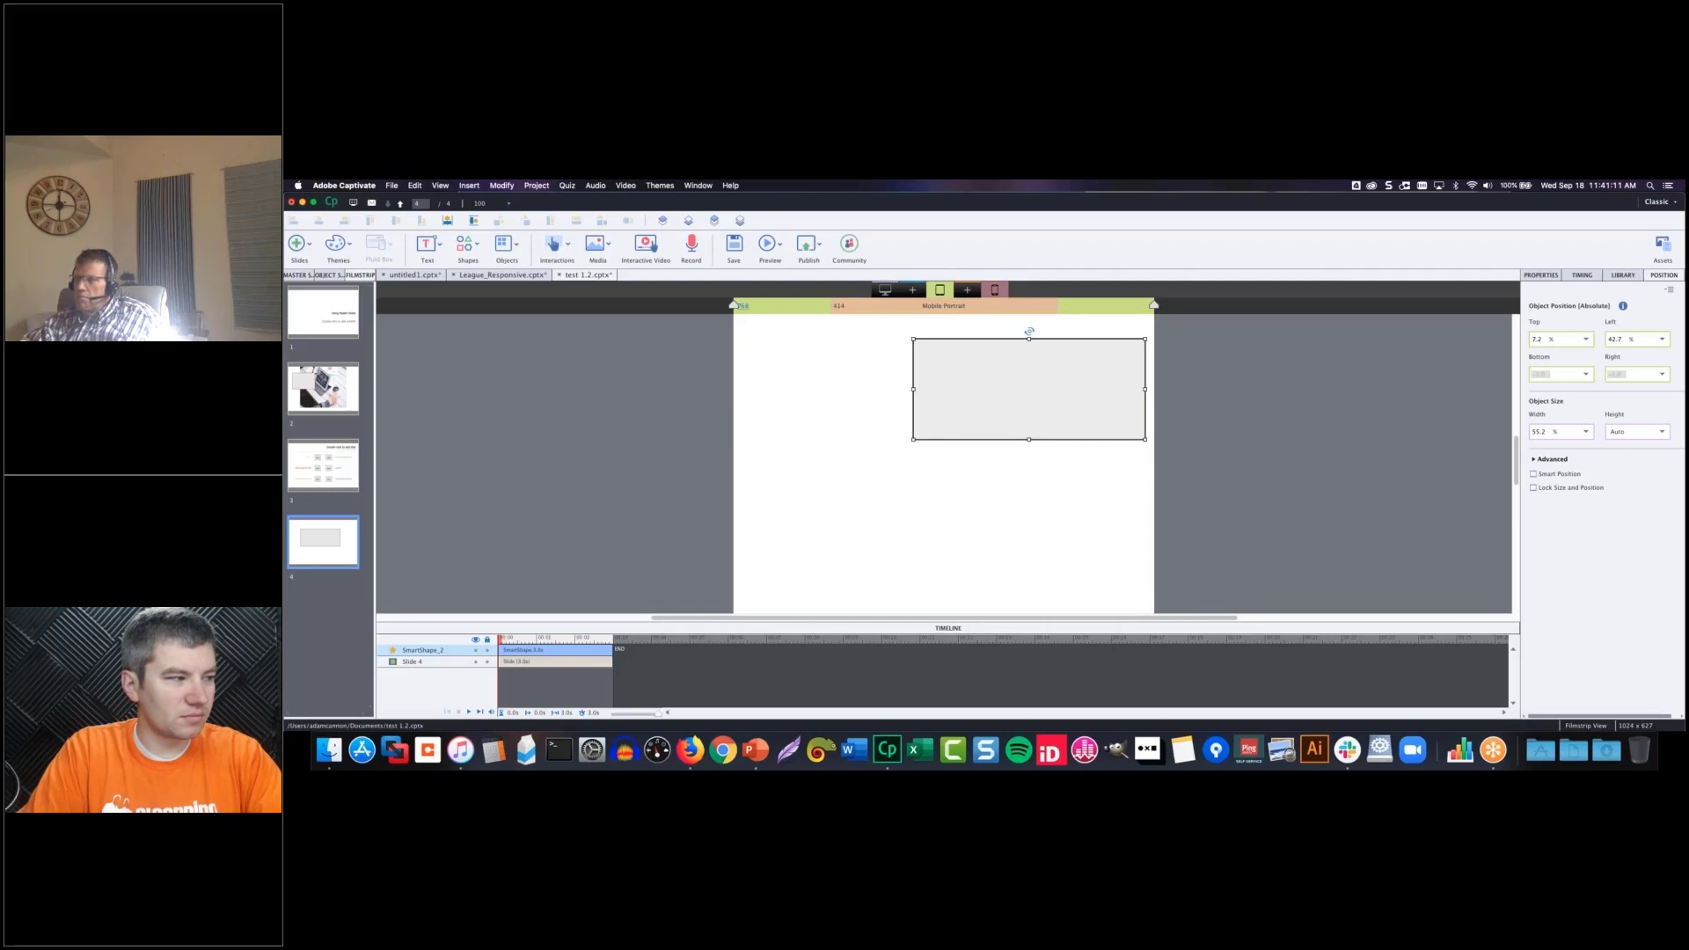
- In the Mobile Portrait breakpoint, move the rectangle to about 57.2% from the top and 4.8% from the left, and review its style properties
{"action": "left_click", "coordinate": [994, 290]}
{"action": "left_click_drag", "start_coordinate": [996, 369], "coordinate": [914, 494]}
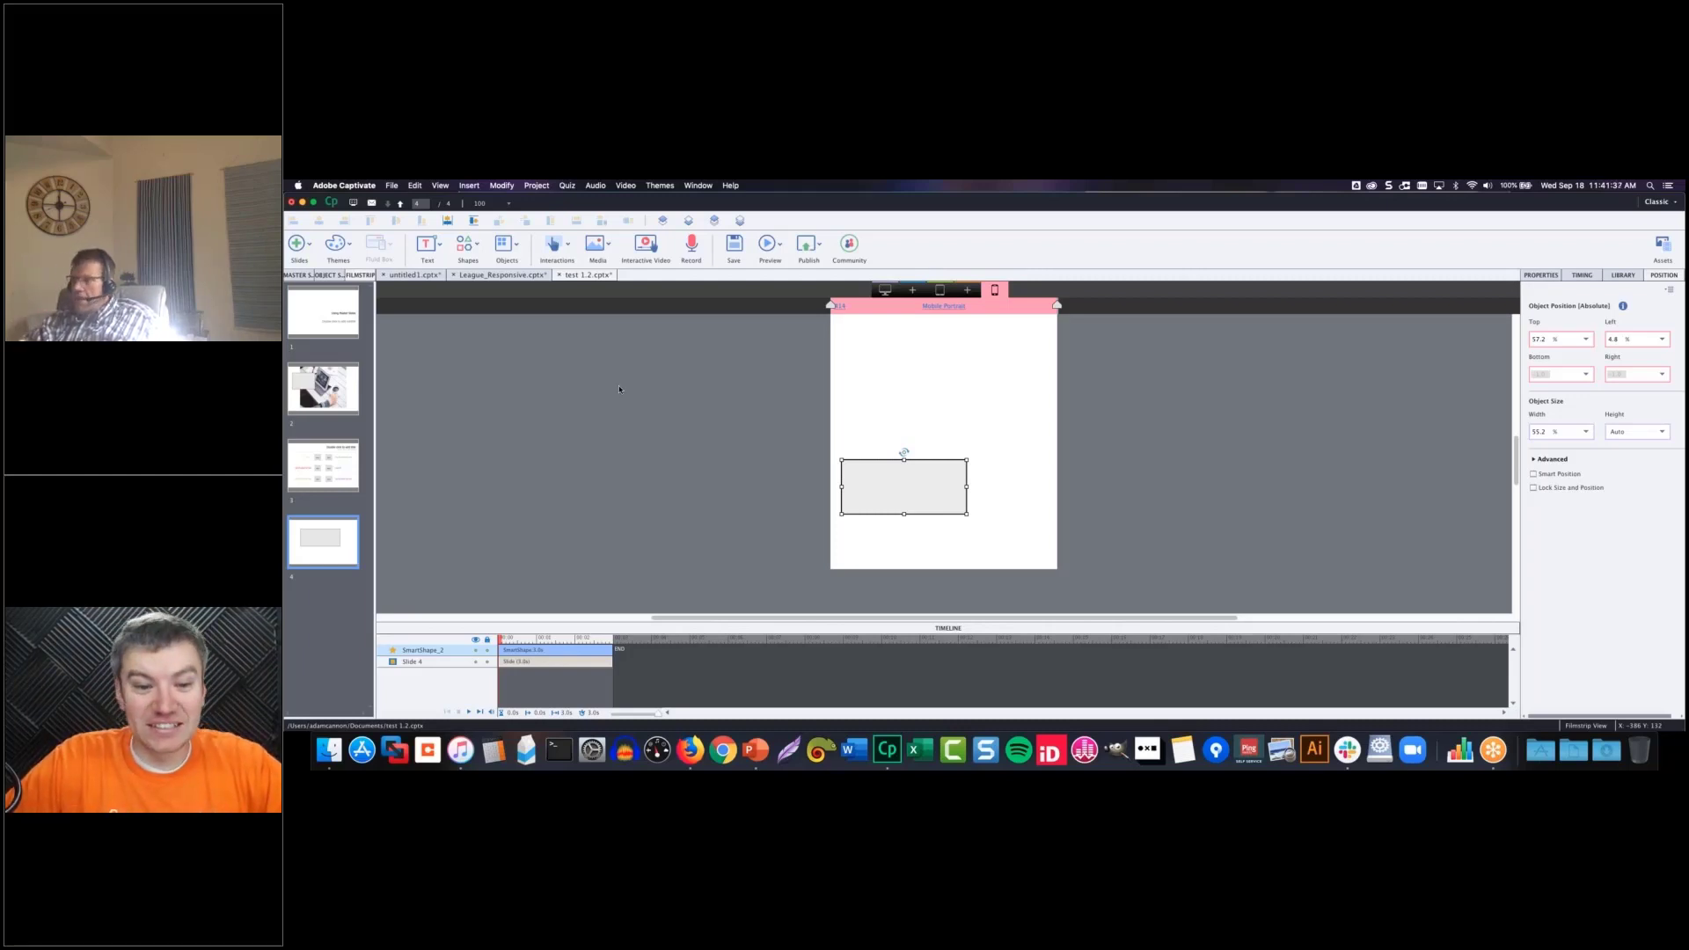
{"action": "left_click", "coordinate": [1541, 274]}
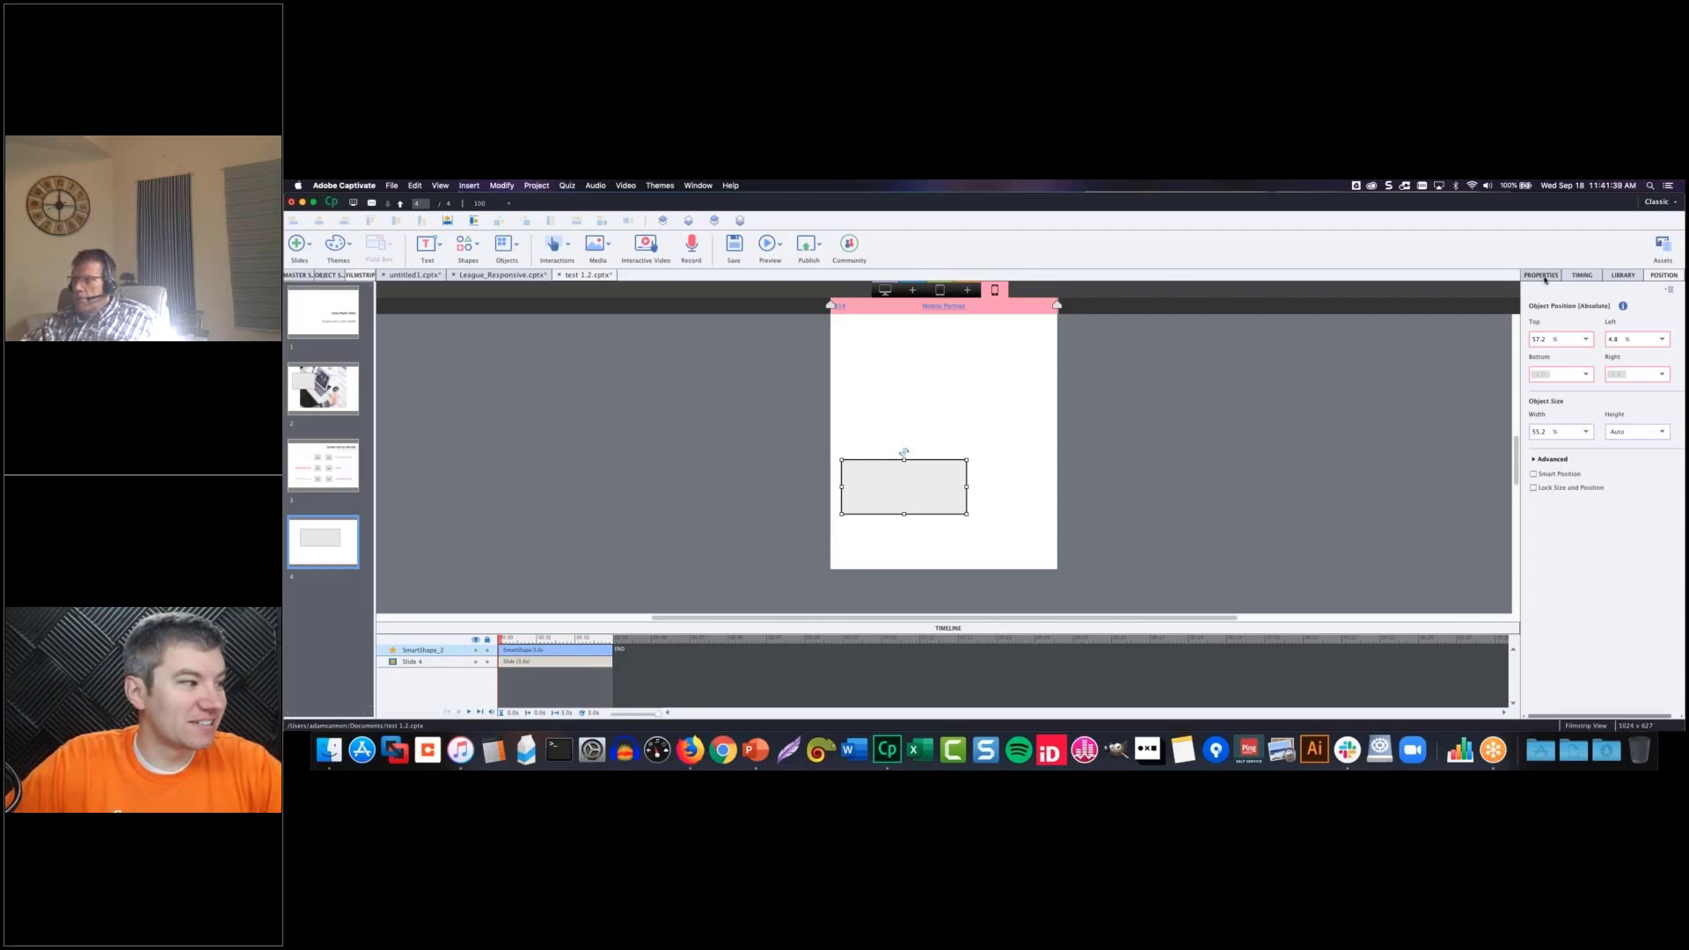
{"action": "scroll", "coordinate": [1606, 578], "scroll_direction": "down", "scroll_amount": 2}
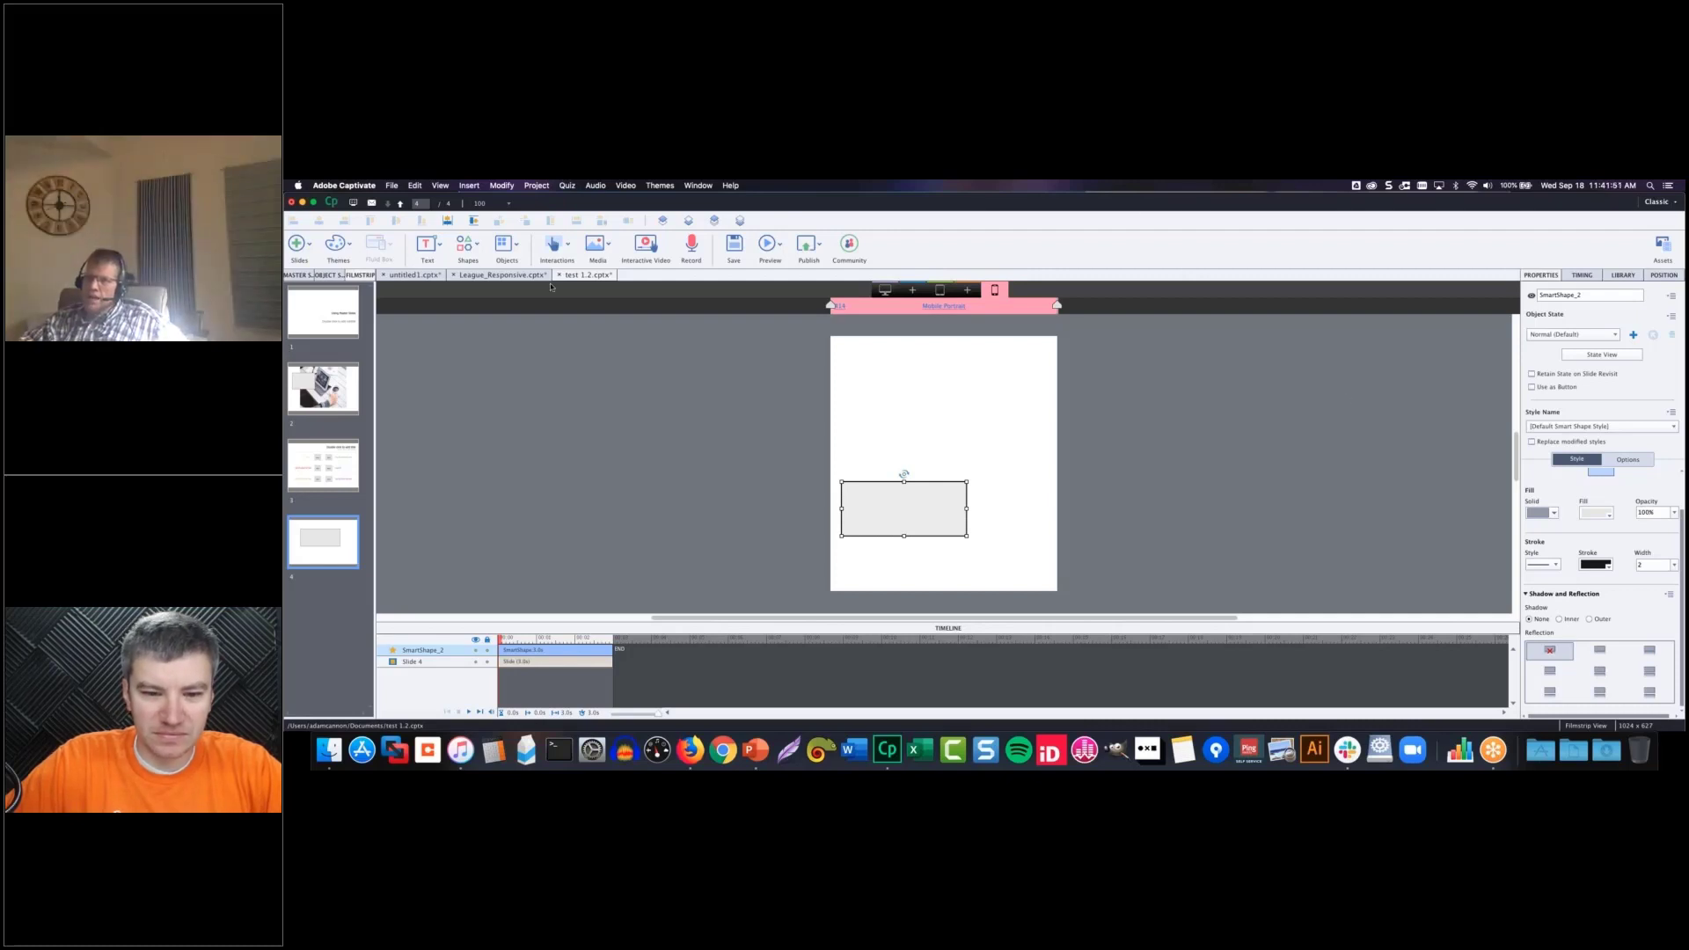
- Switch to the League_Responsive project and look over its Title Layout slide
{"action": "left_click", "coordinate": [516, 276]}
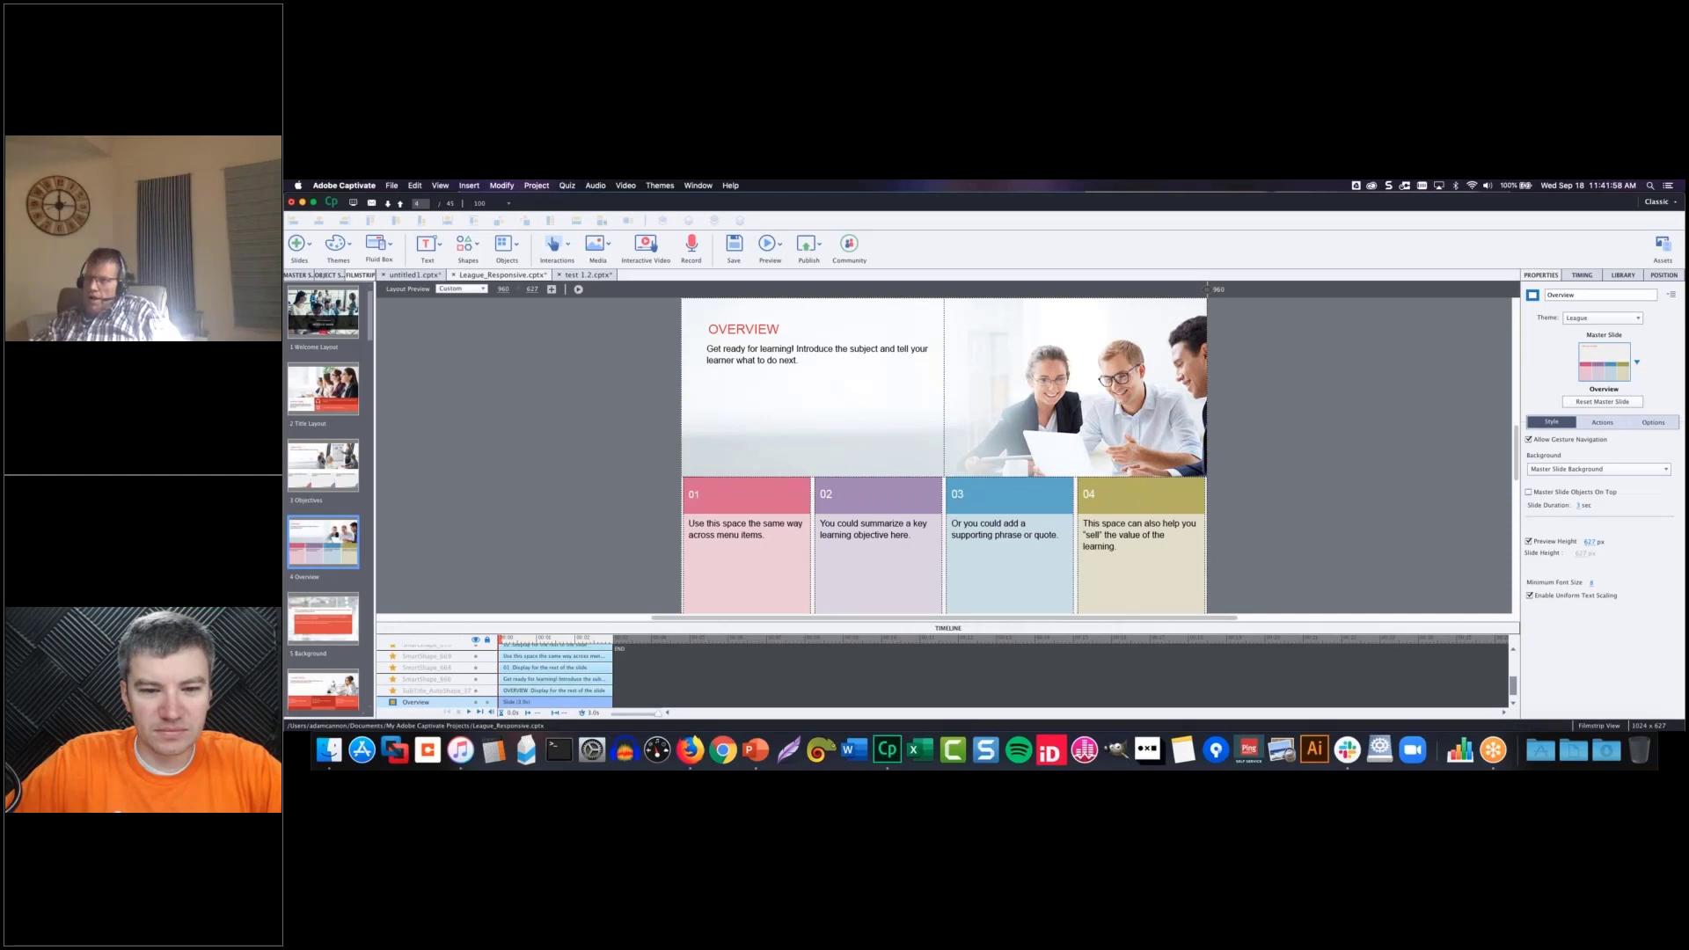
{"action": "left_click", "coordinate": [322, 388]}
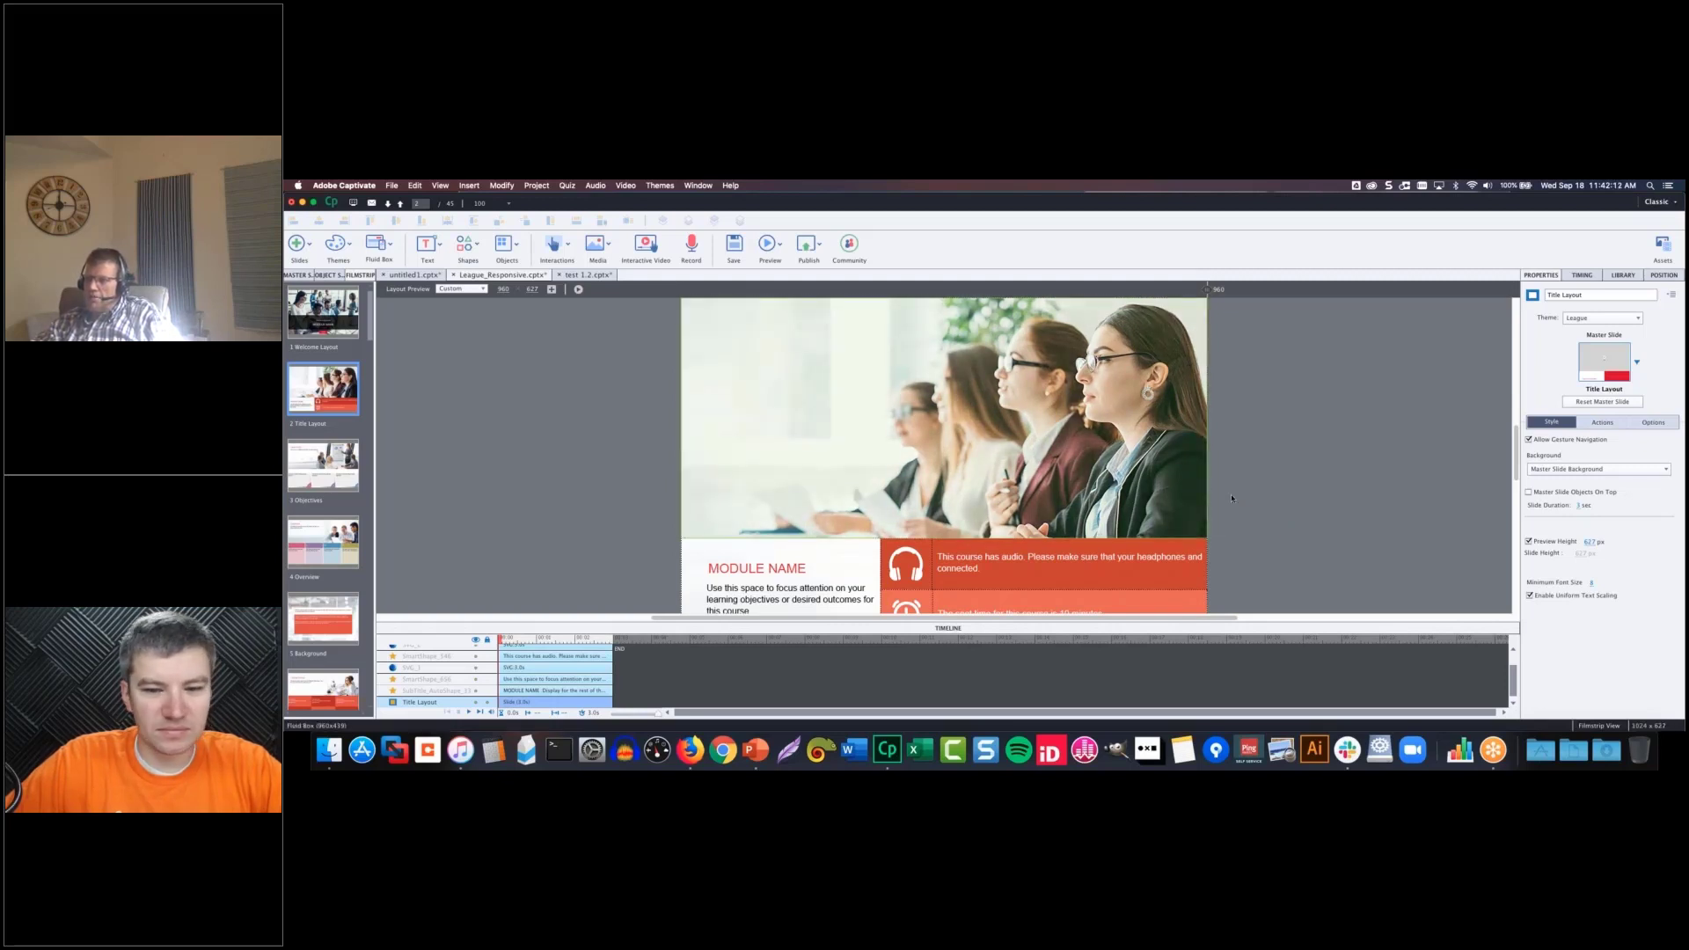
{"action": "scroll", "coordinate": [1271, 489], "scroll_direction": "down", "scroll_amount": 3}
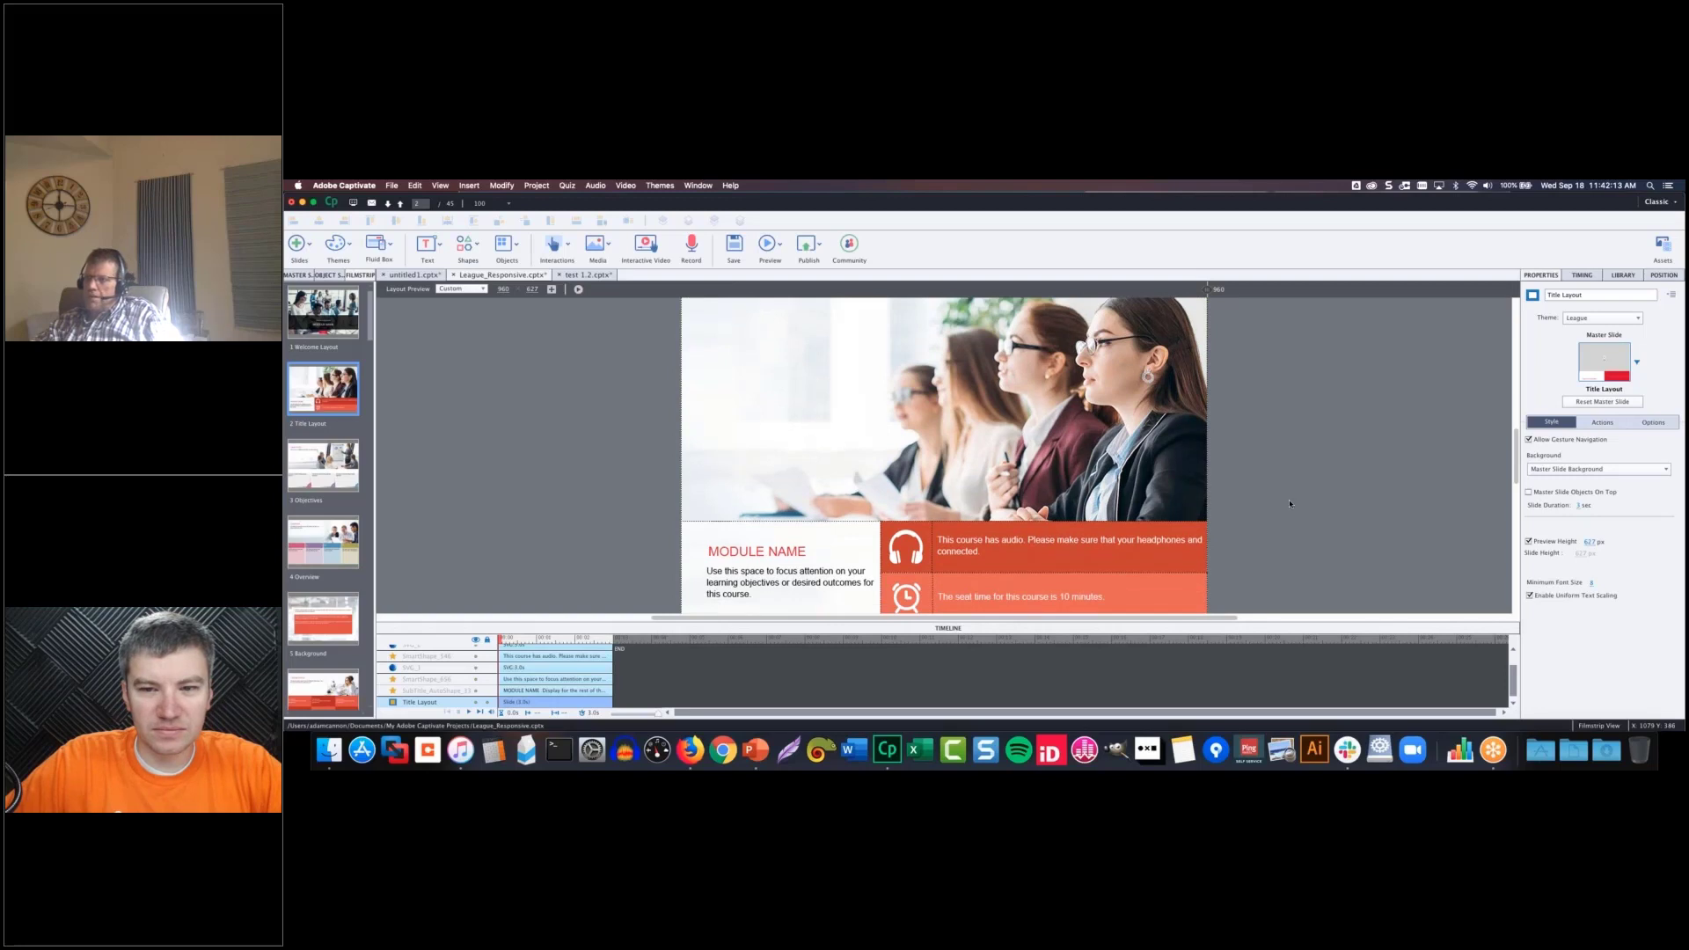
{"action": "scroll", "coordinate": [1286, 510], "scroll_direction": "up", "scroll_amount": 4}
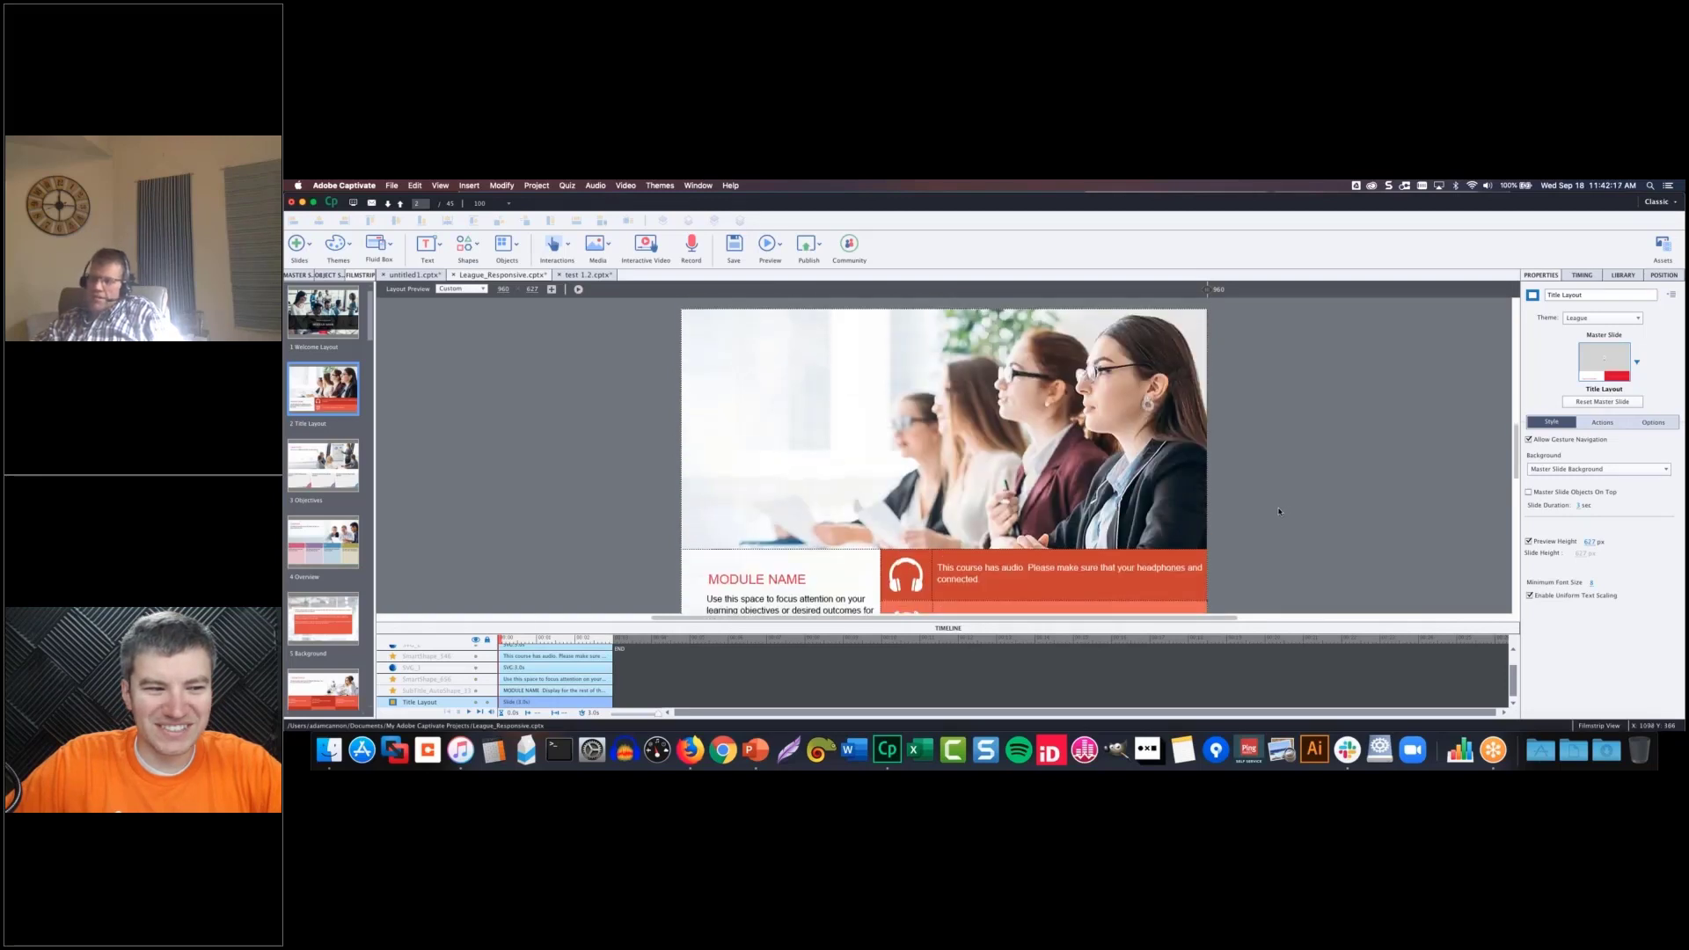
{"action": "scroll", "coordinate": [1280, 504], "scroll_direction": "down", "scroll_amount": 1}
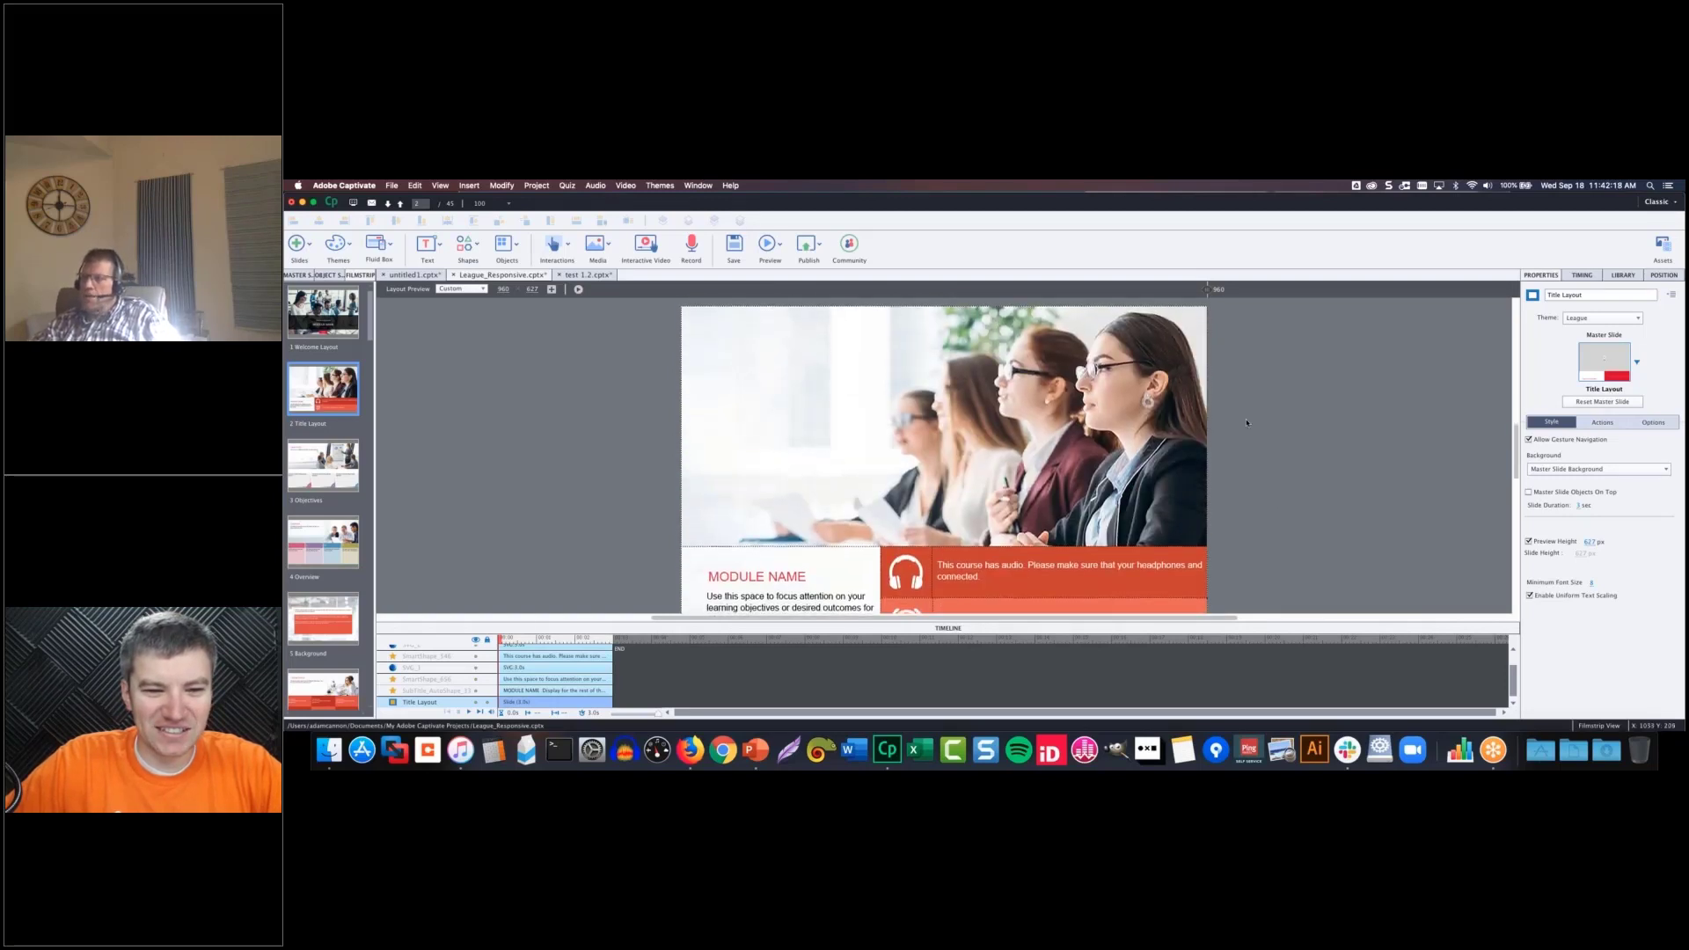
{"action": "scroll", "coordinate": [1292, 440], "scroll_direction": "down", "scroll_amount": 1}
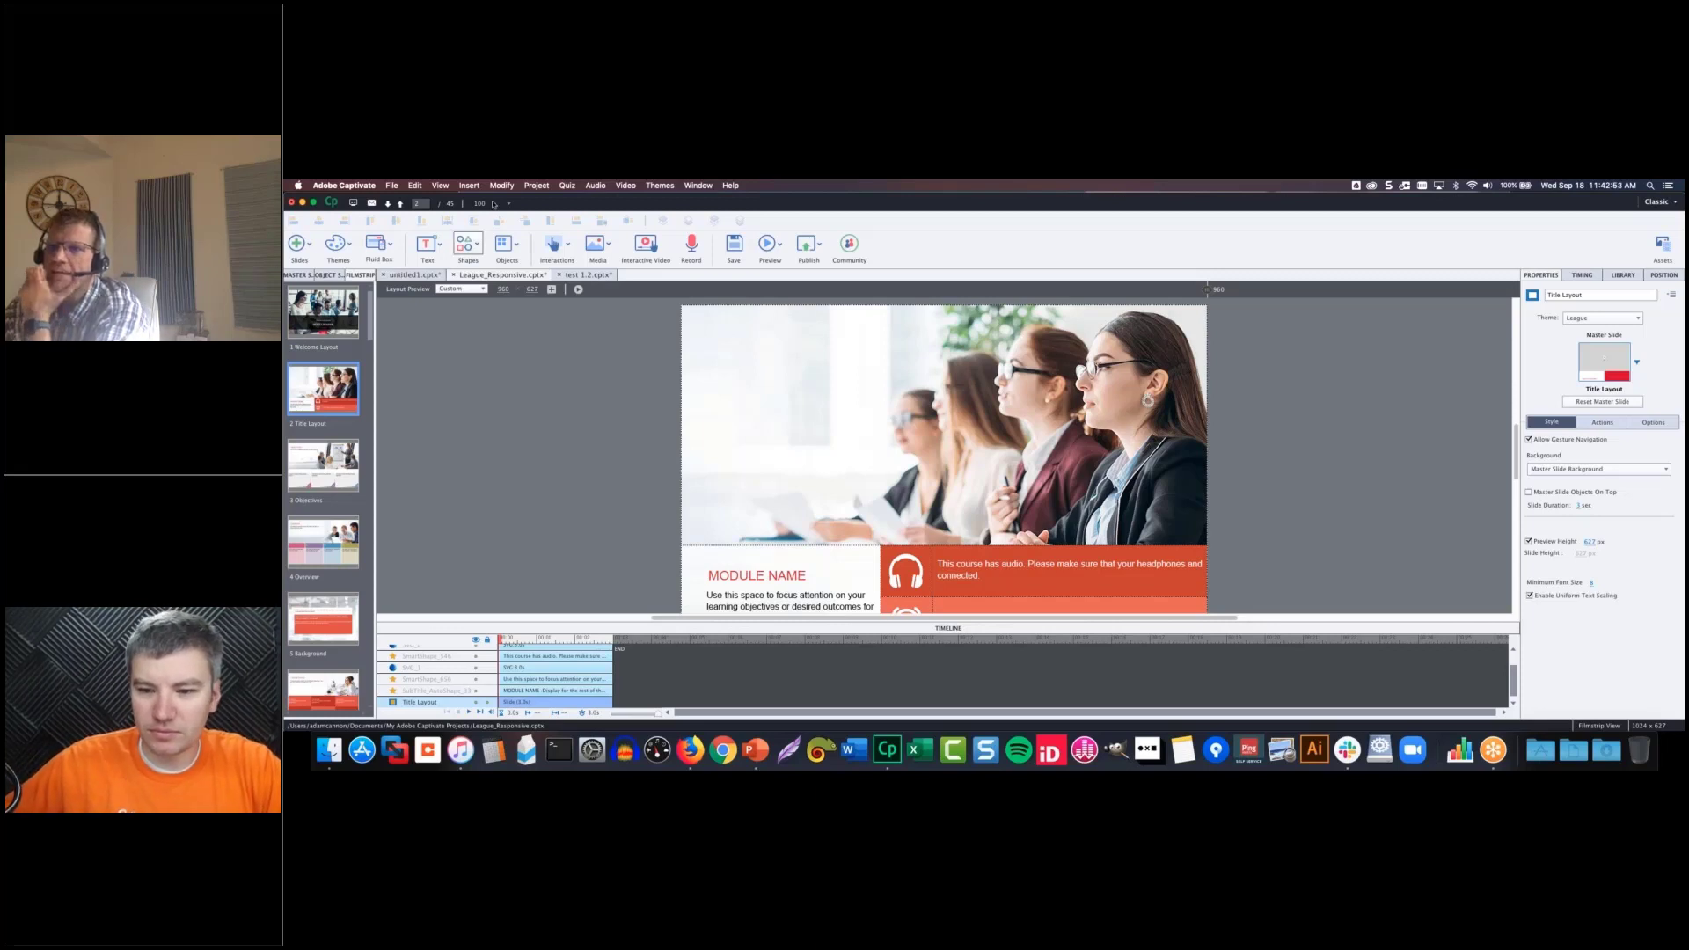
- In the Object Style Manager of League_Responsive, set the Default Caption Style font family to Courier New and apply it
{"action": "left_click", "coordinate": [414, 185]}
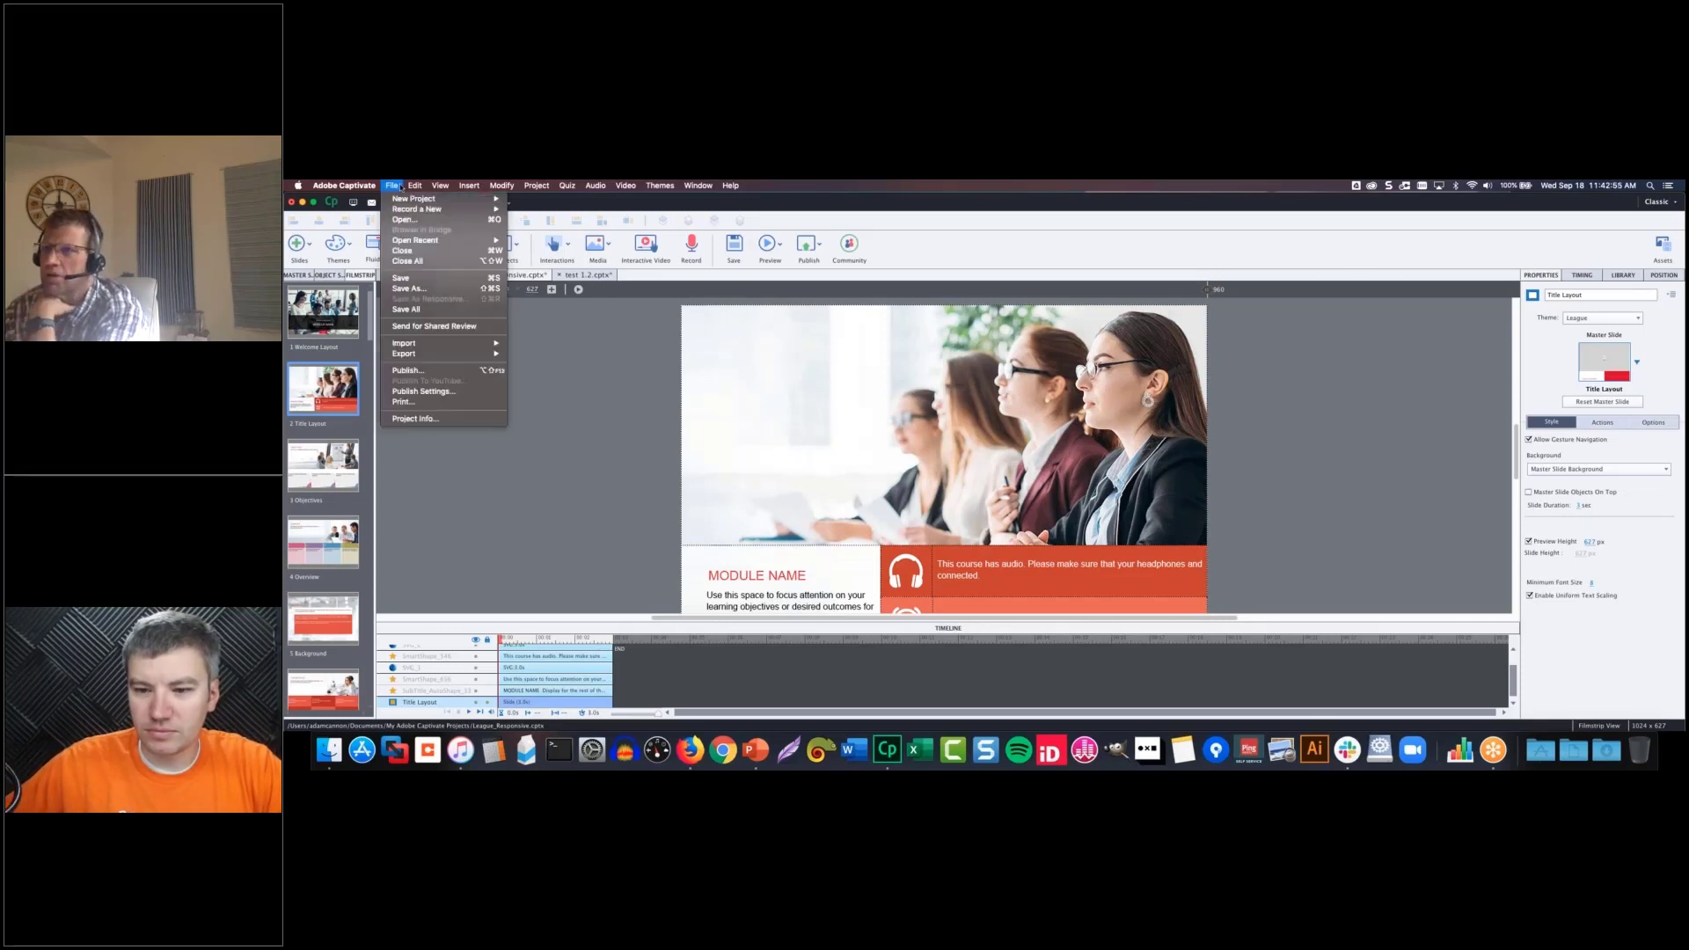
{"action": "left_click", "coordinate": [440, 412]}
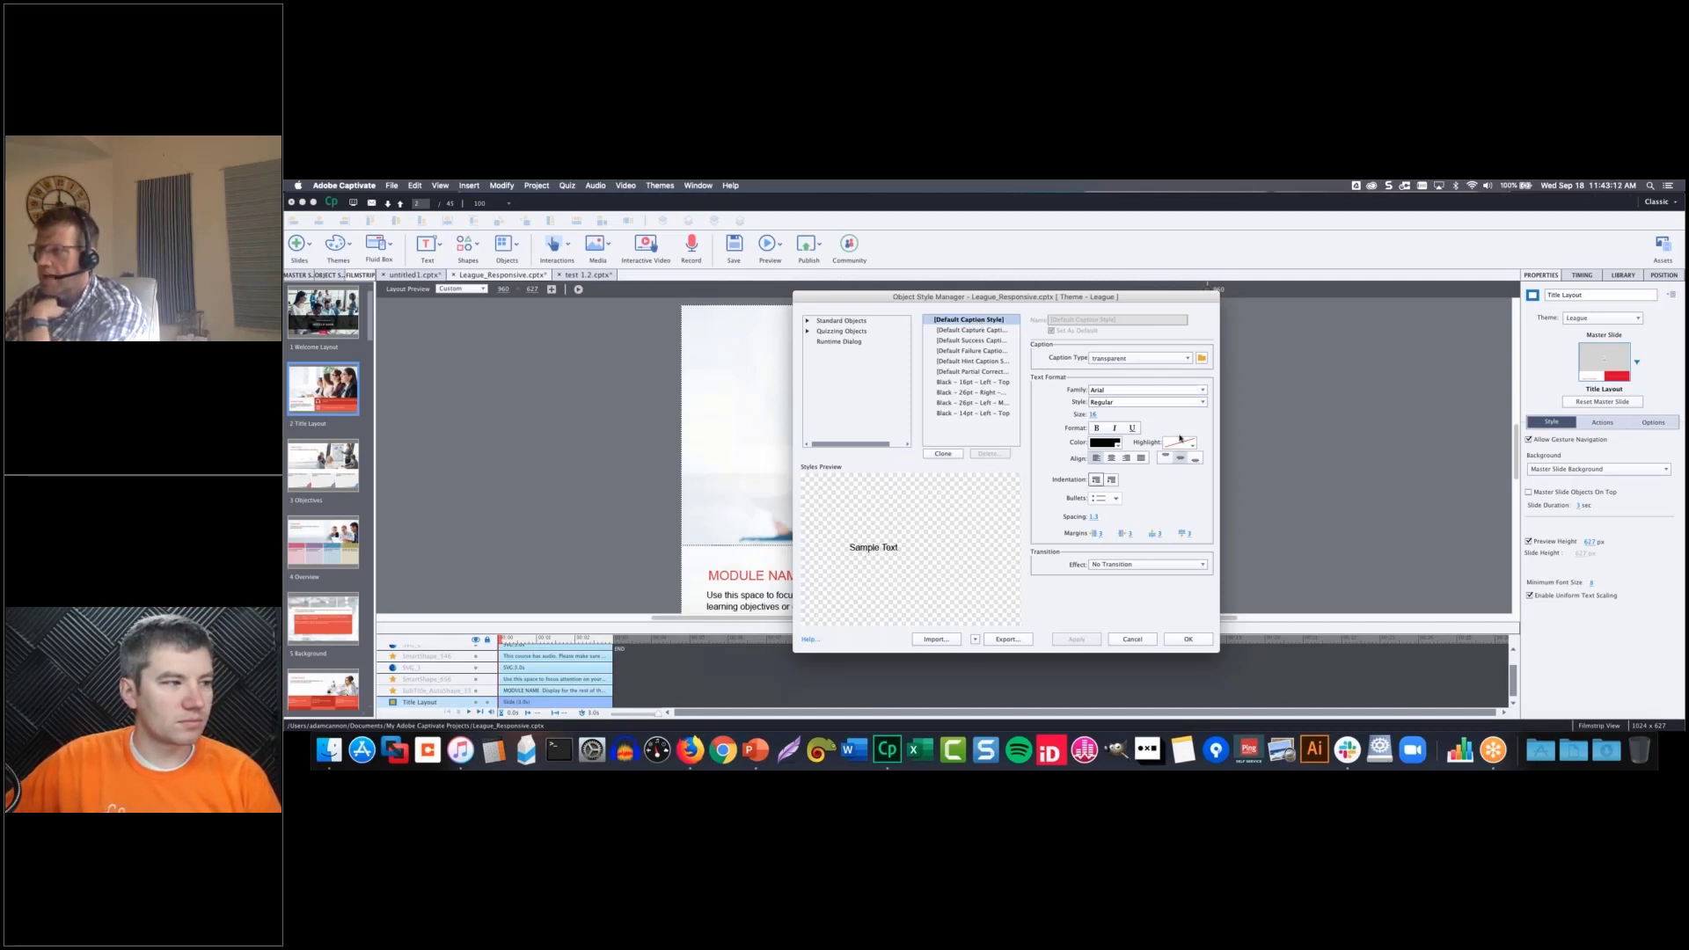
{"action": "left_click", "coordinate": [1203, 393]}
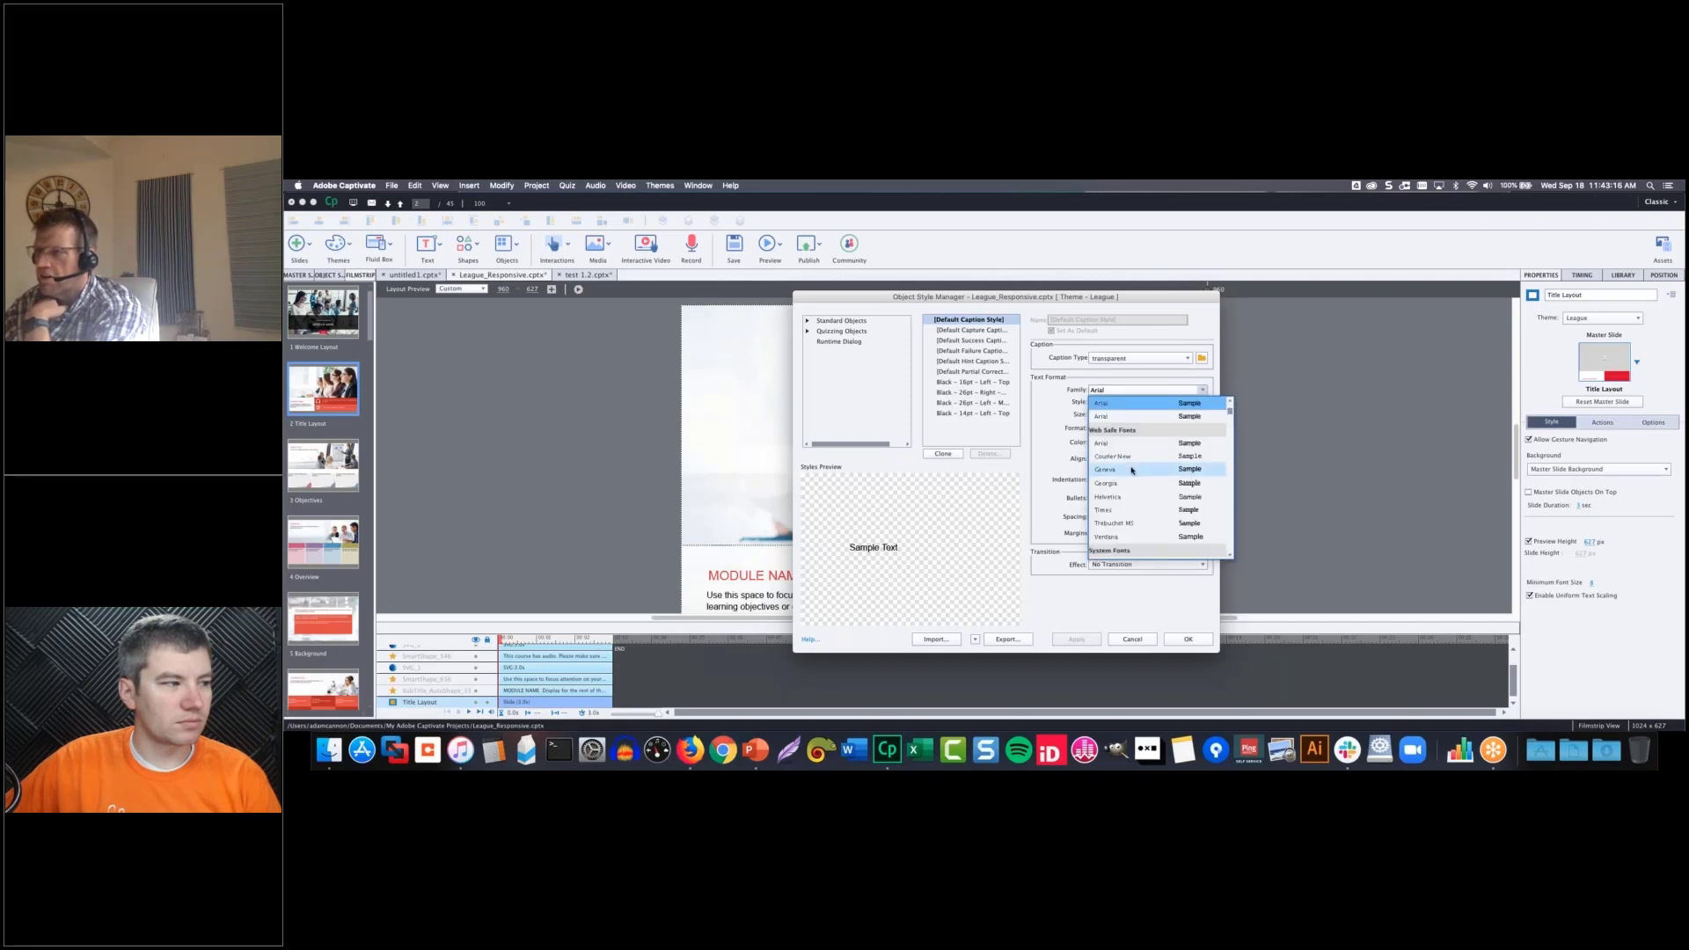
{"action": "left_click", "coordinate": [1134, 457]}
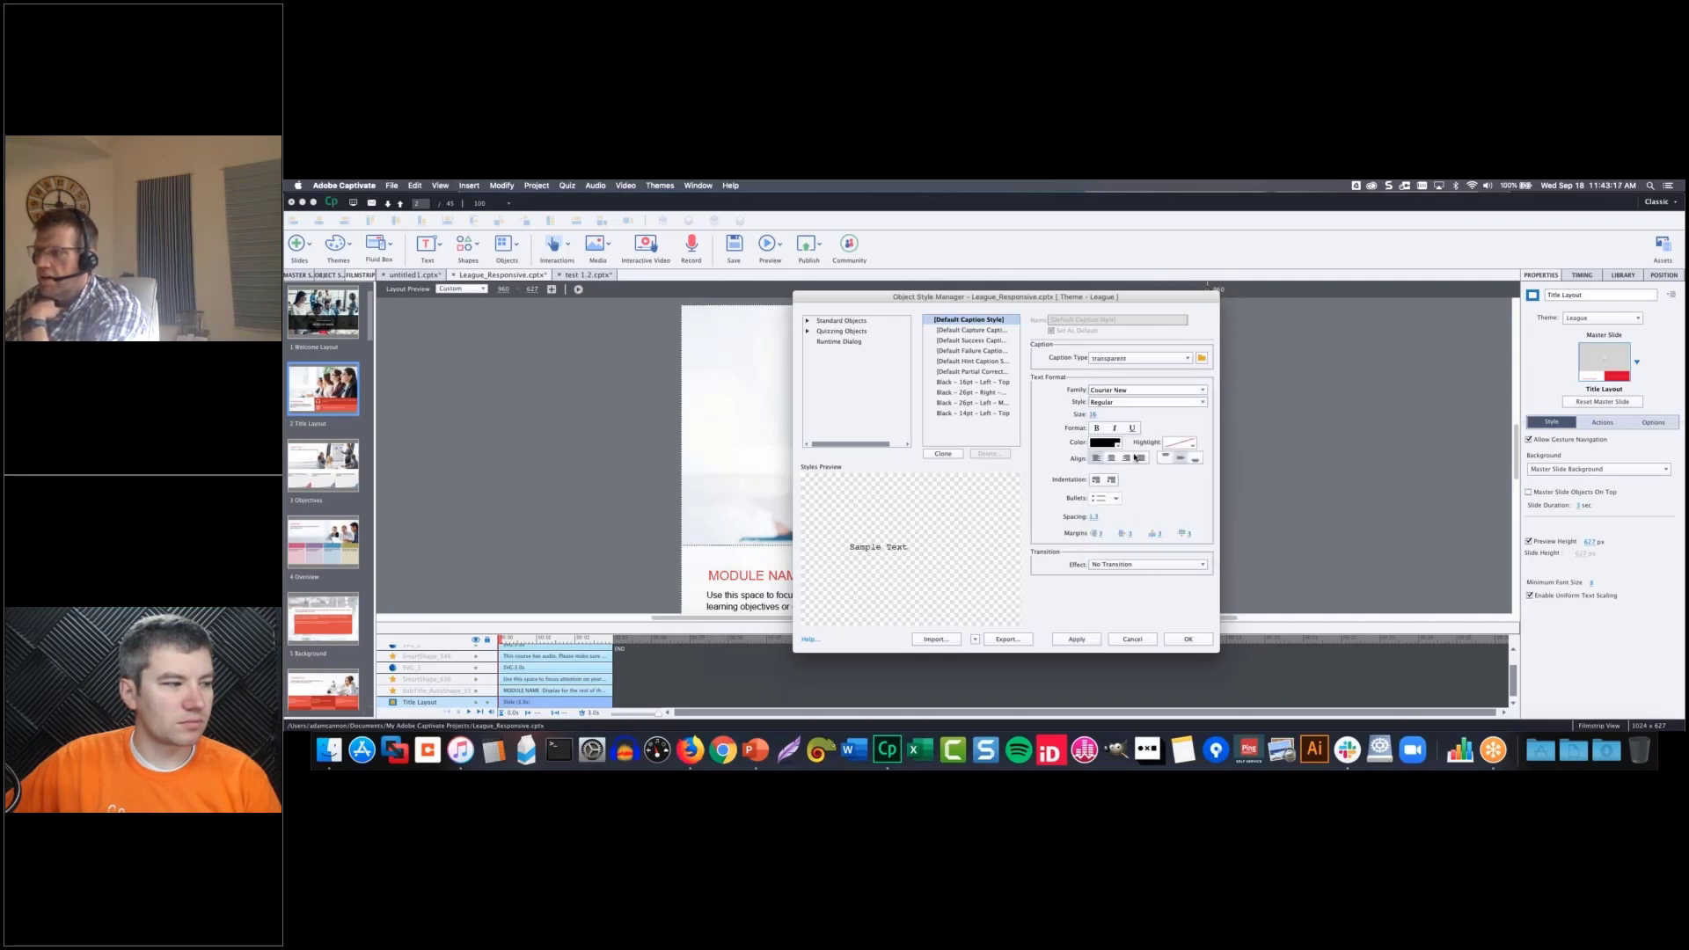
{"action": "left_click", "coordinate": [1085, 640]}
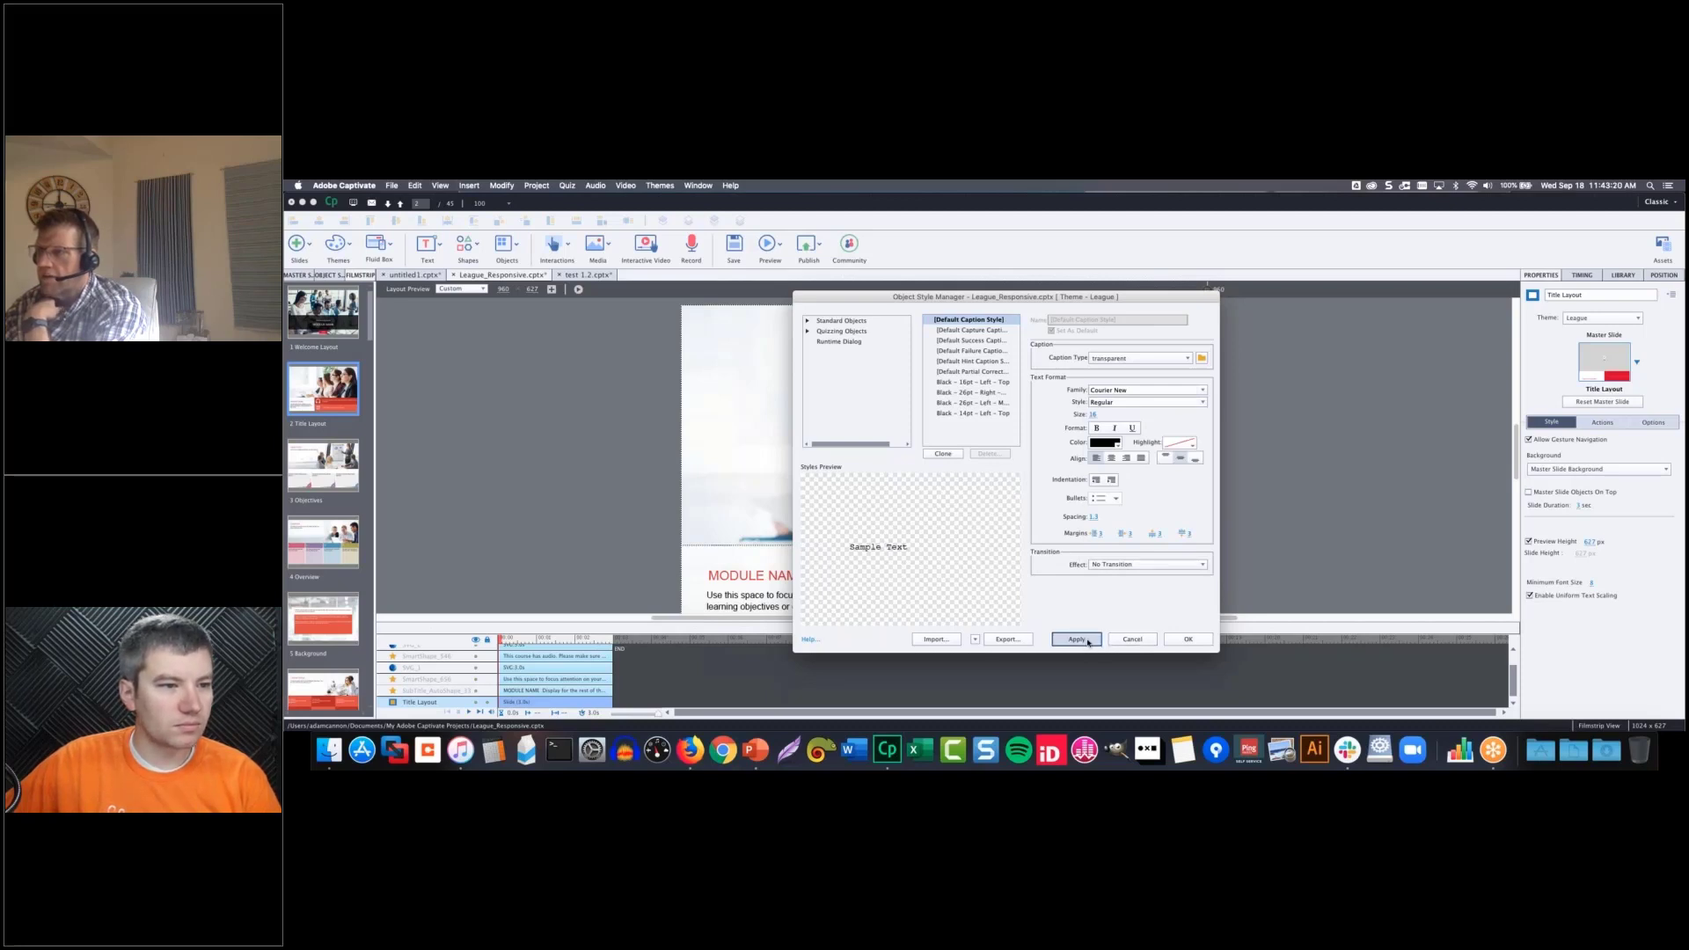
{"action": "left_click", "coordinate": [1185, 640]}
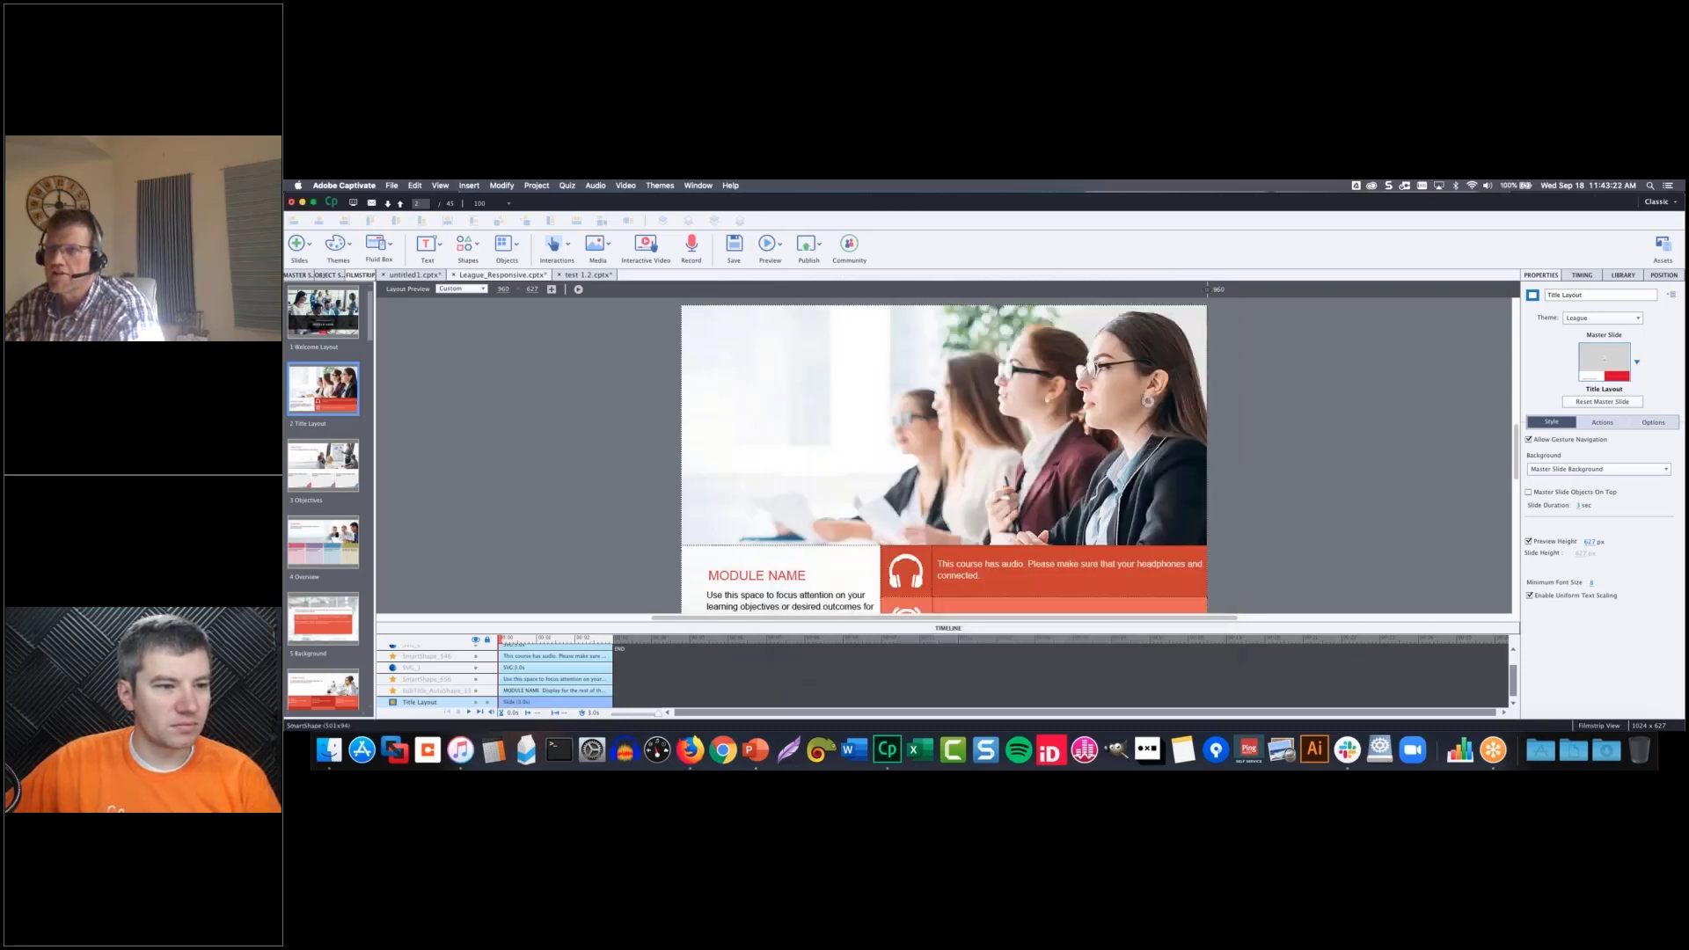
- Switch to the untitled1 project, check its Blank master slide, and return to slide 1 in the filmstrip
{"action": "left_click", "coordinate": [419, 276]}
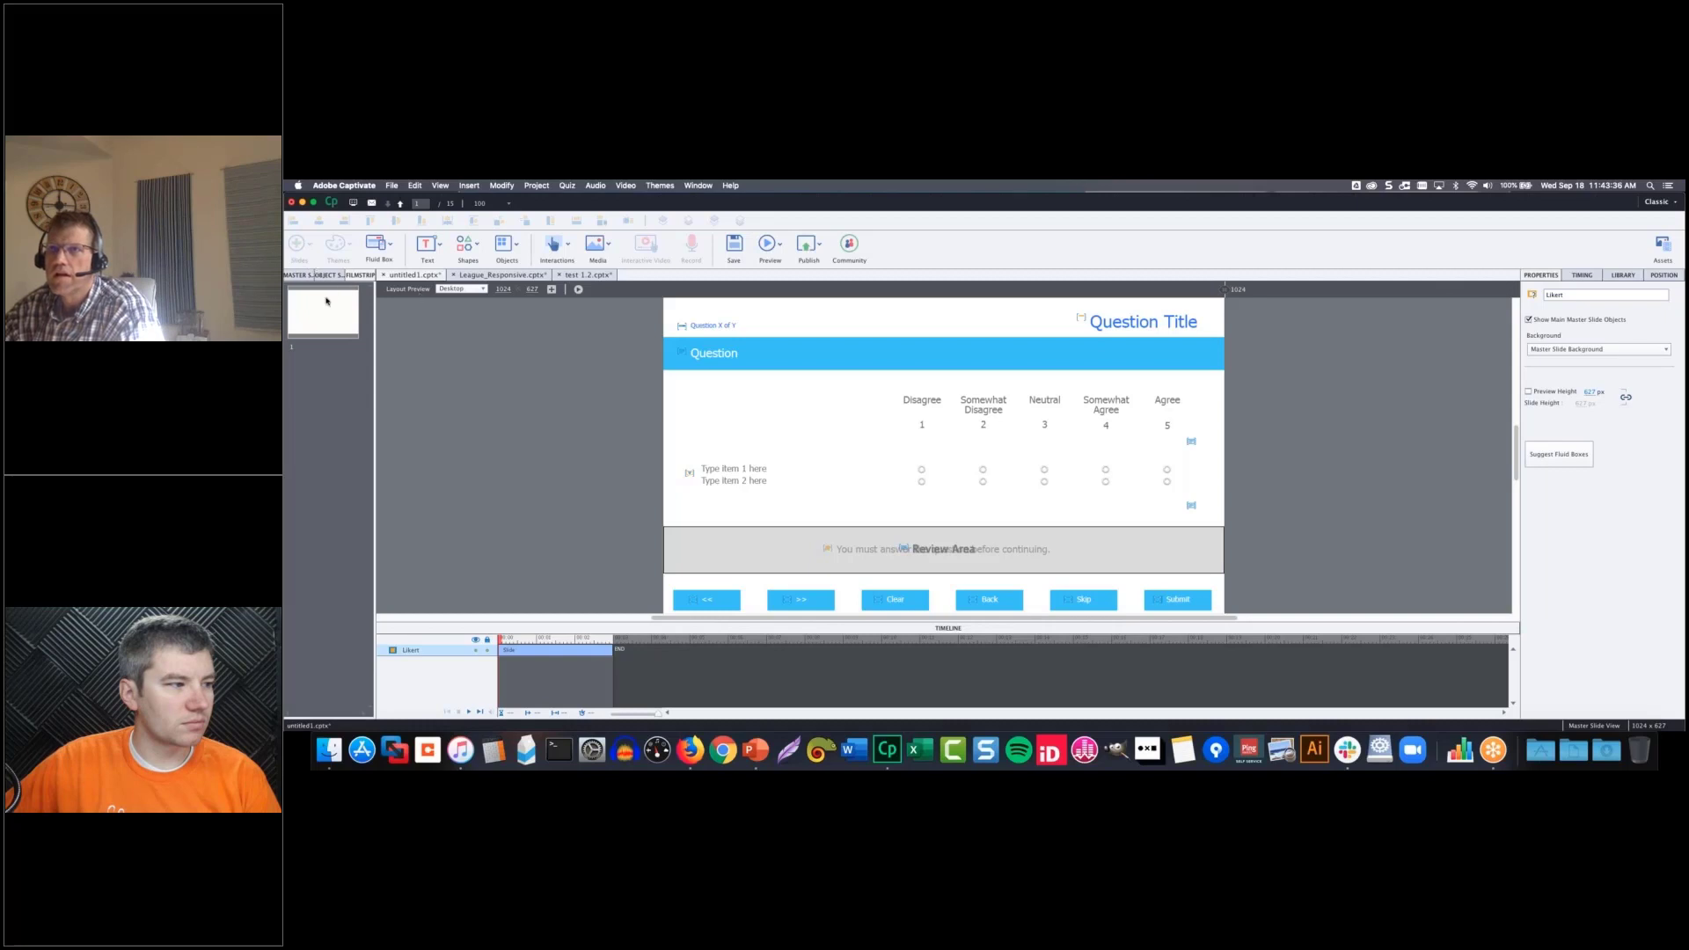
{"action": "left_click", "coordinate": [298, 276]}
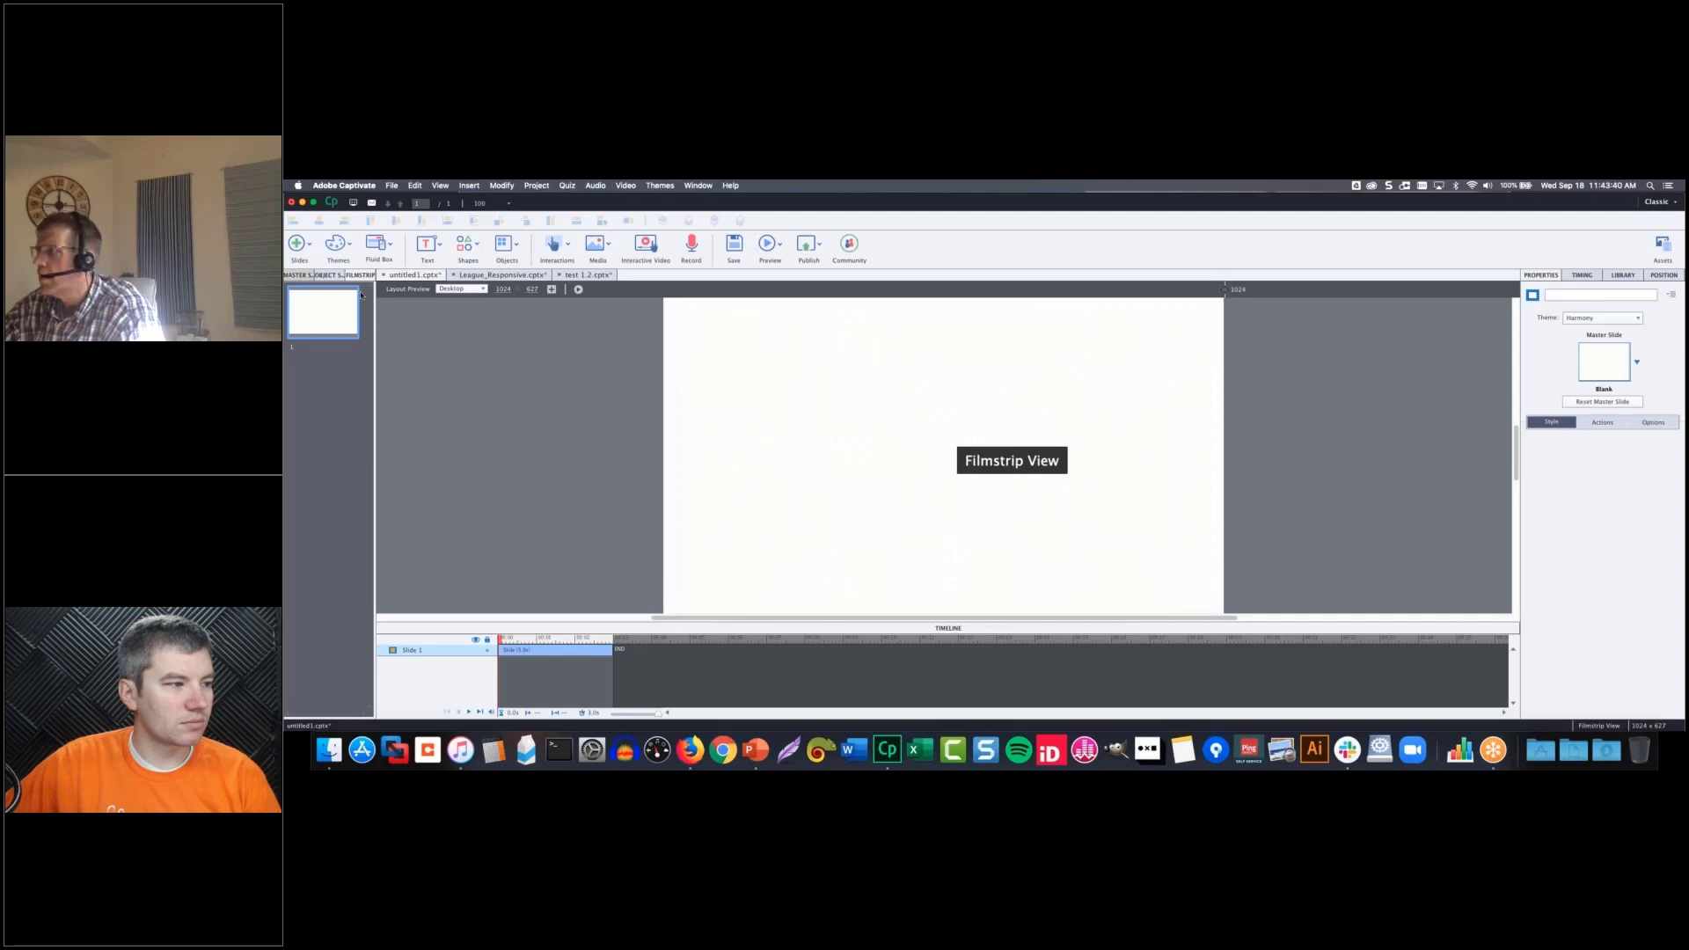
{"action": "double_click", "coordinate": [630, 401]}
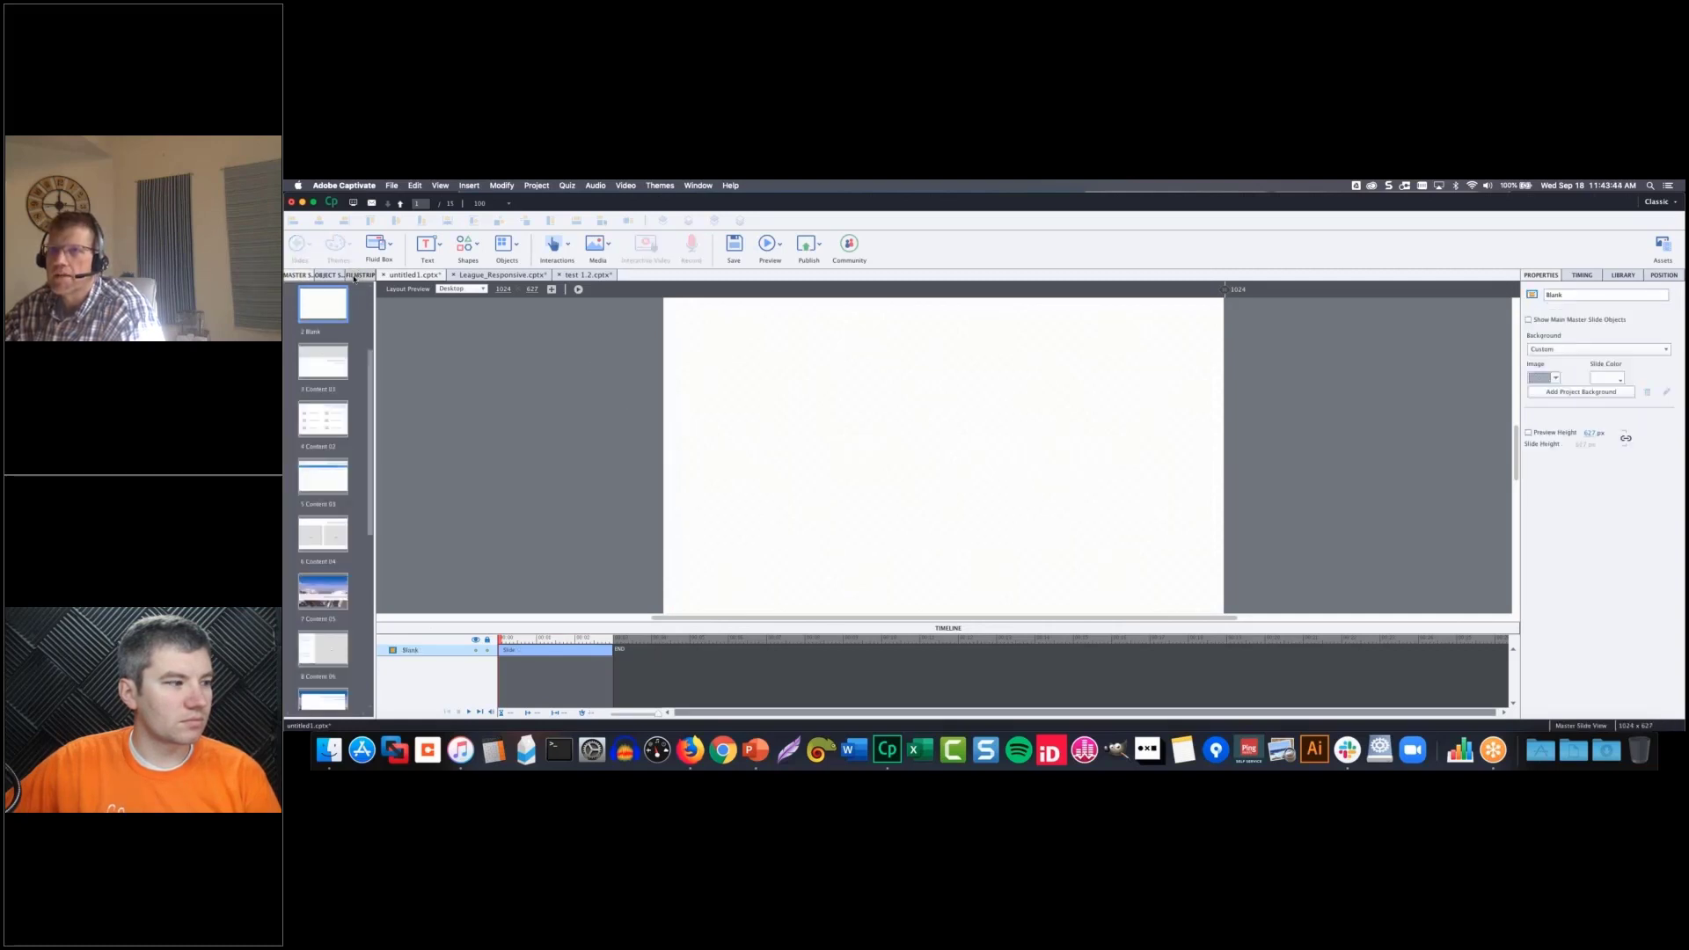
{"action": "left_click", "coordinate": [359, 276]}
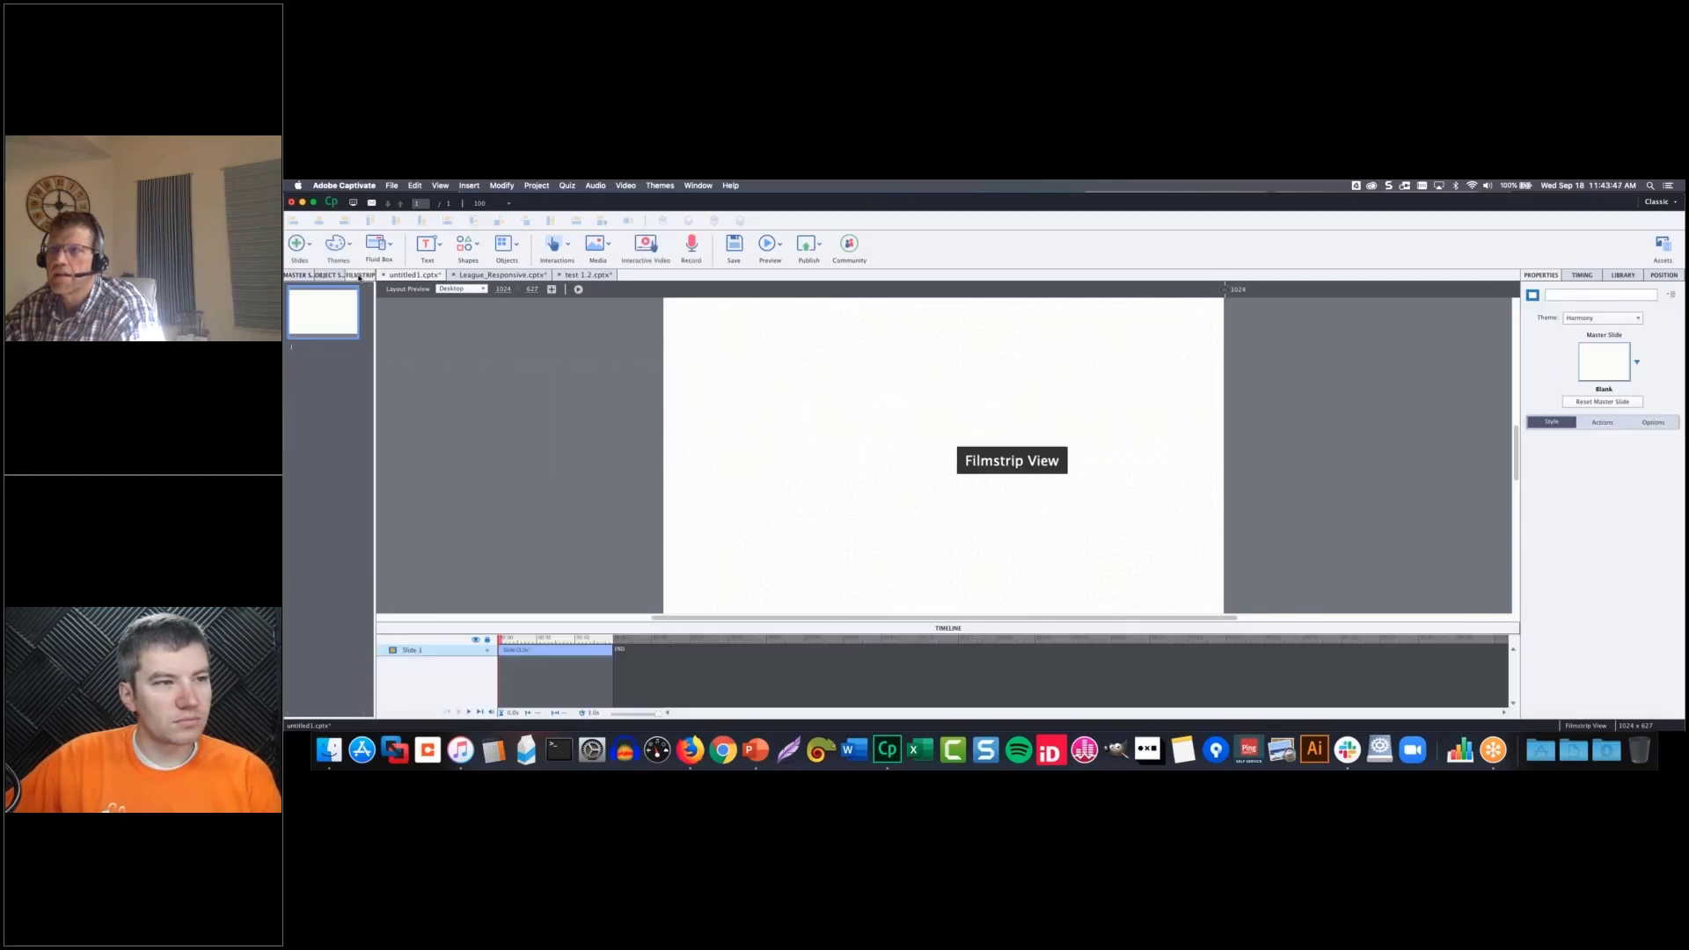
- Add a text caption to slide 1 and replace its placeholder text with "thelskjd"
{"action": "left_click", "coordinate": [436, 246]}
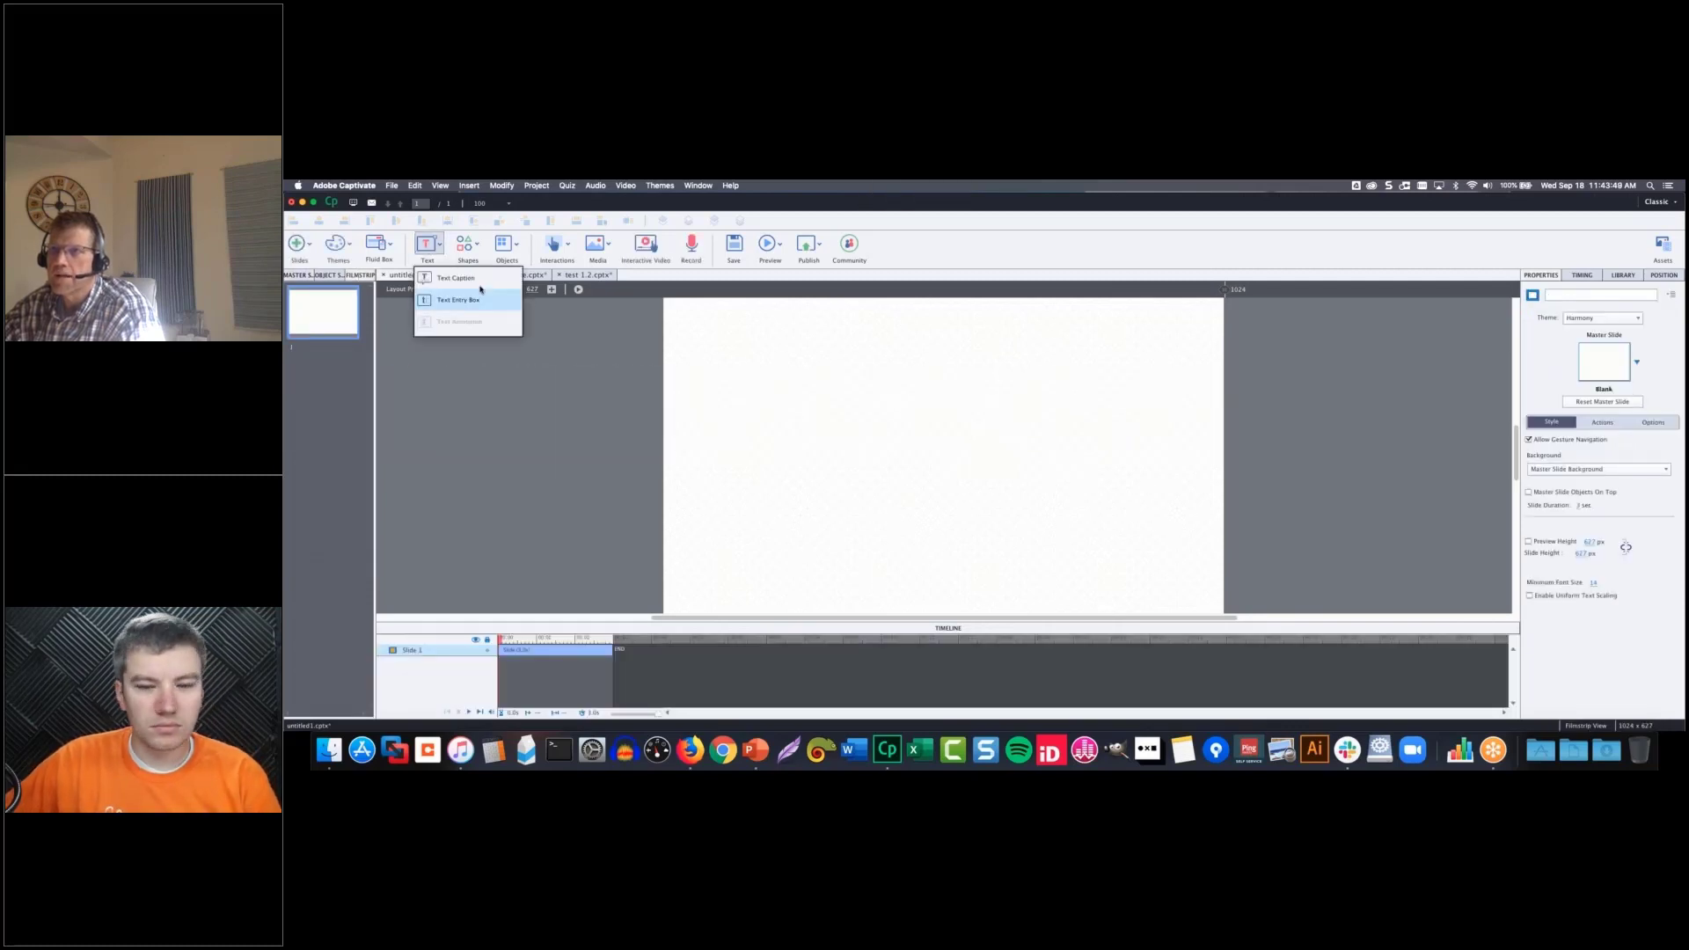
{"action": "left_click", "coordinate": [463, 282]}
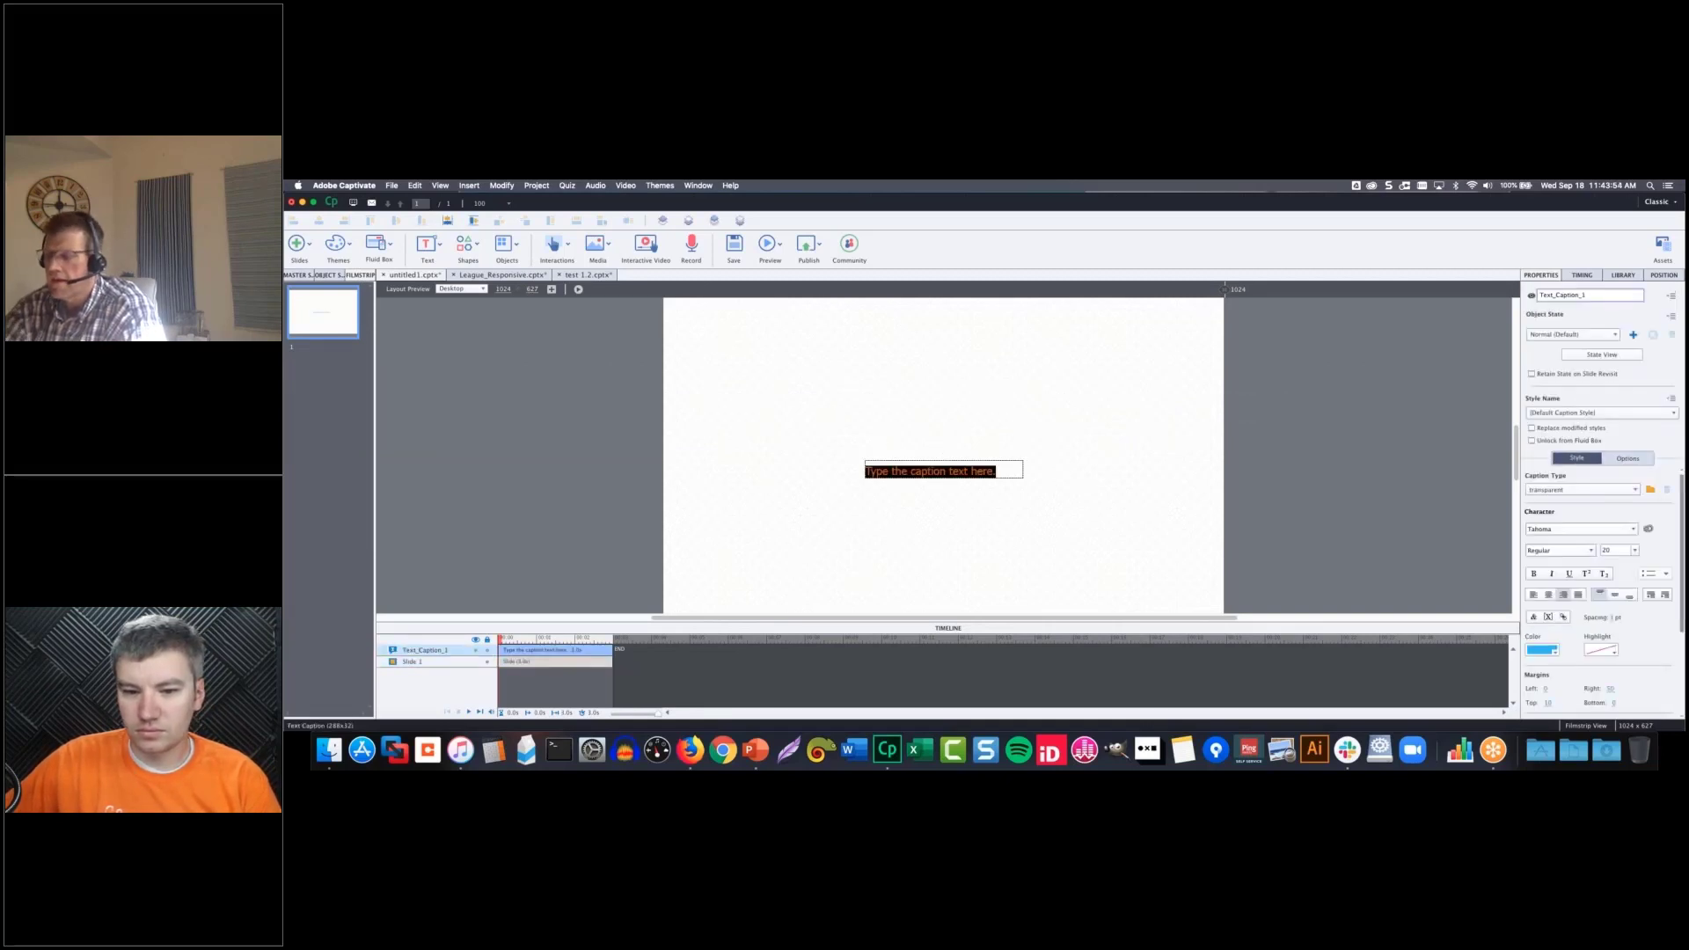
{"action": "type", "text": "the"}
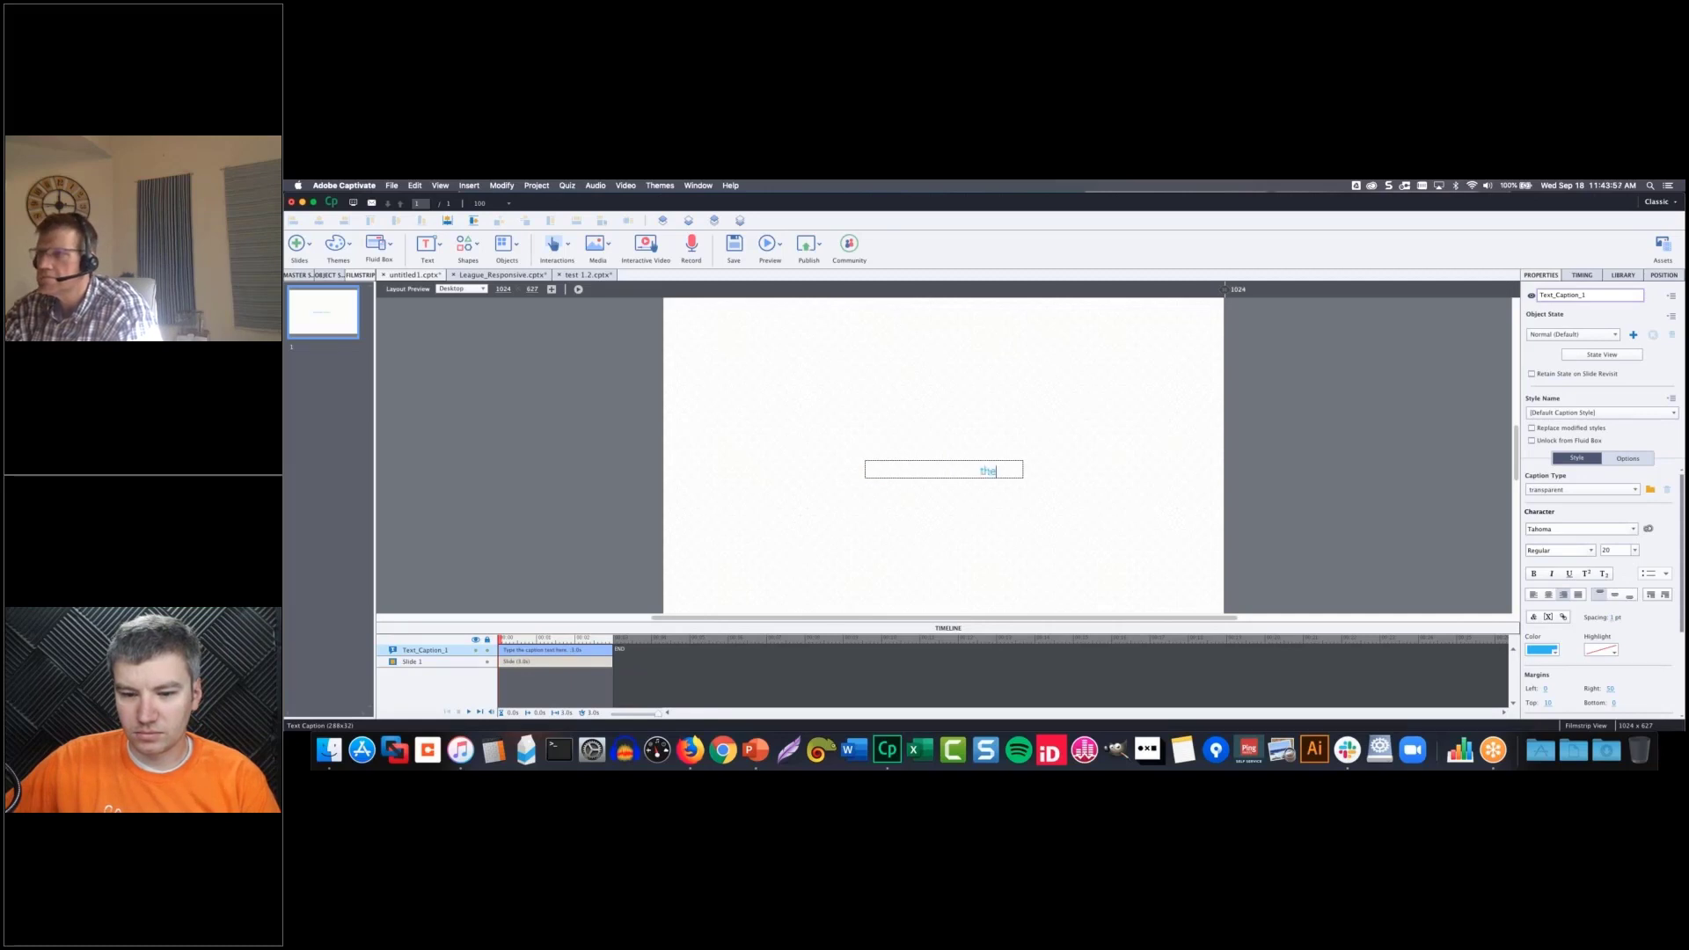
{"action": "type", "text": "lskjd"}
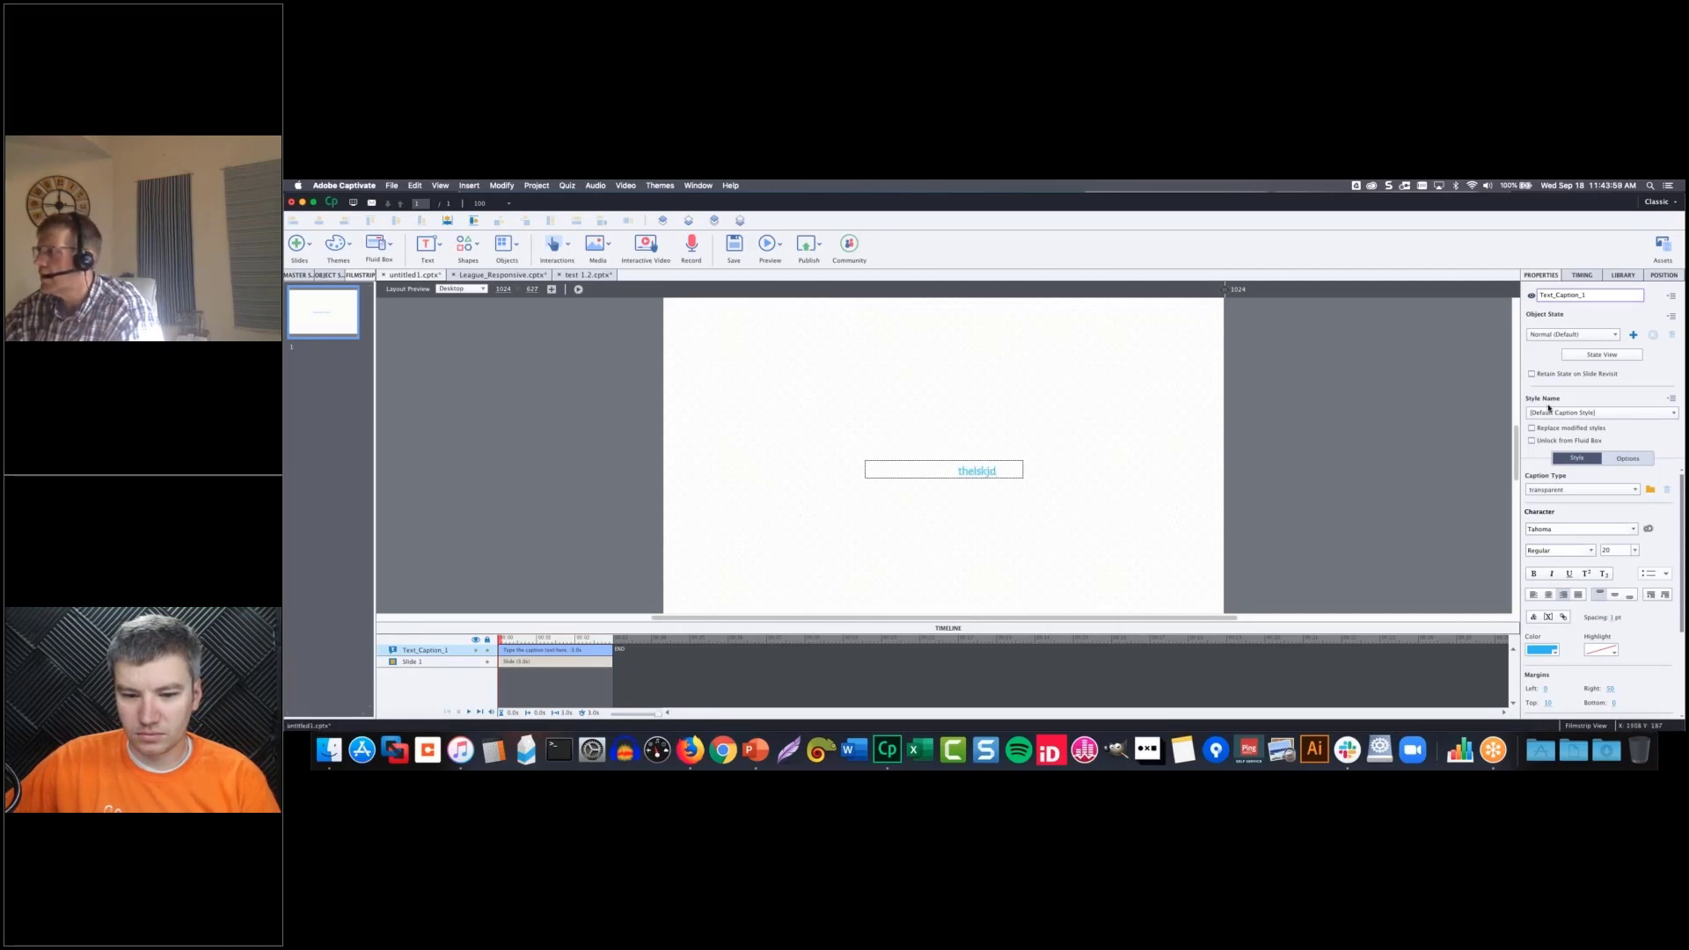
- In the Object Style Manager of untitled1, view the font families available for the Default Caption Style and leave without changes
{"action": "left_click", "coordinate": [1661, 414]}
{"action": "left_click", "coordinate": [1000, 261]}
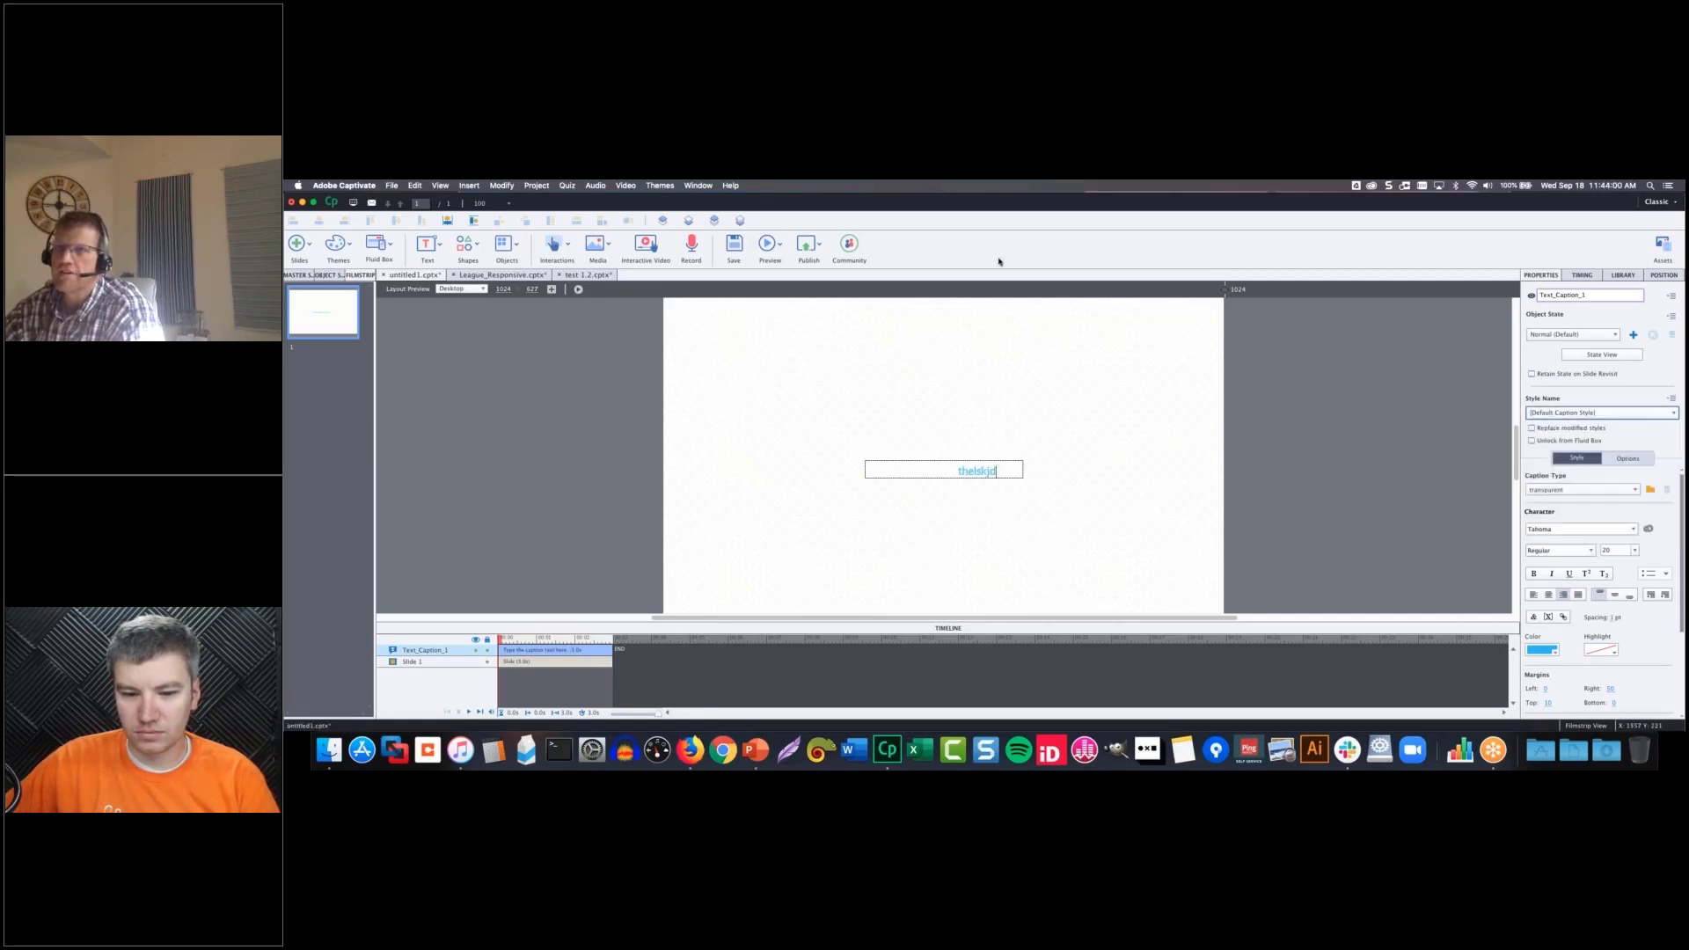
{"action": "left_click", "coordinate": [415, 186]}
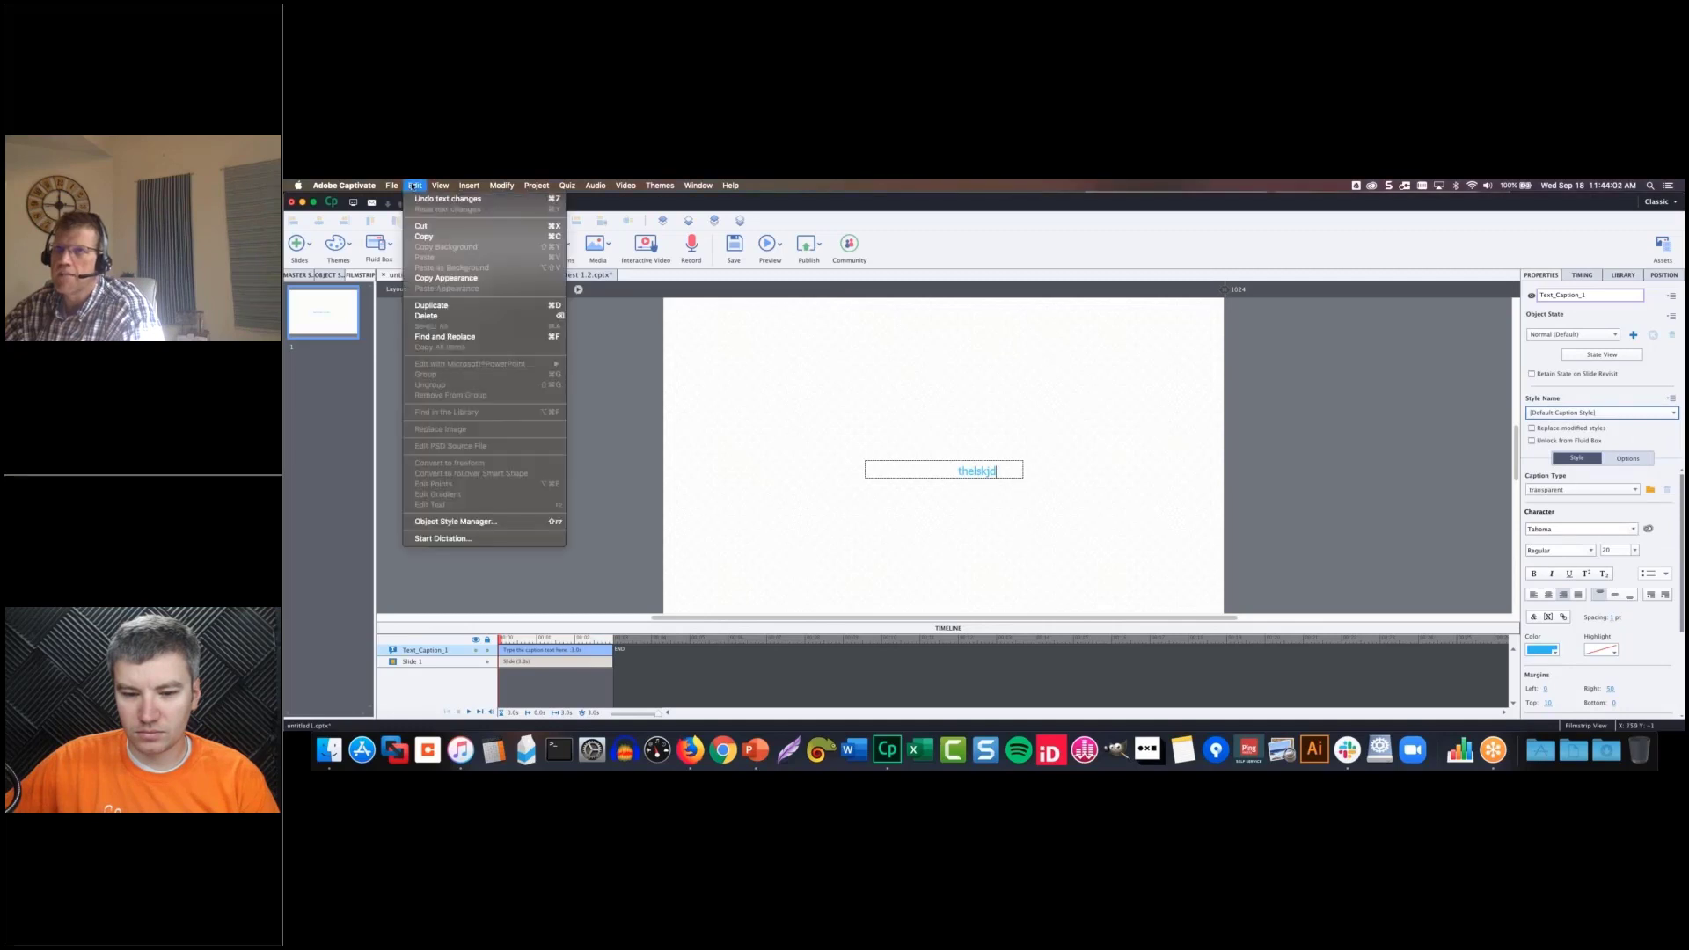
{"action": "left_click", "coordinate": [419, 522]}
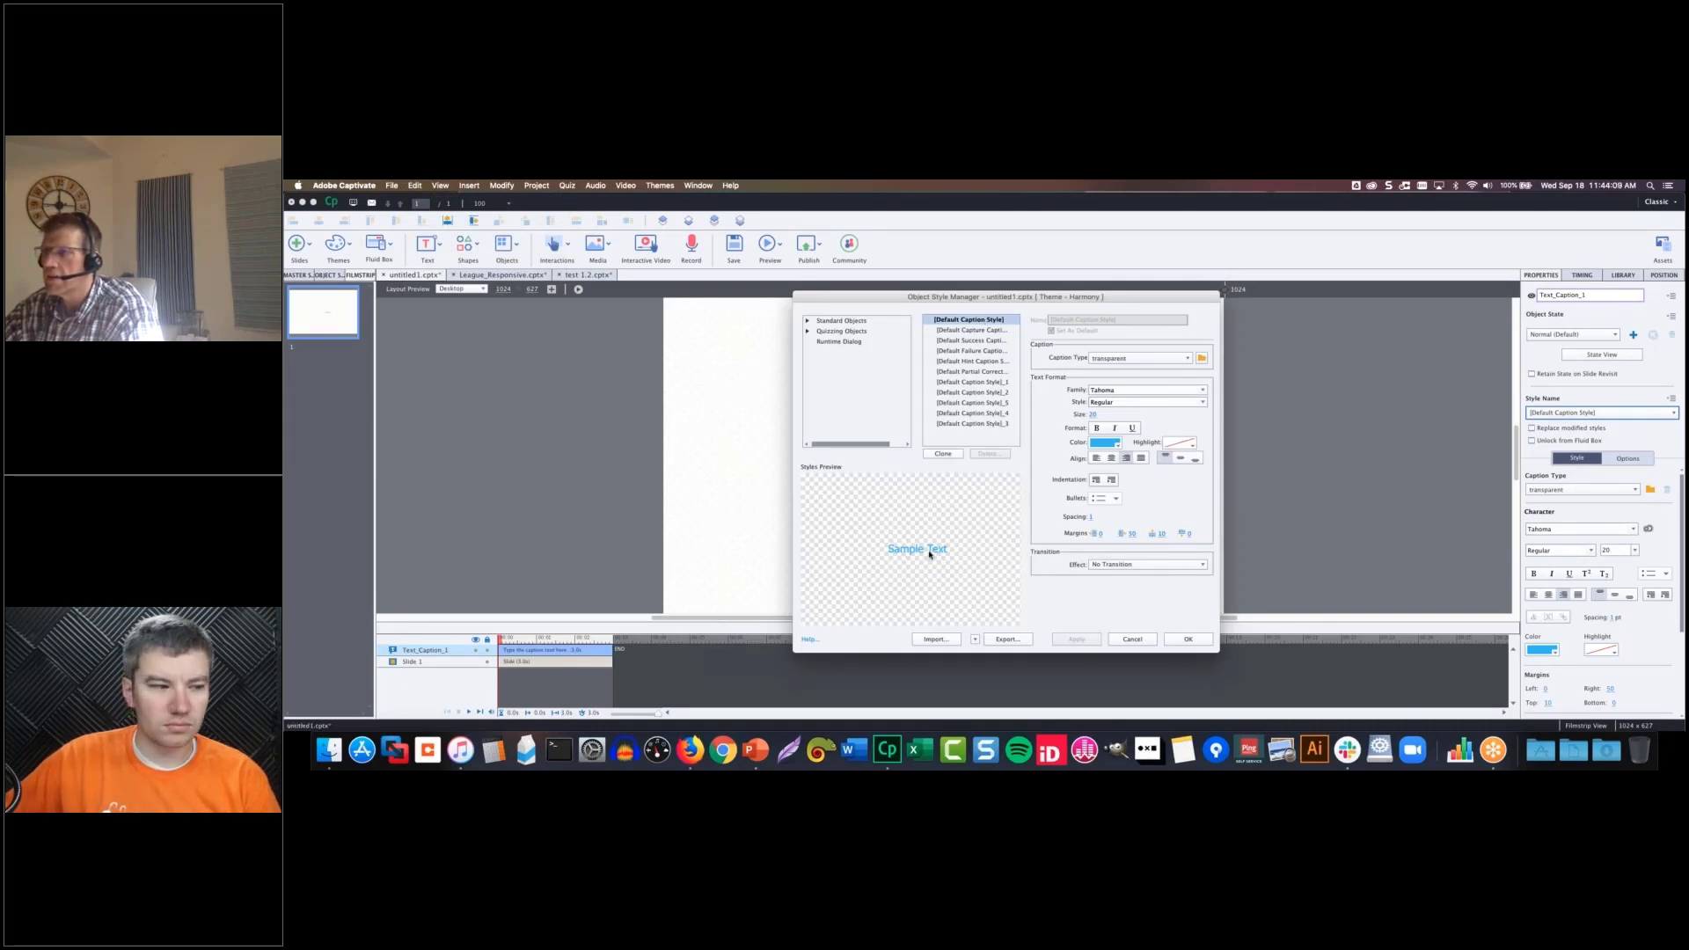
{"action": "left_click", "coordinate": [1144, 390]}
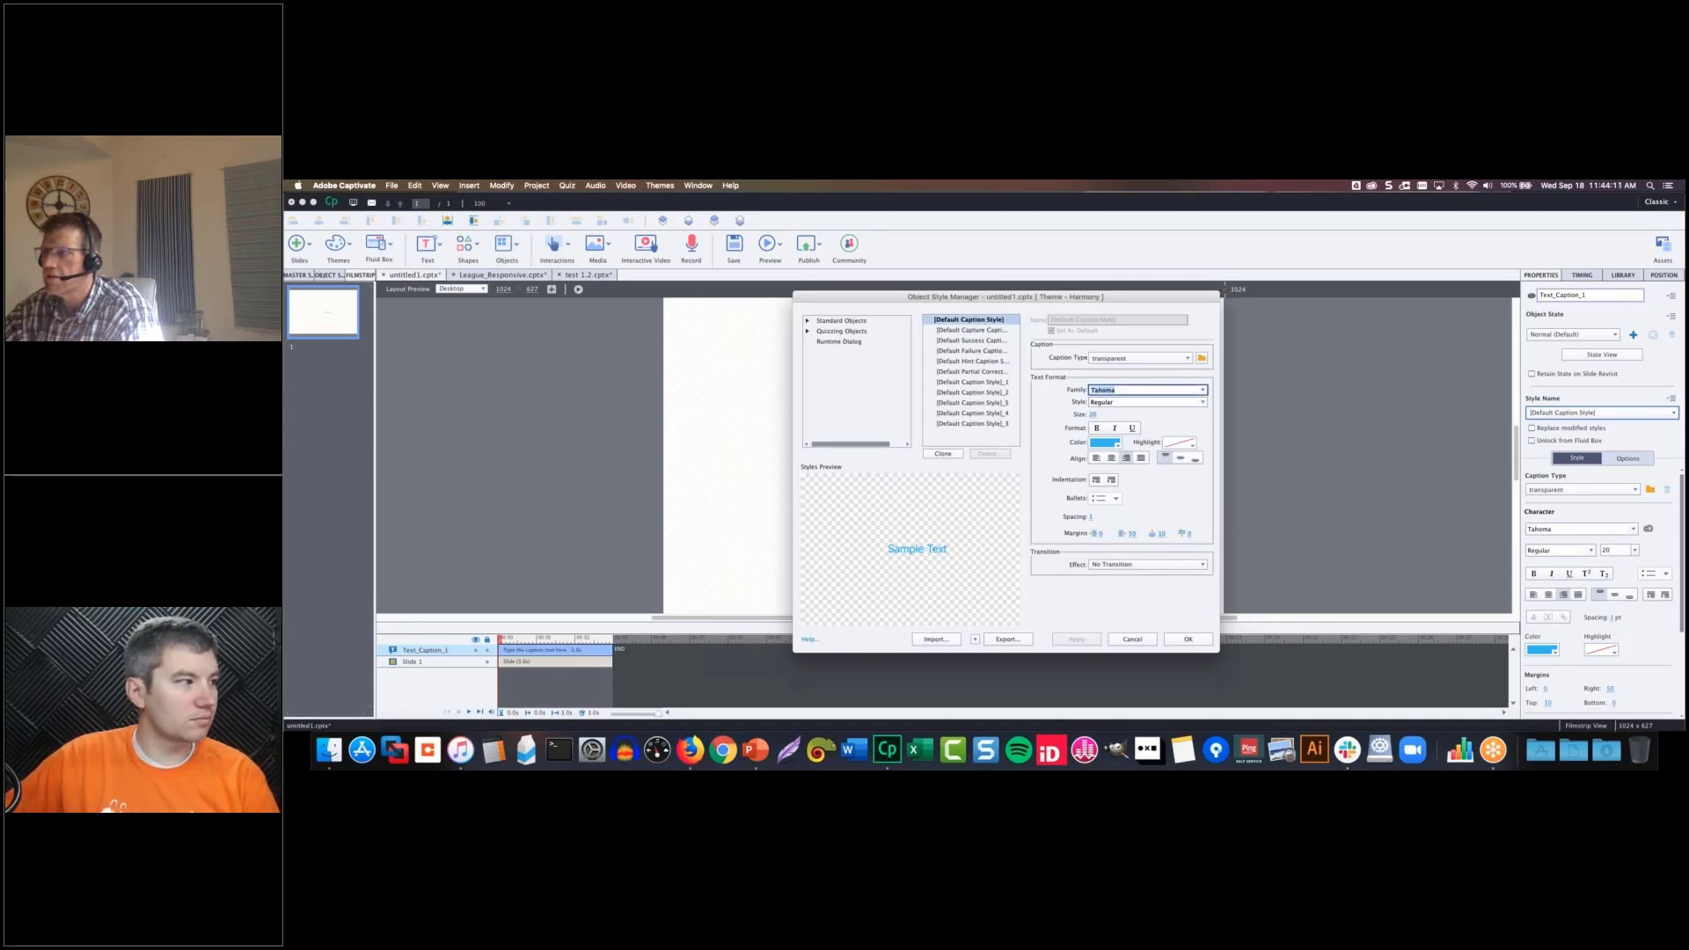
{"action": "left_click", "coordinate": [1203, 390]}
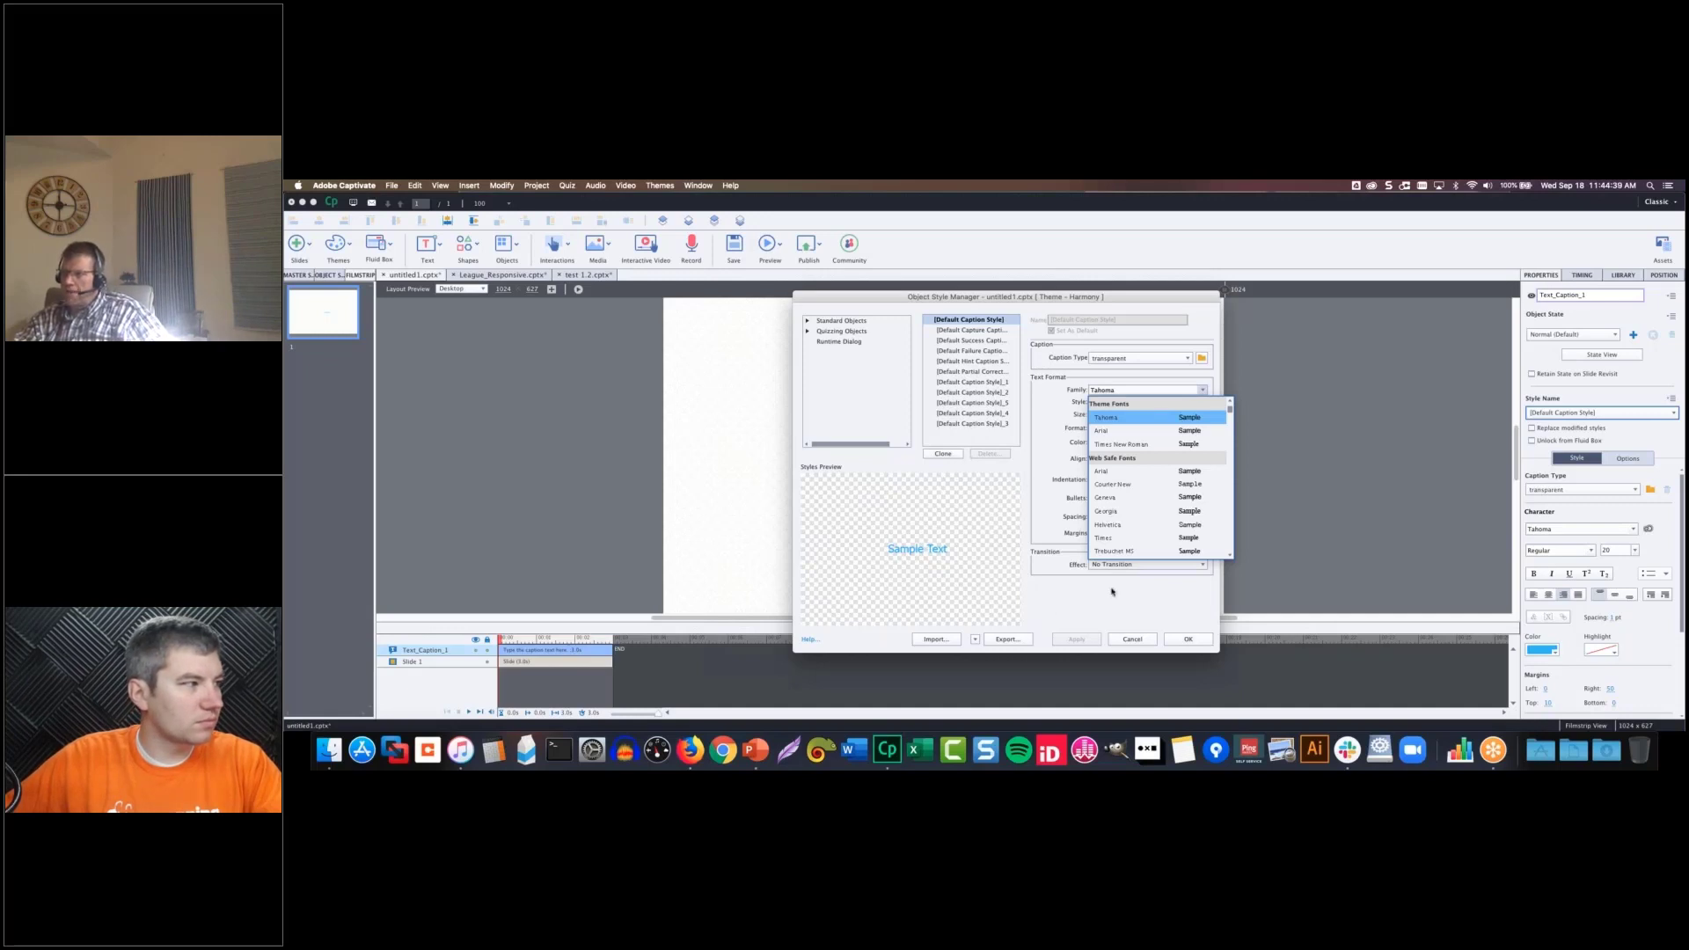
{"action": "left_click", "coordinate": [1133, 639]}
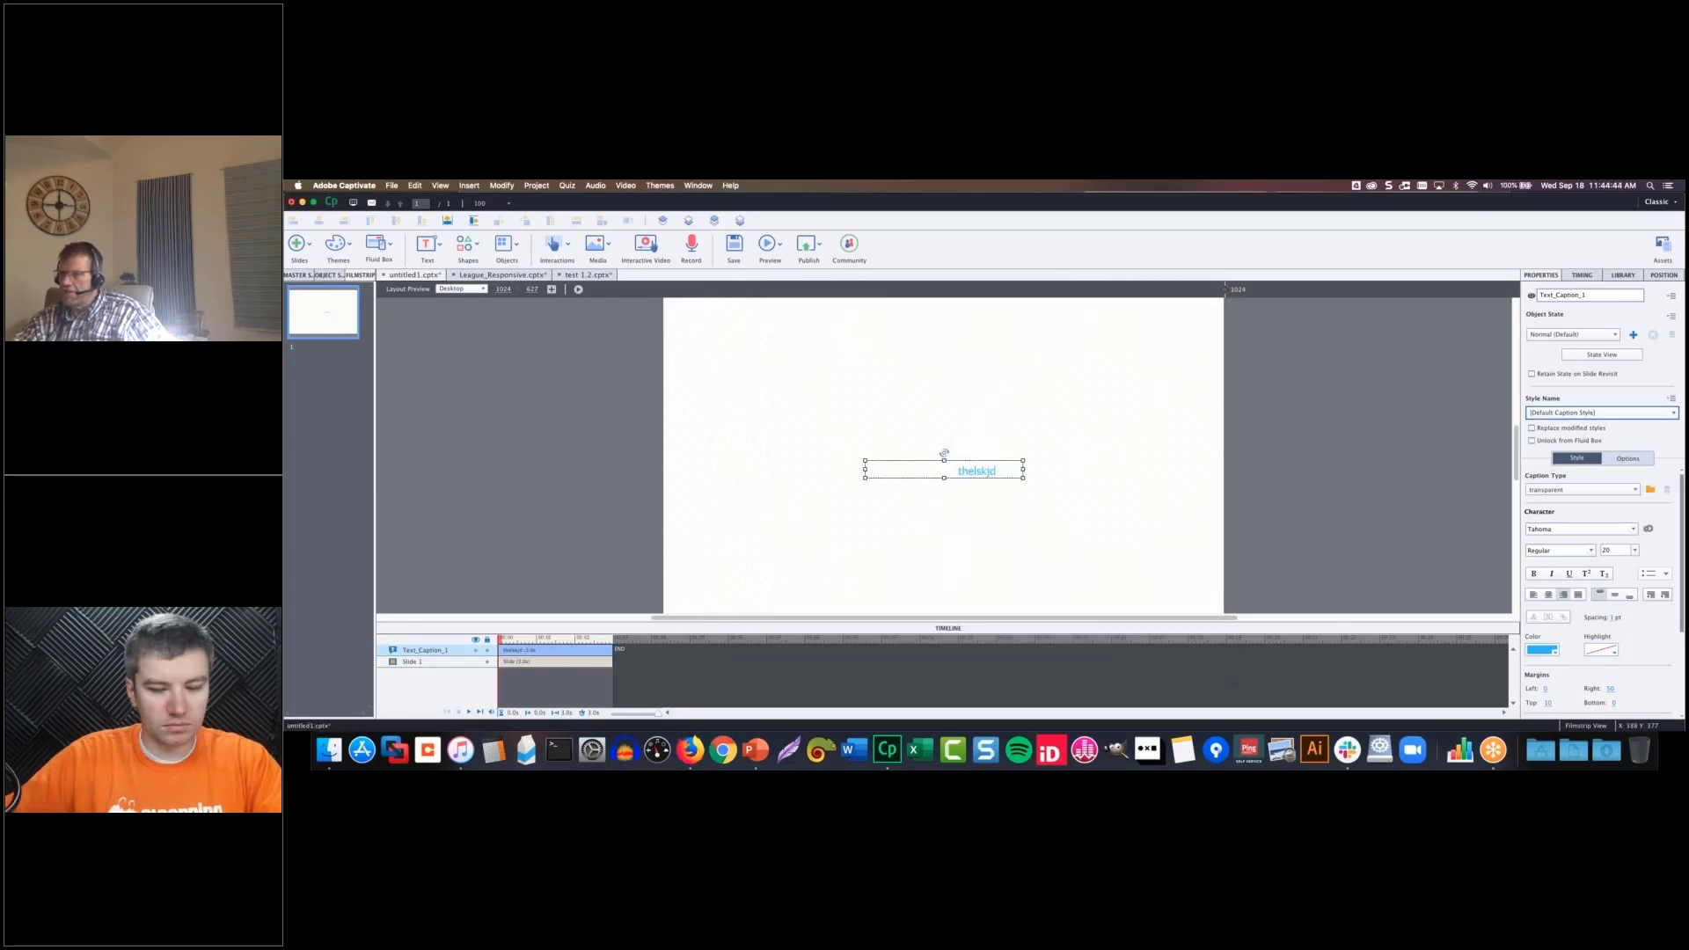
- Color all of the caption's text red and reset the caption to its Default Caption Style
{"action": "double_click", "coordinate": [976, 470]}
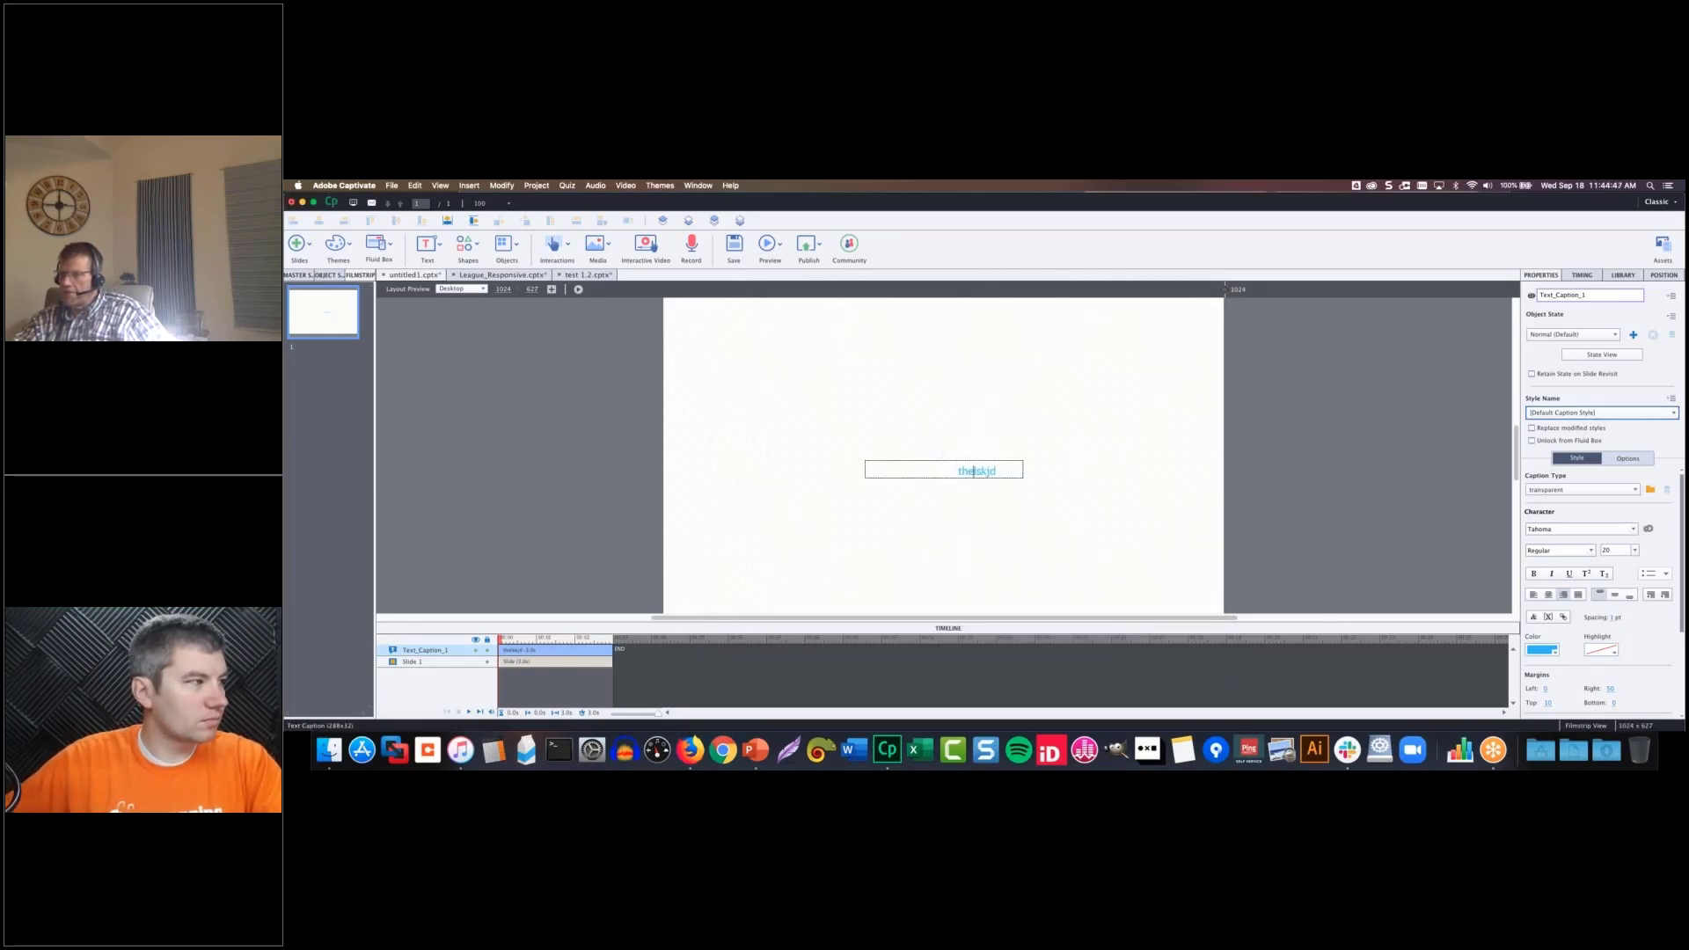
{"action": "key", "text": "super+a"}
{"action": "left_click", "coordinate": [1542, 650]}
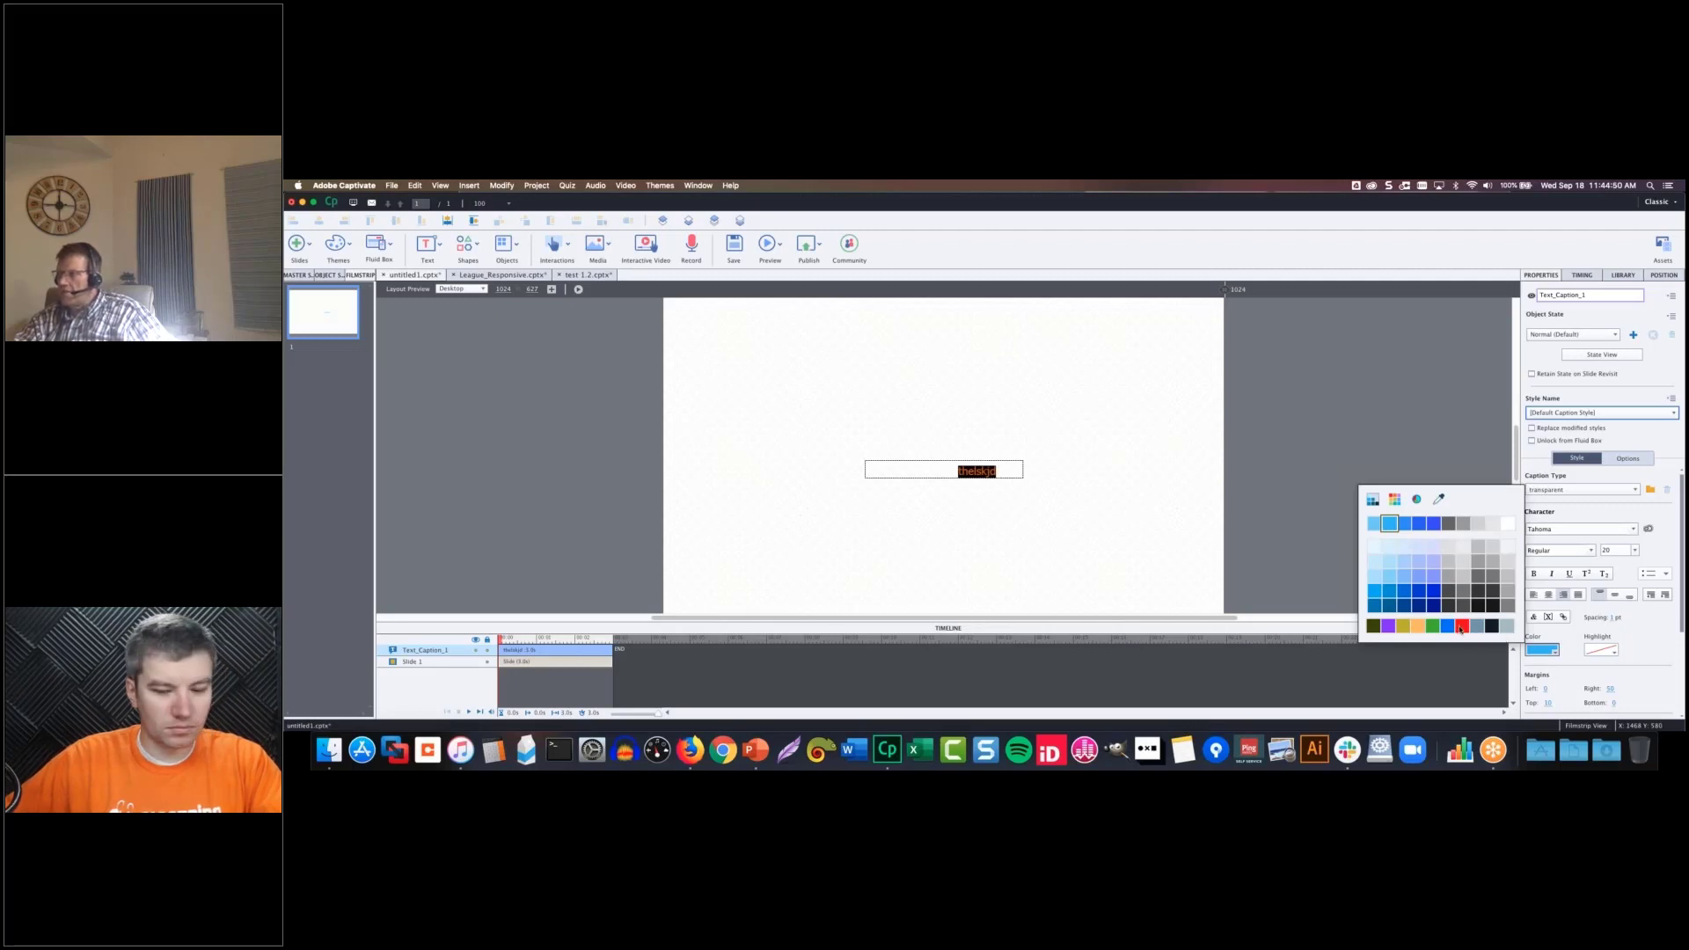
{"action": "left_click", "coordinate": [1463, 626]}
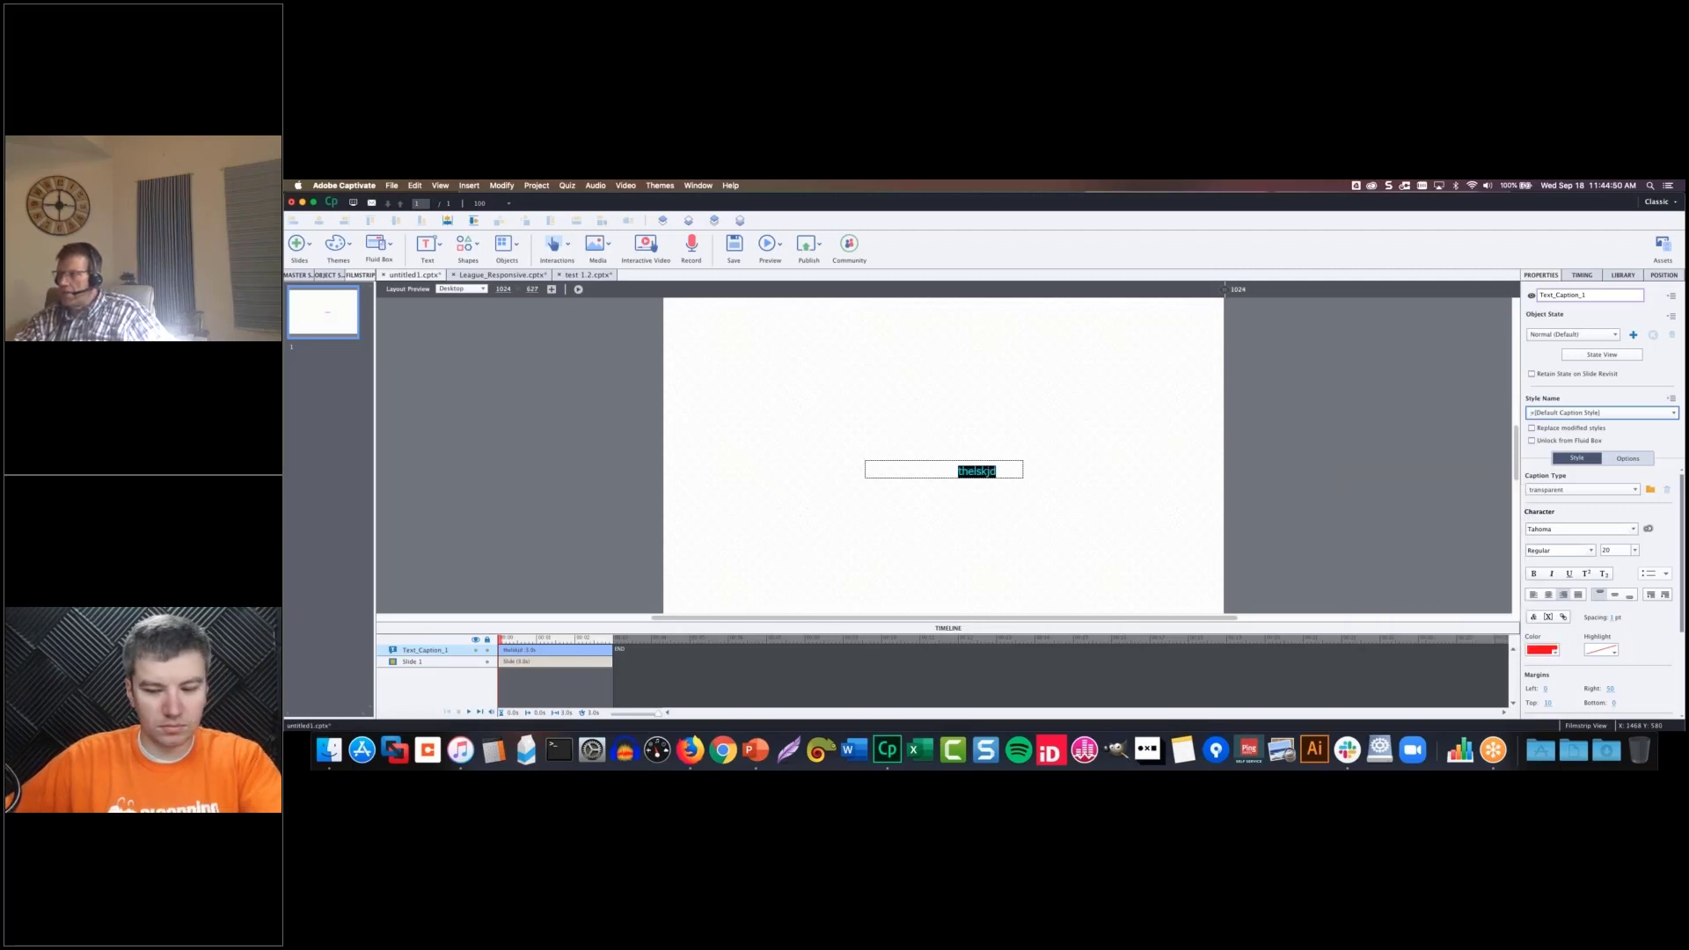
{"action": "left_click", "coordinate": [1671, 398]}
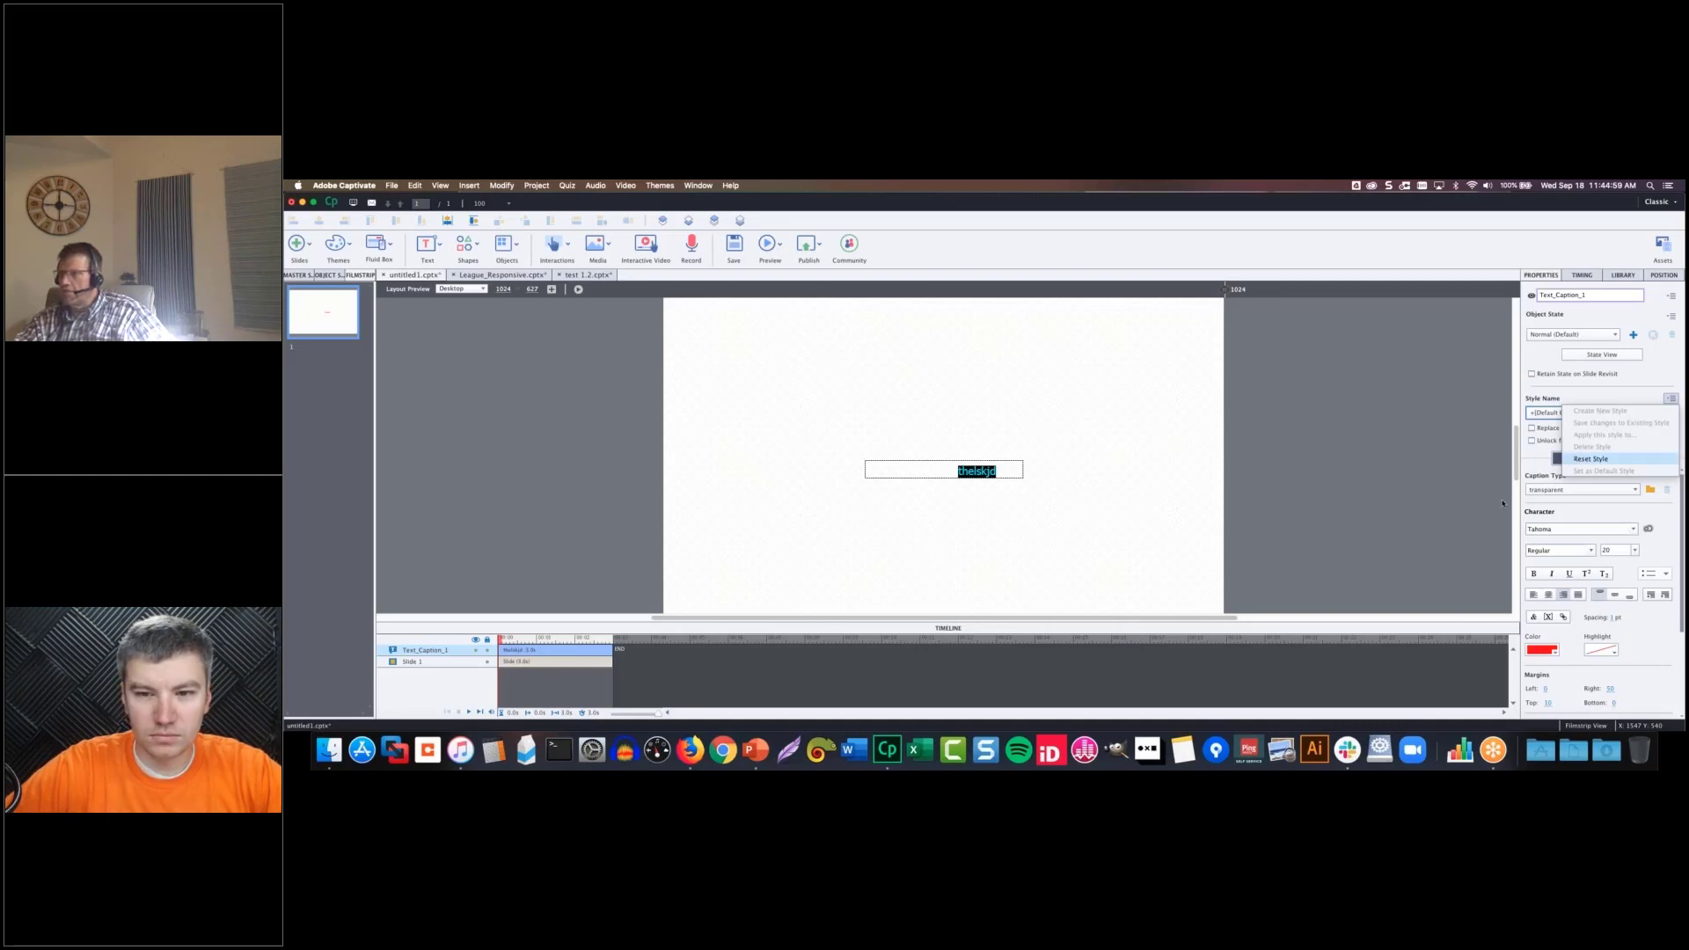
{"action": "left_click", "coordinate": [1590, 458]}
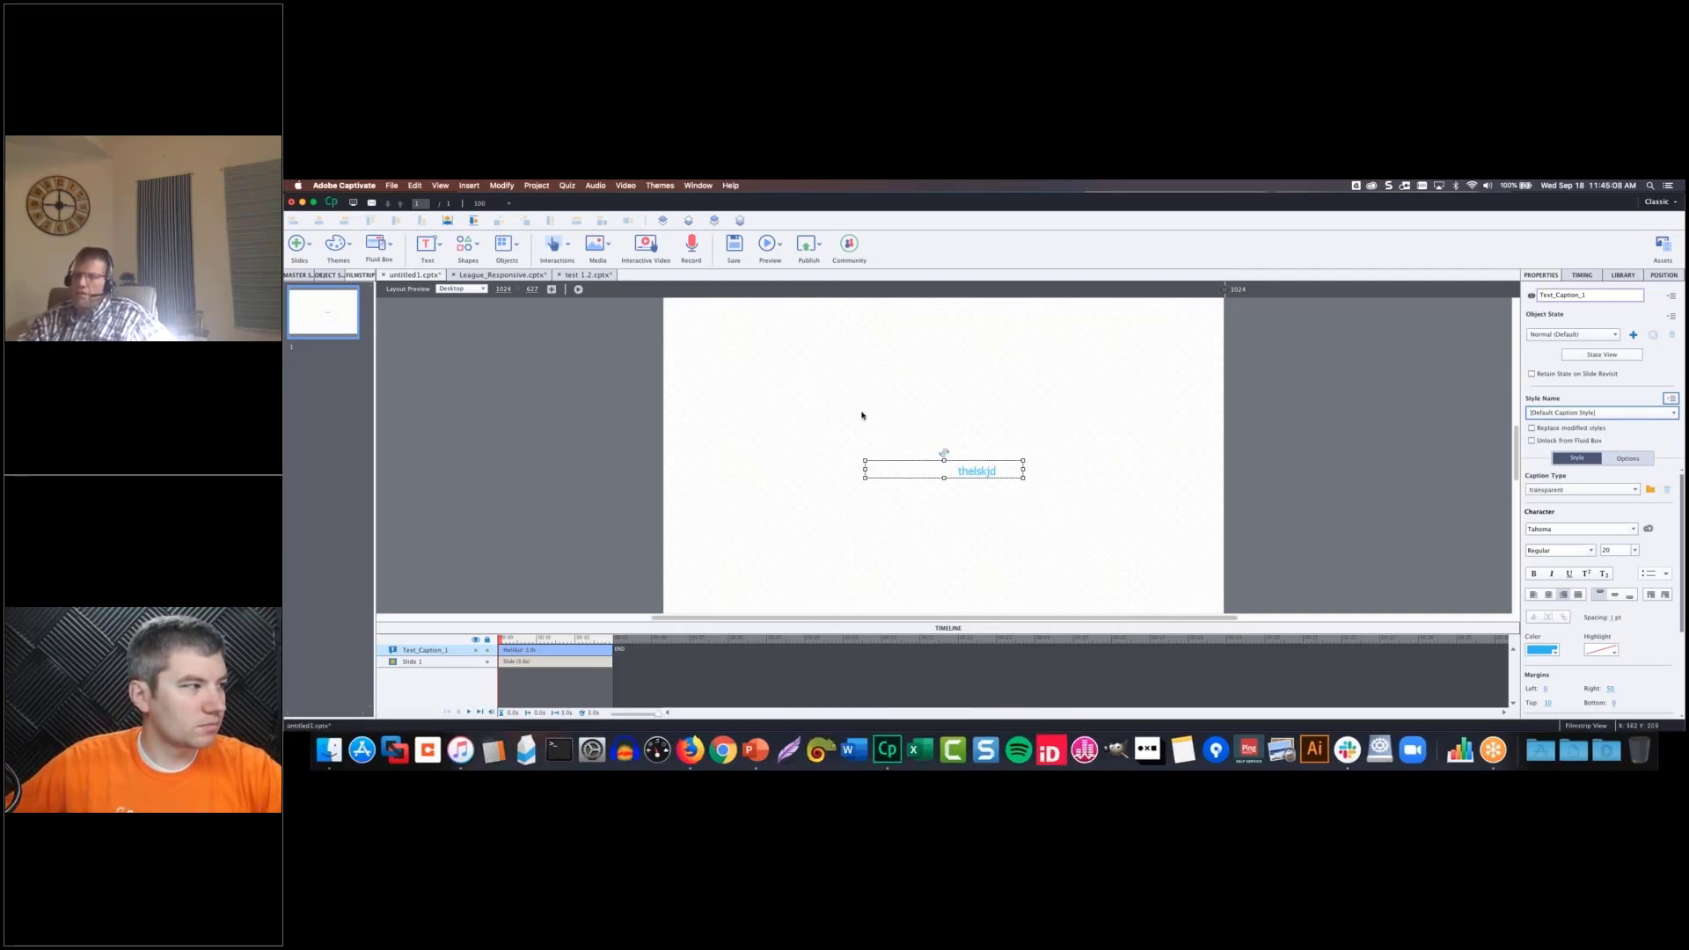
- Look through the Standard Objects categories in the Object Style Manager, including the Success, Failure and Hint Caption styles
{"action": "left_click", "coordinate": [415, 187]}
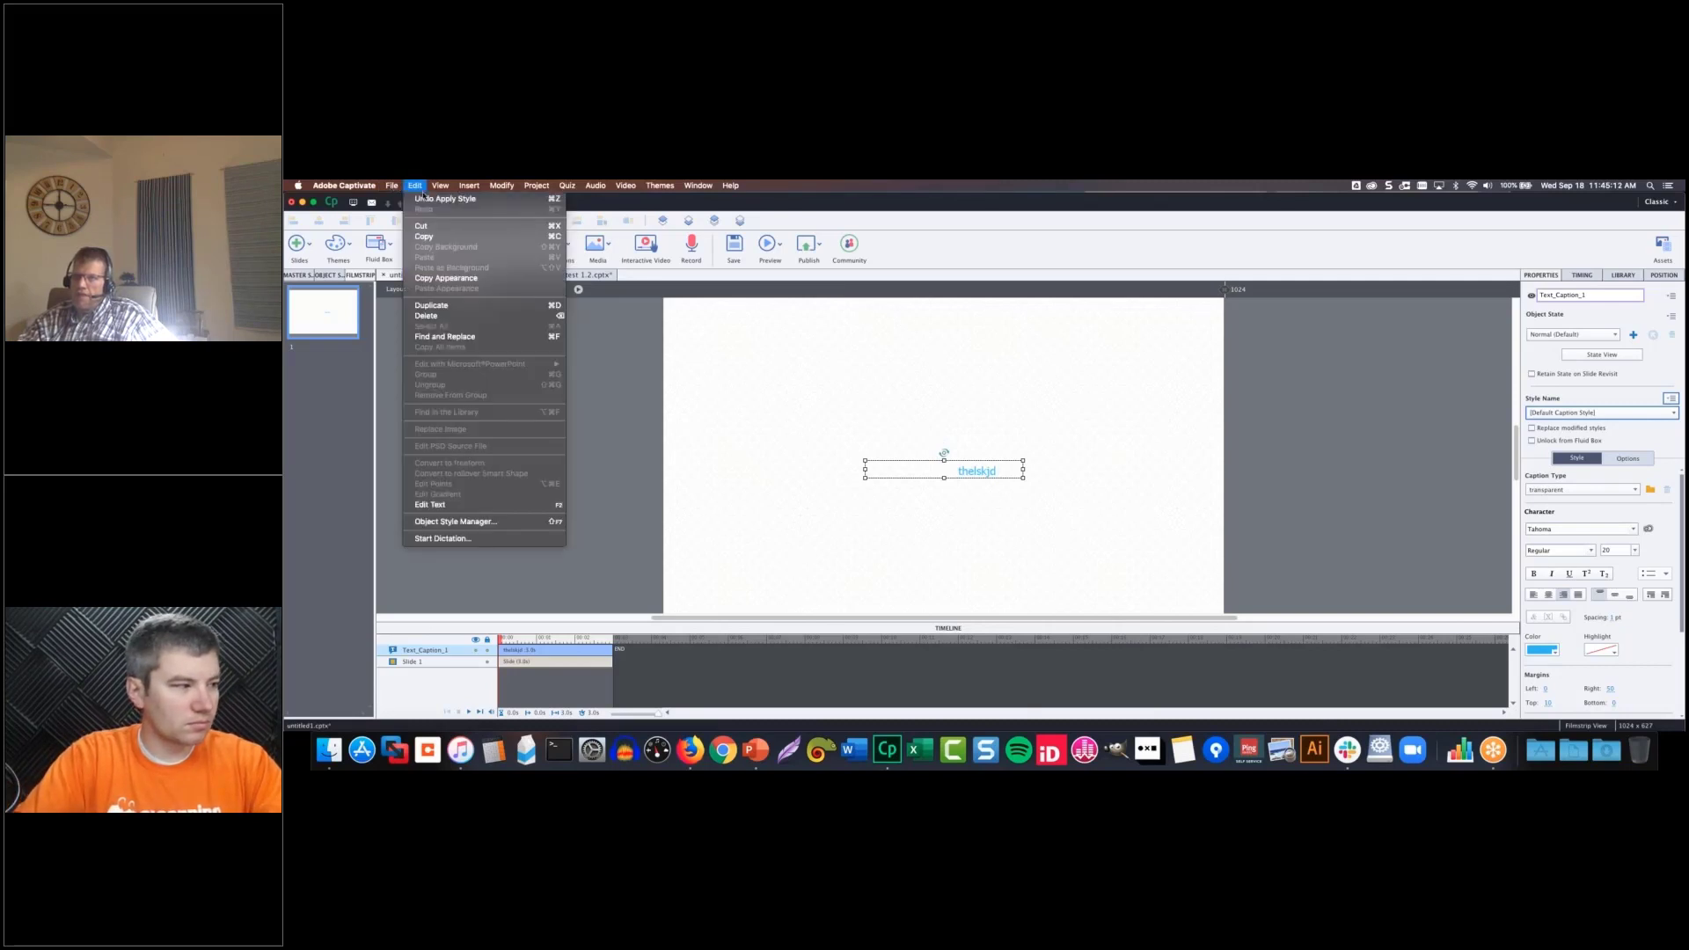
{"action": "left_click", "coordinate": [457, 522]}
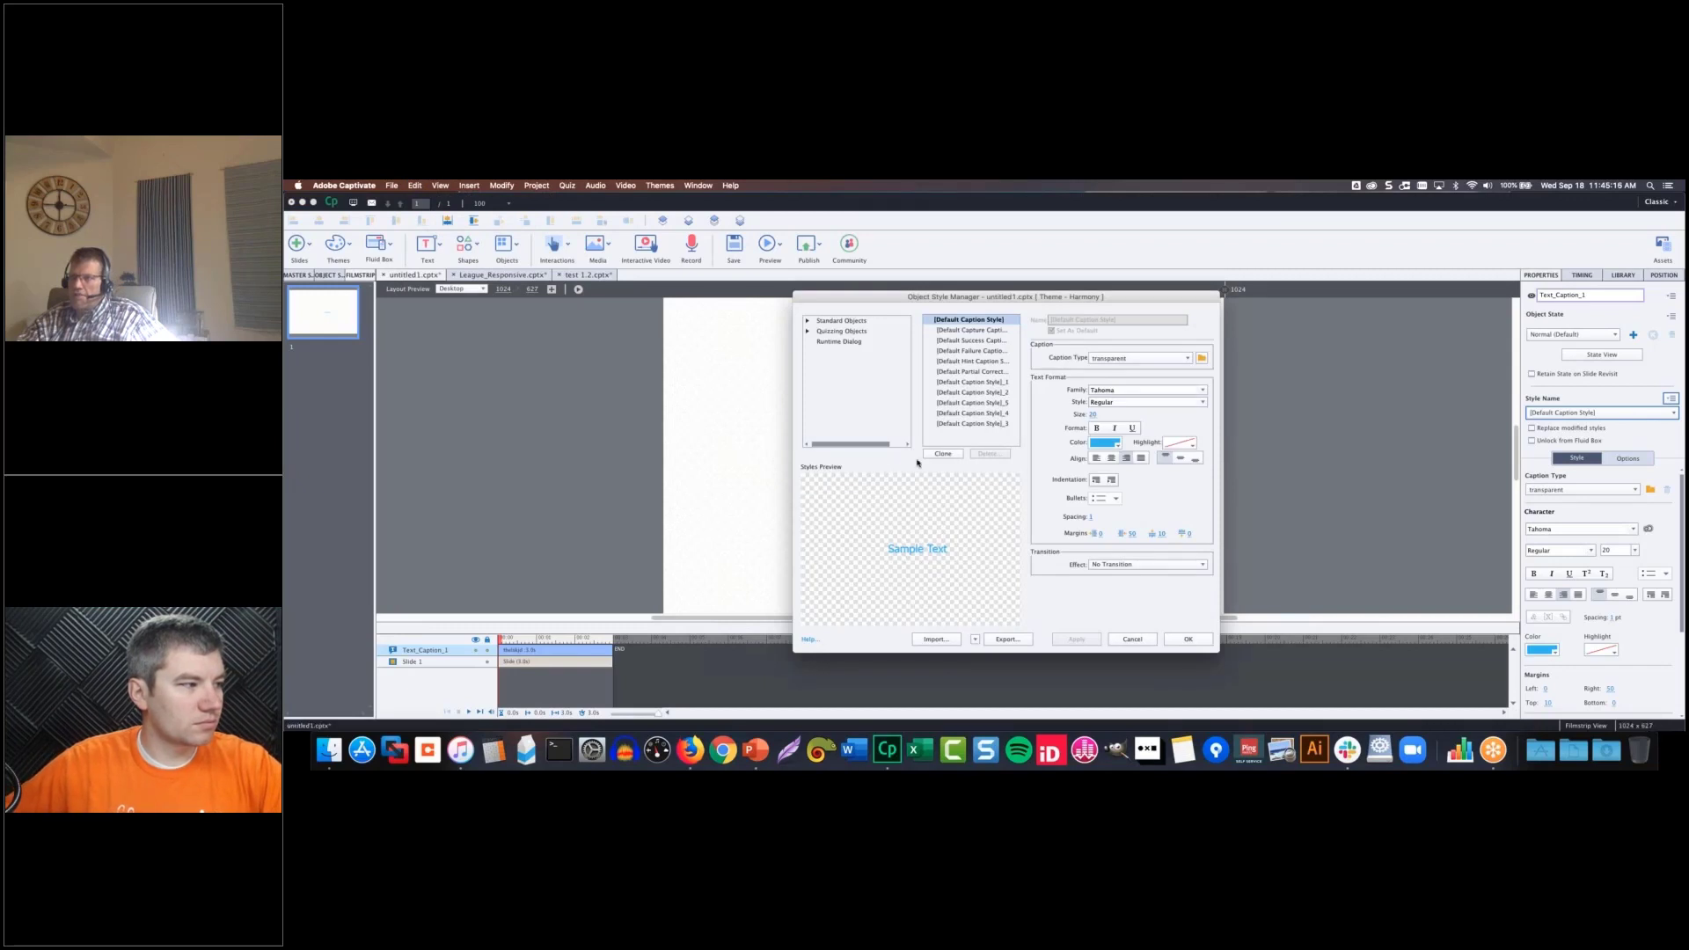
{"action": "double_click", "coordinate": [842, 322]}
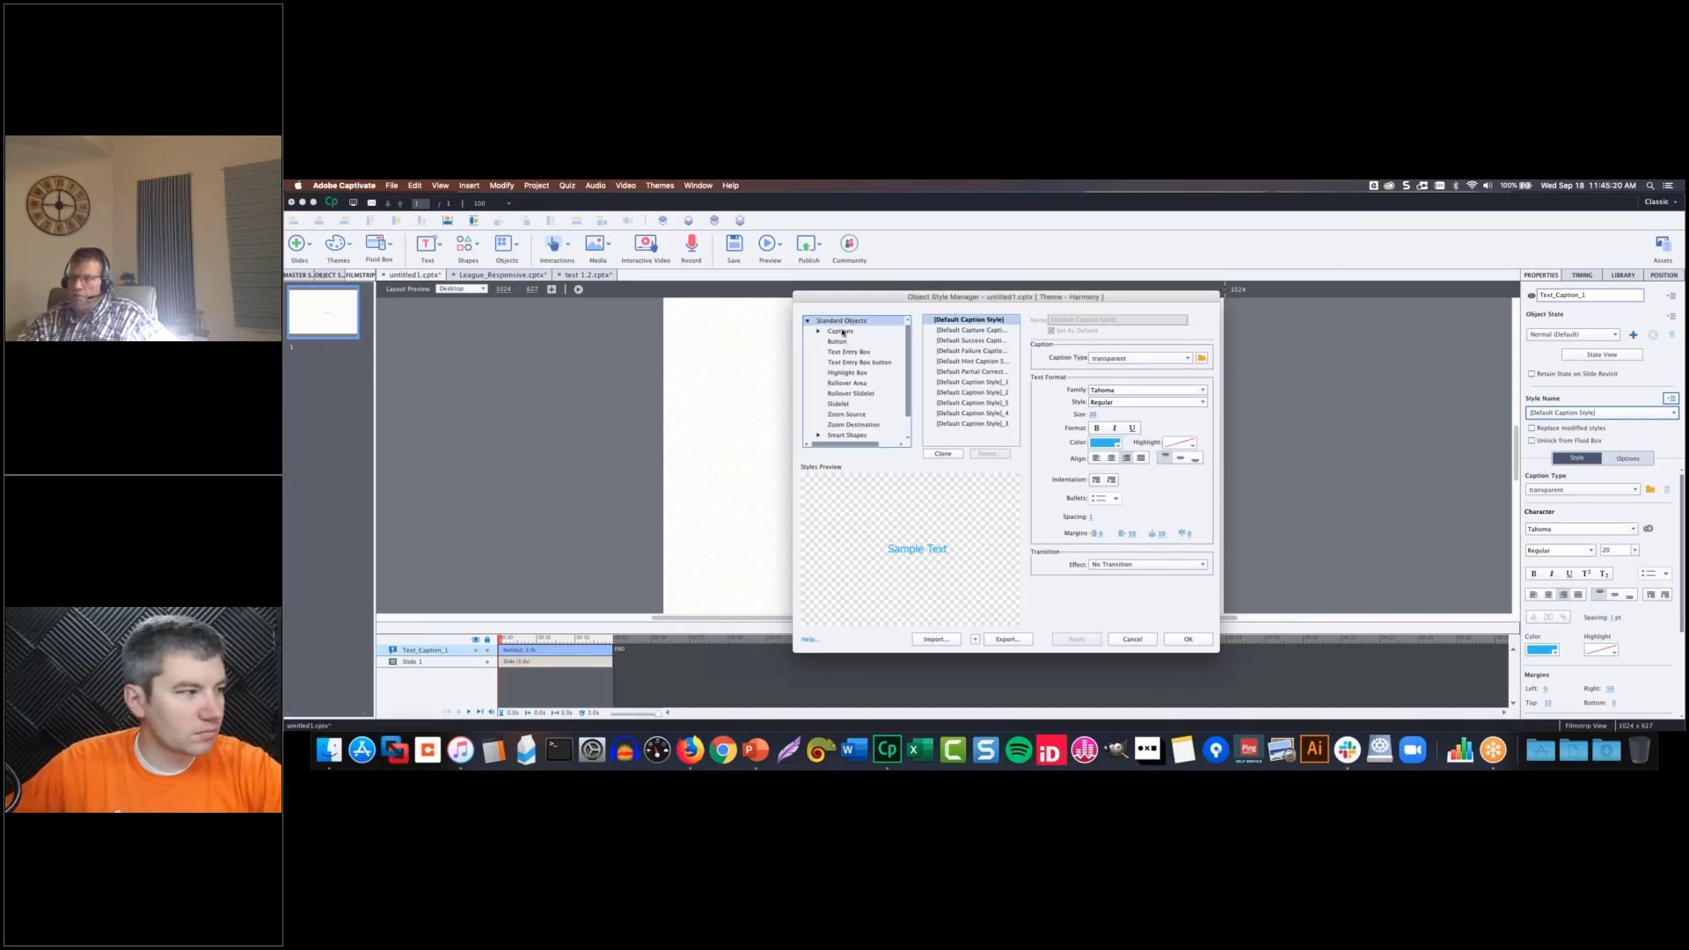
{"action": "double_click", "coordinate": [830, 334]}
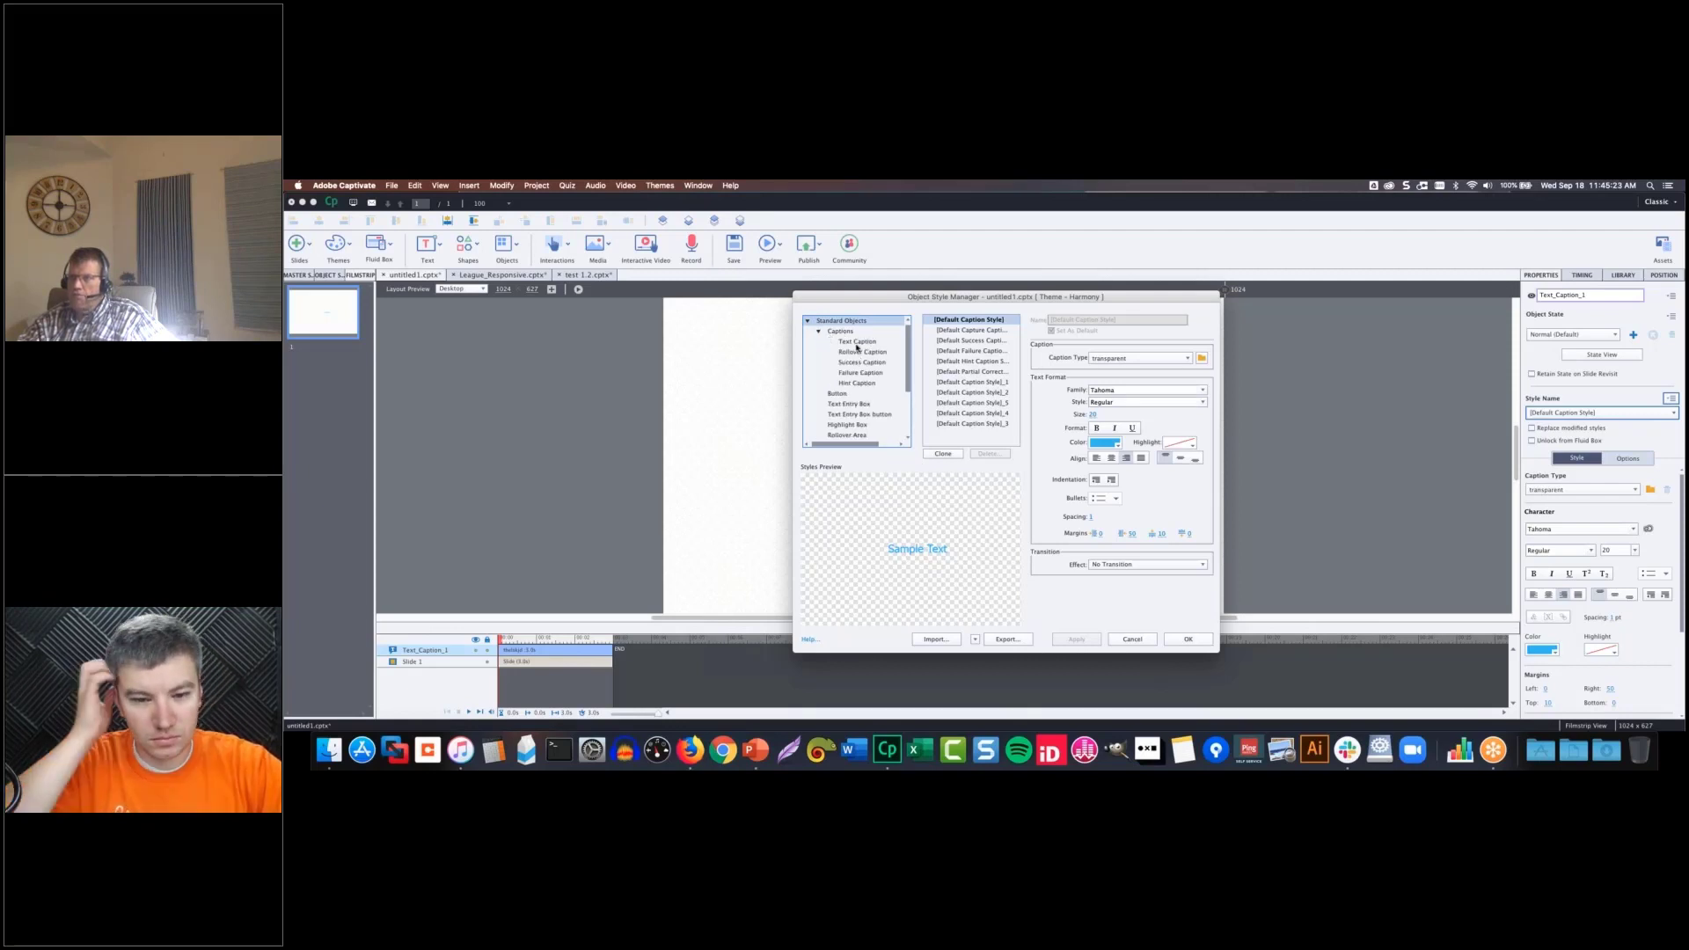
{"action": "left_click", "coordinate": [855, 362]}
{"action": "left_click", "coordinate": [855, 372]}
{"action": "left_click", "coordinate": [855, 383]}
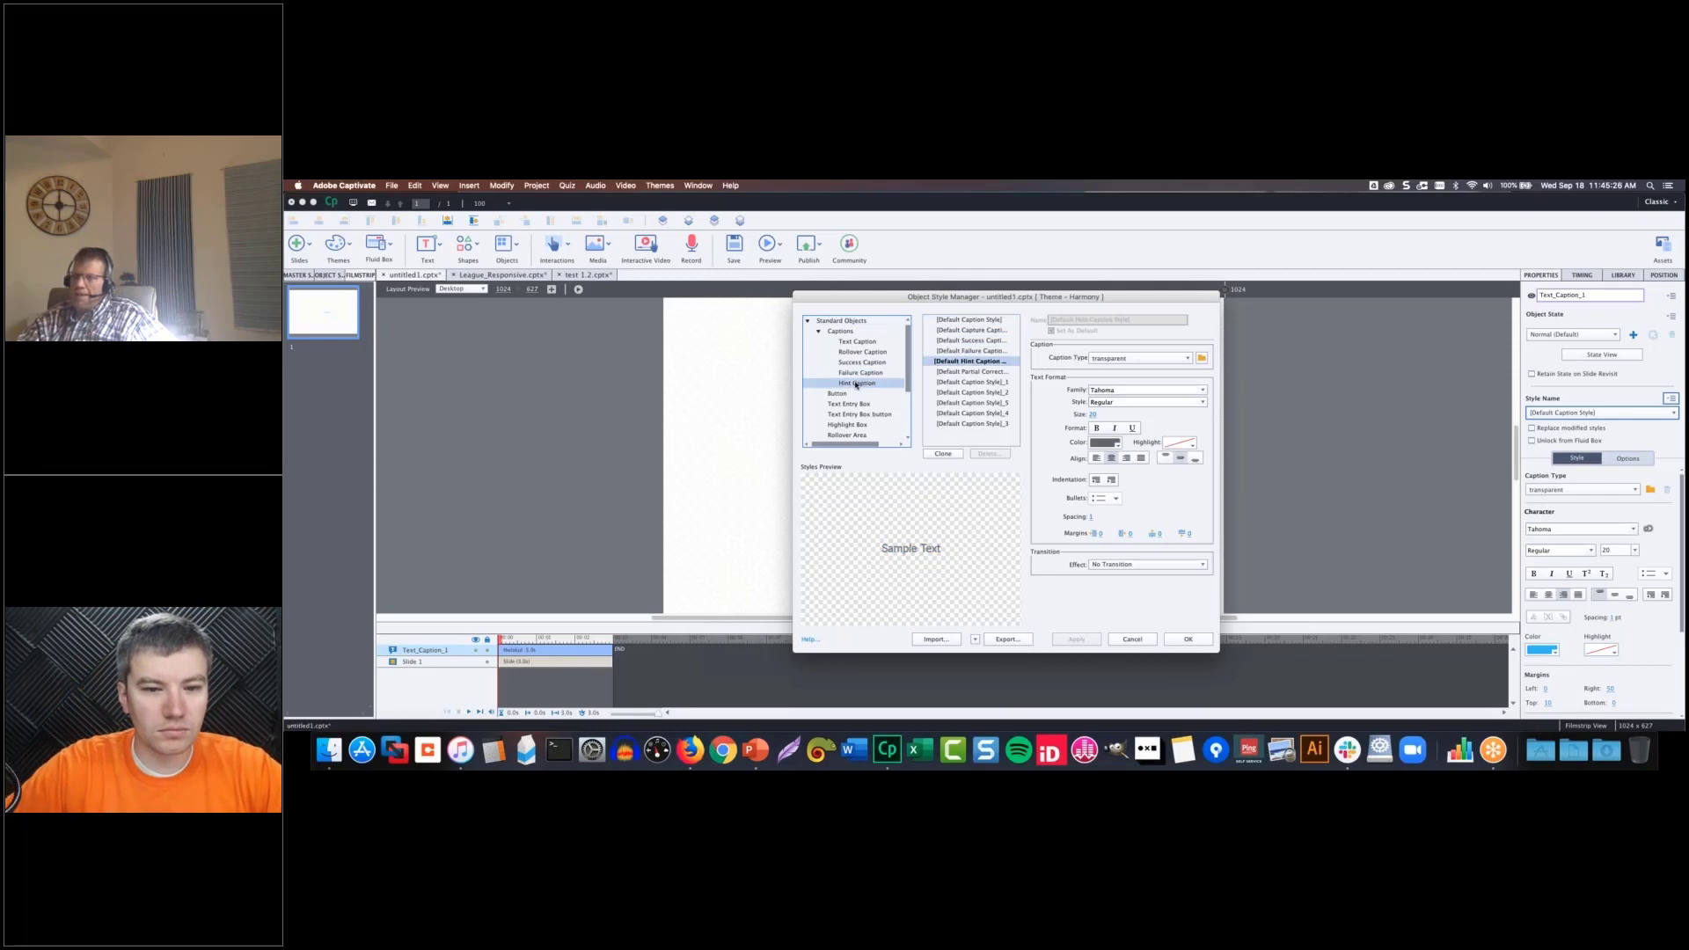
{"action": "scroll", "coordinate": [855, 396], "scroll_direction": "down", "scroll_amount": 1}
{"action": "scroll", "coordinate": [855, 406], "scroll_direction": "down", "scroll_amount": 3}
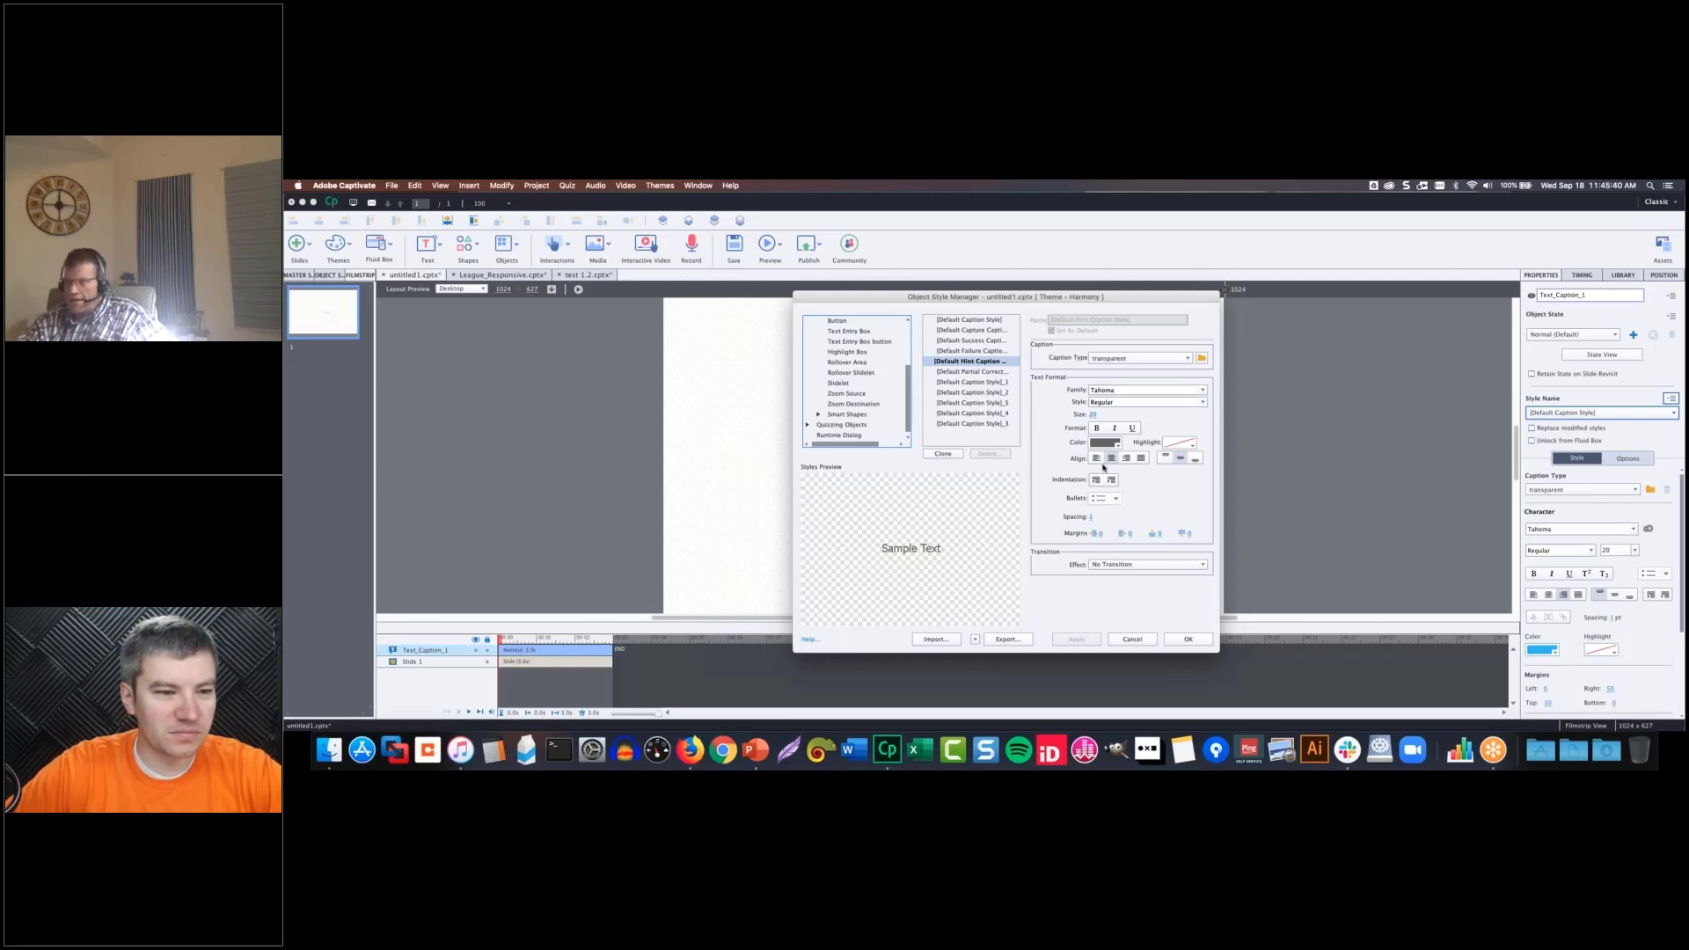
- Set the Default Hint Caption Style's caption type to Ivory, and open the style's export dialog without saving a file
{"action": "left_click", "coordinate": [1189, 359]}
{"action": "left_click", "coordinate": [1111, 580]}
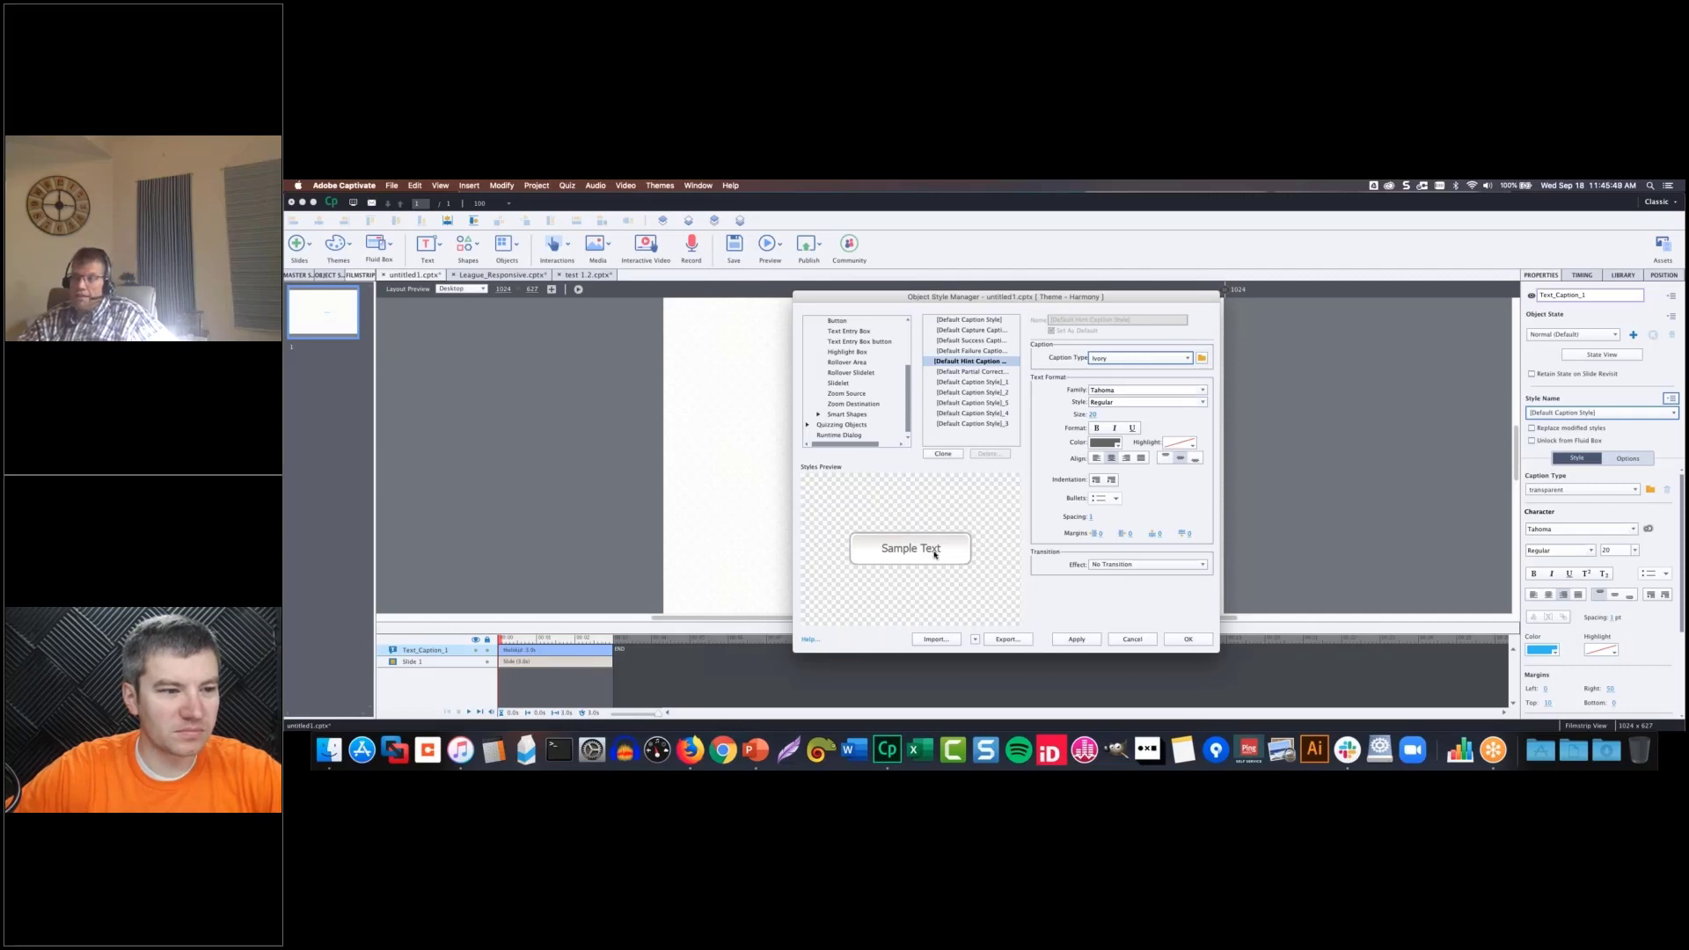
{"action": "left_click", "coordinate": [1009, 639]}
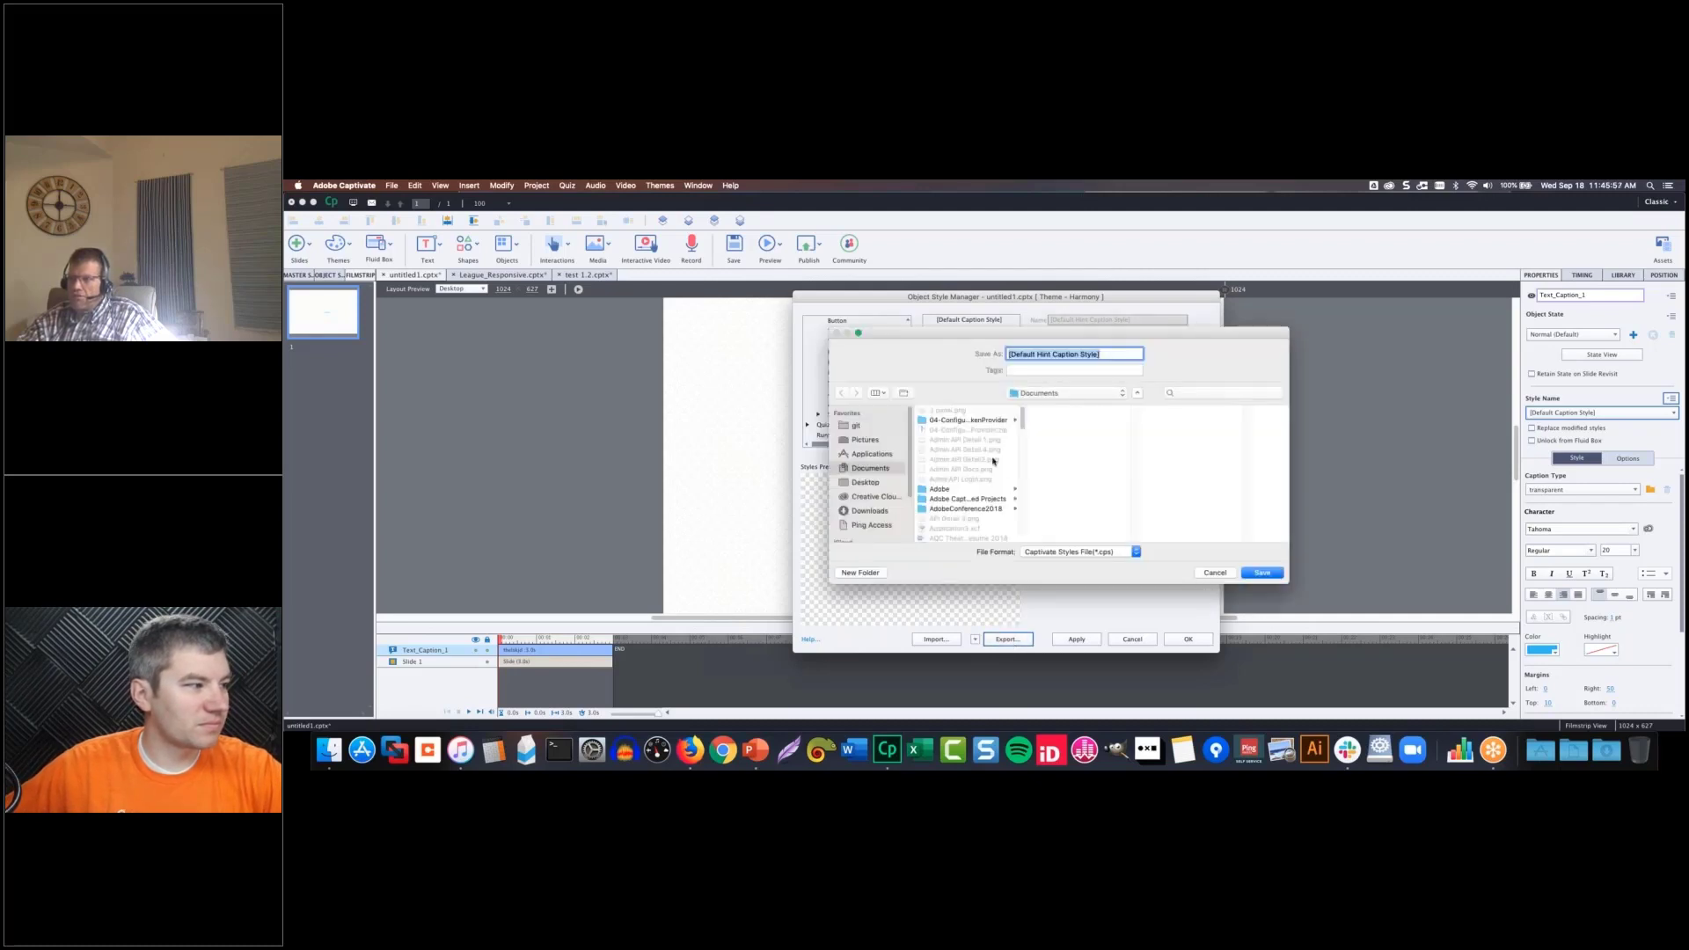
{"action": "left_click", "coordinate": [1214, 573]}
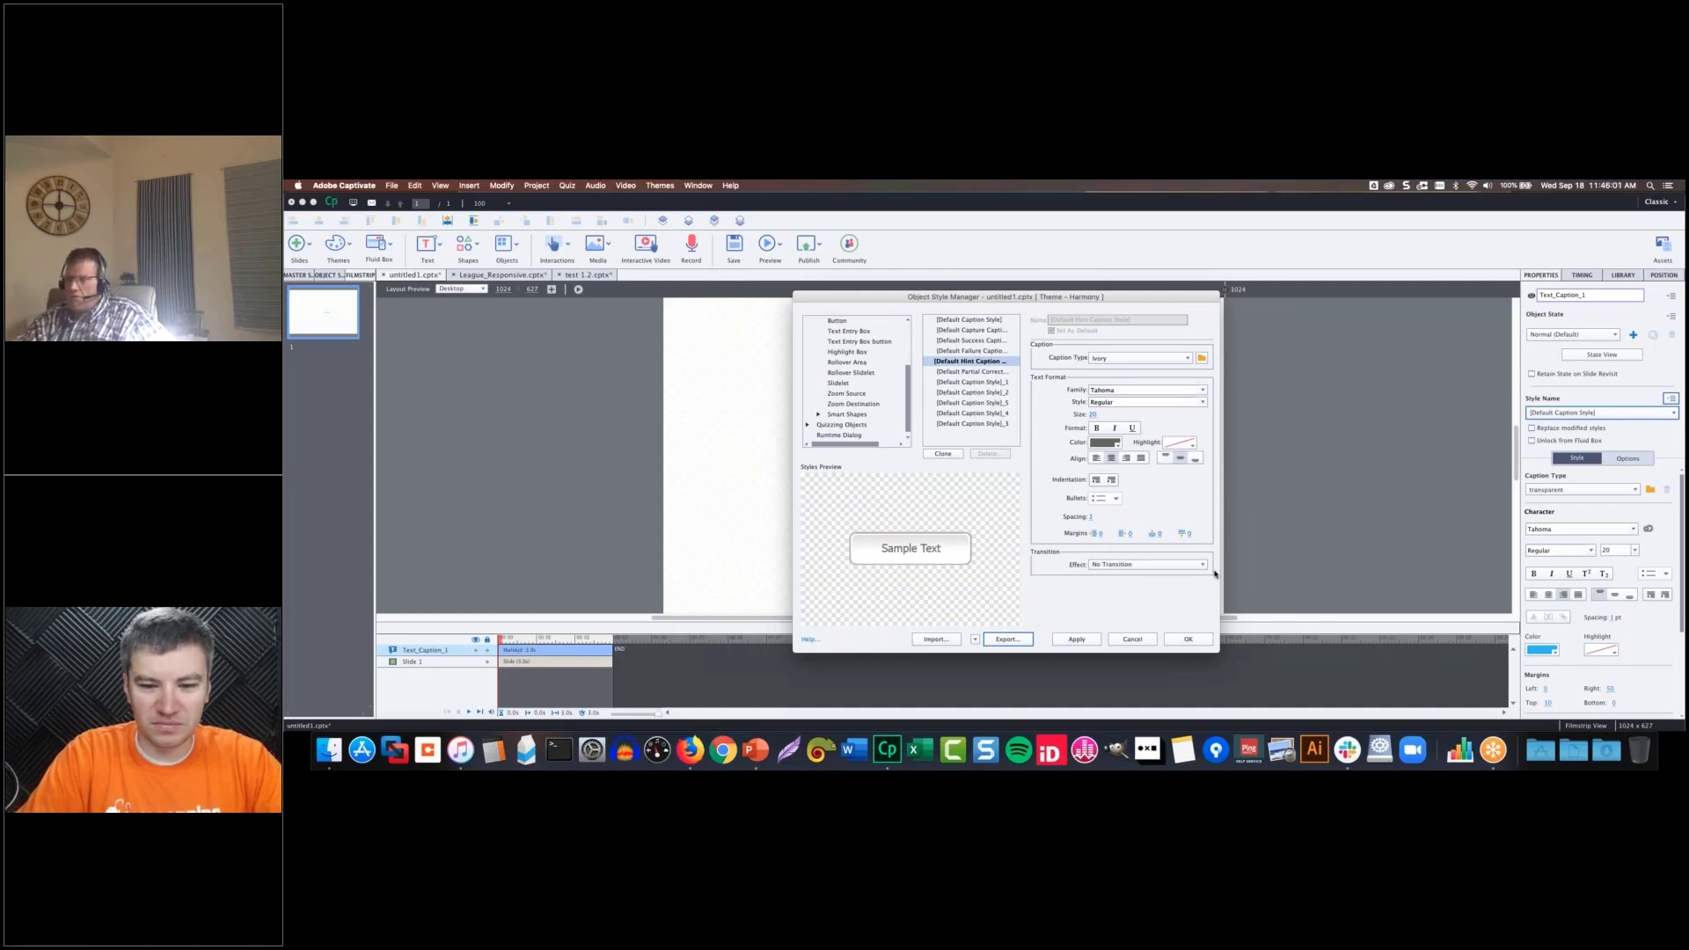
- Start a style import limited to Selected style only, and close the Object Style Manager without importing or applying anything
{"action": "left_click", "coordinate": [976, 640]}
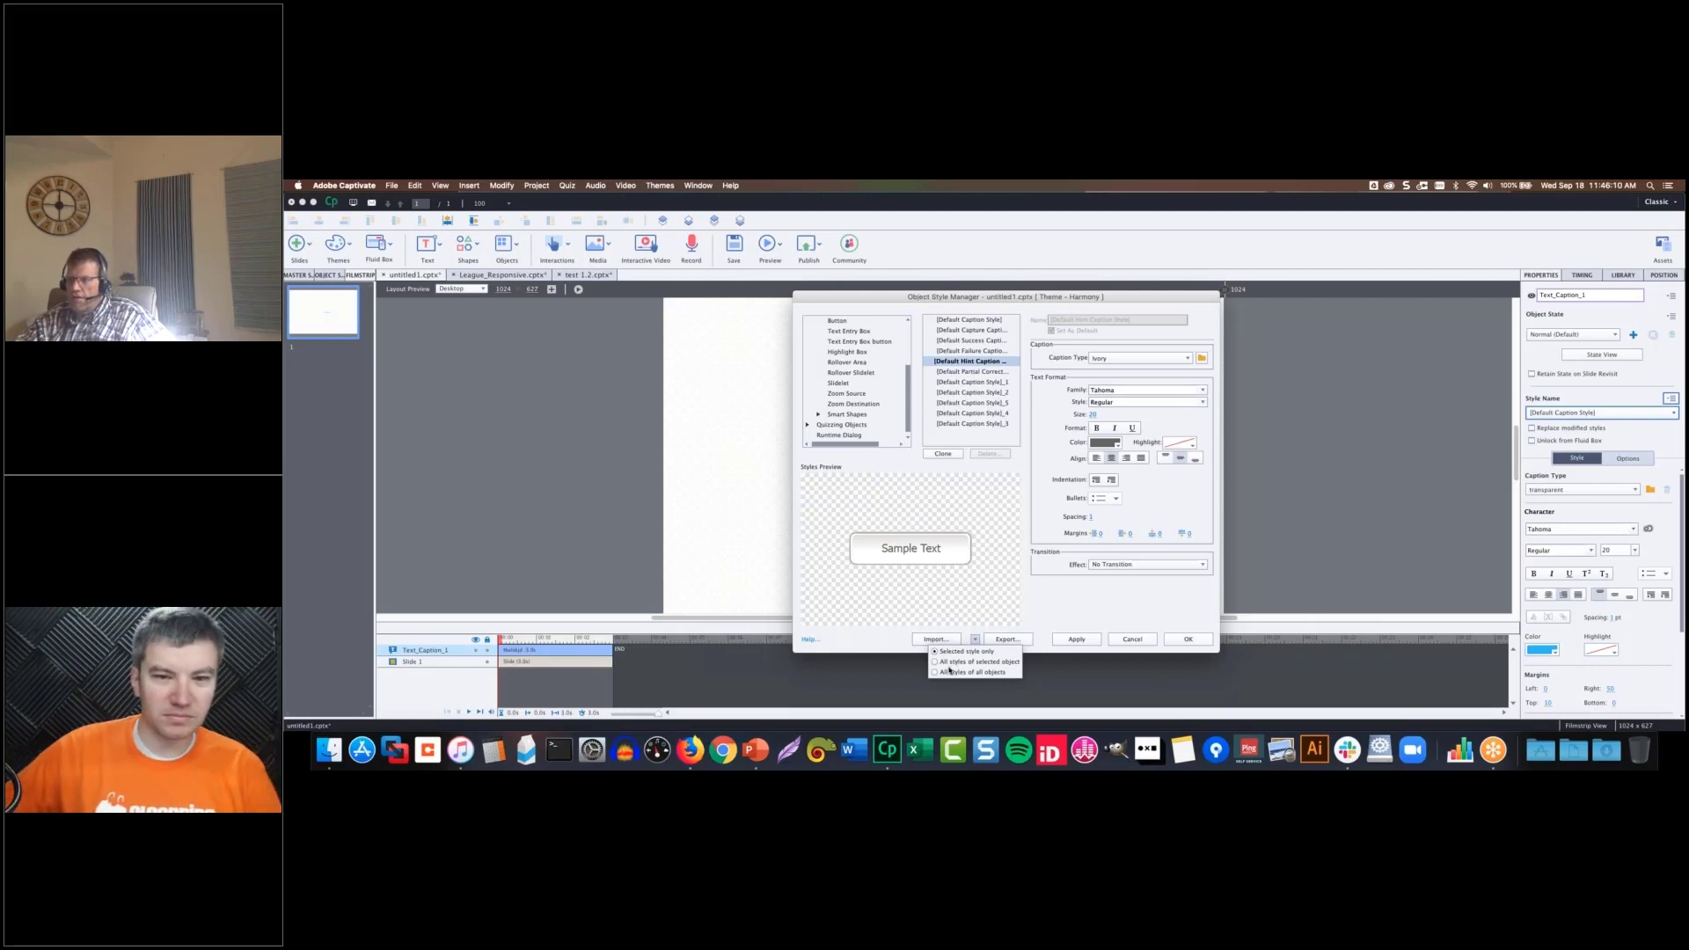
{"action": "left_click", "coordinate": [946, 652]}
{"action": "left_click", "coordinate": [935, 638]}
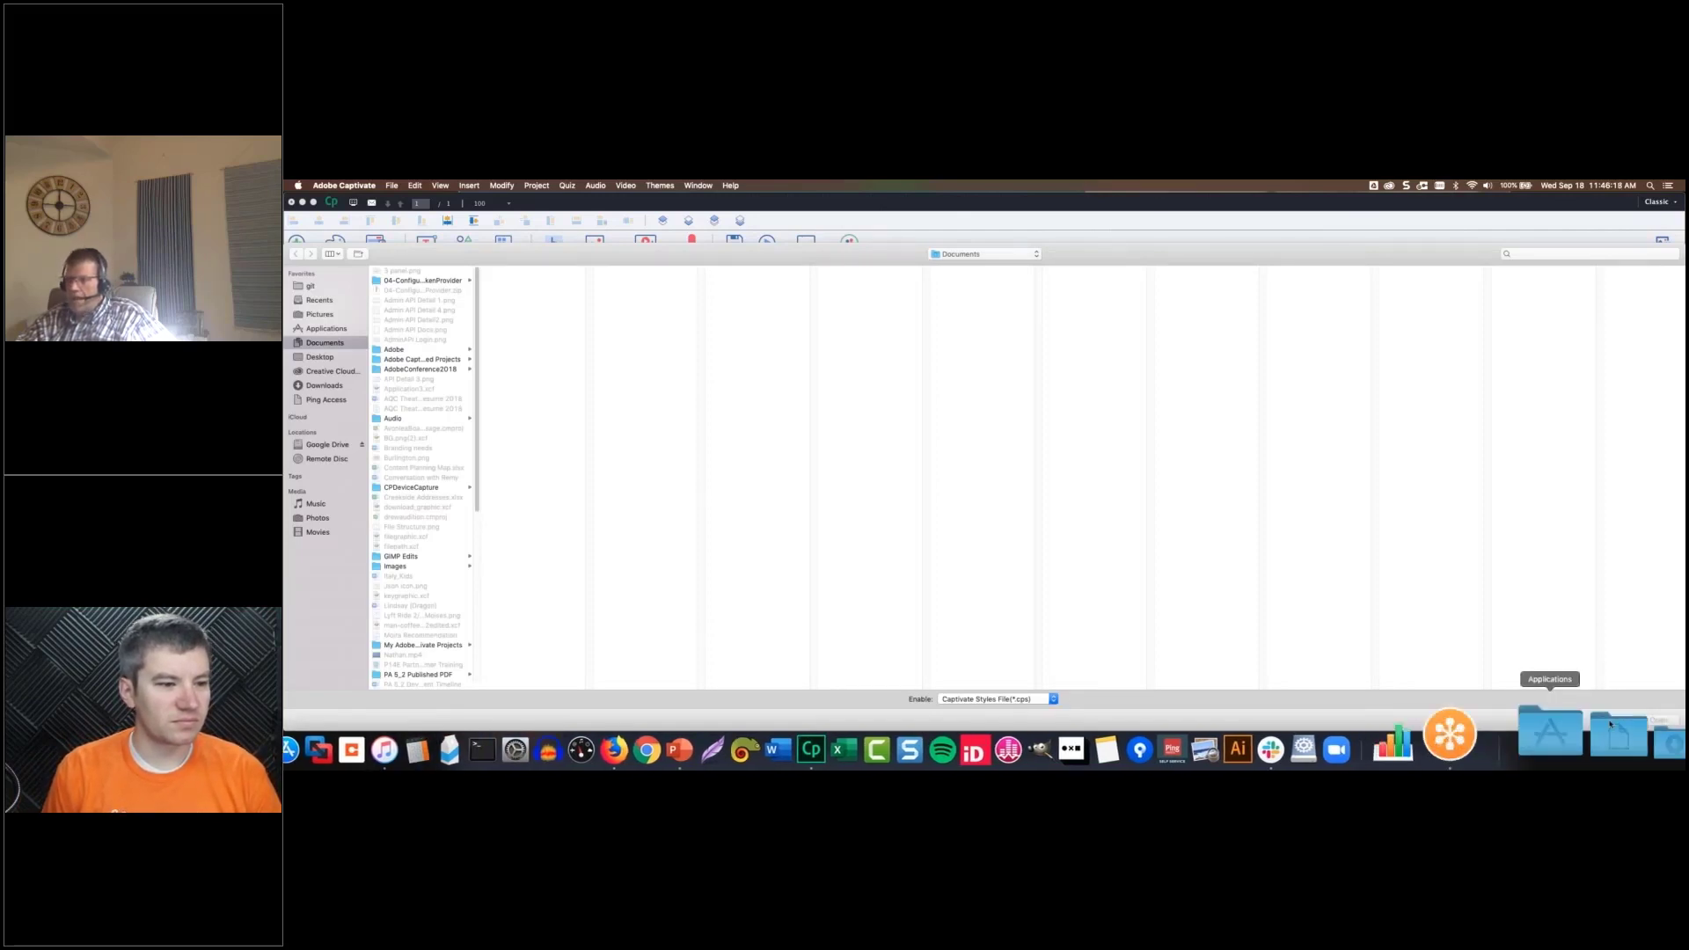
{"action": "left_click", "coordinate": [1611, 719]}
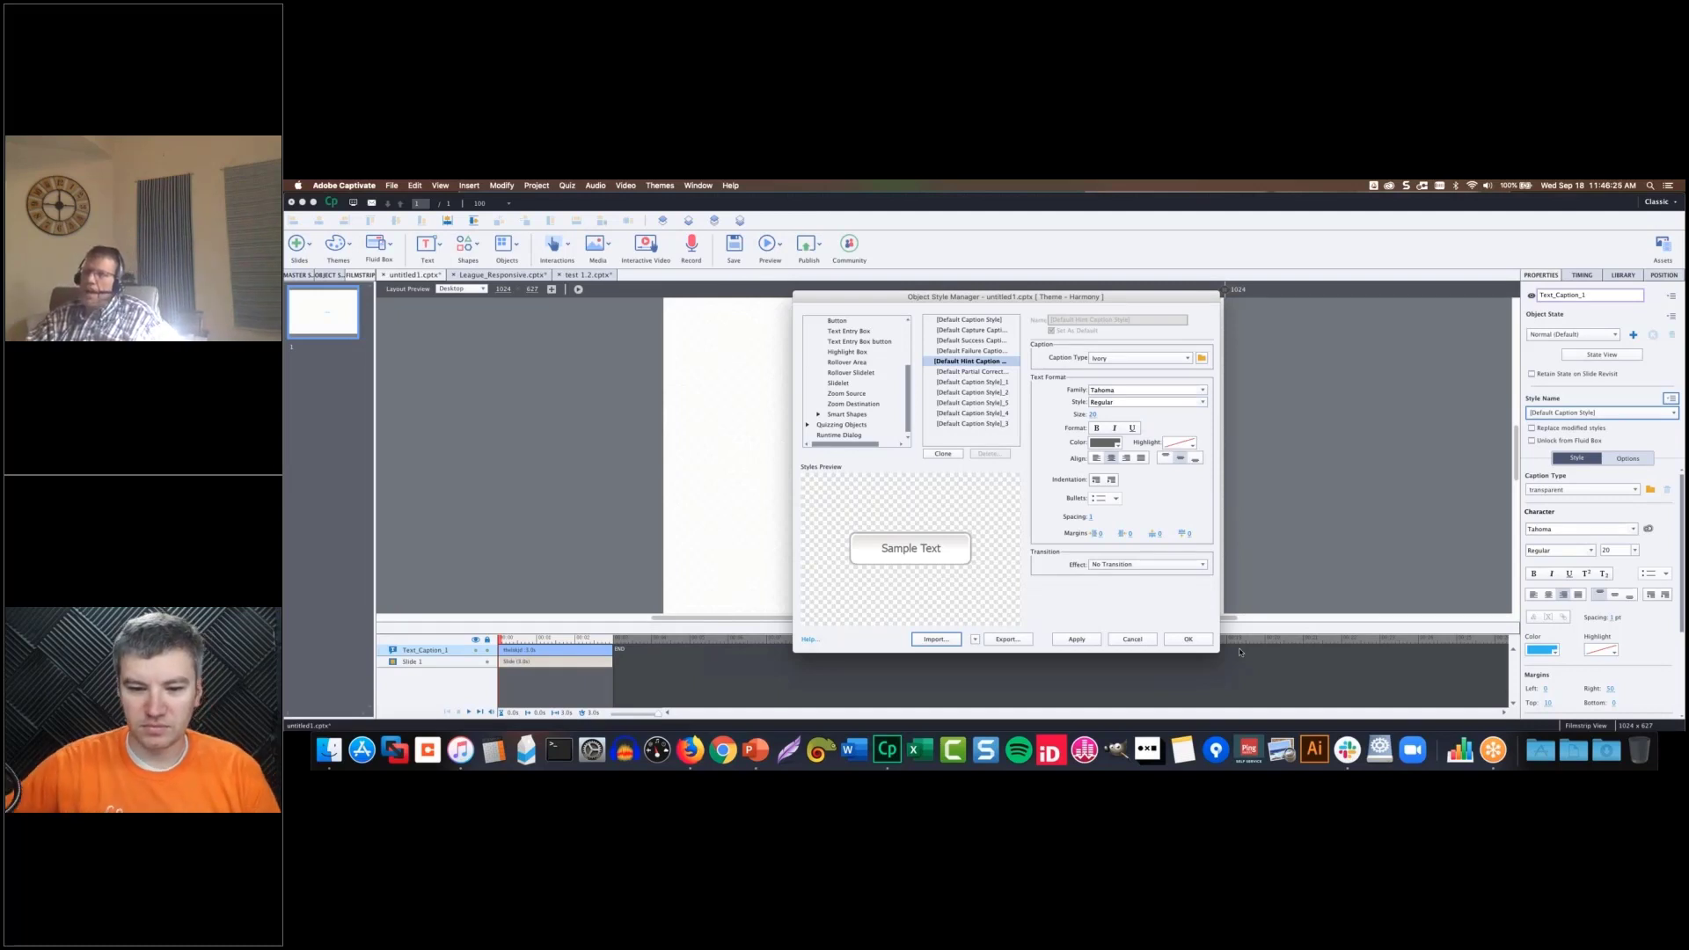
{"action": "left_click", "coordinate": [1133, 637]}
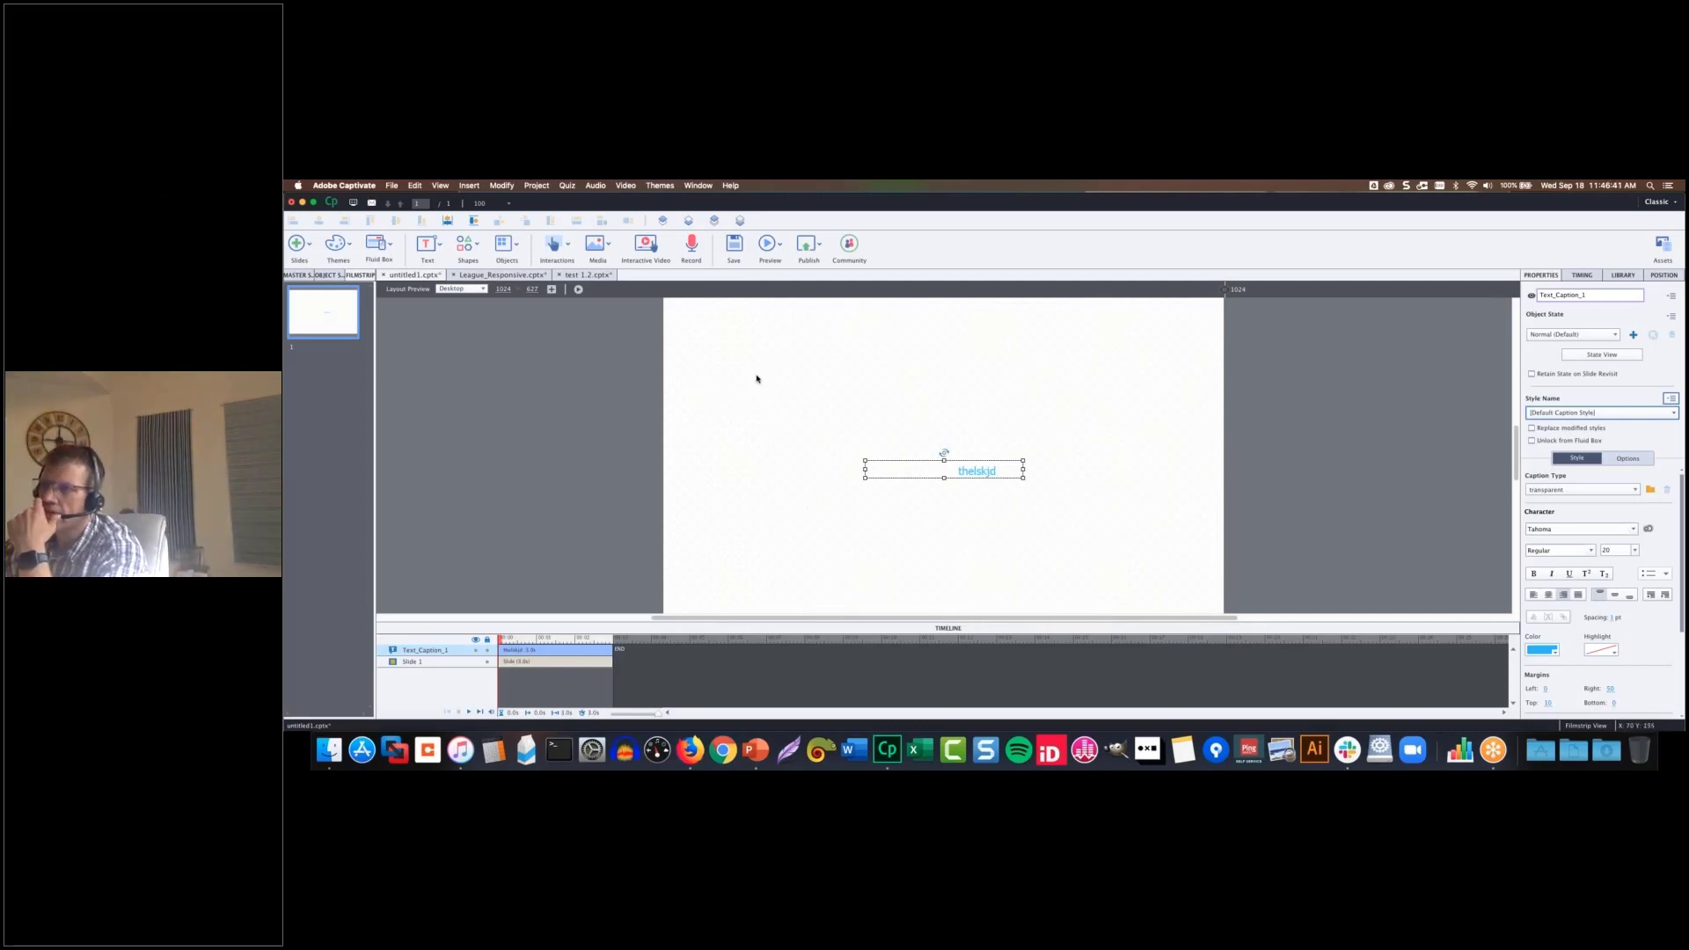
- Insert the image man-coffee-smartphone-working-small.jpg from the Pictures folder onto slide 1
{"action": "left_click", "coordinate": [847, 361]}
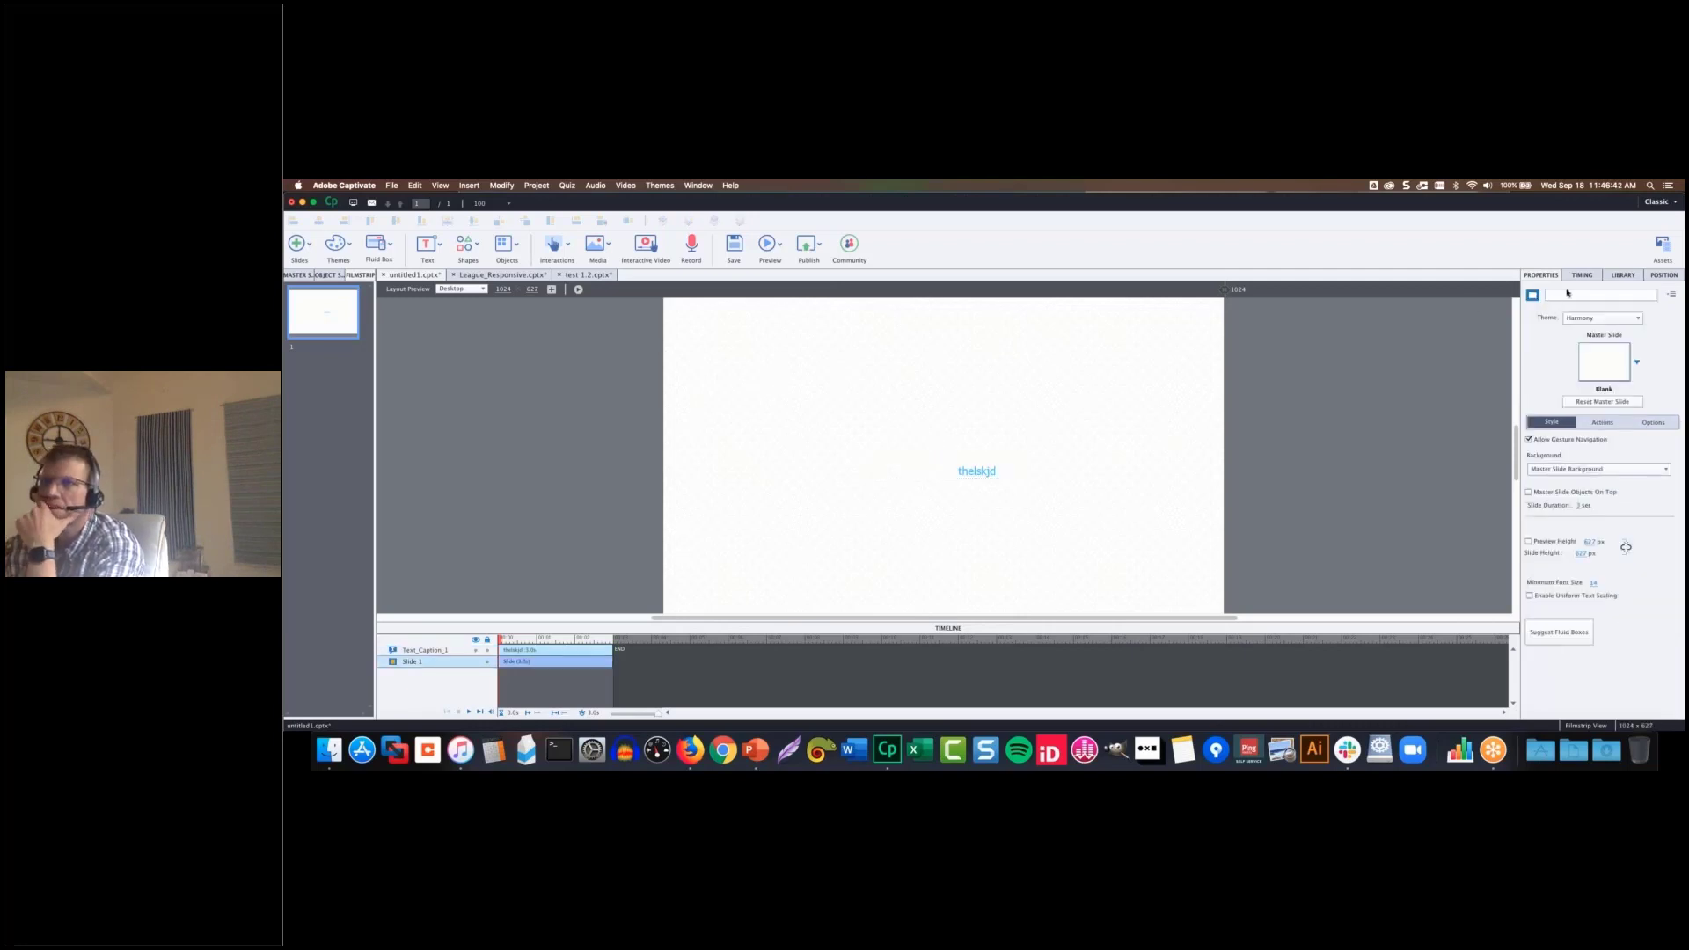
{"action": "left_click", "coordinate": [599, 247]}
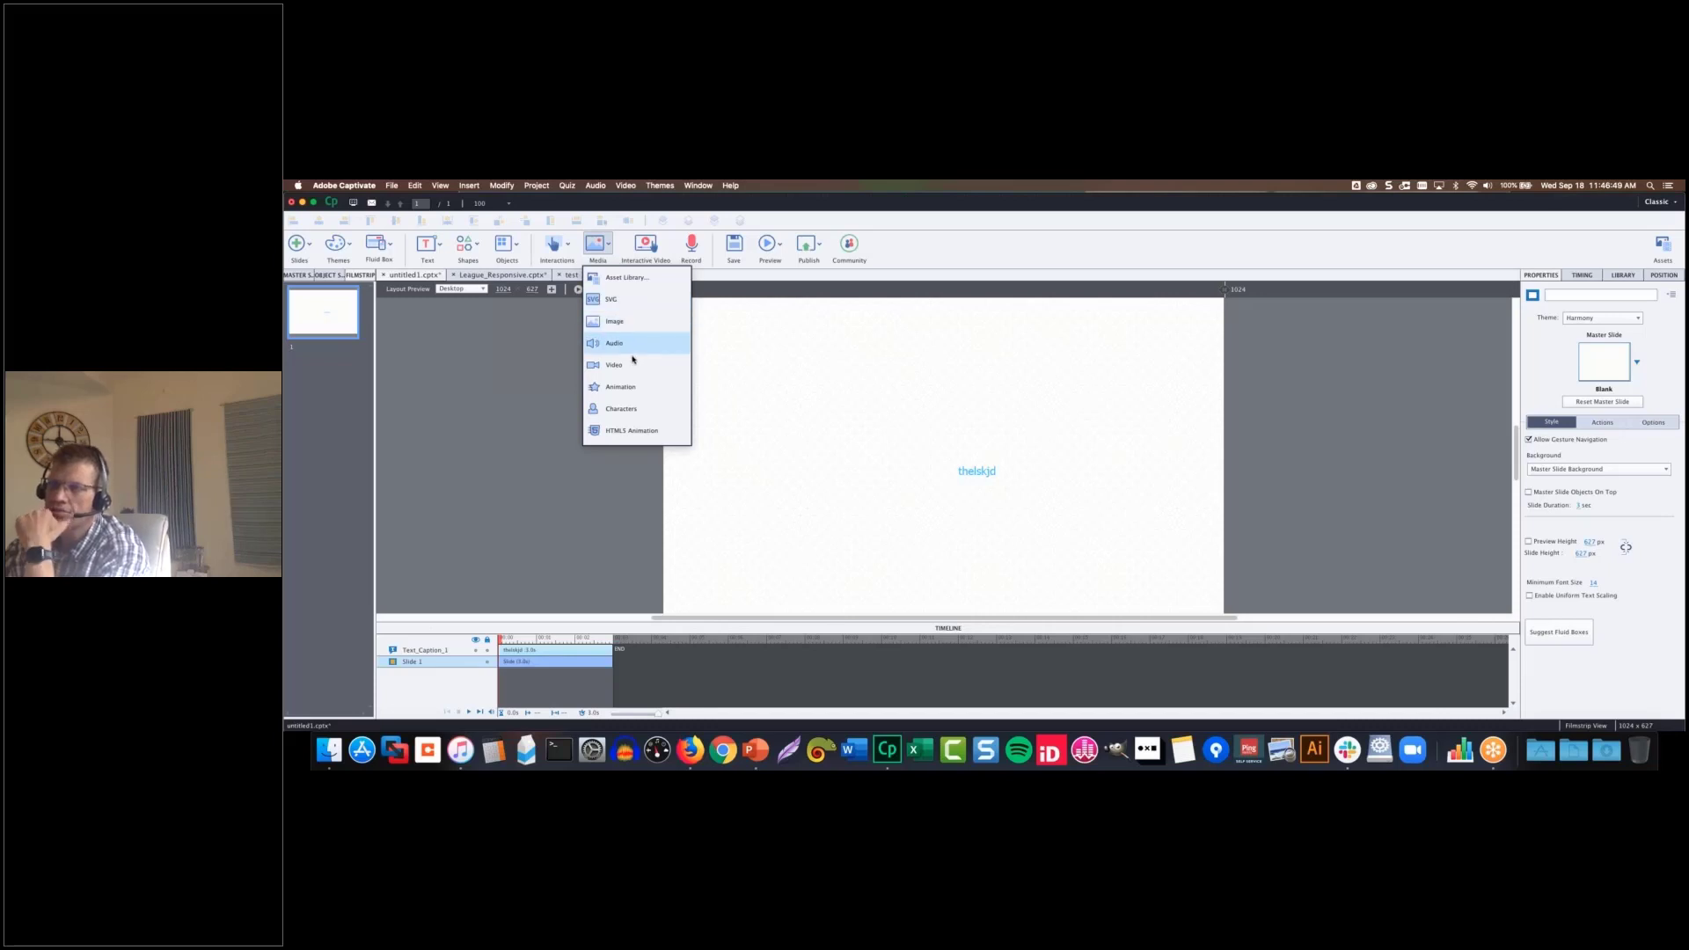
{"action": "left_click", "coordinate": [626, 322]}
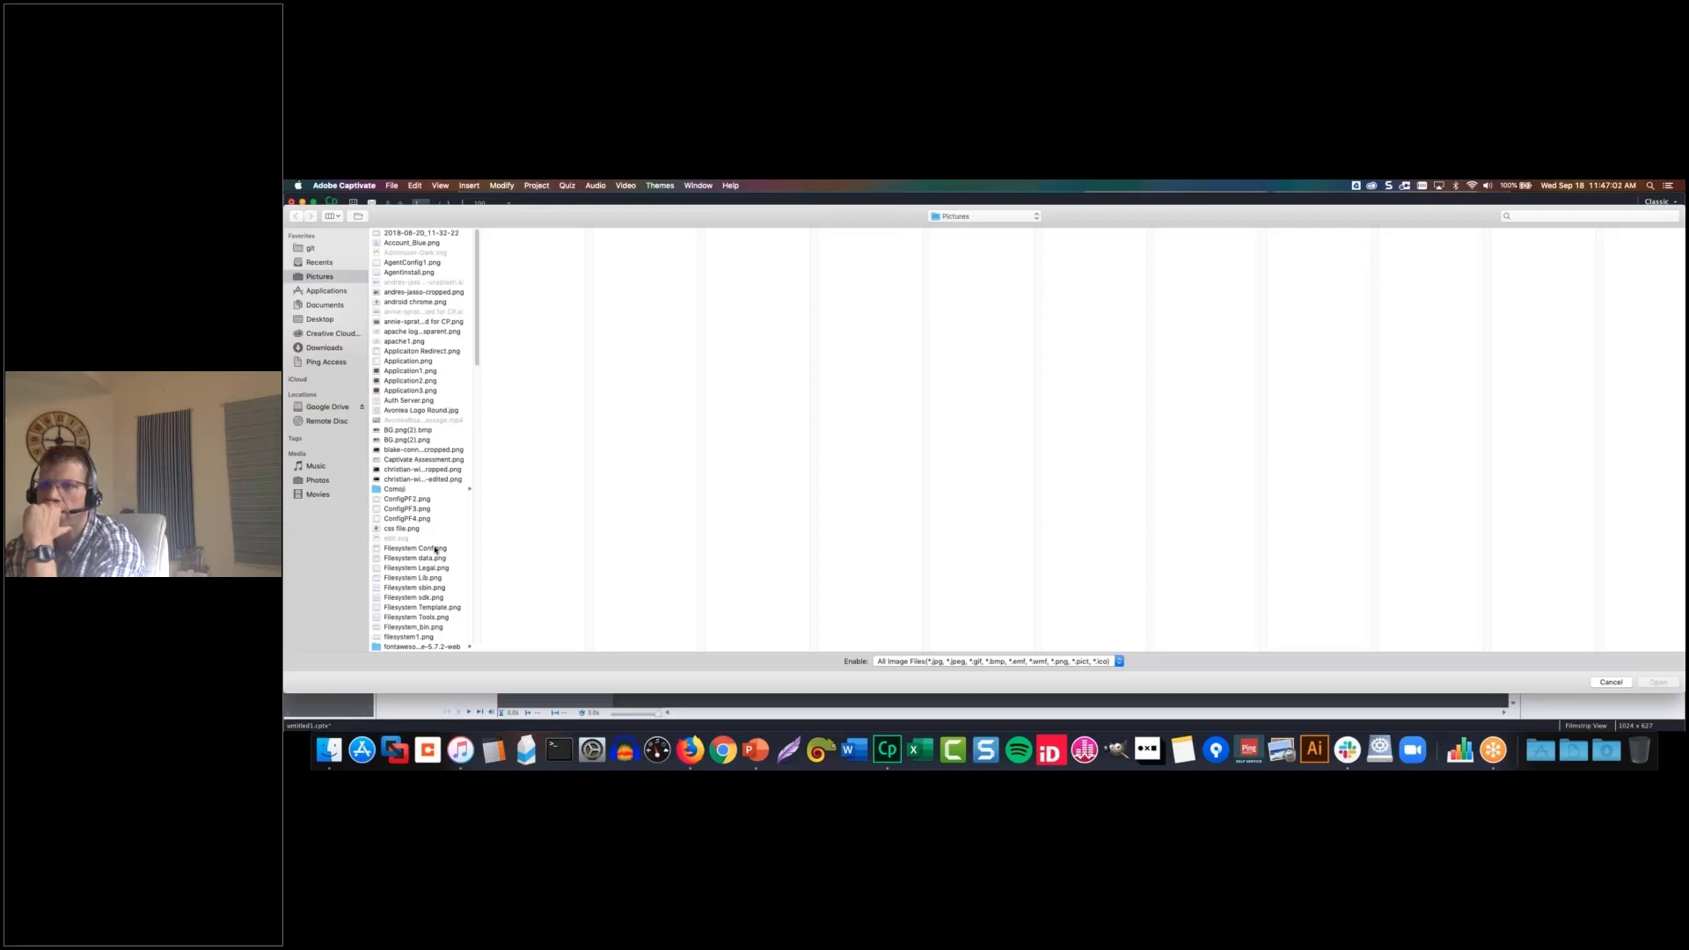
{"action": "scroll", "coordinate": [434, 550], "scroll_direction": "down", "scroll_amount": 10}
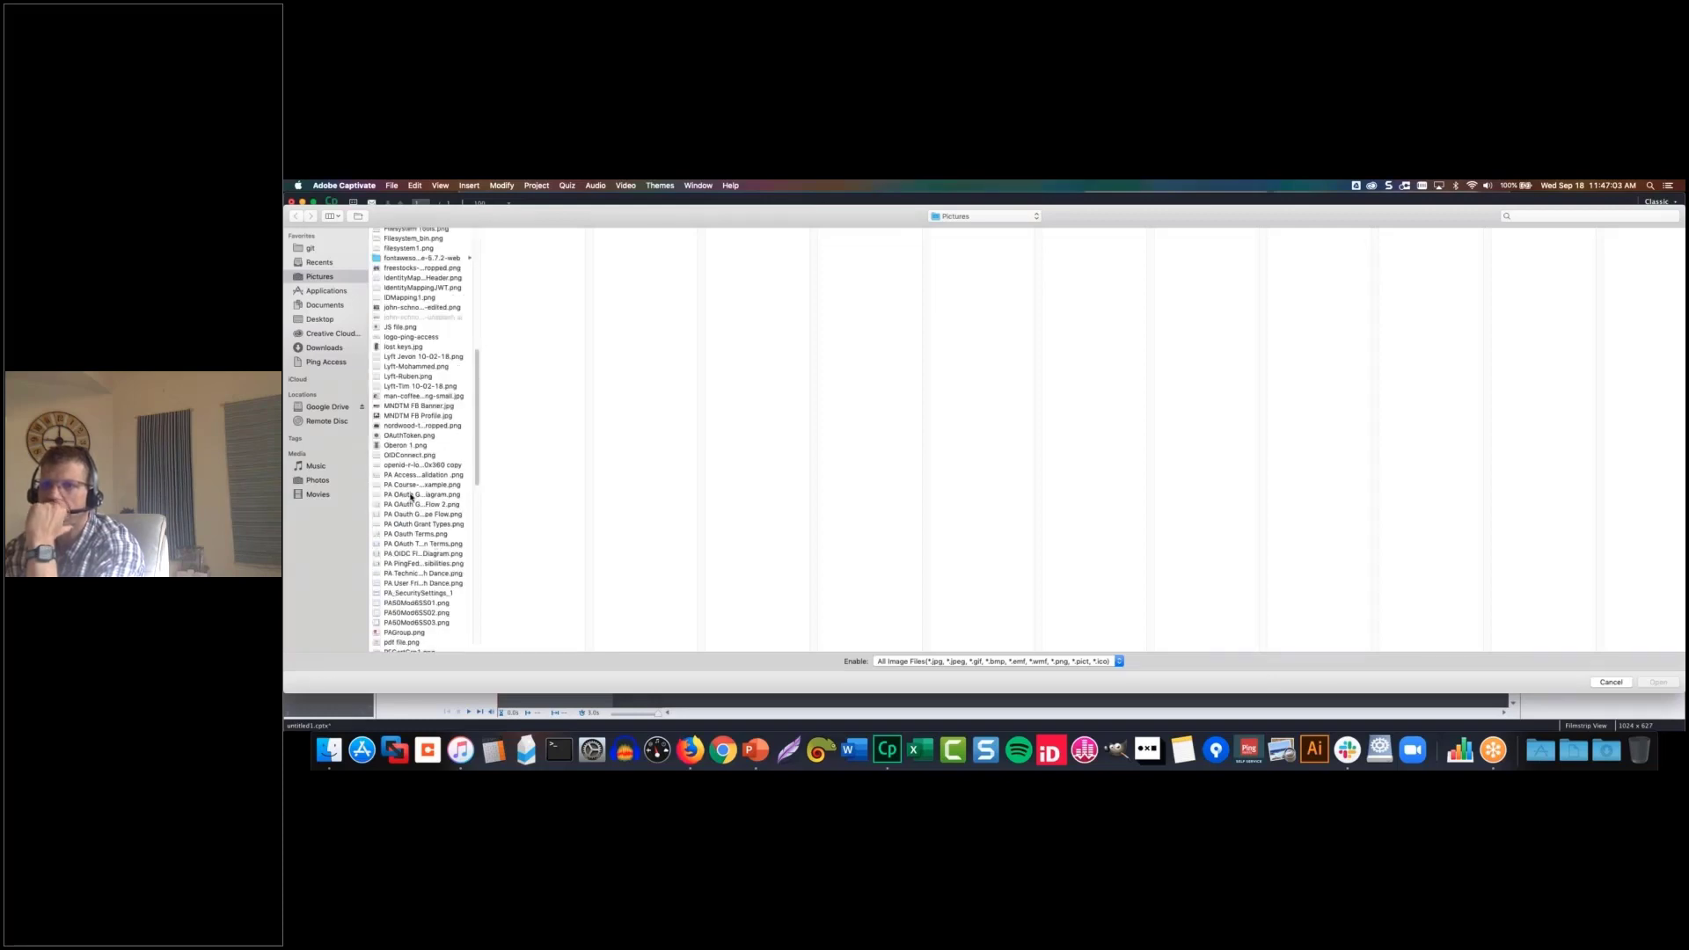
{"action": "left_click", "coordinate": [419, 377]}
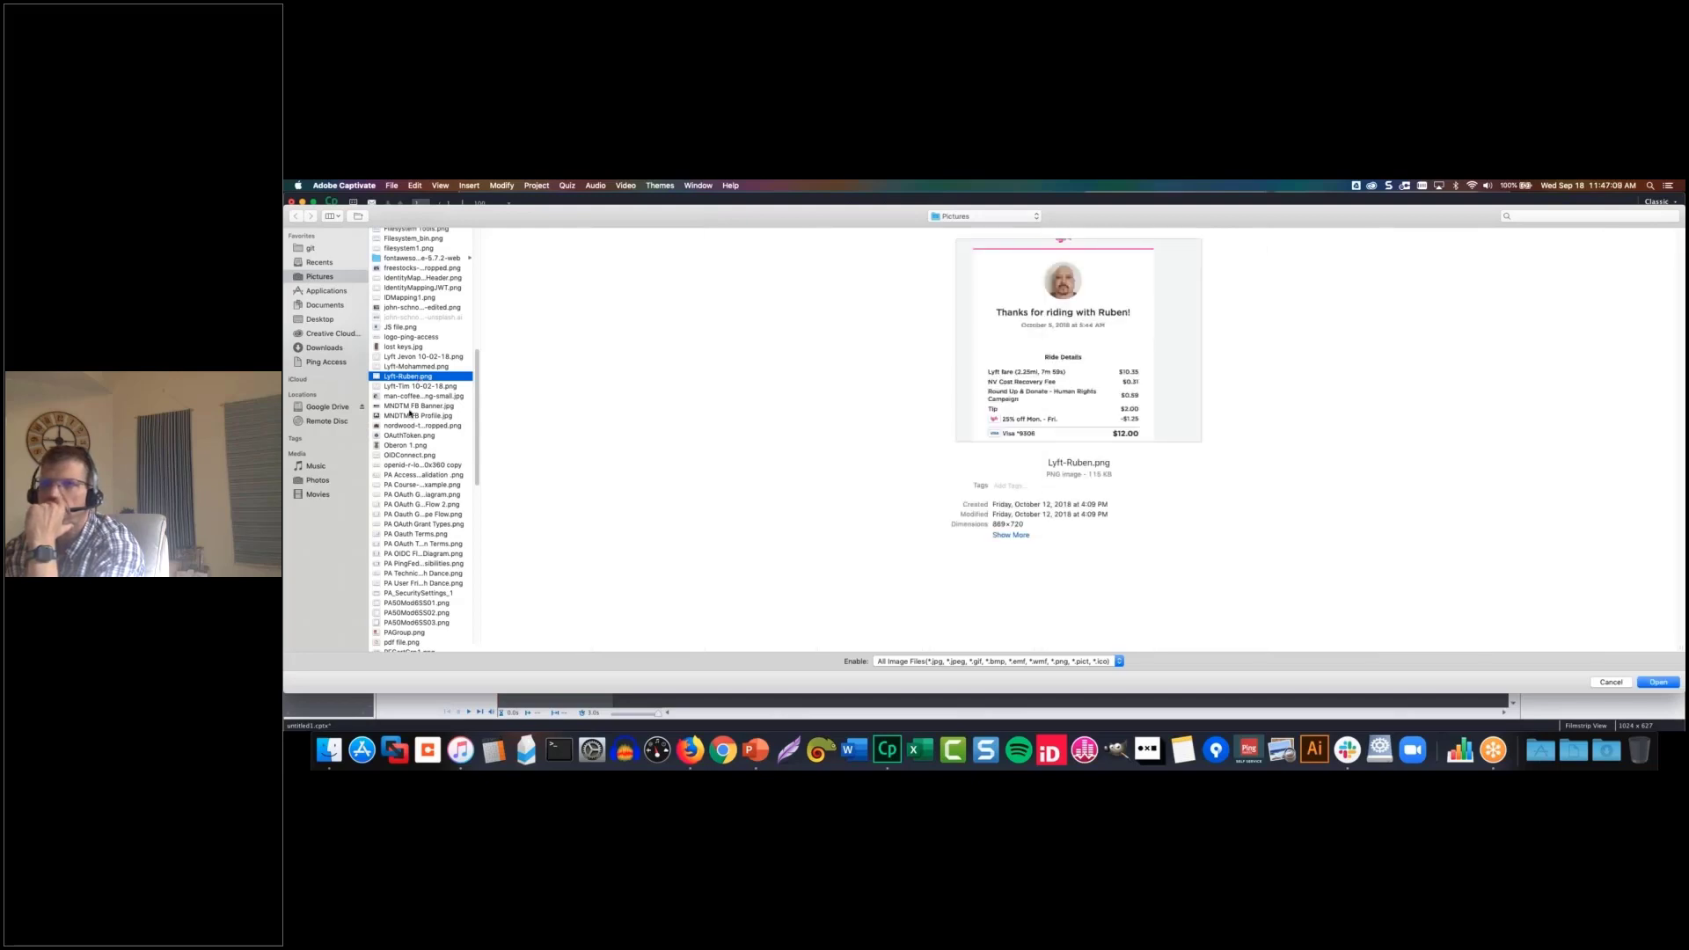
{"action": "left_click", "coordinate": [412, 396]}
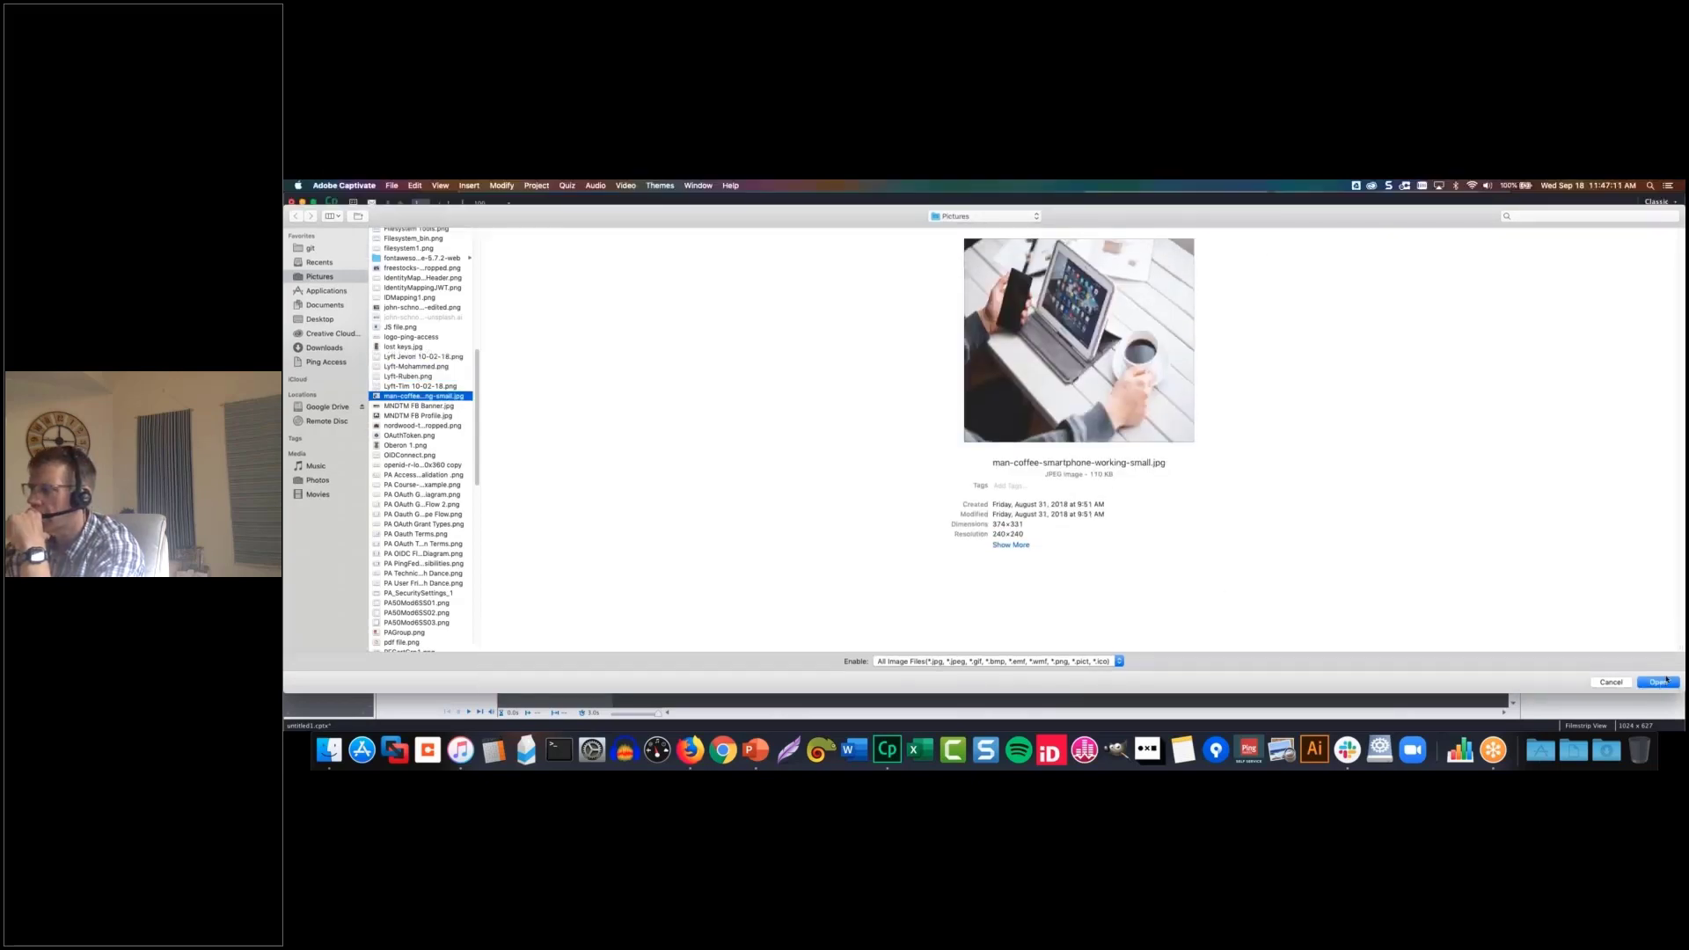
{"action": "left_click", "coordinate": [1666, 682]}
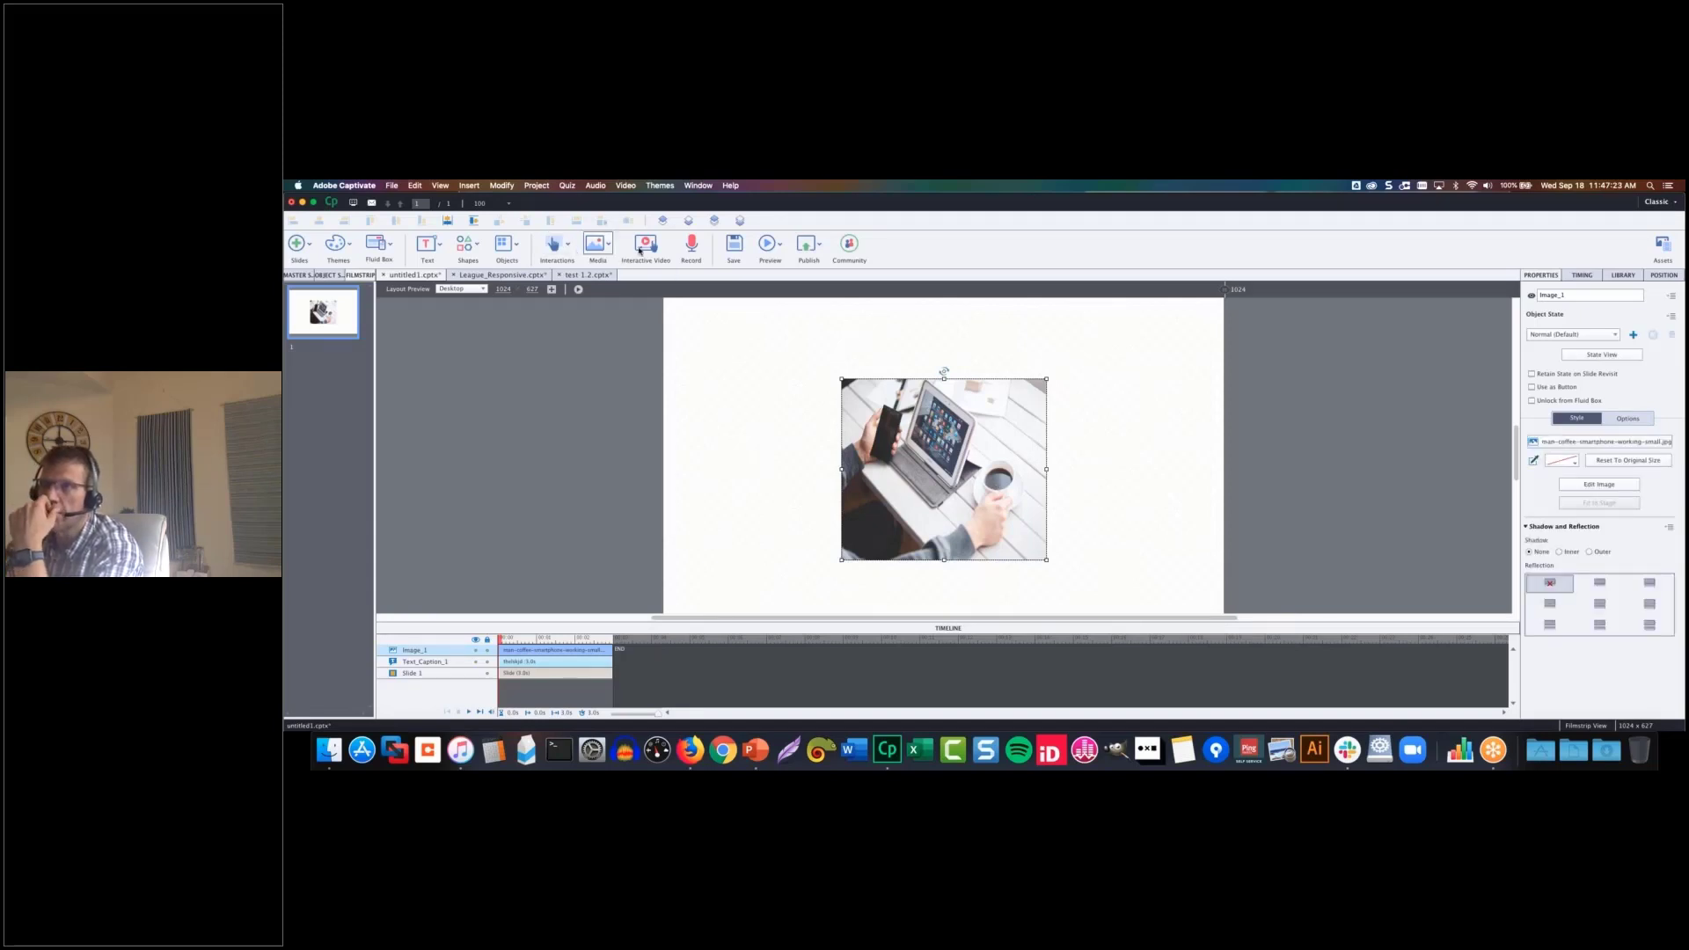
- Look through the available people in the Characters asset library, and close it without inserting any character
{"action": "left_click", "coordinate": [597, 245]}
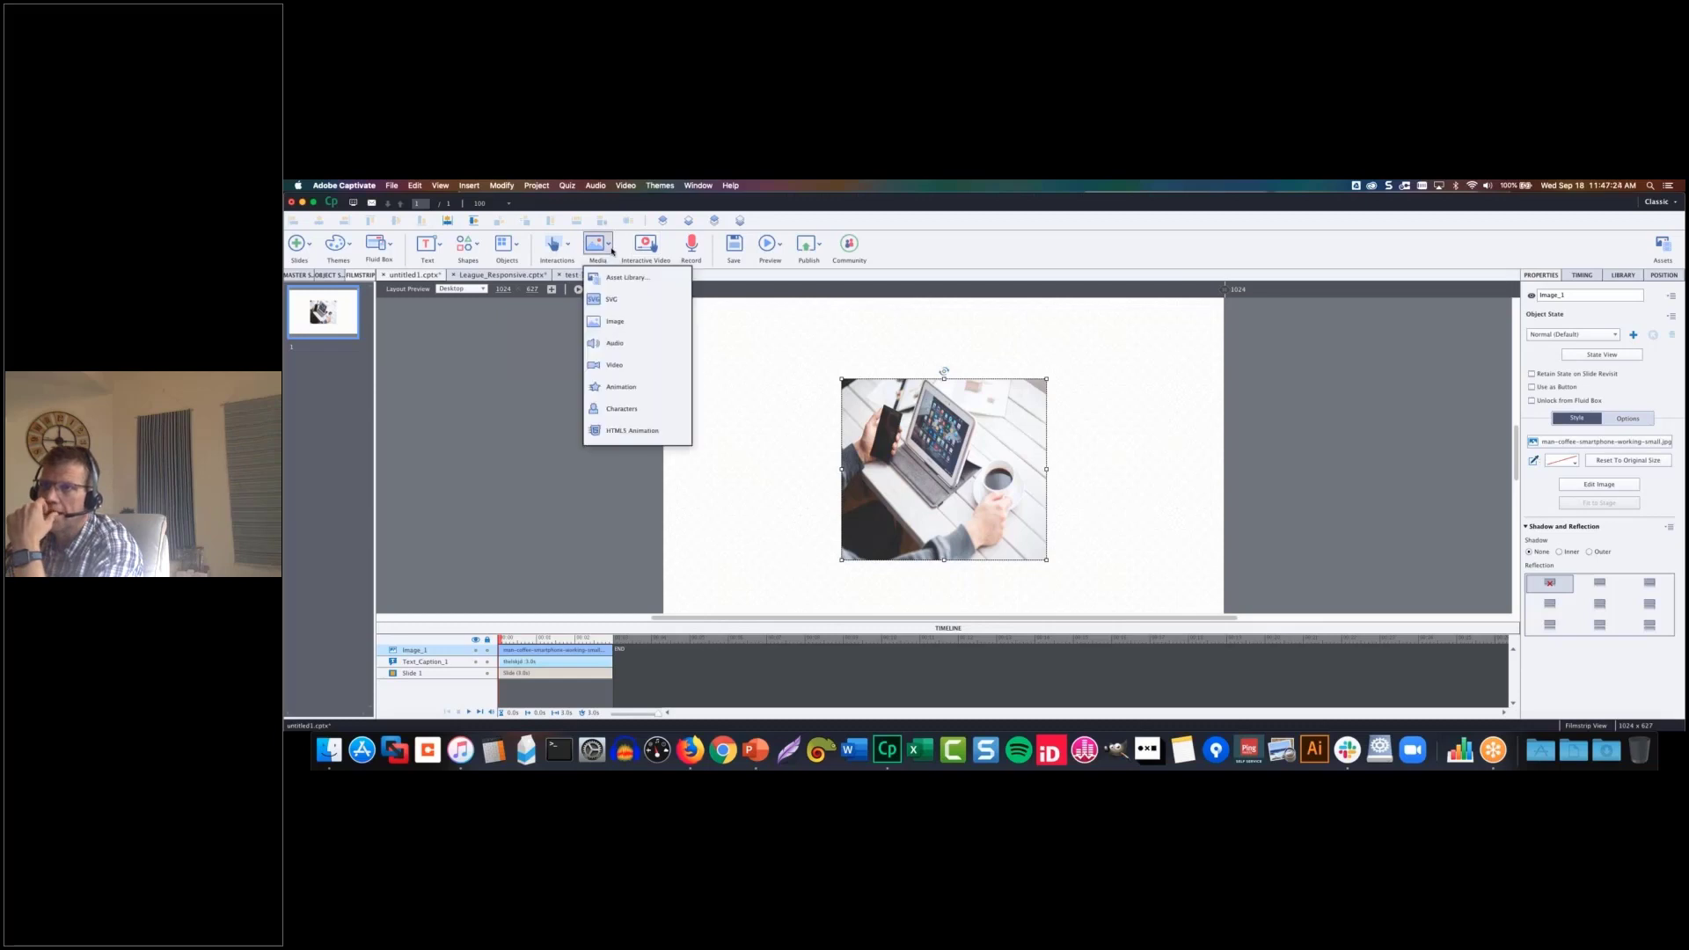
{"action": "left_click", "coordinate": [625, 413]}
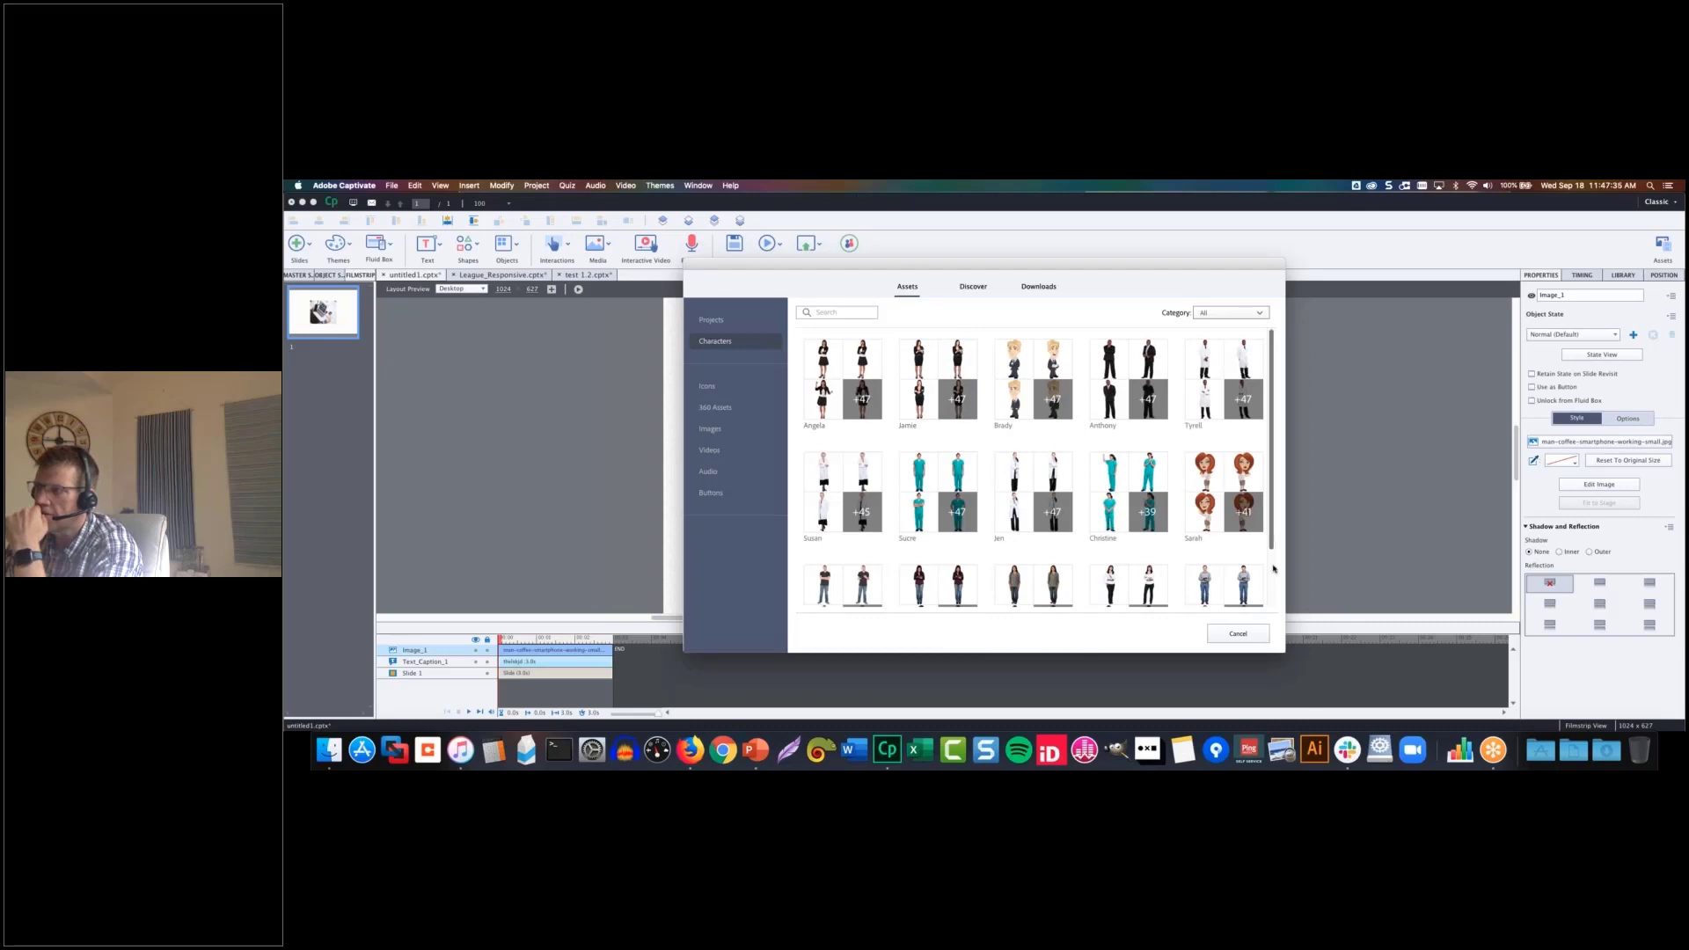
{"action": "scroll", "coordinate": [1276, 576], "scroll_direction": "down", "scroll_amount": 1}
{"action": "scroll", "coordinate": [1276, 576], "scroll_direction": "down", "scroll_amount": 5}
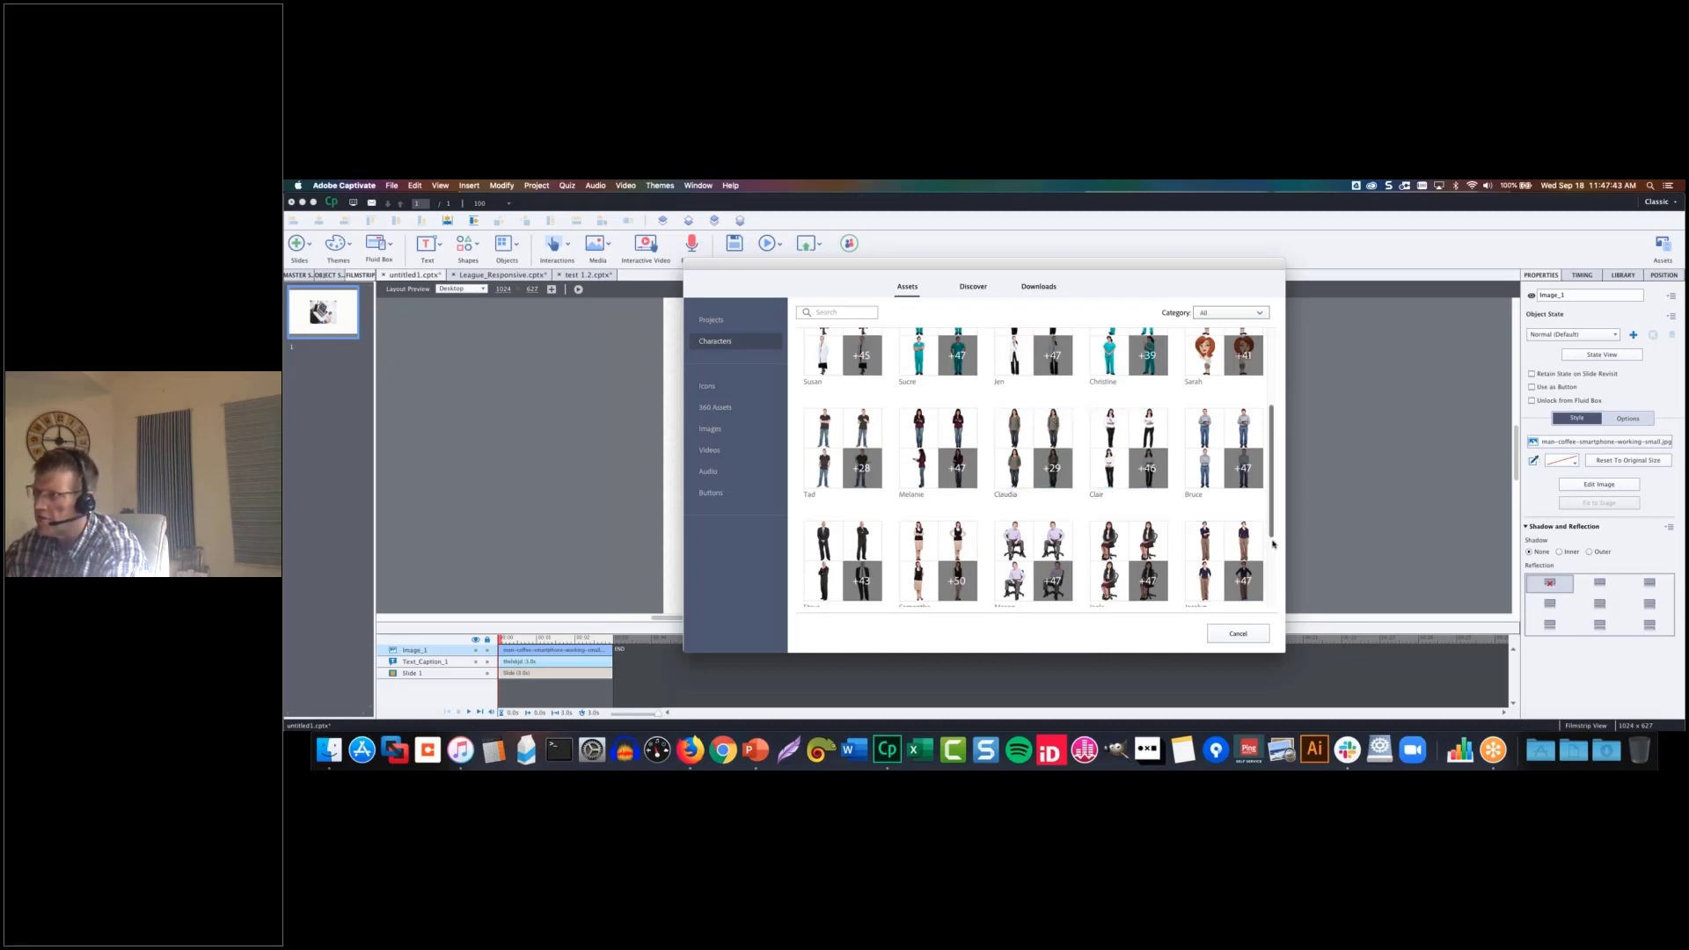
{"action": "scroll", "coordinate": [1273, 544], "scroll_direction": "down", "scroll_amount": 3}
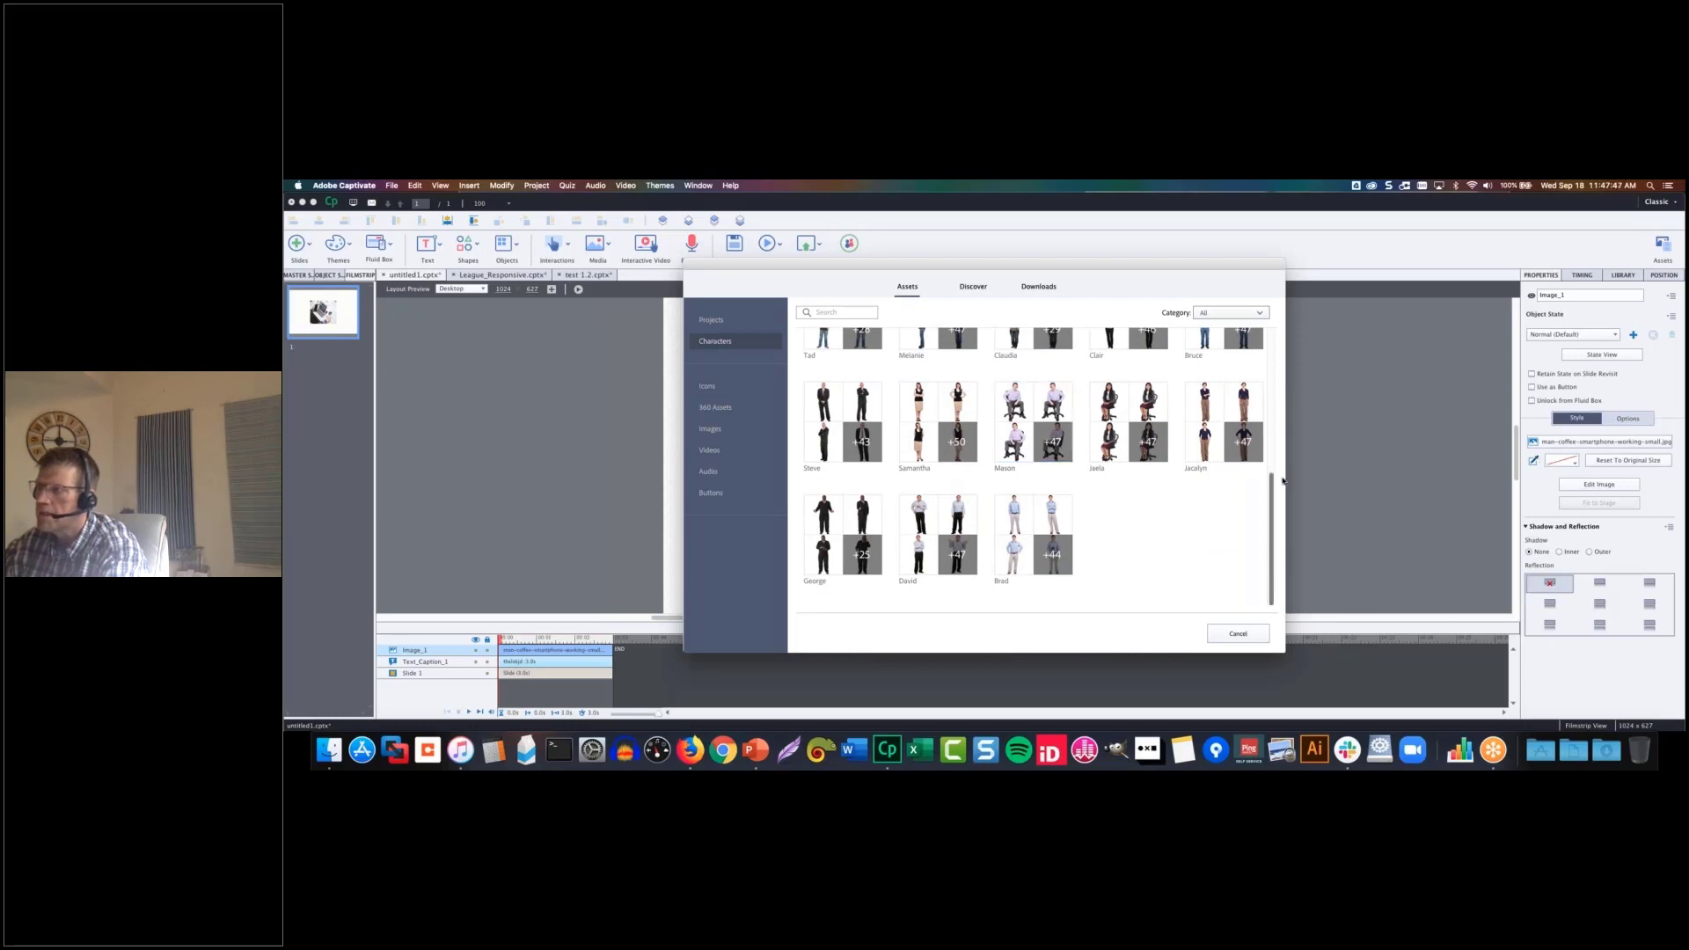
{"action": "left_click_drag", "start_coordinate": [1272, 478], "coordinate": [1271, 376]}
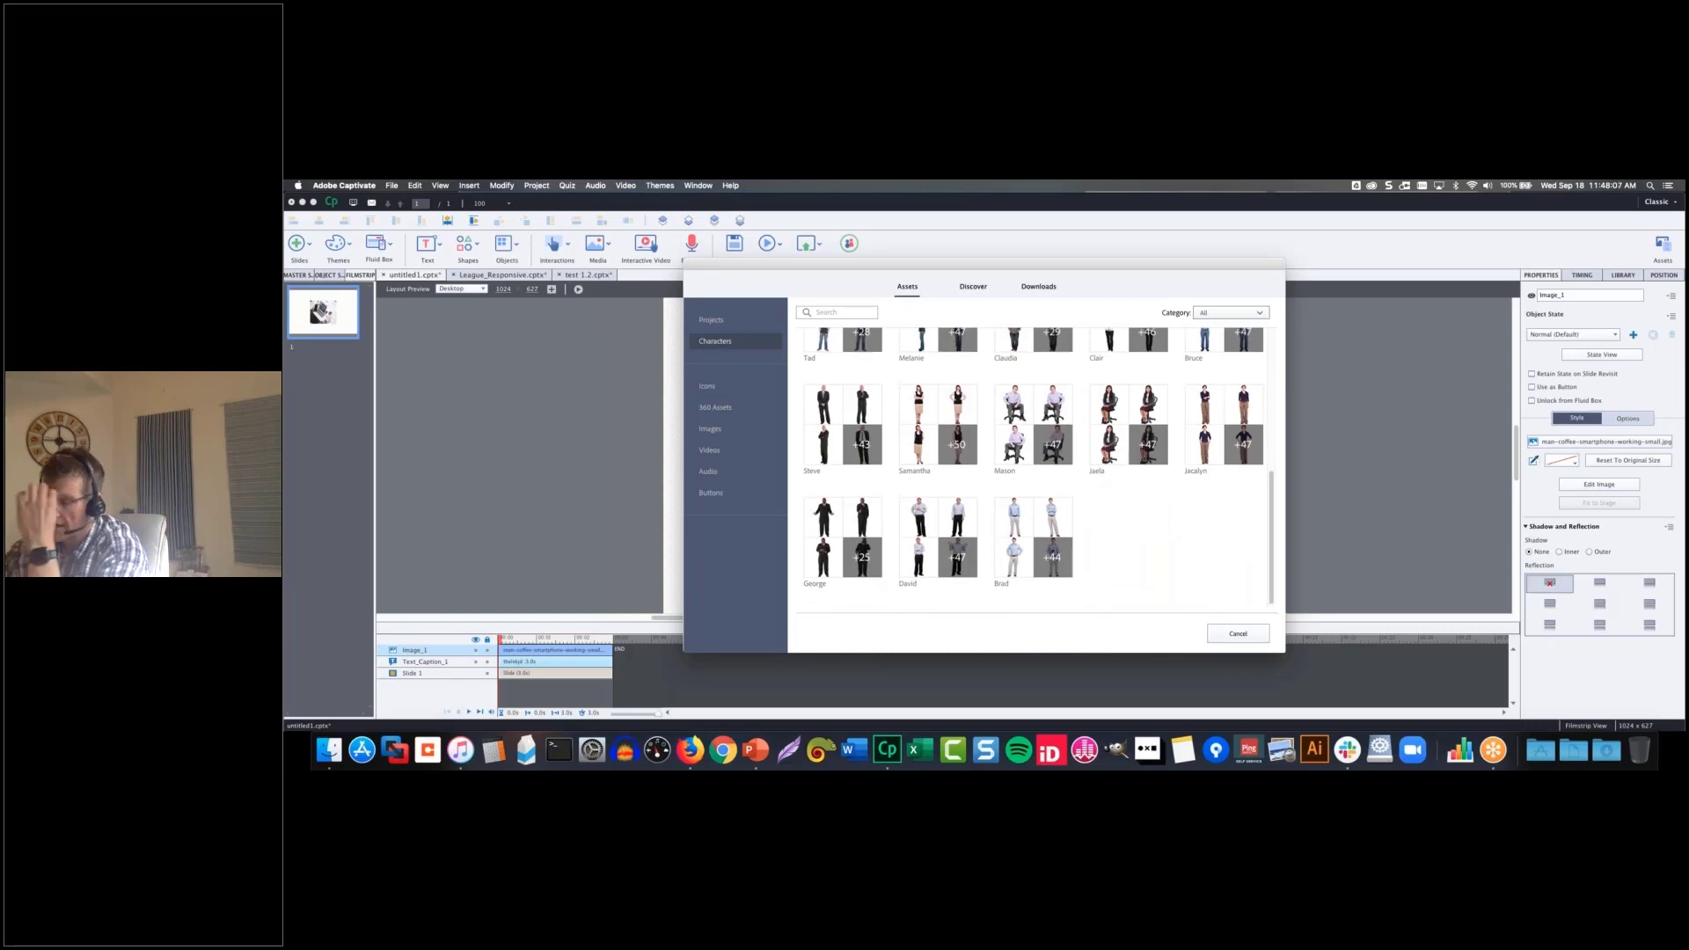
{"action": "scroll", "coordinate": [1151, 495], "scroll_direction": "up", "scroll_amount": 5}
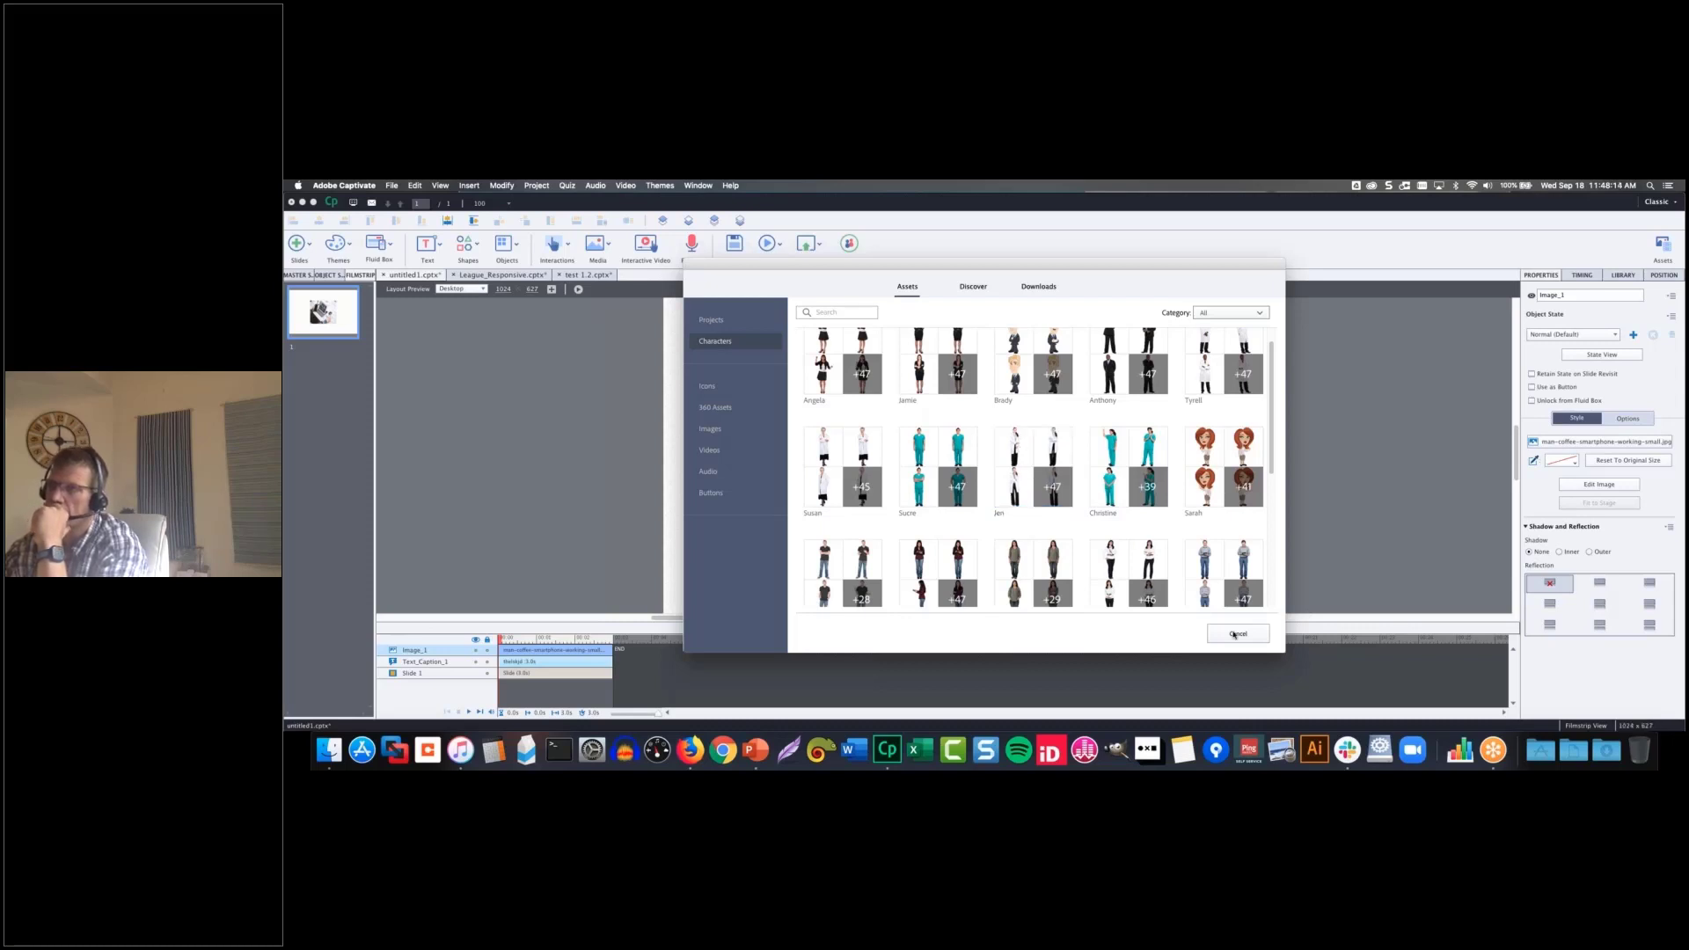
{"action": "key", "text": "Escape"}
- Move the coffee and smartphone image to the upper-left part of the slide and set it to be used as a button
{"action": "left_click", "coordinate": [599, 246]}
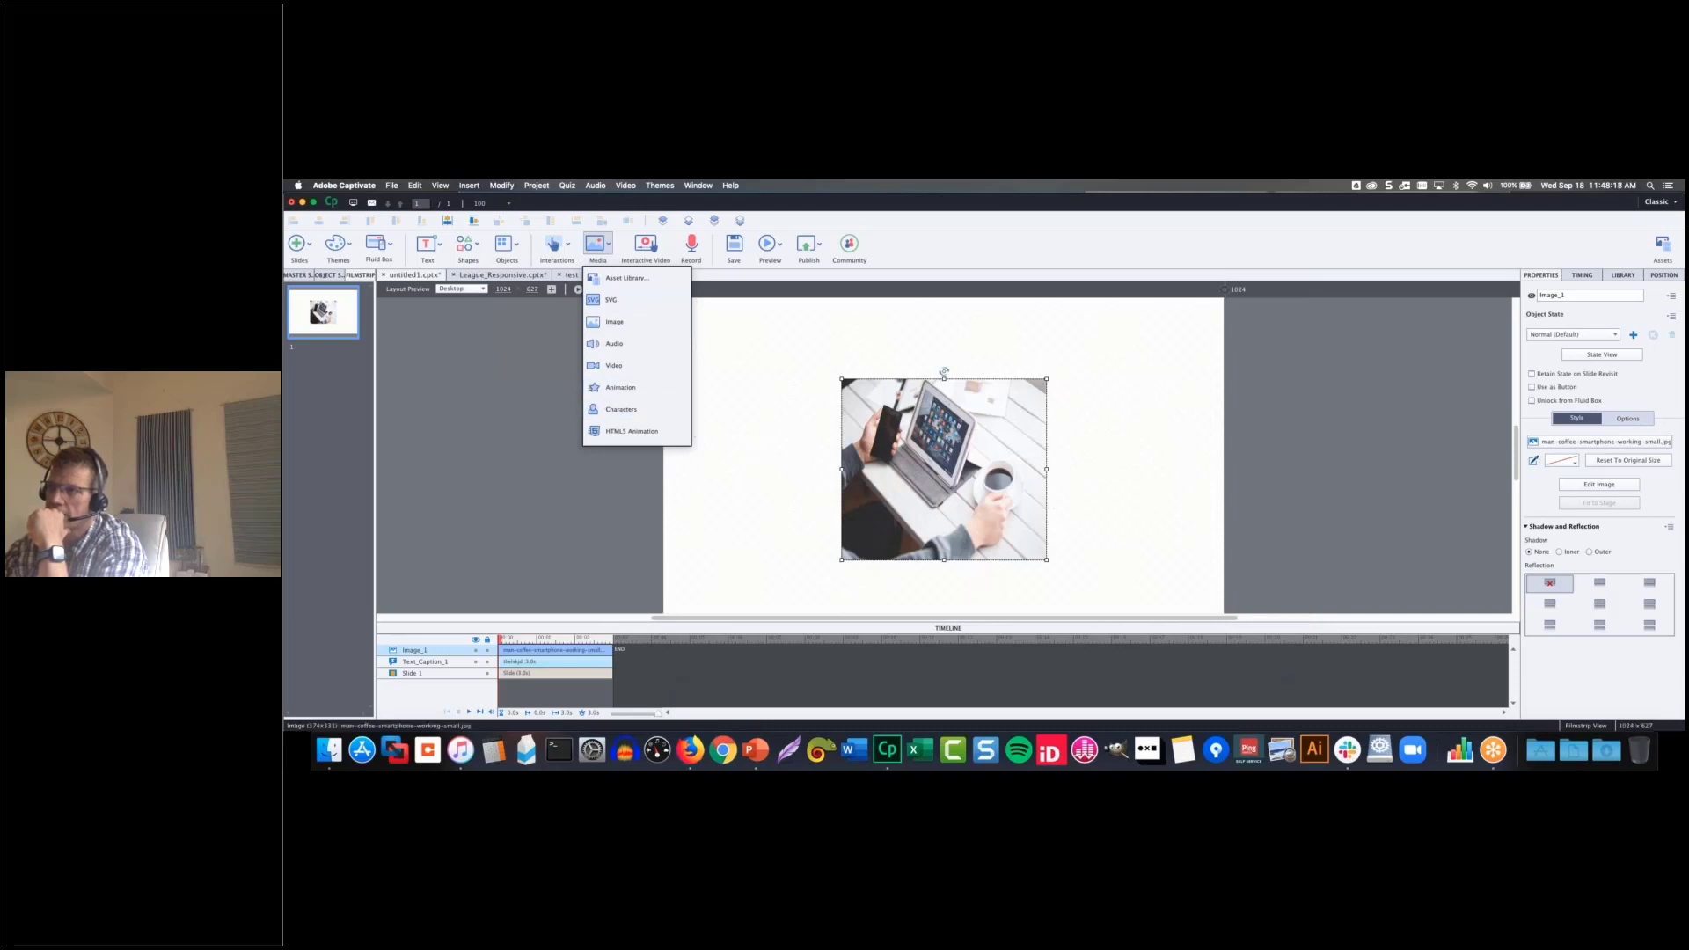
{"action": "left_click_drag", "start_coordinate": [950, 458], "coordinate": [810, 404]}
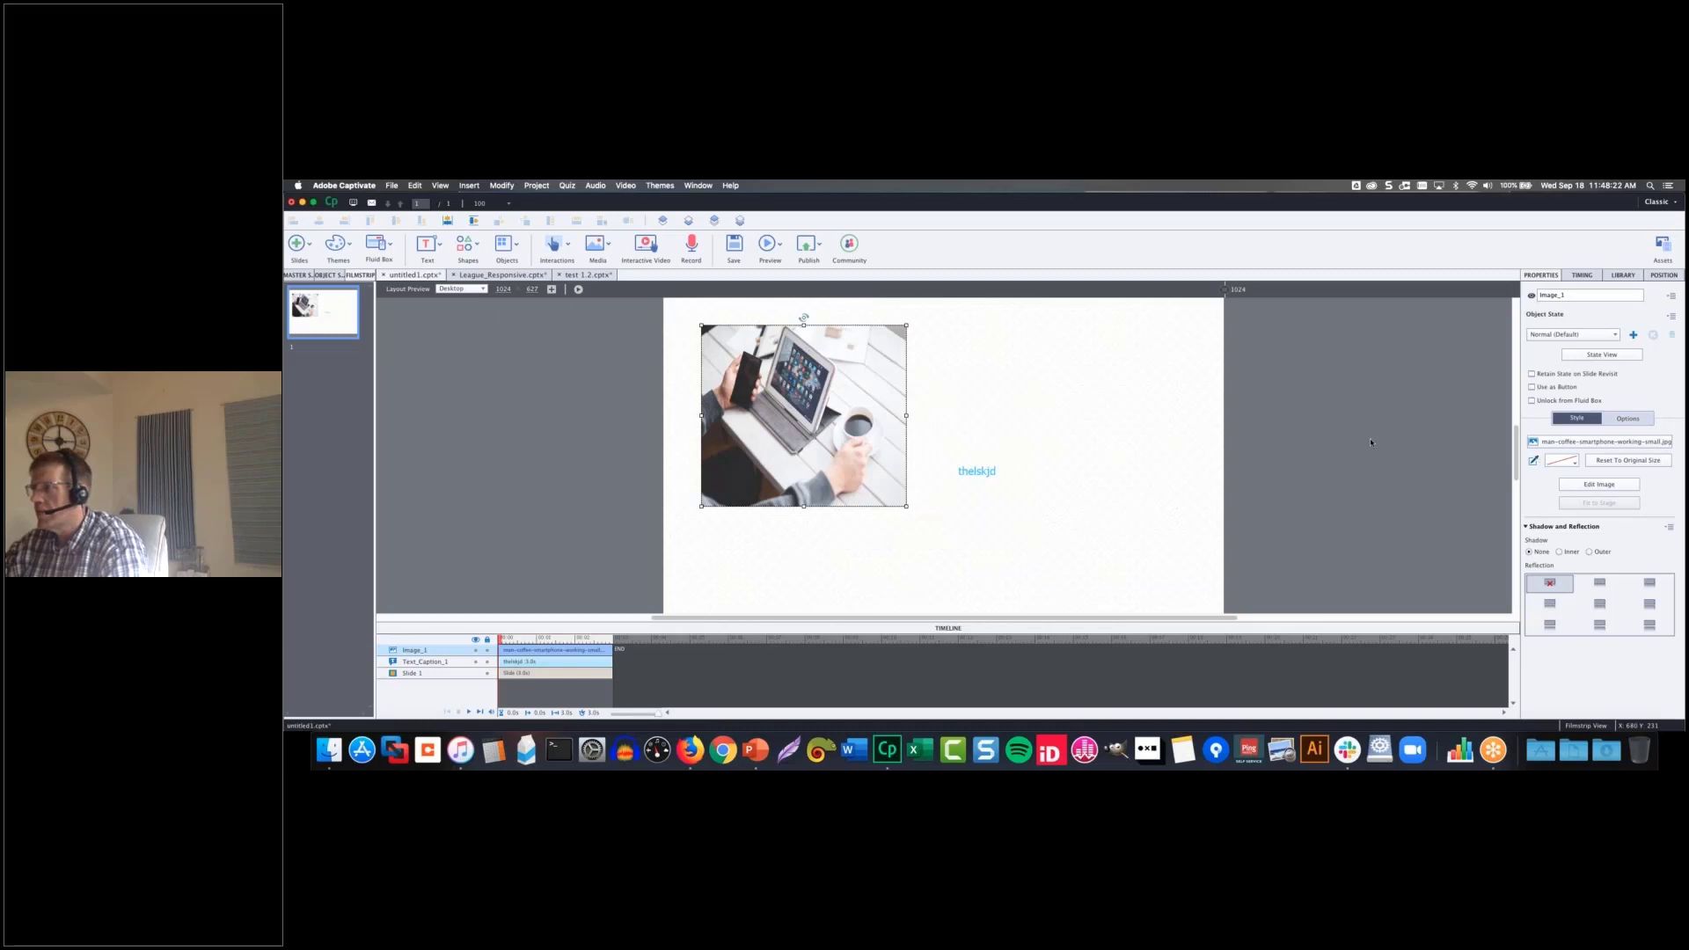
{"action": "left_click", "coordinate": [1532, 387]}
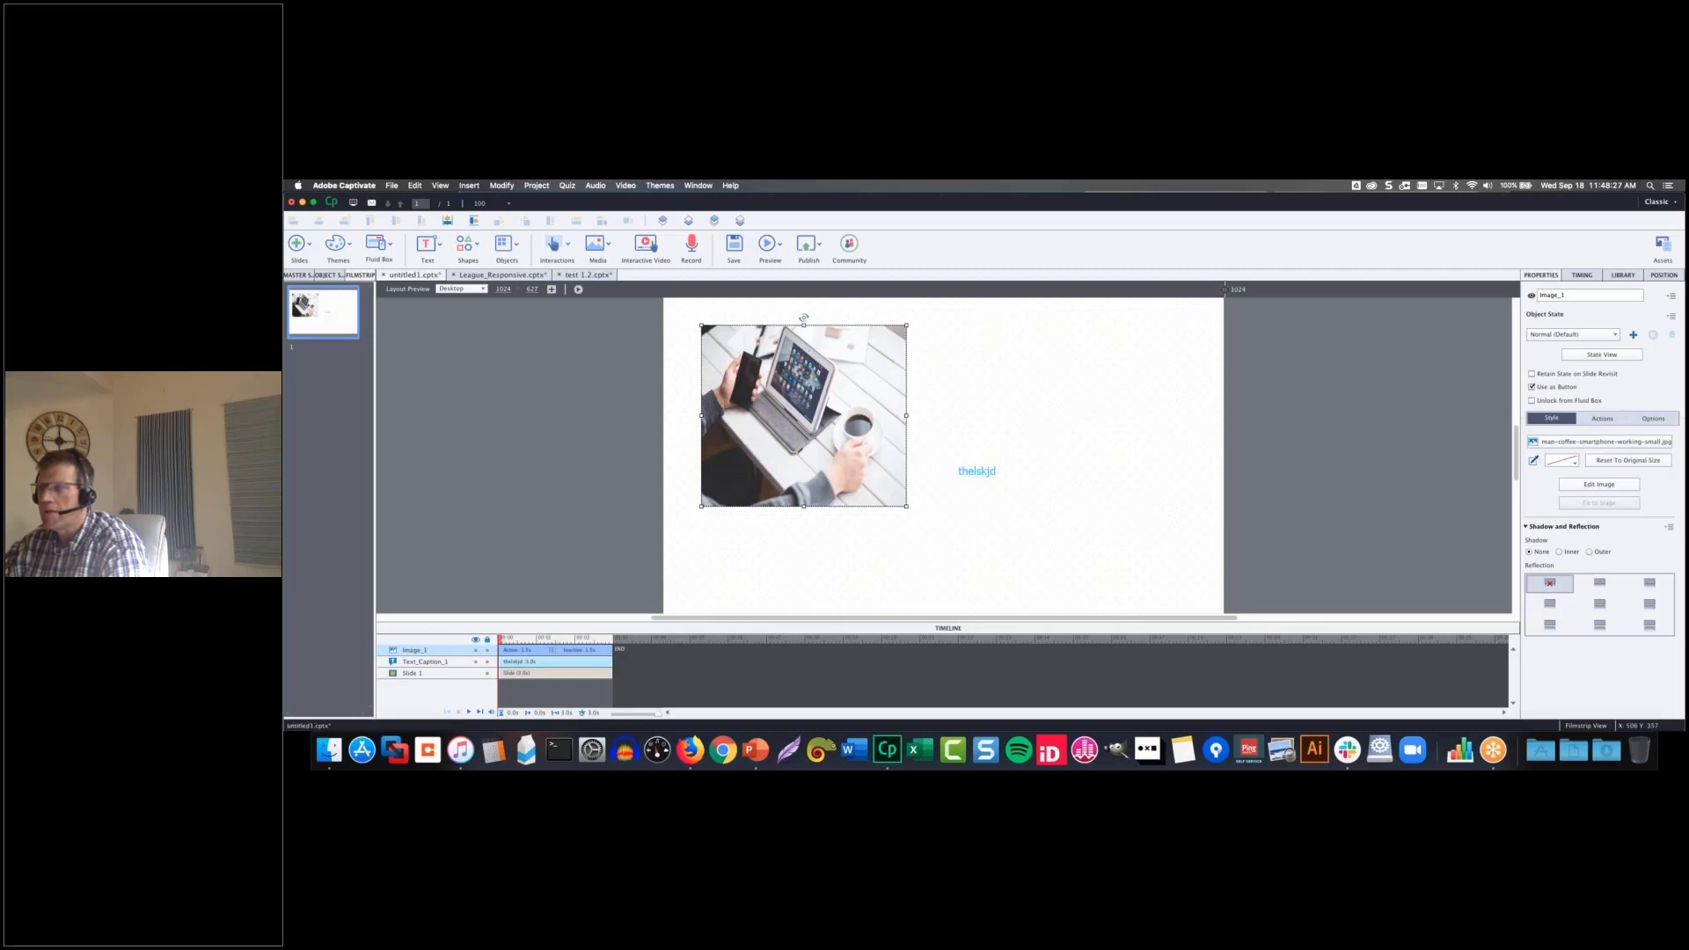
{"action": "left_click", "coordinate": [1606, 421]}
{"action": "left_click", "coordinate": [1593, 448]}
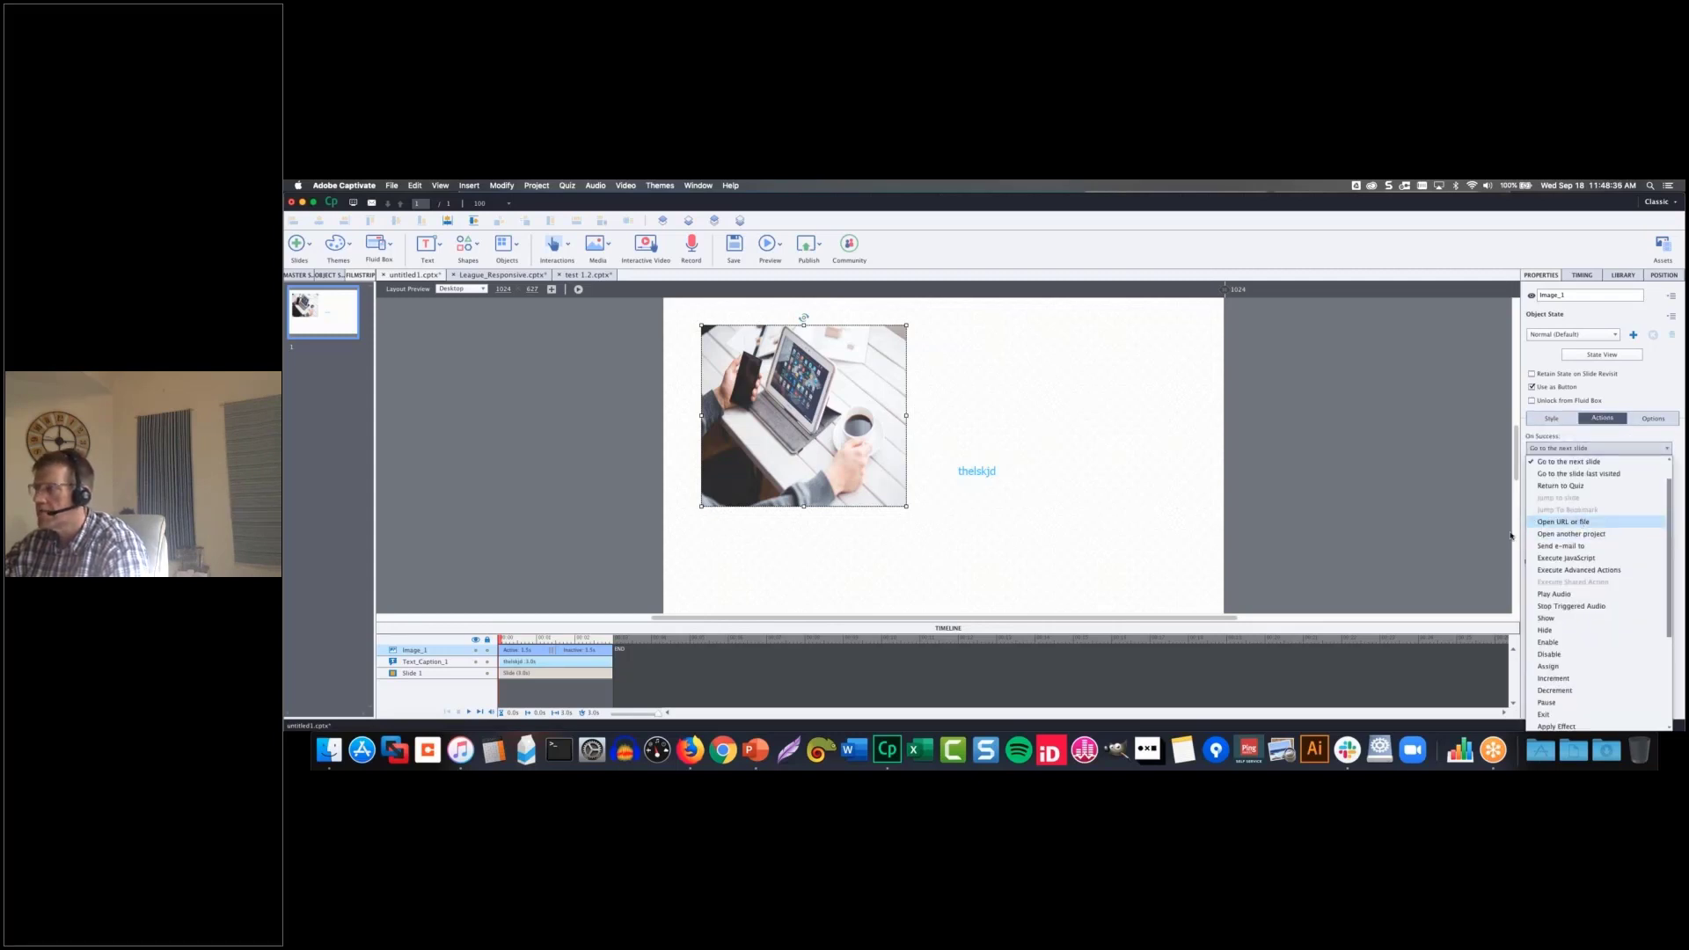
{"action": "left_click", "coordinate": [1566, 522]}
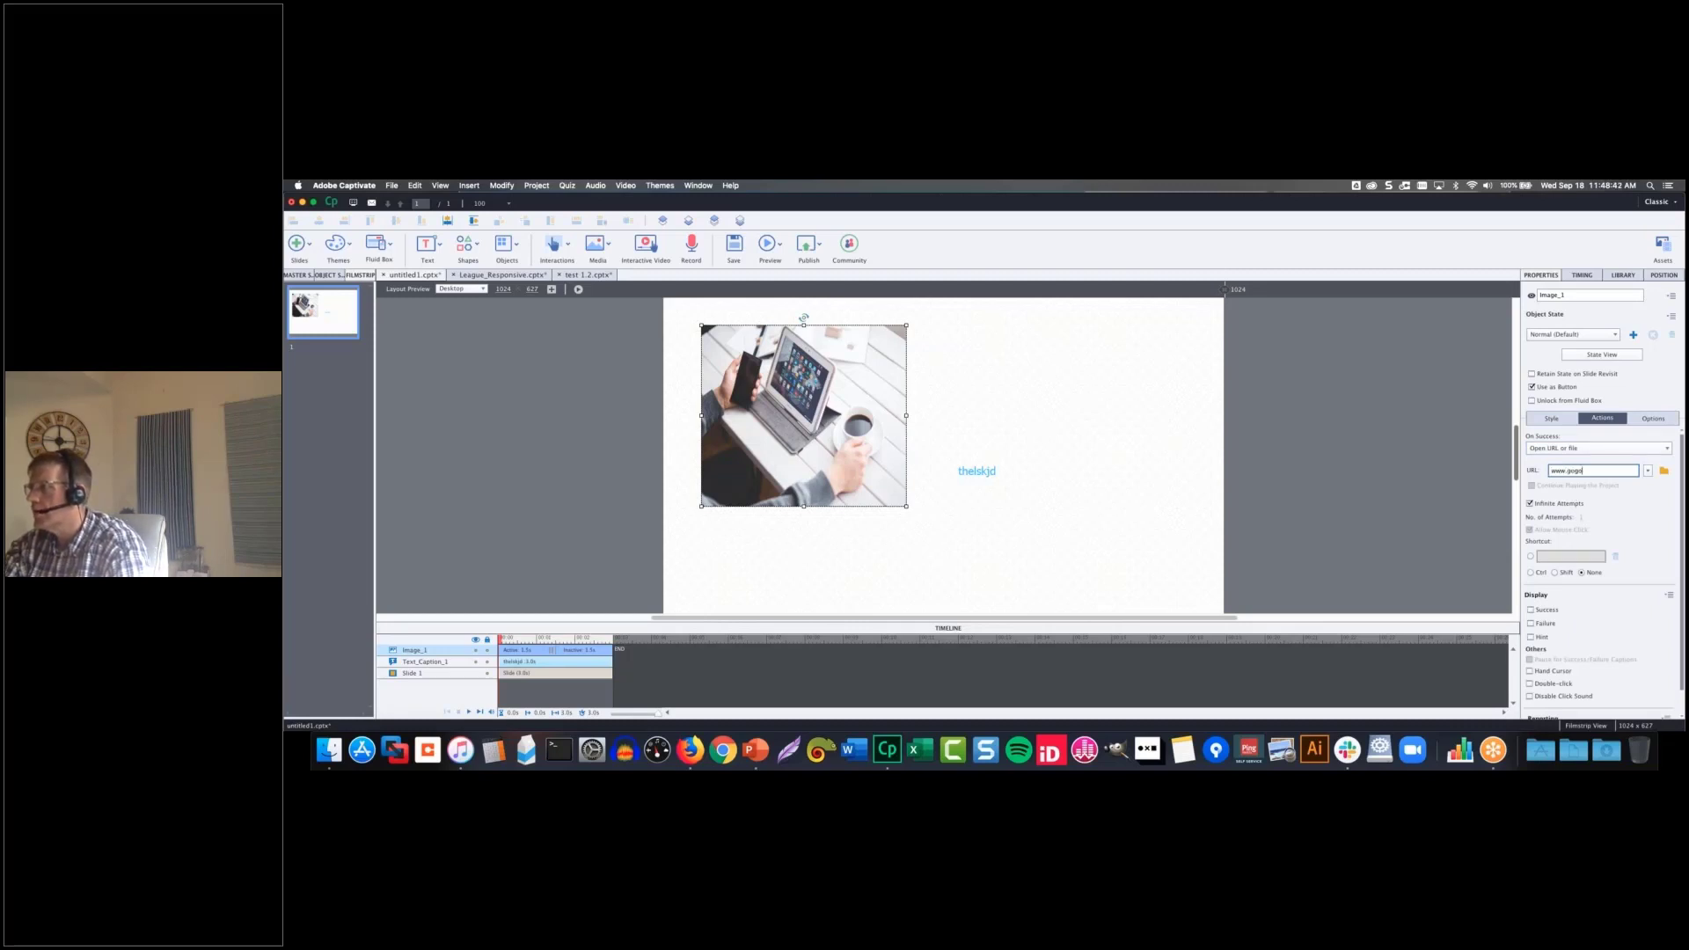
{"action": "type", "text": "www.google.com"}
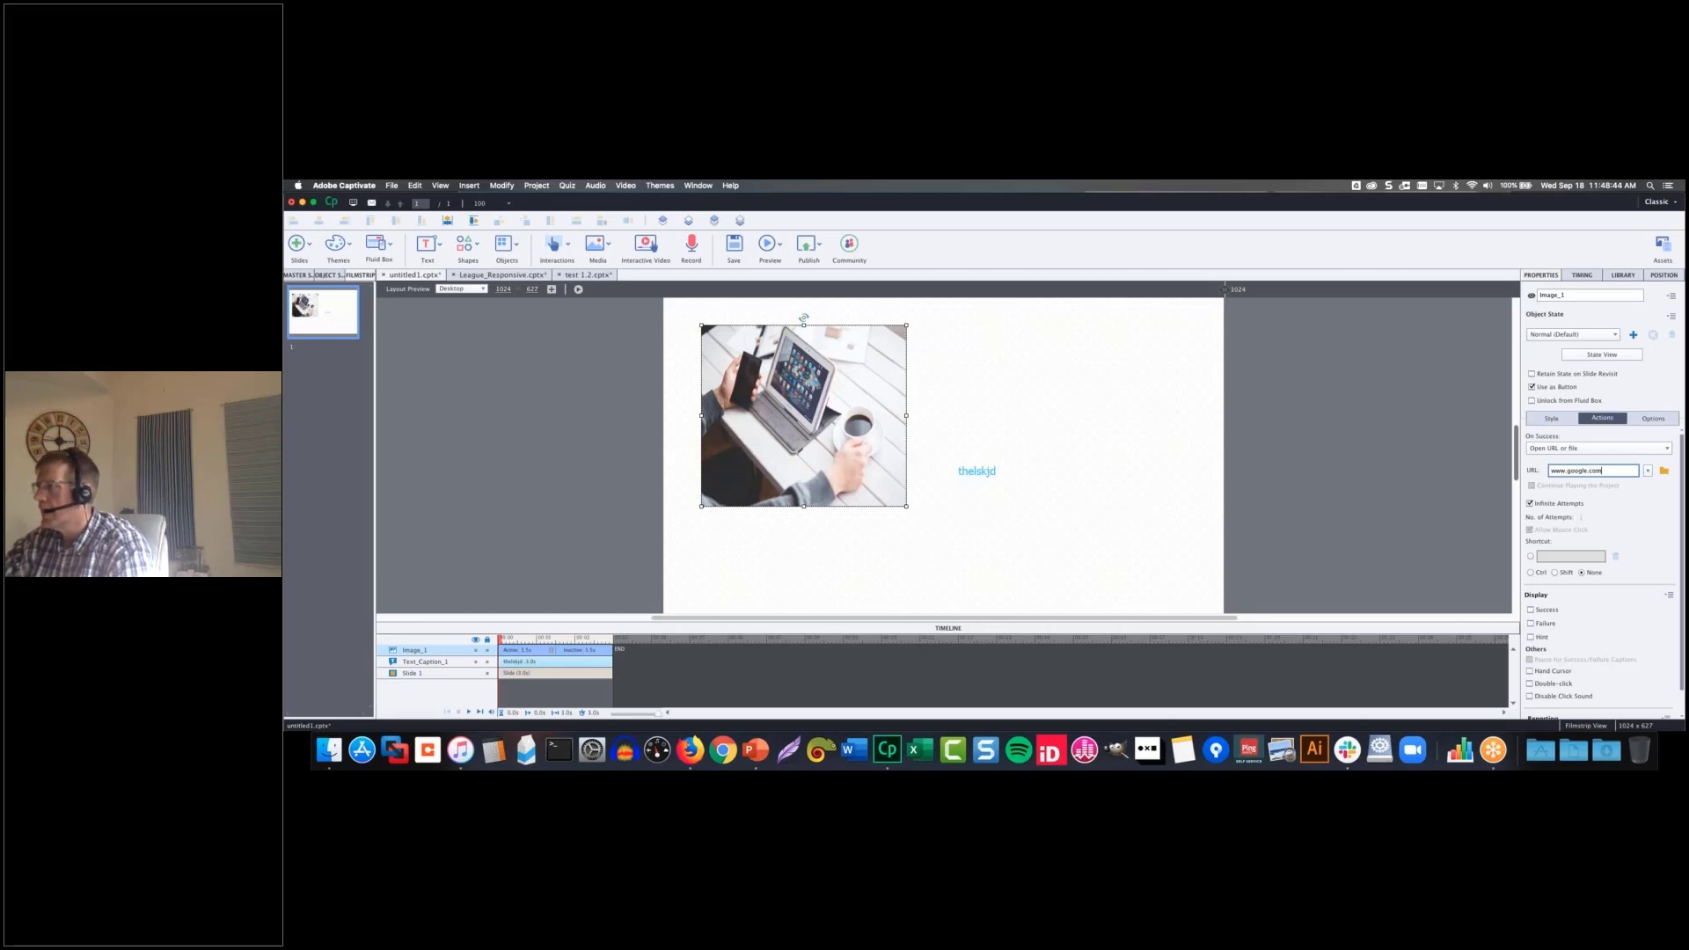
{"action": "left_click", "coordinate": [1648, 473]}
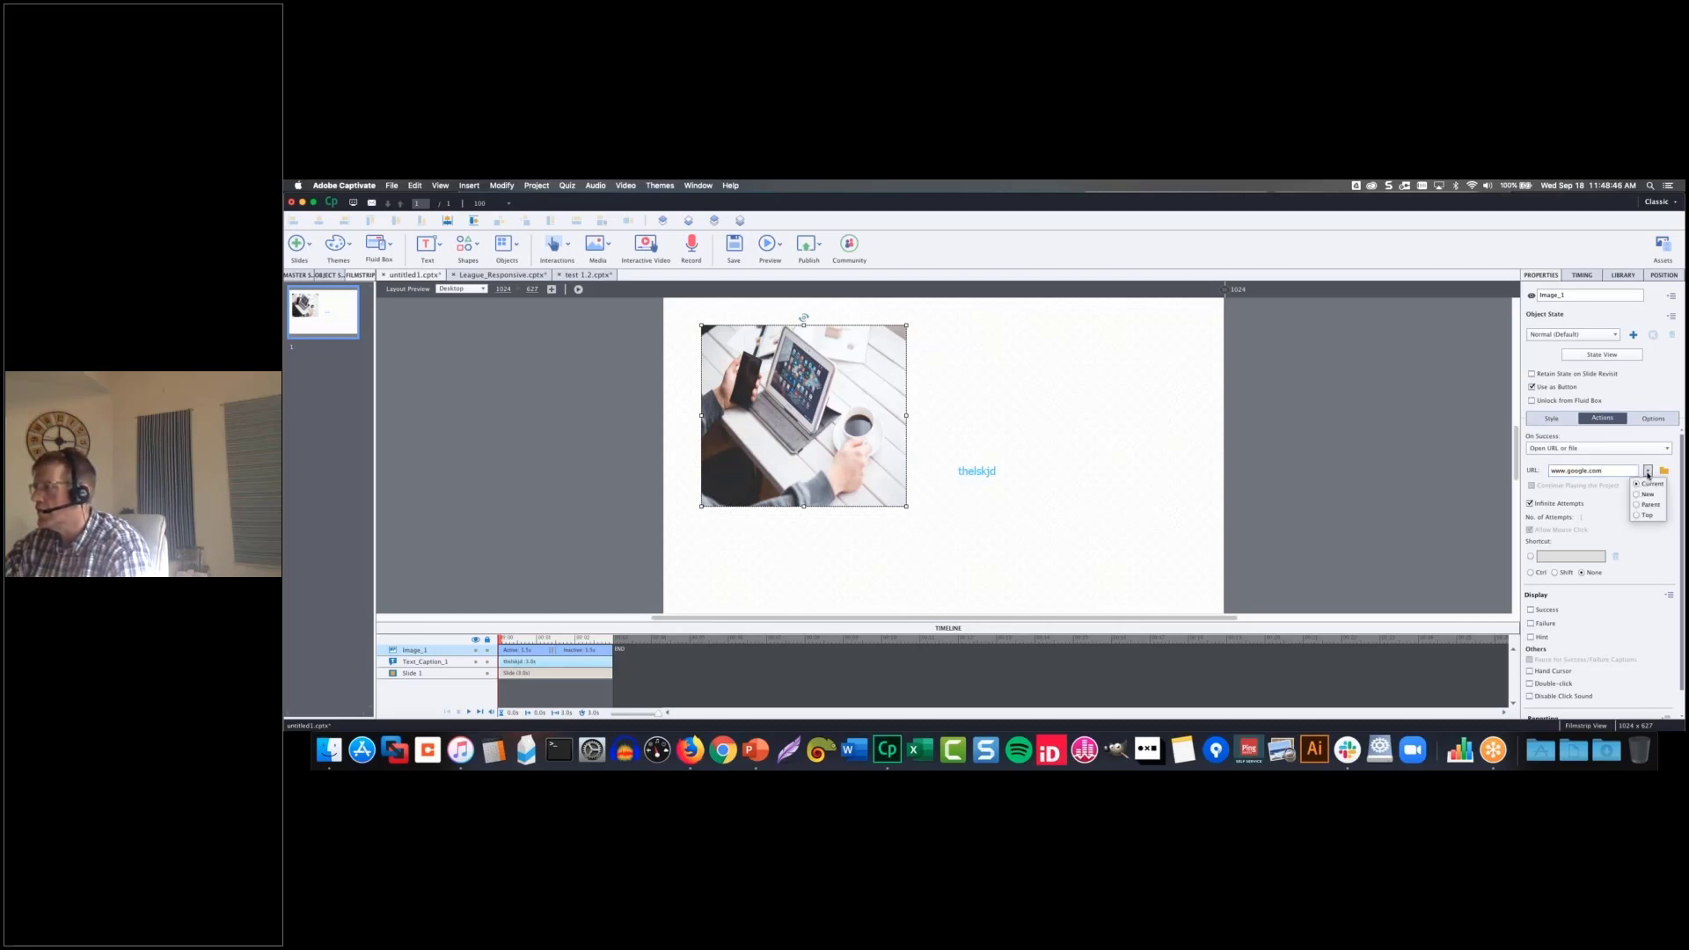
{"action": "left_click", "coordinate": [1645, 495]}
{"action": "left_click", "coordinate": [1533, 486]}
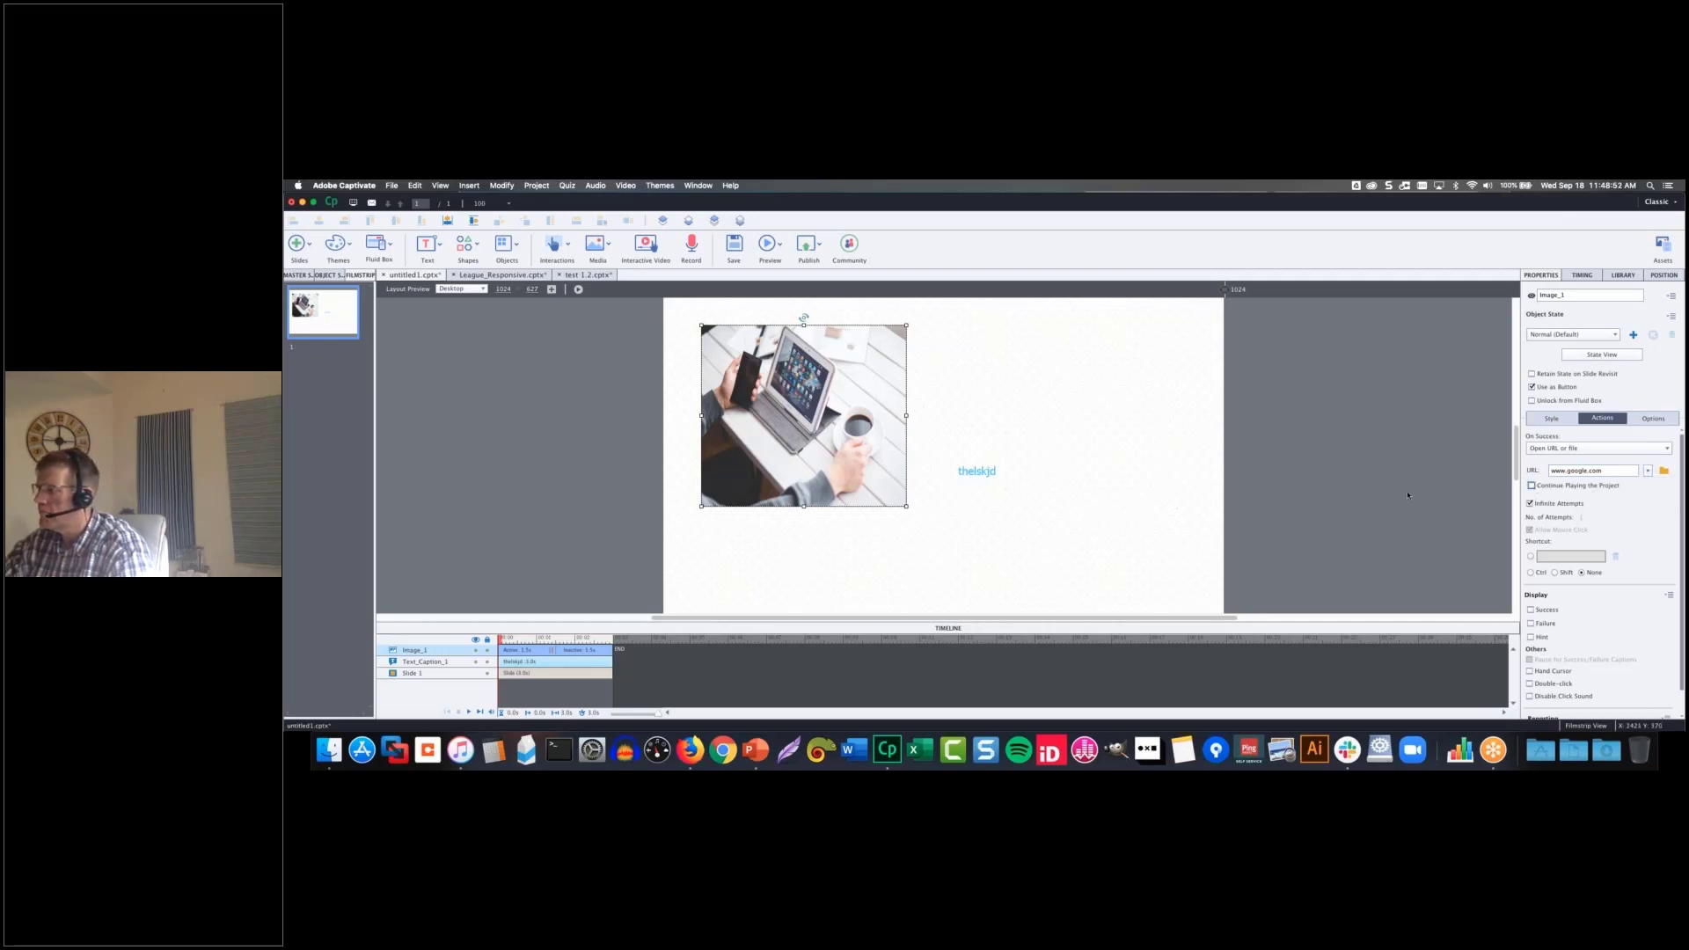
- Enable Hand Cursor and Disable Click Sound for the image button, and deselect the image
{"action": "left_click", "coordinate": [1530, 670]}
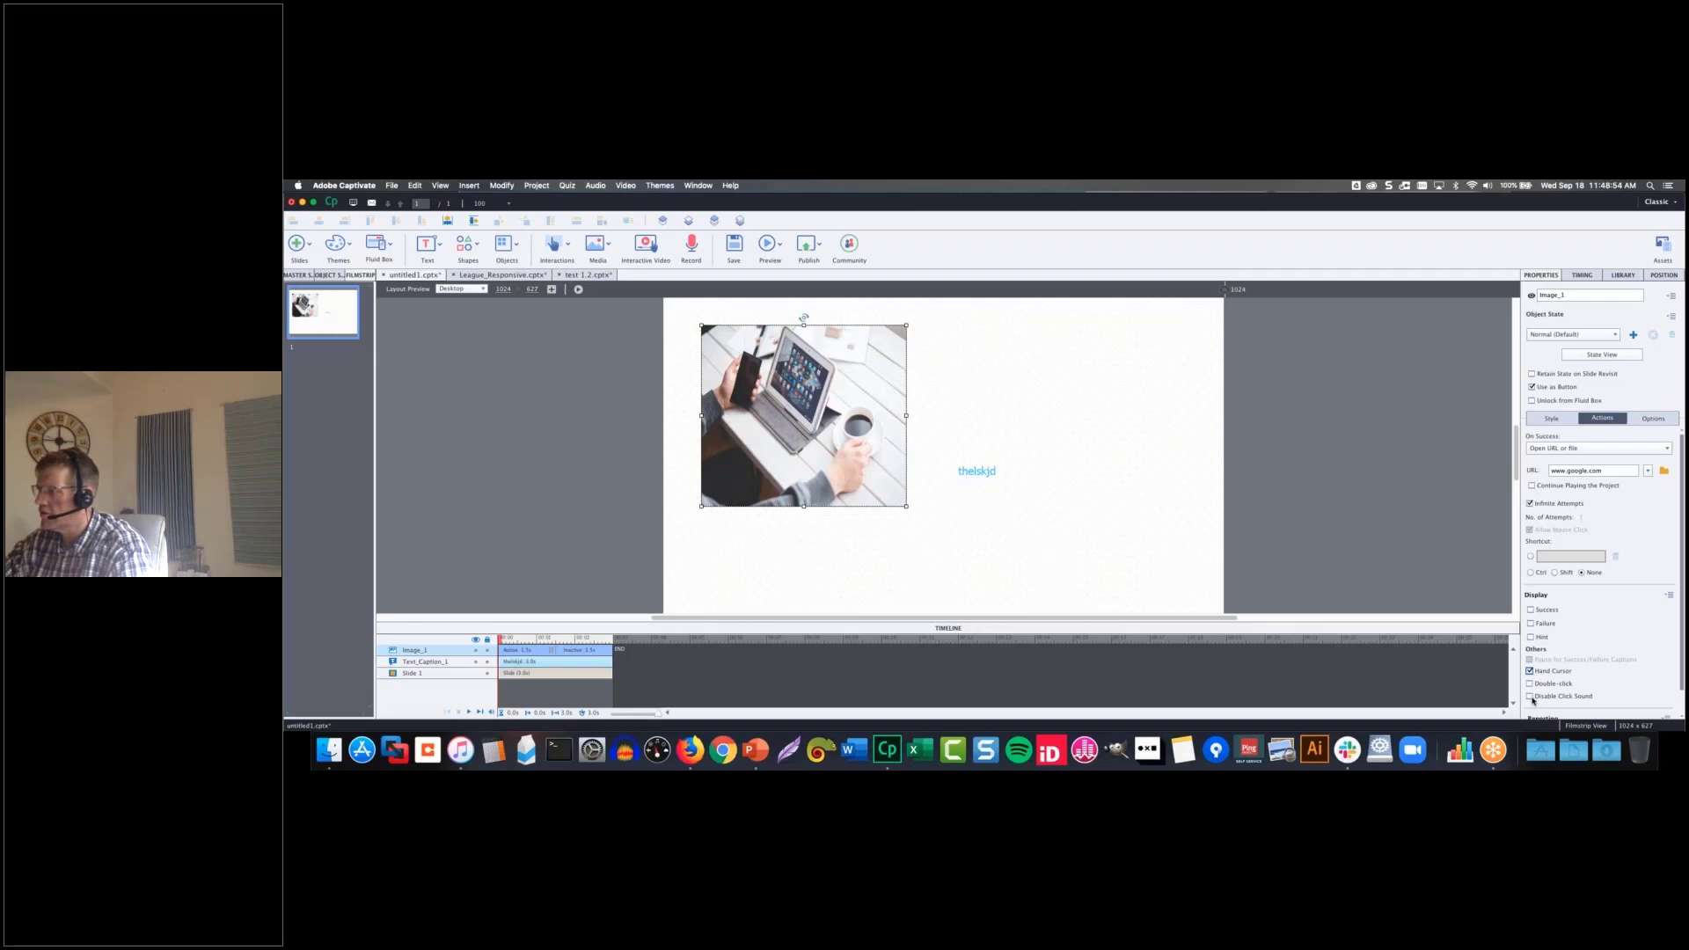
{"action": "left_click", "coordinate": [1531, 697]}
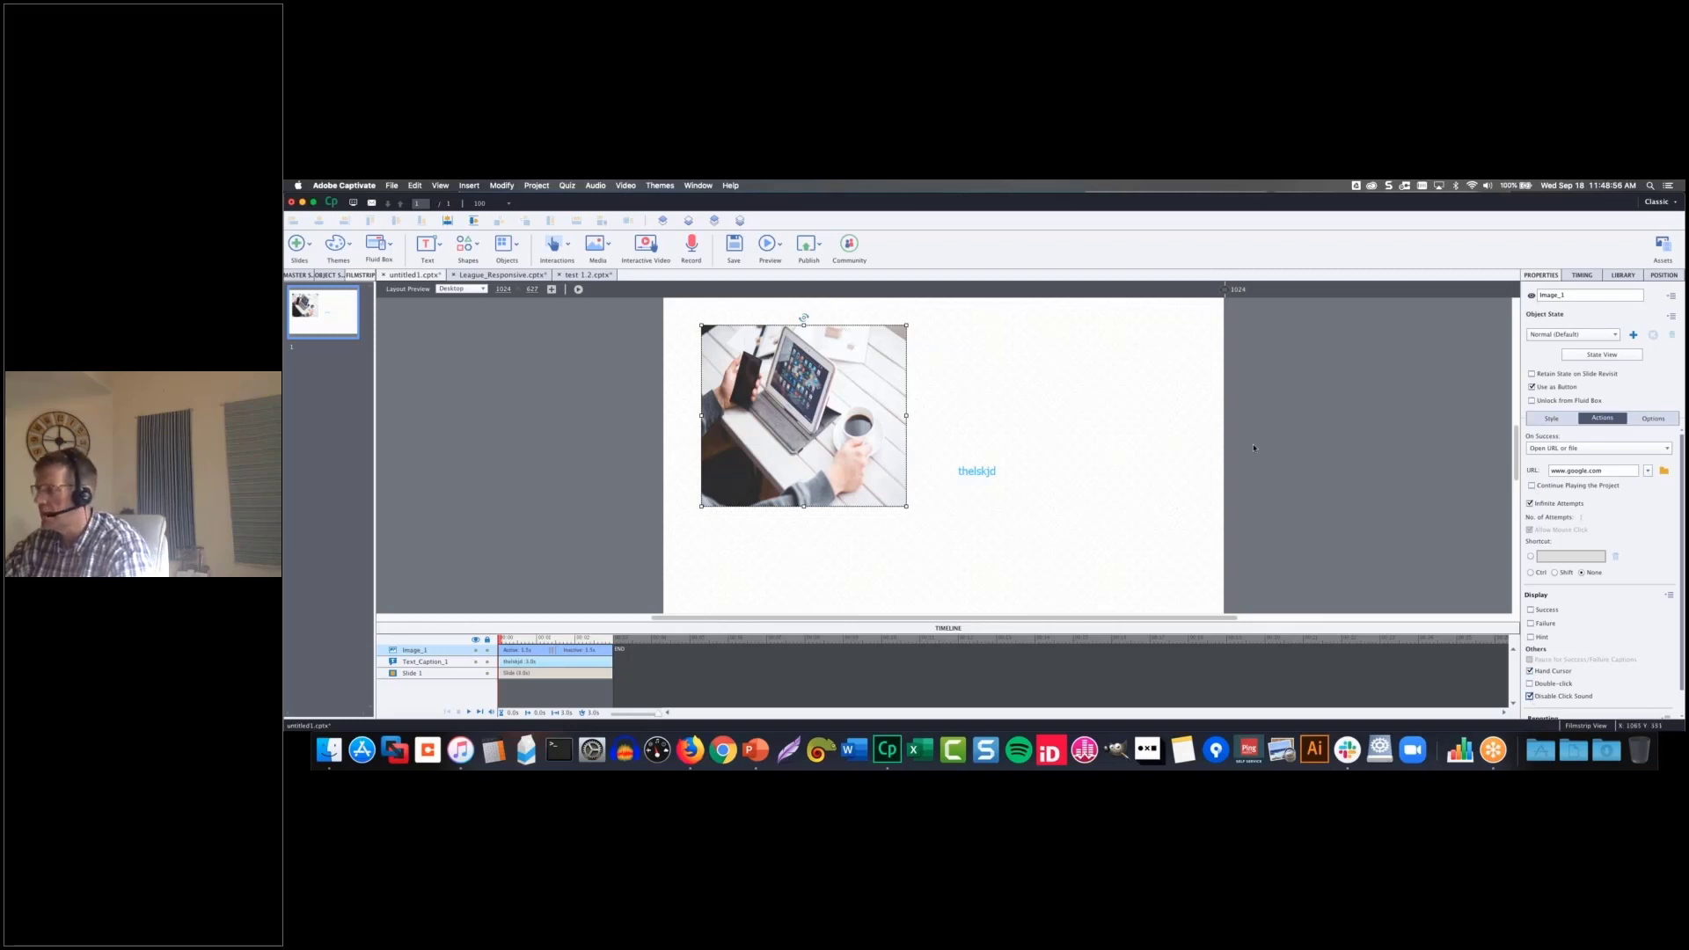
{"action": "left_click", "coordinate": [1310, 446]}
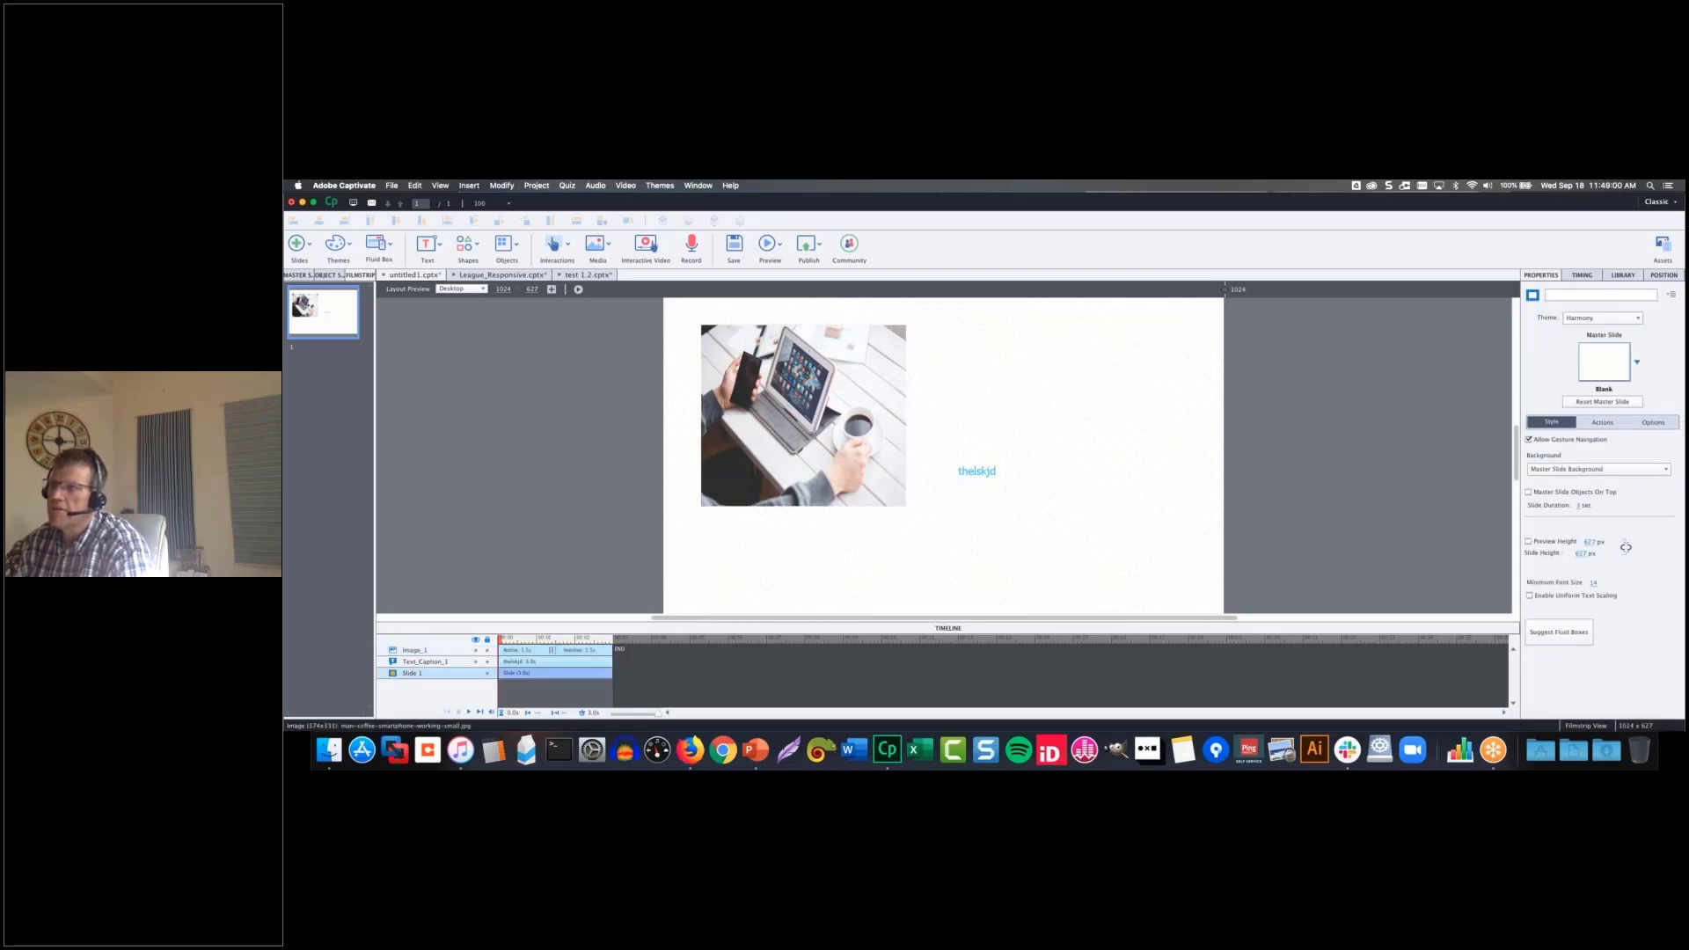
- Test the image's Google link in a browser preview of the next slides, close the Google page, and return to Adobe Captivate
{"action": "left_click", "coordinate": [774, 245]}
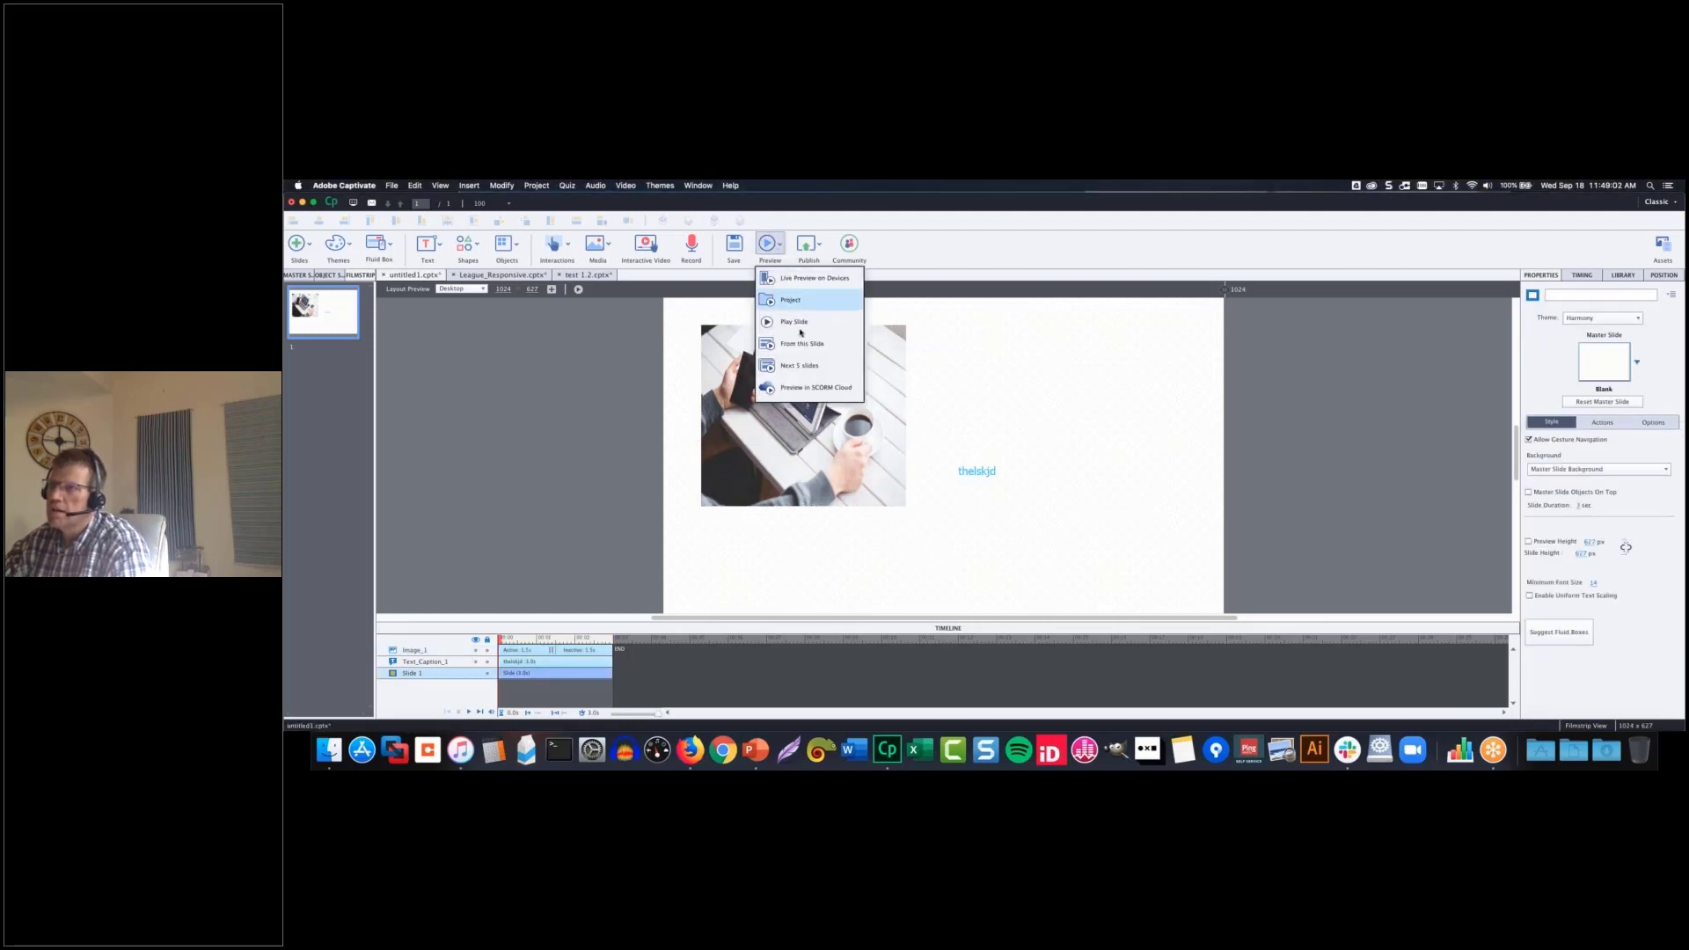
{"action": "left_click", "coordinate": [800, 363]}
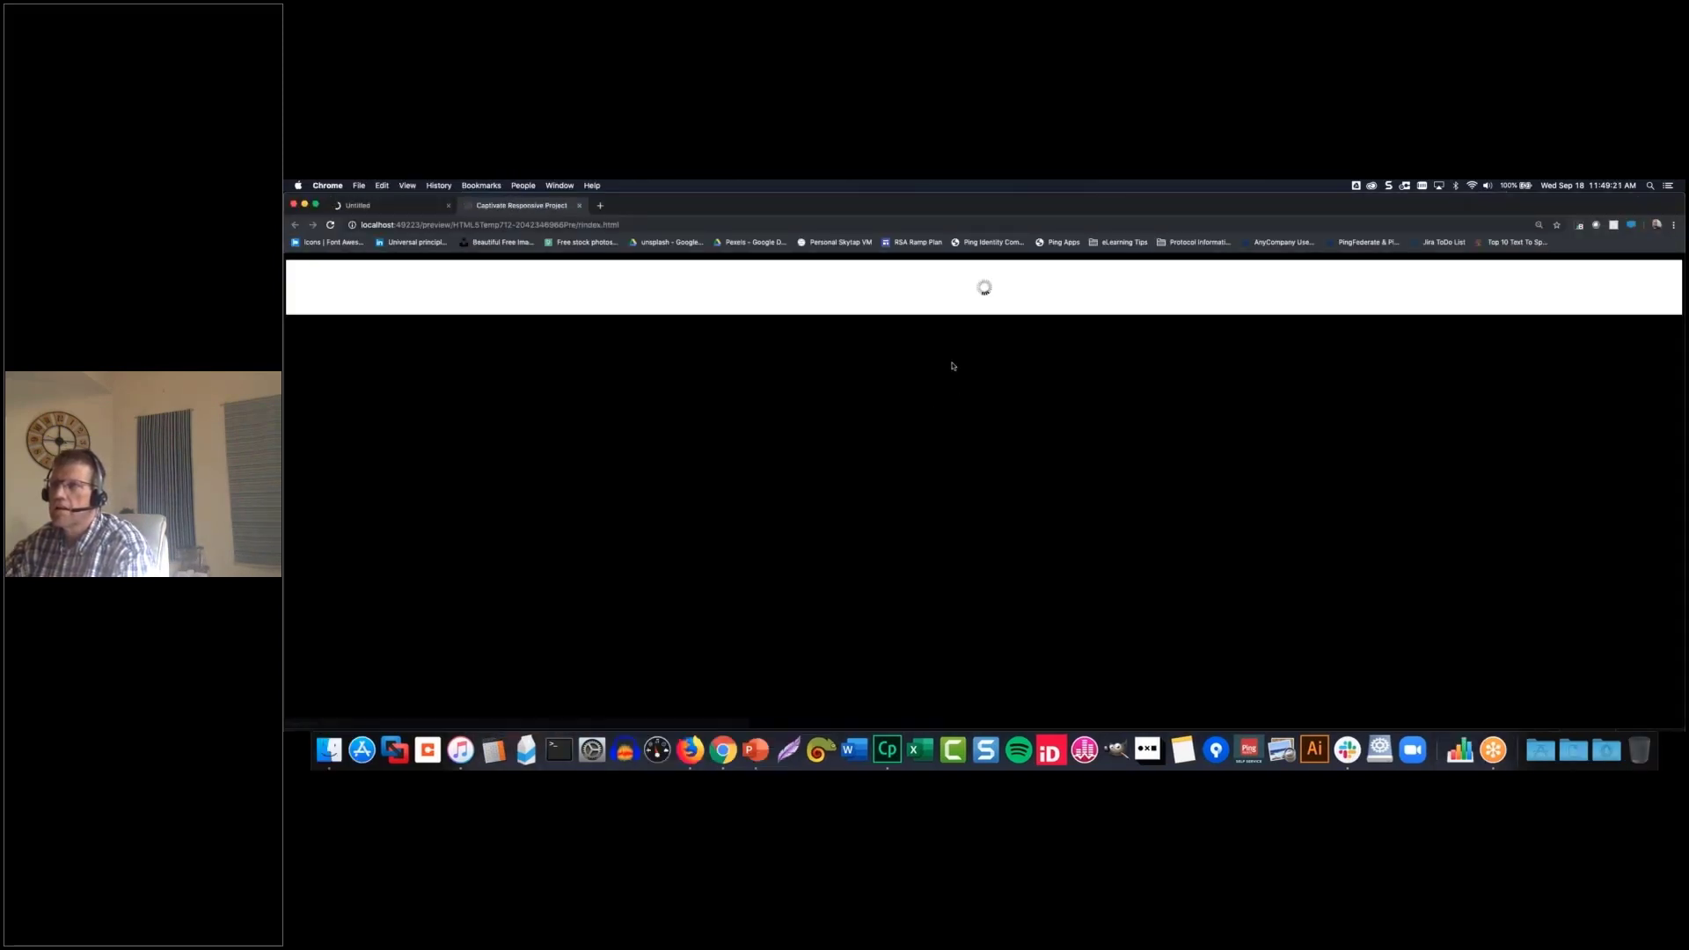
{"action": "left_click", "coordinate": [984, 381]}
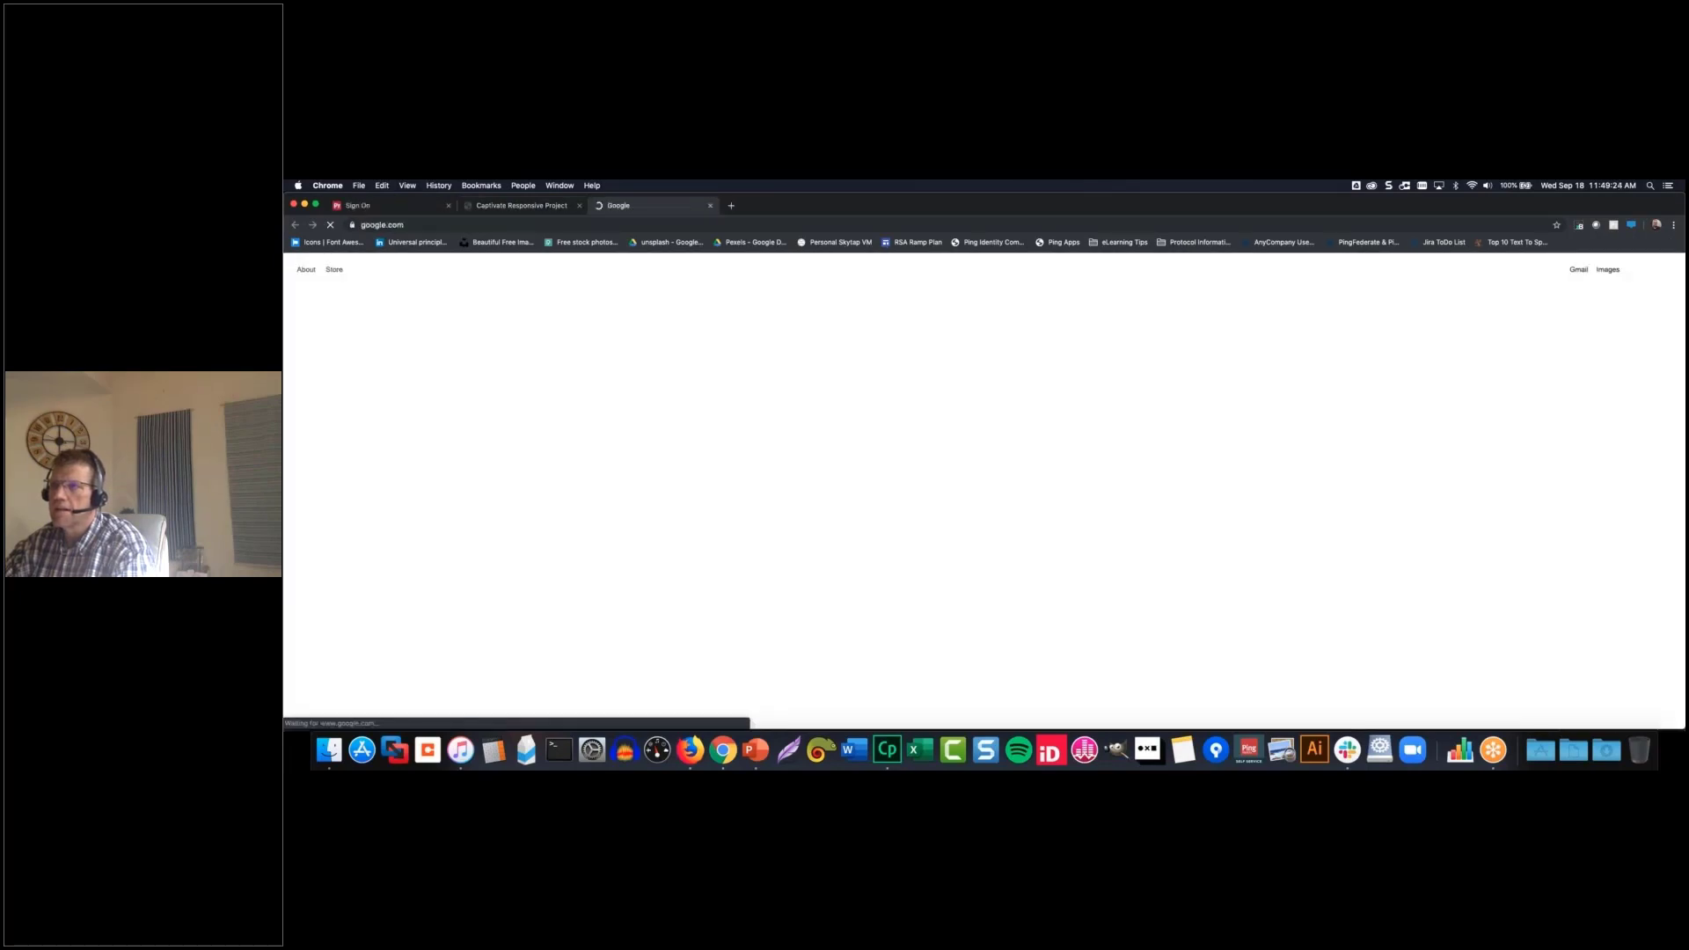
{"action": "left_click", "coordinate": [518, 207]}
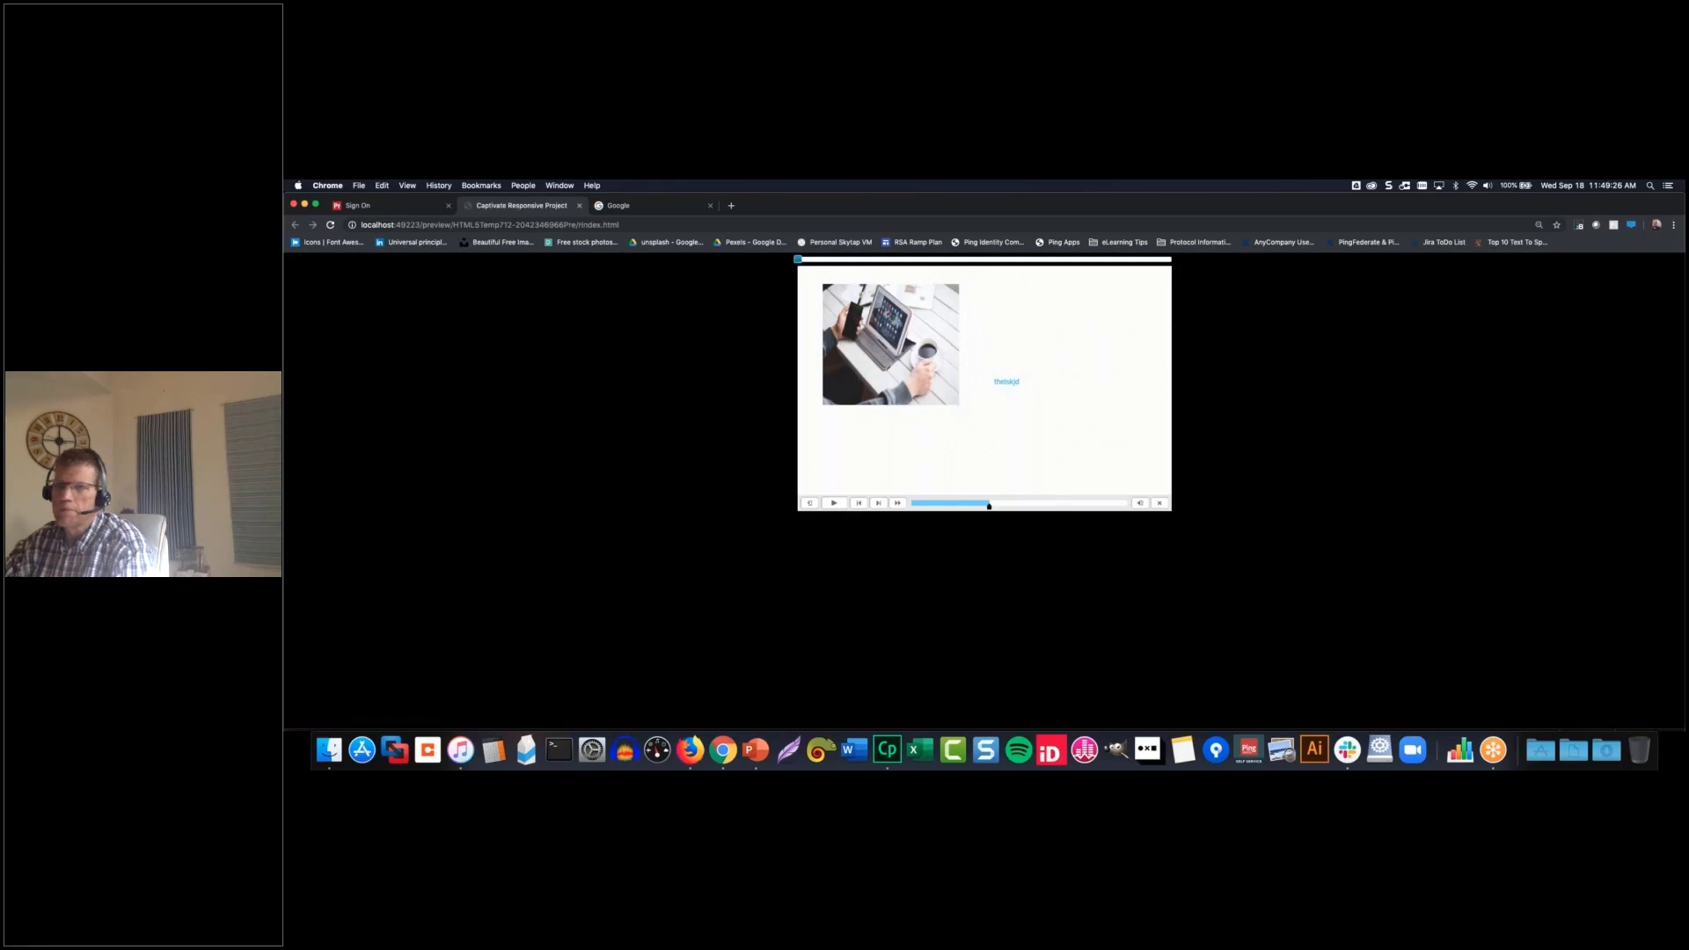
{"action": "left_click", "coordinate": [711, 206]}
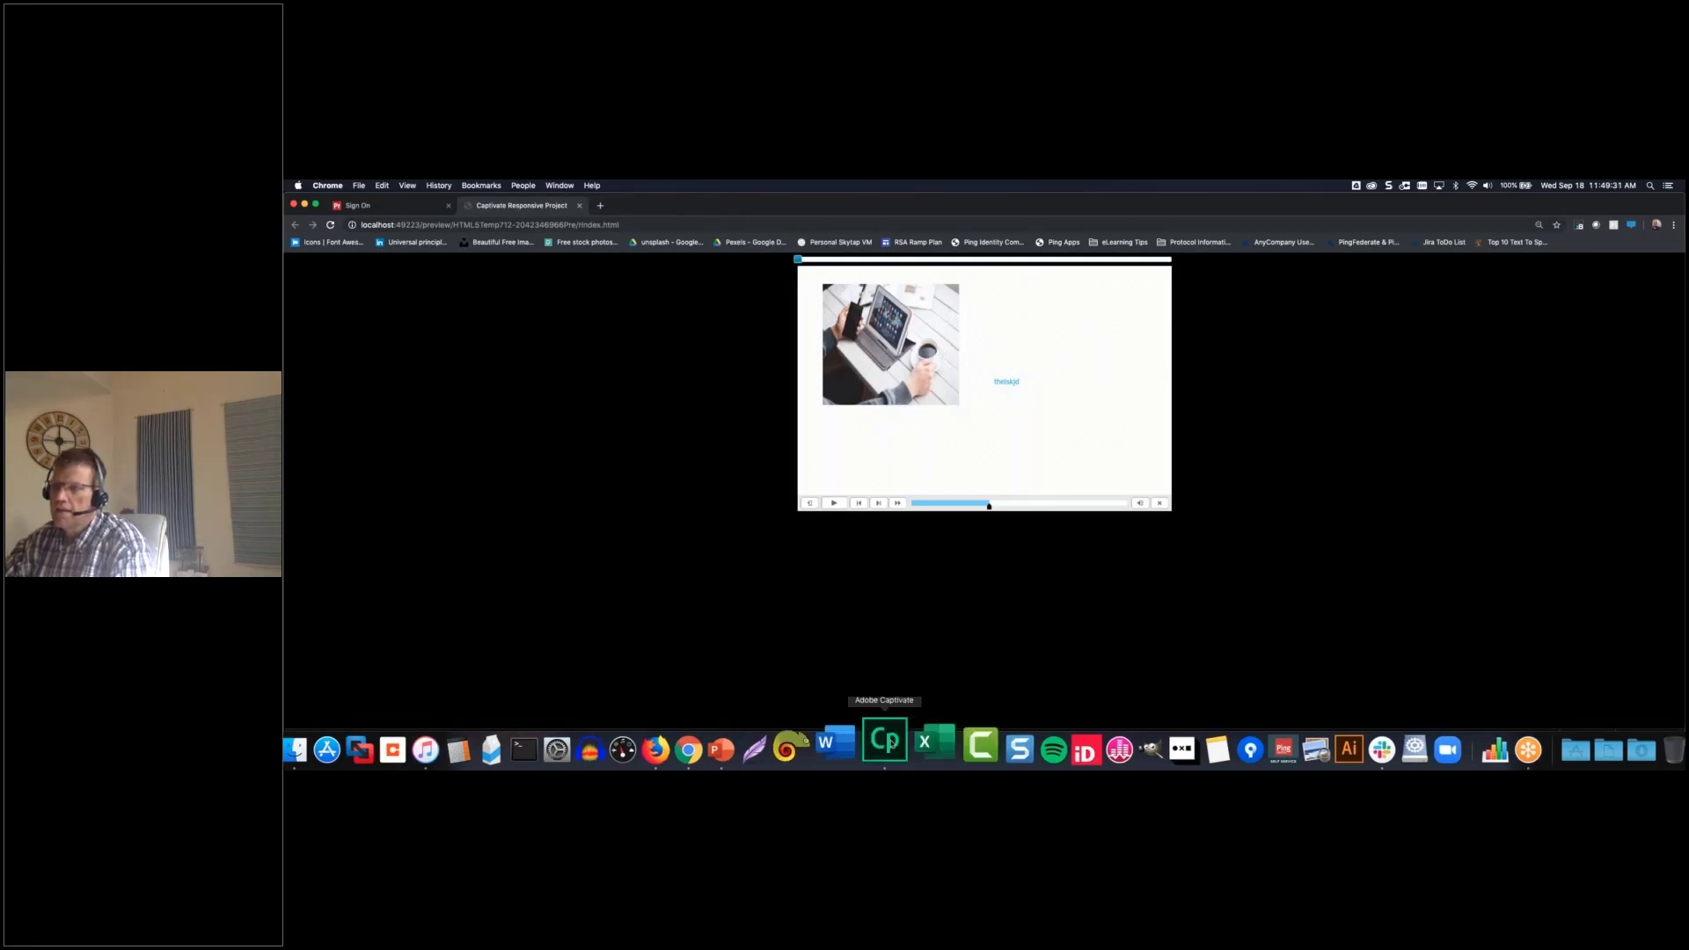
{"action": "left_click", "coordinate": [889, 741]}
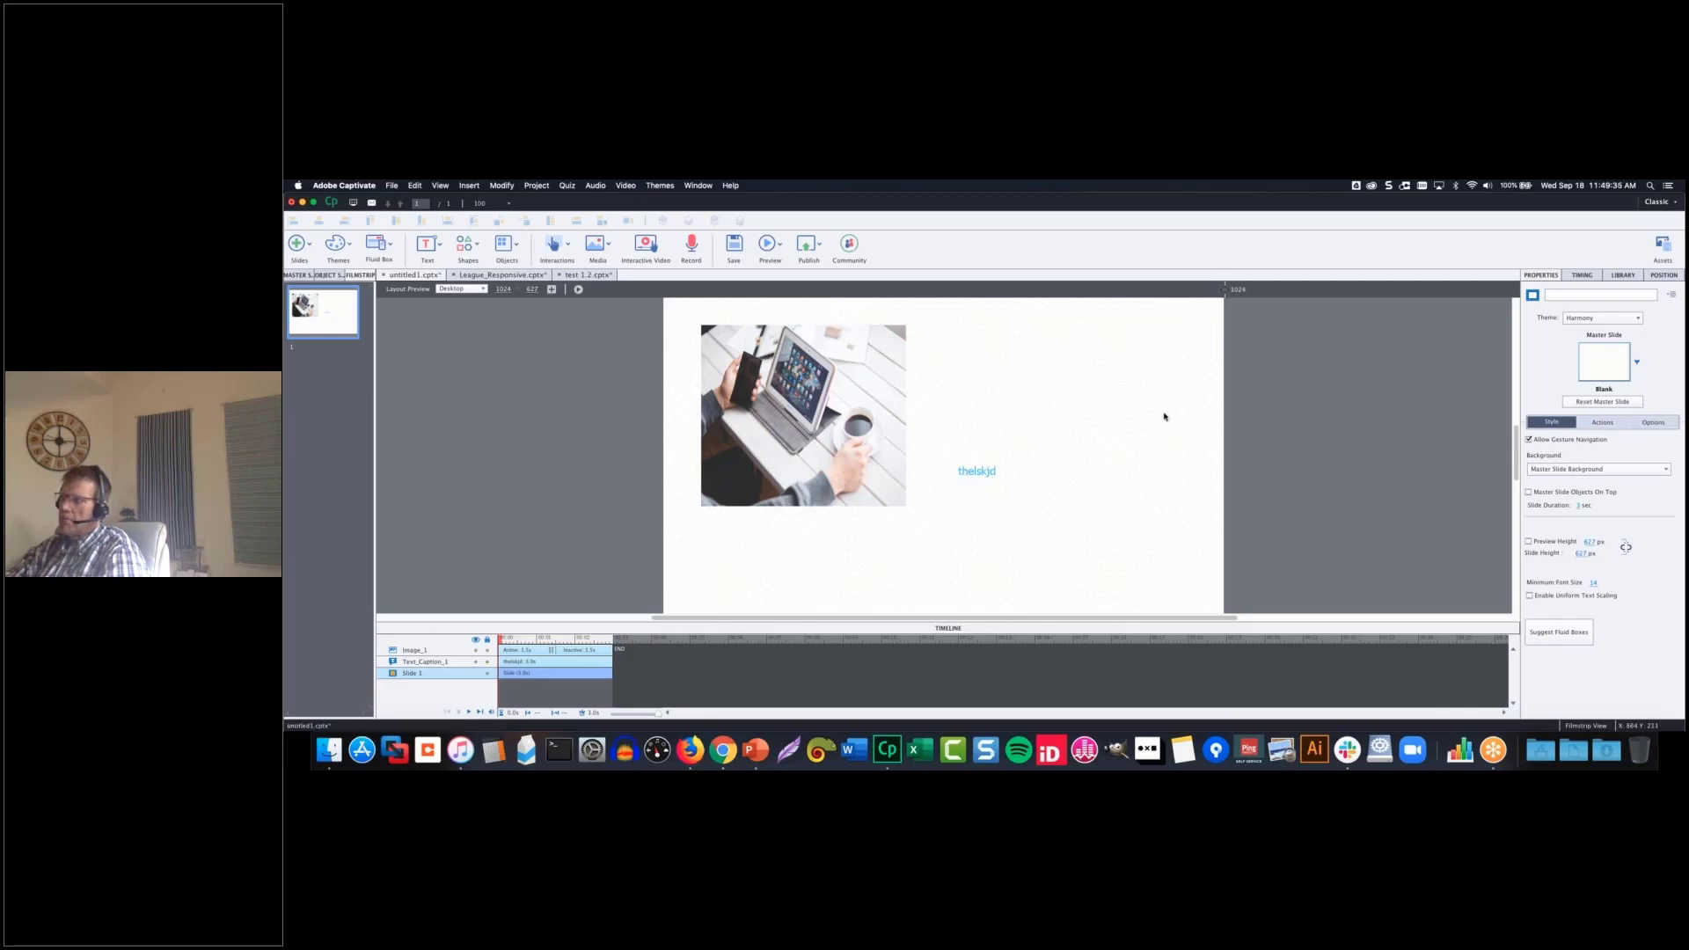
- Browse the asset library's Images category, the Adobe Stock page under Discover, and the list of downloaded project templates
{"action": "left_click", "coordinate": [1662, 244]}
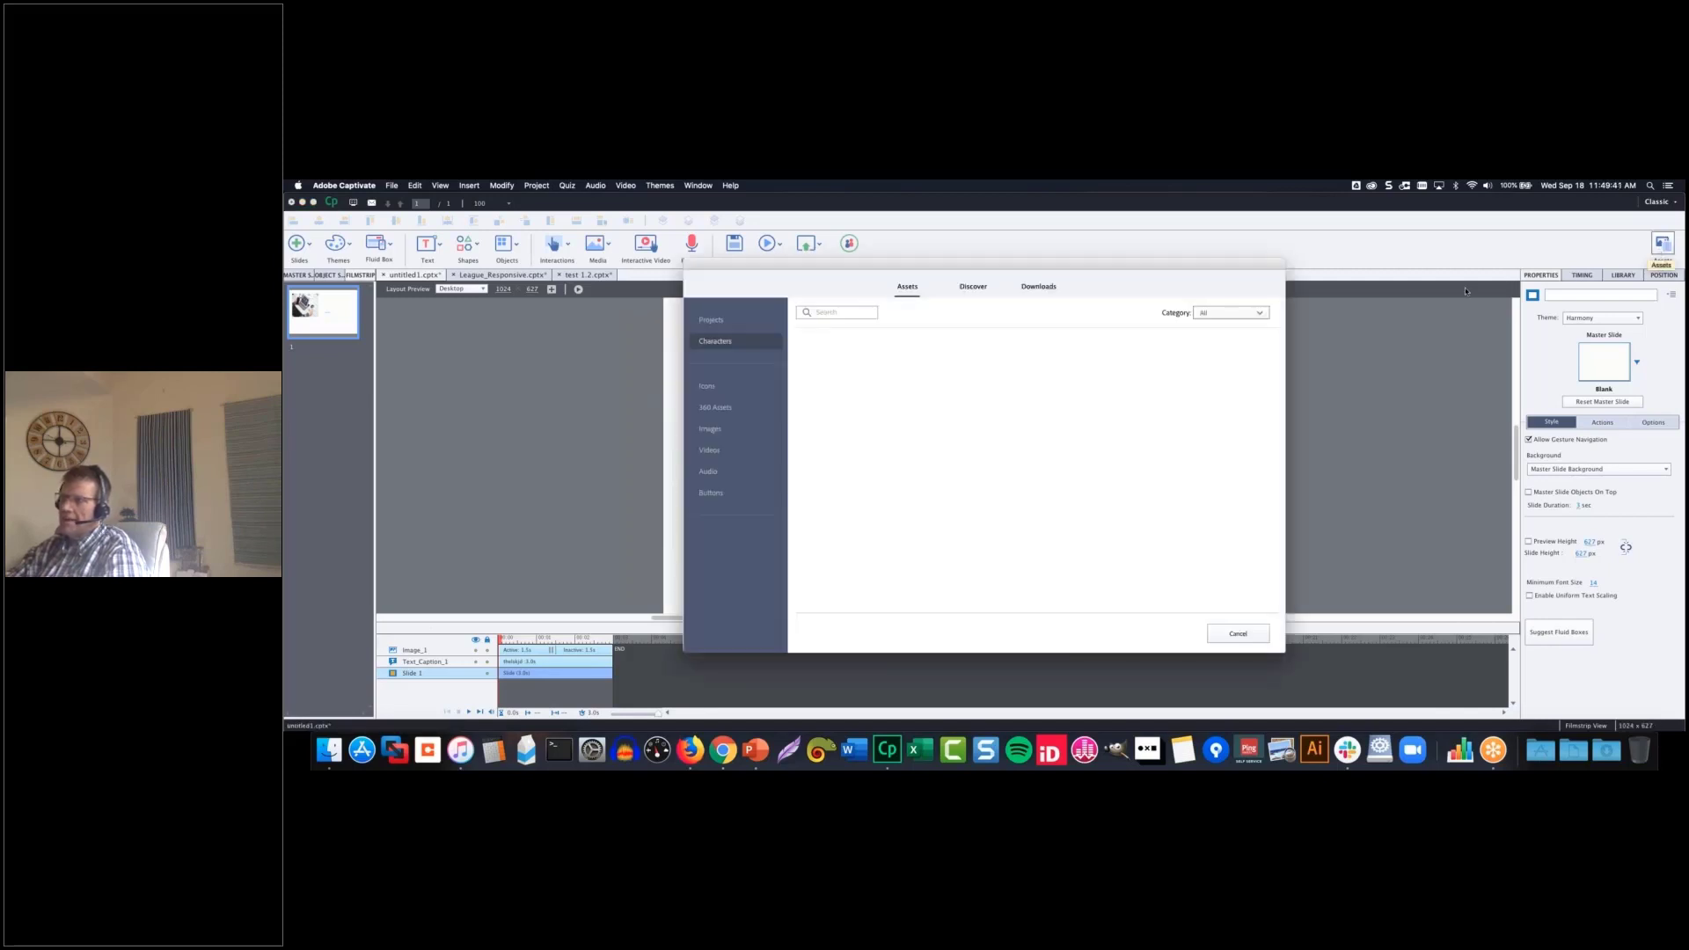
{"action": "left_click", "coordinate": [1237, 634]}
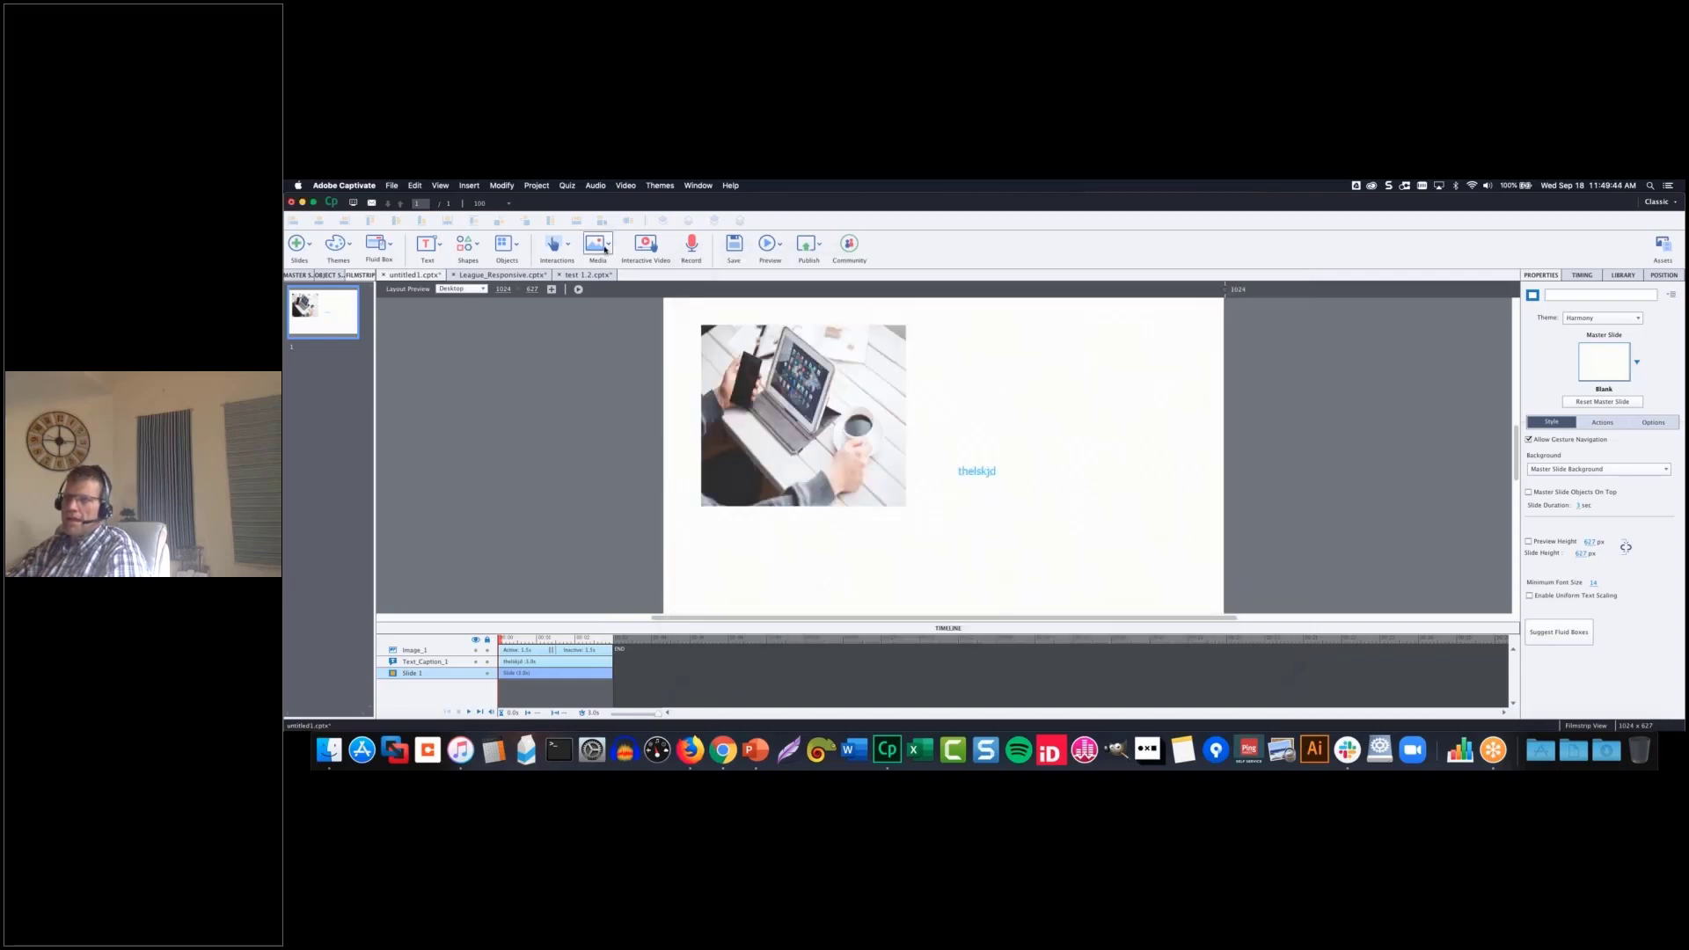
{"action": "left_click", "coordinate": [606, 250]}
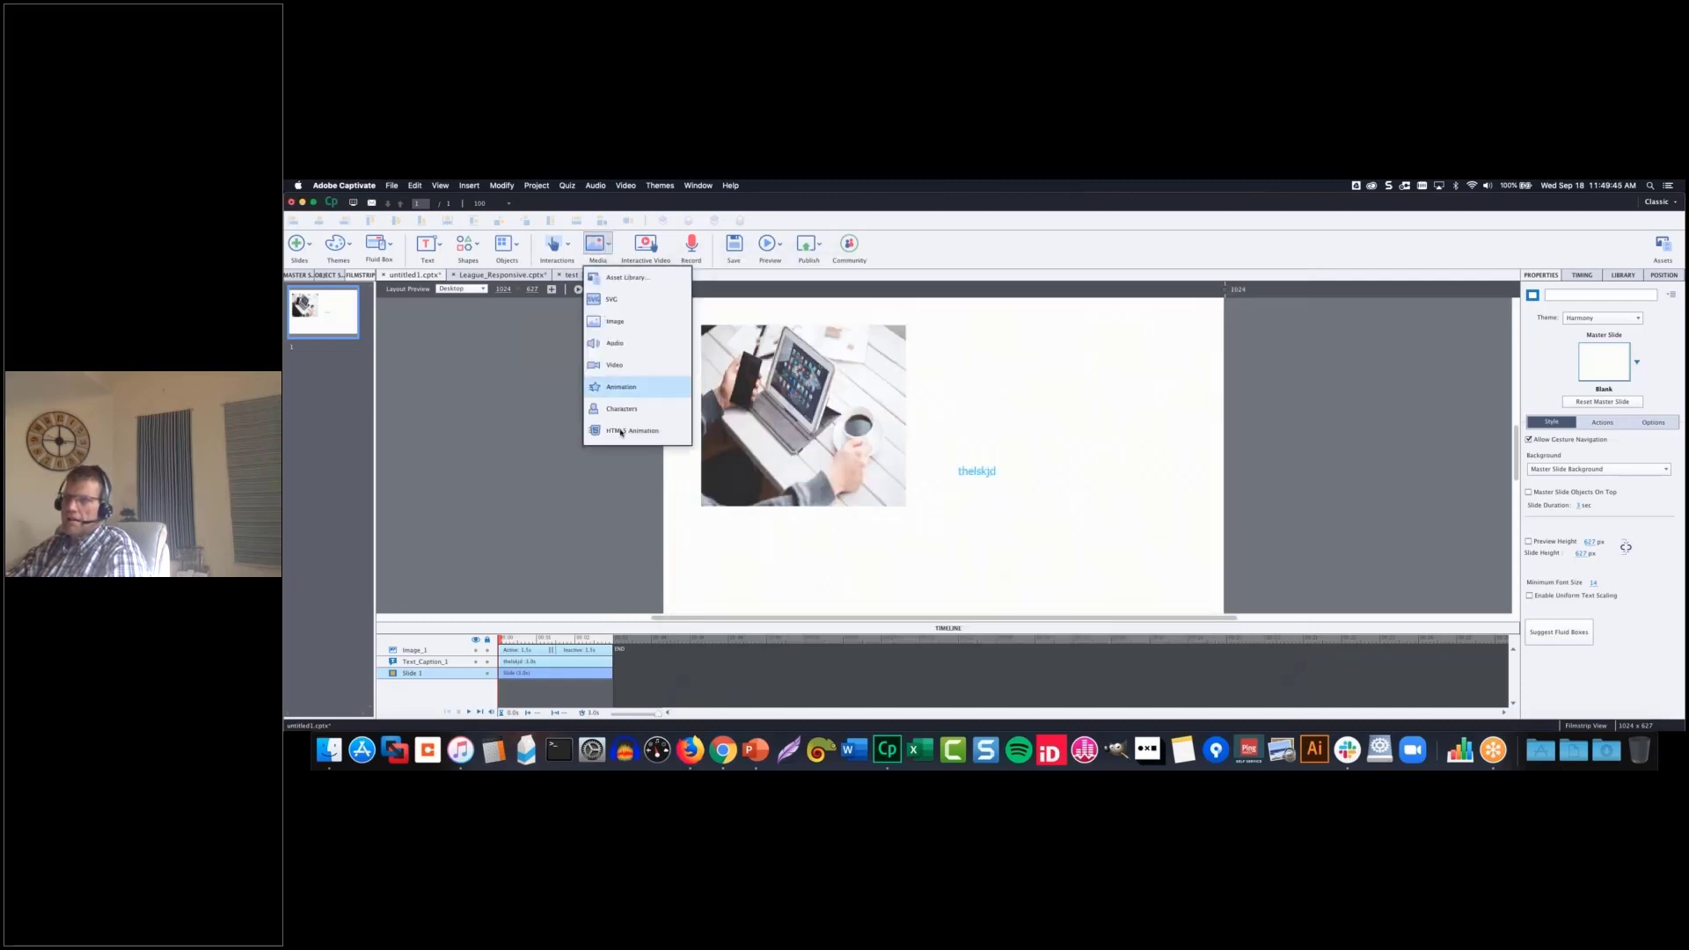
{"action": "left_click", "coordinate": [631, 279]}
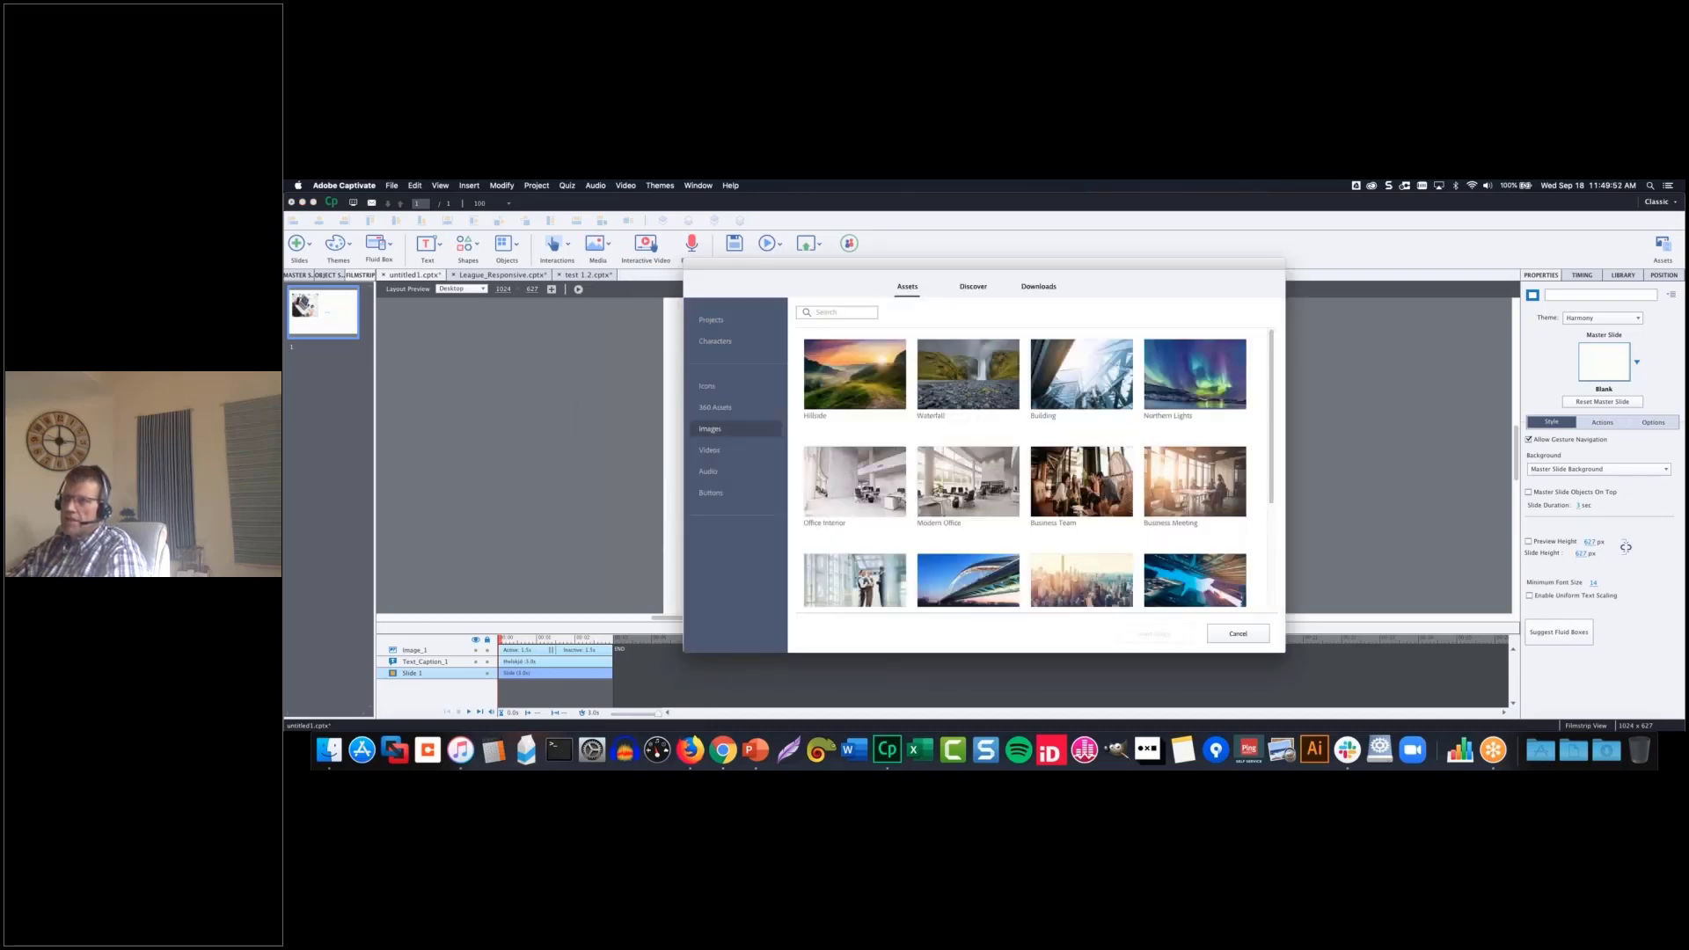
{"action": "left_click", "coordinate": [972, 289]}
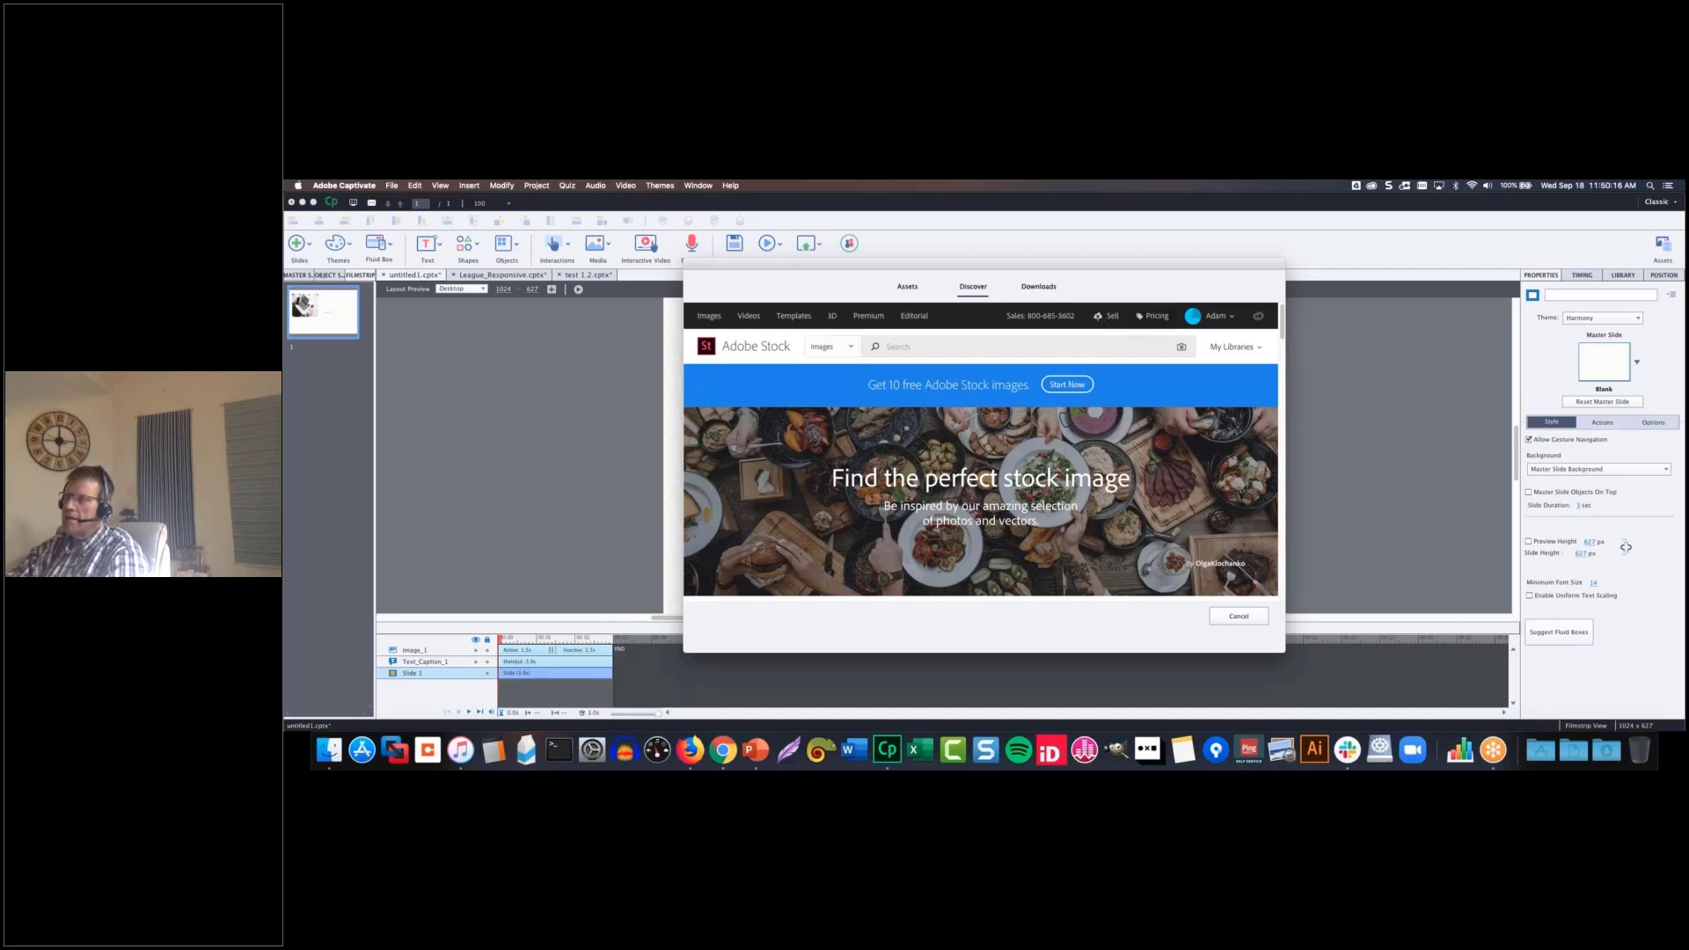
{"action": "left_click", "coordinate": [1039, 288]}
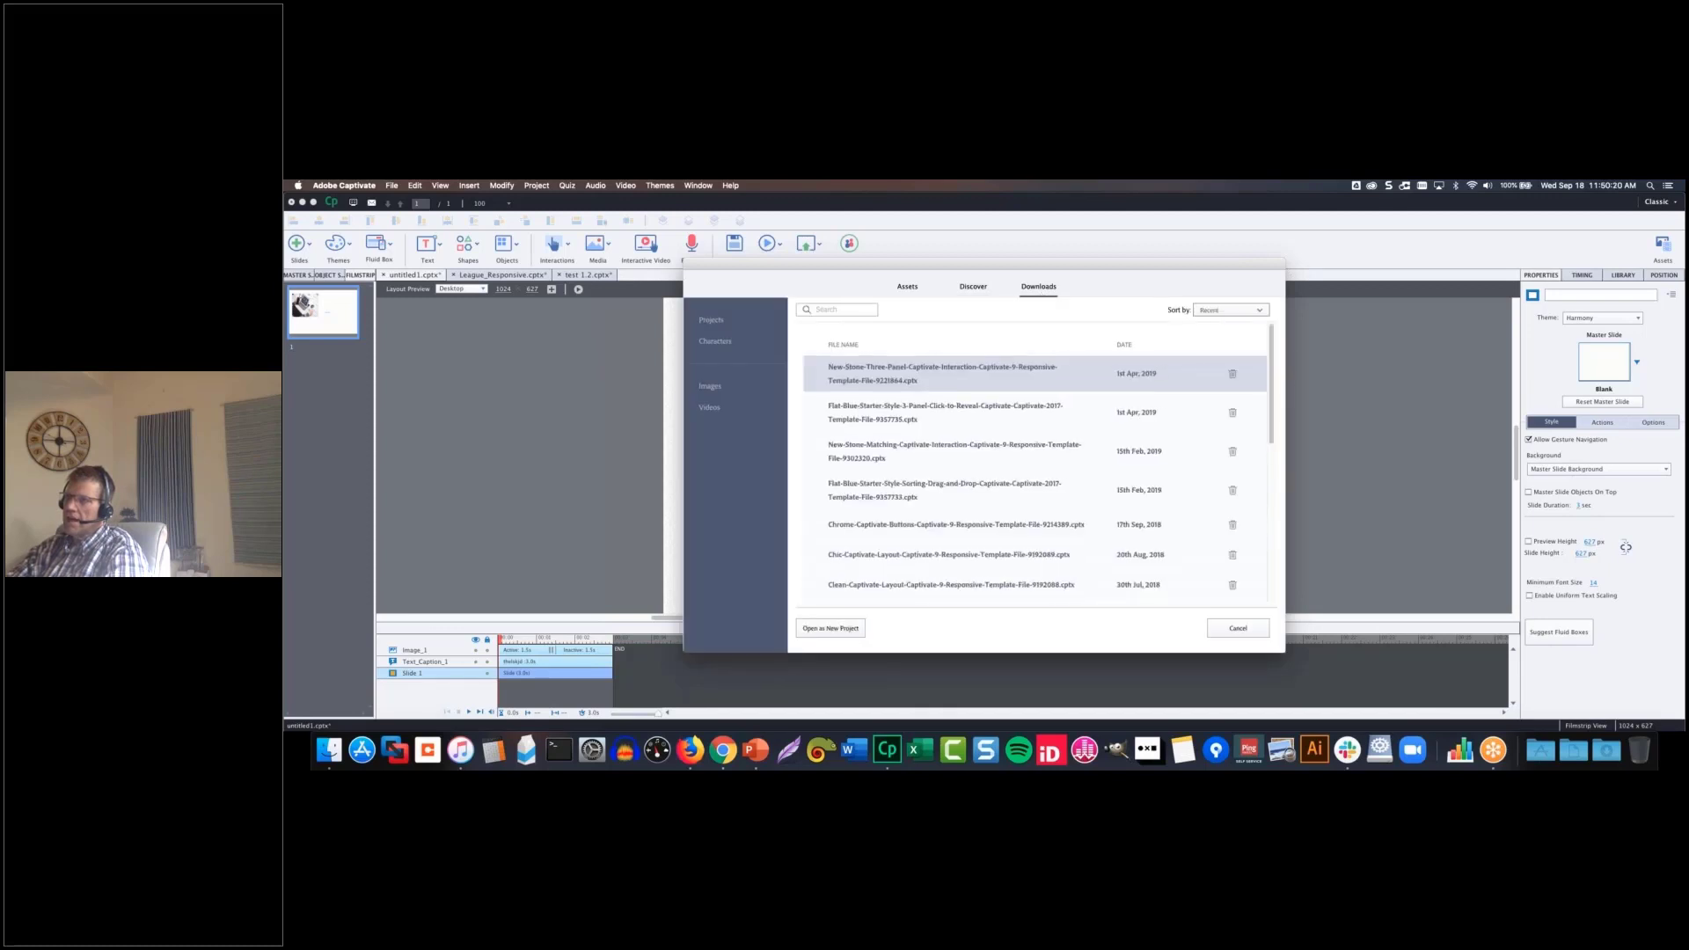
{"action": "scroll", "coordinate": [941, 403], "scroll_direction": "down", "scroll_amount": 1}
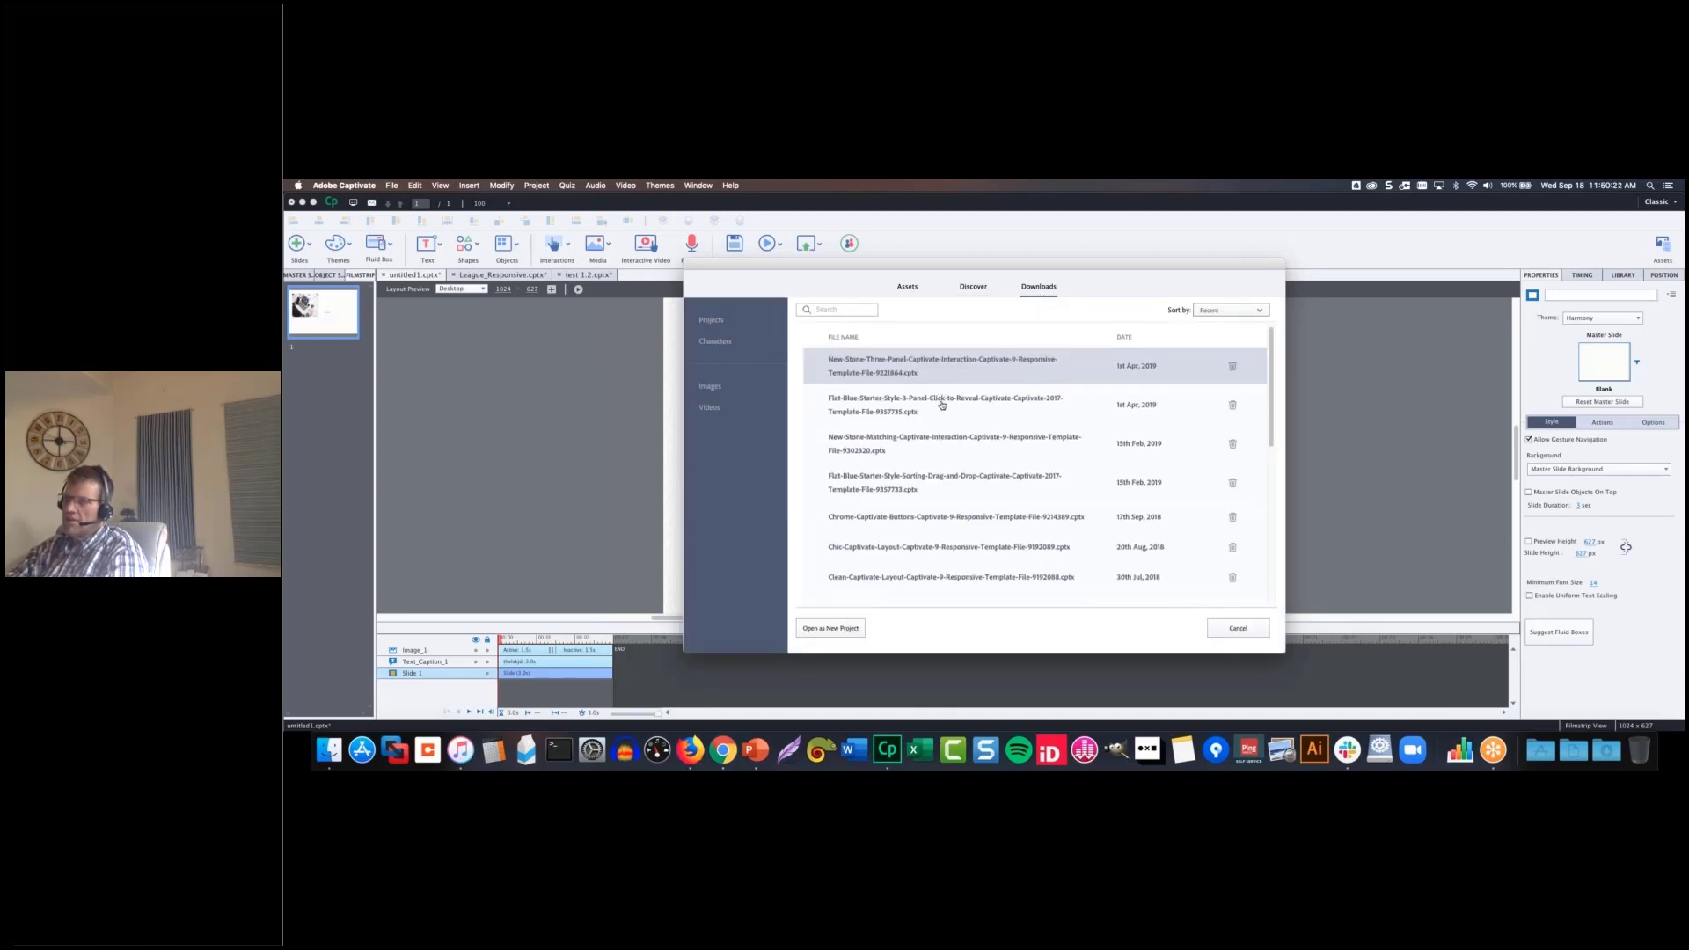
{"action": "scroll", "coordinate": [941, 404], "scroll_direction": "up", "scroll_amount": 1}
- Look further through the asset library's stock images, and revisit the Discover page and the downloaded files
{"action": "left_click", "coordinate": [907, 290]}
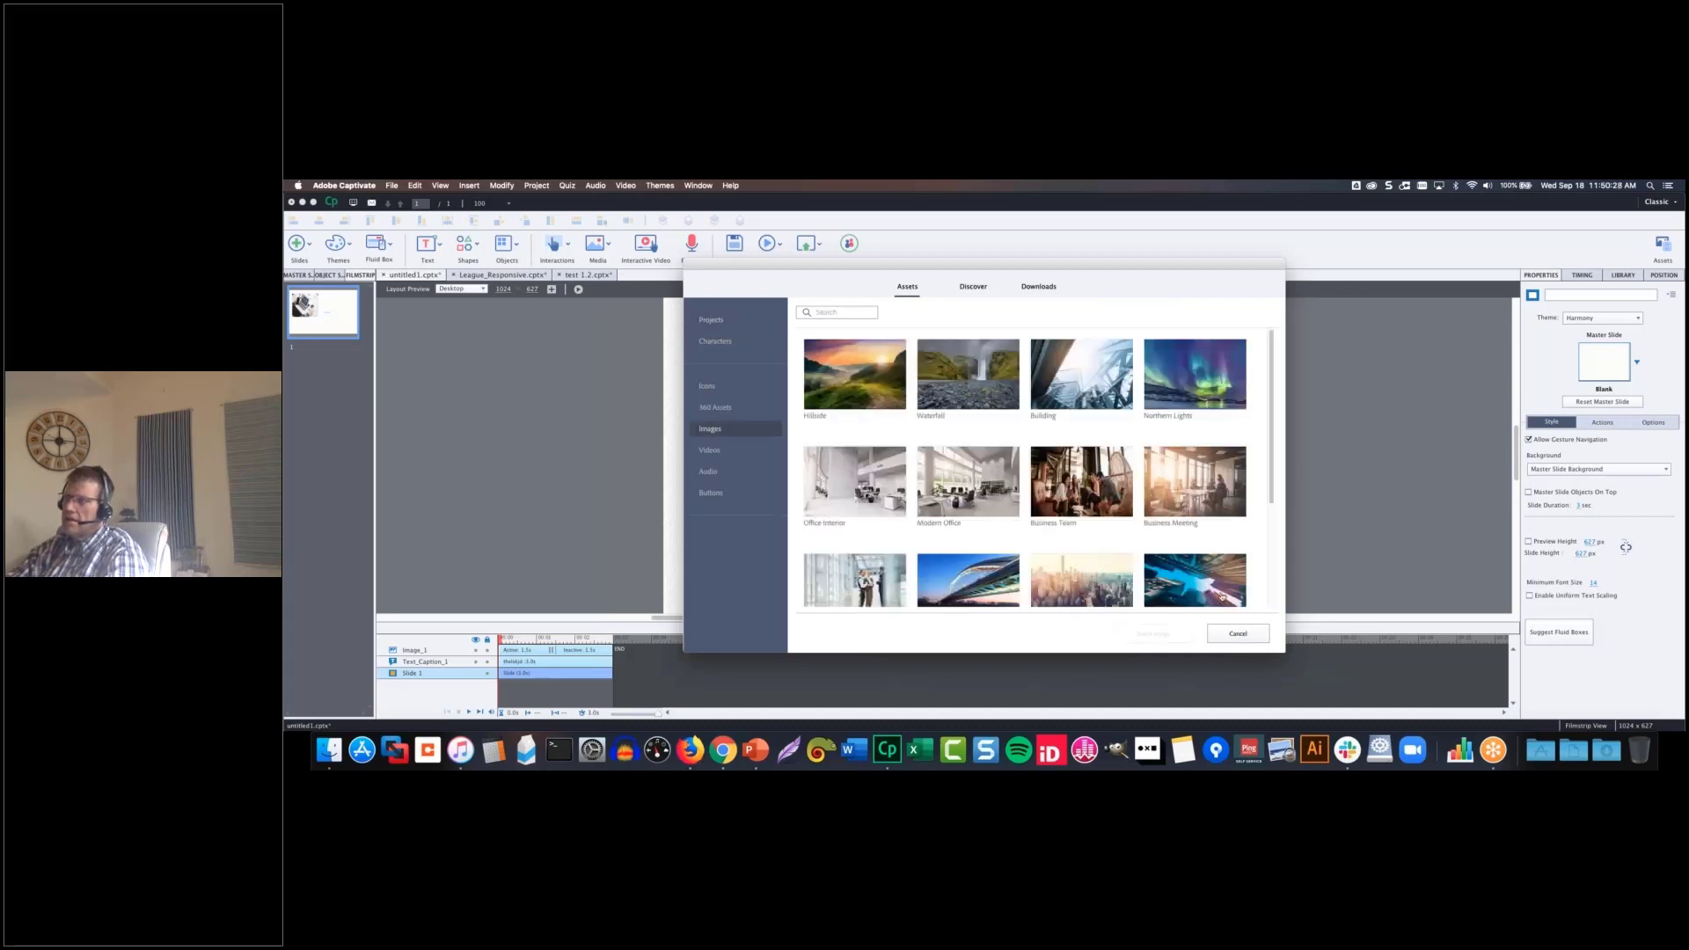
{"action": "left_click", "coordinate": [1195, 484]}
{"action": "left_click", "coordinate": [1081, 435]}
{"action": "scroll", "coordinate": [1194, 535], "scroll_direction": "down", "scroll_amount": 3}
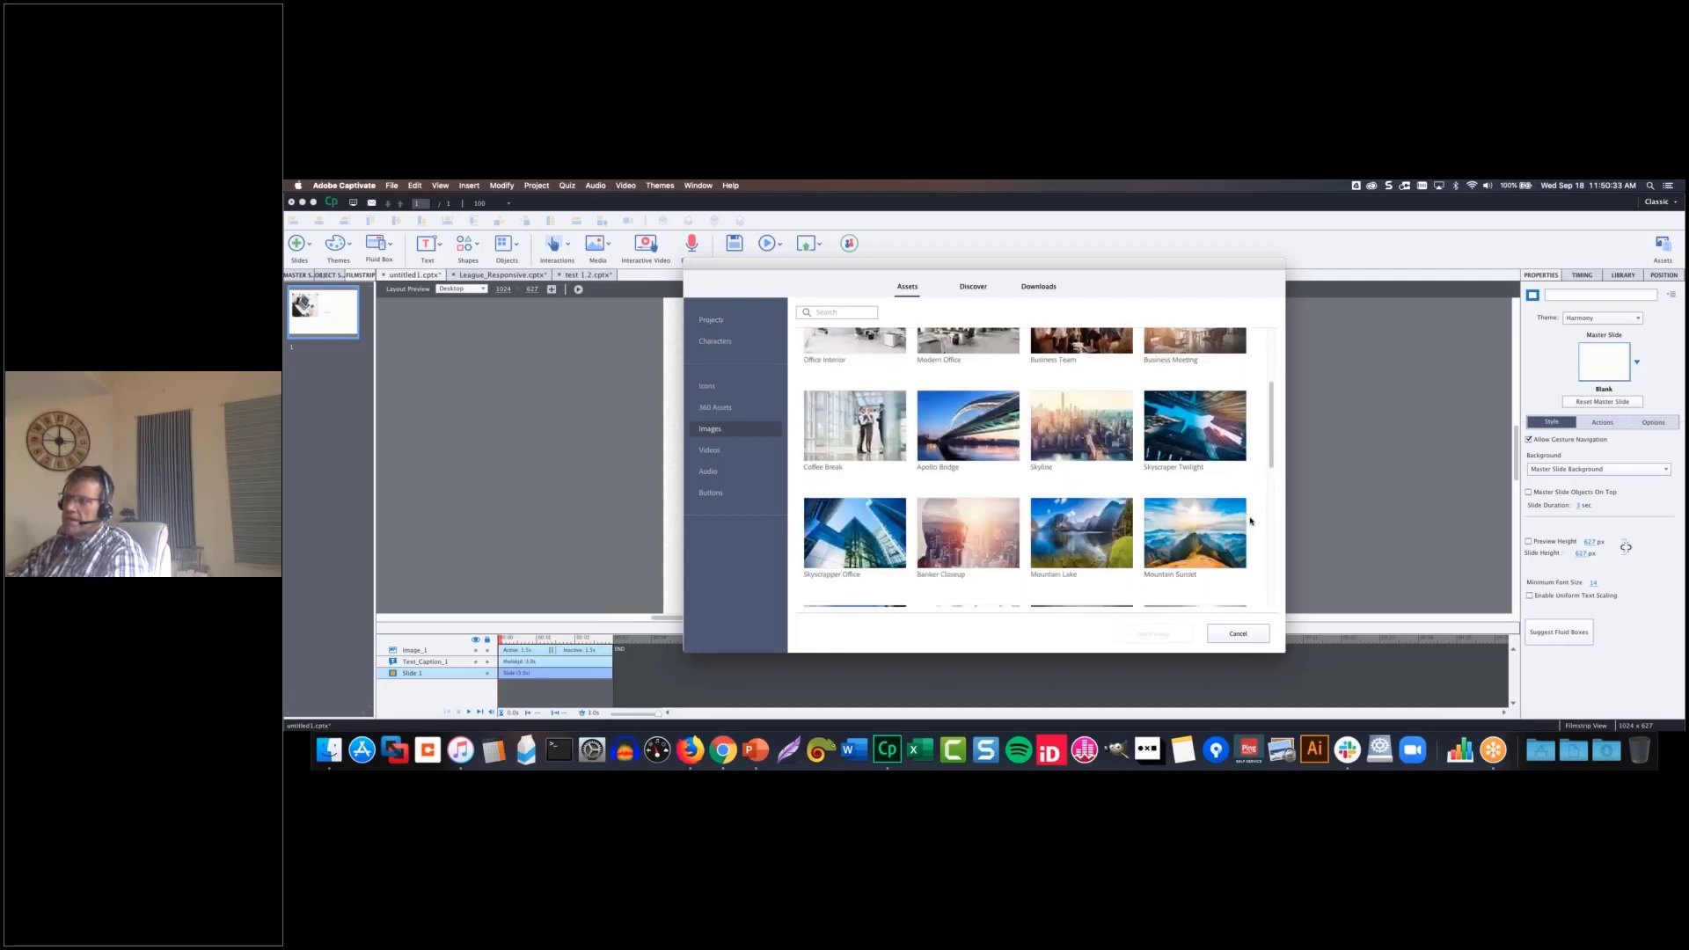
{"action": "left_click", "coordinate": [973, 285]}
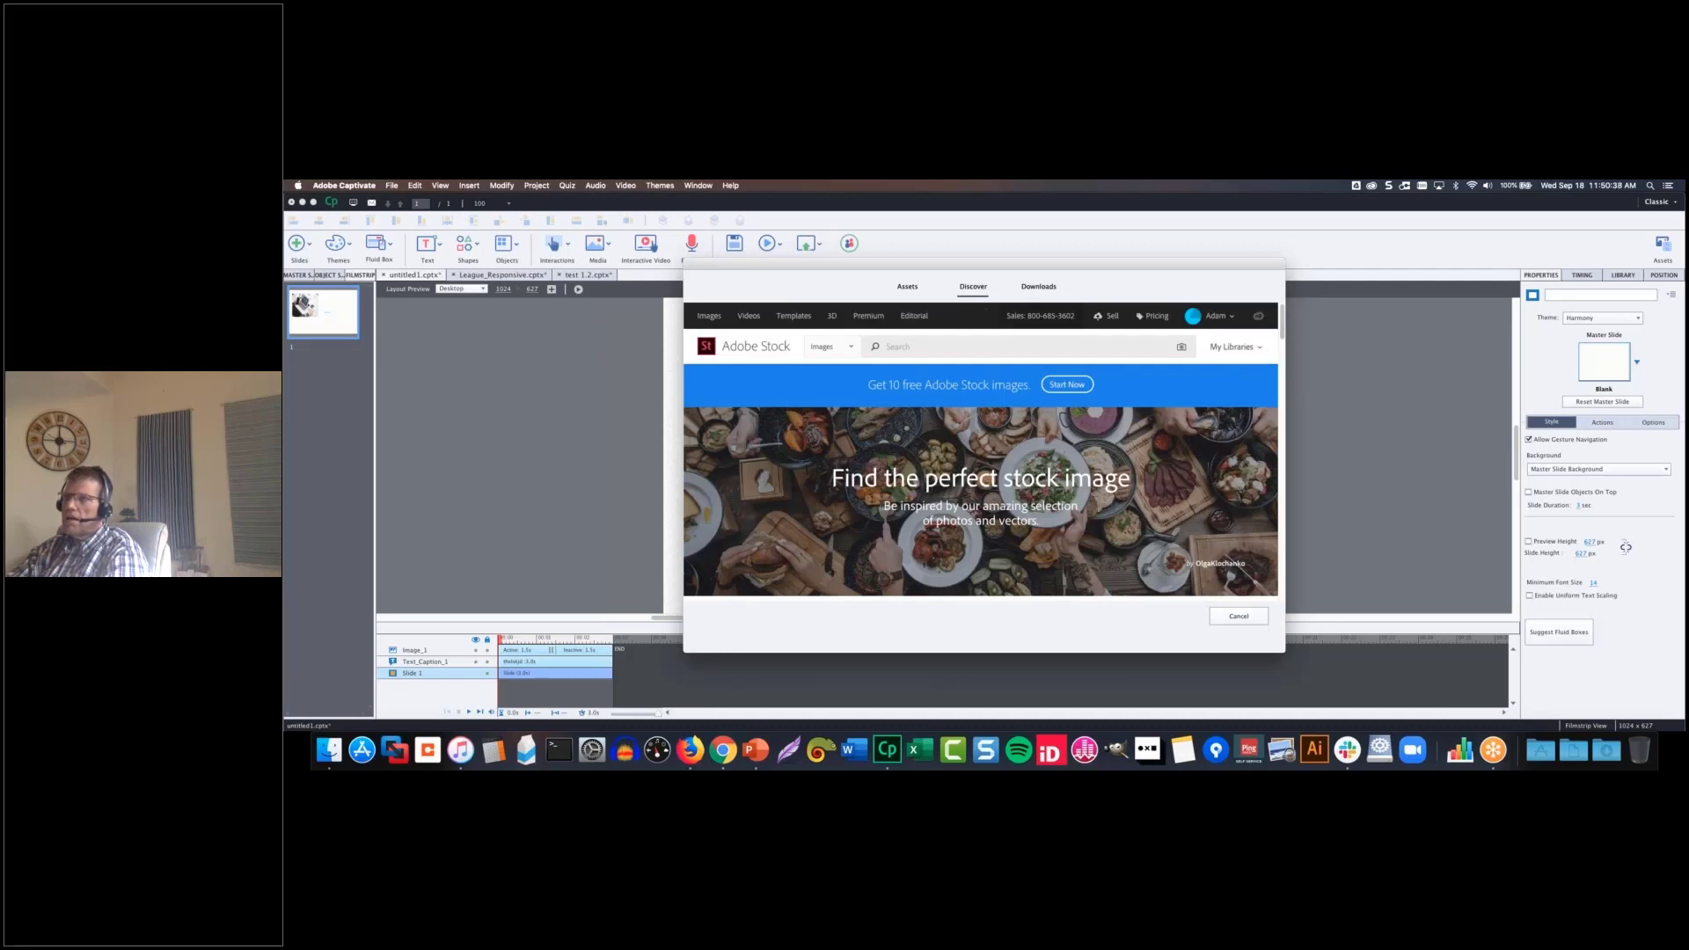
{"action": "left_click", "coordinate": [1038, 286]}
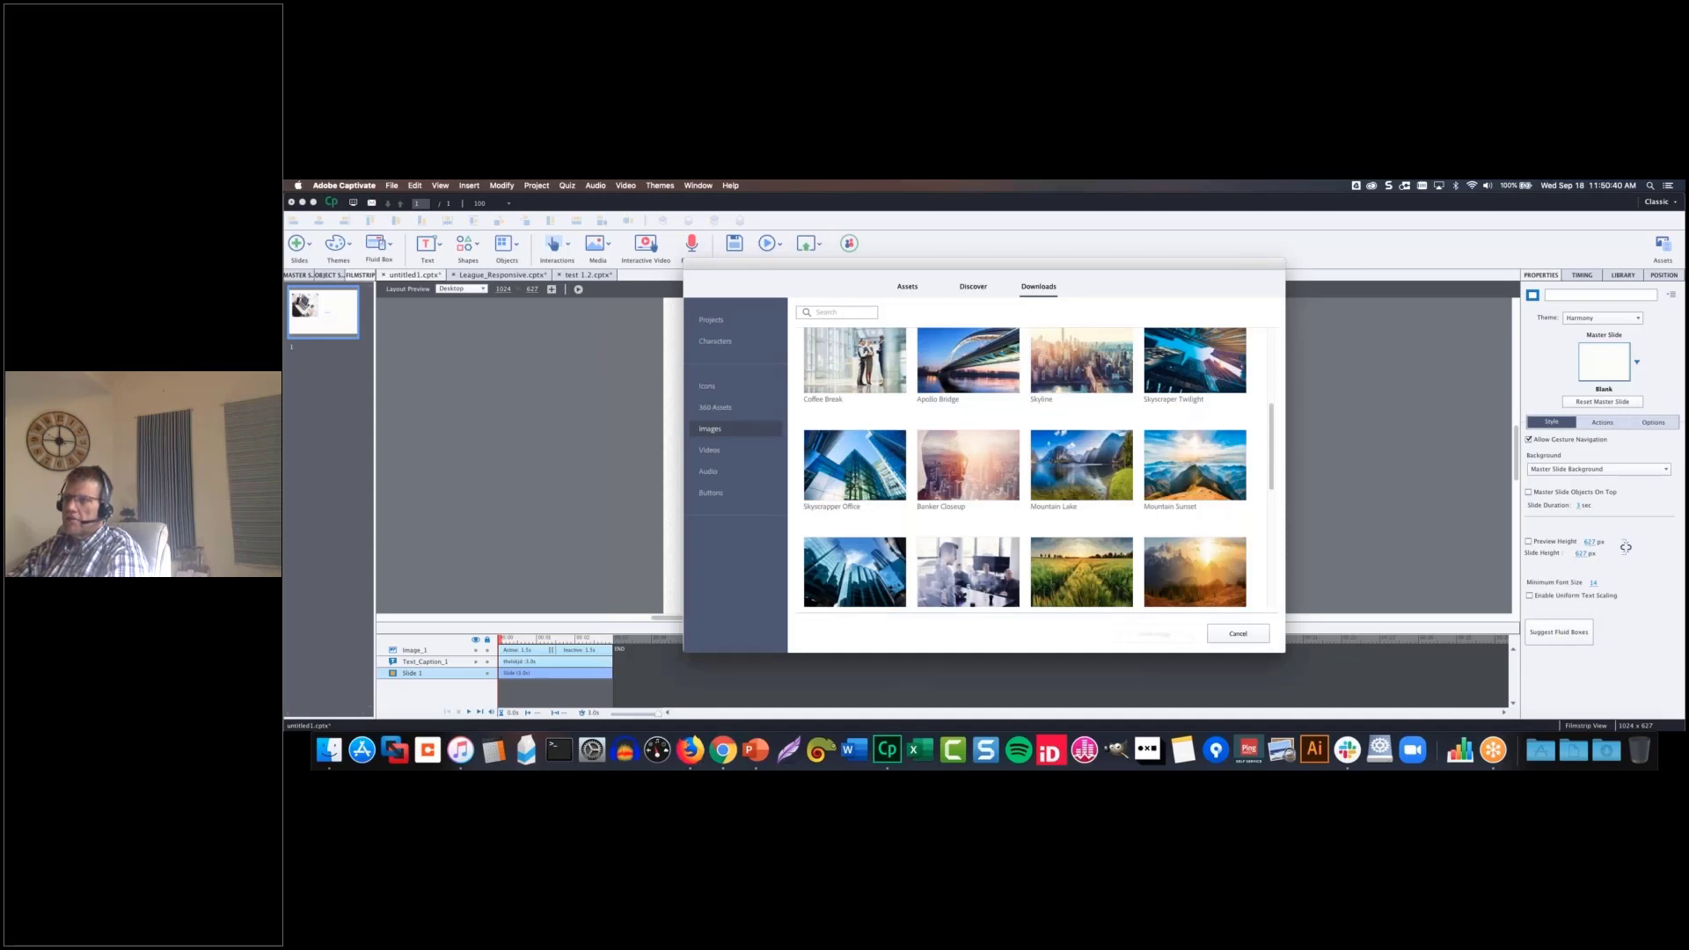
{"action": "left_click", "coordinate": [1041, 287]}
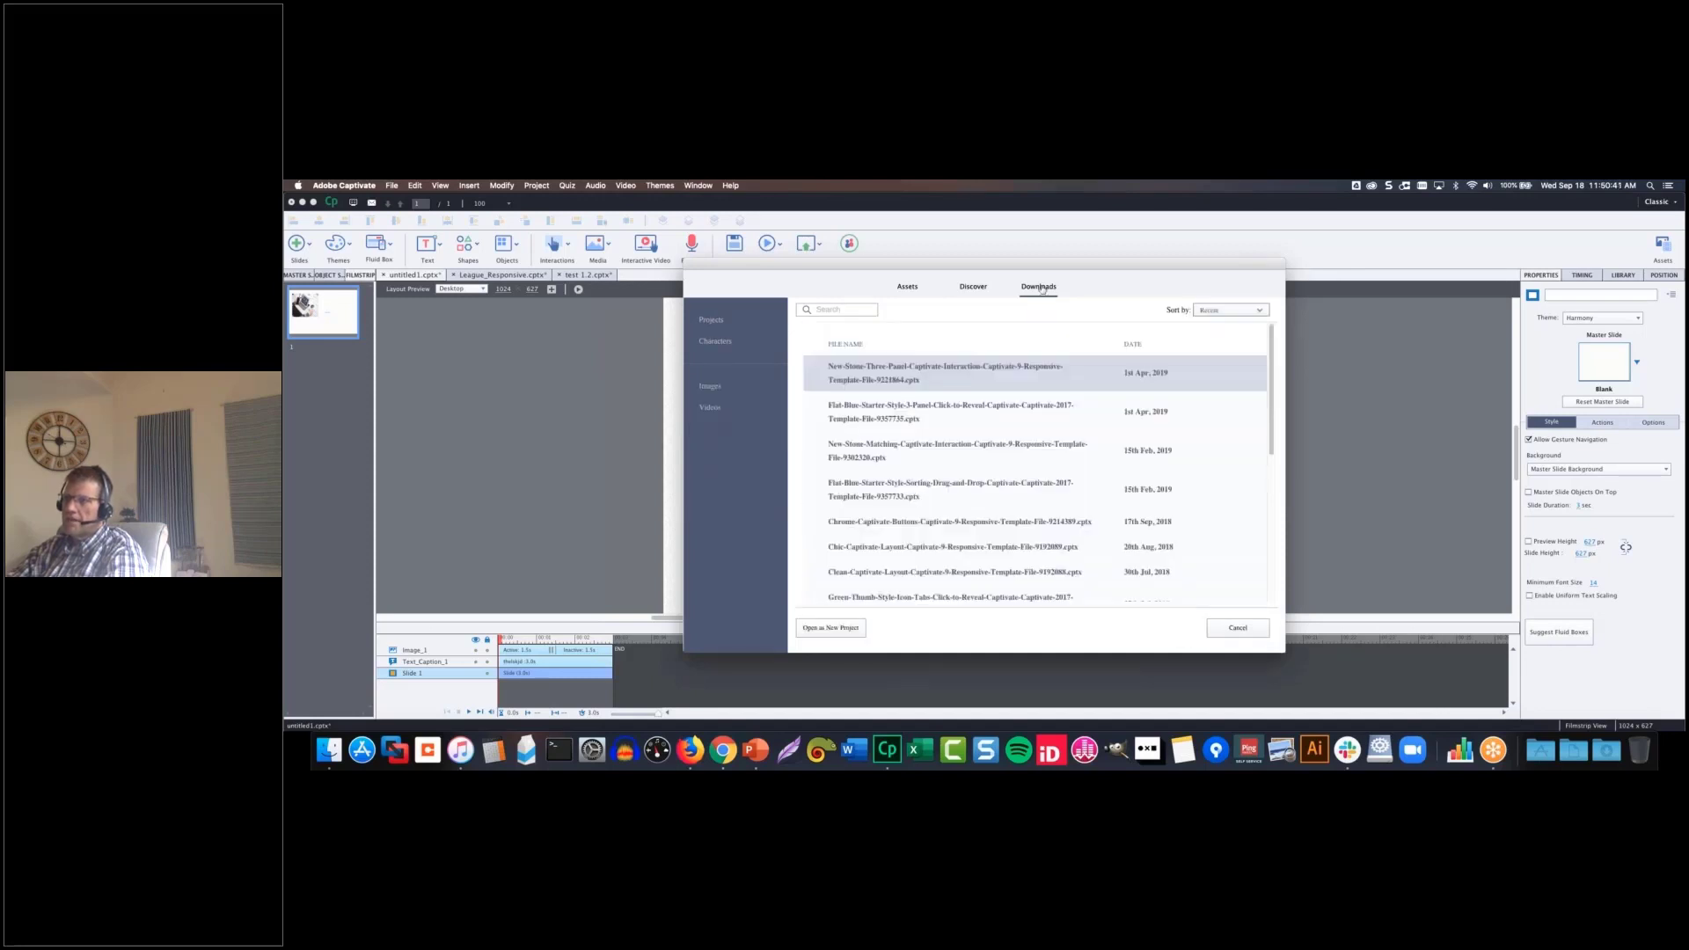
- Look at the asset library's Projects category, showing the complete project templates instead of single slides
{"action": "left_click", "coordinate": [907, 286]}
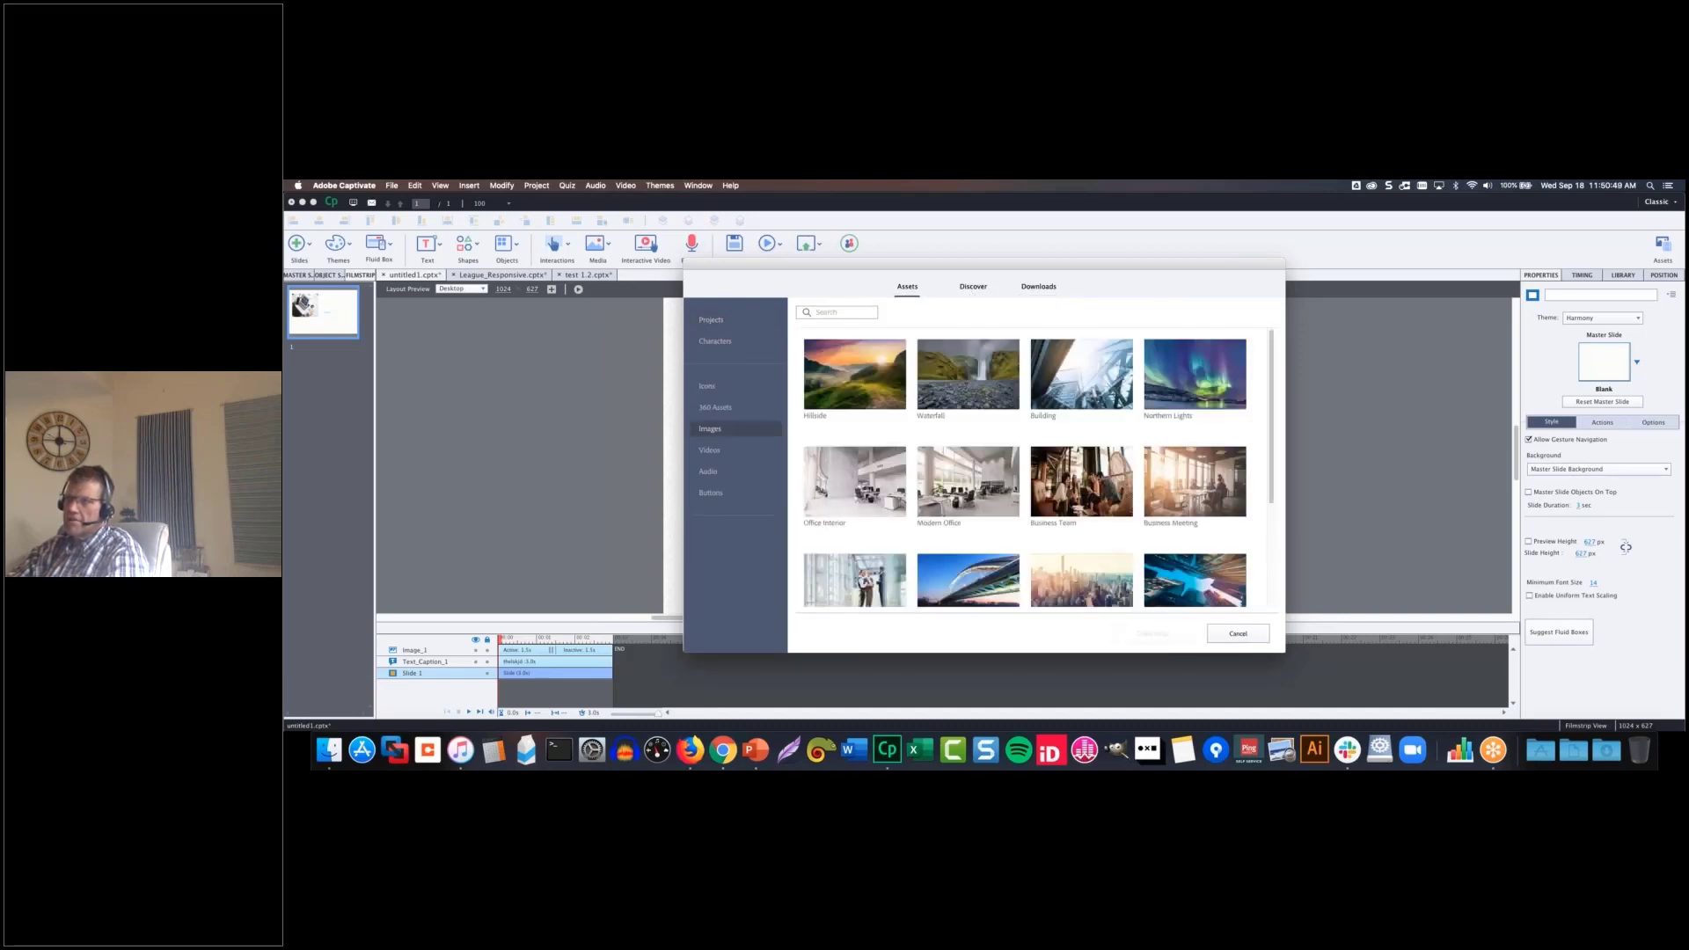
{"action": "left_click", "coordinate": [714, 321]}
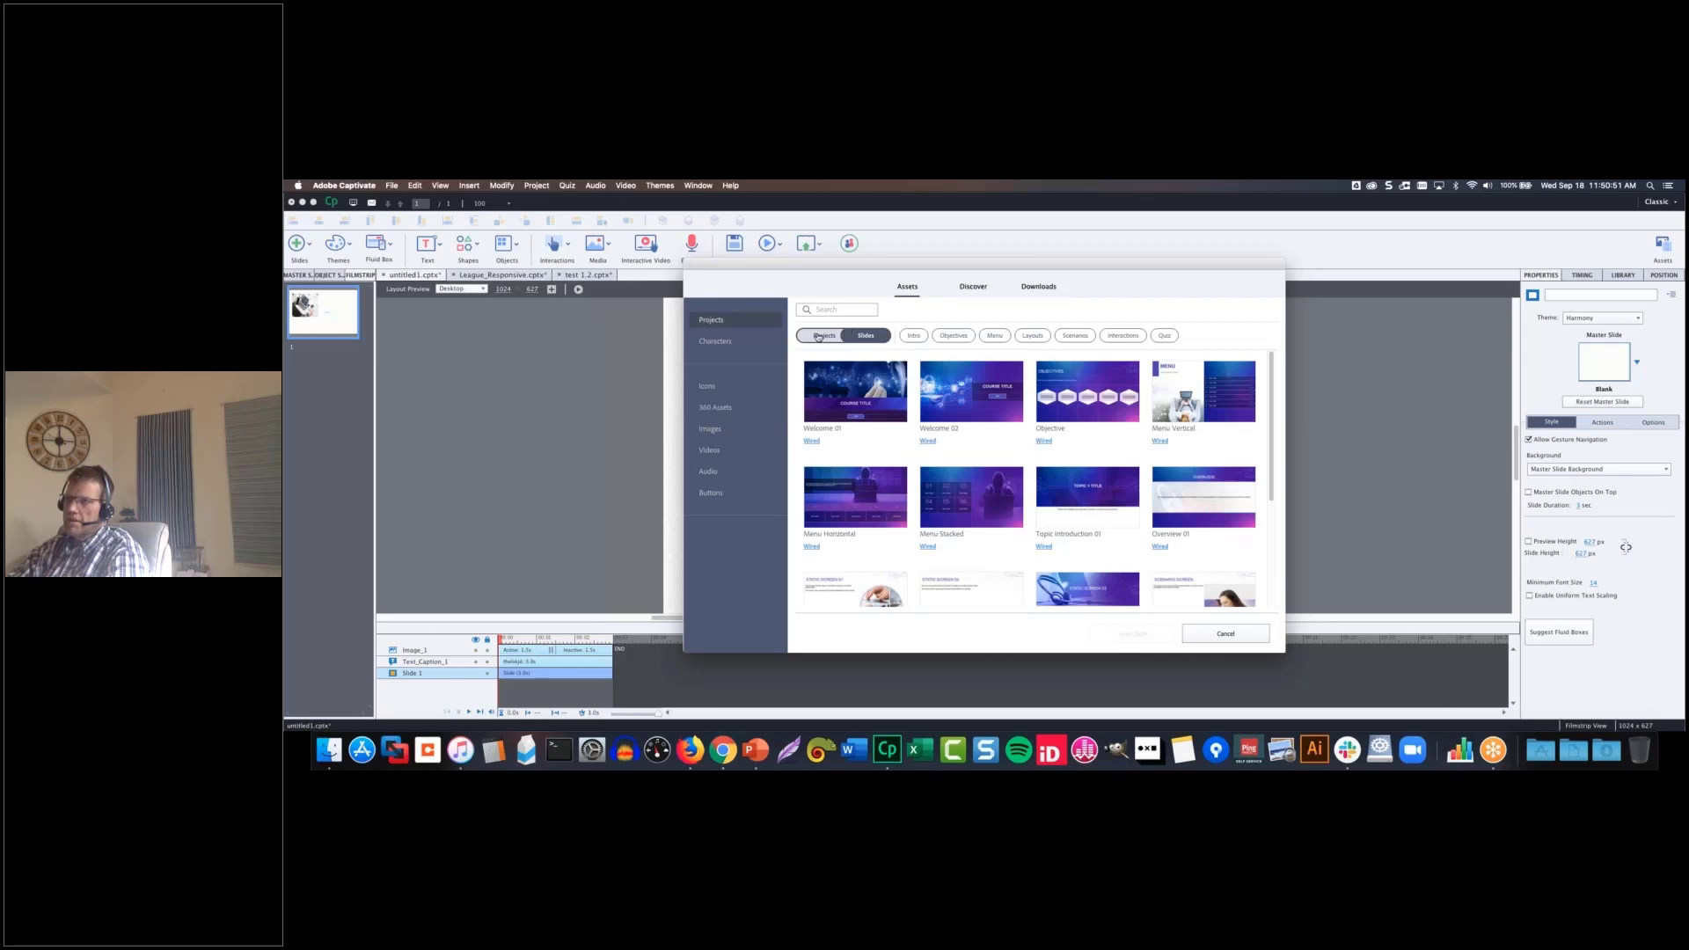
{"action": "left_click", "coordinate": [819, 336]}
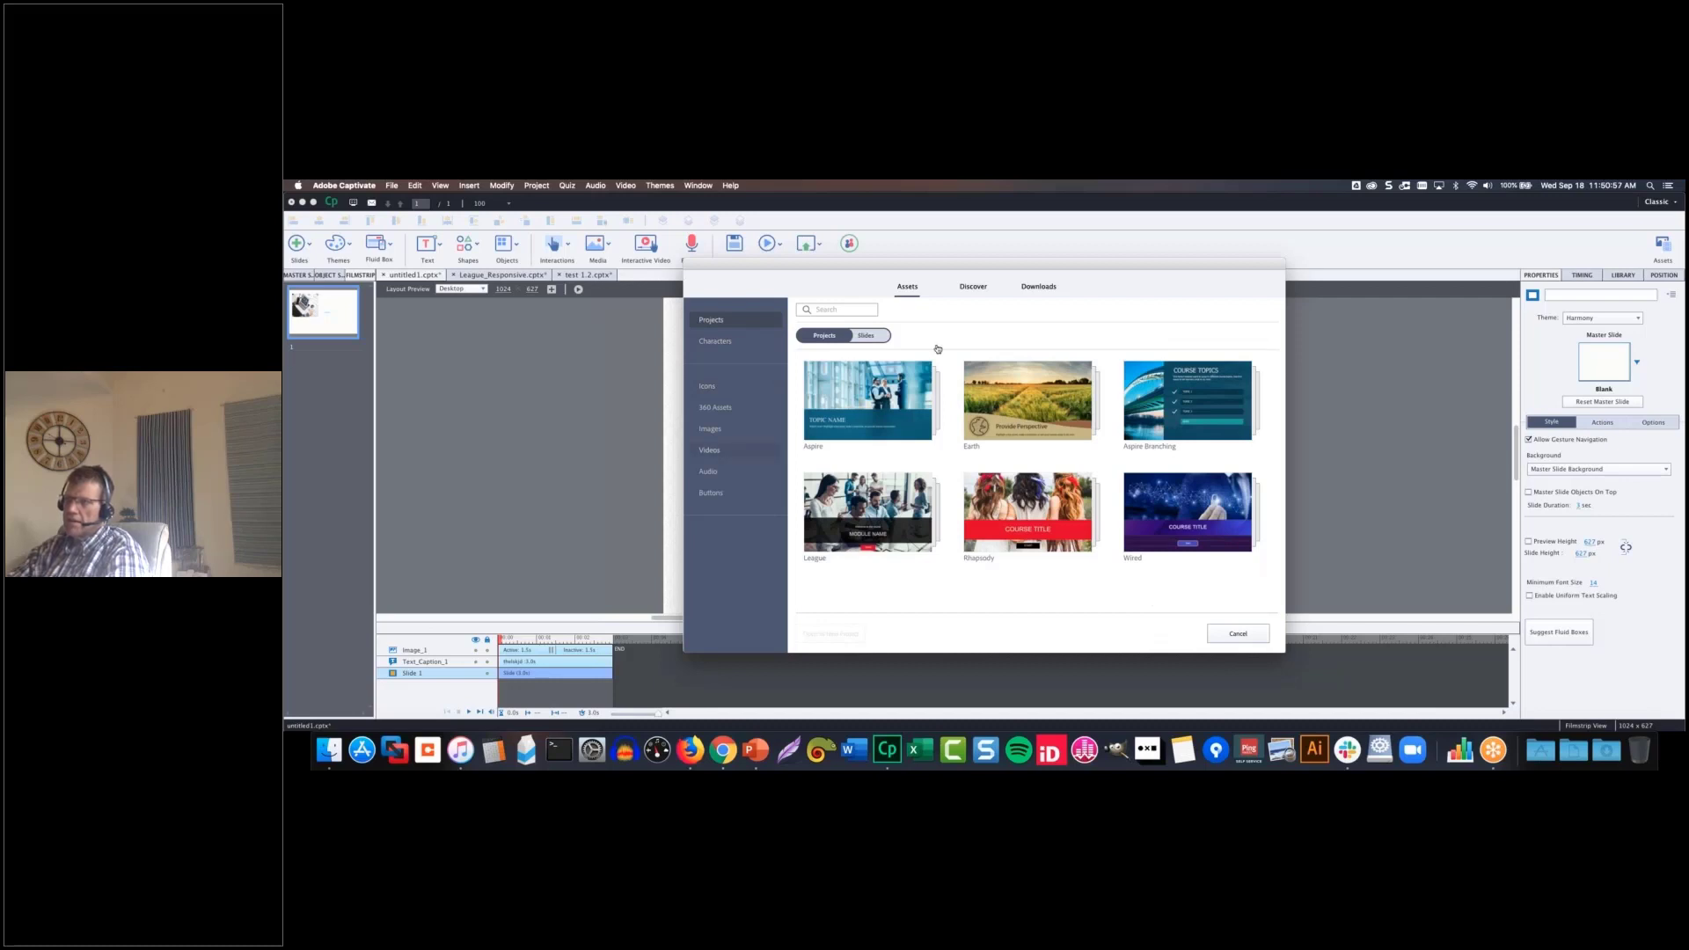
- Browse the full list of templates in the Discover library and return to the start of the list
{"action": "left_click", "coordinate": [973, 286]}
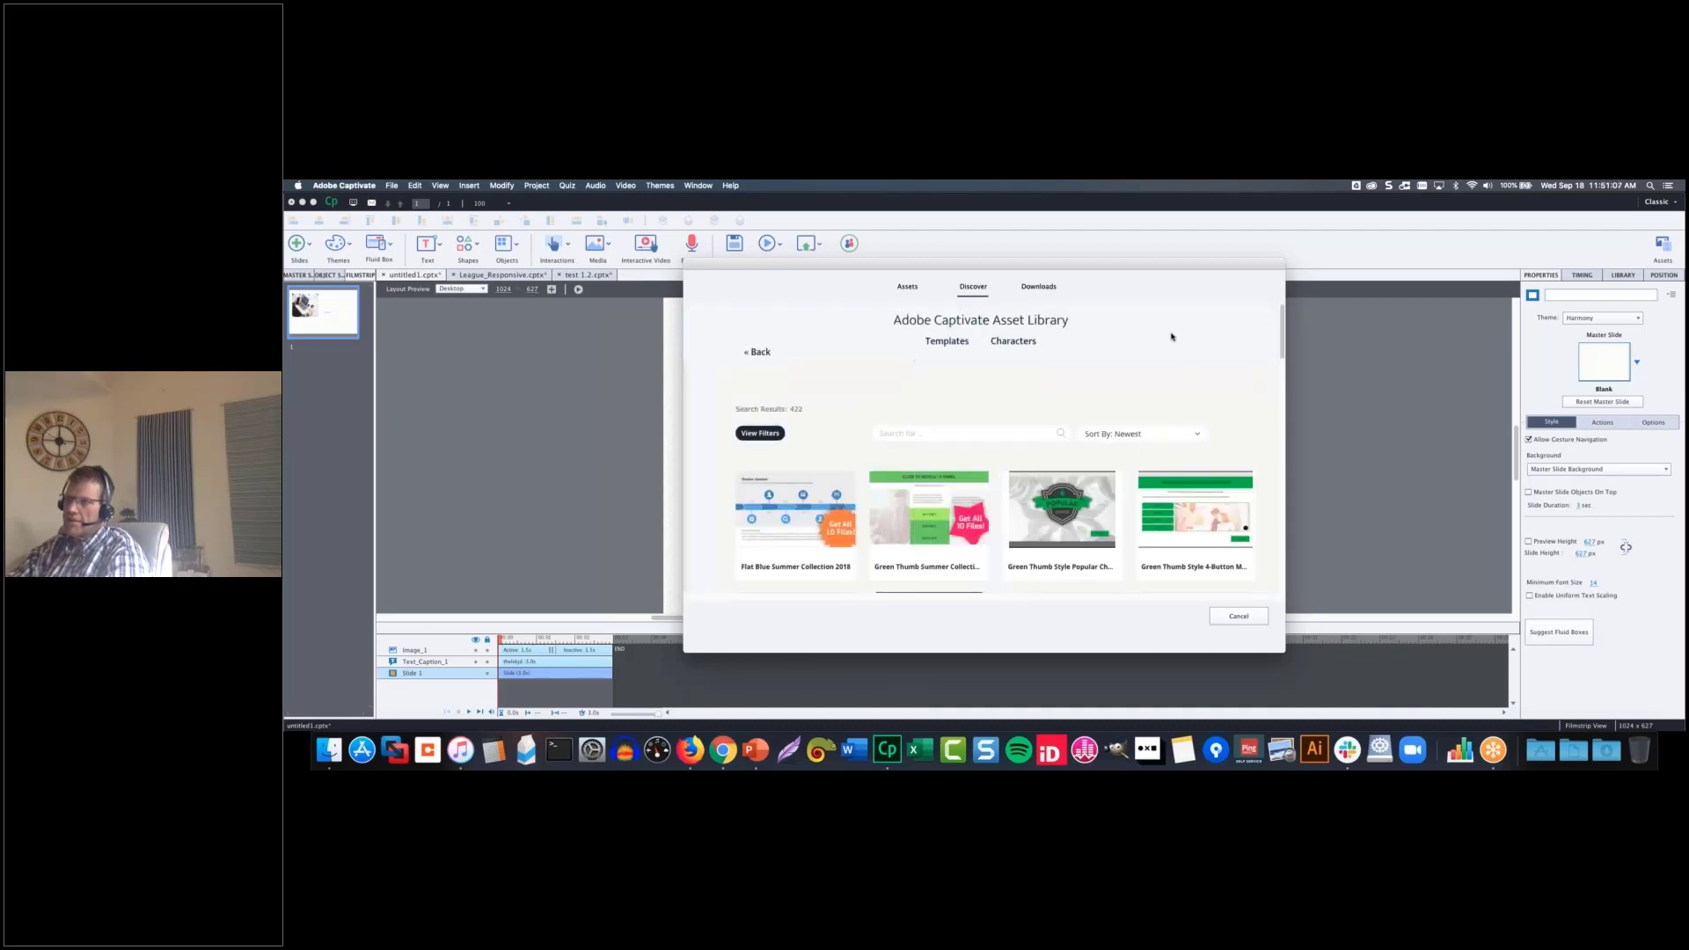
{"action": "scroll", "coordinate": [1124, 379], "scroll_direction": "down", "scroll_amount": 5}
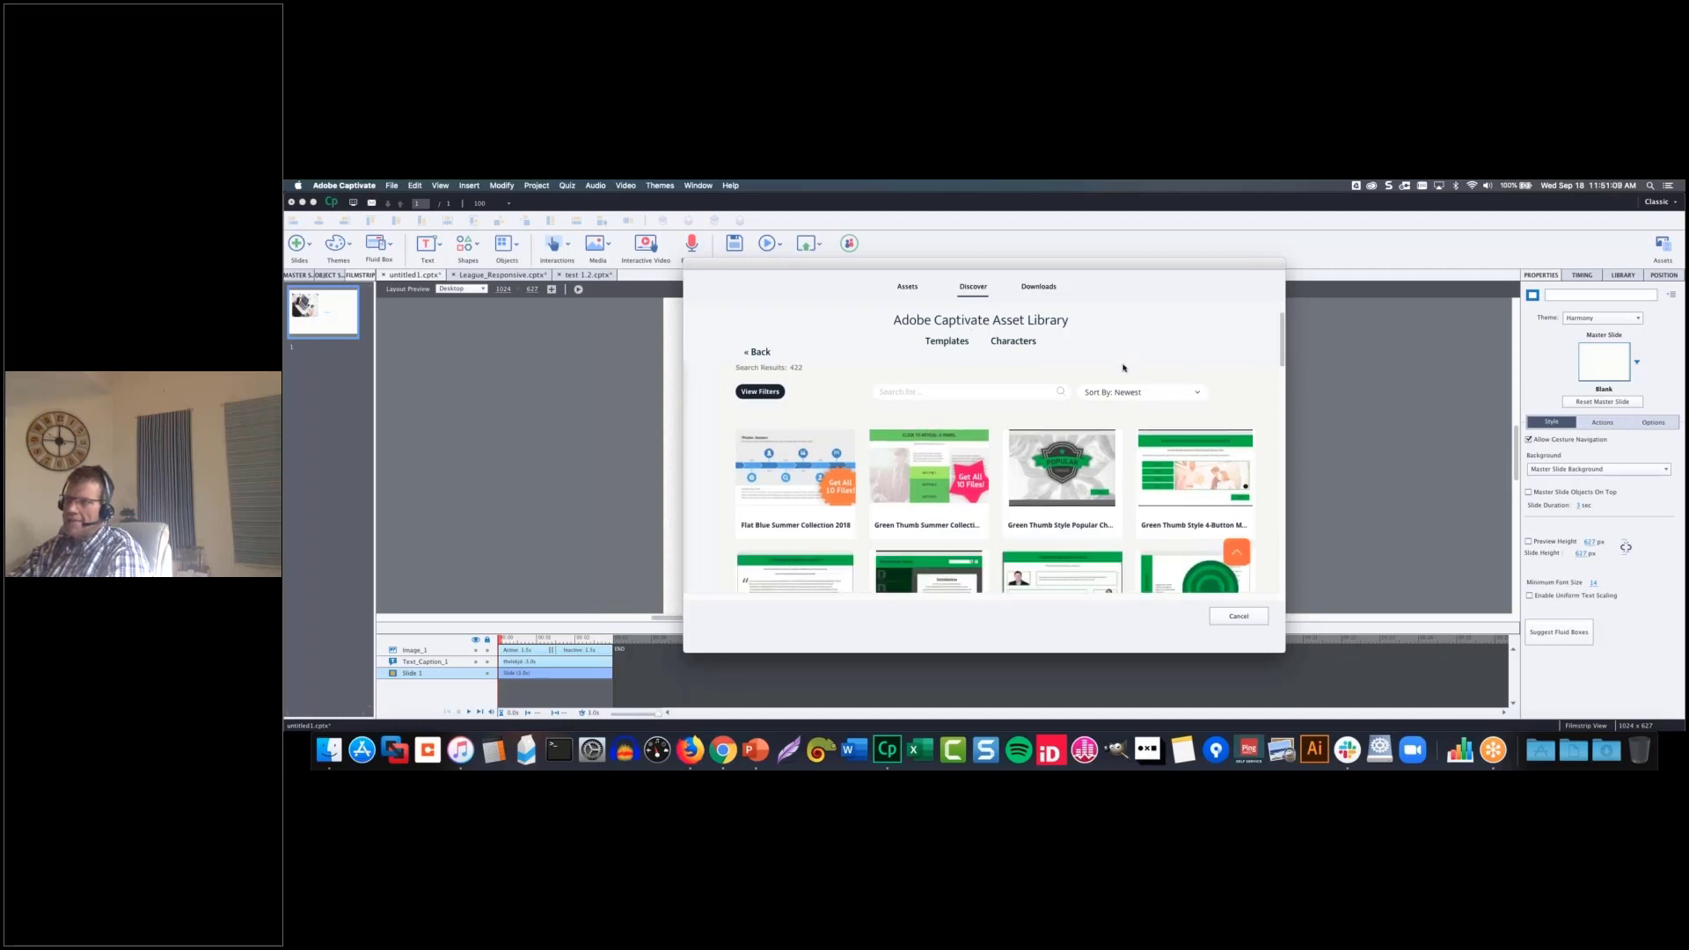
{"action": "scroll", "coordinate": [1124, 378], "scroll_direction": "down", "scroll_amount": 3}
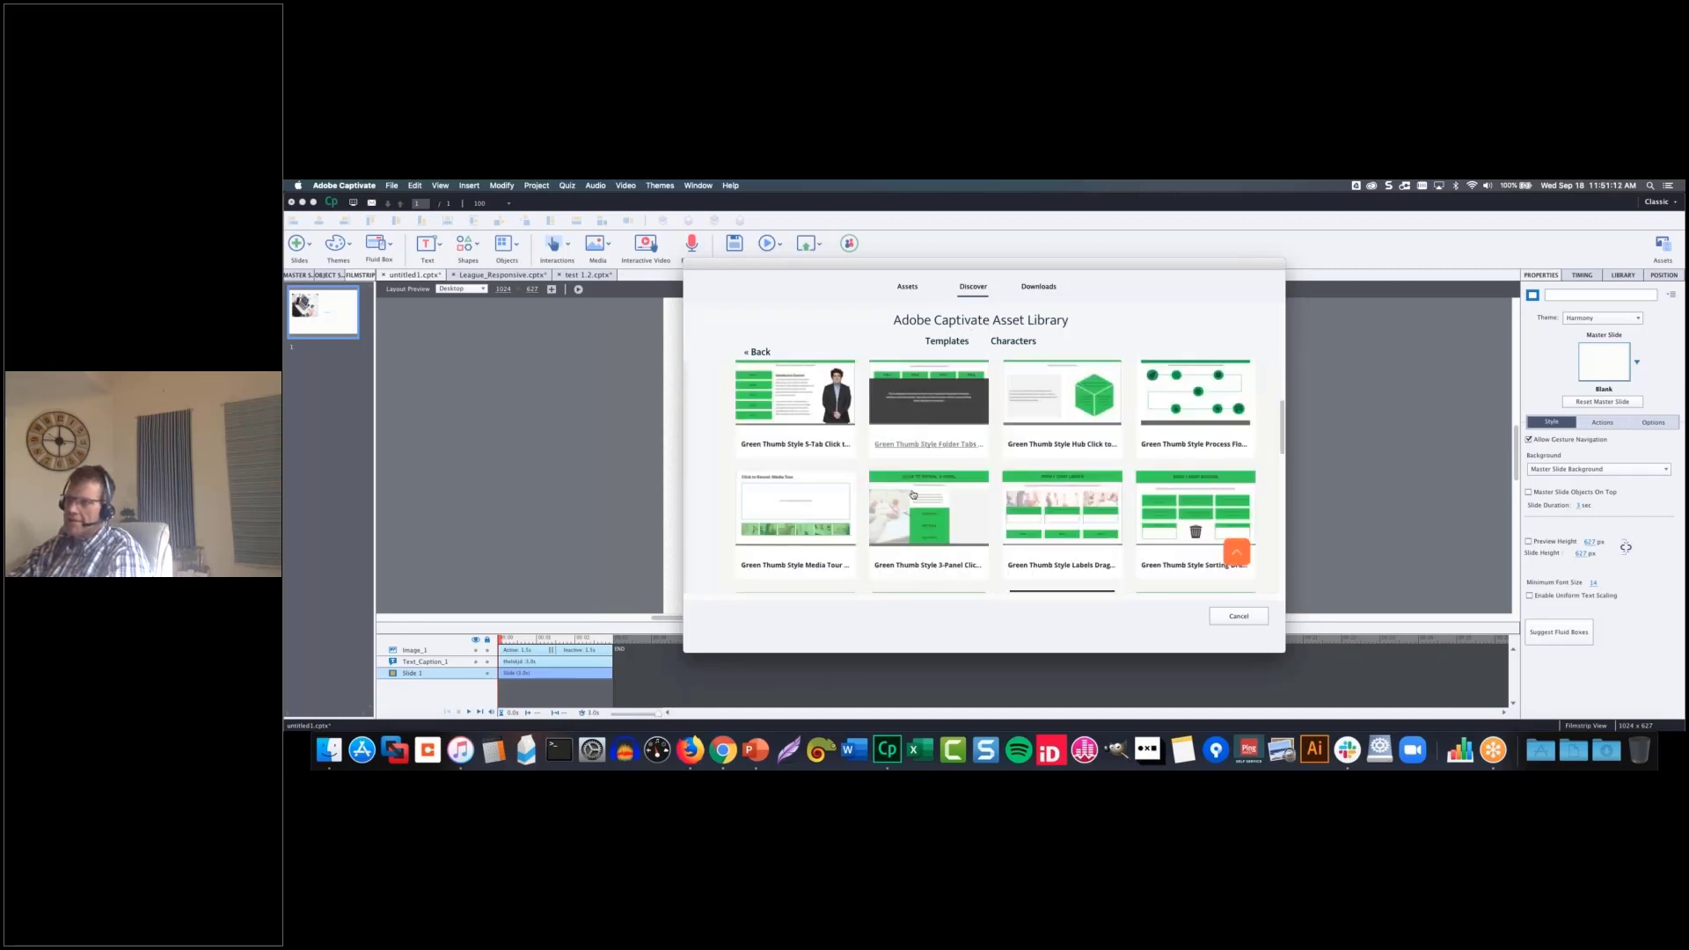
{"action": "scroll", "coordinate": [887, 493], "scroll_direction": "down", "scroll_amount": 5}
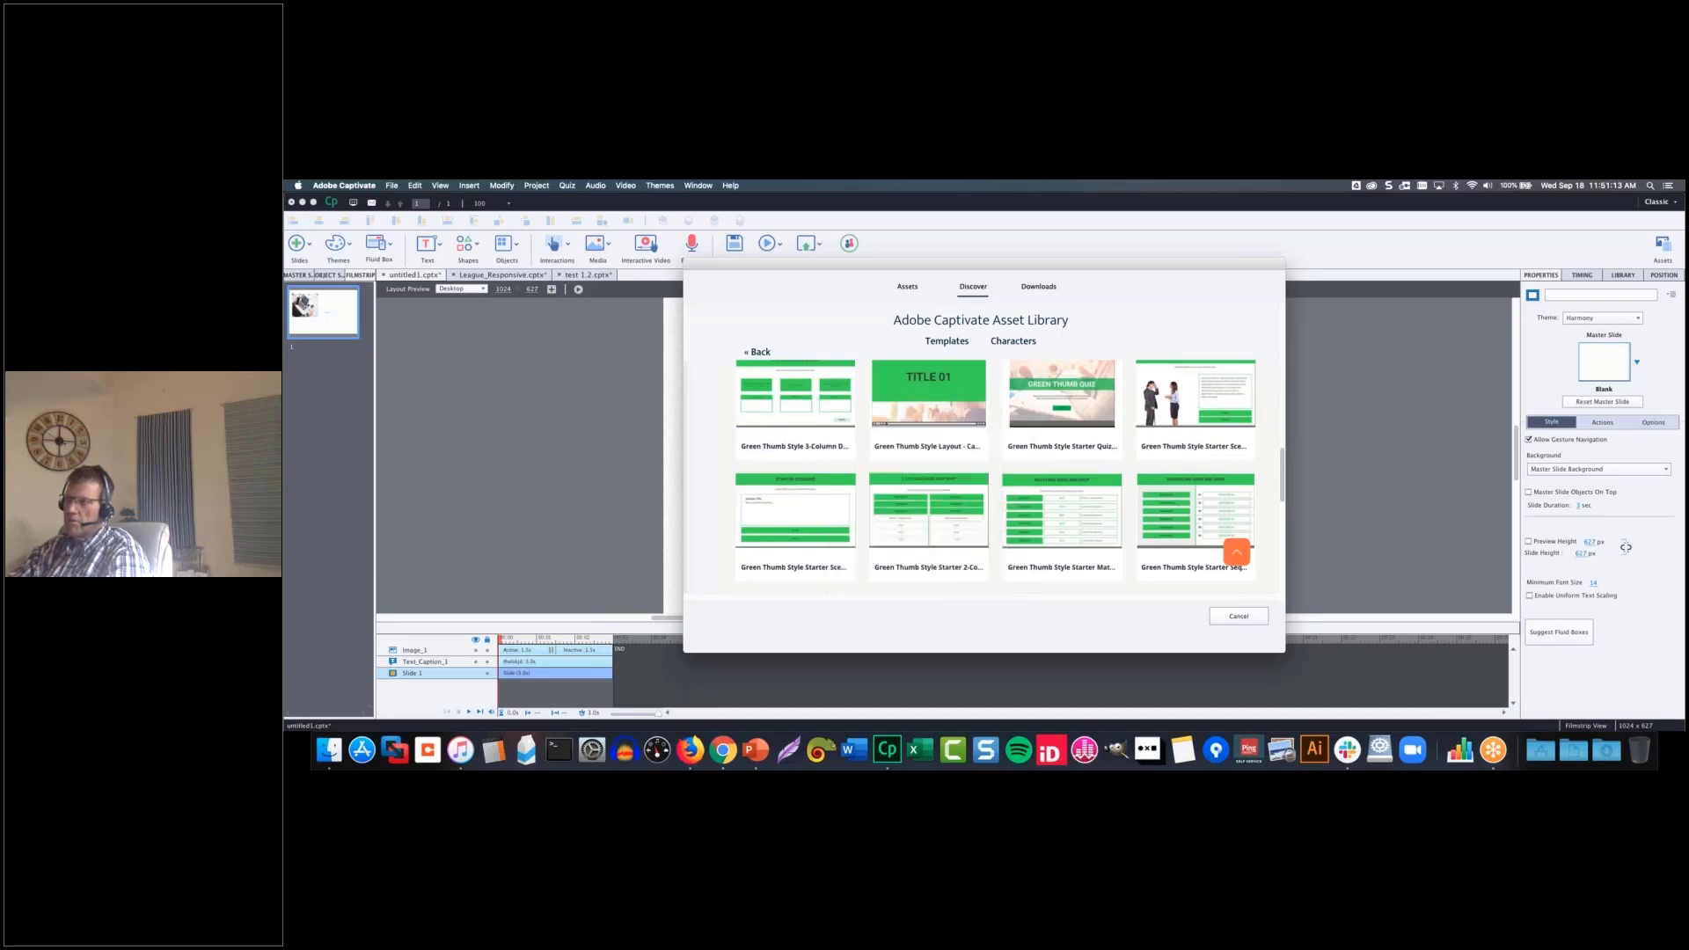
{"action": "scroll", "coordinate": [1278, 479], "scroll_direction": "down", "scroll_amount": 5}
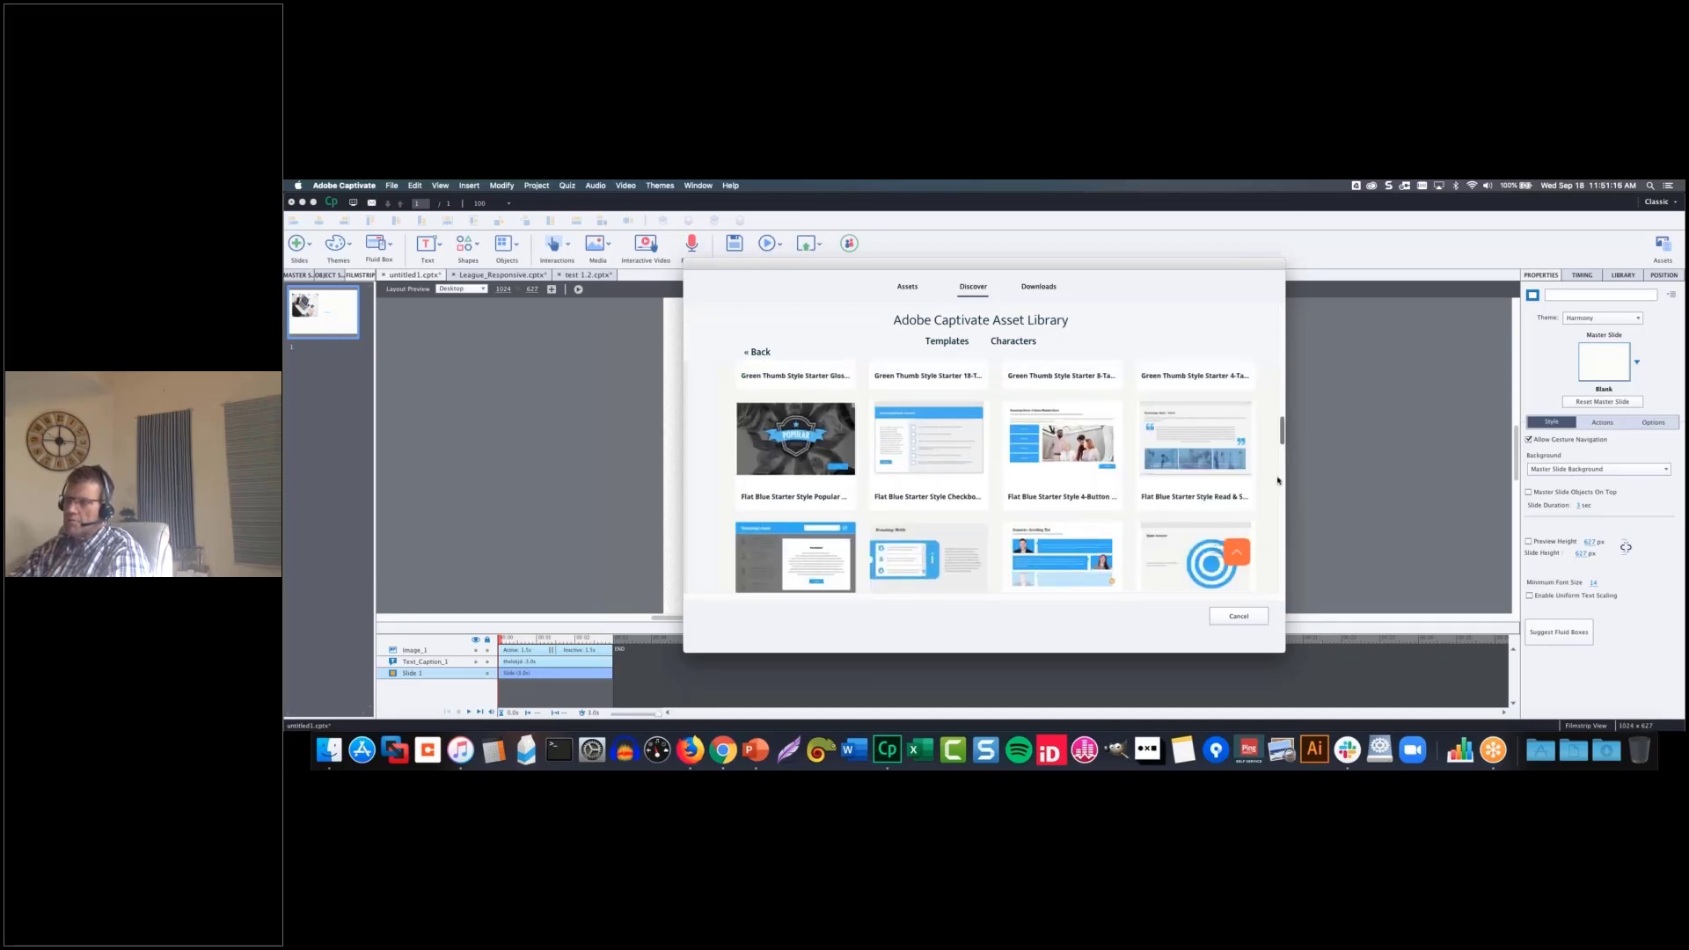
{"action": "scroll", "coordinate": [1278, 493], "scroll_direction": "down", "scroll_amount": 5}
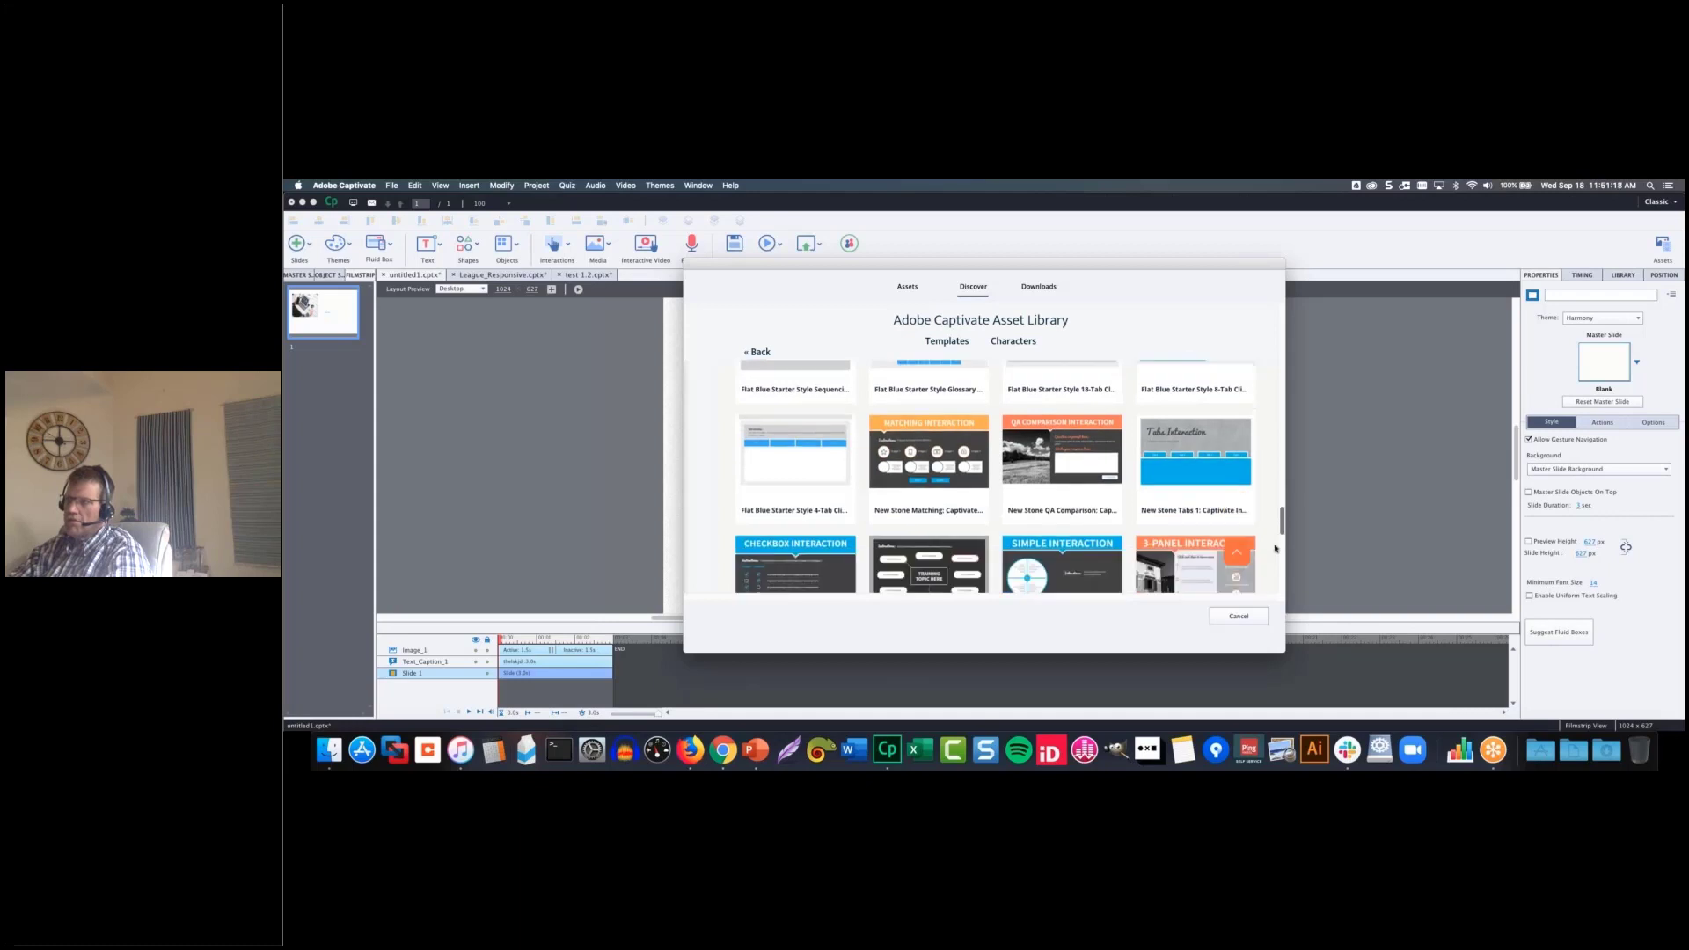
{"action": "left_click", "coordinate": [1236, 552]}
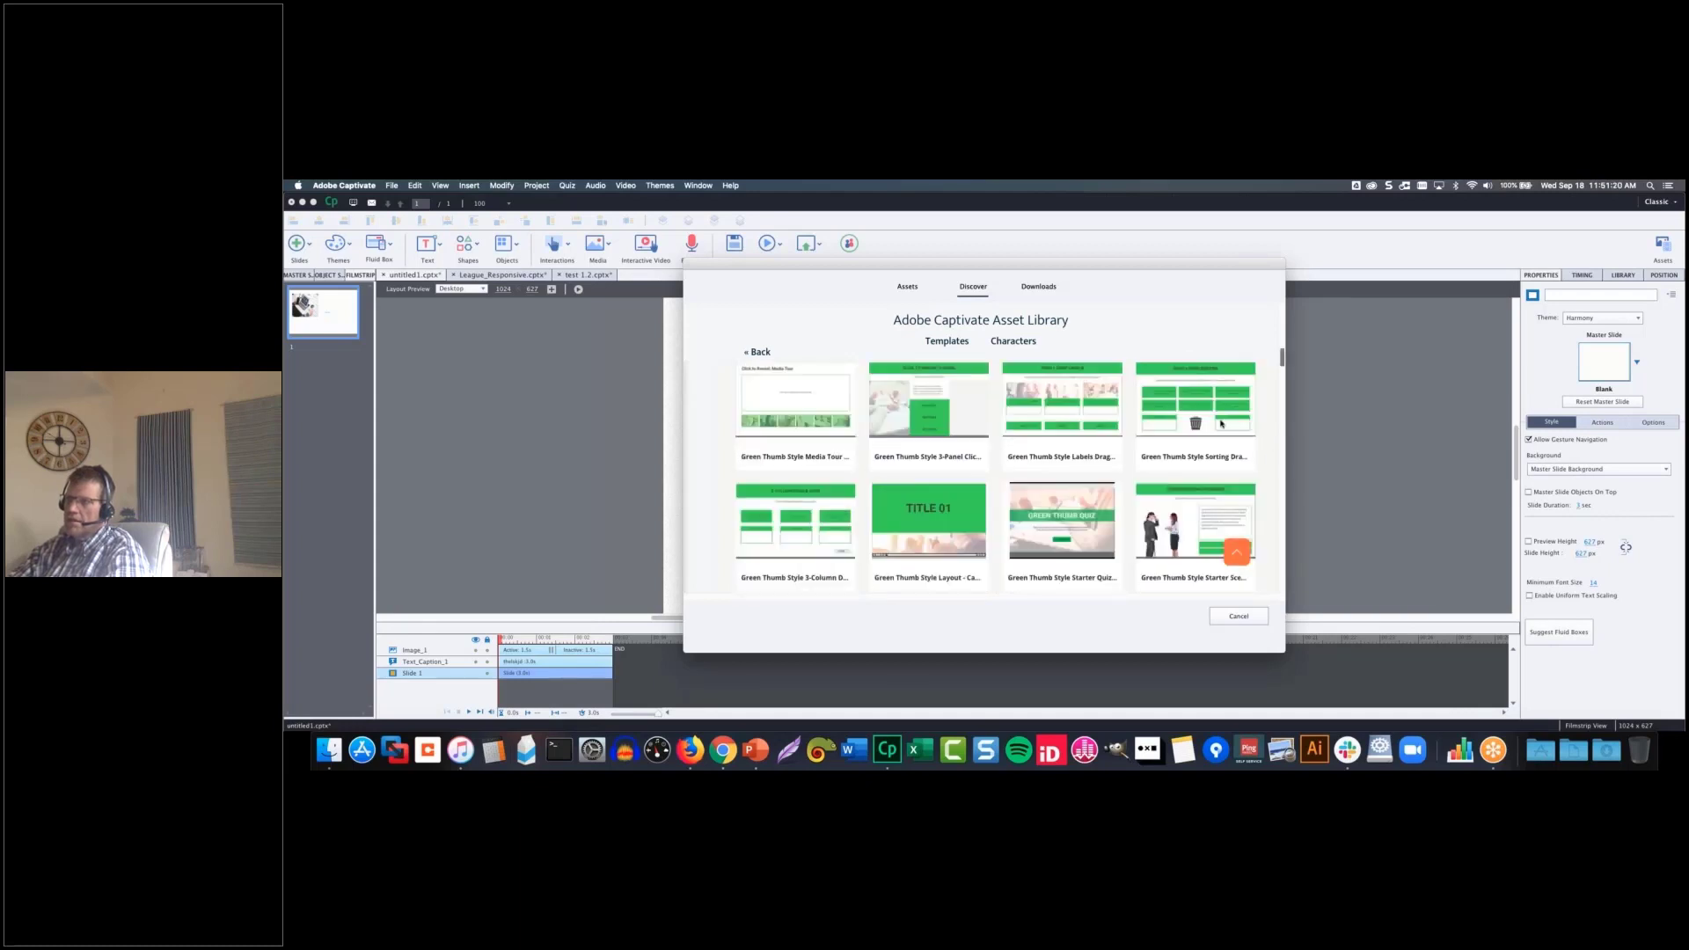
- Filter the Discover templates to Games and look over the available game templates
{"action": "mouse_move", "coordinate": [955, 345]}
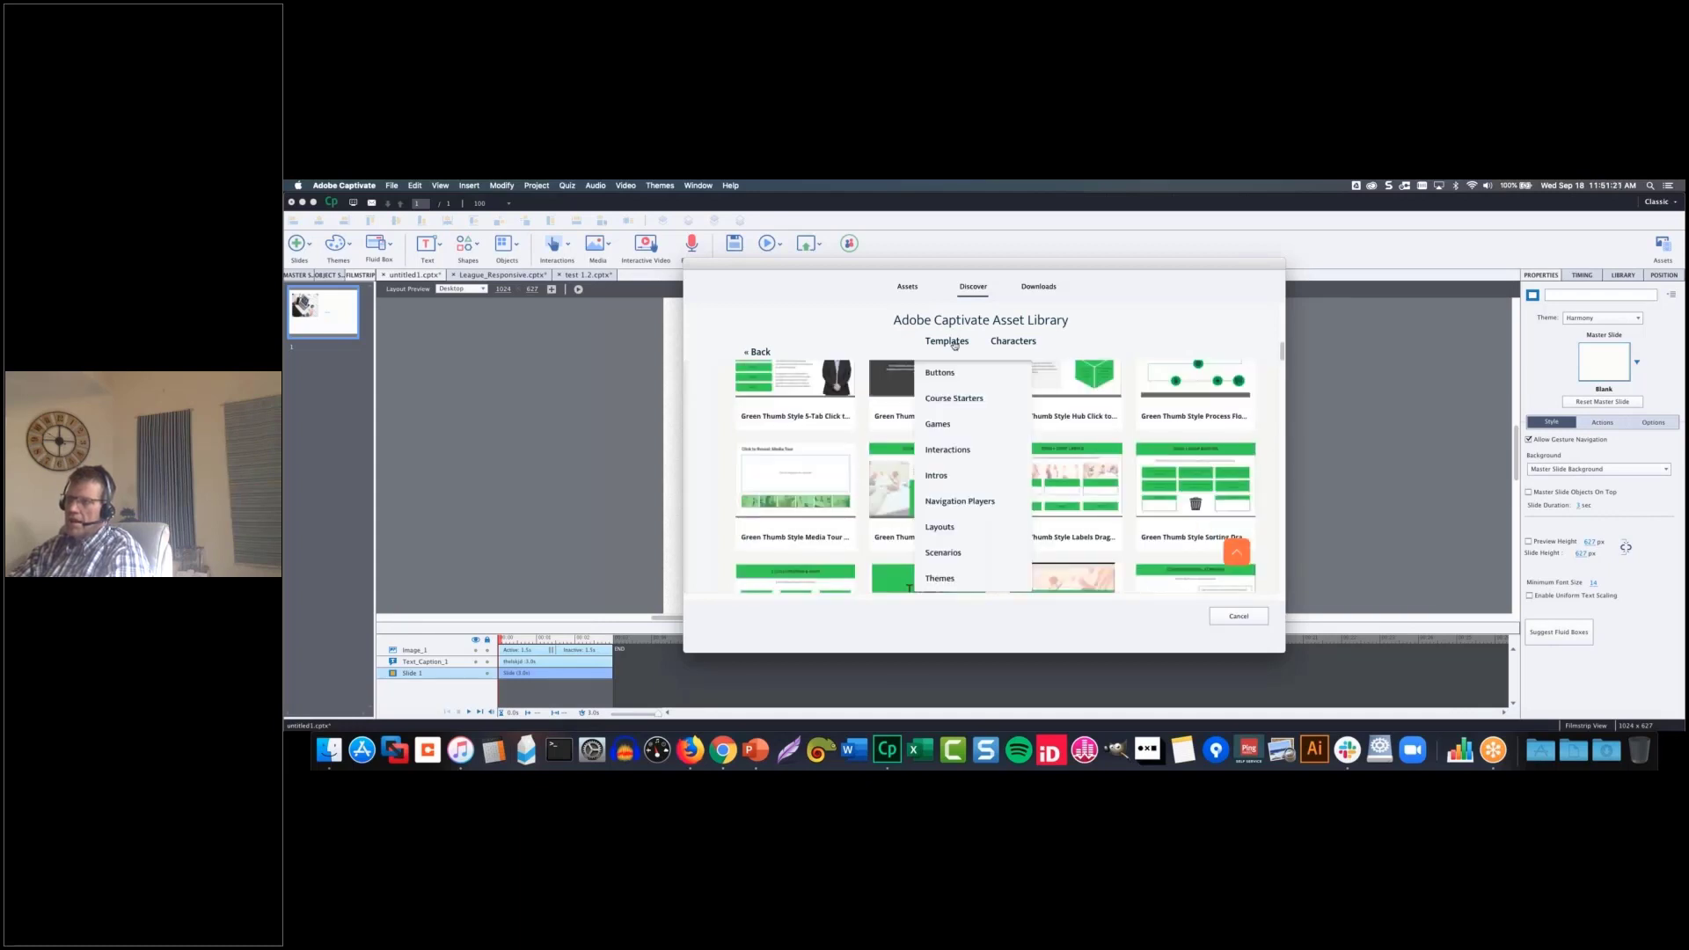
{"action": "left_click", "coordinate": [938, 424]}
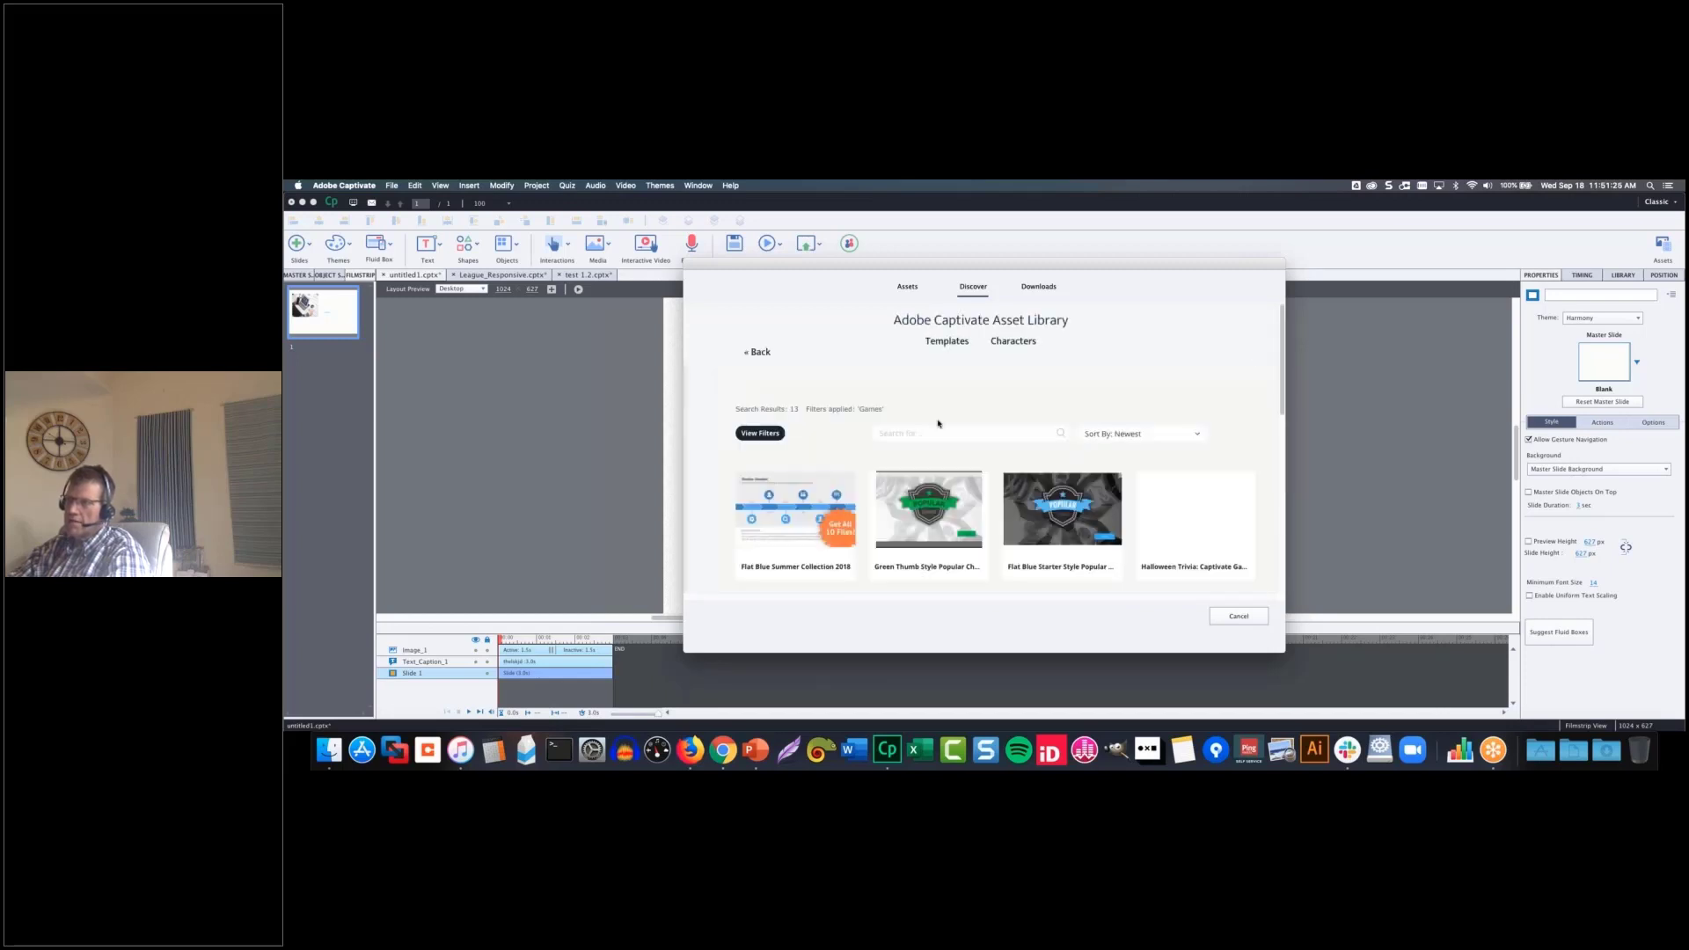
{"action": "scroll", "coordinate": [1249, 431], "scroll_direction": "down", "scroll_amount": 1}
{"action": "mouse_move", "coordinate": [1185, 458]}
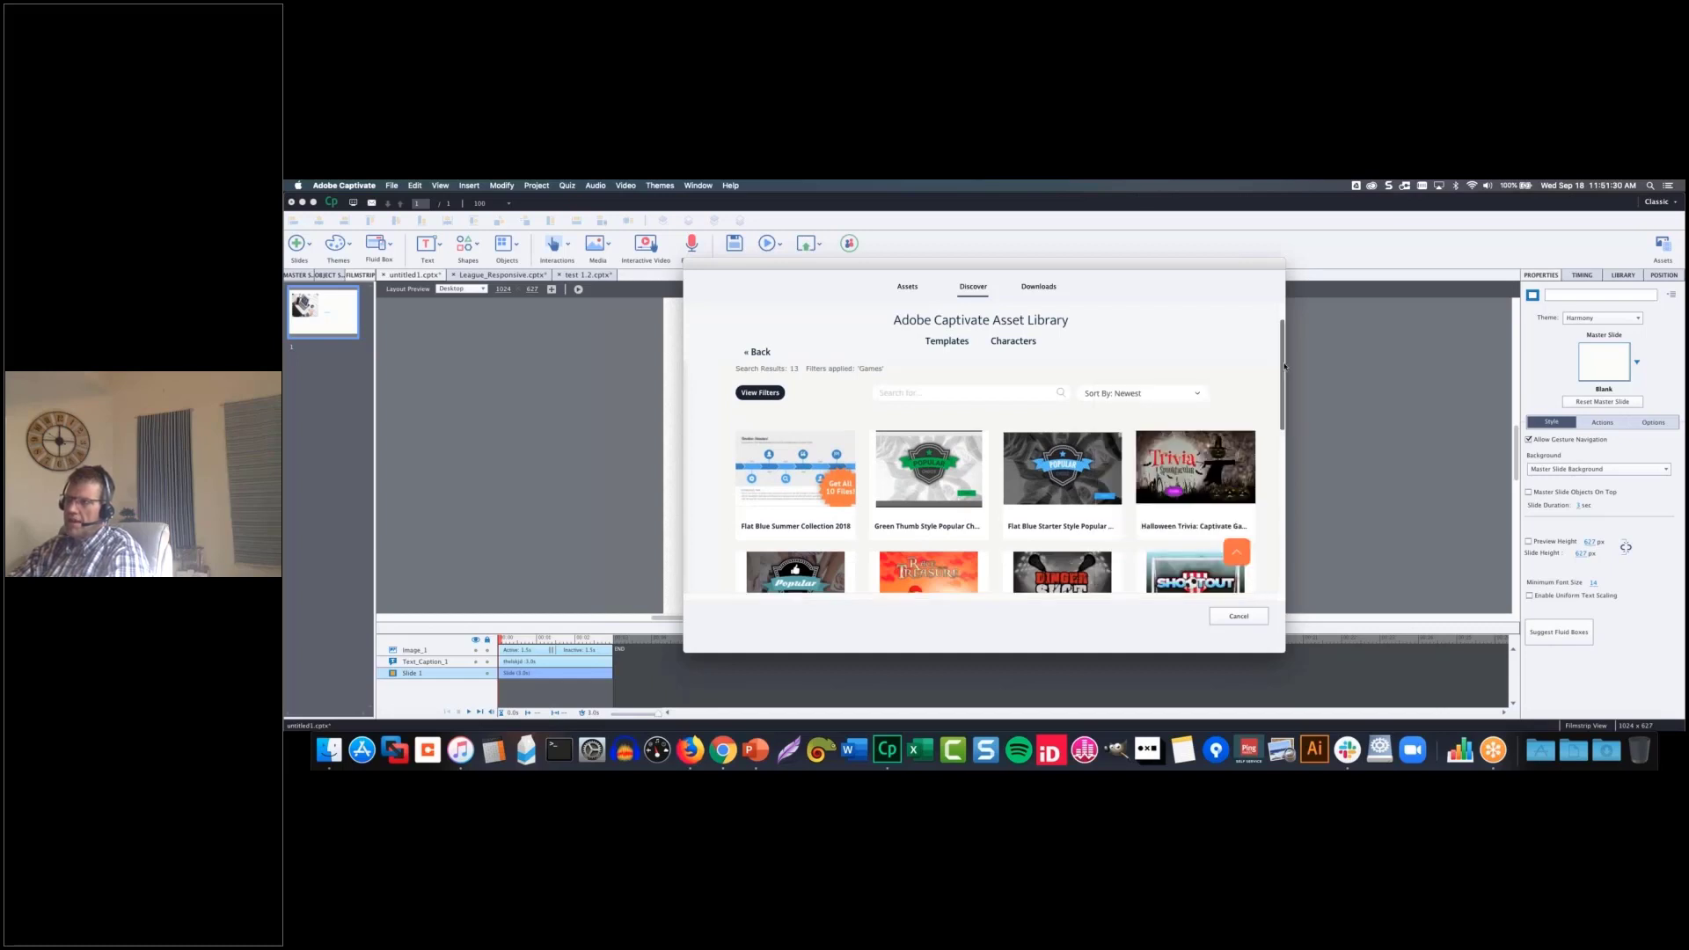
{"action": "scroll", "coordinate": [1280, 406], "scroll_direction": "down", "scroll_amount": 3}
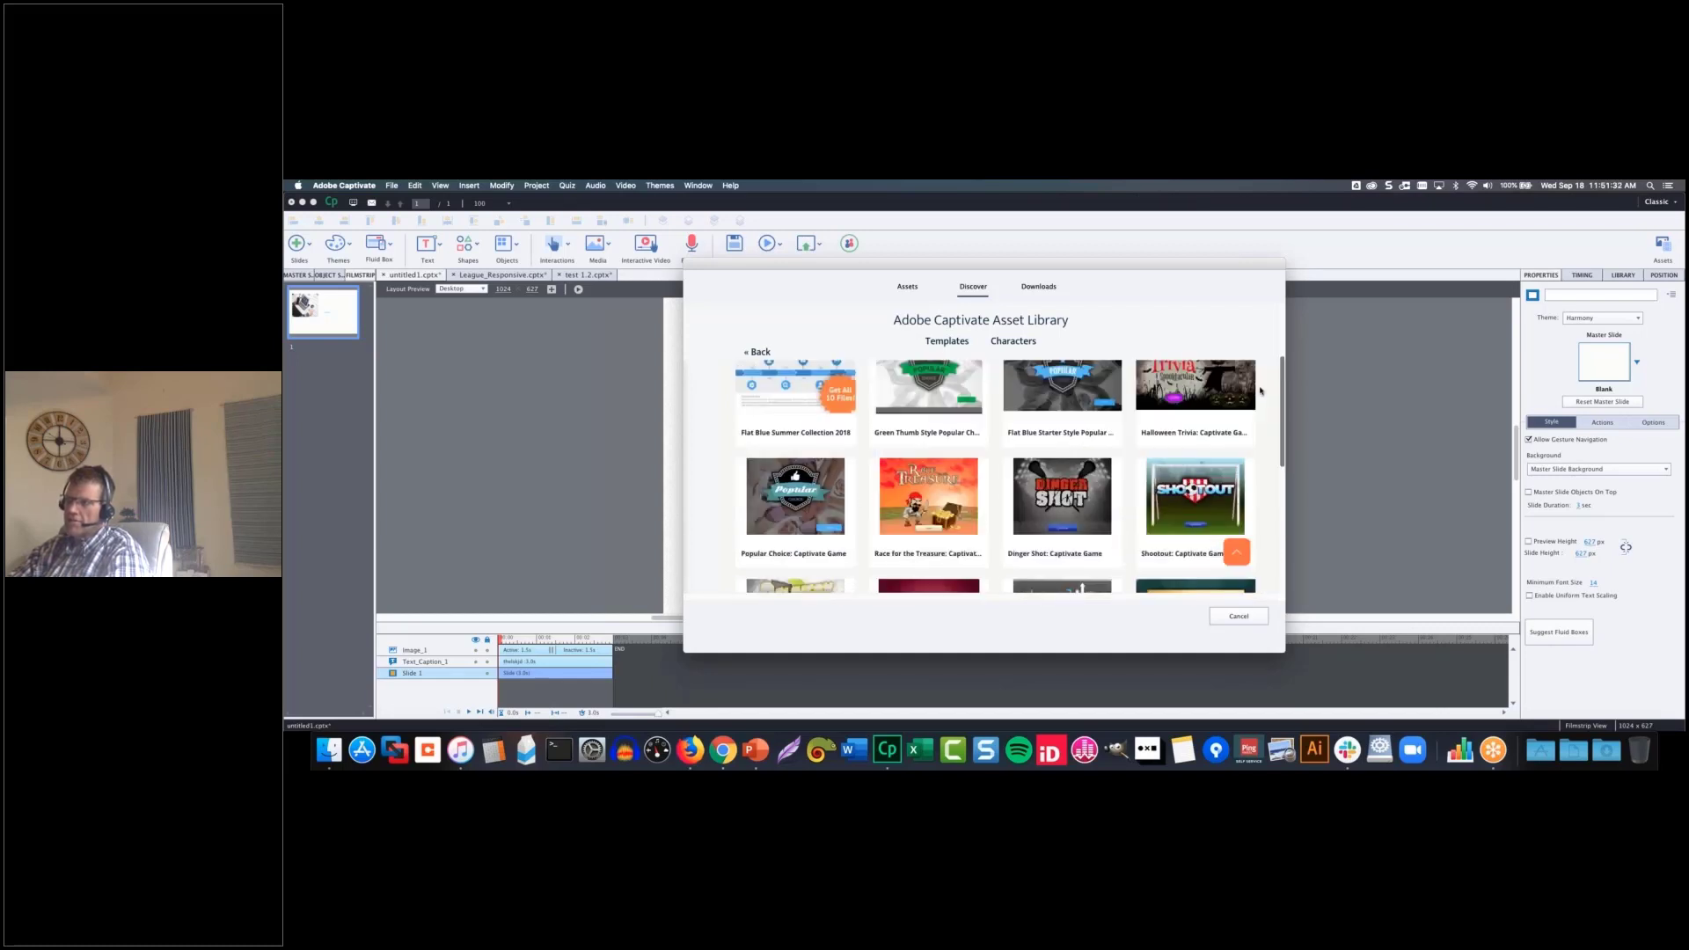
- Browse all characters in the Discover library and return to the start of the list
{"action": "left_click", "coordinate": [1025, 343]}
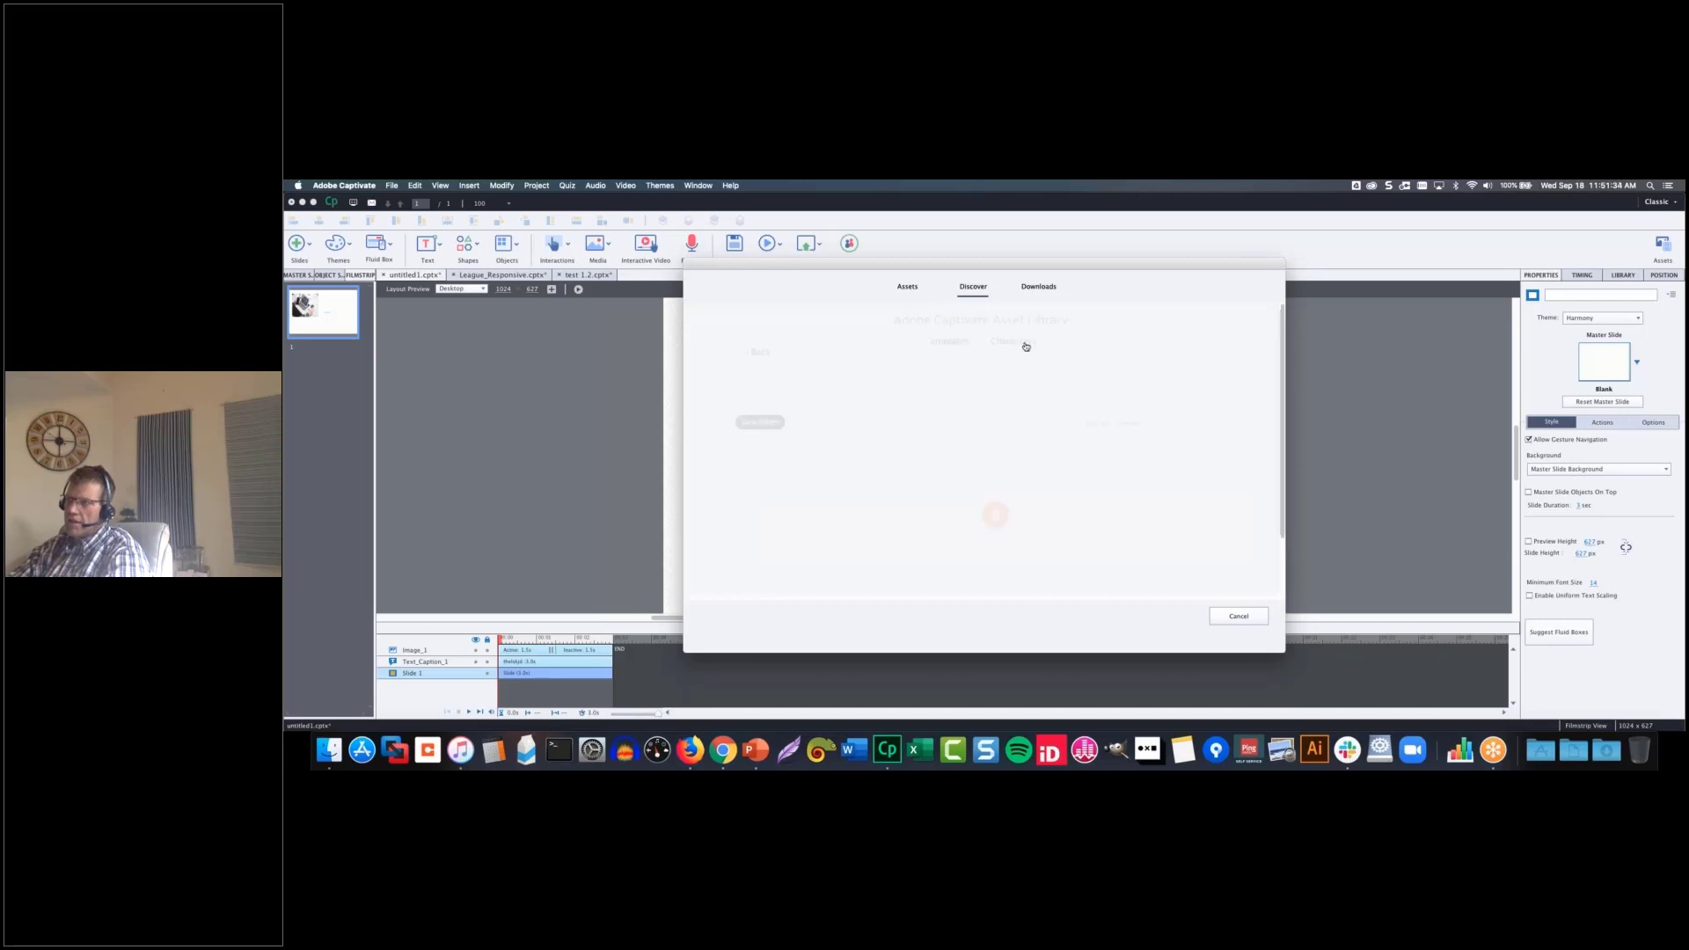
{"action": "left_click_drag", "start_coordinate": [1282, 342], "coordinate": [1271, 479]}
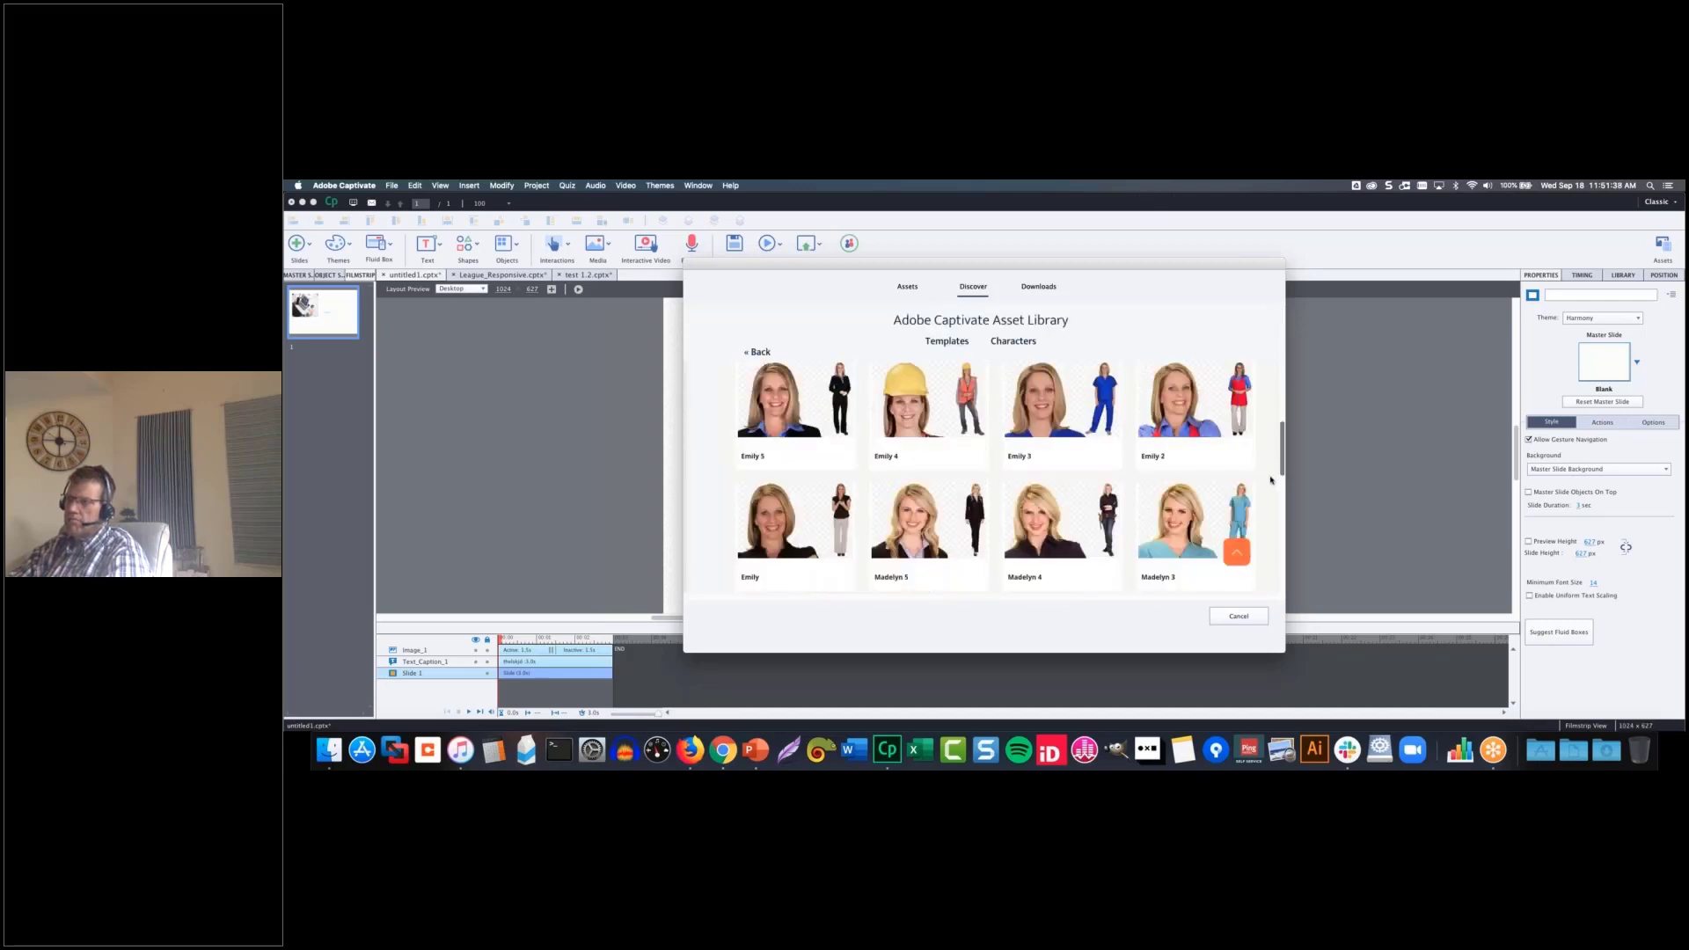
{"action": "scroll", "coordinate": [1272, 479], "scroll_direction": "down", "scroll_amount": 10}
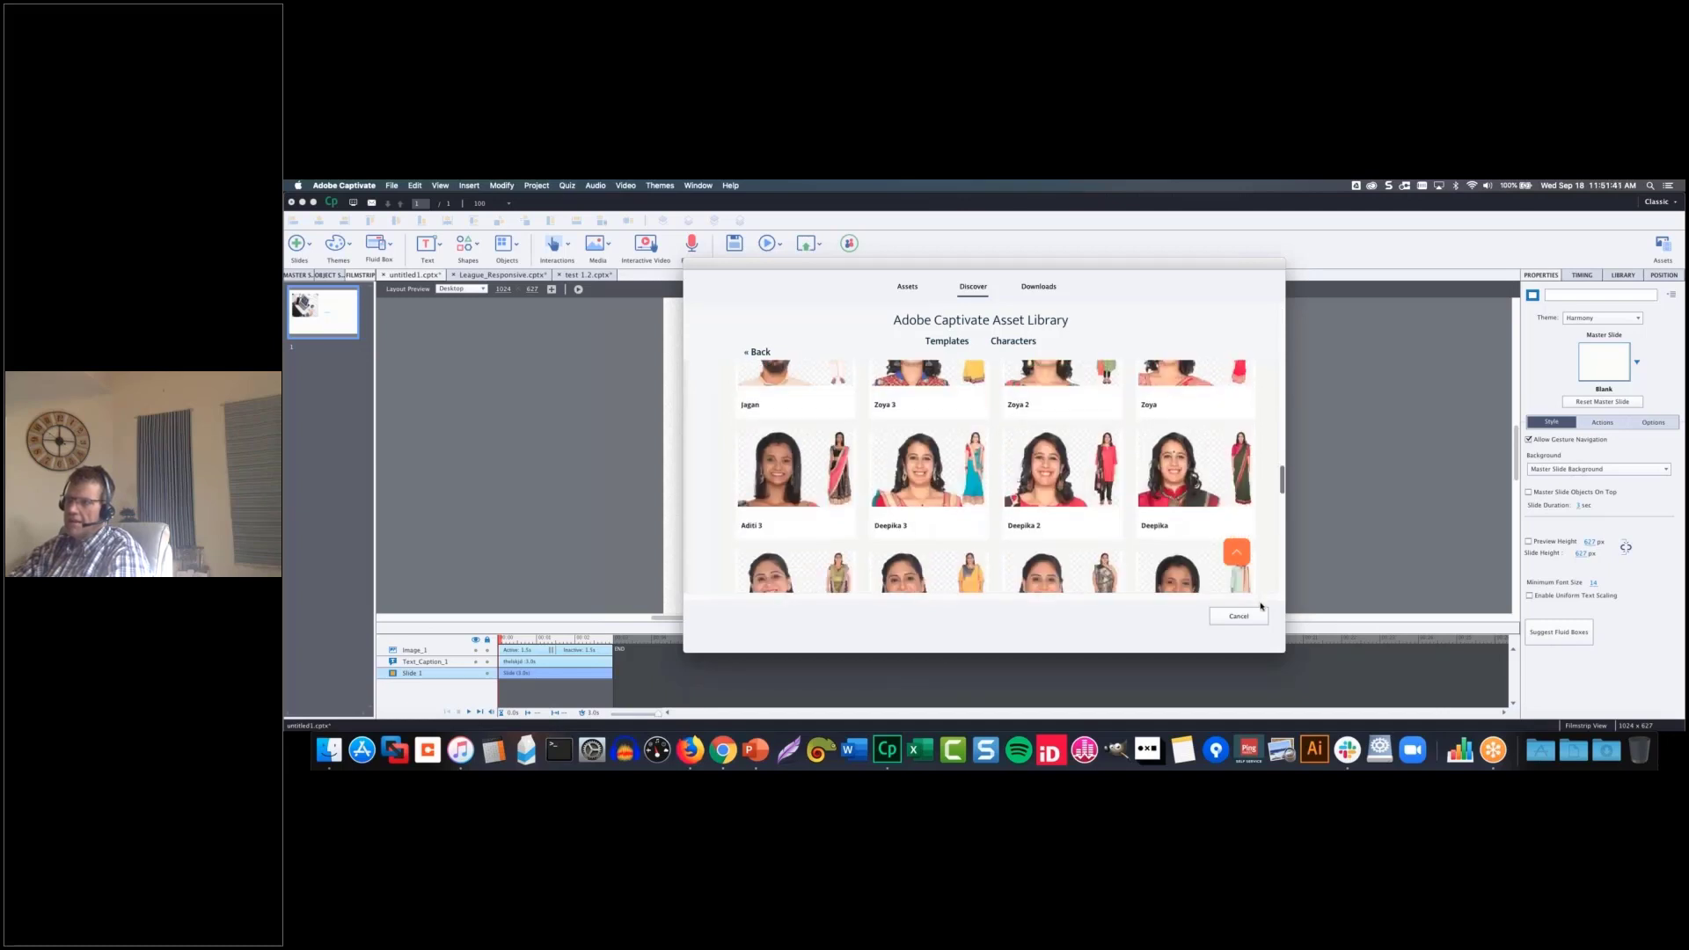
{"action": "left_click", "coordinate": [1236, 552]}
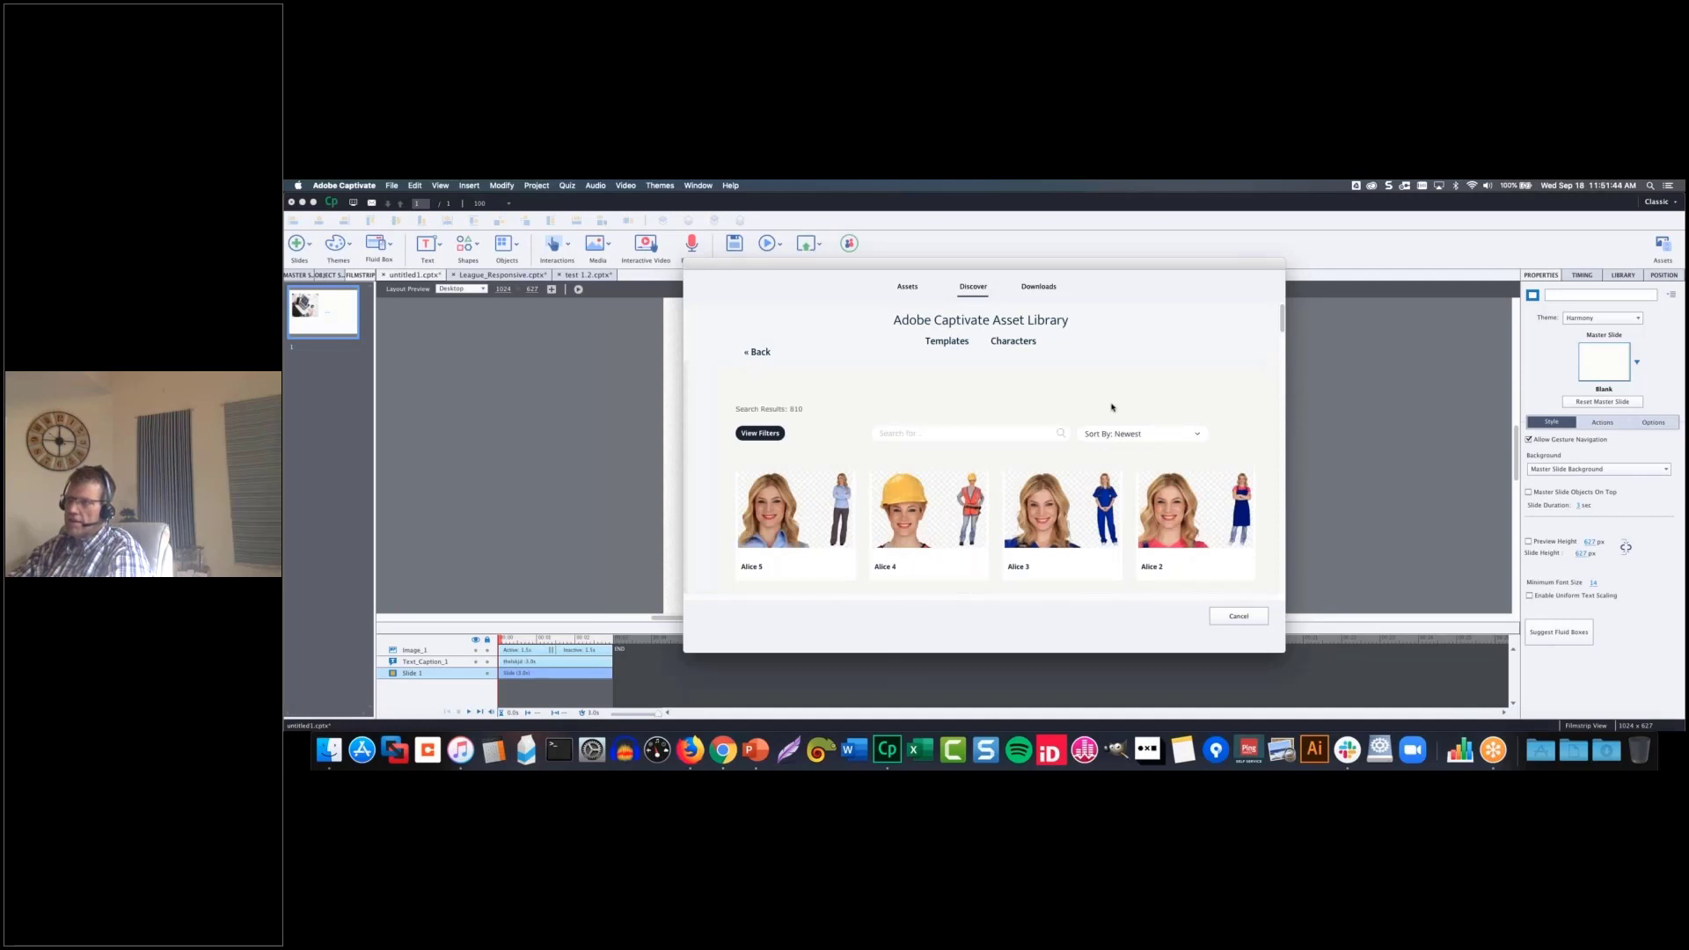
- Look through the Photo Realistic characters under People With Disabilities, and the illustrated stick figure characters
{"action": "mouse_move", "coordinate": [1023, 339]}
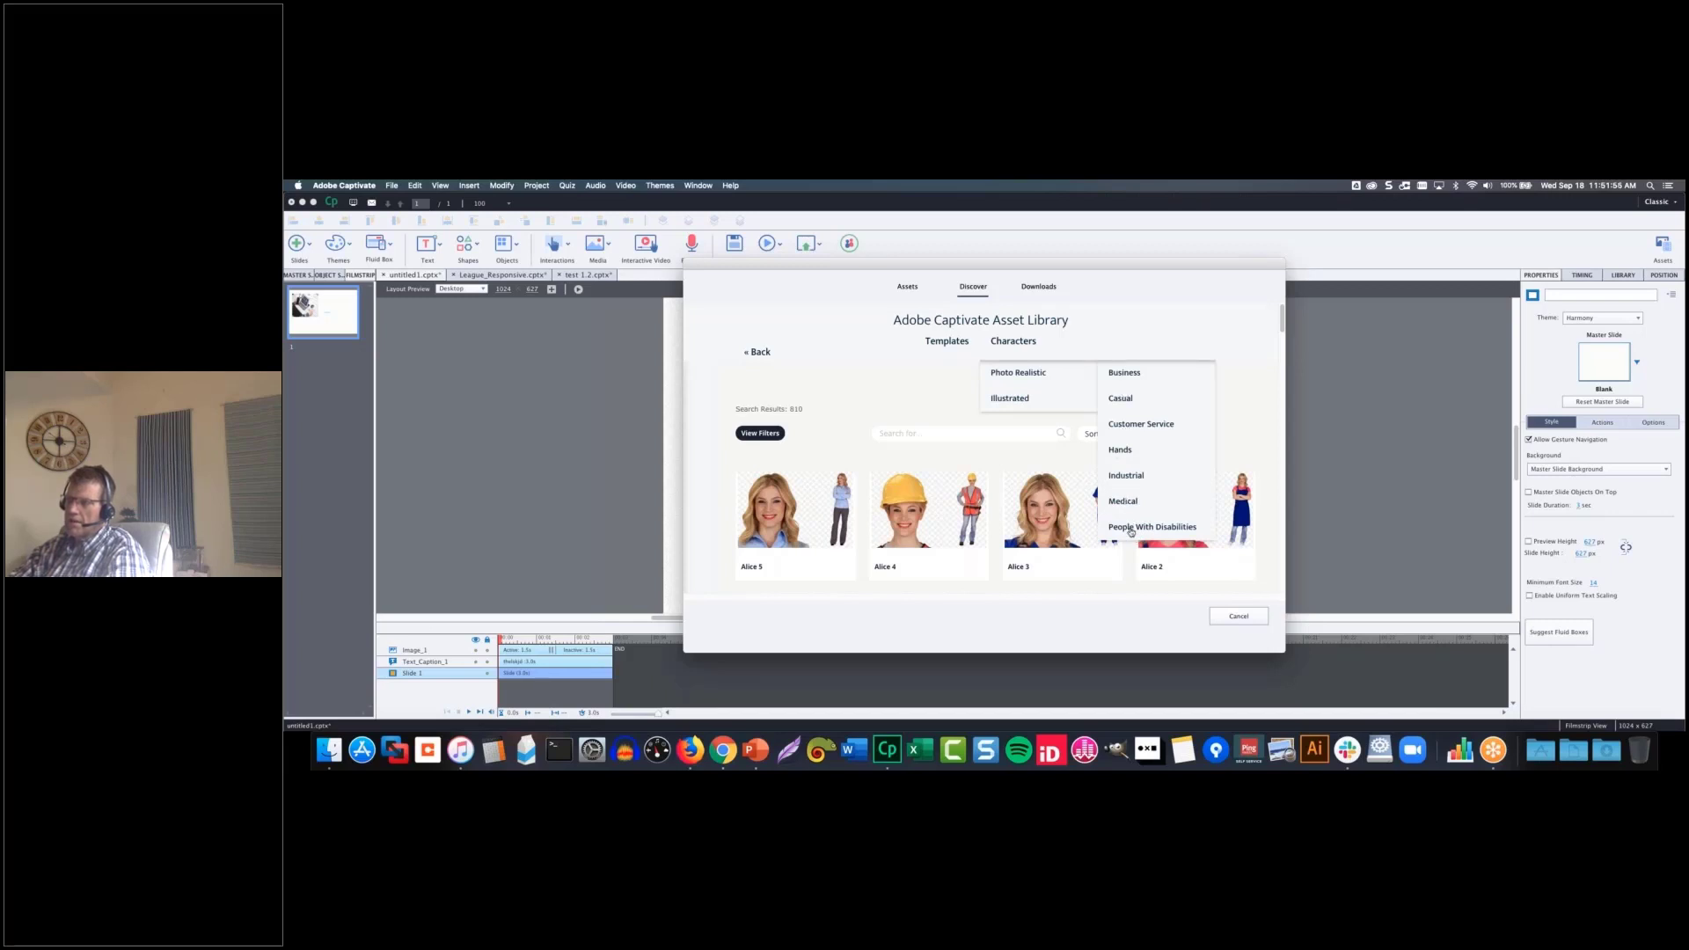
{"action": "left_click", "coordinate": [1130, 528]}
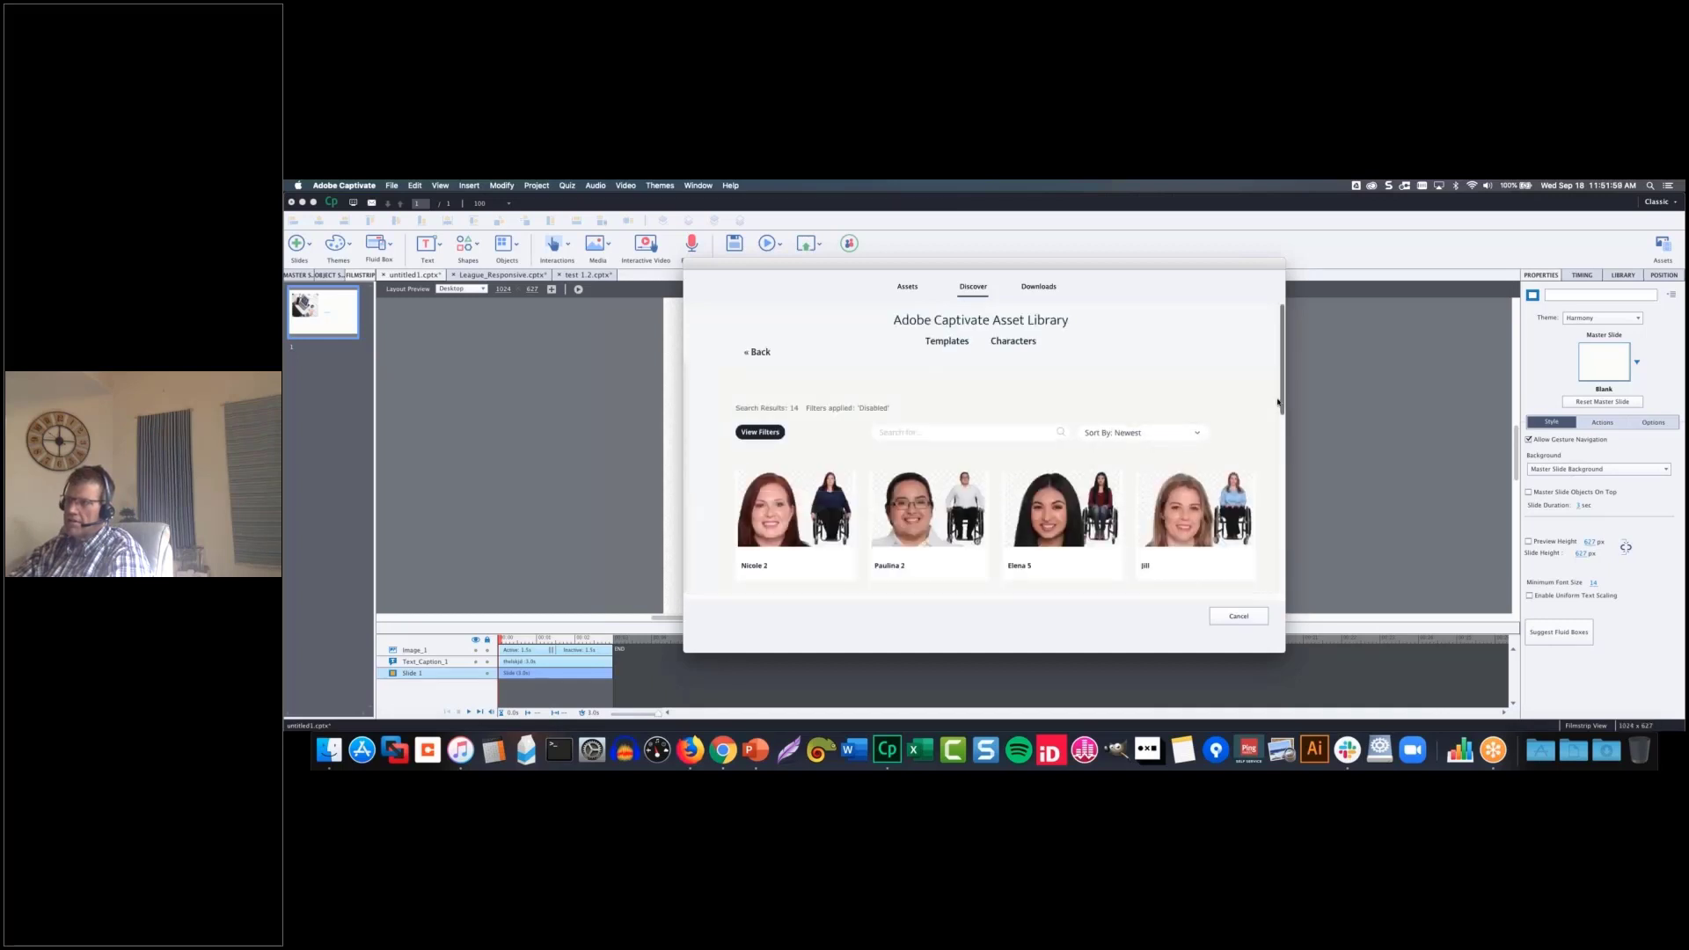
{"action": "scroll", "coordinate": [1273, 442], "scroll_direction": "down", "scroll_amount": 3}
{"action": "scroll", "coordinate": [1273, 442], "scroll_direction": "down", "scroll_amount": 5}
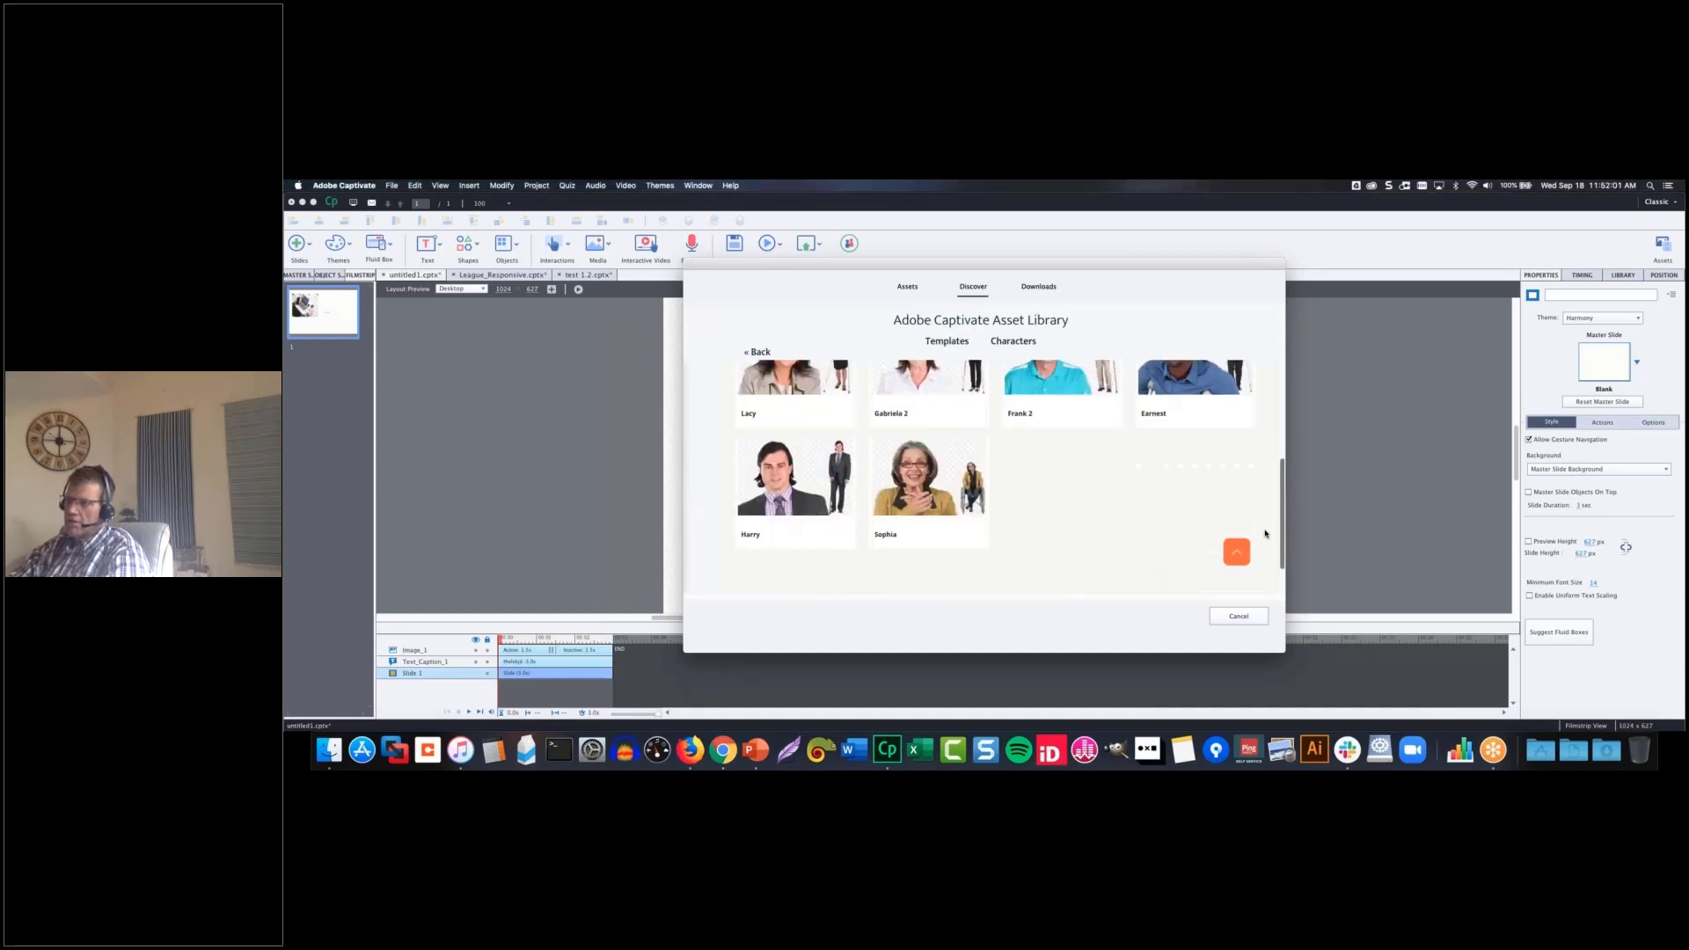
{"action": "scroll", "coordinate": [1282, 417], "scroll_direction": "up", "scroll_amount": 8}
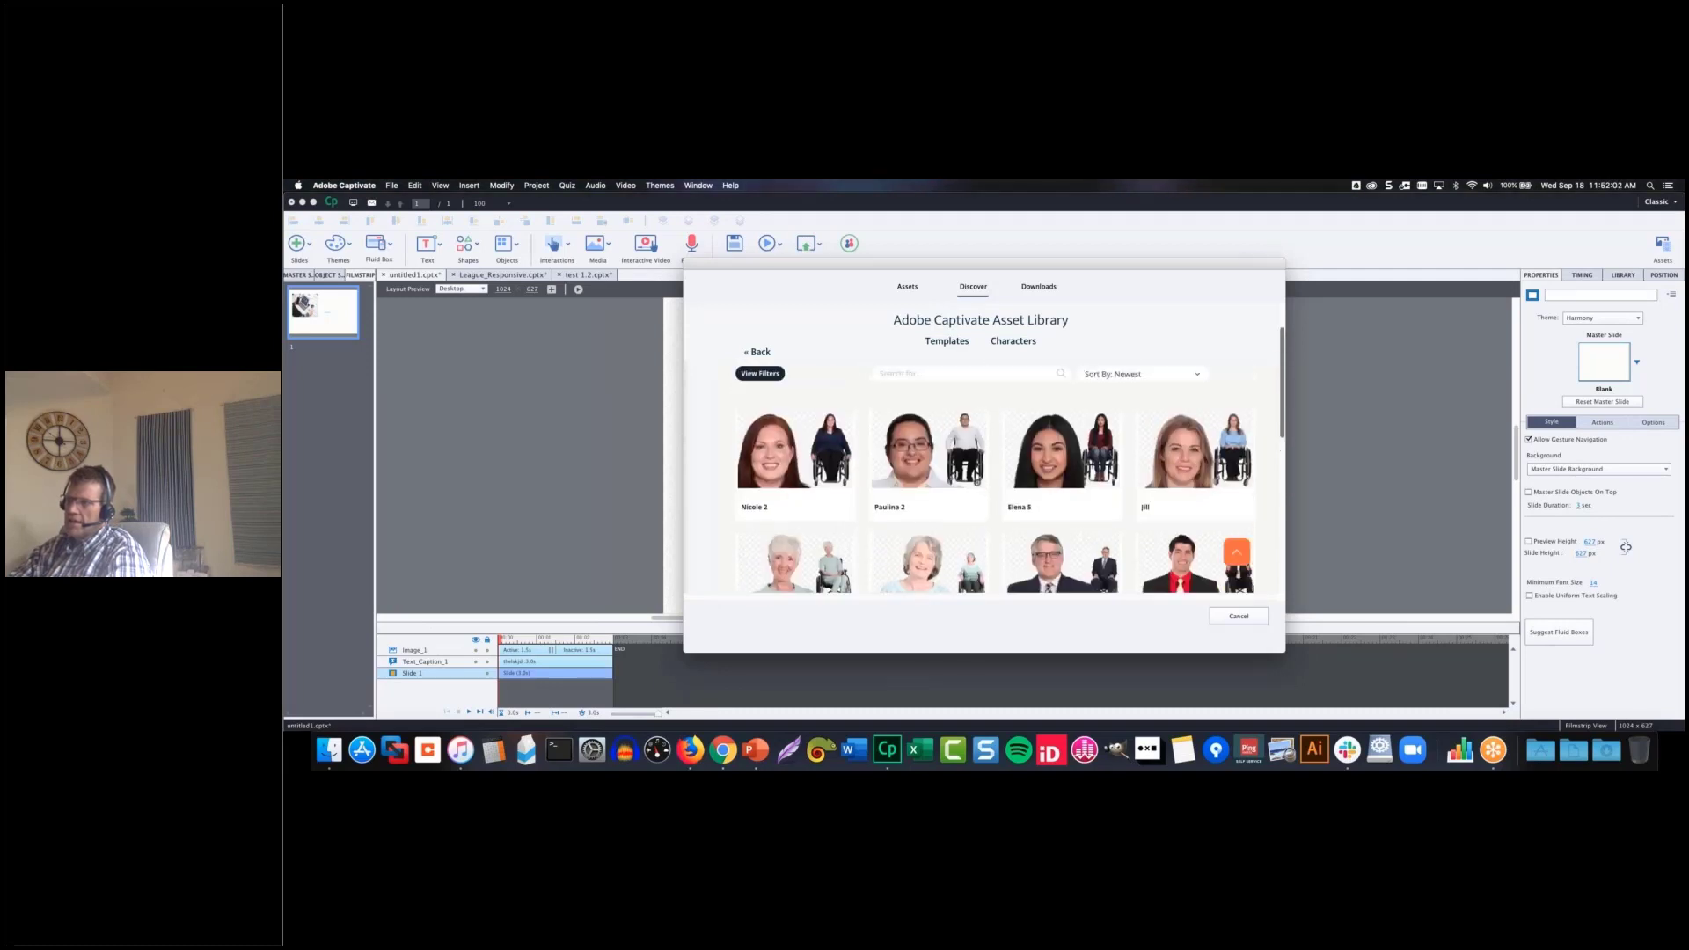
{"action": "mouse_move", "coordinate": [1008, 401]}
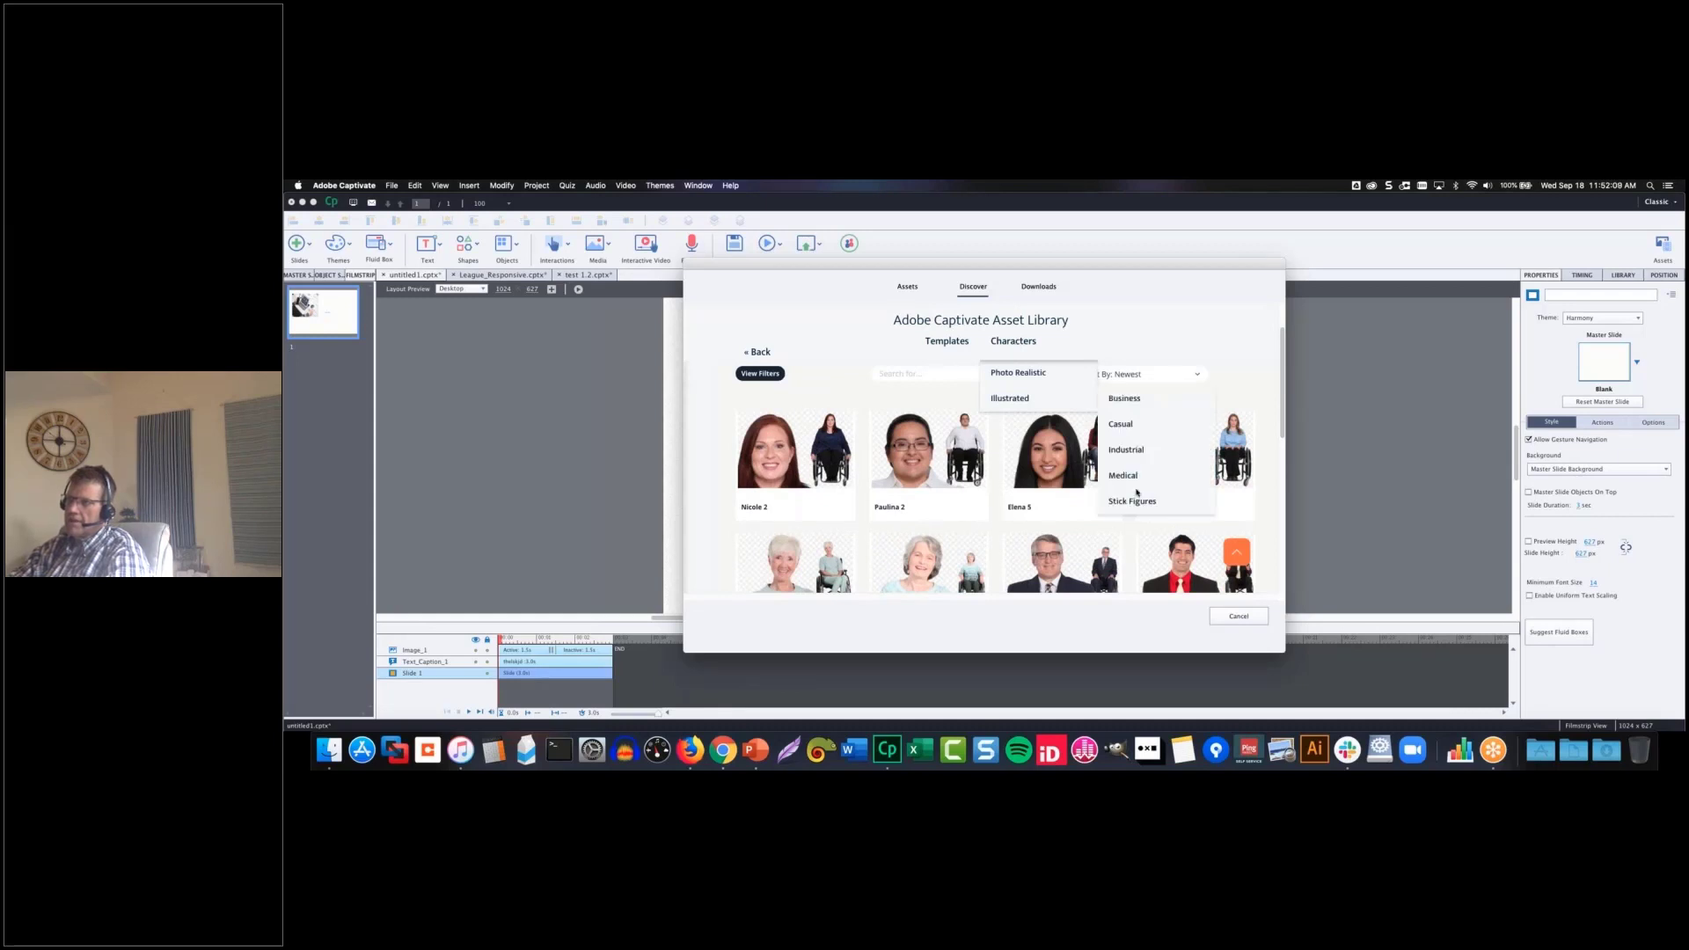
{"action": "left_click", "coordinate": [1126, 477]}
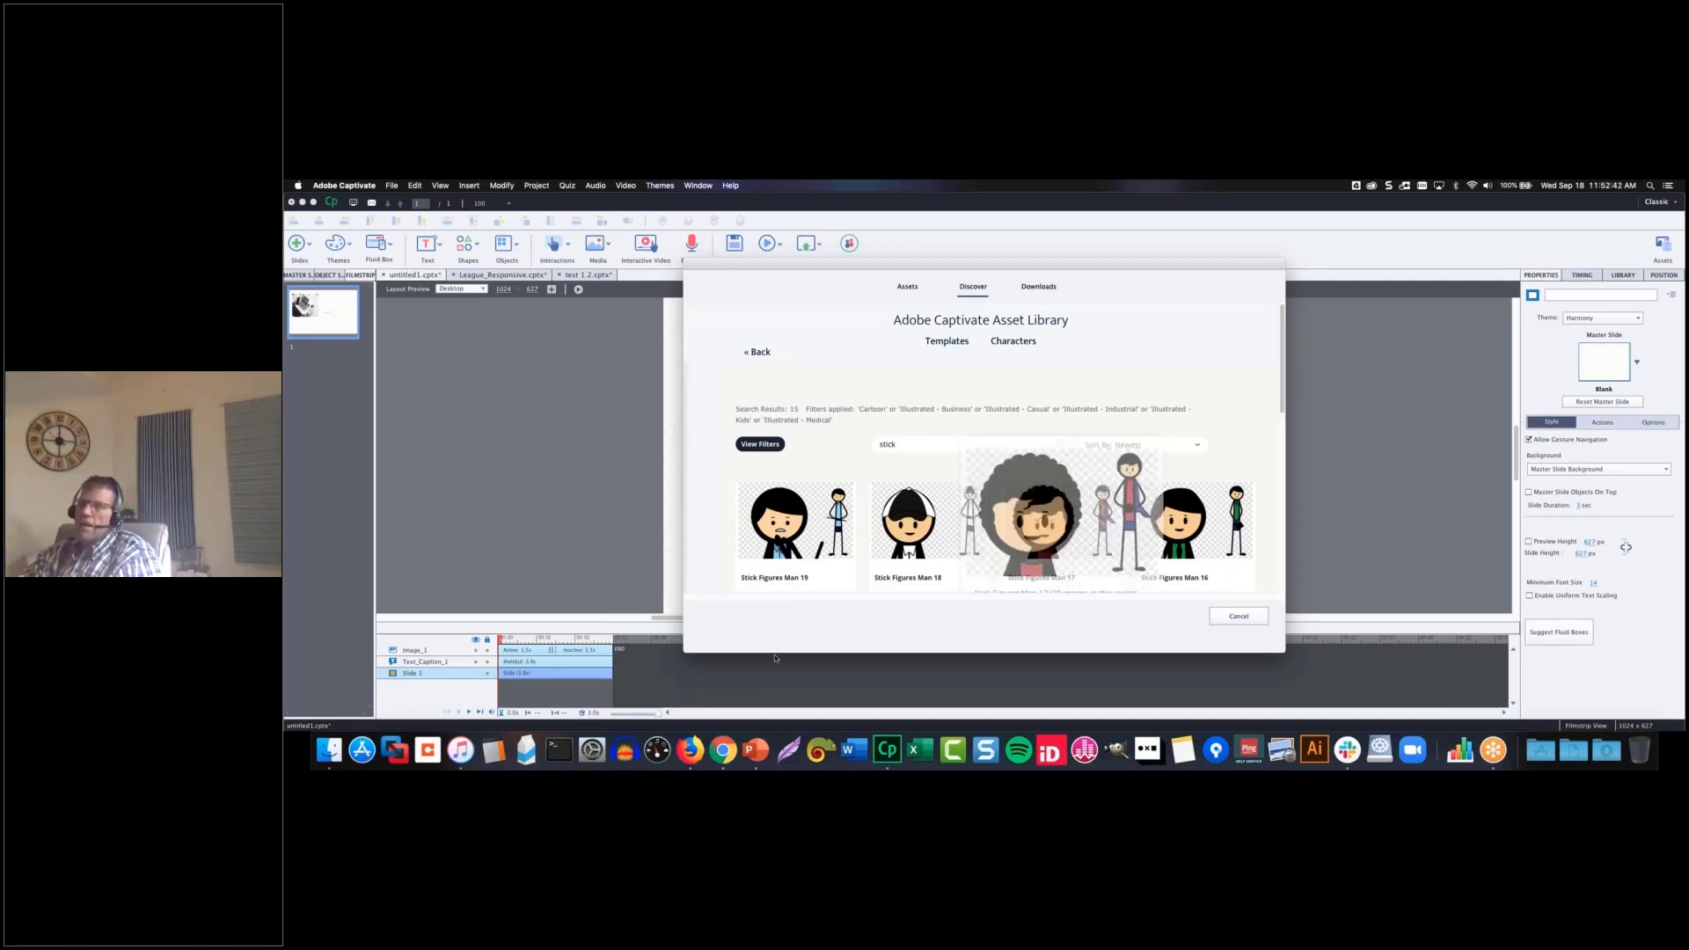
- Switch to the eLearning Brothers Asset Library page in Firefox and look over its banner and sample assets
{"action": "left_click", "coordinate": [723, 748]}
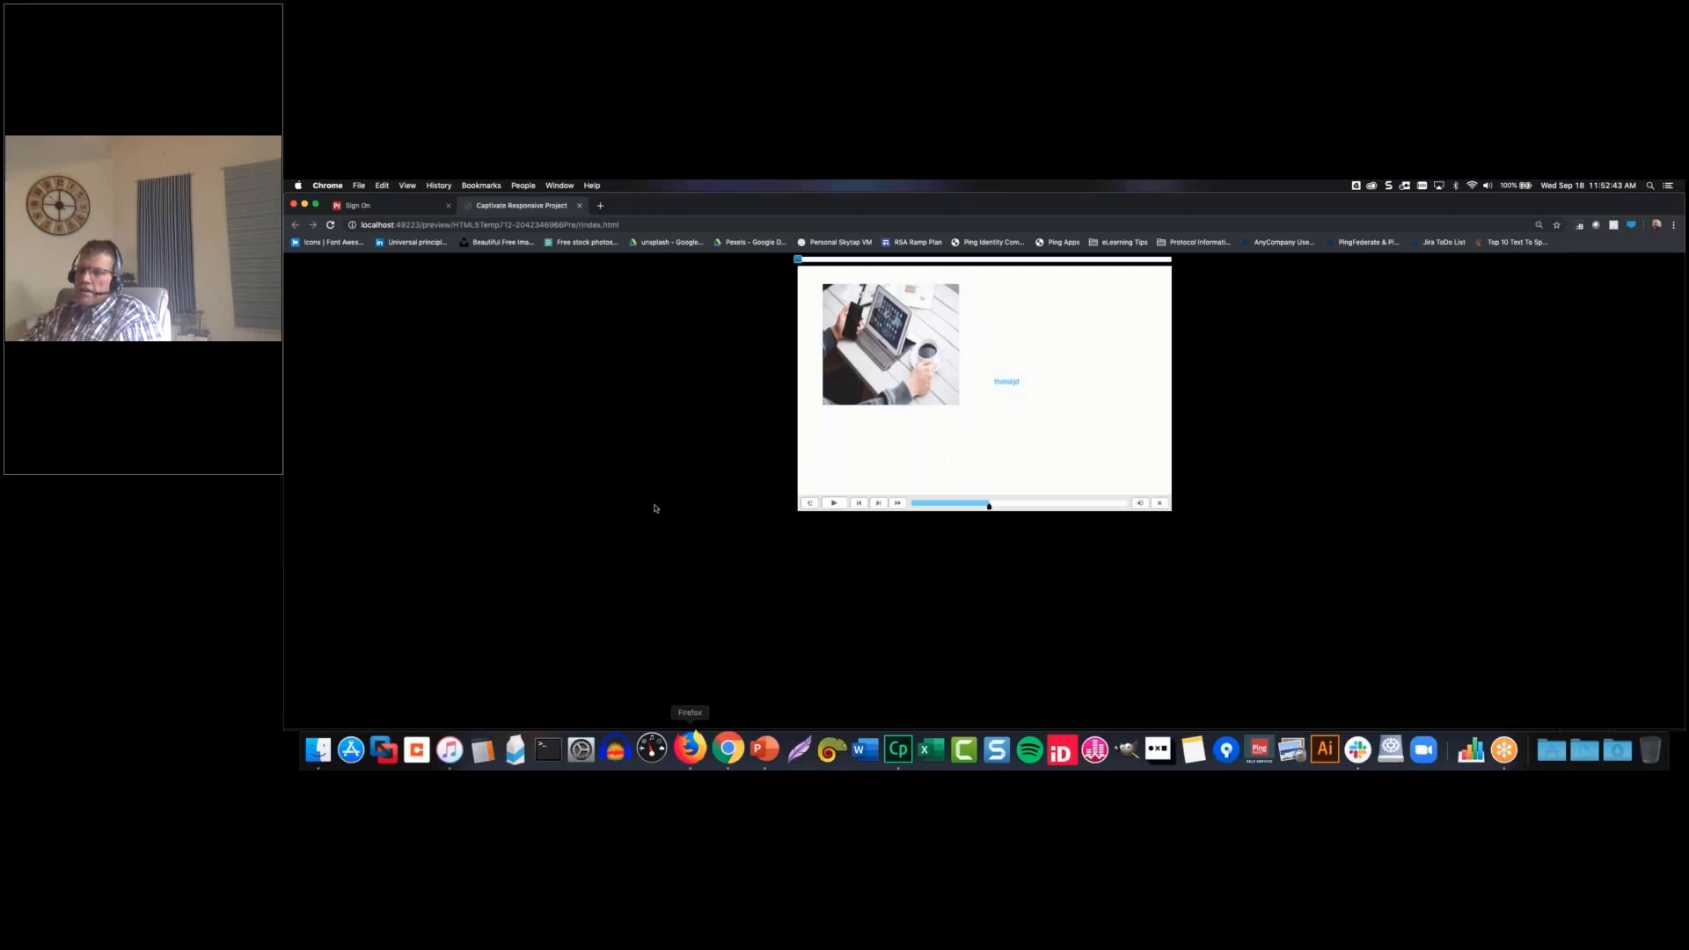
{"action": "left_click", "coordinate": [686, 744]}
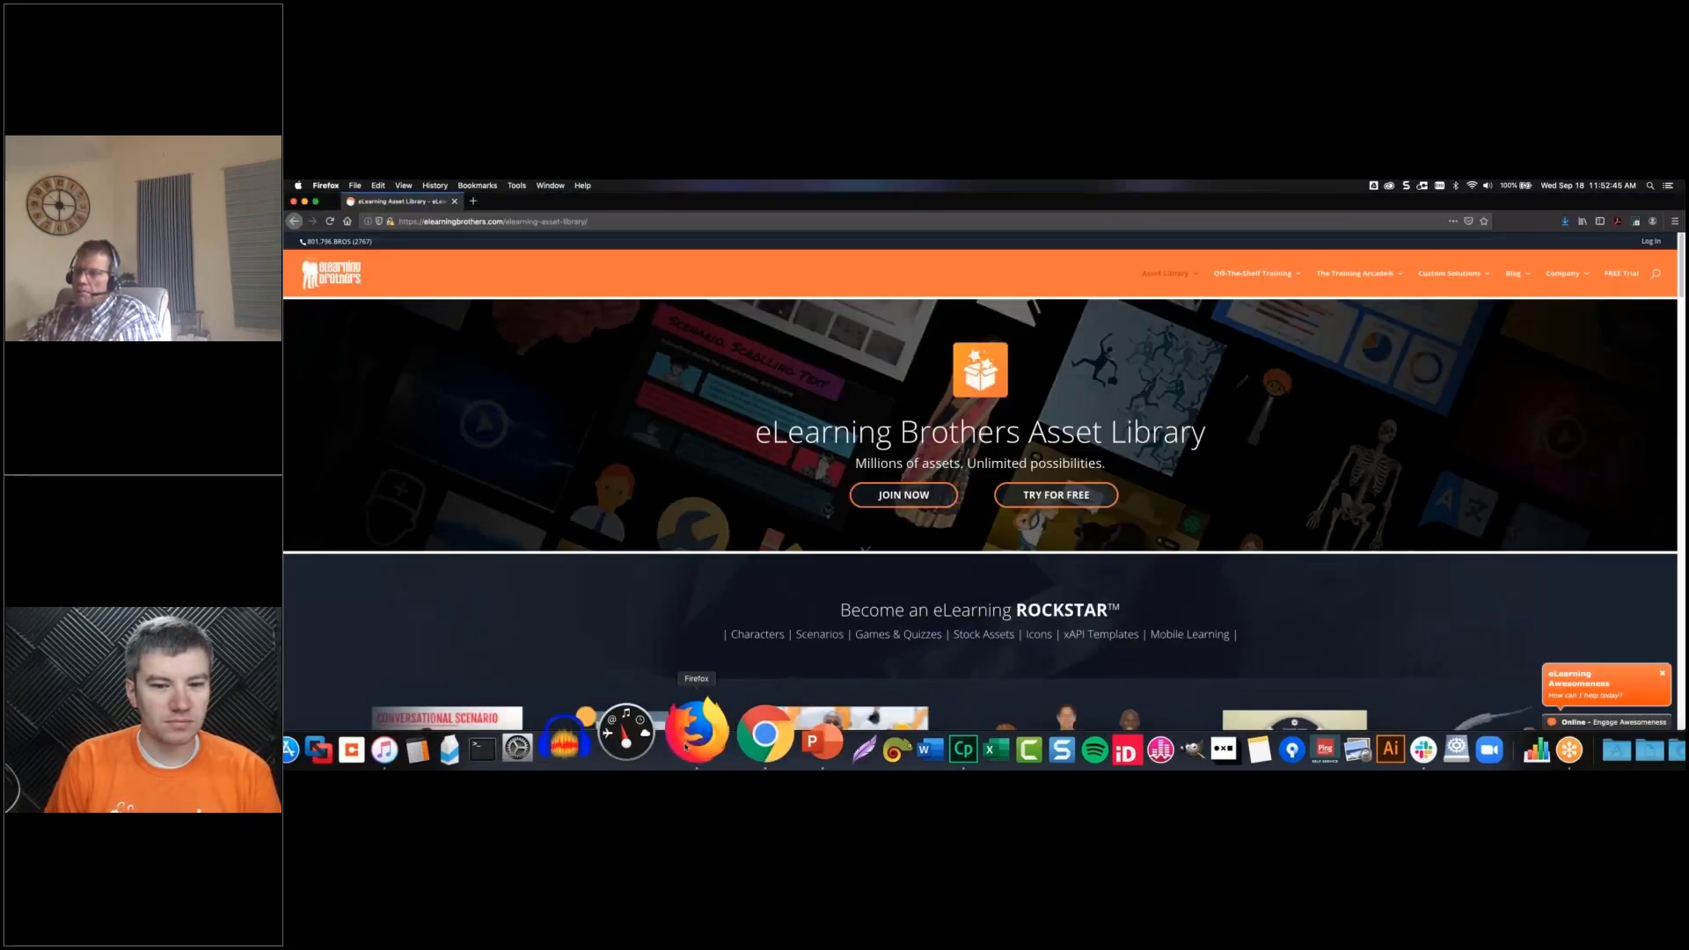
{"action": "scroll", "coordinate": [953, 622], "scroll_direction": "down", "scroll_amount": 4}
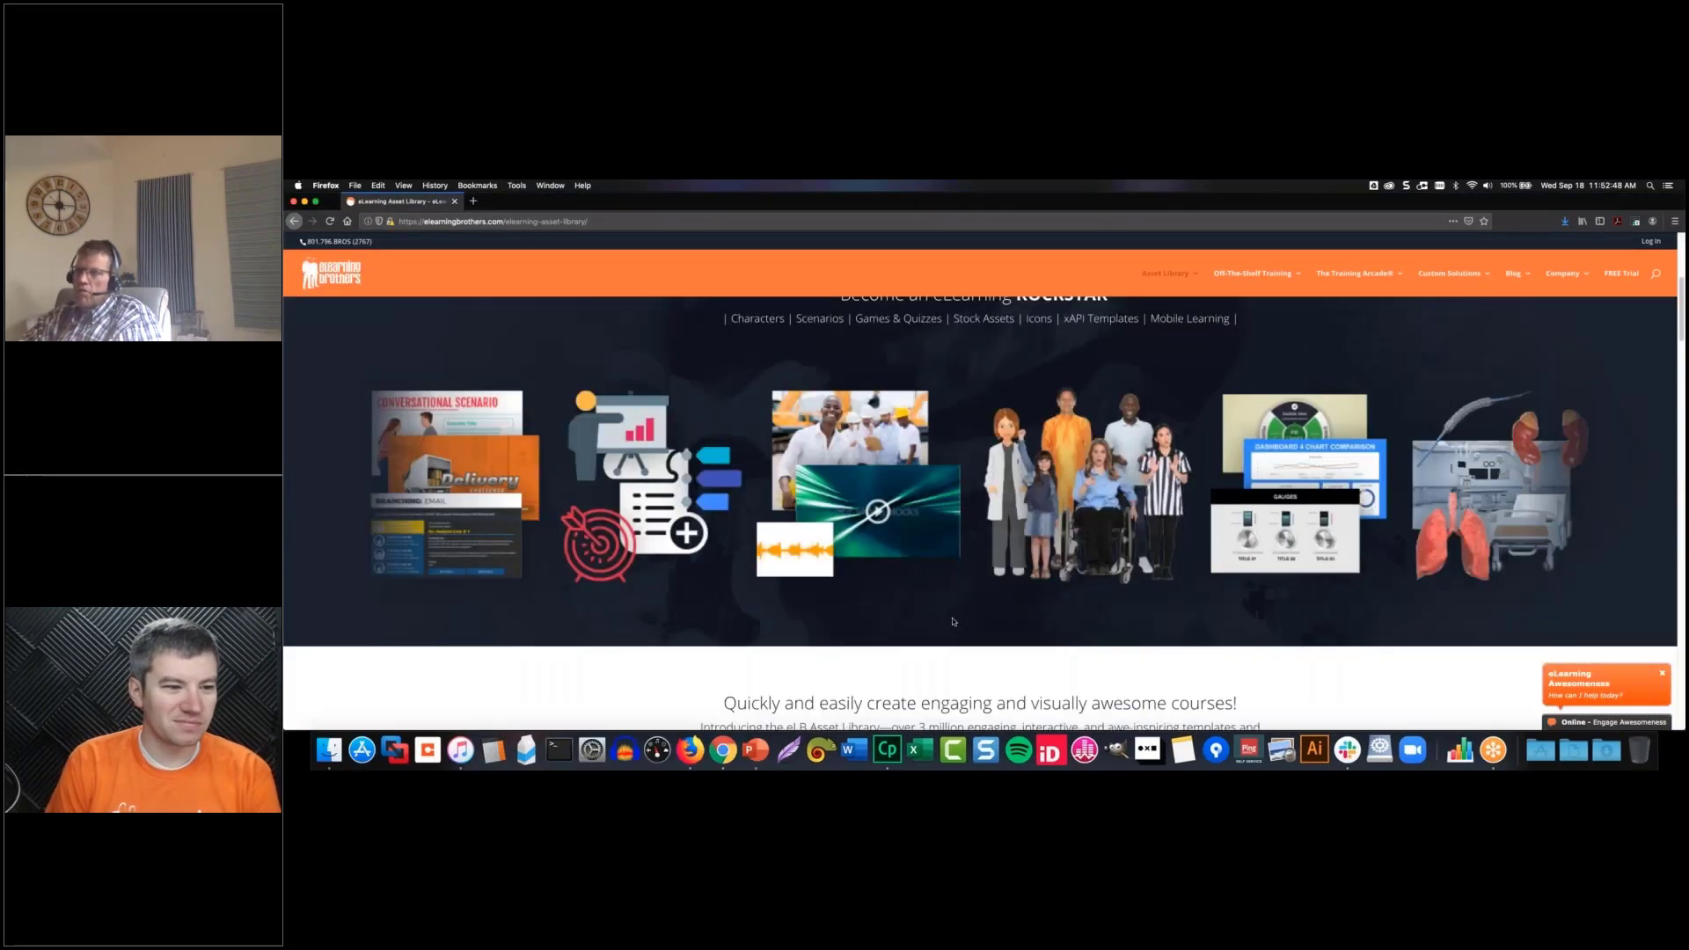
{"action": "scroll", "coordinate": [953, 622], "scroll_direction": "up", "scroll_amount": 4}
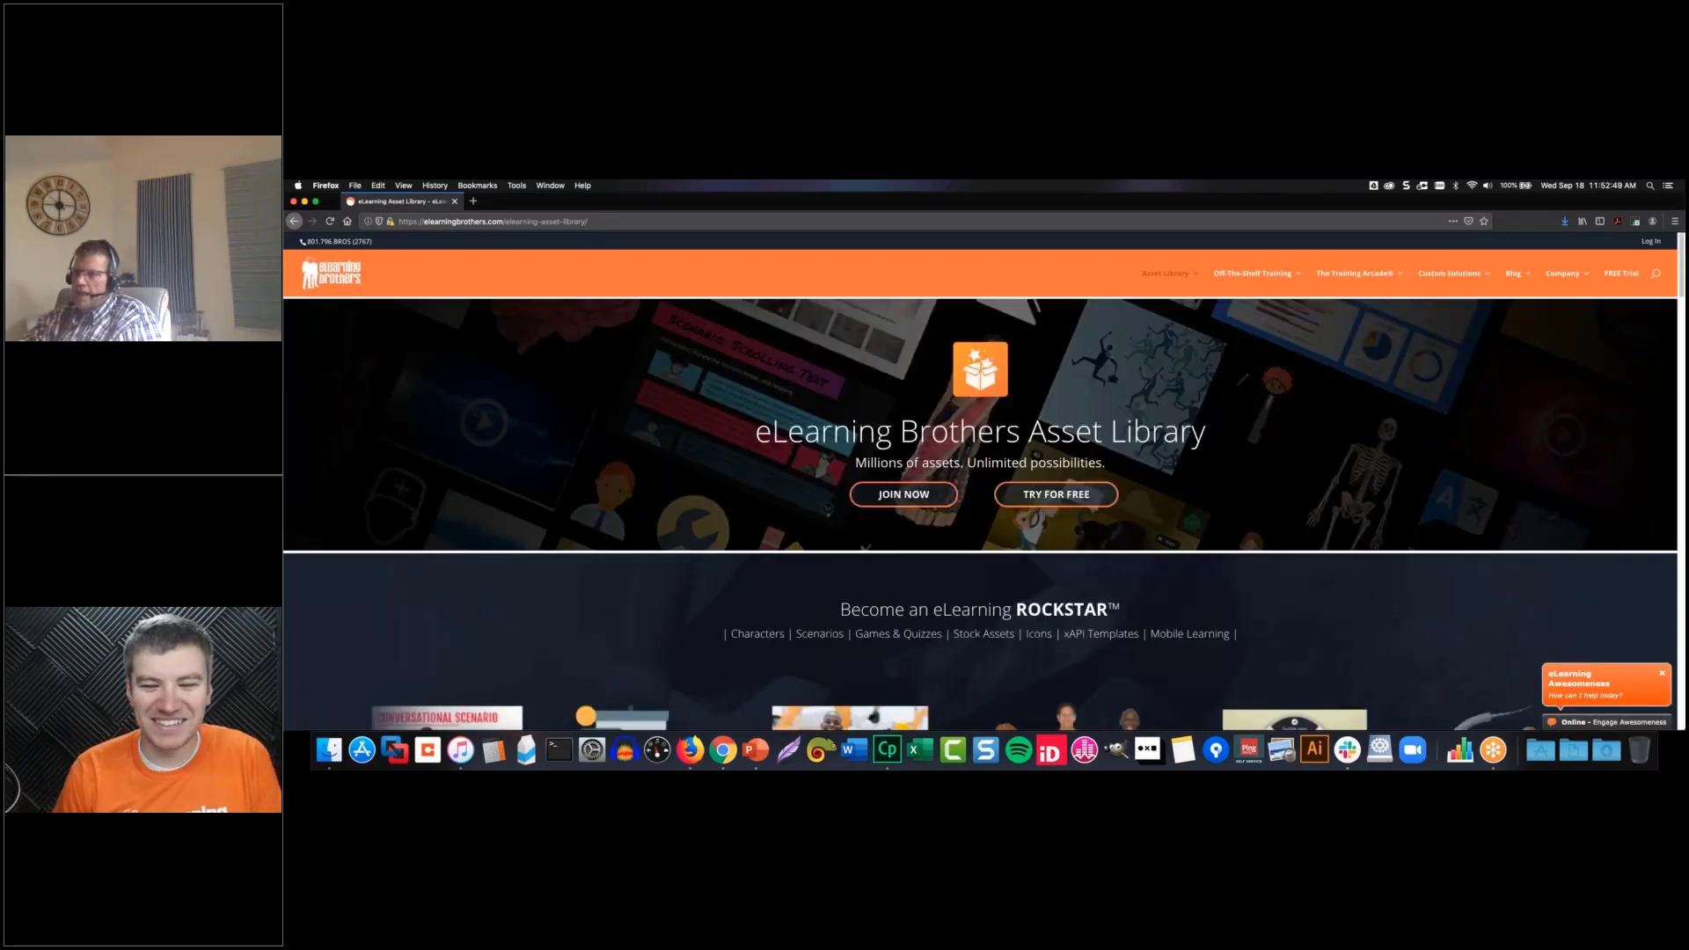
- Examine the page's asset categories, from Cutout People to Medical Images & Videos, and return to the page's start
{"action": "scroll", "coordinate": [930, 556], "scroll_direction": "down", "scroll_amount": 8}
{"action": "scroll", "coordinate": [931, 556], "scroll_direction": "down", "scroll_amount": 5}
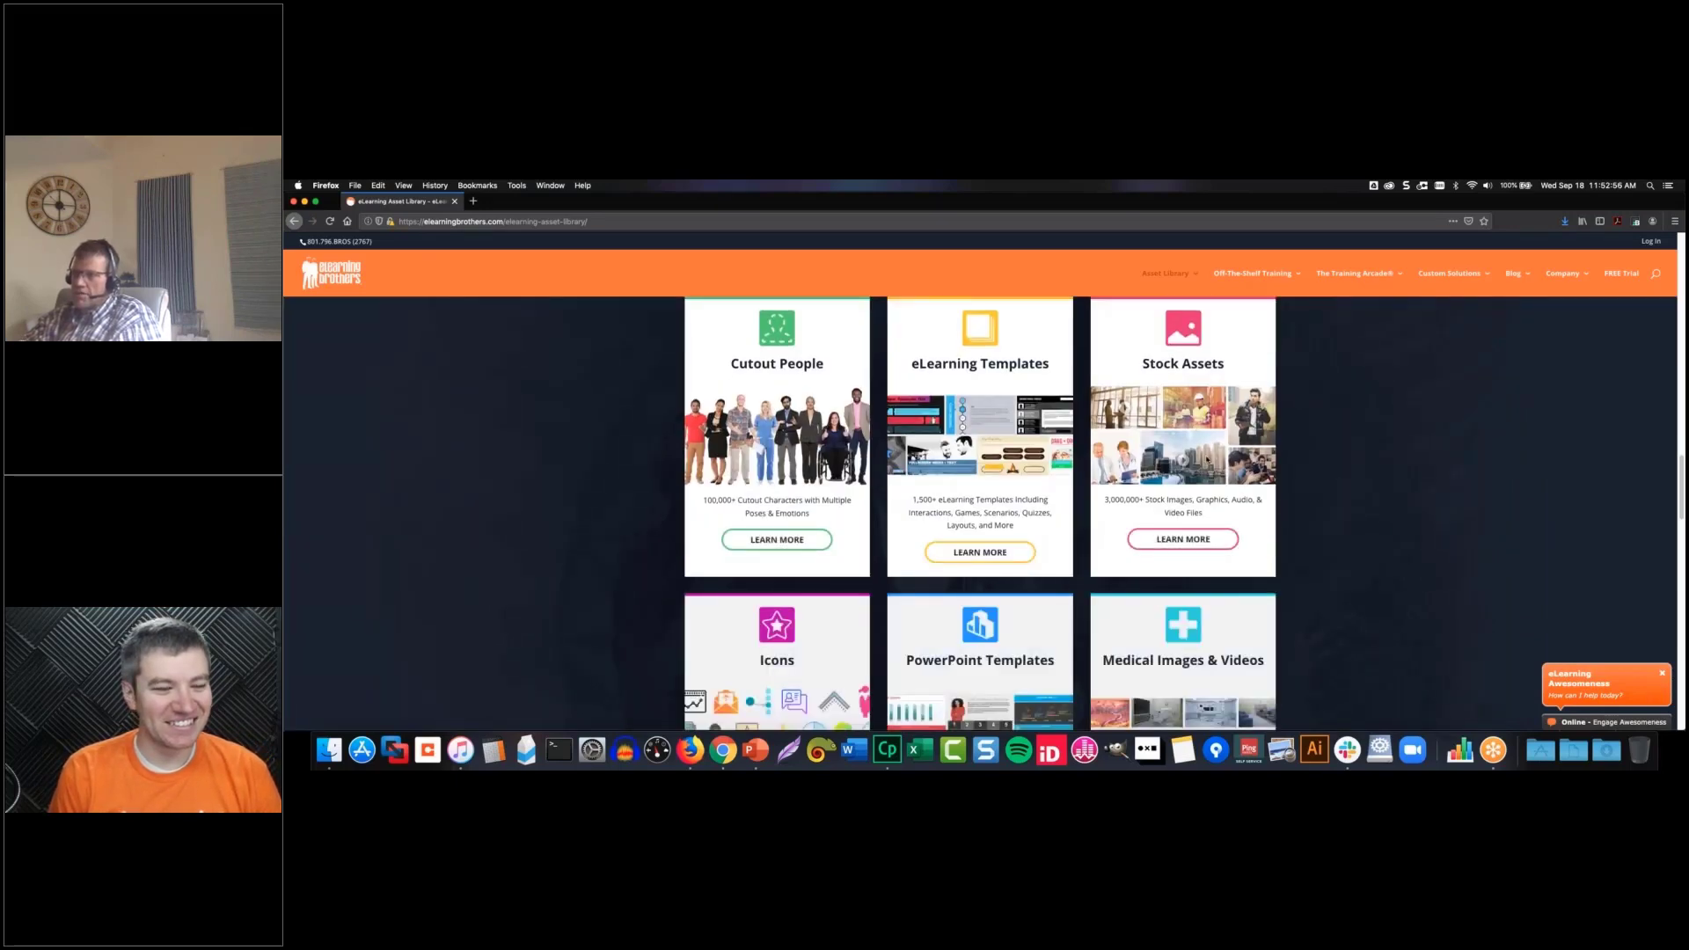
{"action": "scroll", "coordinate": [1040, 540], "scroll_direction": "down", "scroll_amount": 4}
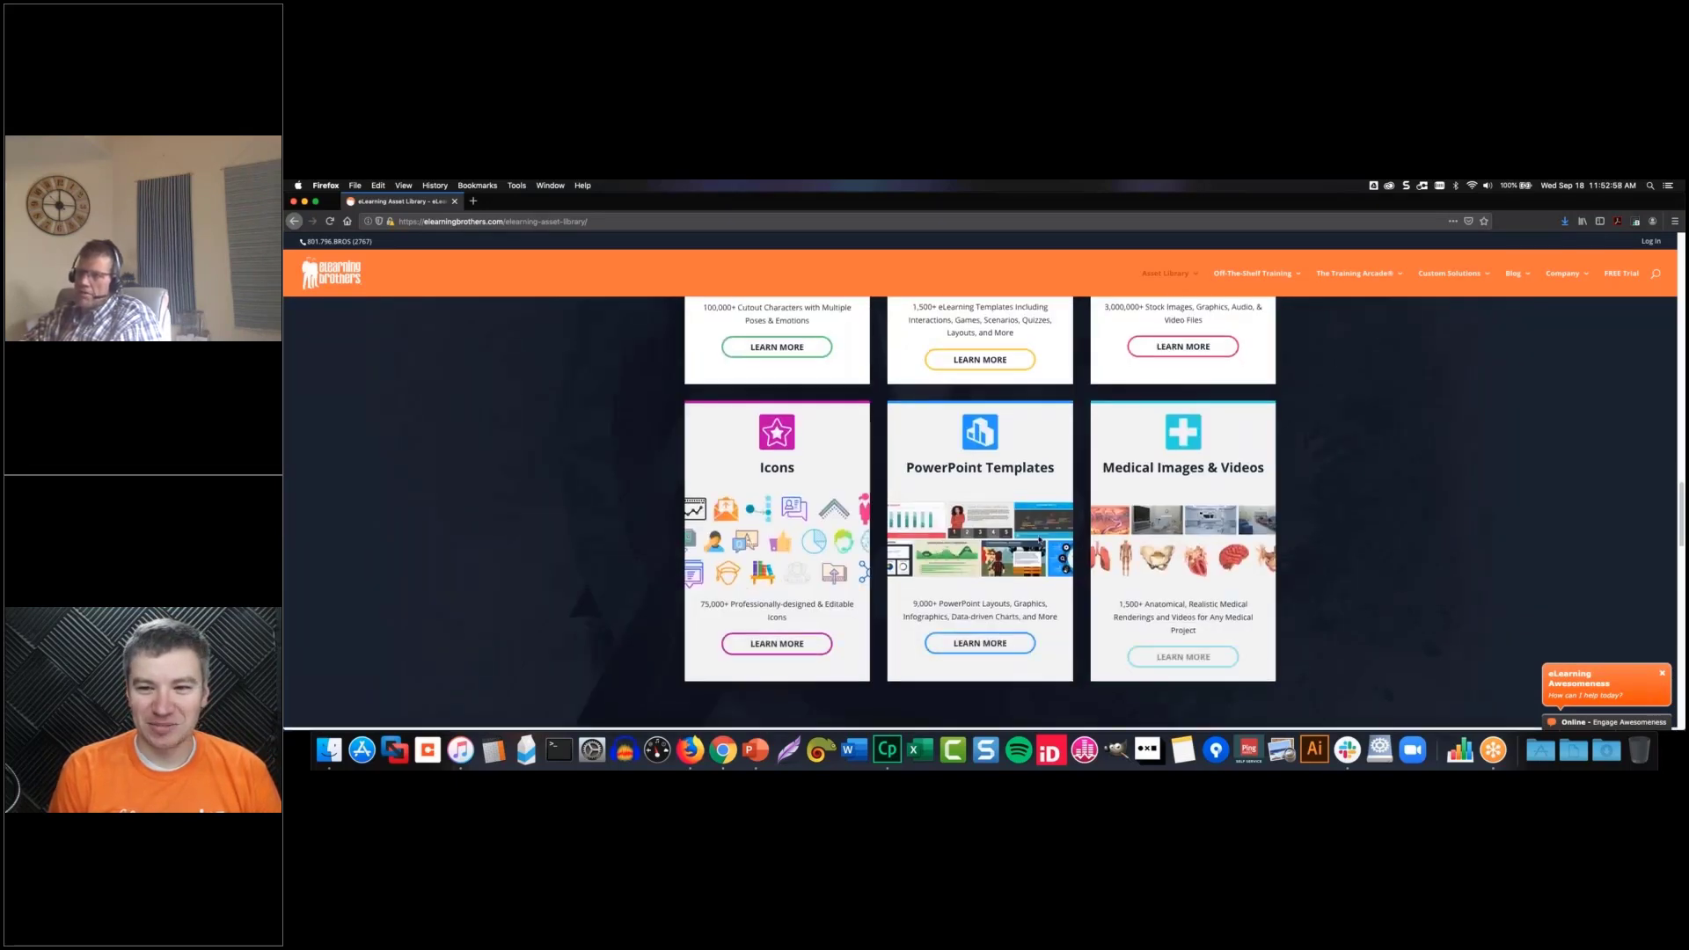
{"action": "scroll", "coordinate": [1040, 540], "scroll_direction": "down", "scroll_amount": 1}
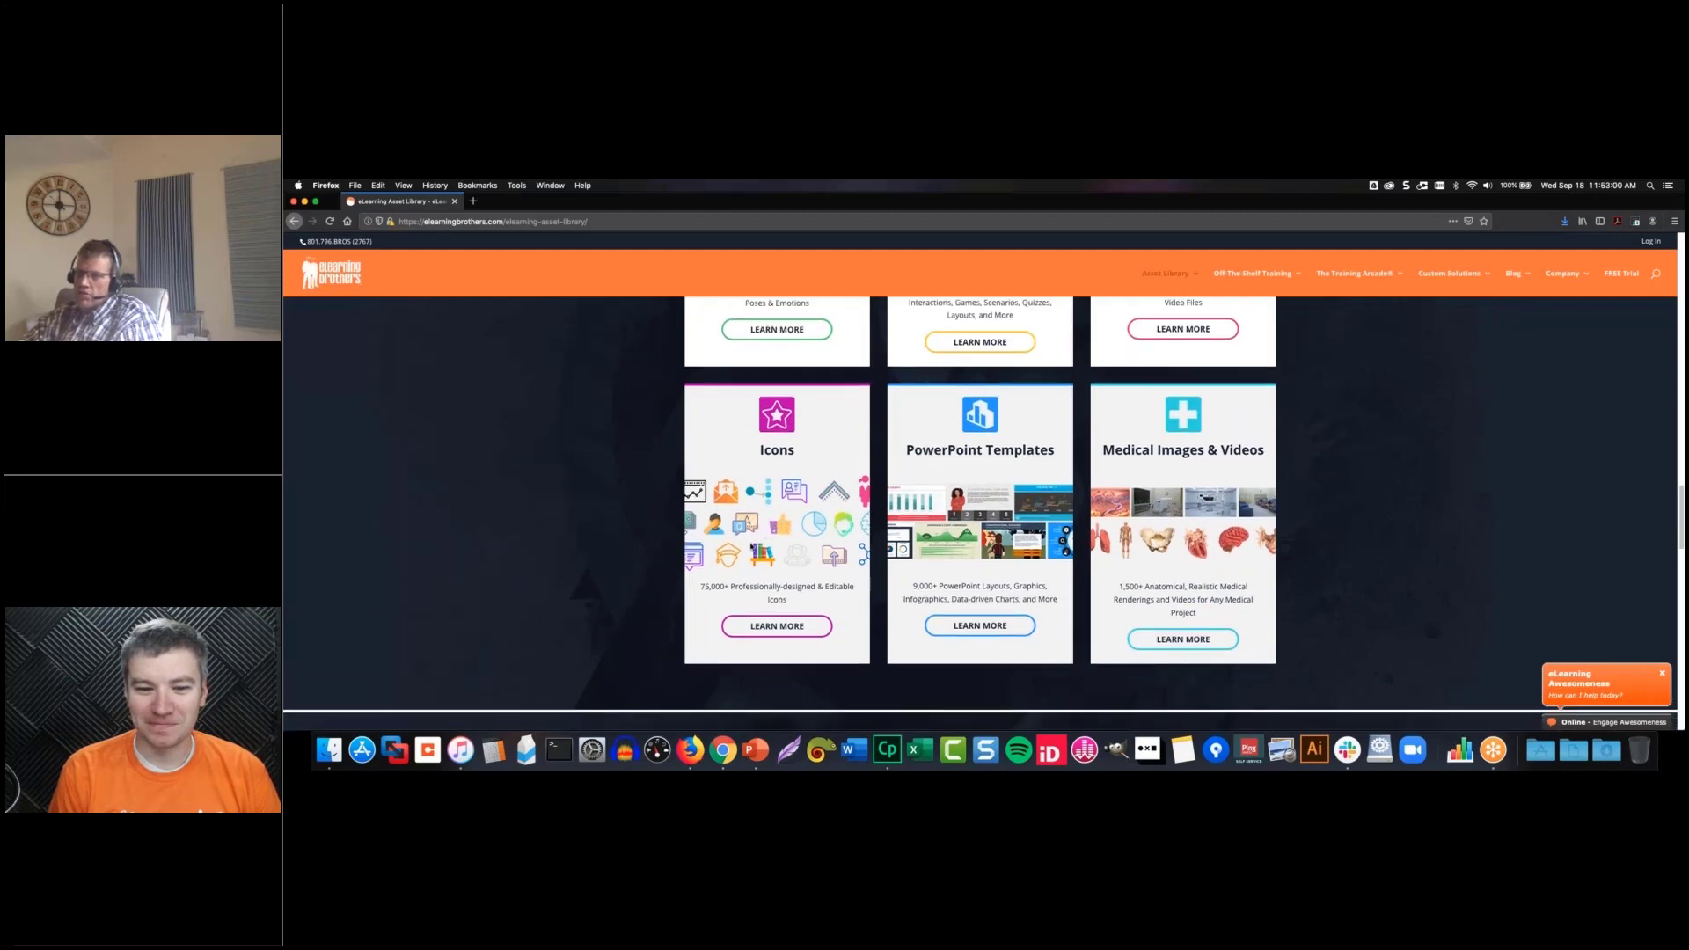
{"action": "scroll", "coordinate": [788, 511], "scroll_direction": "down", "scroll_amount": 3}
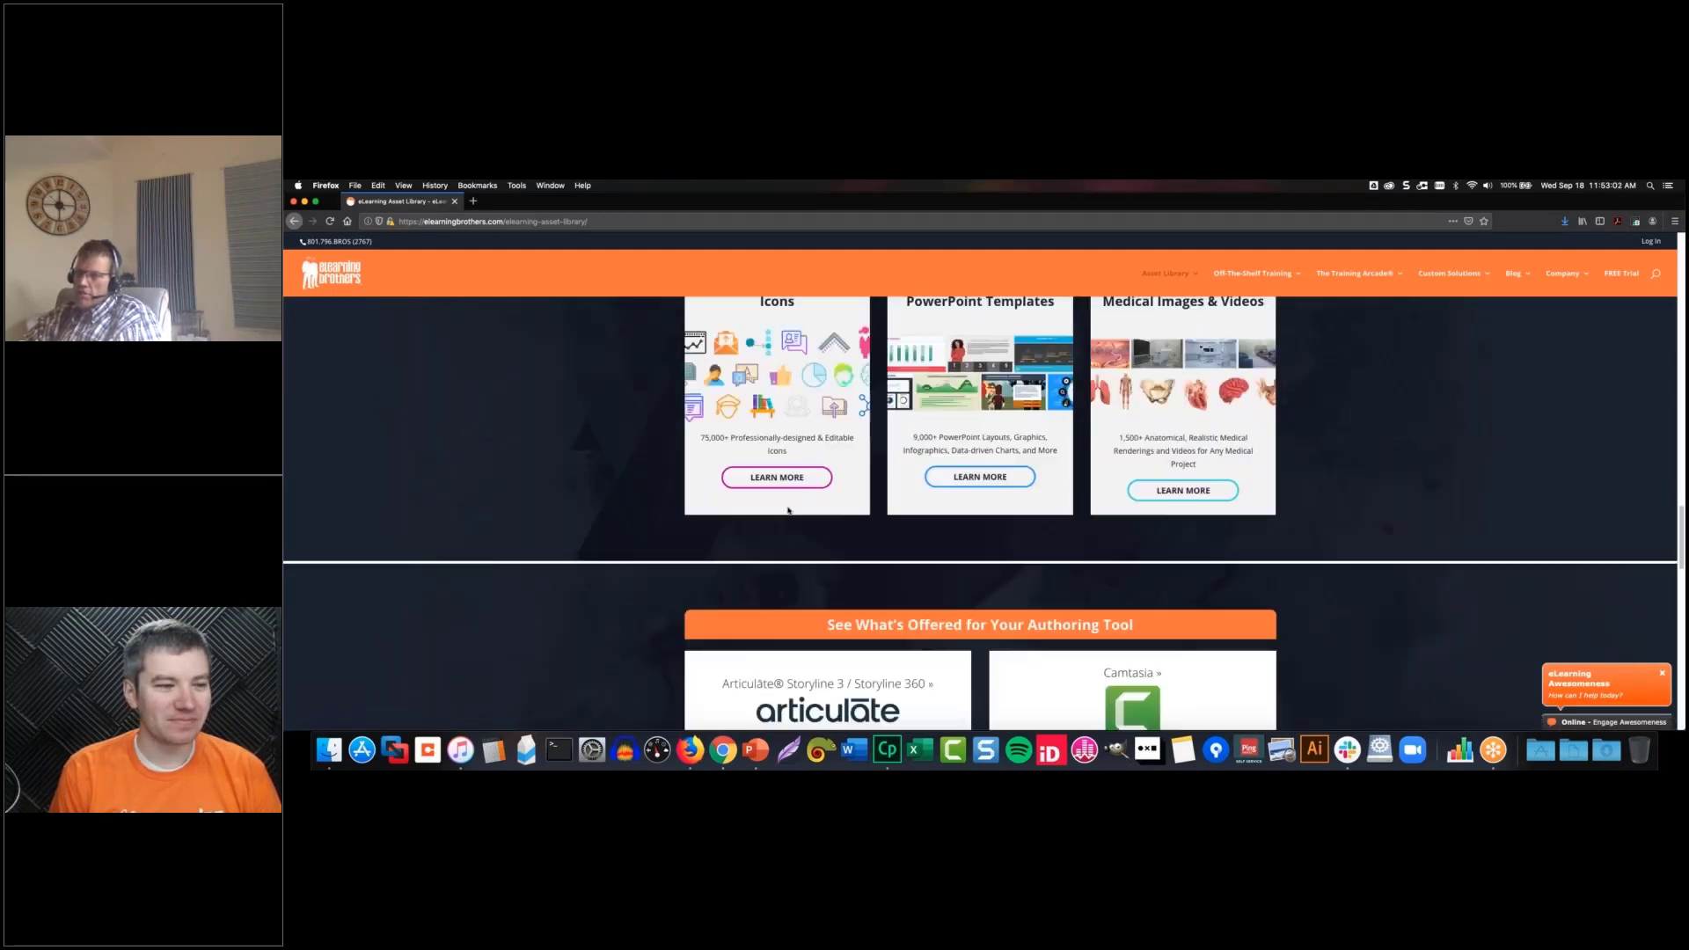
{"action": "scroll", "coordinate": [788, 510], "scroll_direction": "up", "scroll_amount": 10}
{"action": "scroll", "coordinate": [788, 514], "scroll_direction": "down", "scroll_amount": 3}
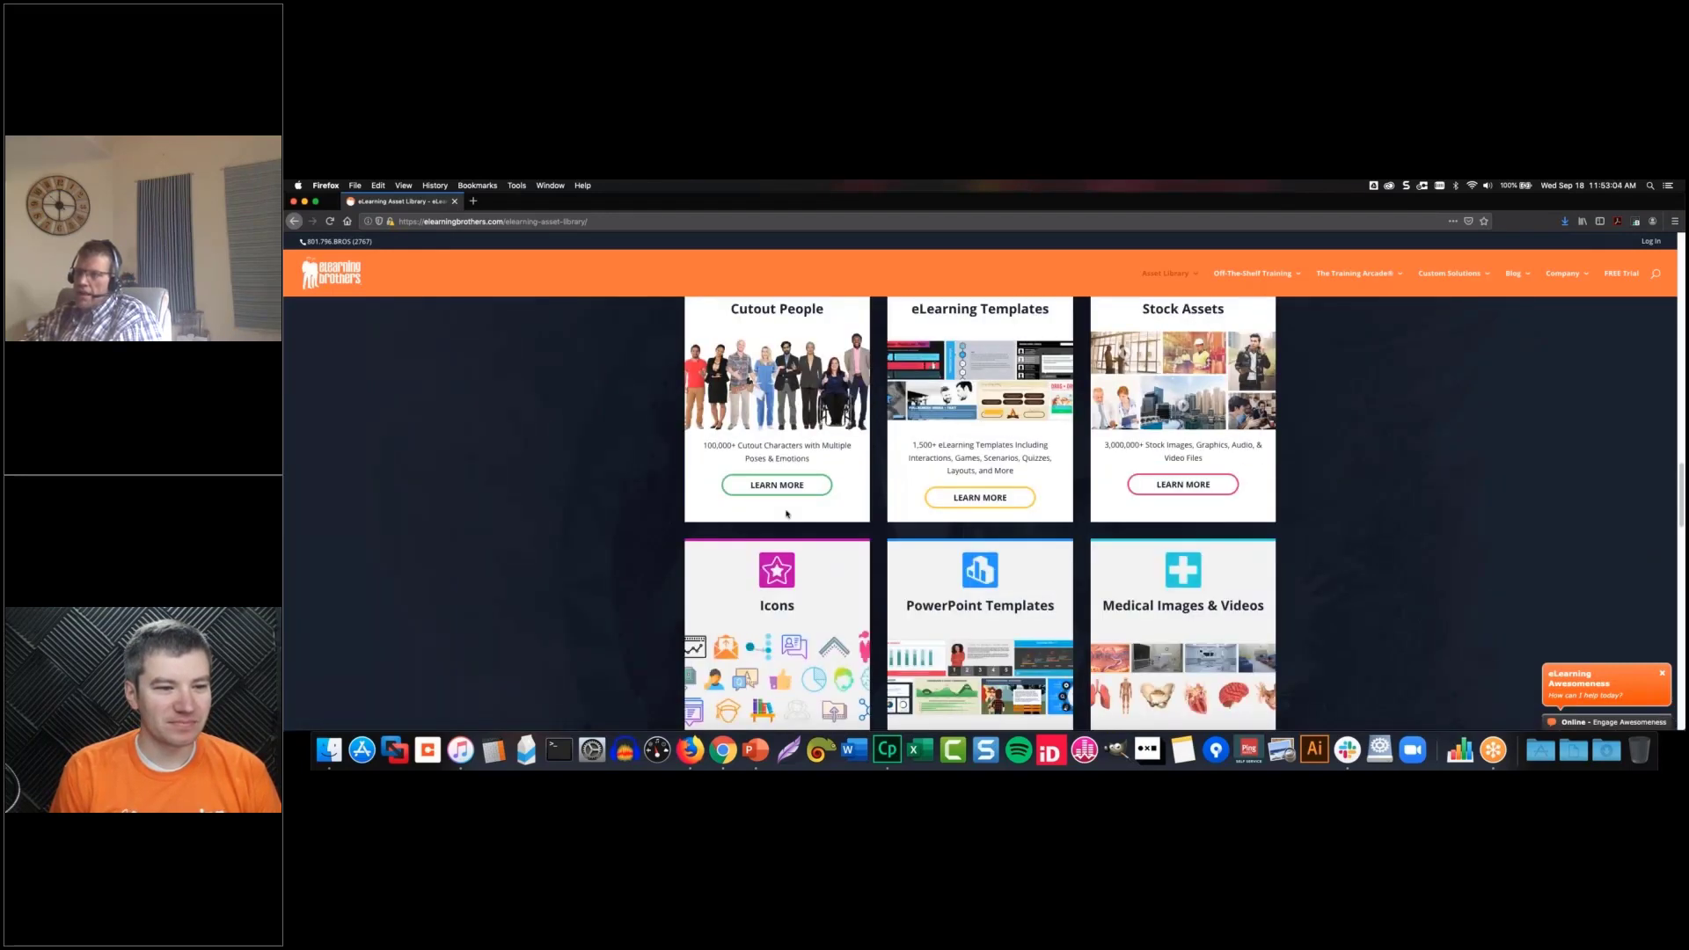
{"action": "scroll", "coordinate": [787, 514], "scroll_direction": "down", "scroll_amount": 10}
{"action": "scroll", "coordinate": [1074, 592], "scroll_direction": "up", "scroll_amount": 15}
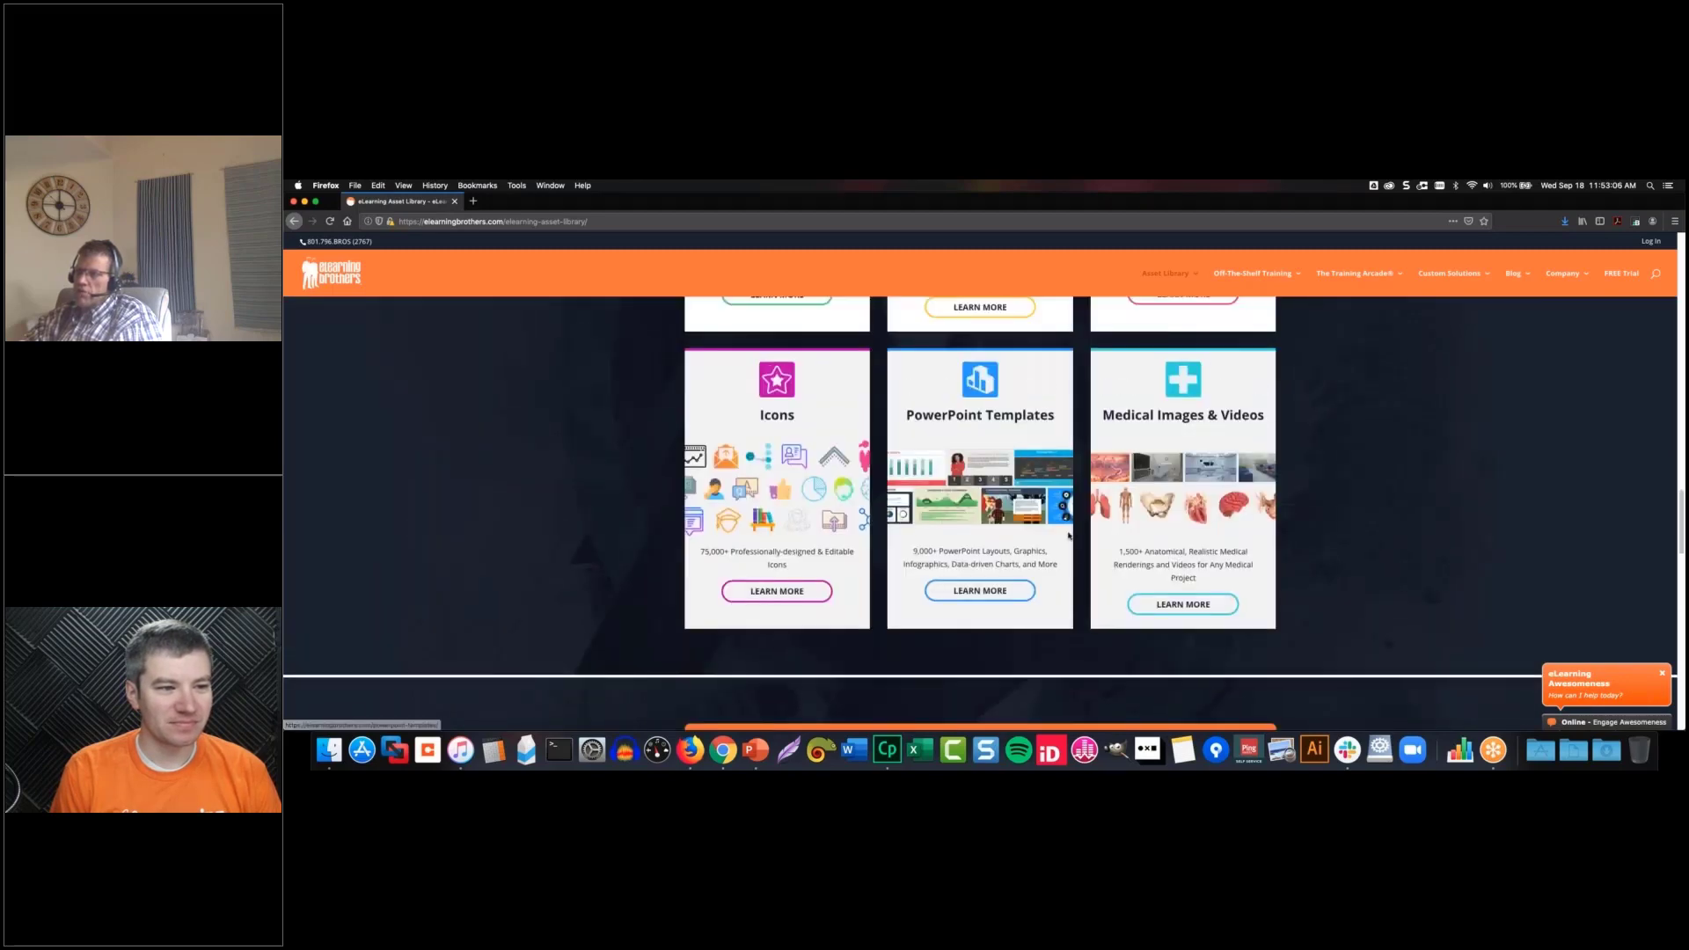
{"action": "scroll", "coordinate": [1056, 563], "scroll_direction": "up", "scroll_amount": 10}
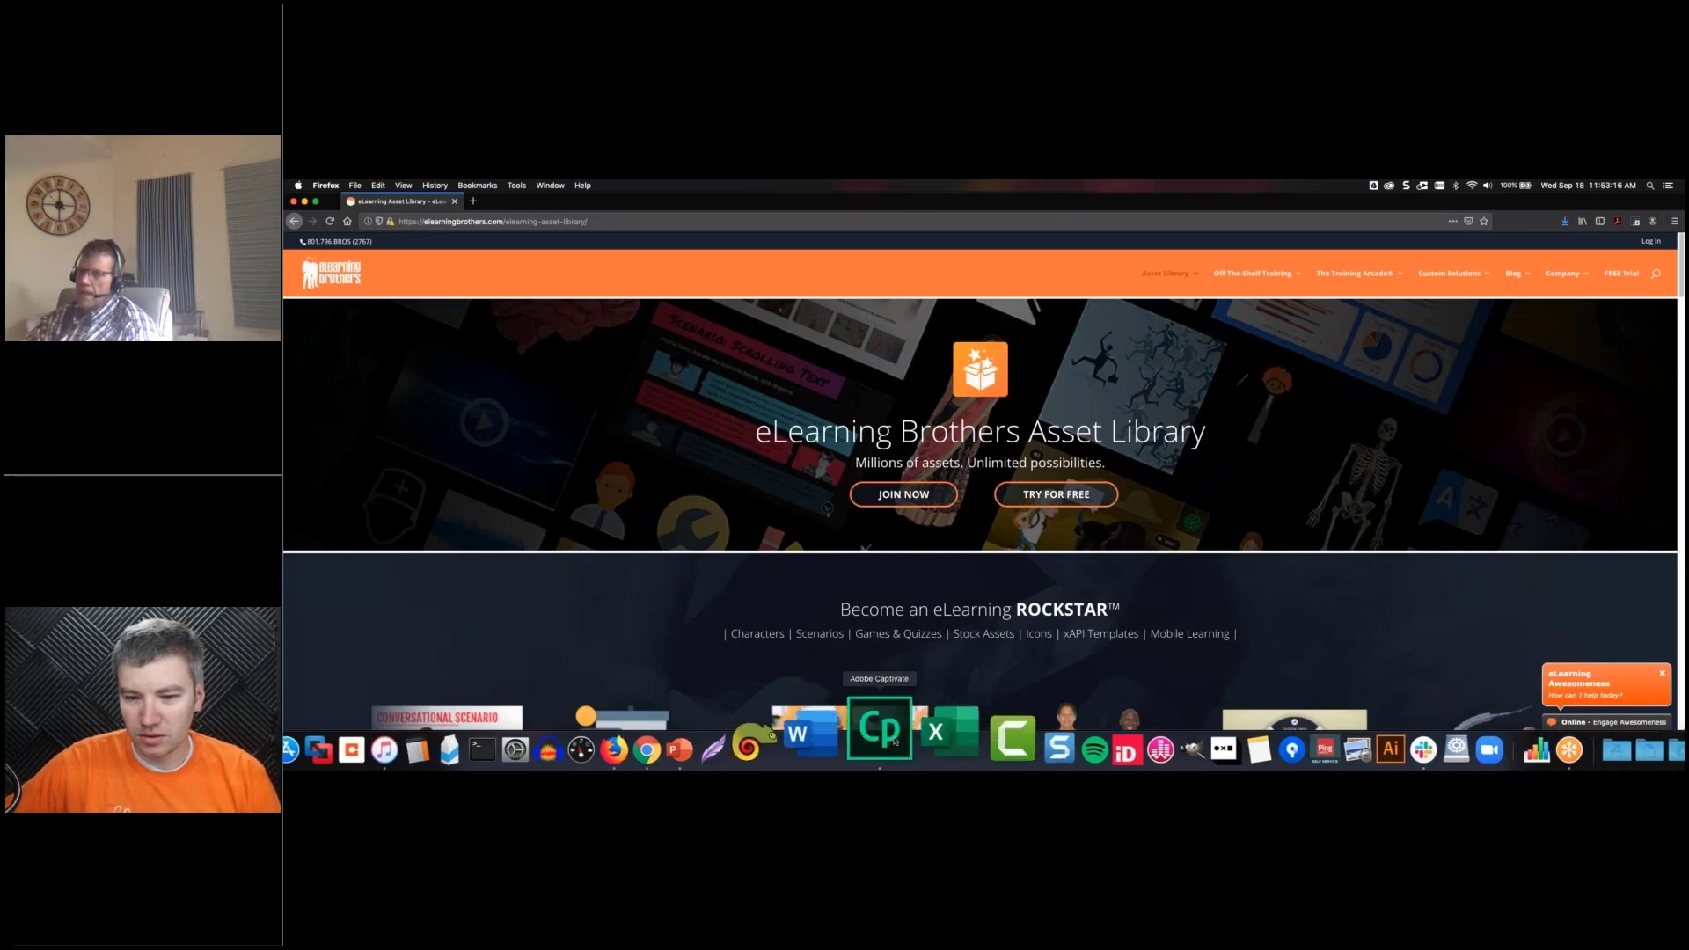
- Switch to Adobe Captivate, close the Discover library, and view the built-in character assets before closing them
{"action": "left_click", "coordinate": [893, 742]}
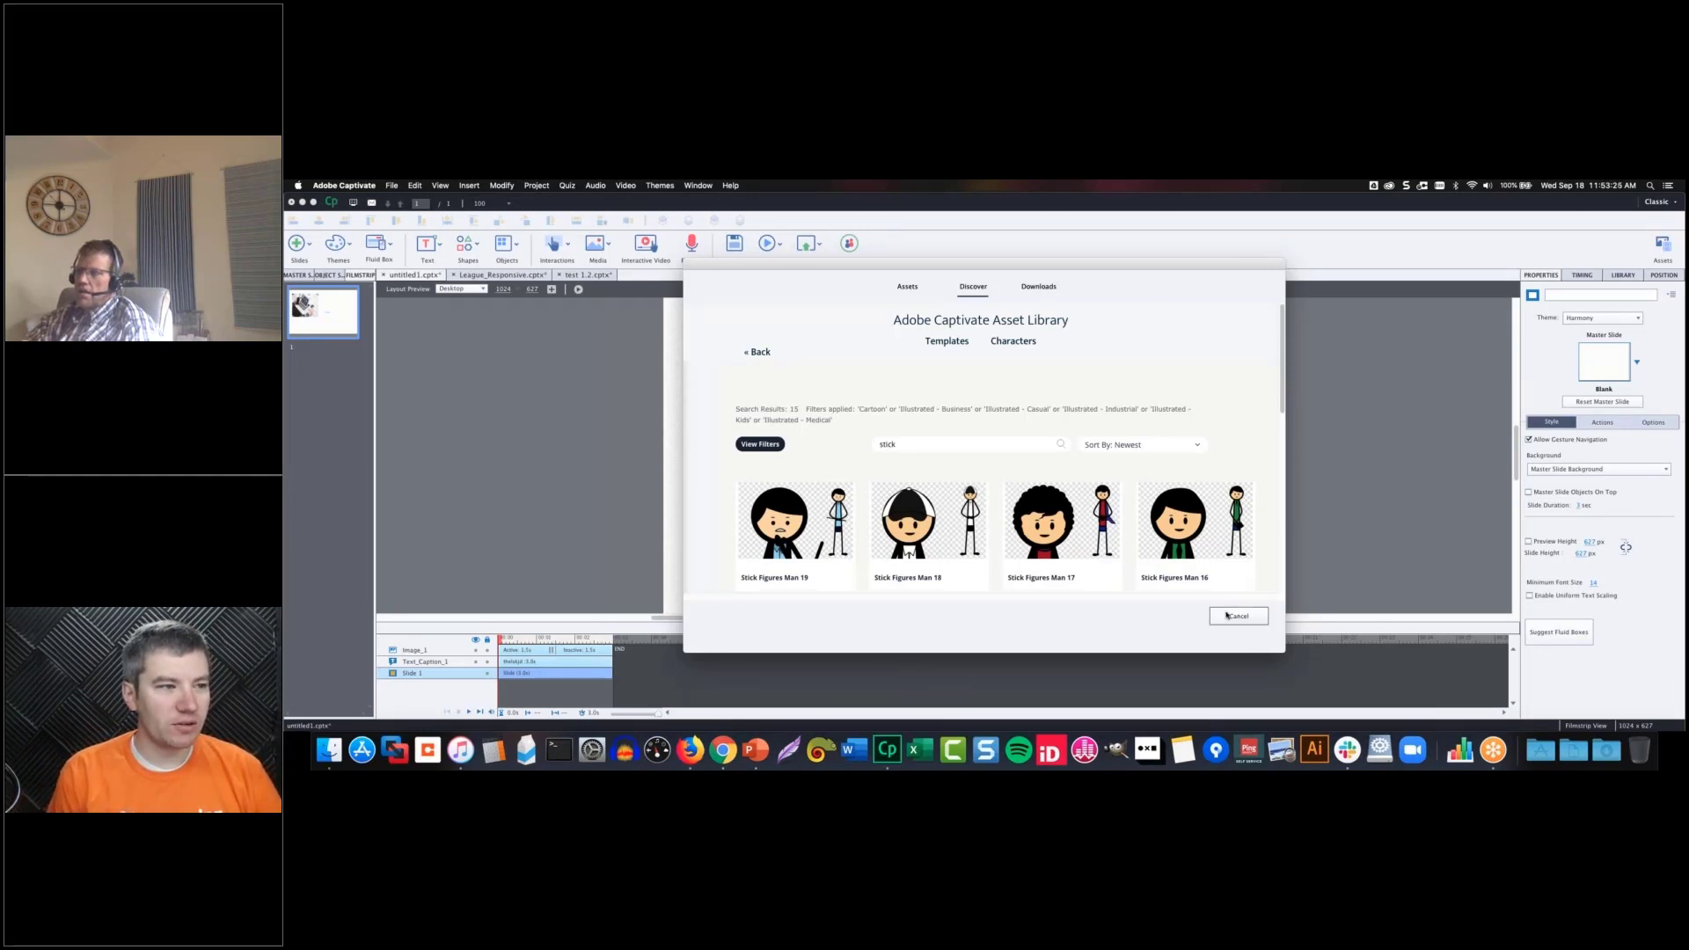
{"action": "left_click", "coordinate": [1228, 616]}
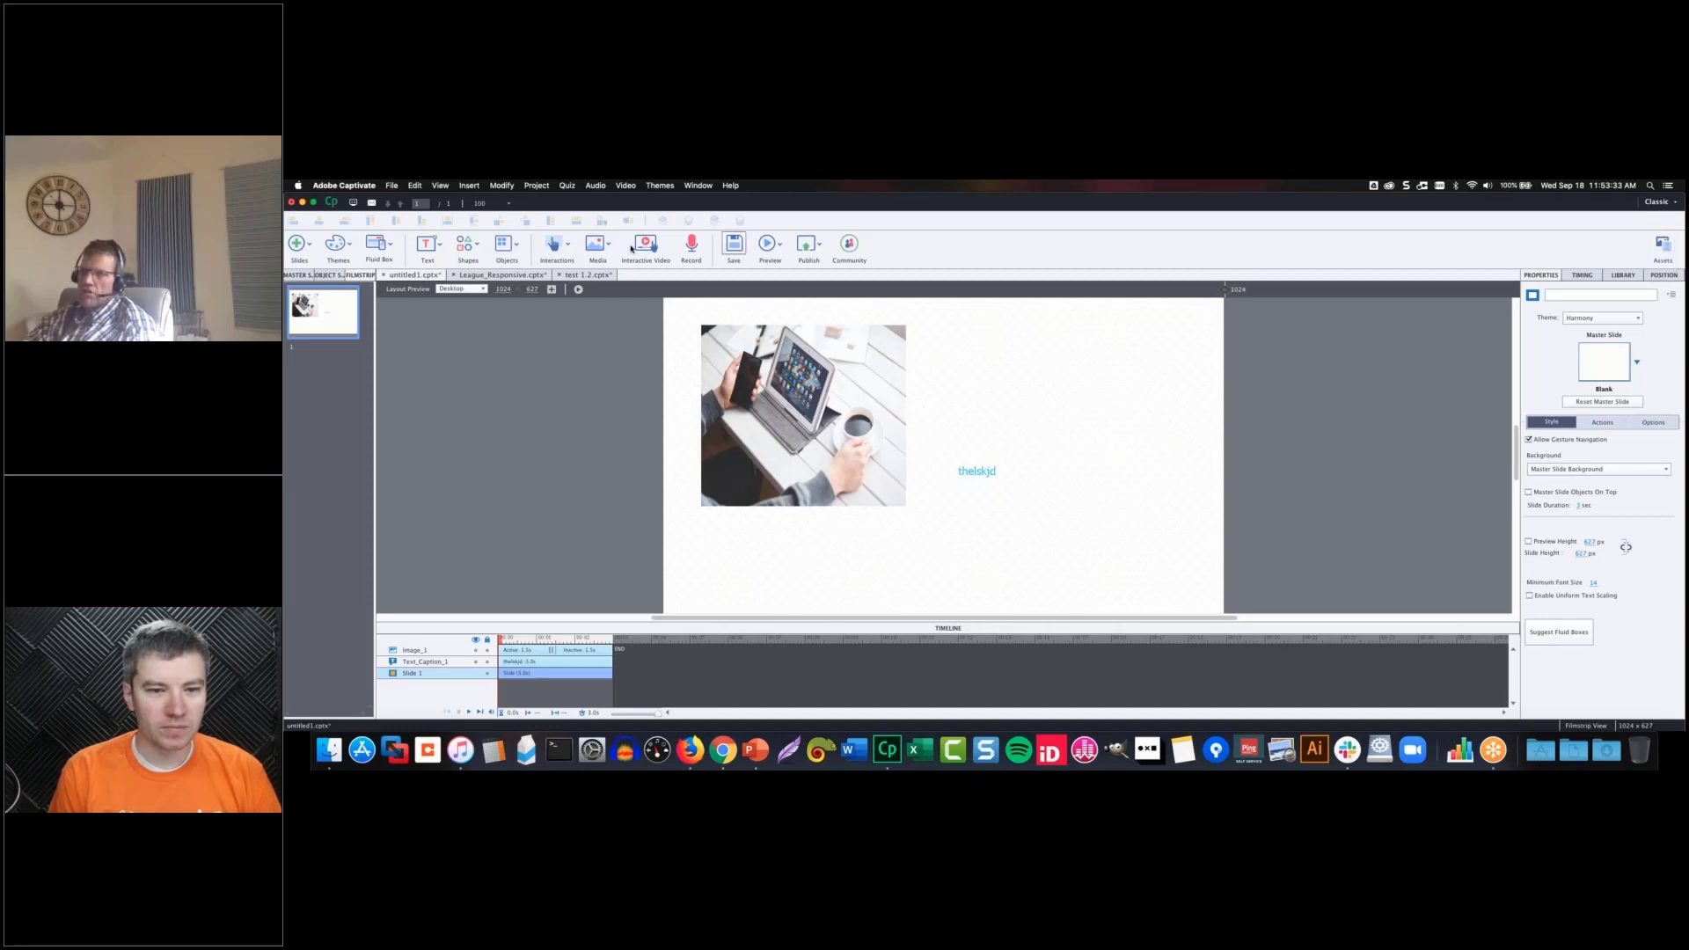
{"action": "left_click", "coordinate": [598, 244]}
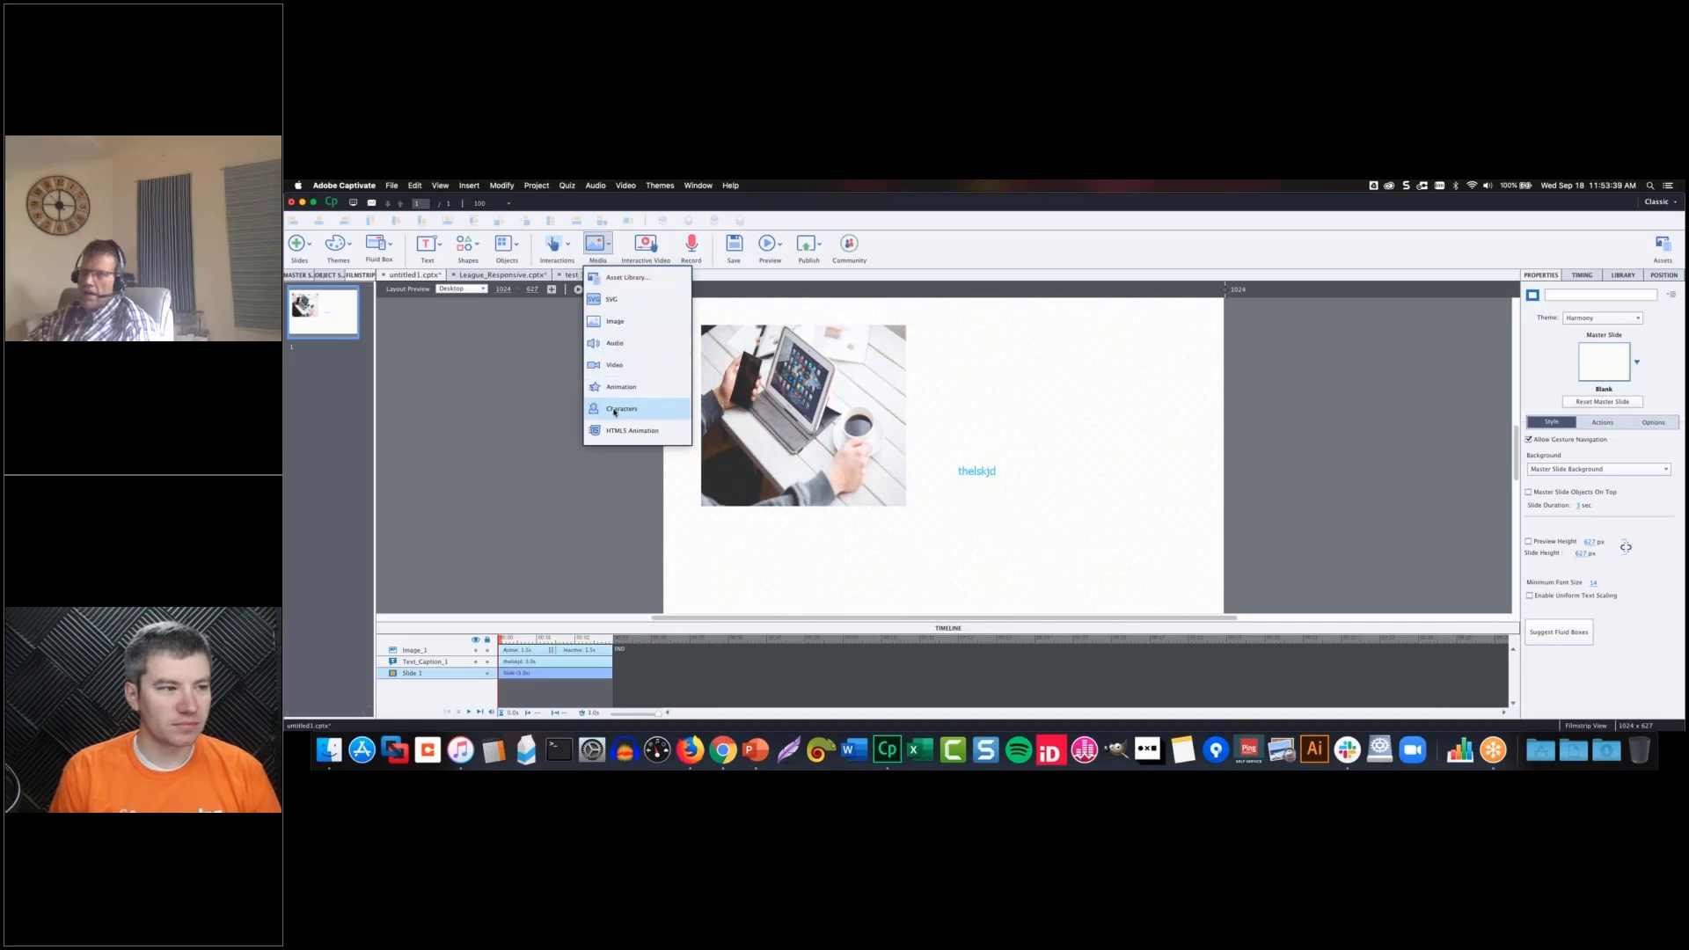
{"action": "left_click", "coordinate": [614, 409]}
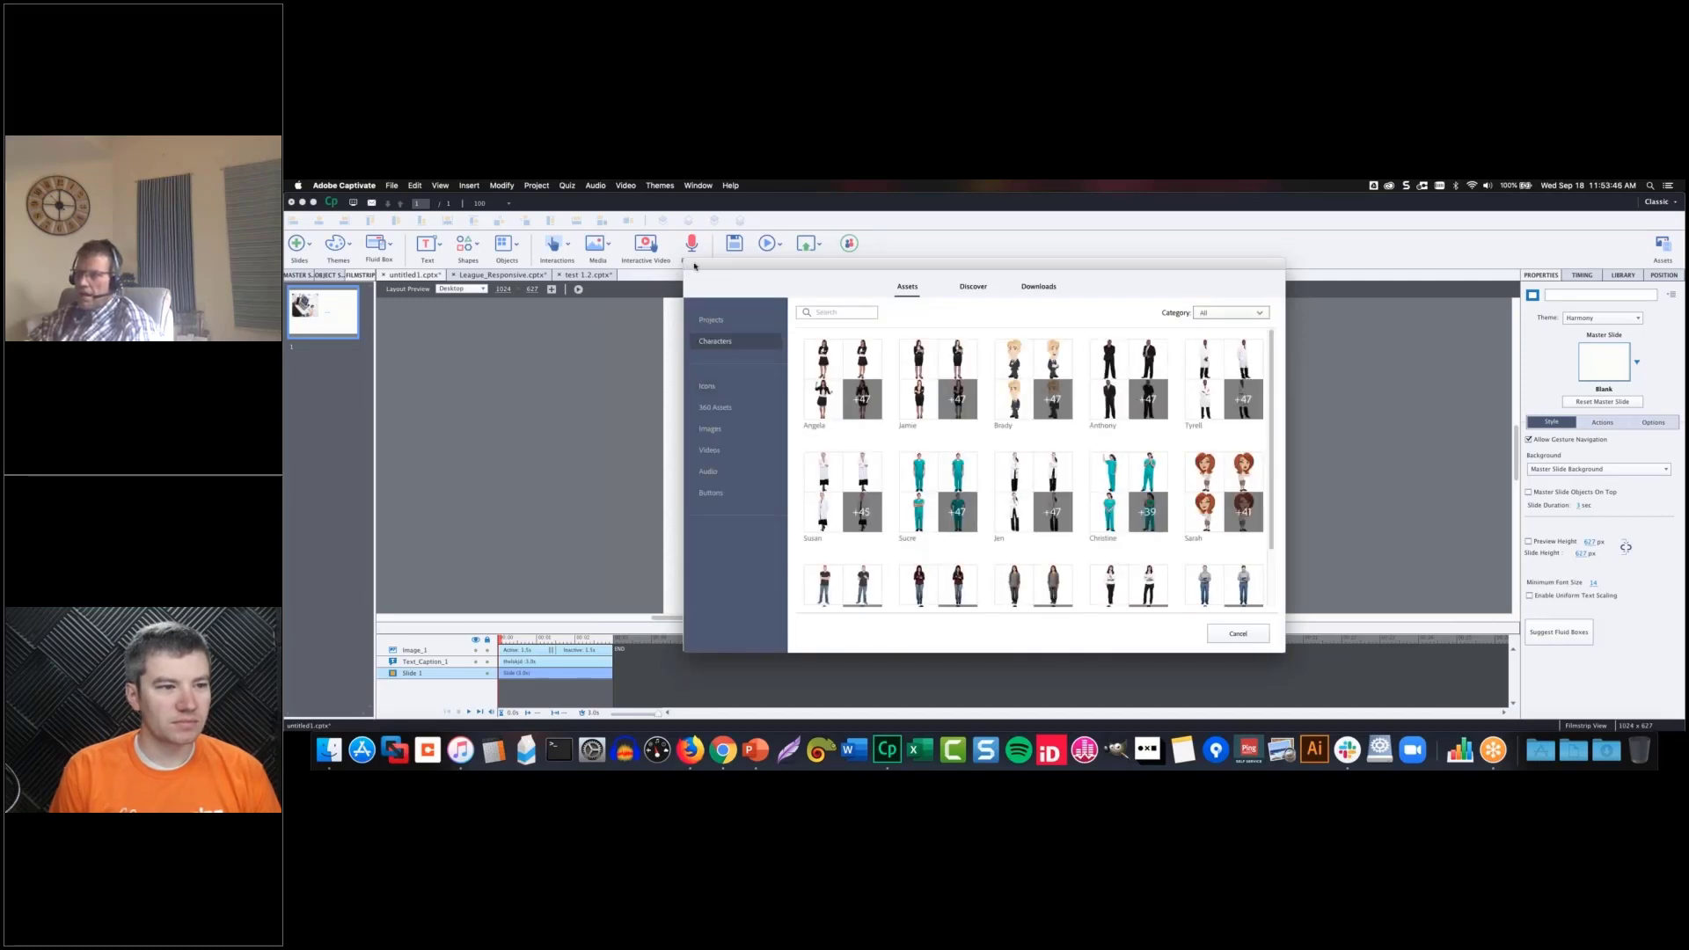
{"action": "left_click", "coordinate": [1237, 634]}
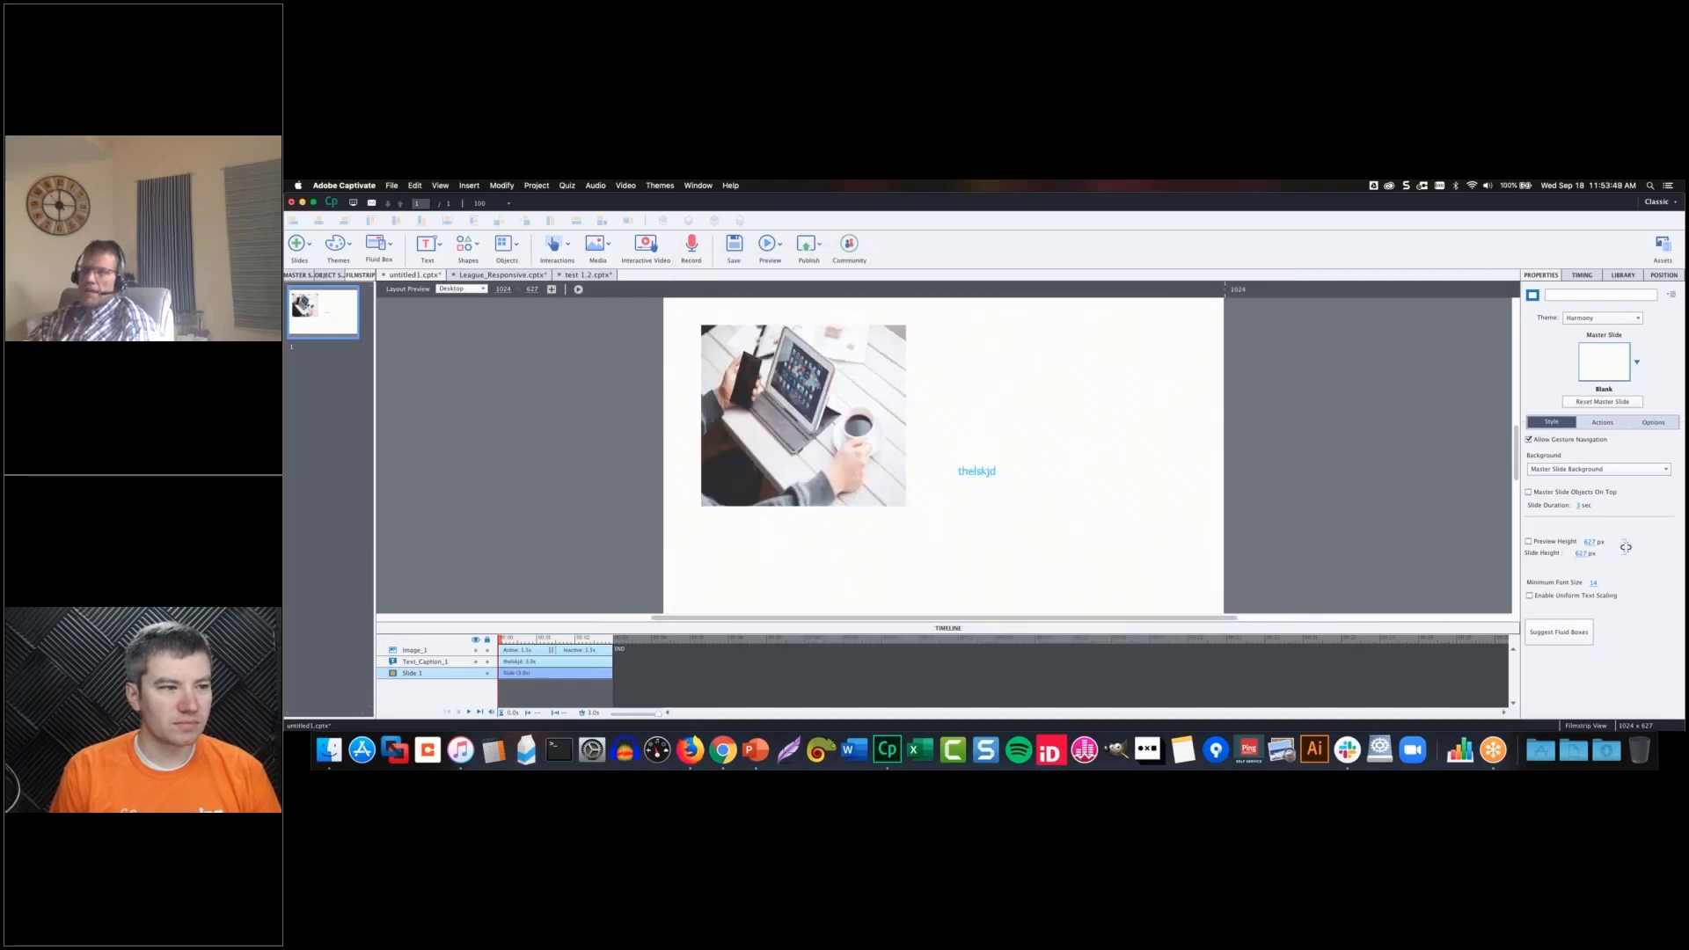
{"action": "left_click", "coordinate": [469, 185]}
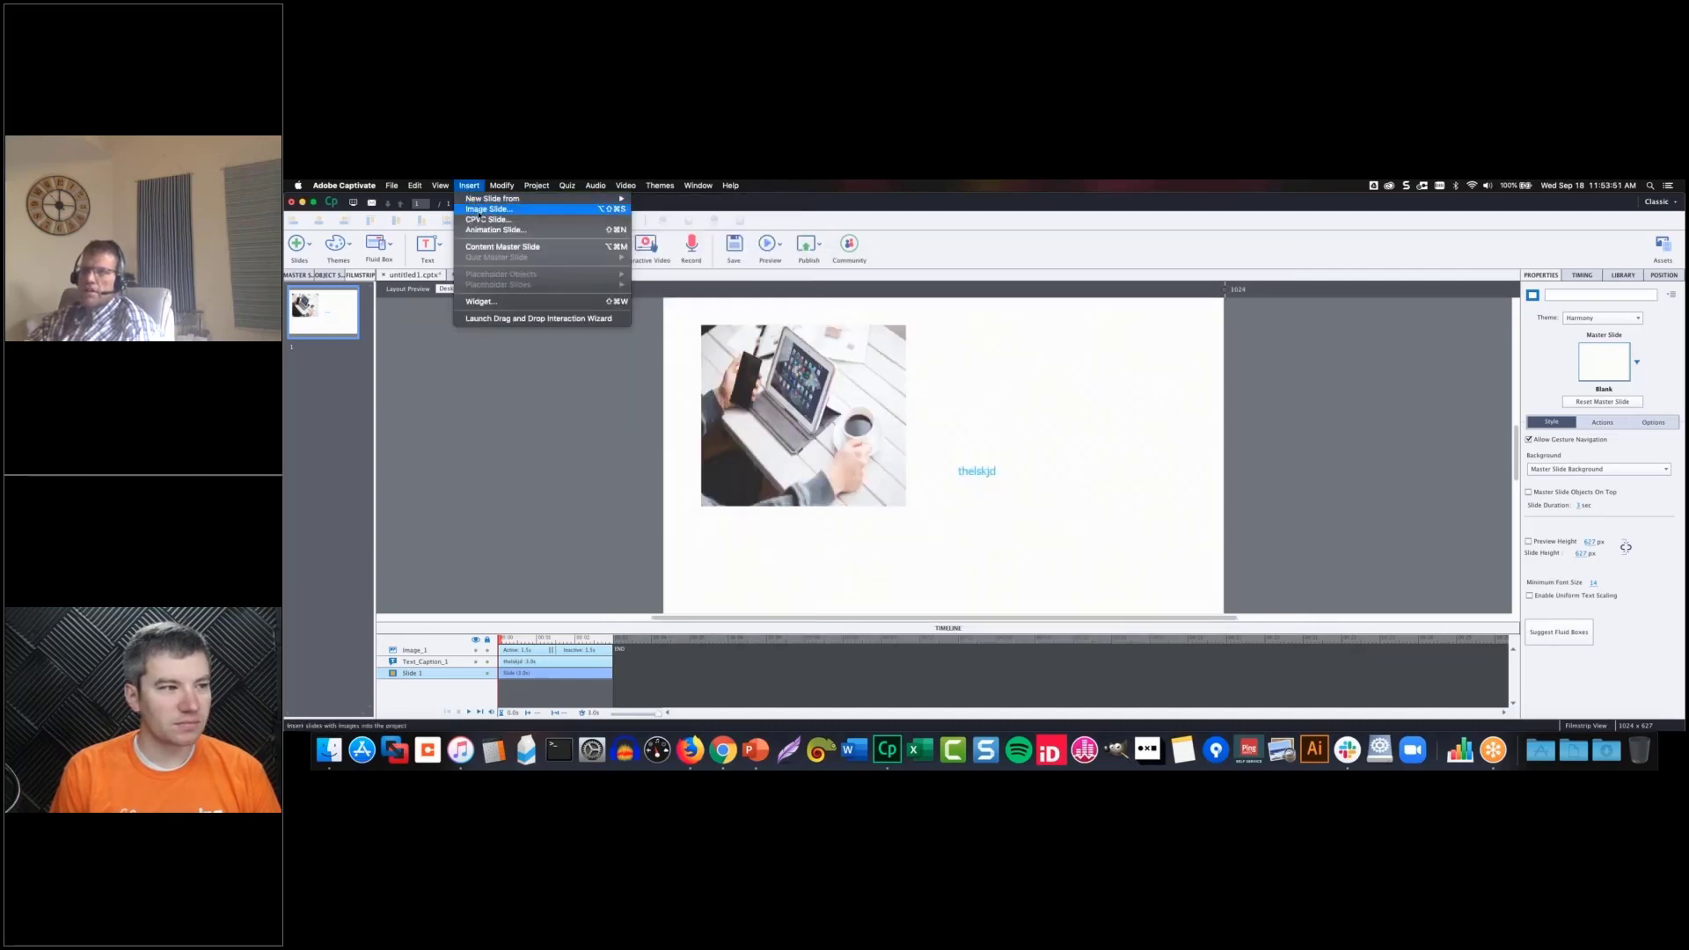
{"action": "mouse_move", "coordinate": [502, 185]}
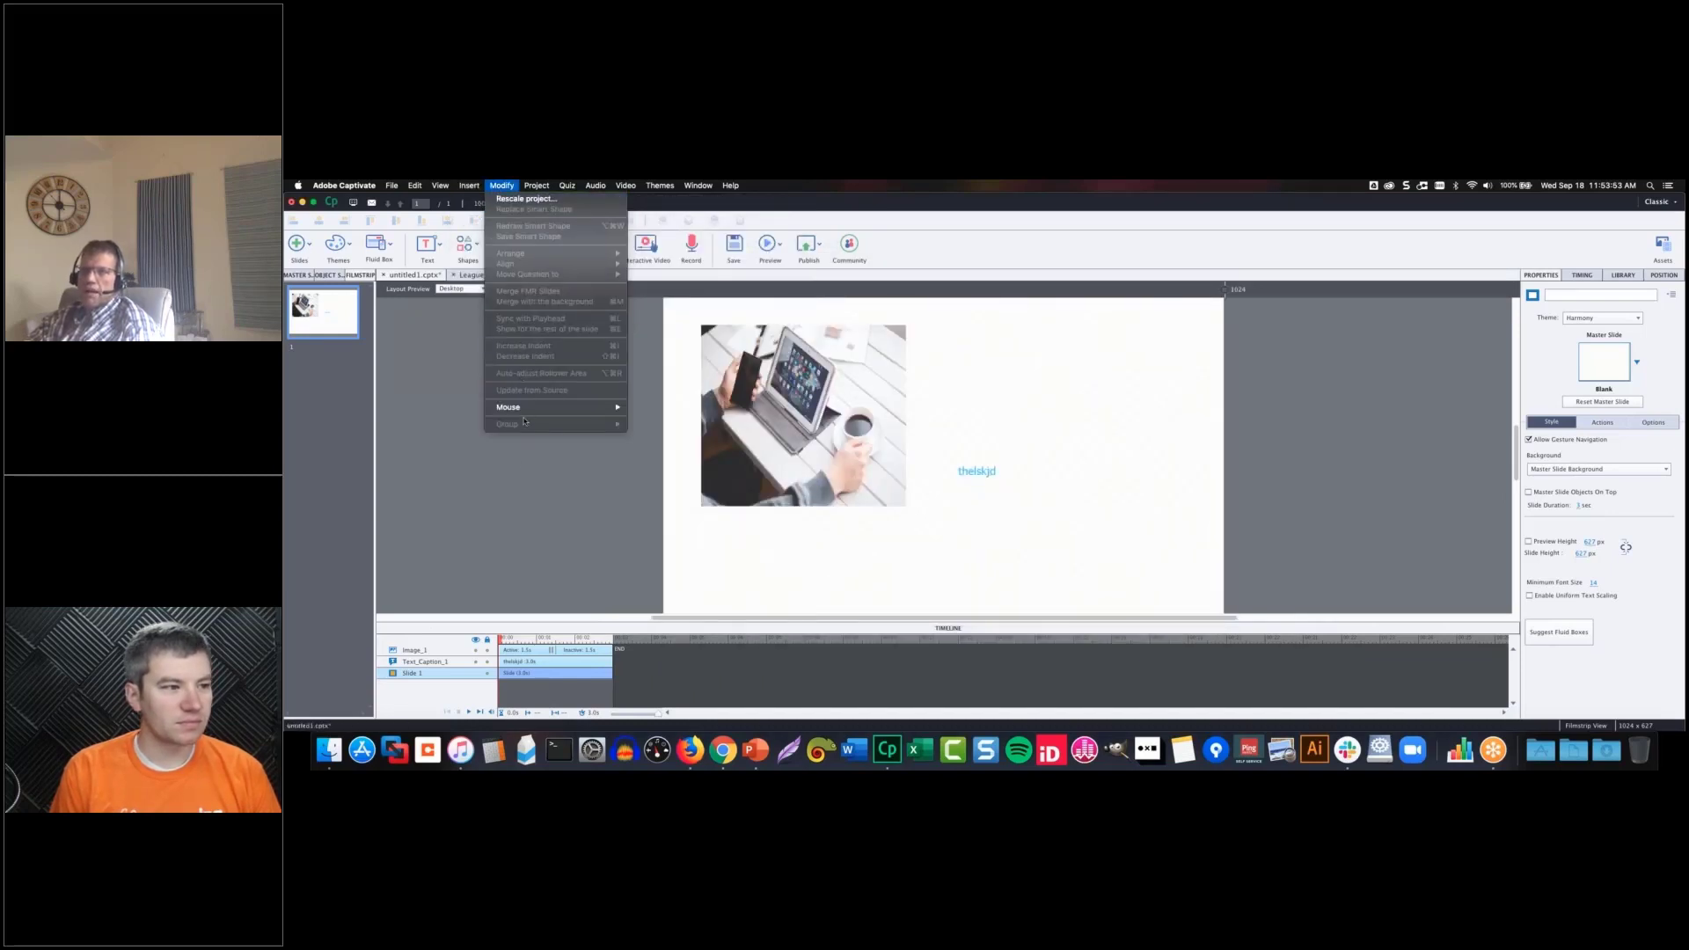
{"action": "left_click", "coordinate": [502, 186]}
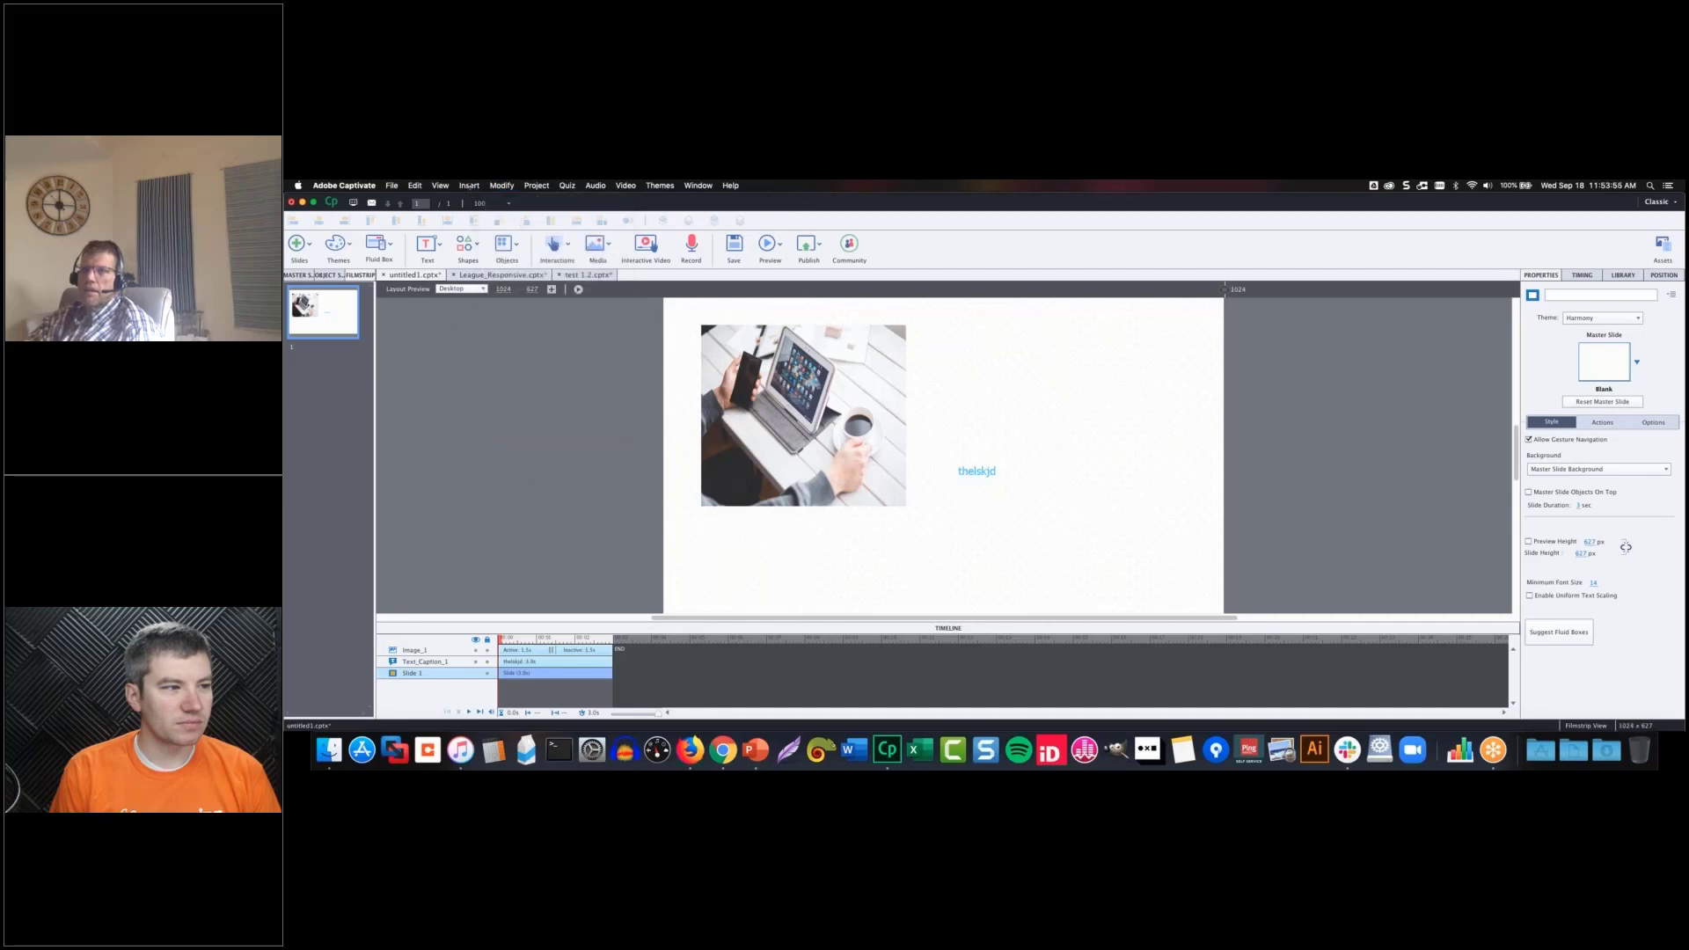
{"action": "left_click", "coordinate": [469, 186]}
{"action": "mouse_move", "coordinate": [730, 186]}
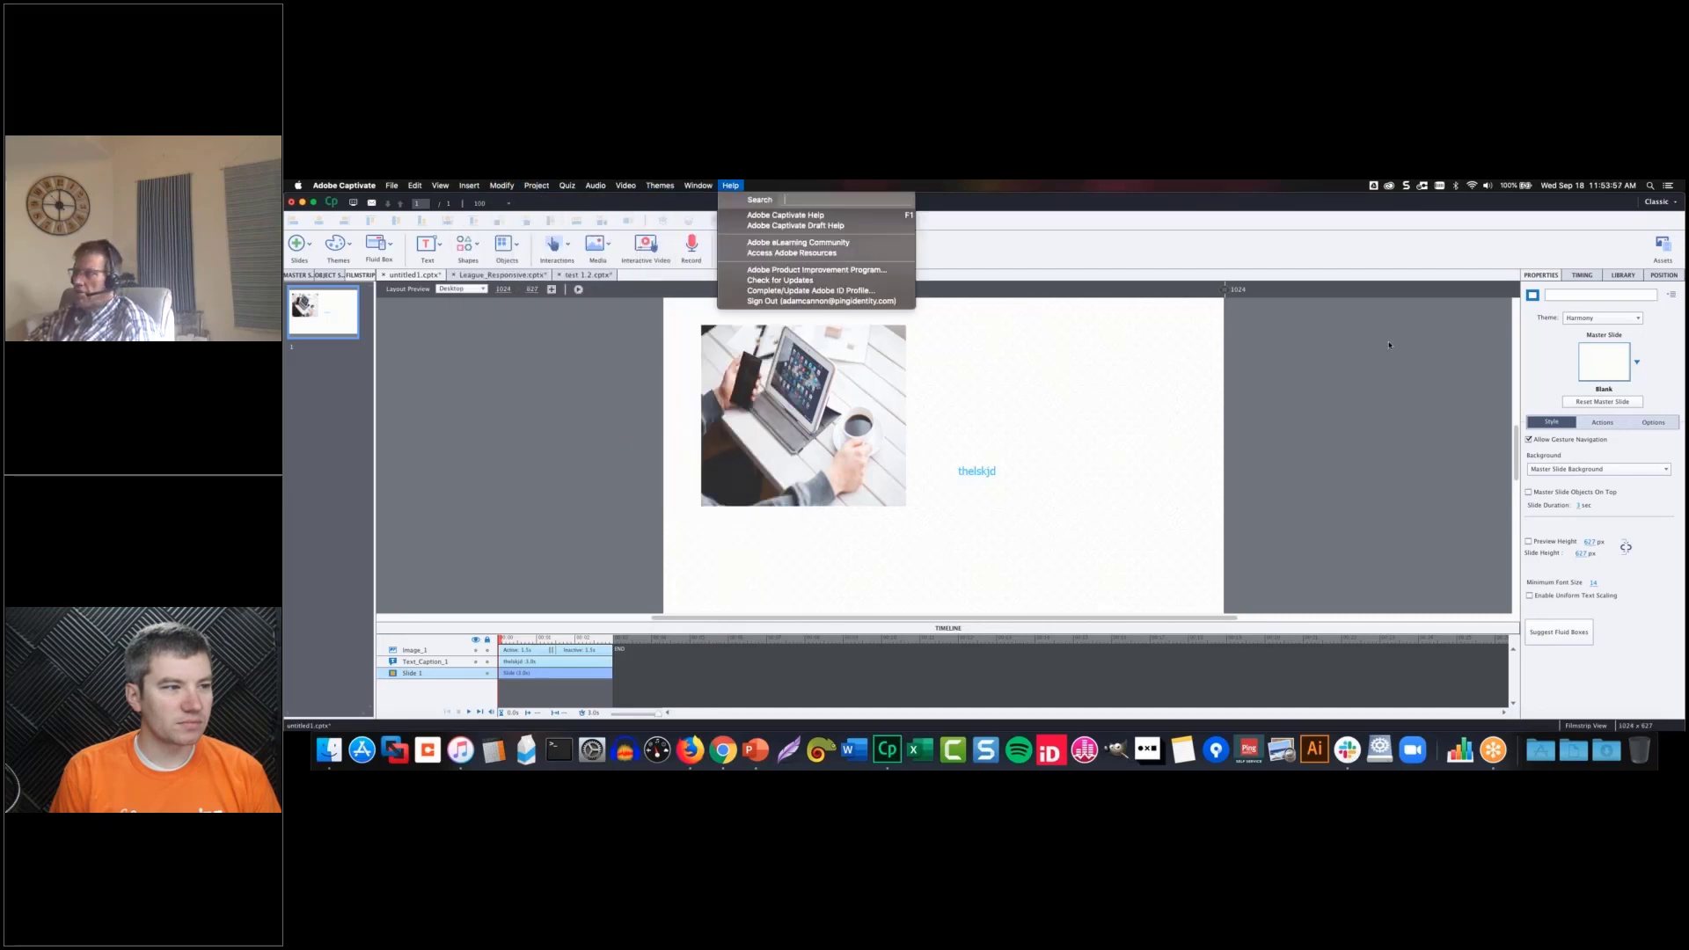
- Look through the asset library's project slides filtered to Quiz and its Discover section, and close the library
{"action": "left_click", "coordinate": [1662, 244]}
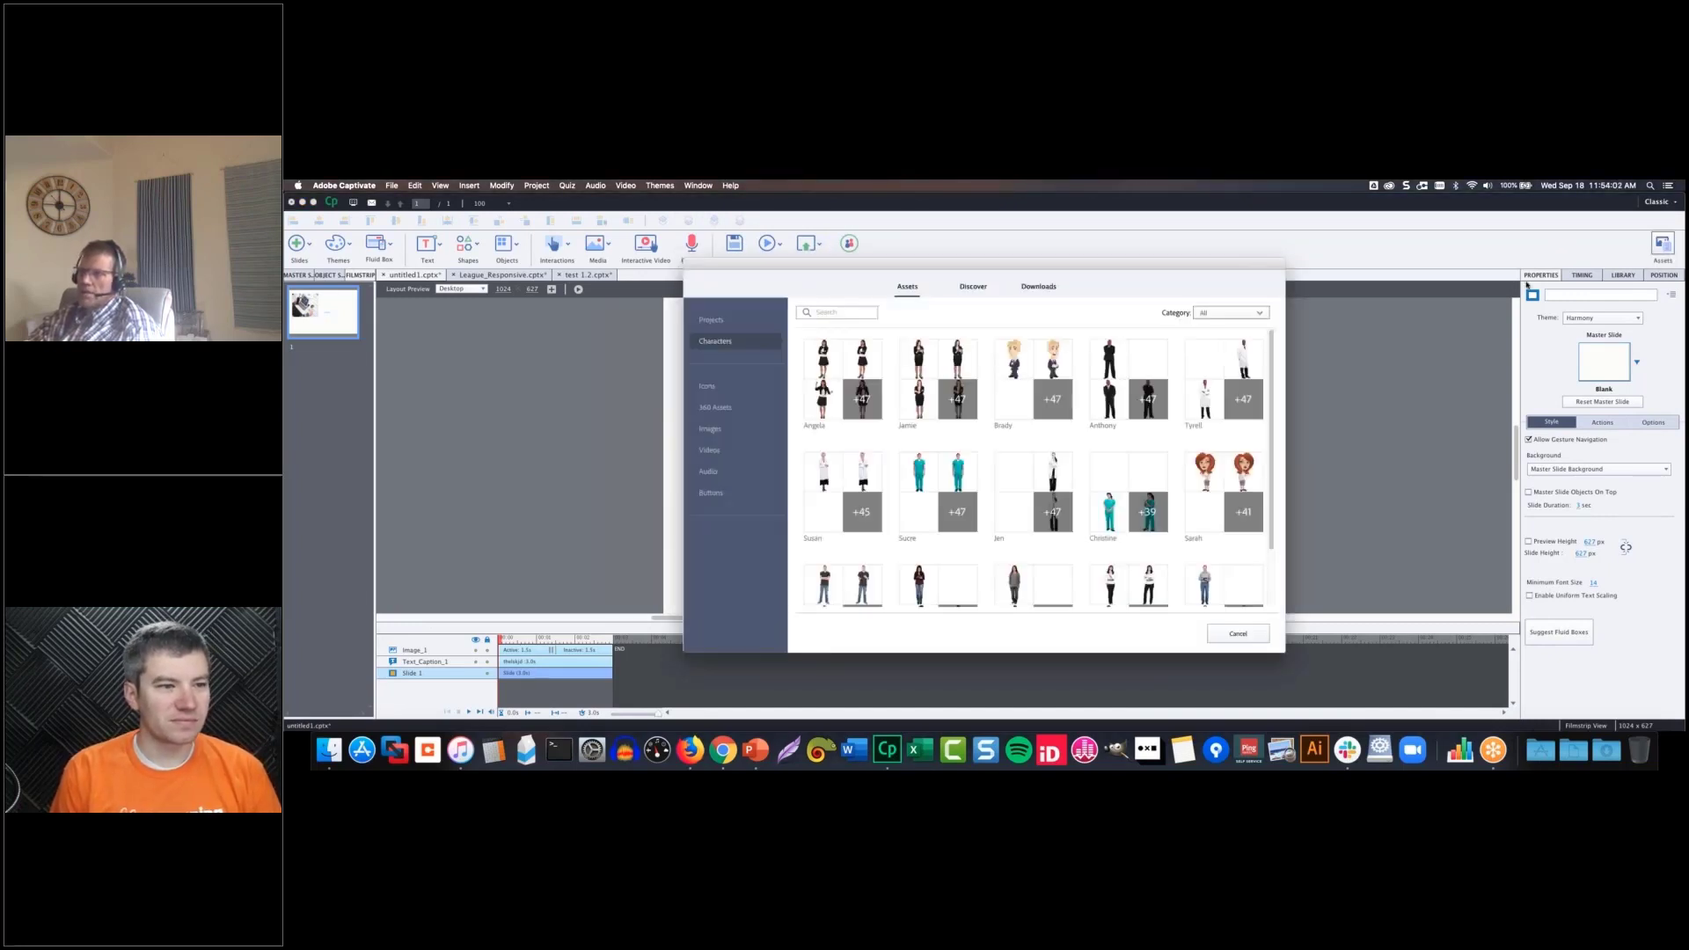
{"action": "left_click", "coordinate": [710, 319]}
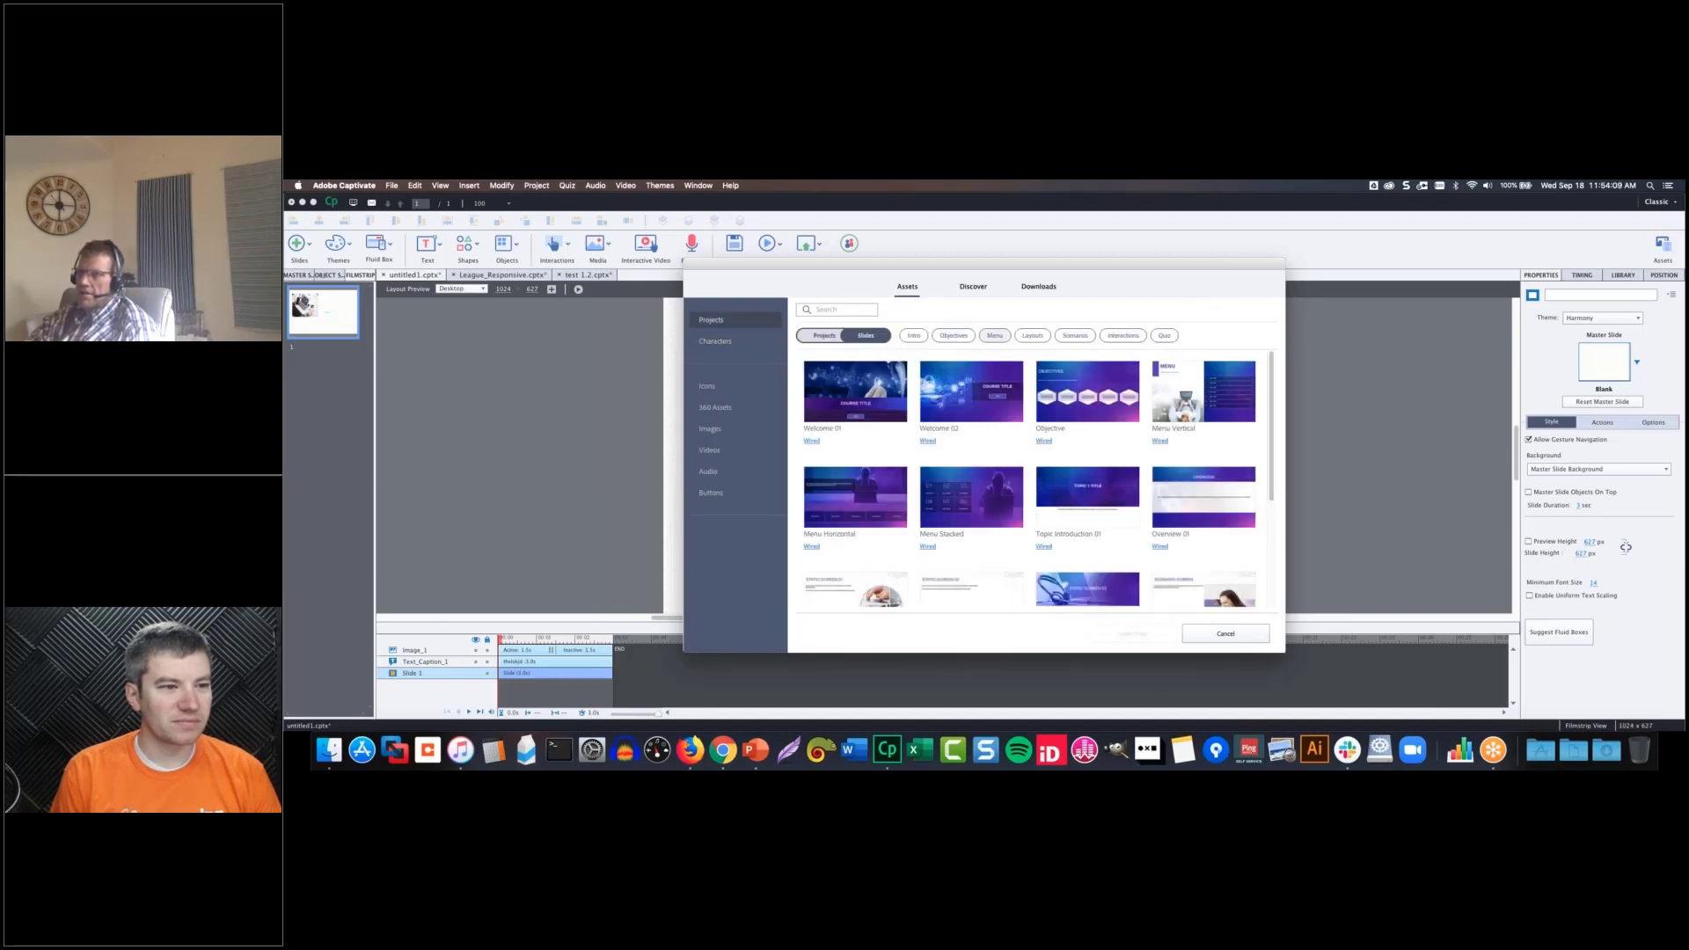
{"action": "left_click", "coordinate": [1160, 337]}
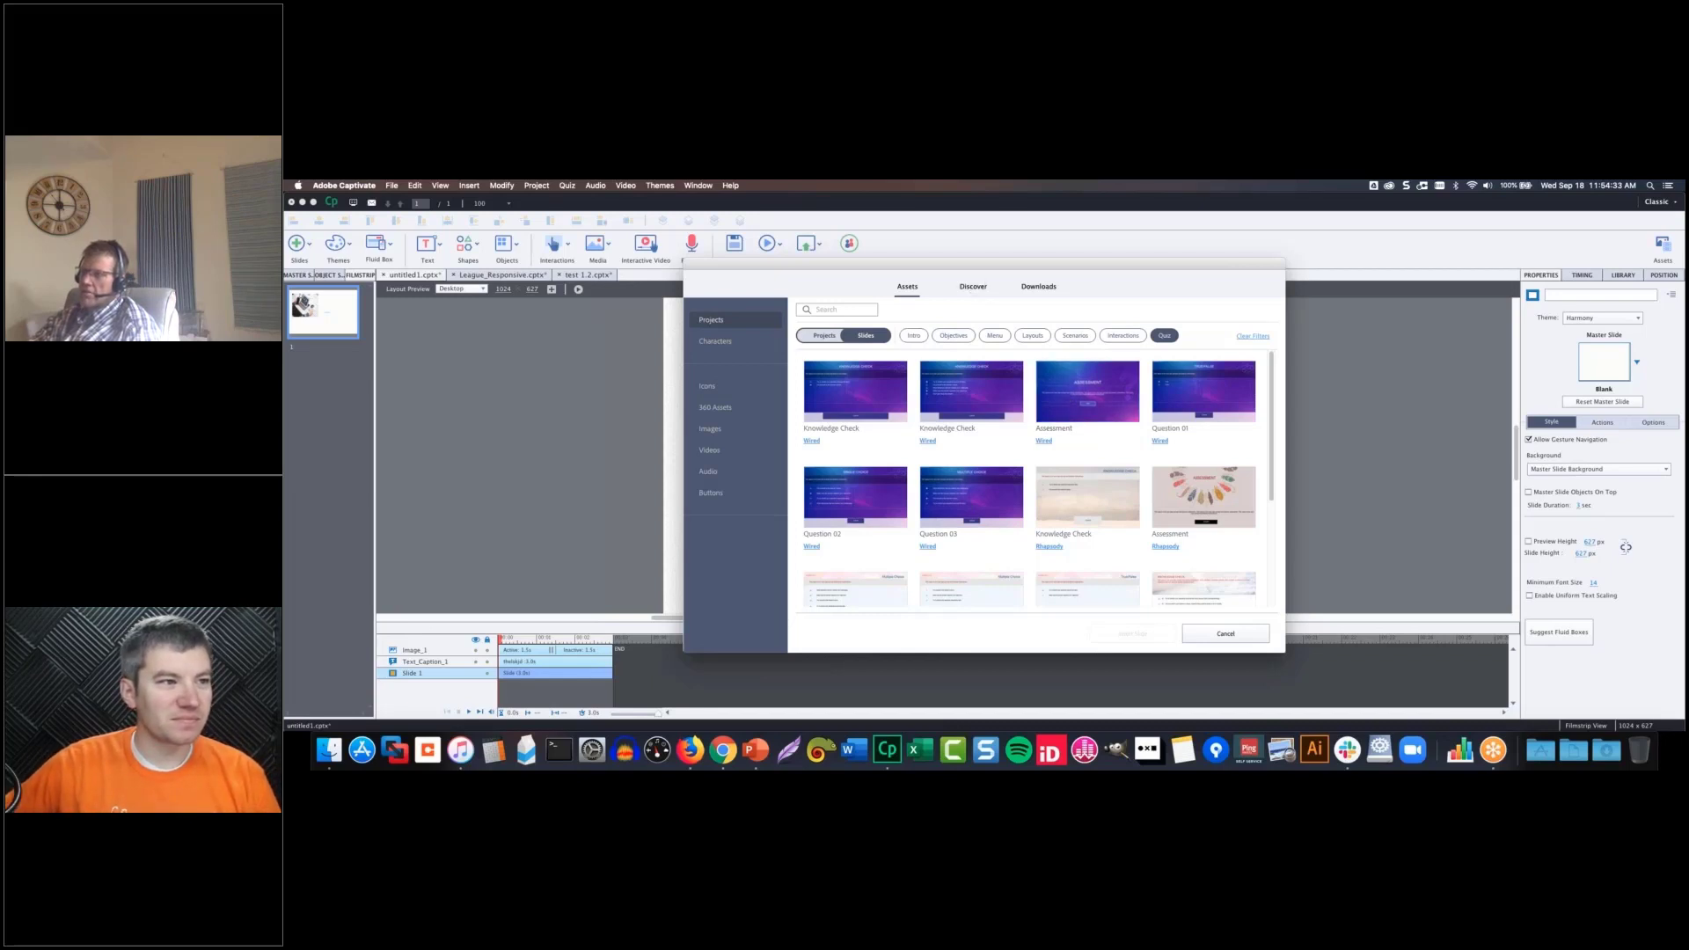
{"action": "left_click", "coordinate": [974, 286]}
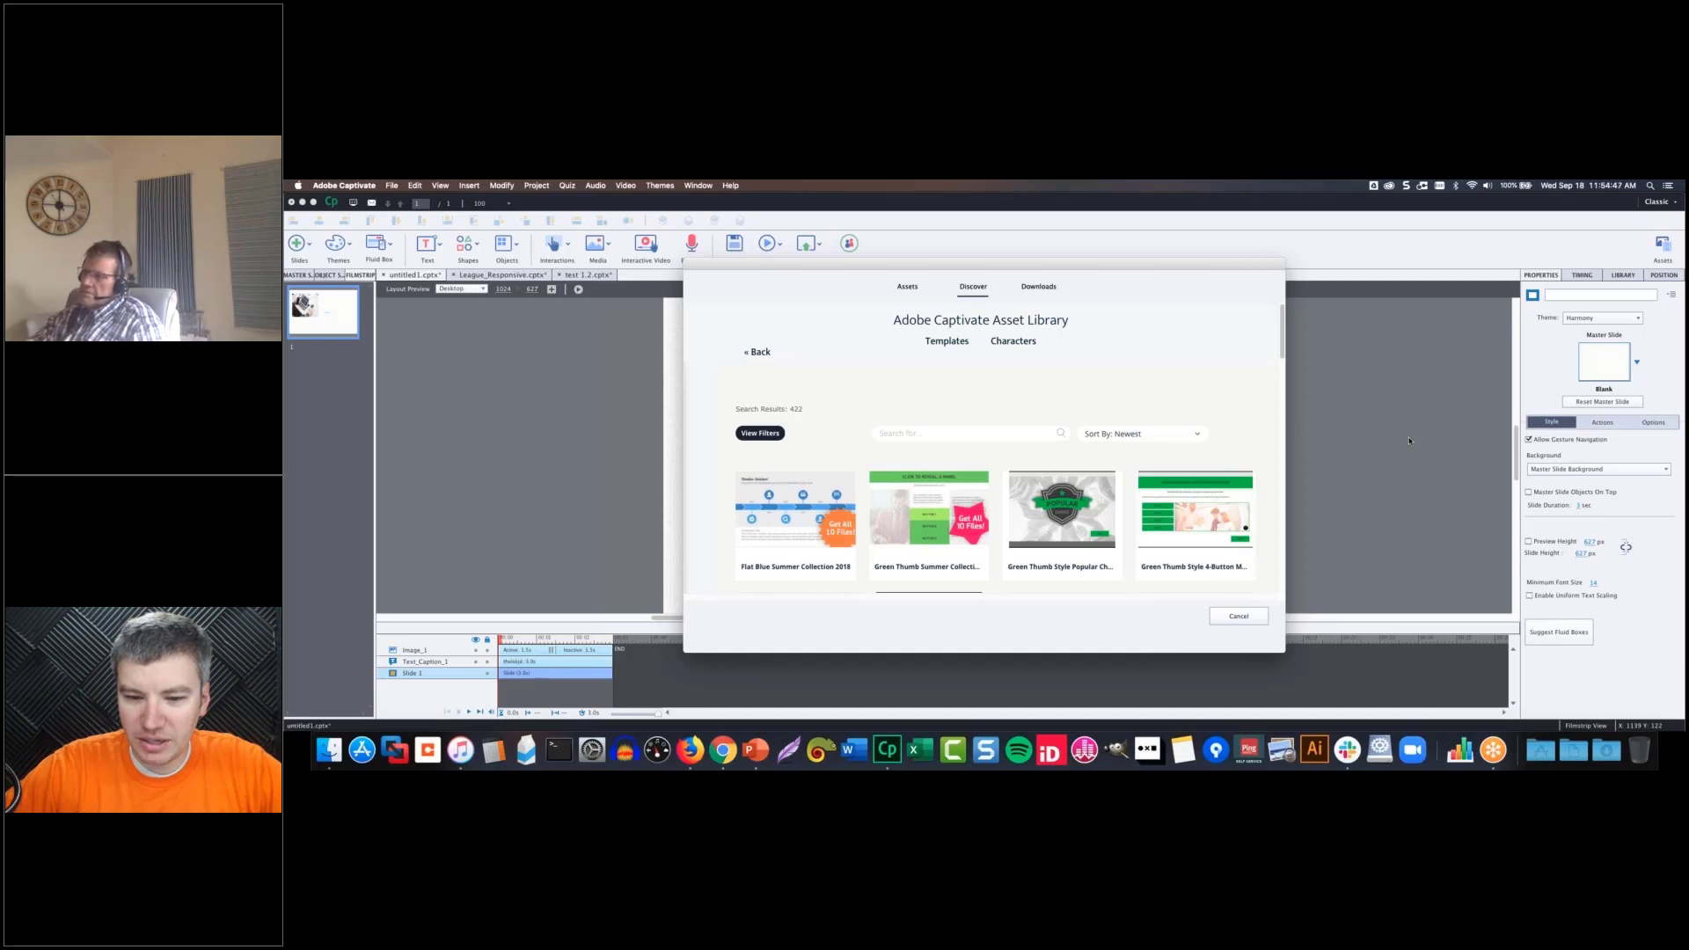
{"action": "left_click", "coordinate": [1240, 616]}
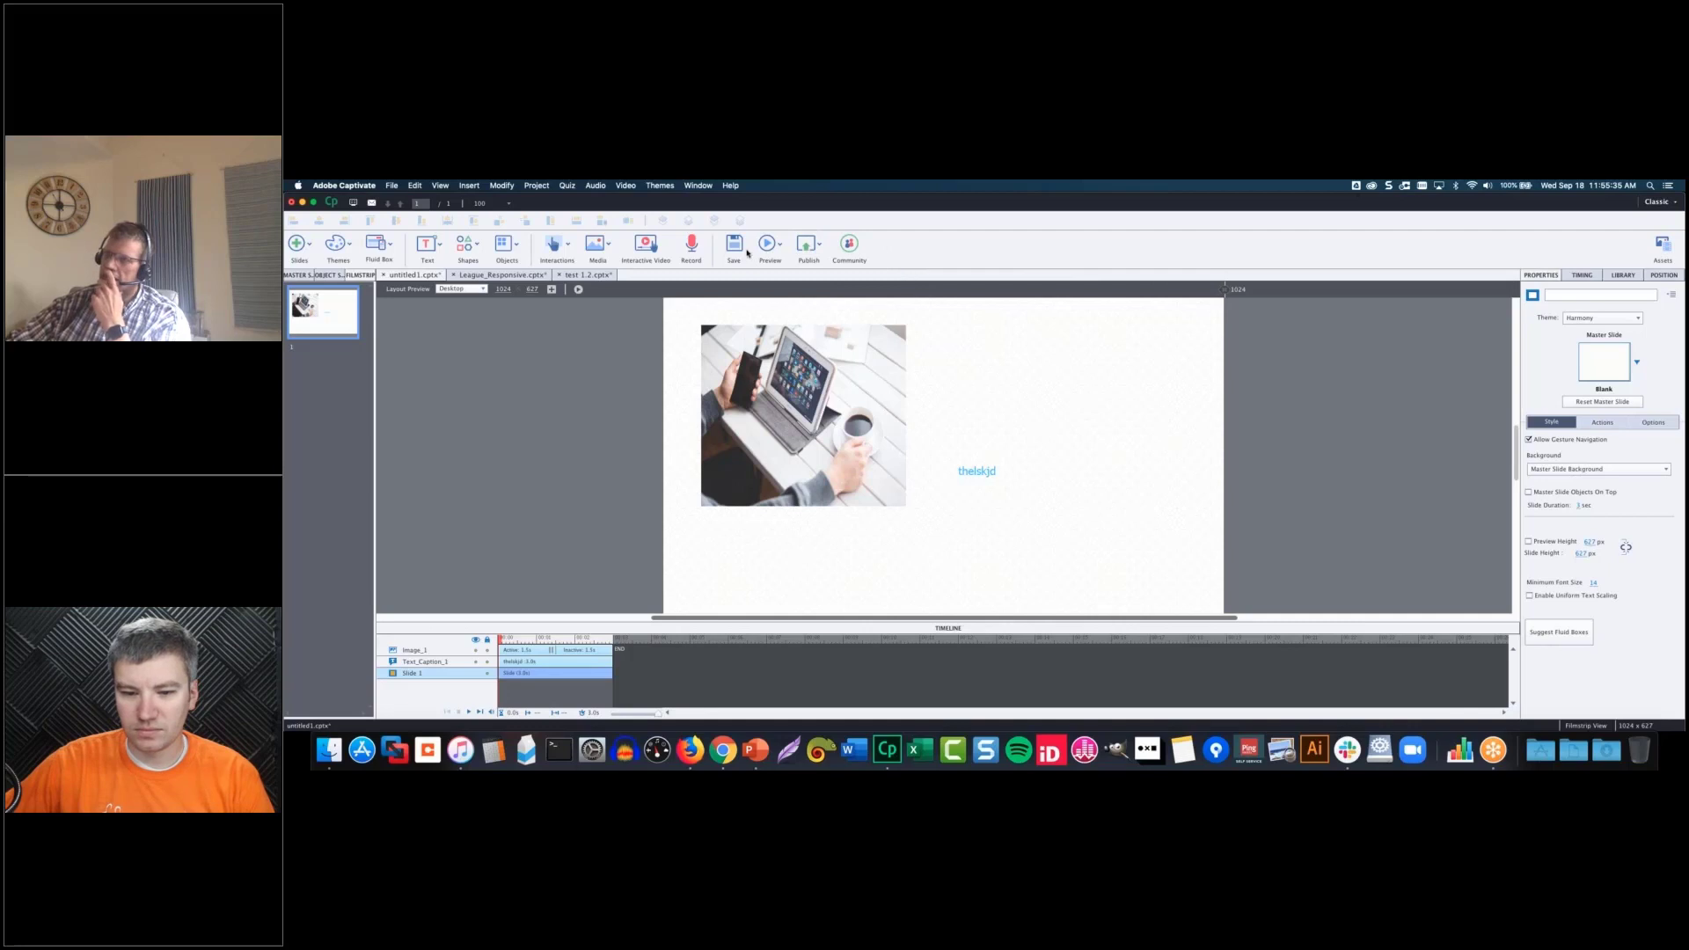
{"action": "left_click", "coordinate": [604, 246]}
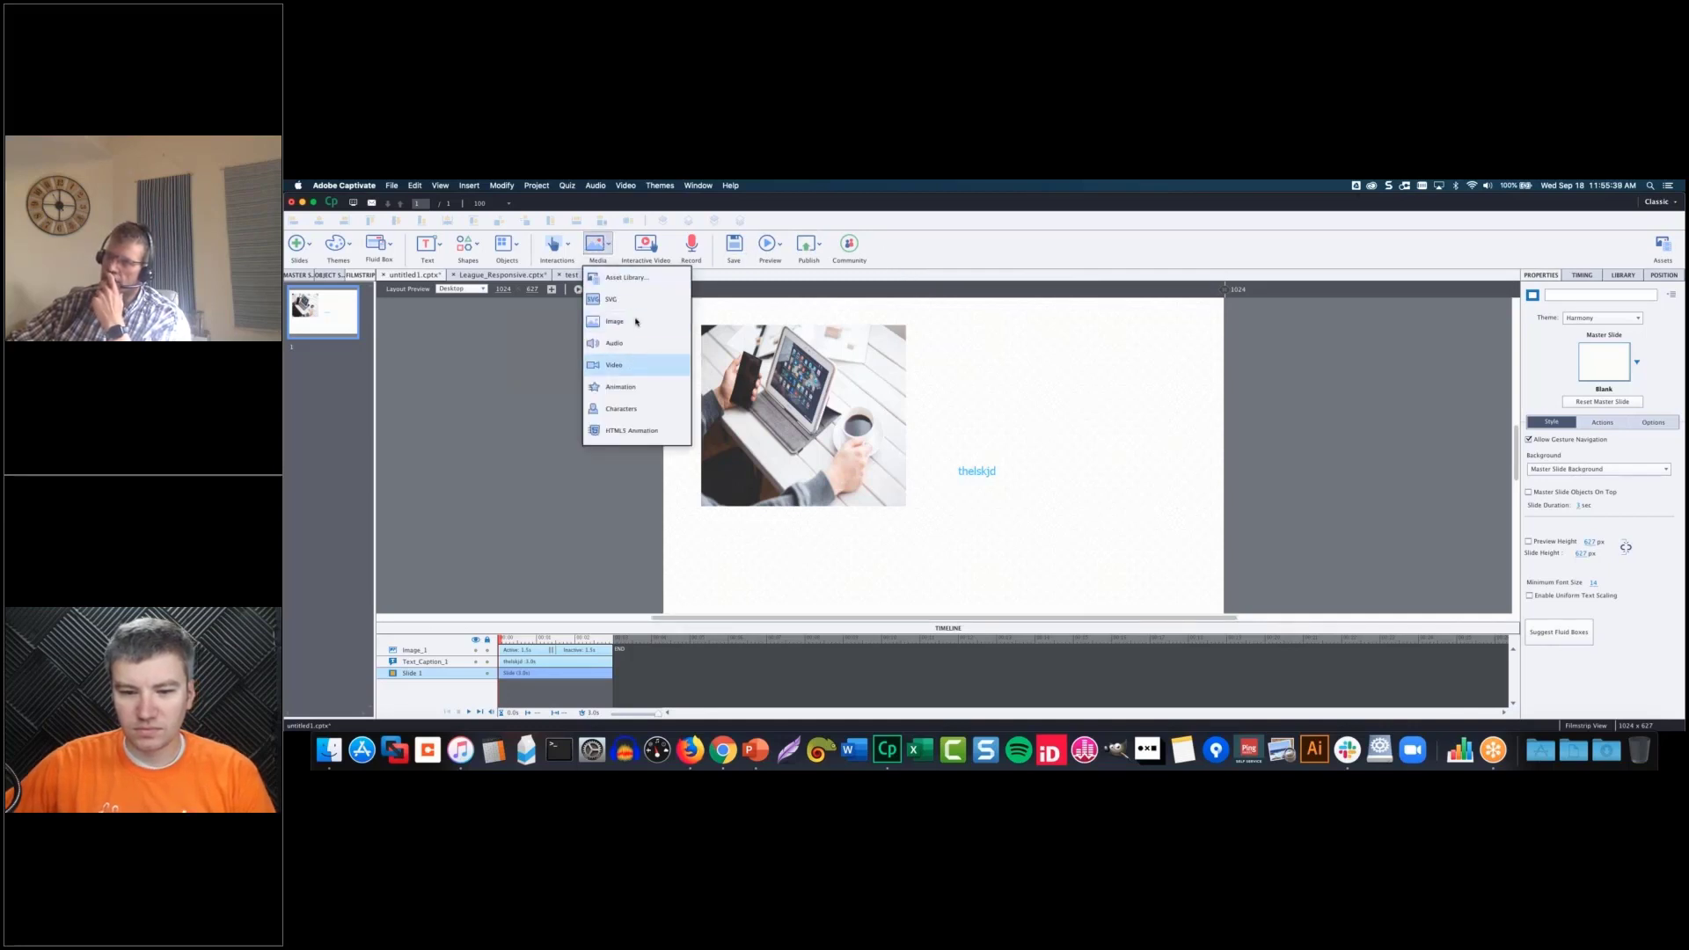
{"action": "left_click", "coordinate": [899, 259]}
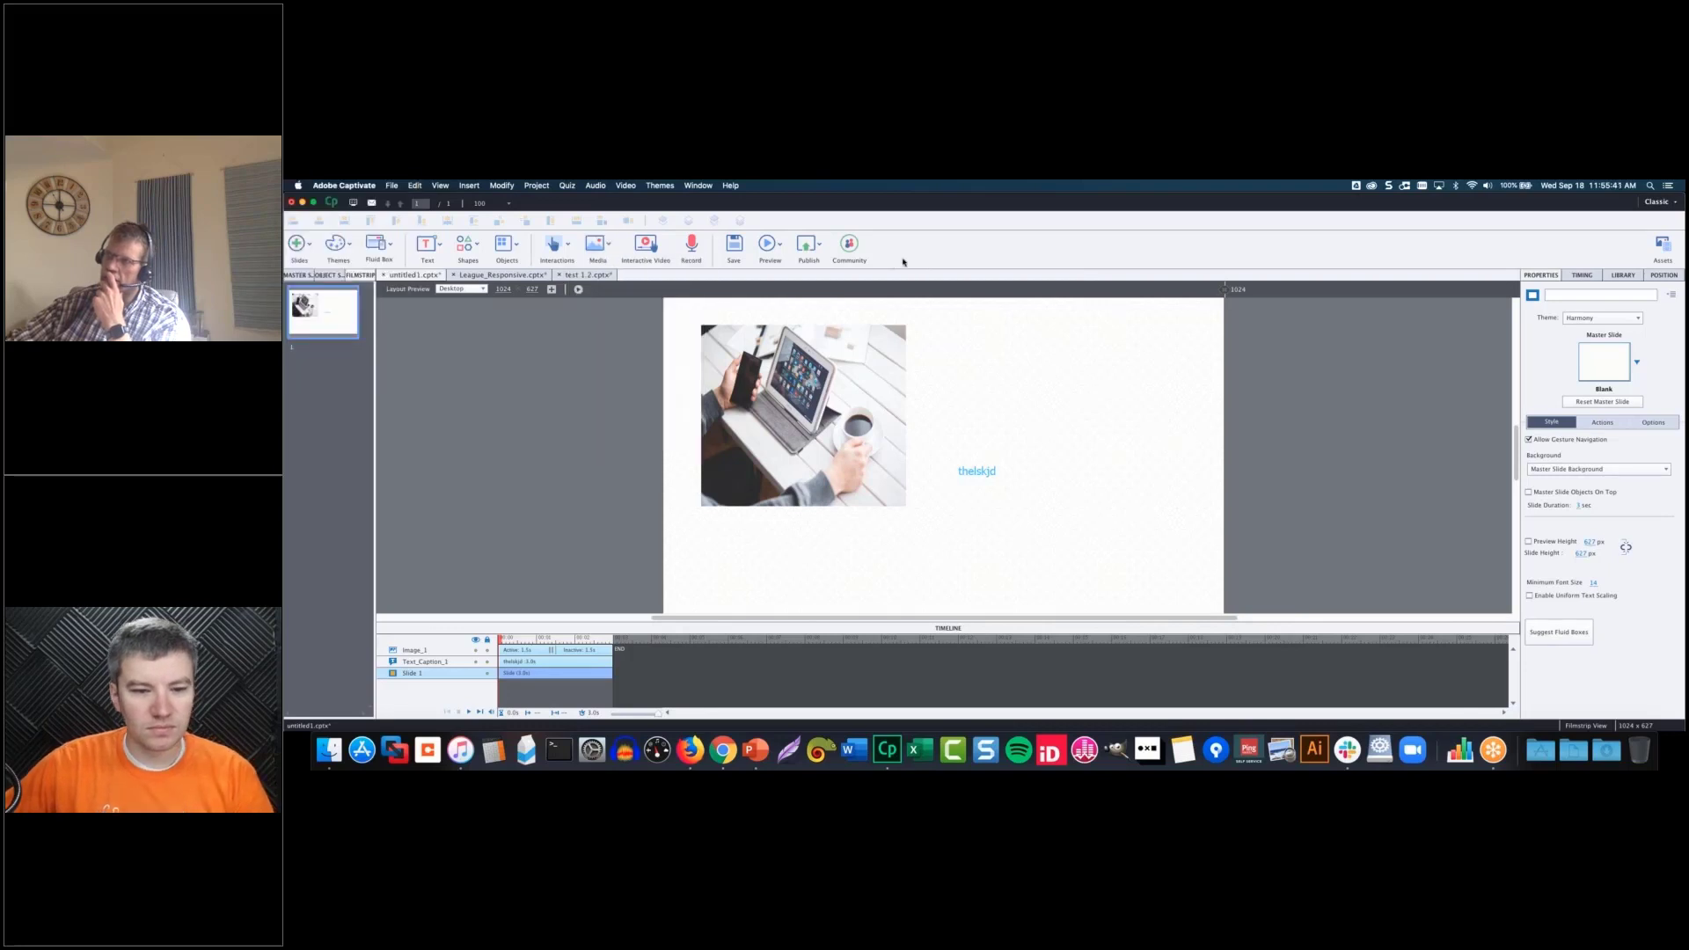
{"action": "left_click", "coordinate": [471, 187]}
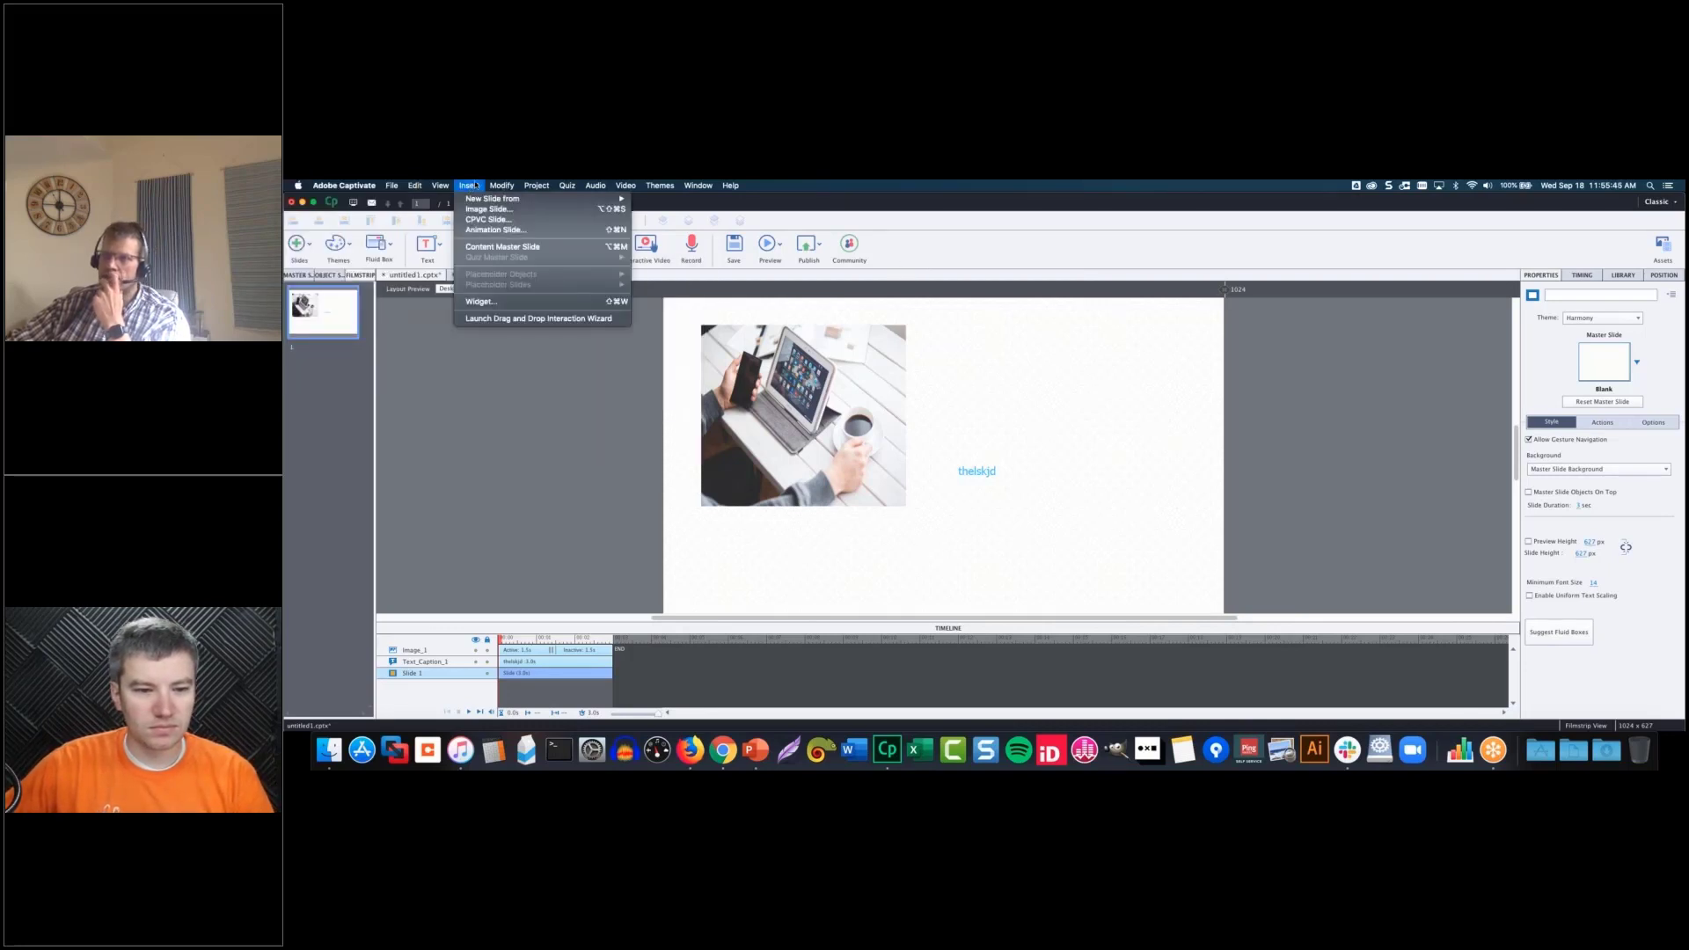
{"action": "mouse_move", "coordinate": [406, 190]}
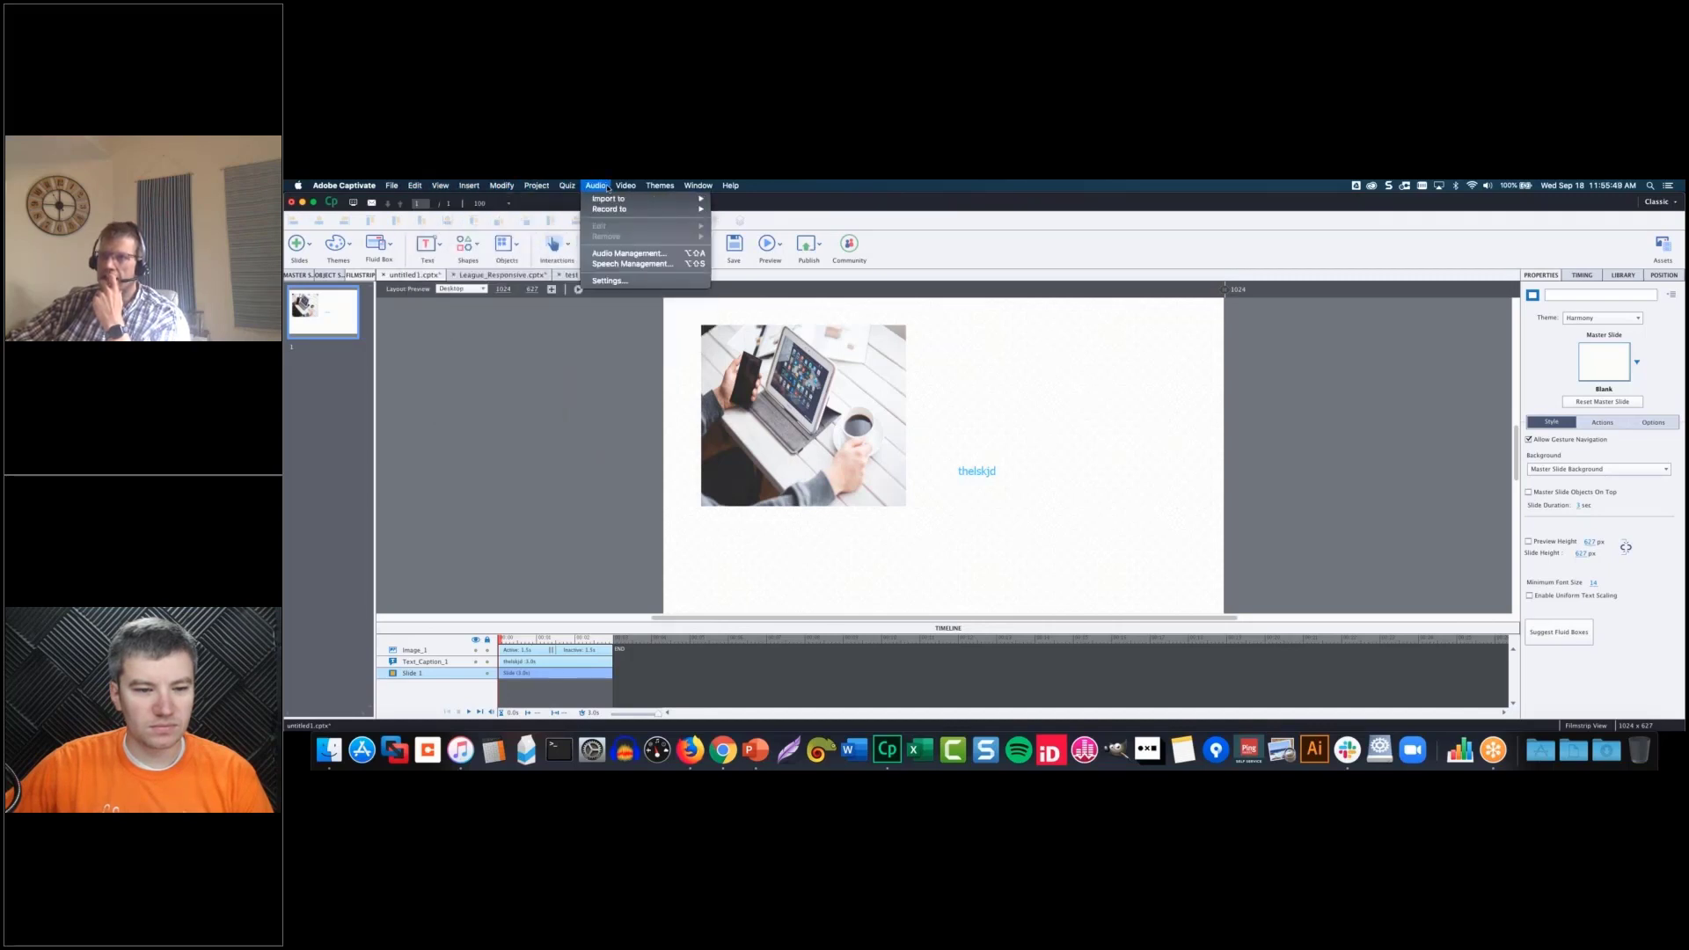
{"action": "mouse_move", "coordinate": [560, 189]}
{"action": "mouse_move", "coordinate": [470, 186]}
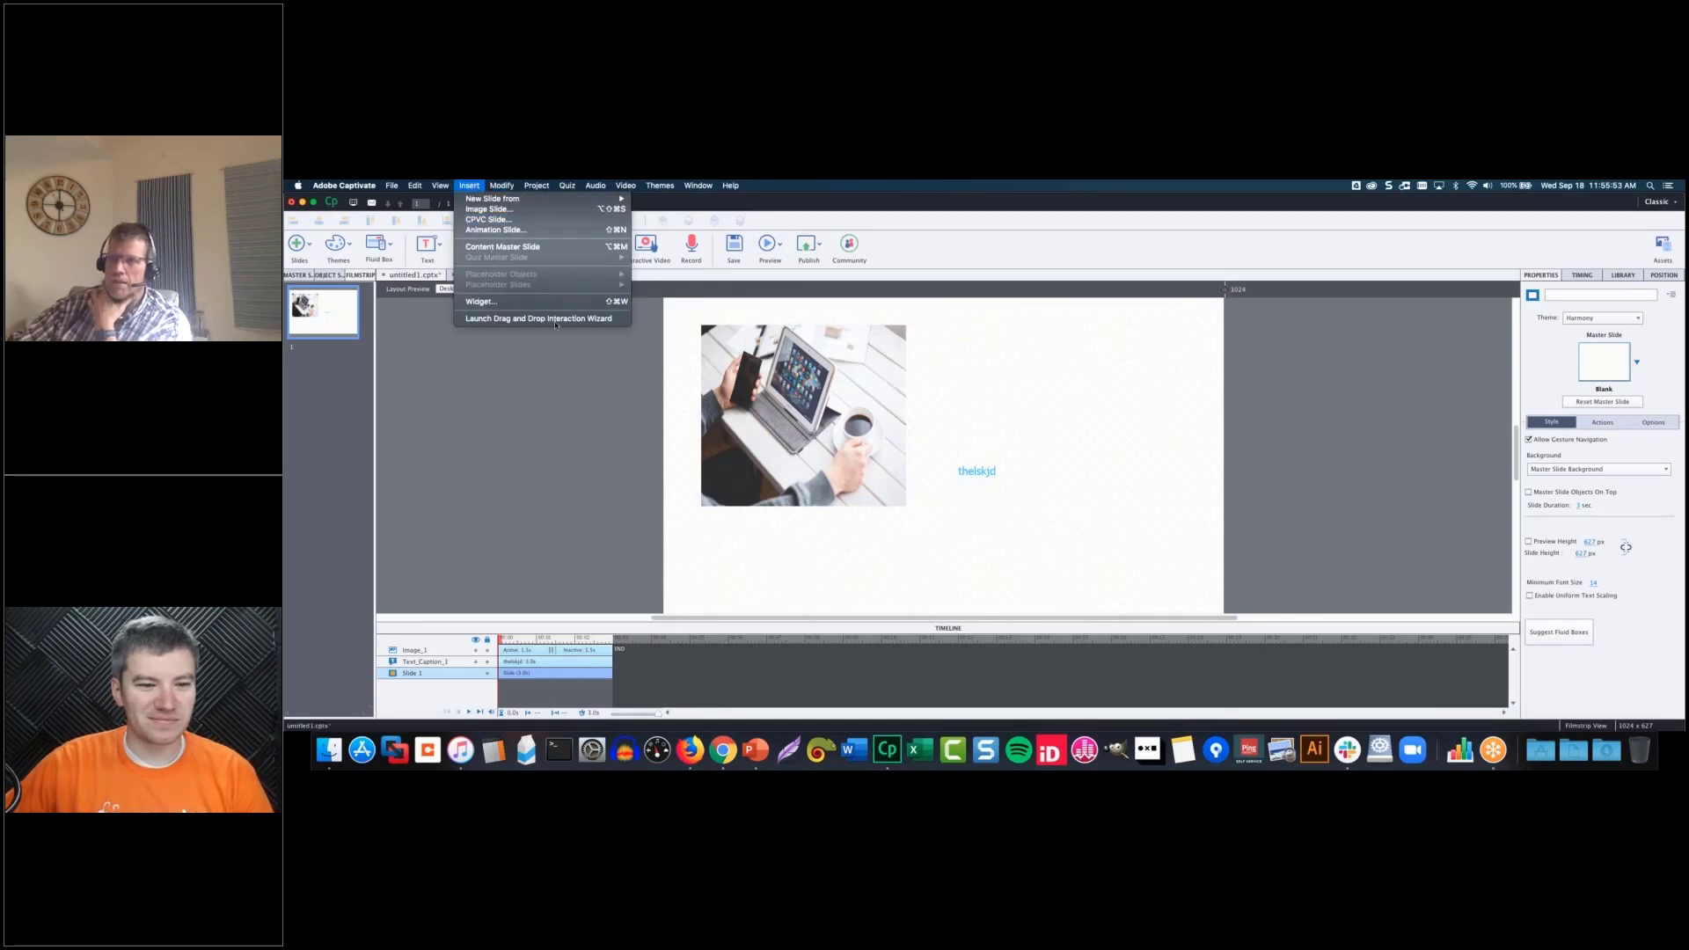
{"action": "left_click", "coordinate": [493, 477]}
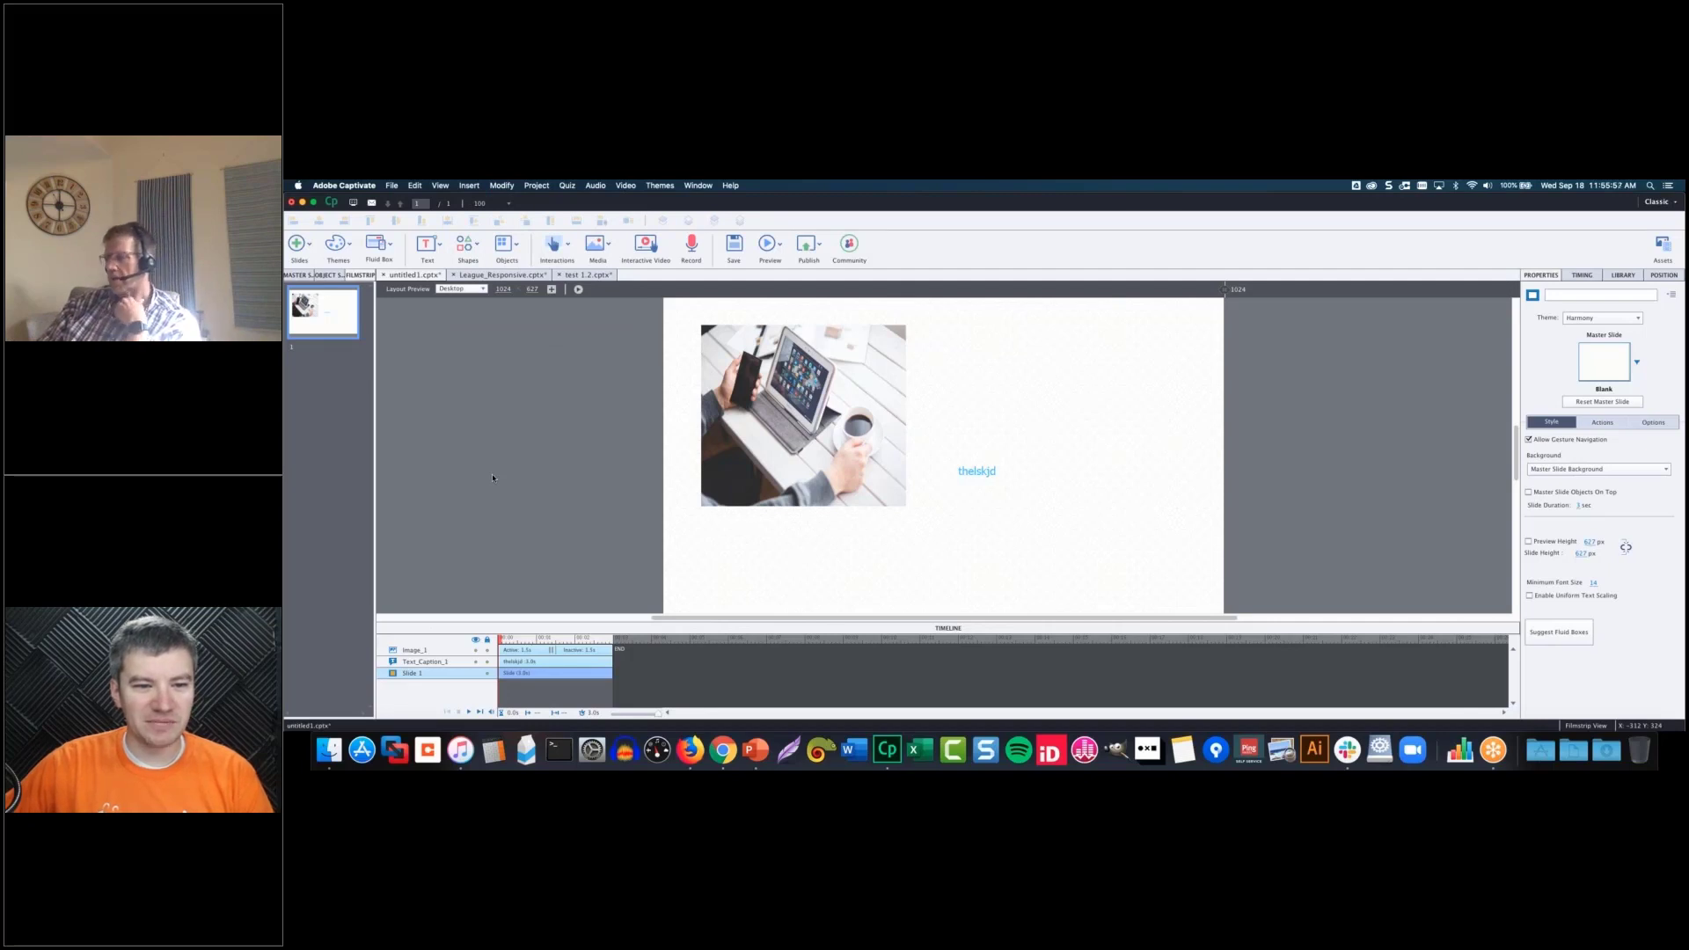